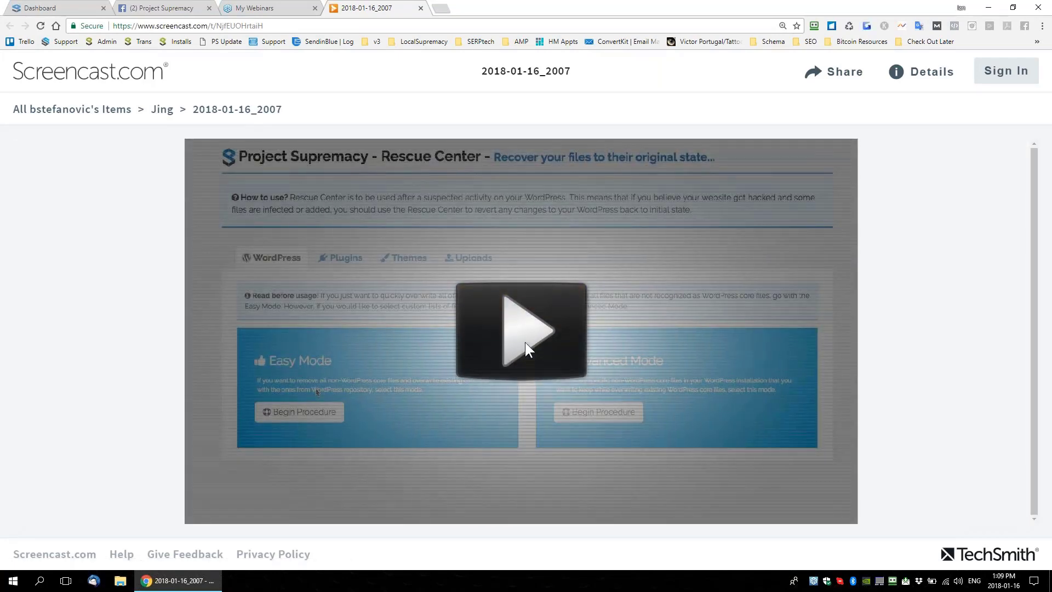
Play the Rescue Center tutorial clip, pause it briefly, then resume playback.
left_click(525, 343)
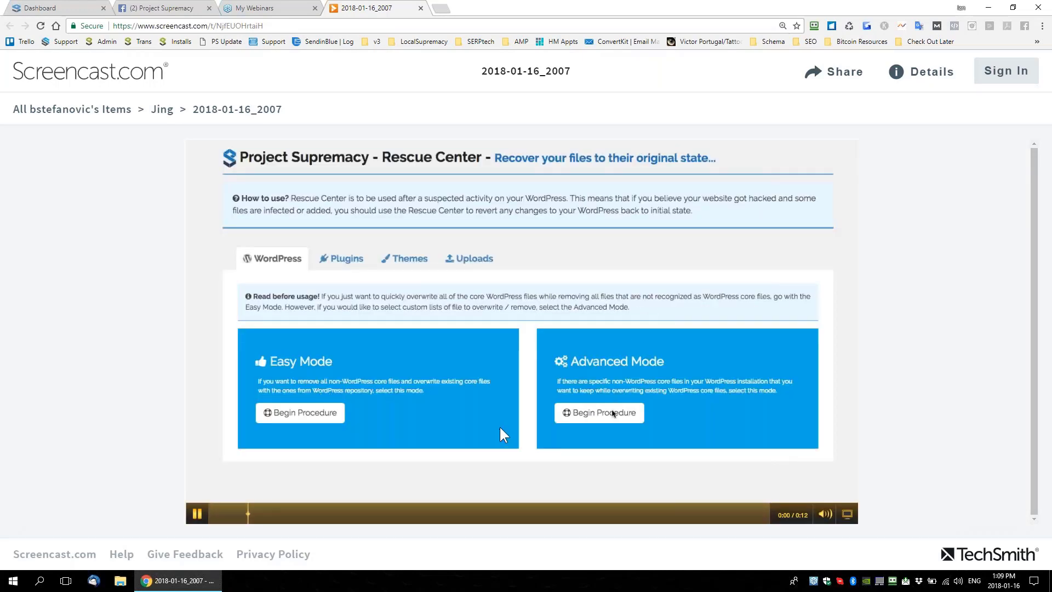
left_click(196, 515)
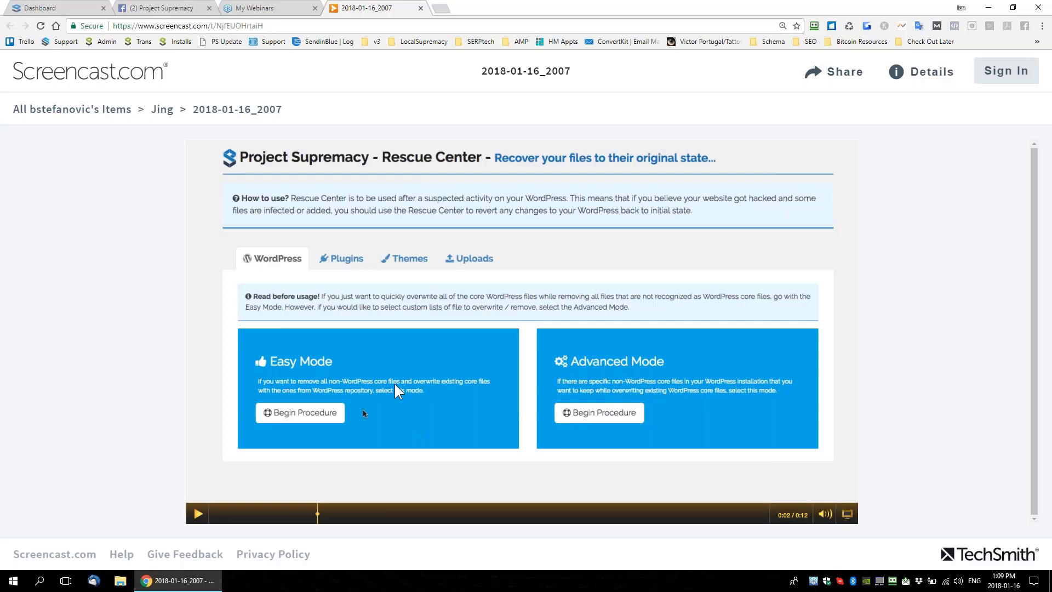
left_click(198, 514)
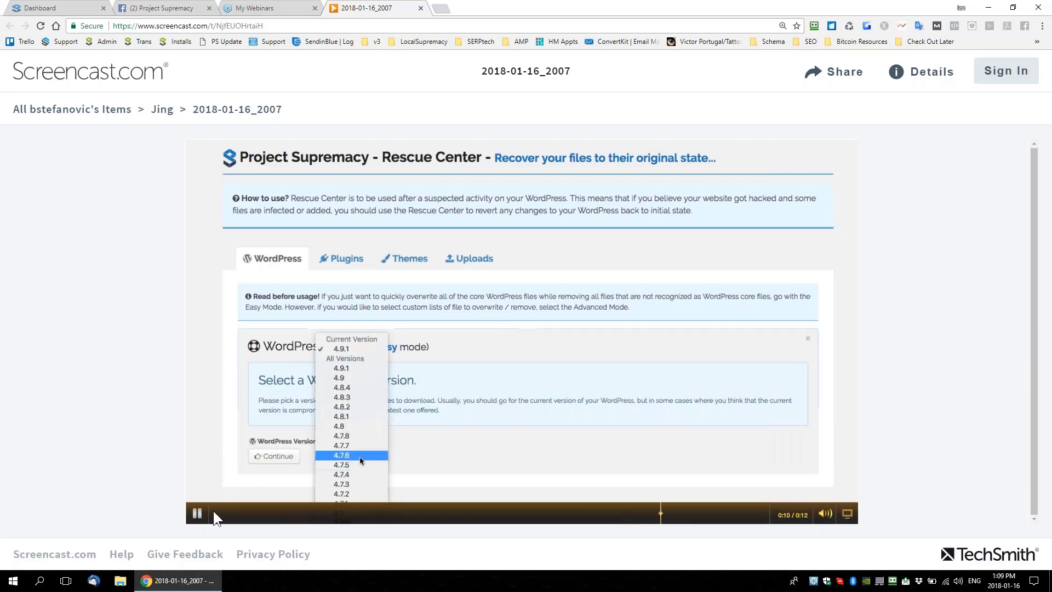
Pause the Rescue Center clip at 0:11 on the easy-mode version-selection step.
left_click(196, 510)
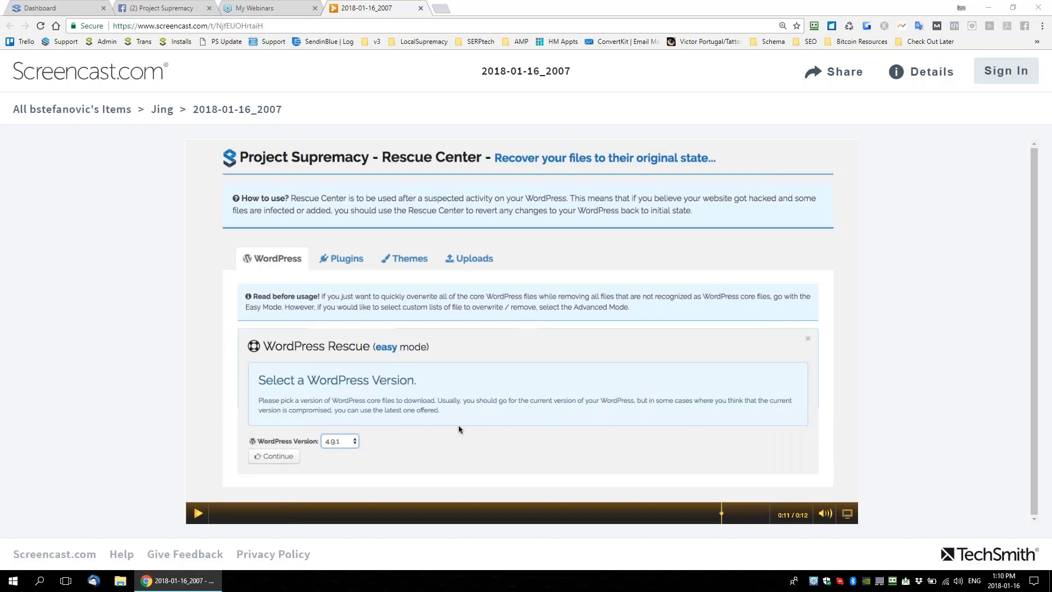
Switch to the Project Supremacy Dashboard tab and open its Backups page.
left_click(63, 8)
left_click(30, 171)
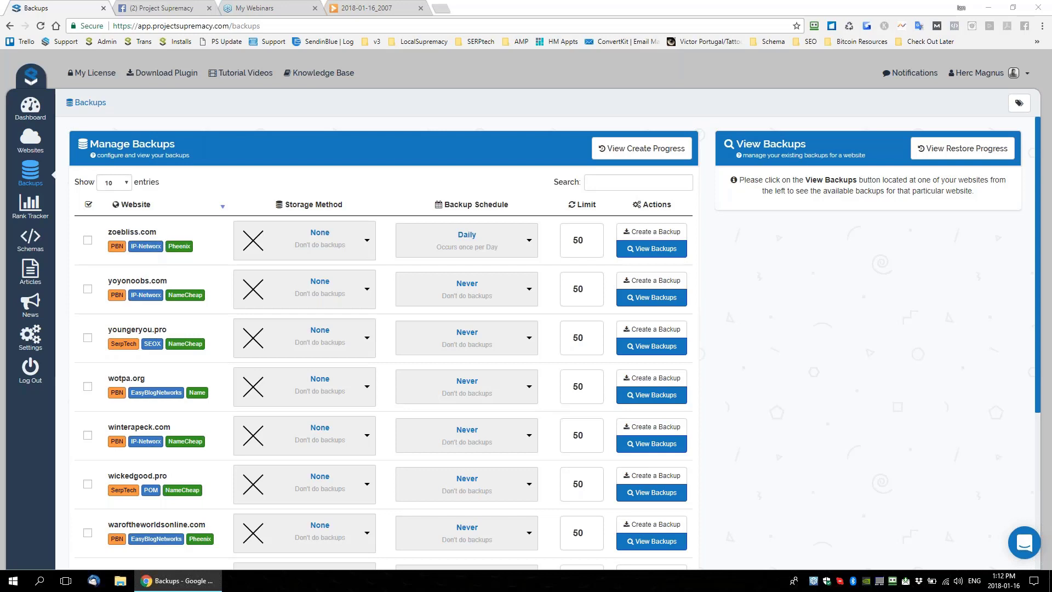
Start a new Writer document titled 'Line Of Defense & Recovery Against HACKERS & HACKED SITES'.
left_click(13, 581)
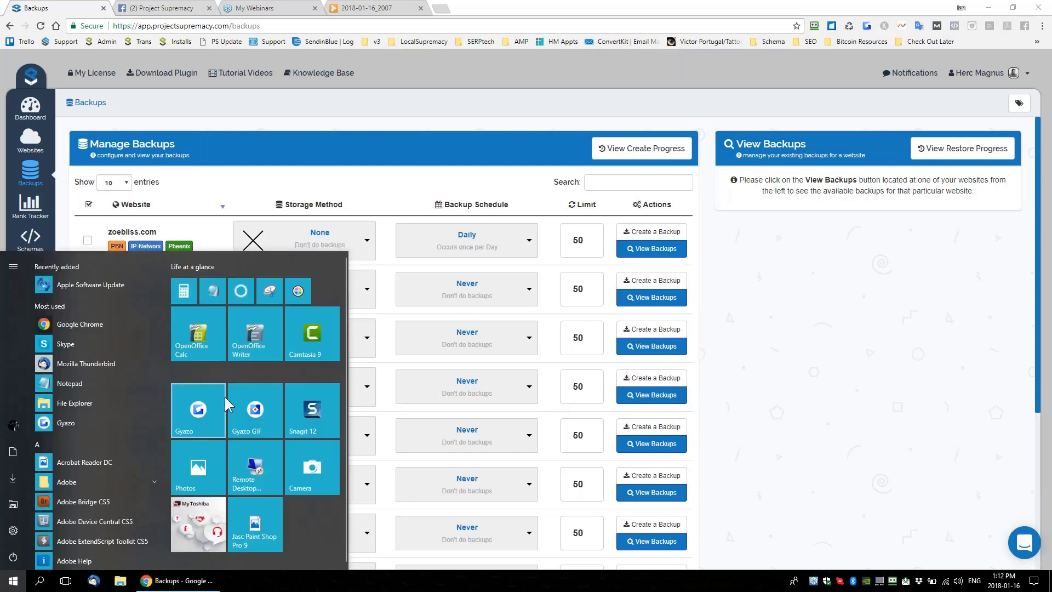
left_click(261, 352)
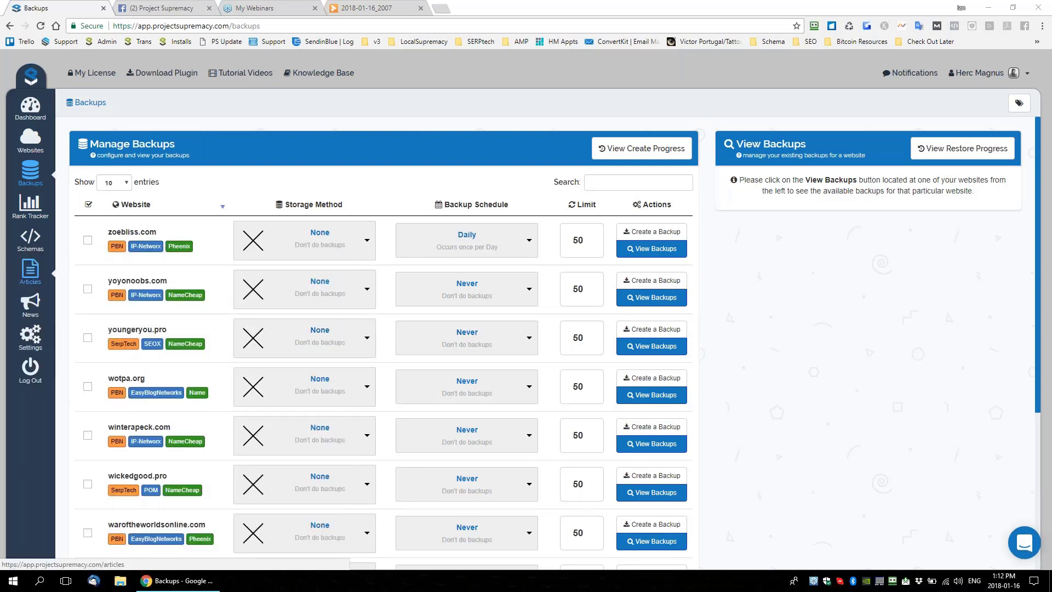
type("L")
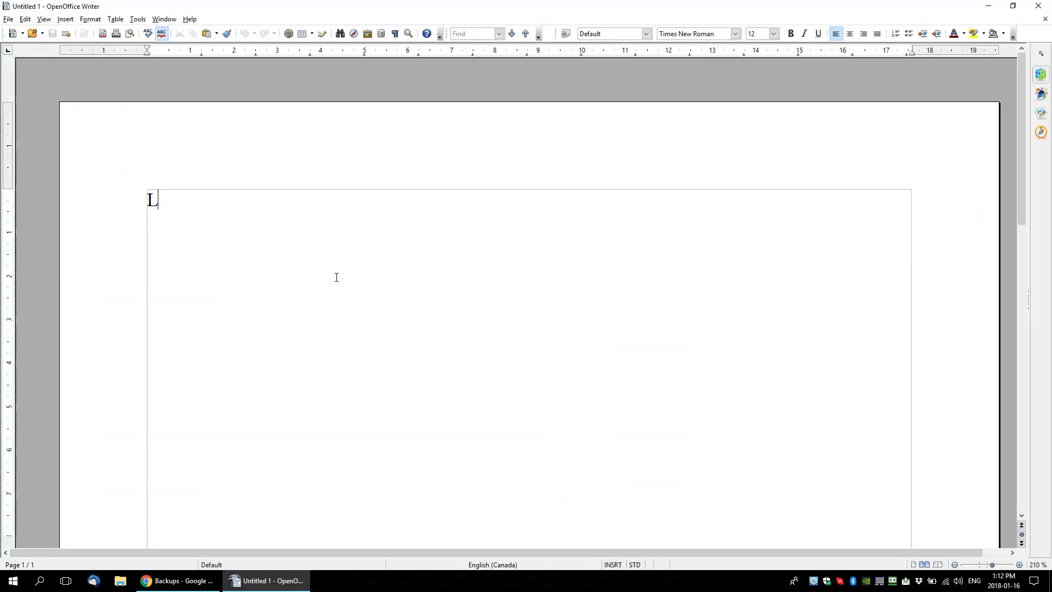
type("ine Of Defense")
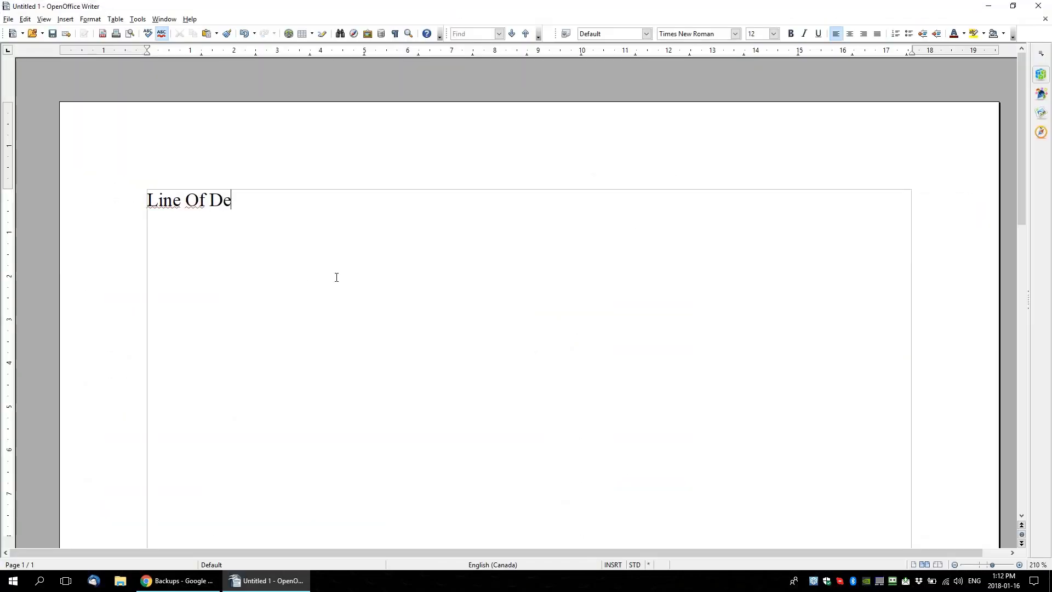
type("ainst HACKERS")
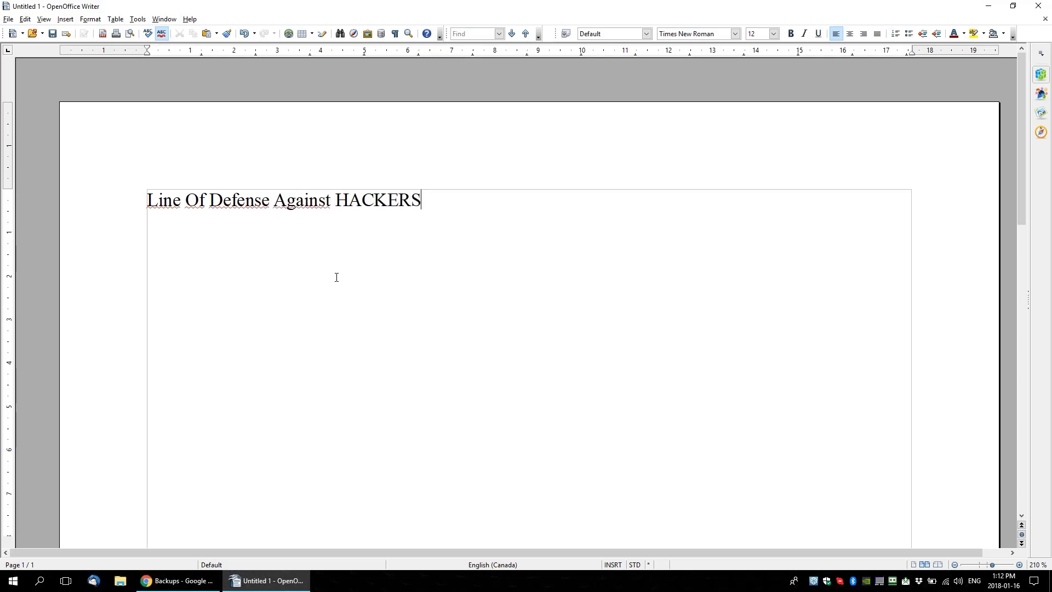
left_click(268, 206)
type("& Reco")
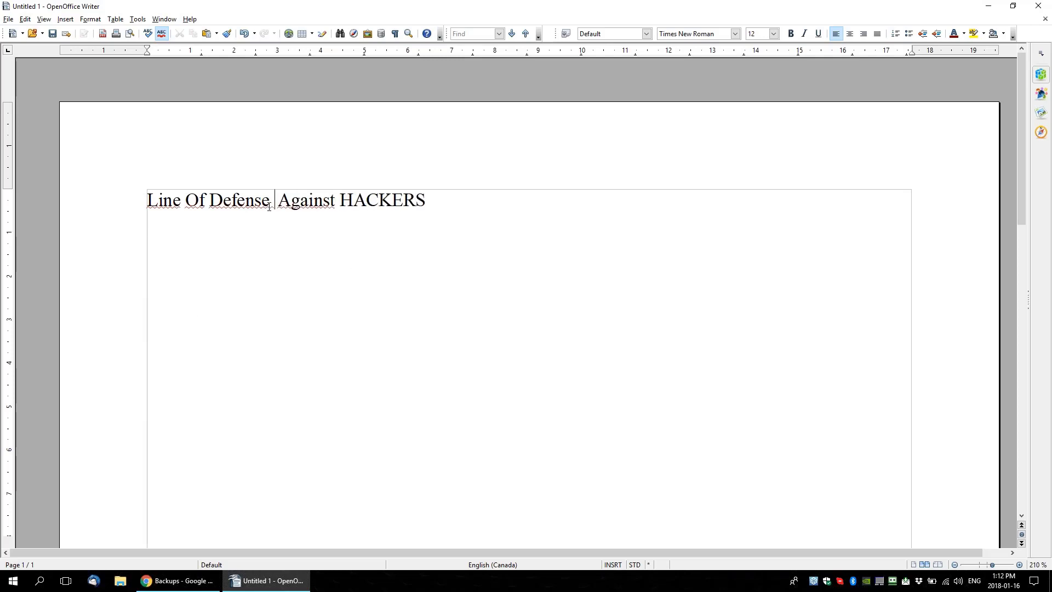
type("ver ")
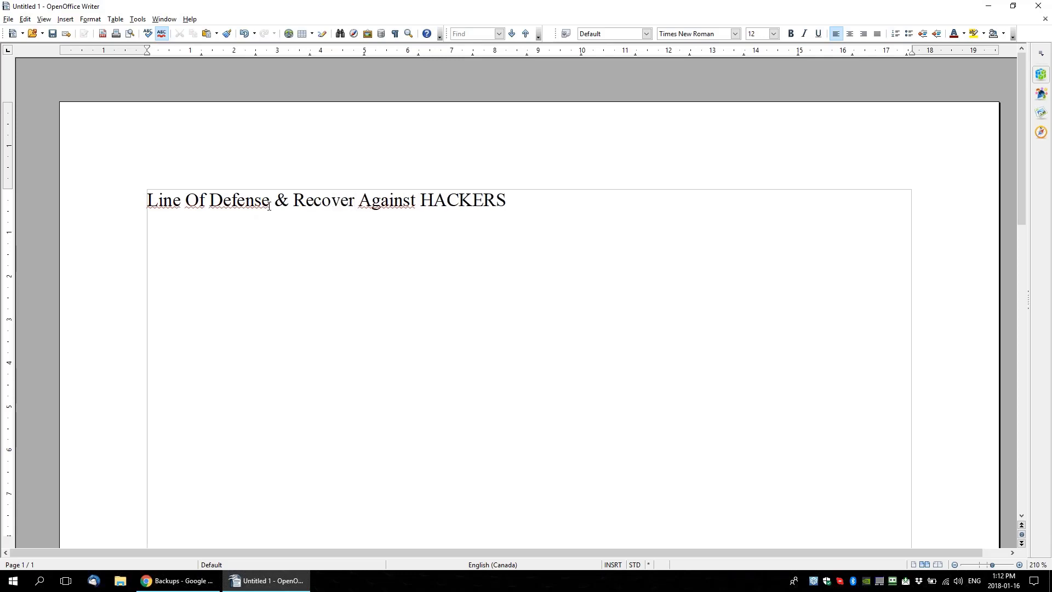
type("y")
left_click(547, 205)
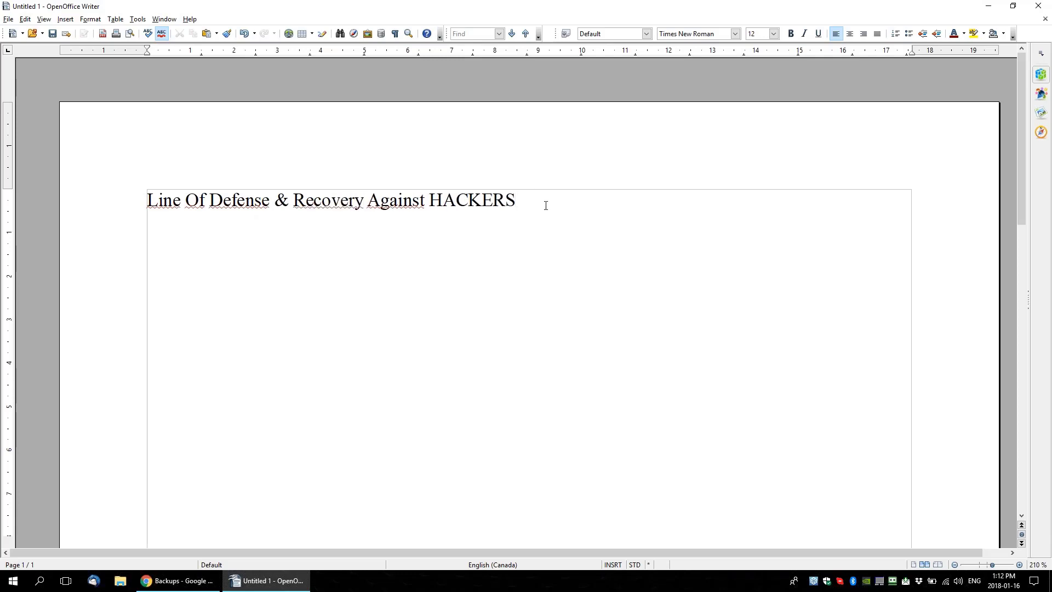
type("& HACKED SITES")
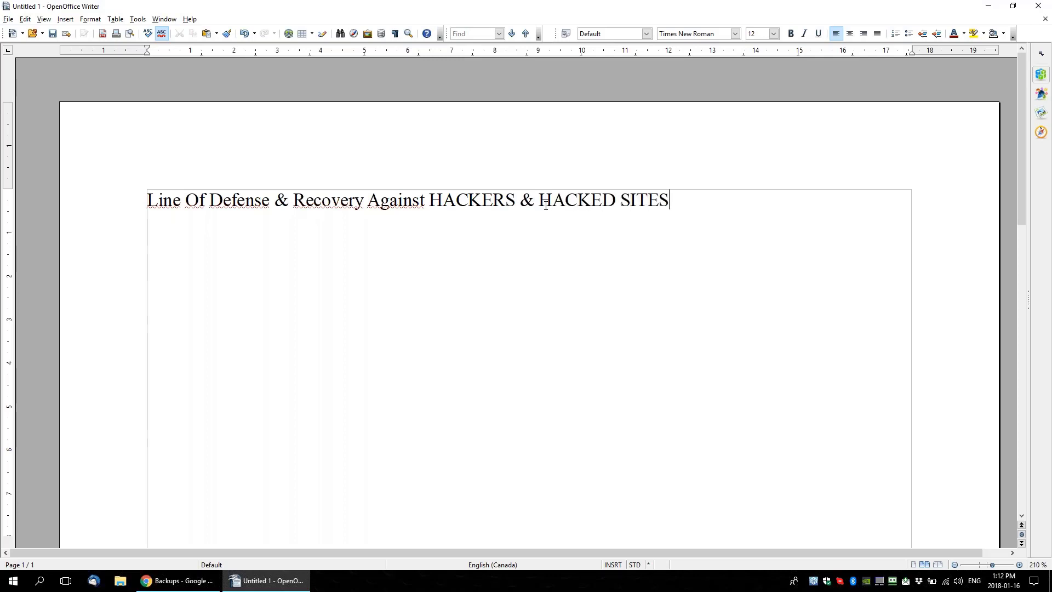
key("Return")
Type tips '#1. Back Up Your Sites REGULARLY (PSv3)' and '#2. Keep your sites updated (WP Core, Themes & Plugins) (PSv3)'.
type("#1.")
type("  Back ")
type("Up Your Sites ")
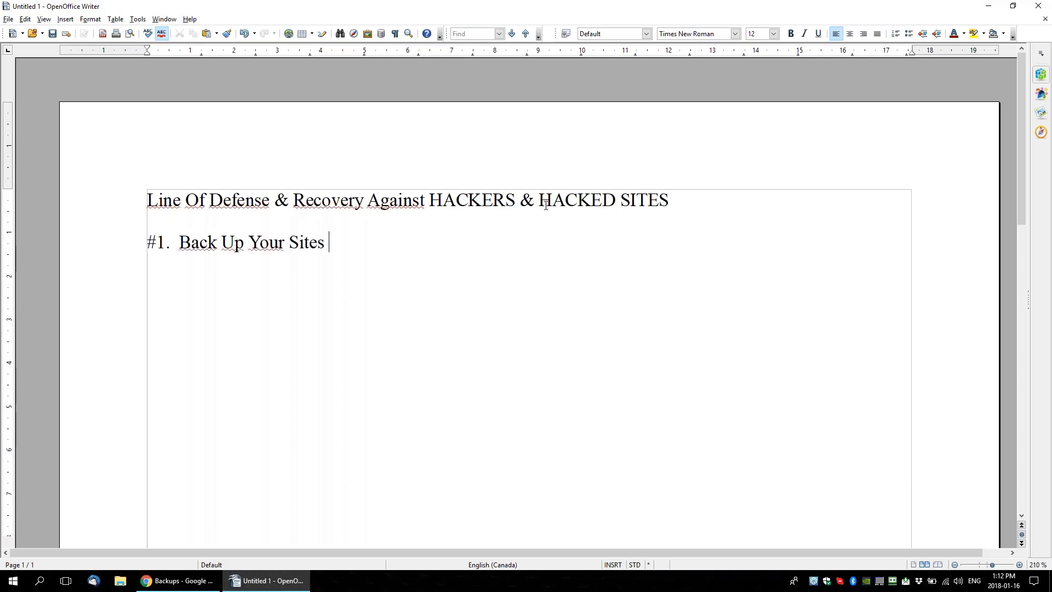
type("REGULARLY")
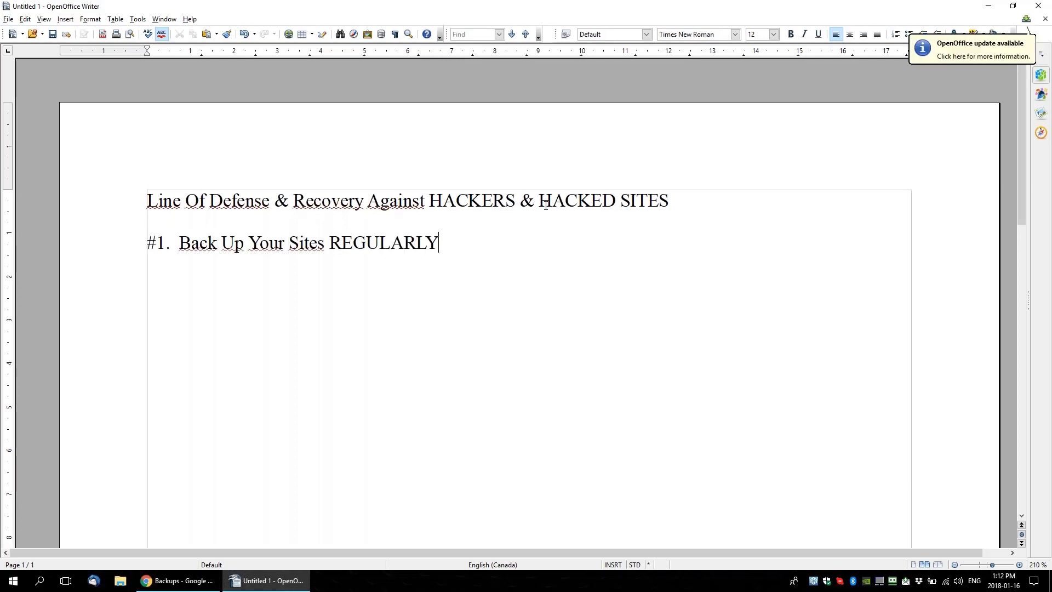
type(" (Psv")
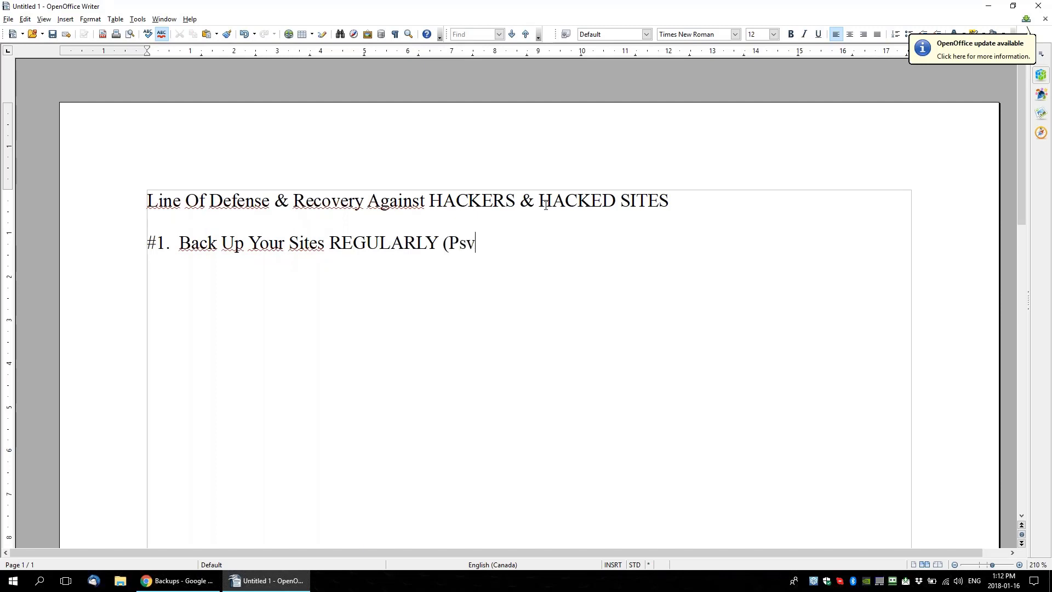
key("BackSpace")
key("BackSpace")
type("Sv3)")
key("Return")
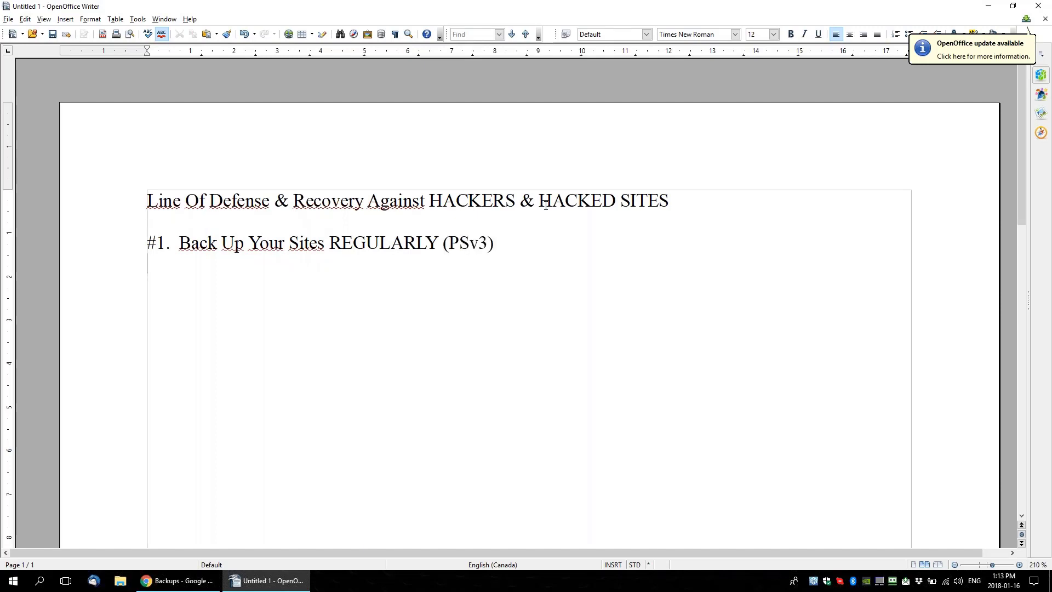
type("#2.  Have a ")
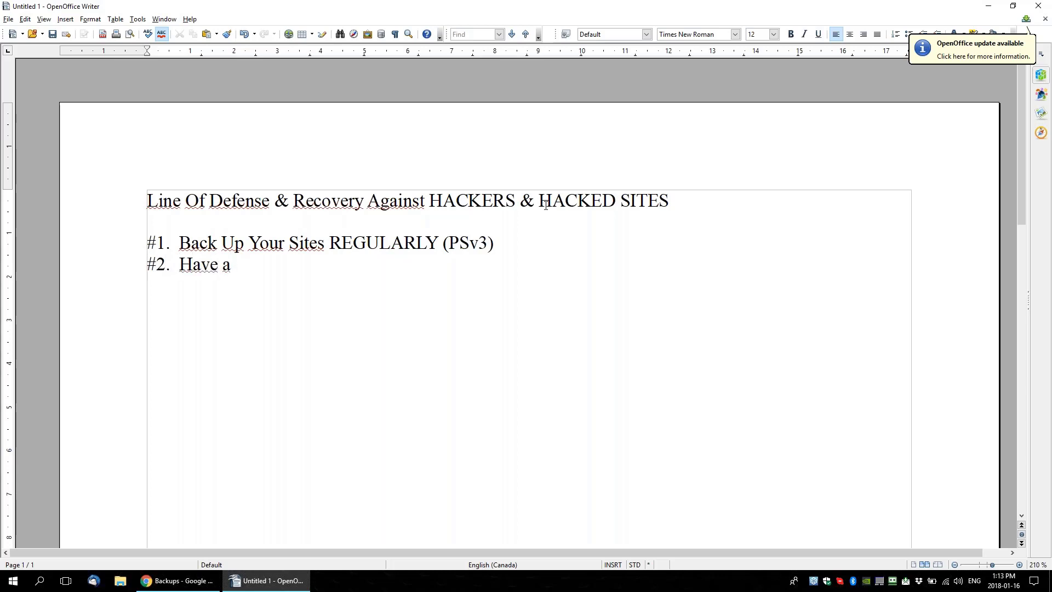
type("secu")
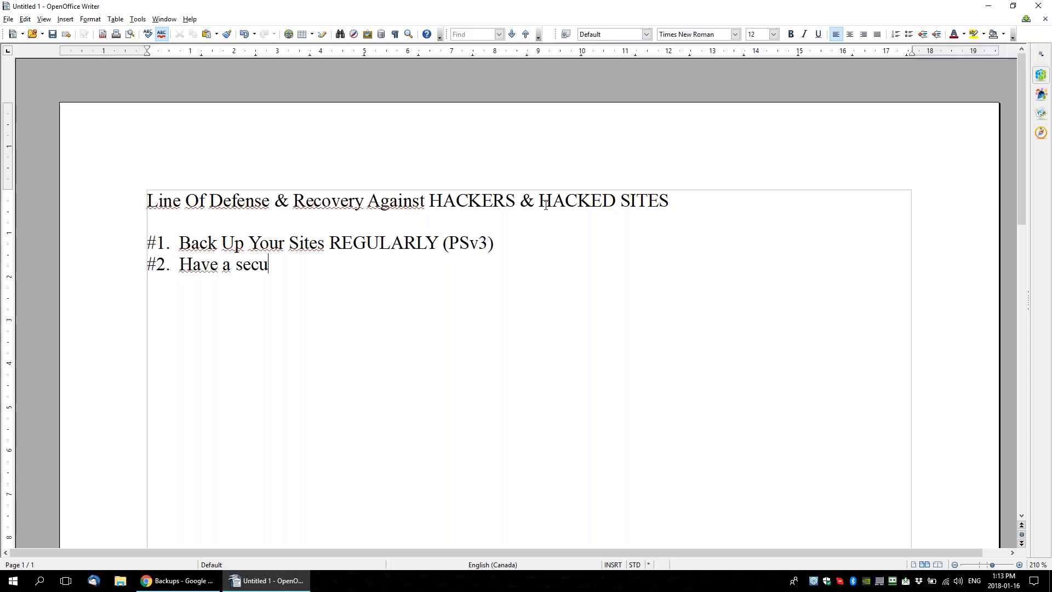
key("BackSpace")
key("BackSpace")
key("BackSpace")
key("BackSpace")
key("BackSpace")
key("BackSpace")
key("BackSpace")
key("BackSpace")
key("BackSpace")
key("BackSpace")
key("BackSpace")
type("Keep your ")
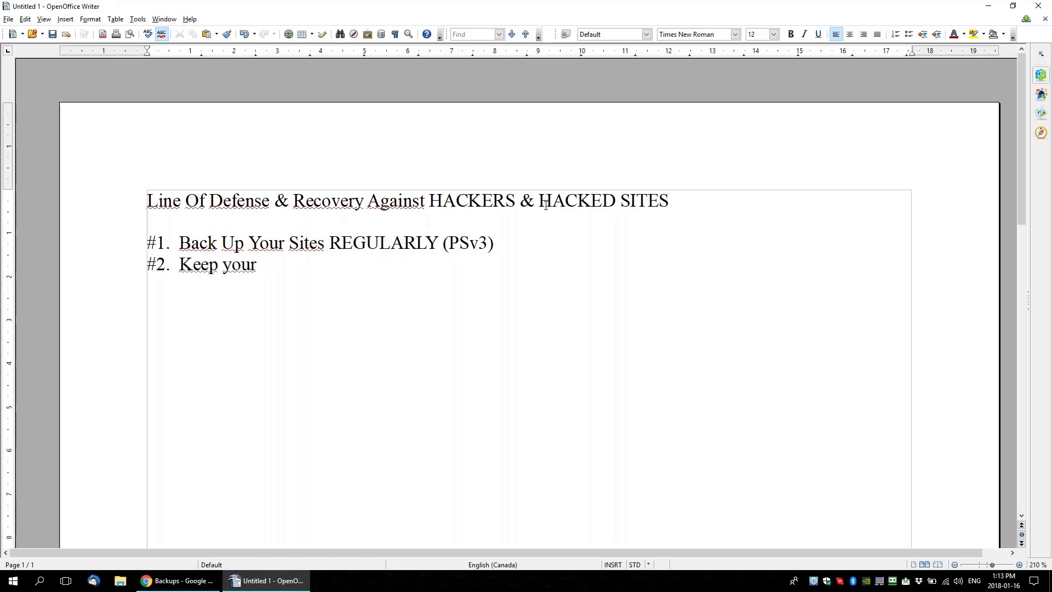
type("sites updated (")
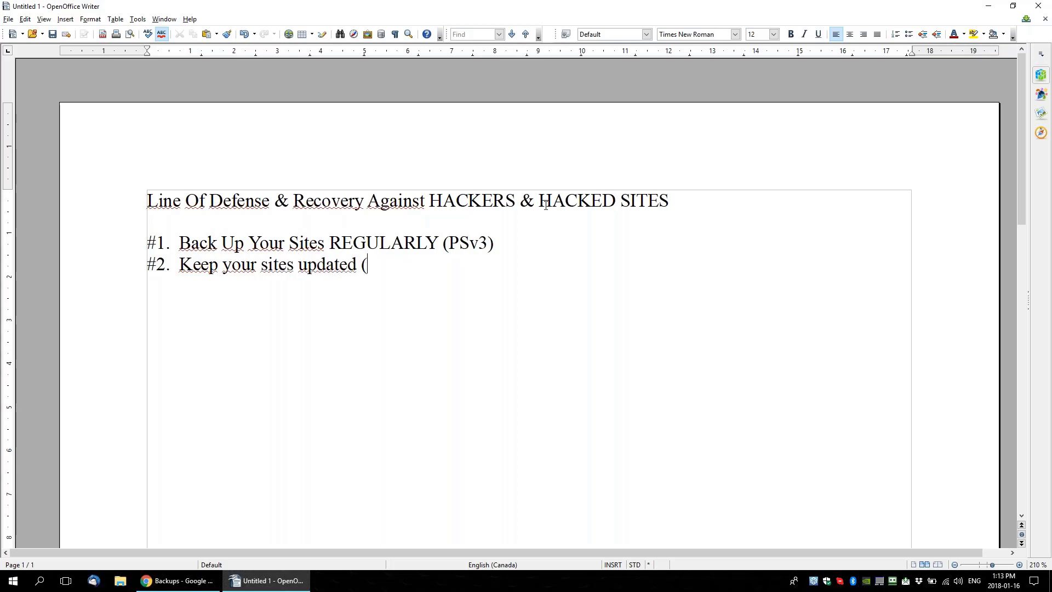
type("WP Core, The")
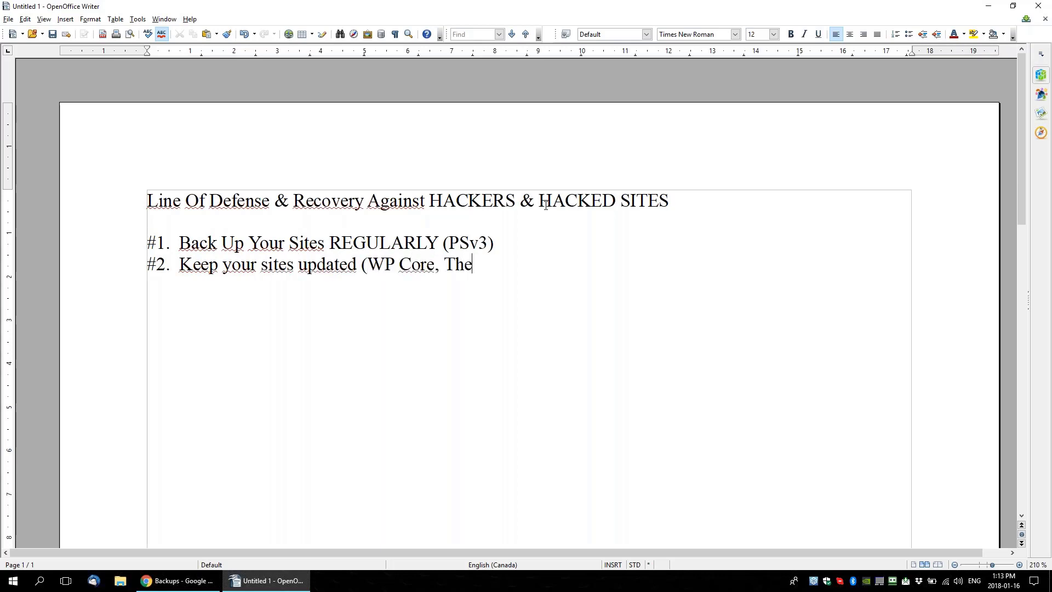
type("mes & Plugins)")
key("Return")
key("BackSpace")
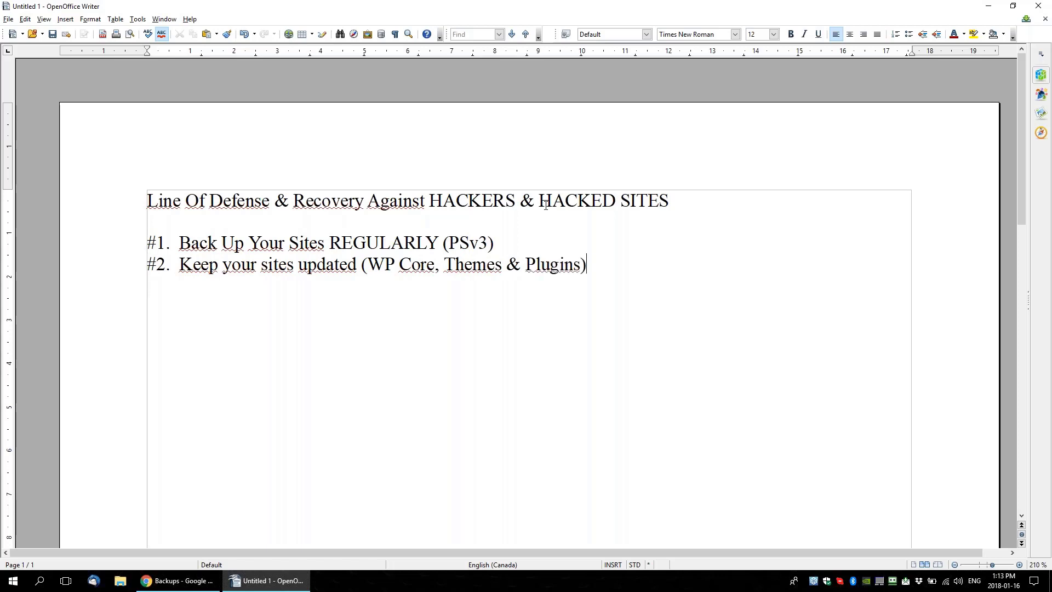
type("(PSv3) ")
type("#3")
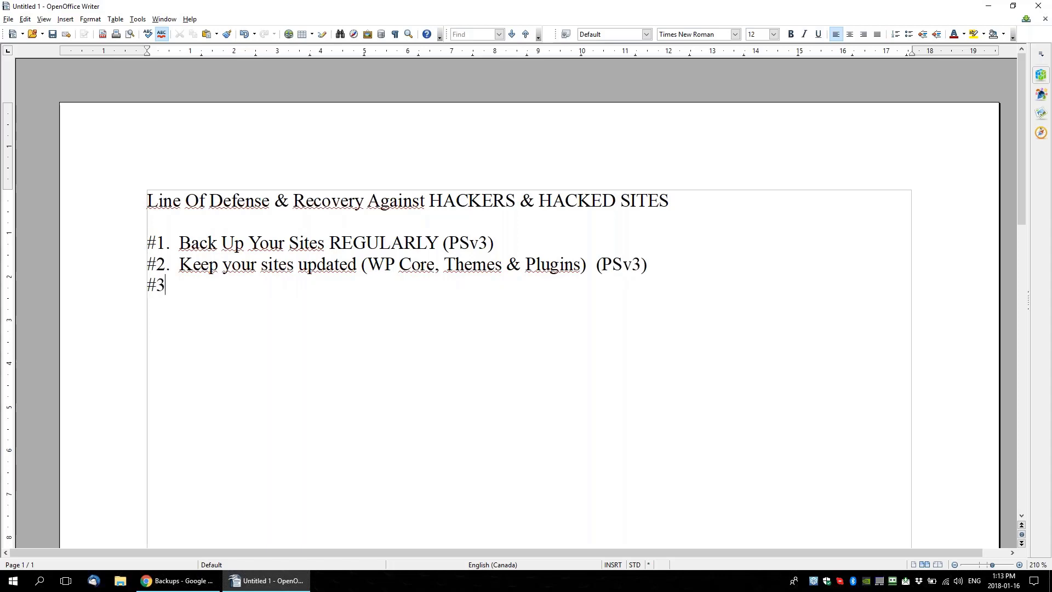
Complete tip #3: 'Install some security plugin (Hacker Spanker, iThemes Security)'.
left_click(175, 291)
type(".")
type("Install some")
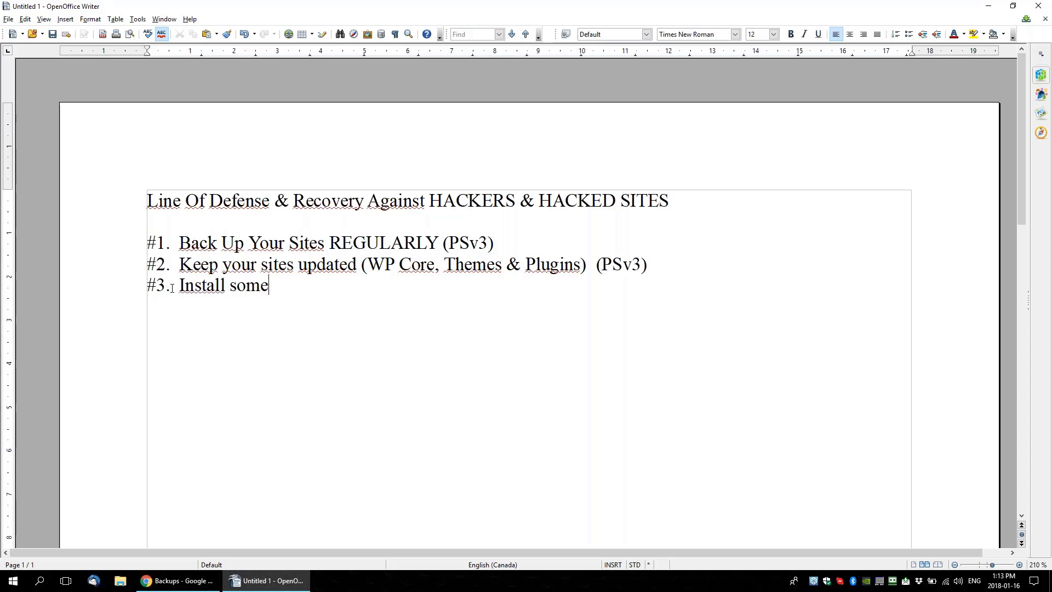
type(" secrut")
key("BackSpace")
key("BackSpace")
key("BackSpace")
type("urity plugin ")
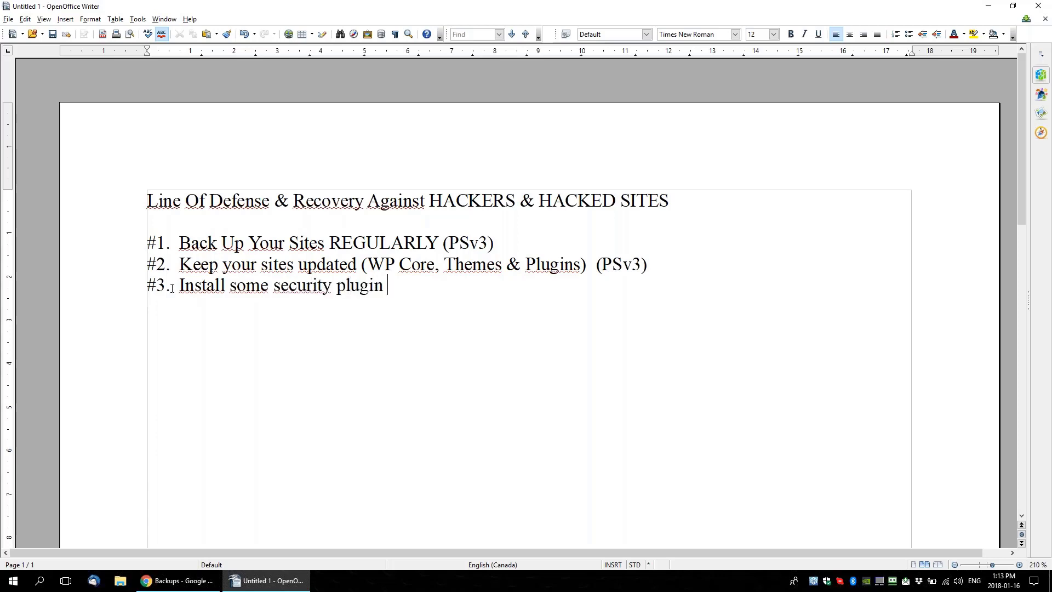
type("(Hacker Spanker")
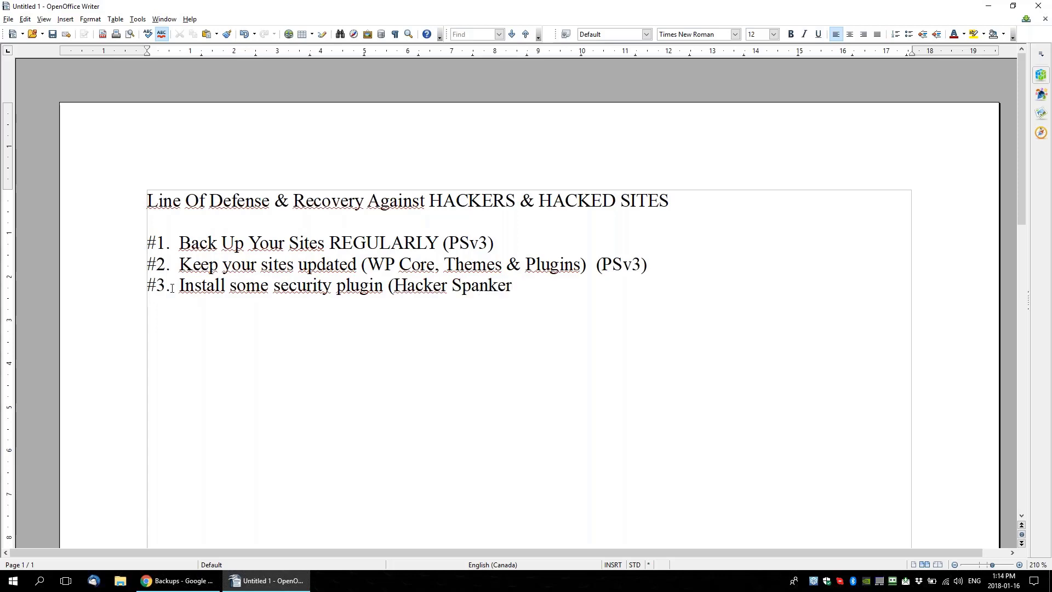
type(", iThemes S")
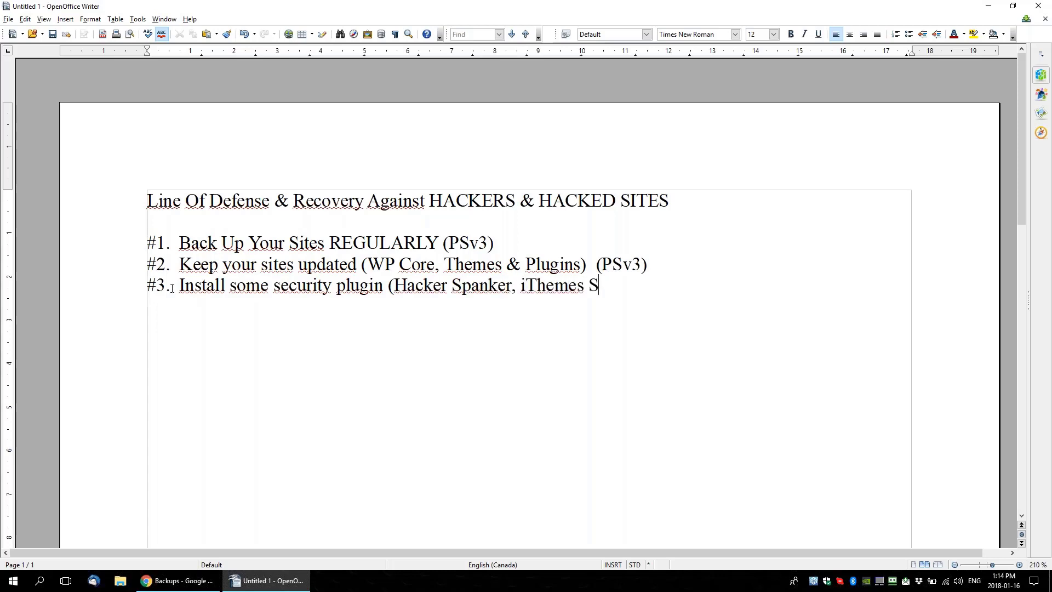
type("ecurity)")
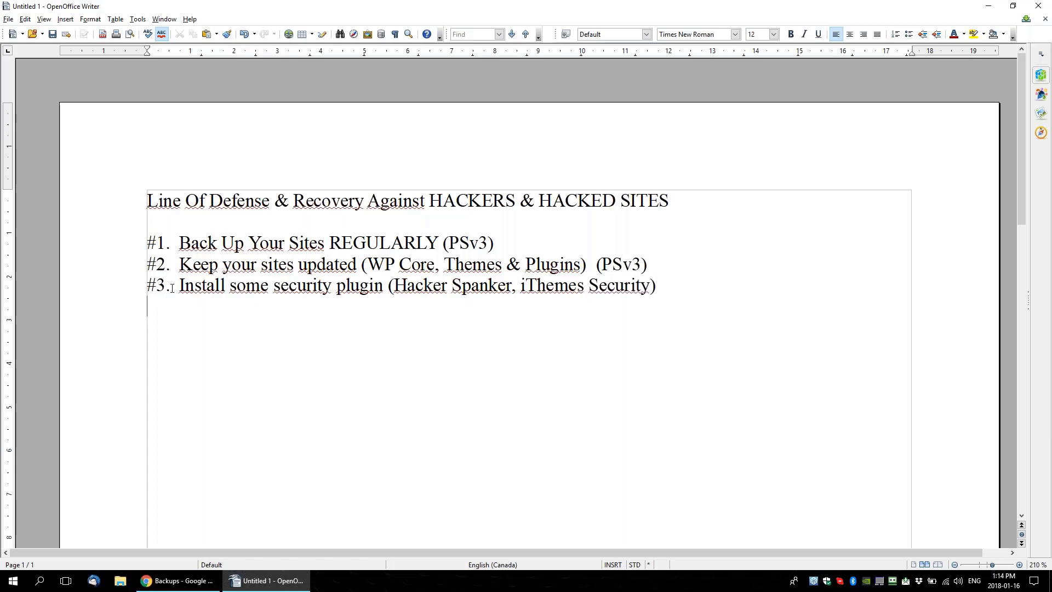
type("#4. If you get hacke")
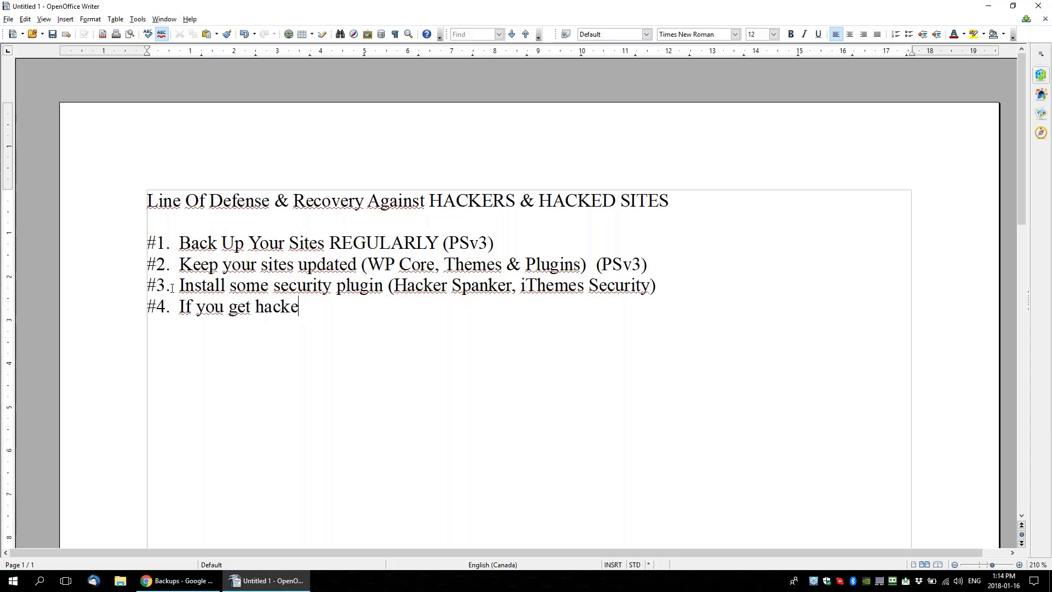
Add tip #4: 'If you get hacked, use Rescue Center to scan, clean and re-install (PSv3)'.
type("d, use Ru")
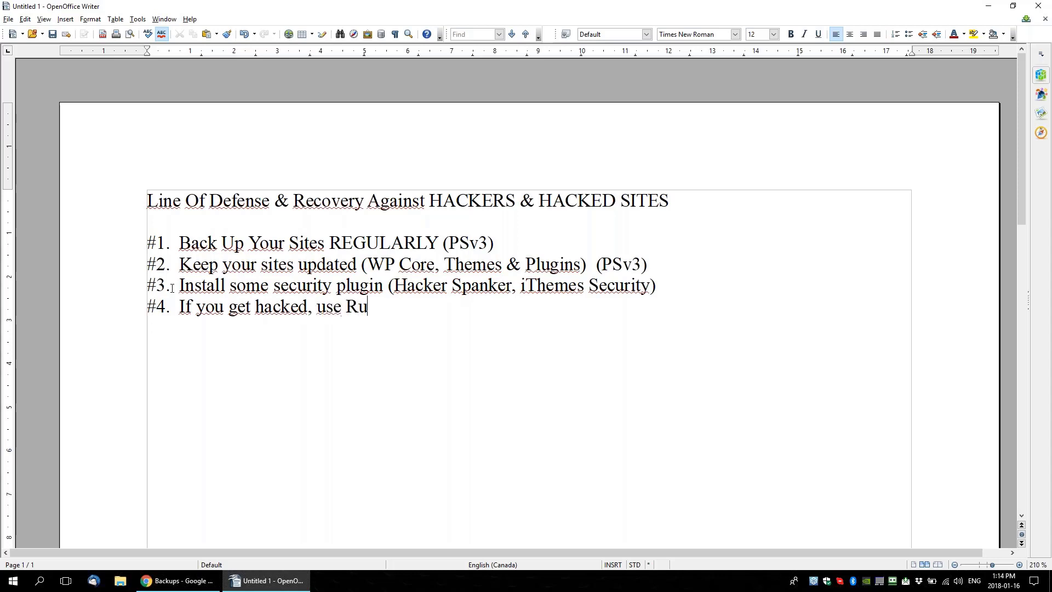
type("s")
key("BackSpace")
key("BackSpace")
type("escue C")
key("BackSpace")
left_click(177, 580)
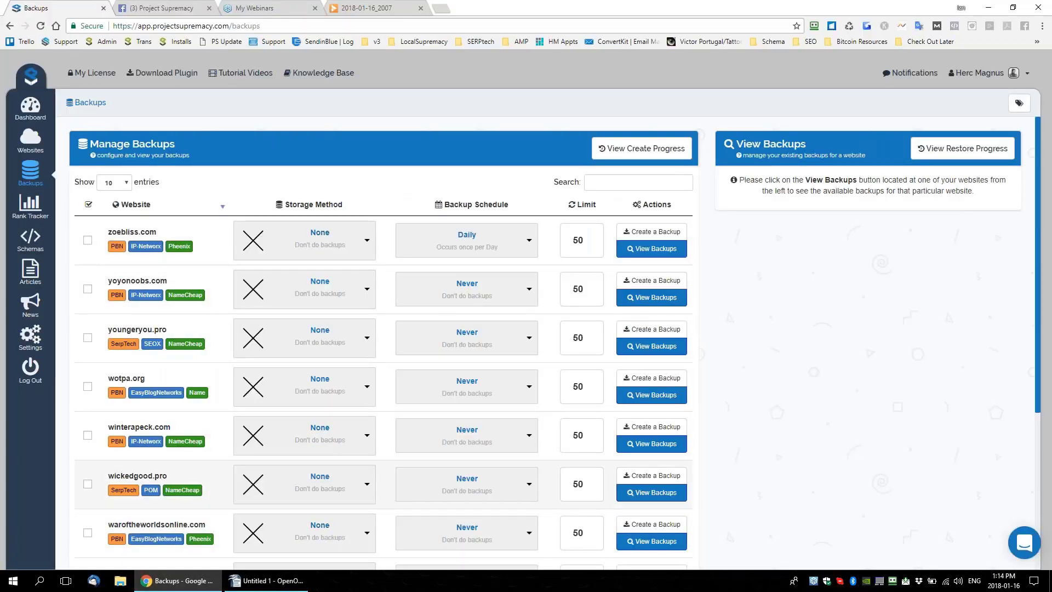
left_click(268, 580)
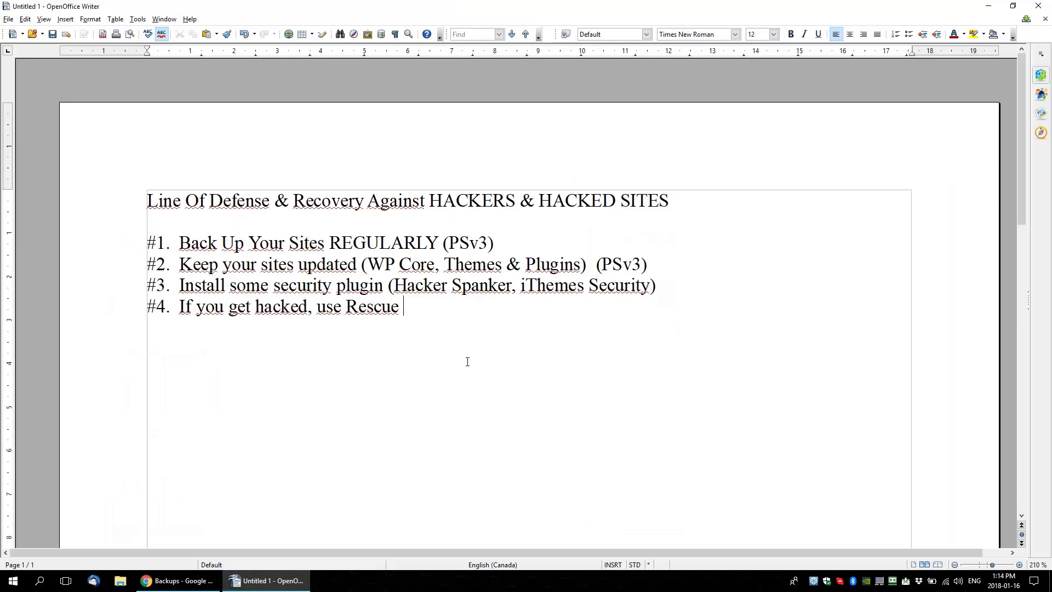
type("Center to re")
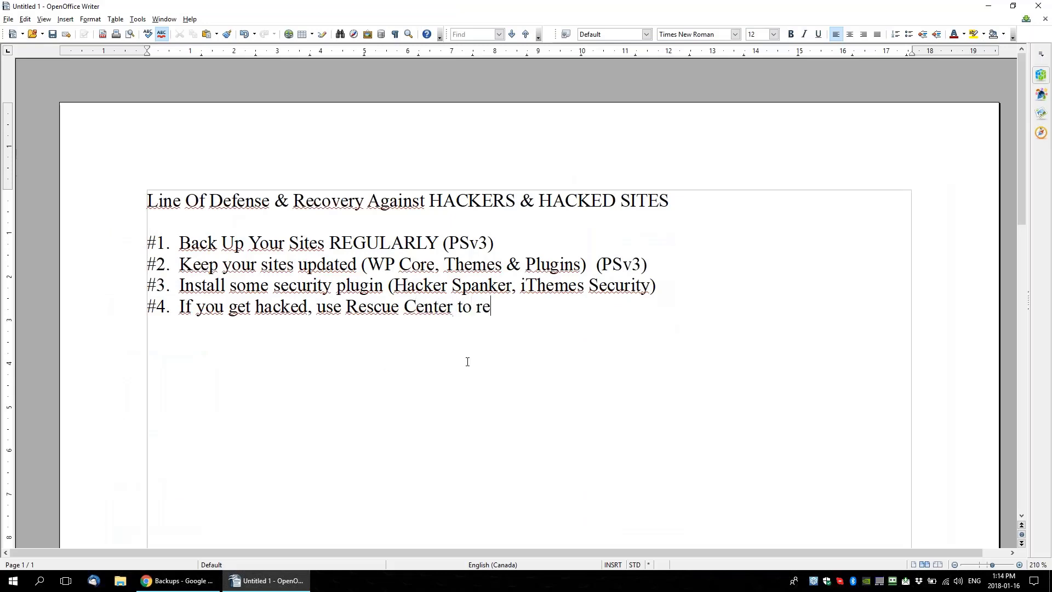
key("BackSpace")
key("BackSpace")
type("scan, cle")
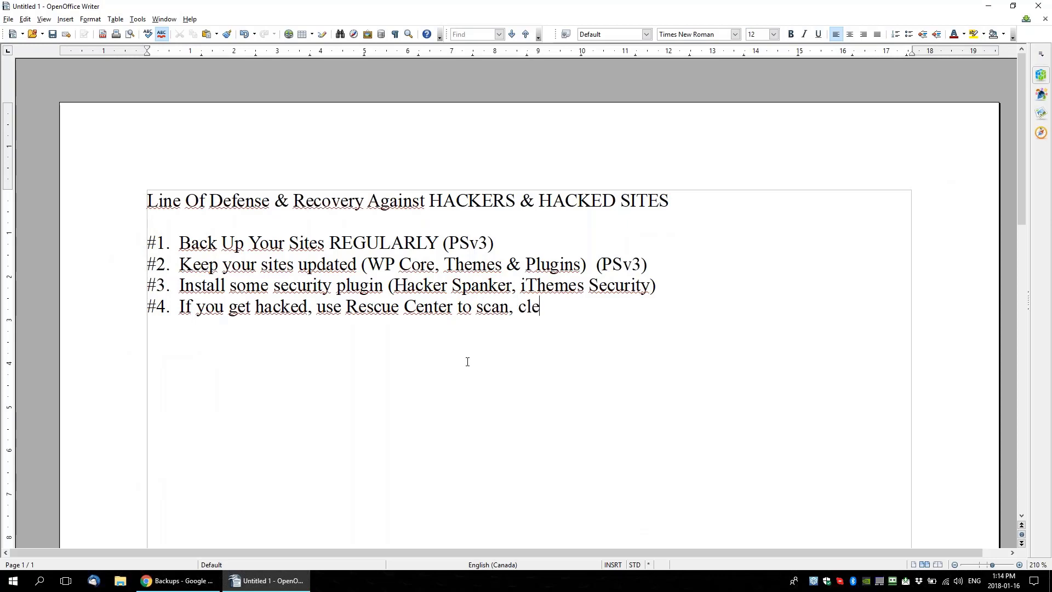
type("an and re-=")
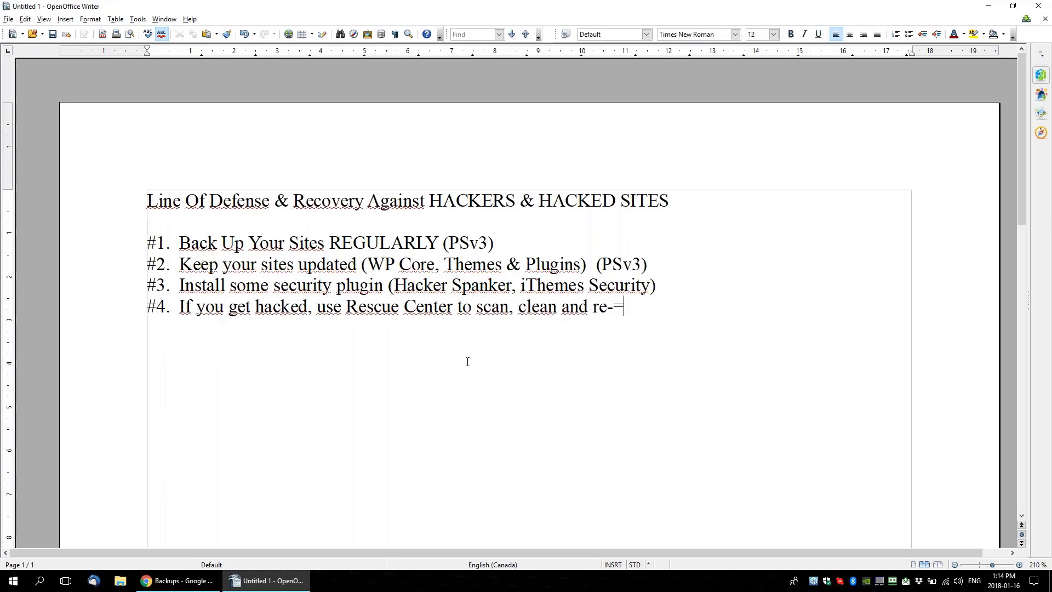
key("BackSpace")
type("oi")
key("BackSpace")
key("BackSpace")
type("install (P")
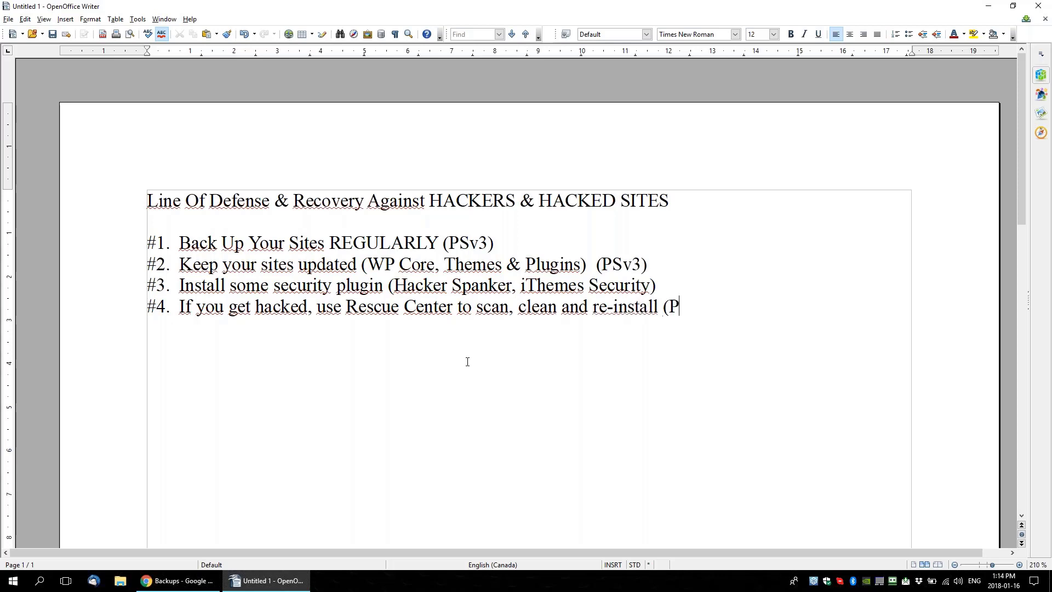
type("Sv3)")
Add a line 'Use GOOD HOSTING (Supremacy.hosting)' below item #3.
left_click(672, 283)
key("Return")
left_click_drag(657, 285, 146, 236)
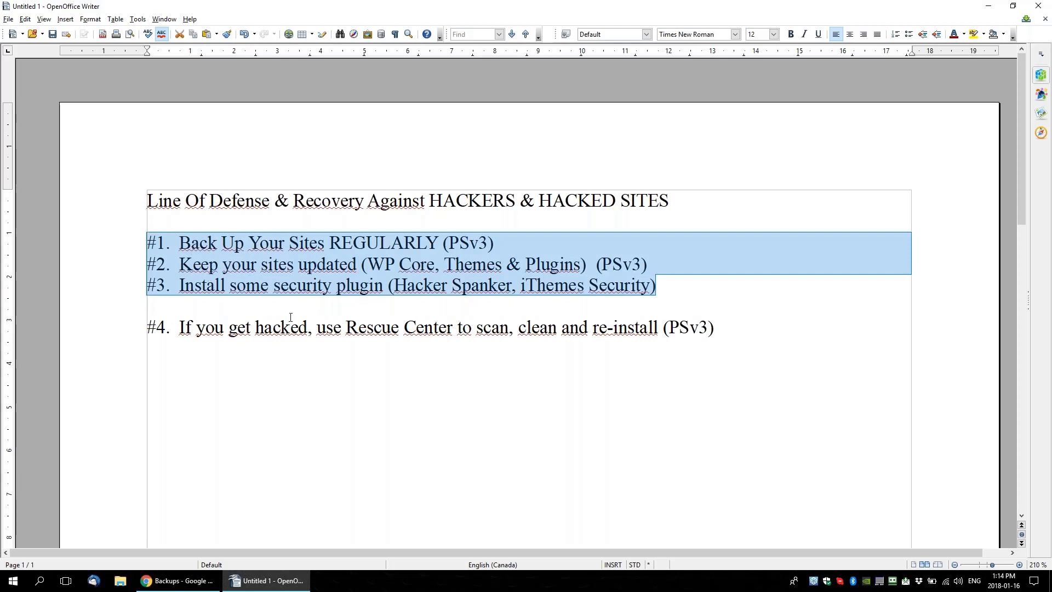
left_click_drag(692, 324, 127, 326)
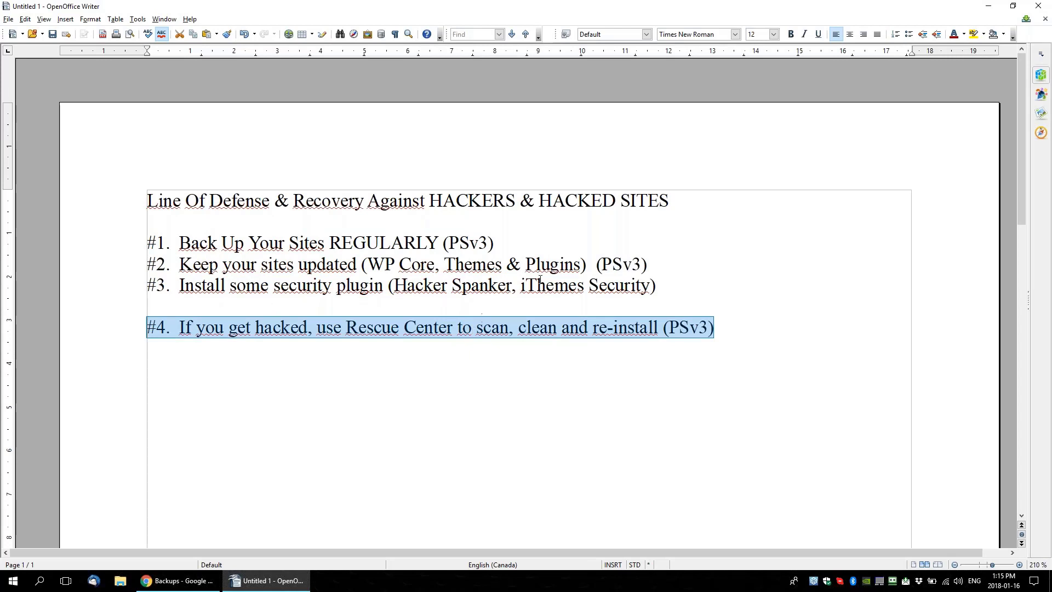
left_click(672, 284)
key("Return")
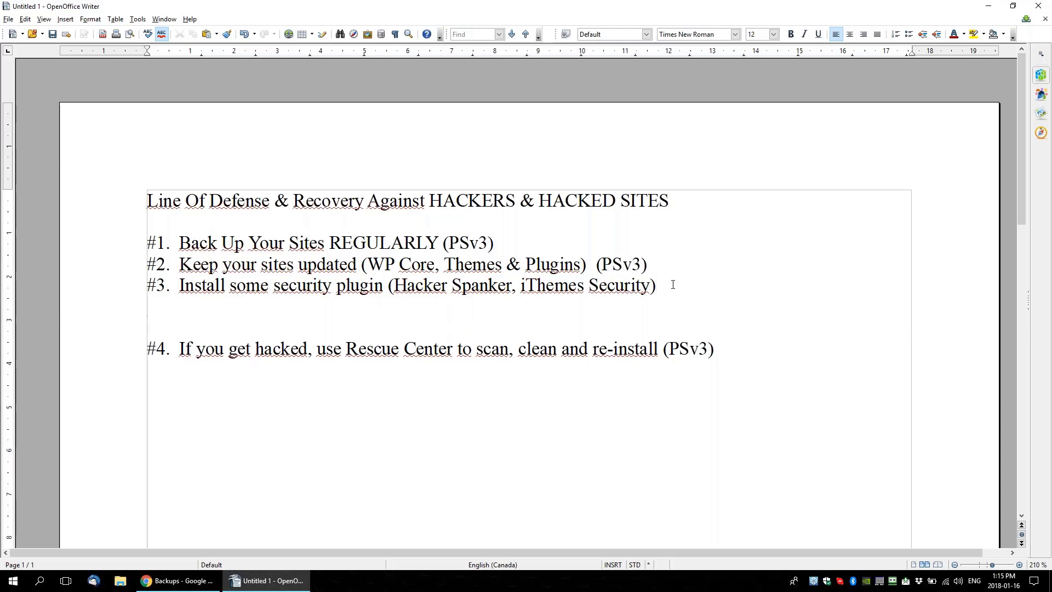
type("#3.a Use G")
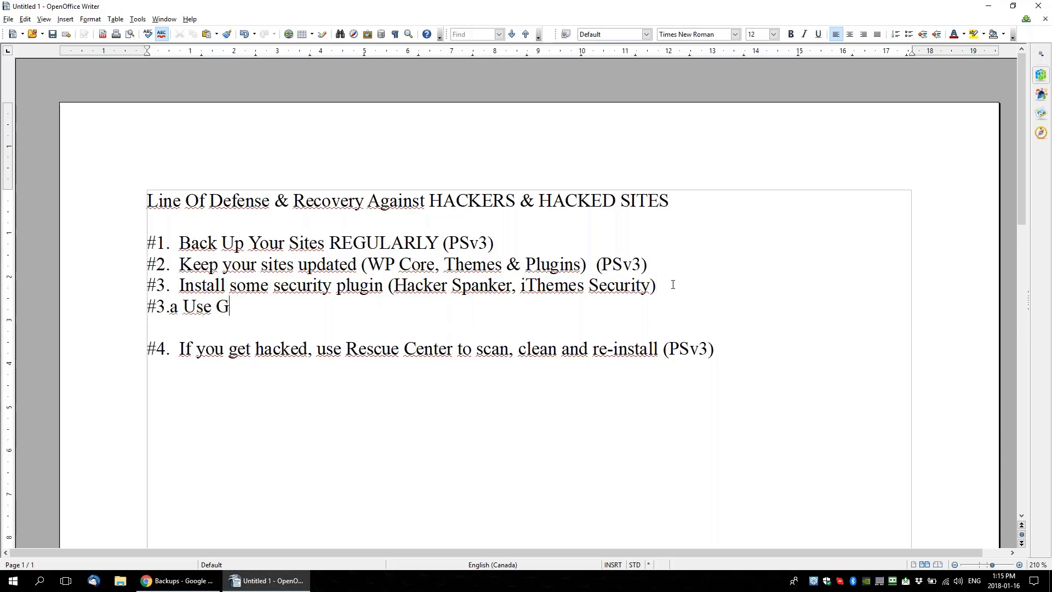
type("OOD HOSTING 9")
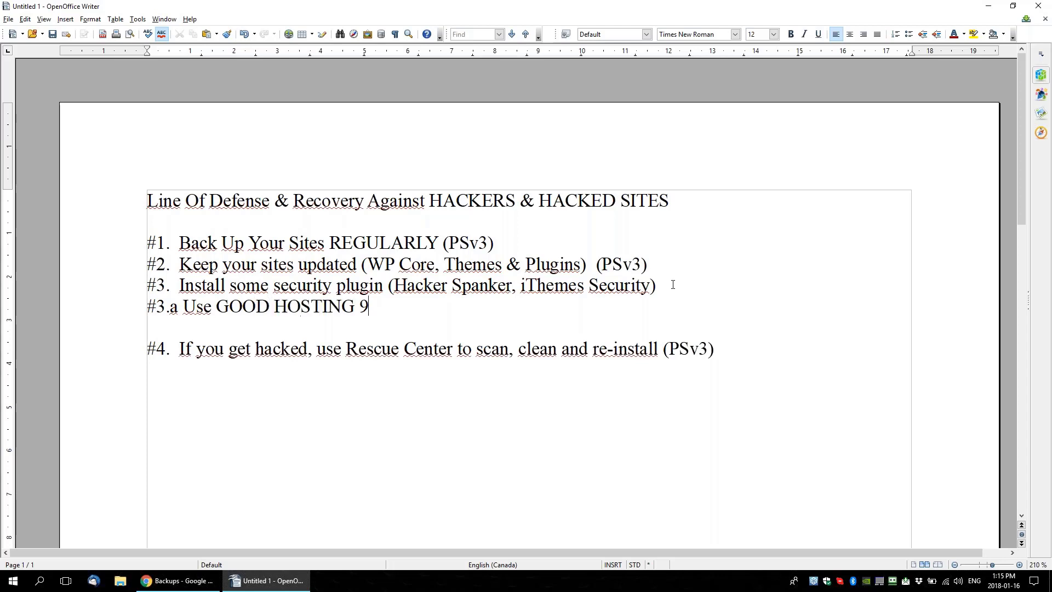
key("BackSpace")
type("(Supremac")
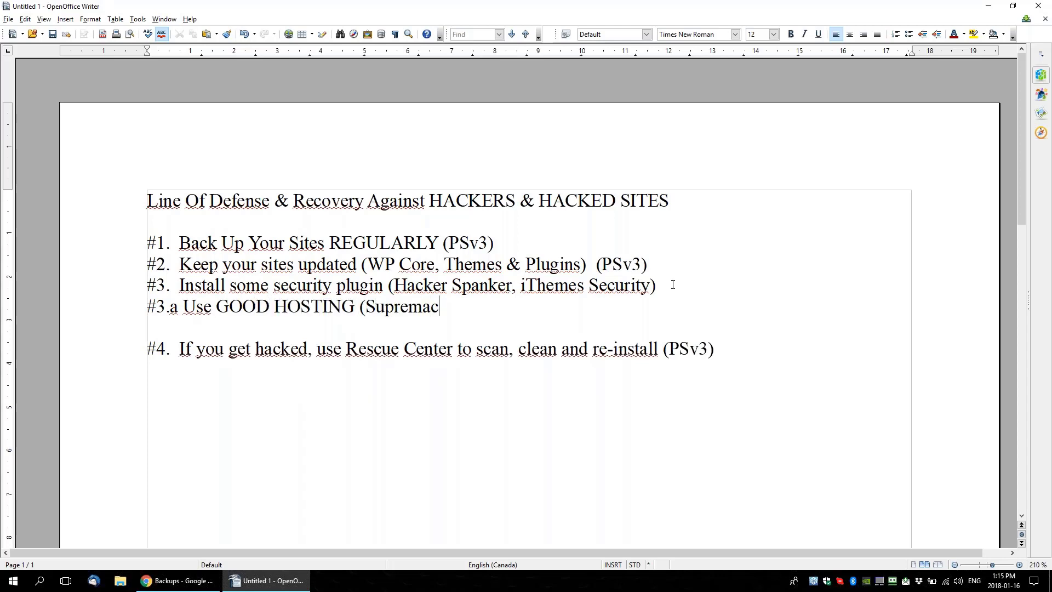
type("y.hosting)")
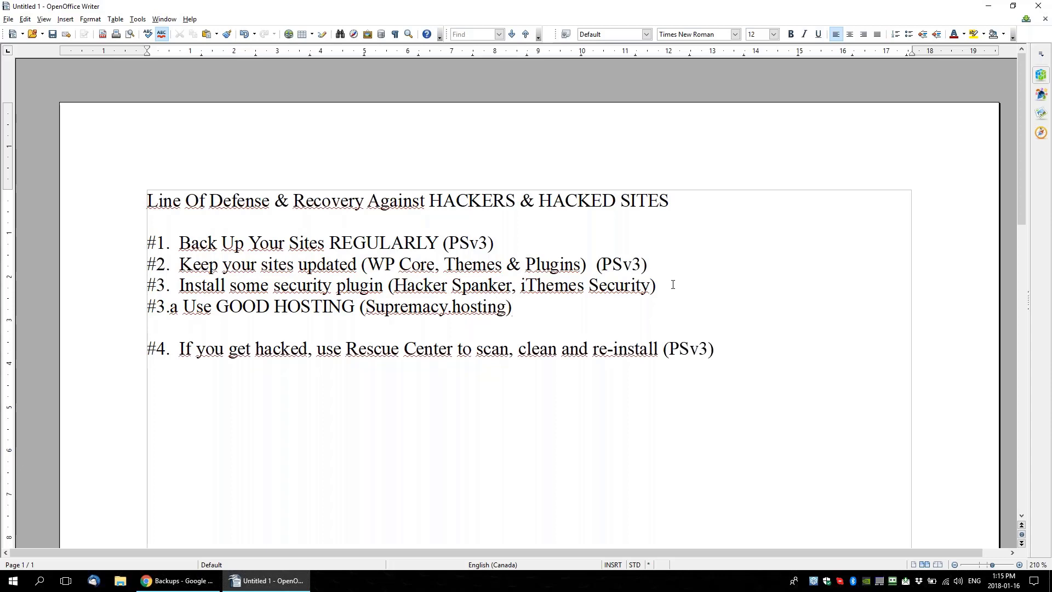
Number the hosting line #4 and renumber the Rescue Center line to #5.
left_click_drag(358, 308, 217, 309)
left_click_drag(180, 241, 663, 286)
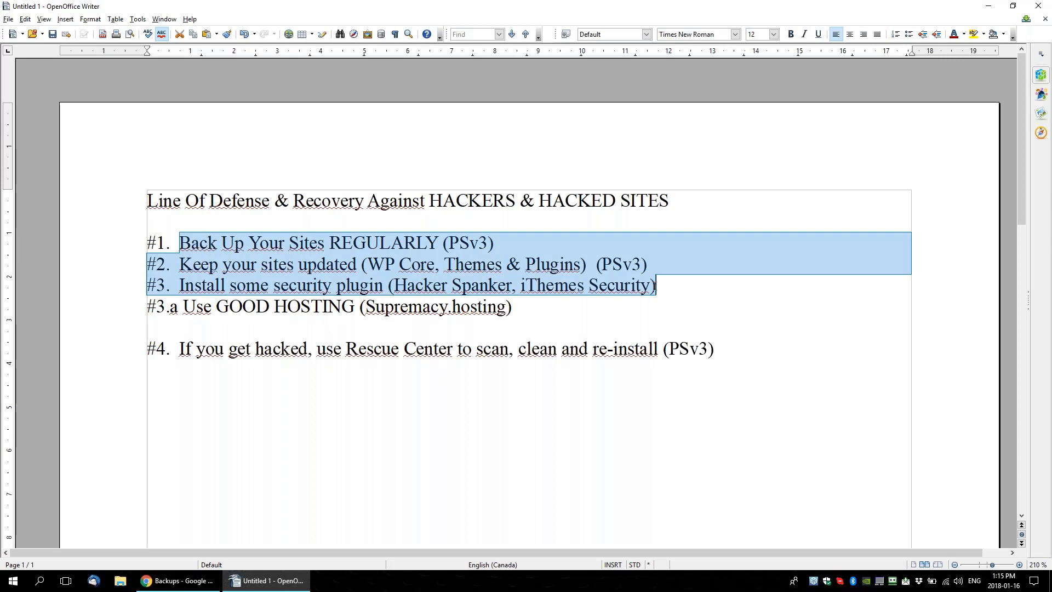
left_click_drag(544, 306, 120, 305)
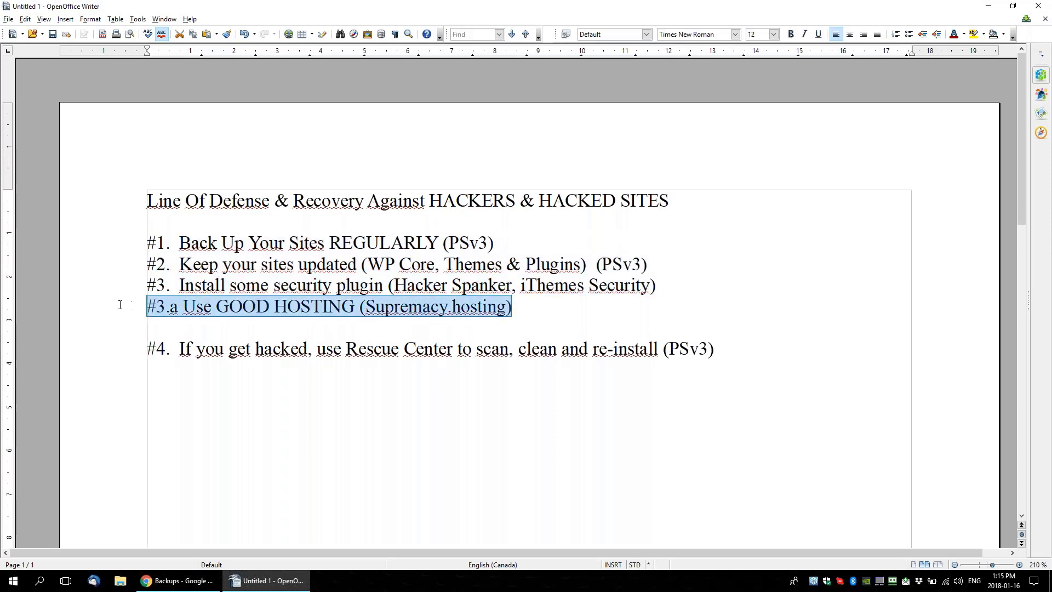
left_click(183, 311)
key("shift+Left")
key("shift+Left")
key("shift+Left")
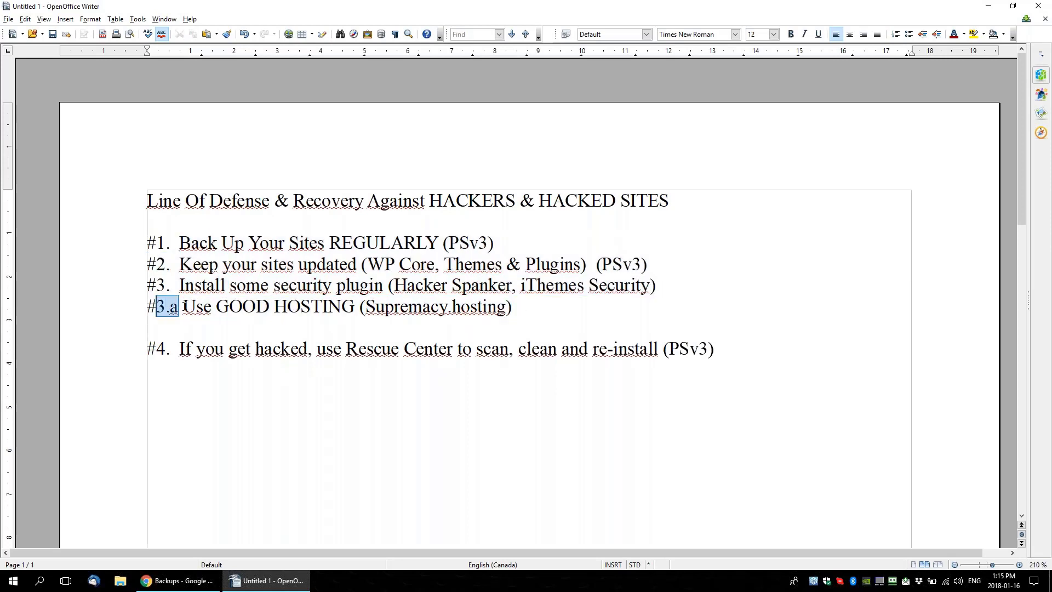
type("4")
key("BackSpace")
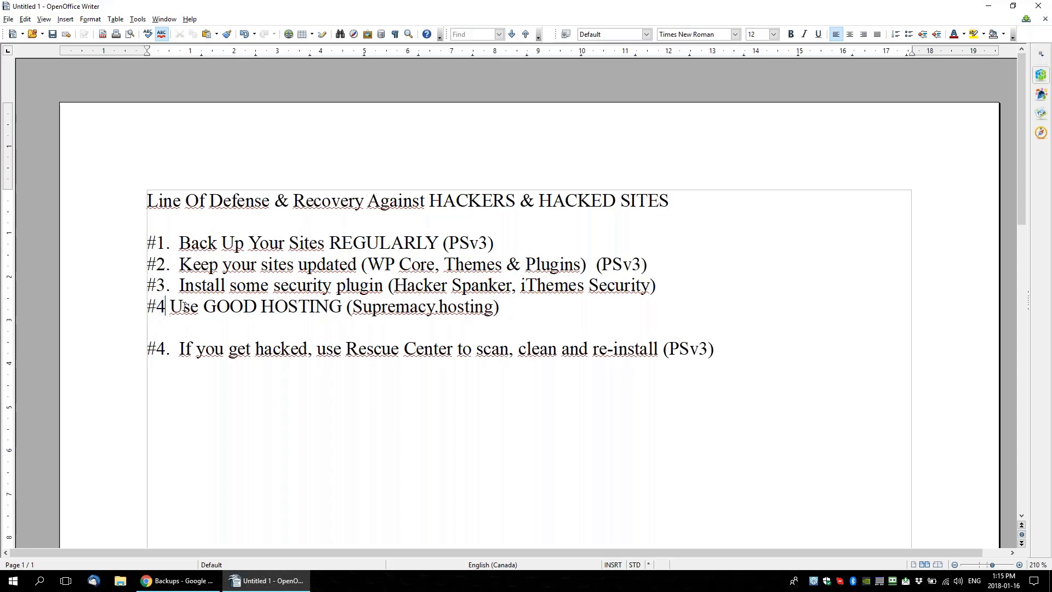
type(".")
key("Down")
key("Down")
key("Left")
key("shift+Left")
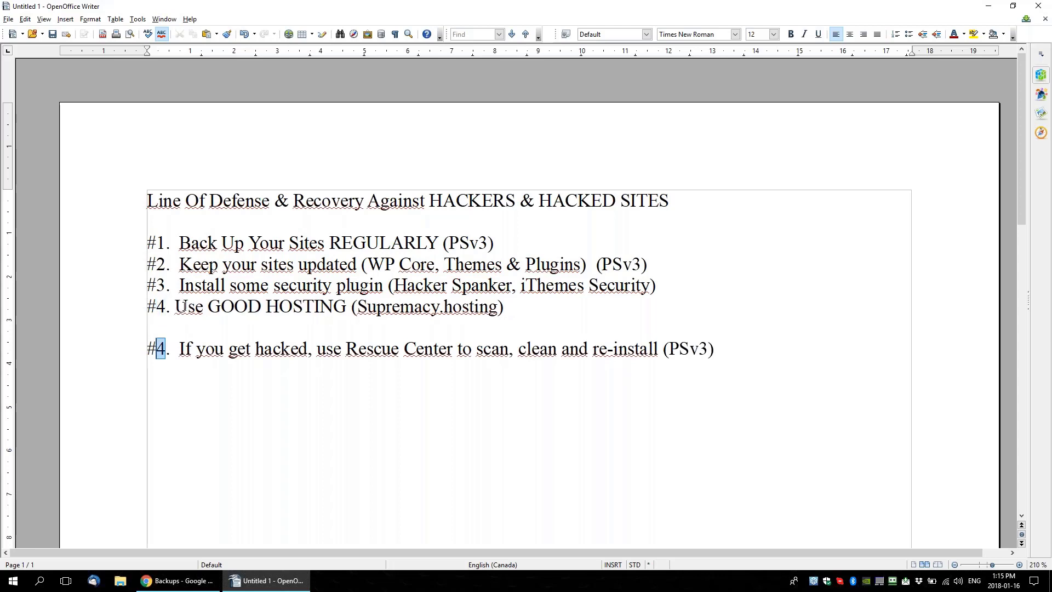
type("5")
Return to the browser and open the main Project Supremacy Dashboard.
left_click(178, 581)
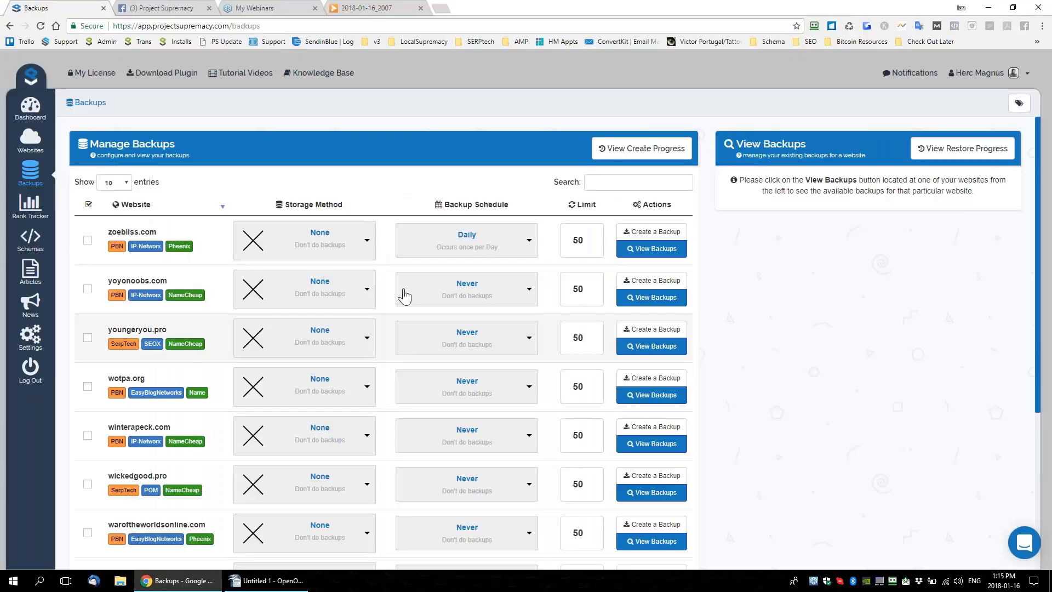
left_click(30, 107)
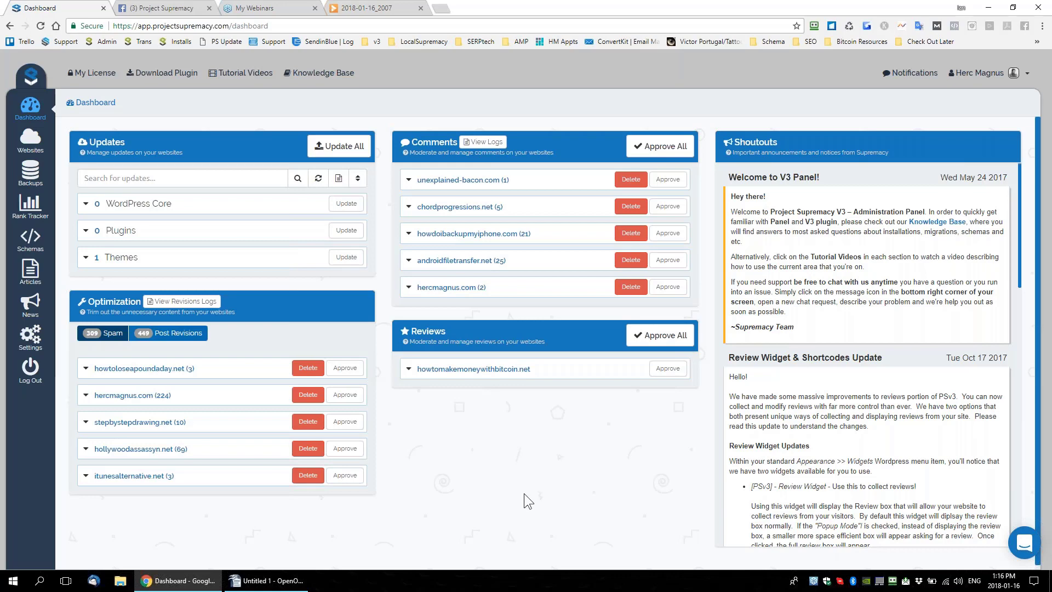
Bold the notes title line in Writer, then go back to the Project Supremacy Dashboard.
left_click(285, 583)
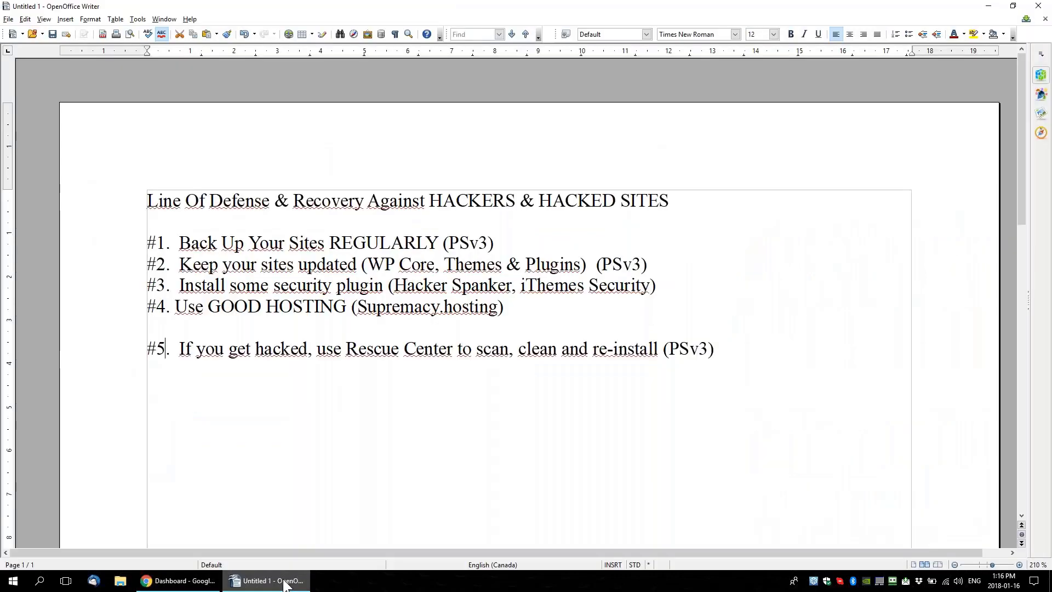
left_click_drag(681, 202, 99, 172)
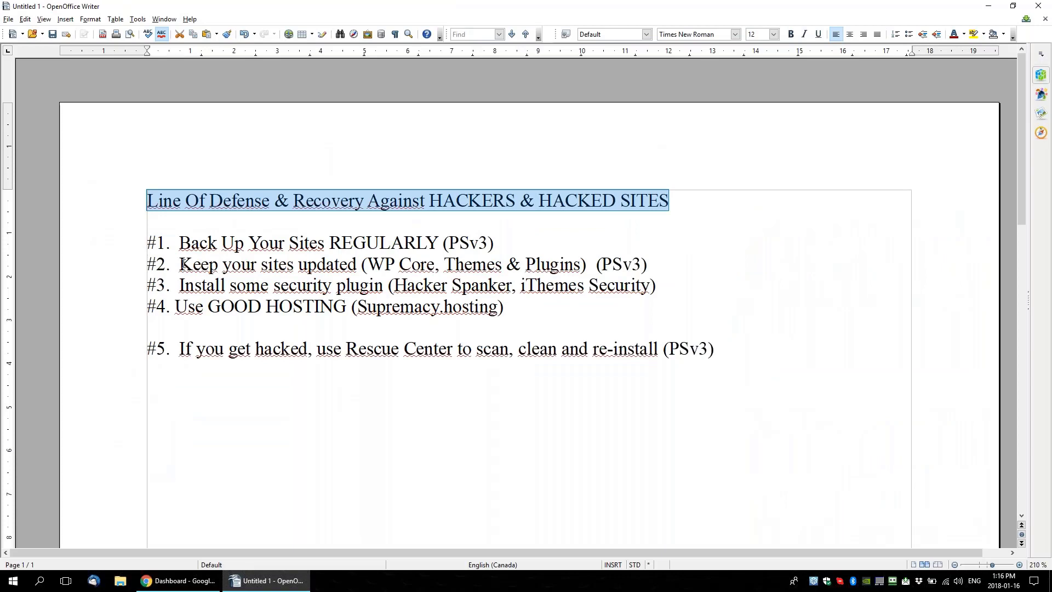
key("ctrl+b")
left_click_drag(418, 244, 413, 268)
left_click(348, 423)
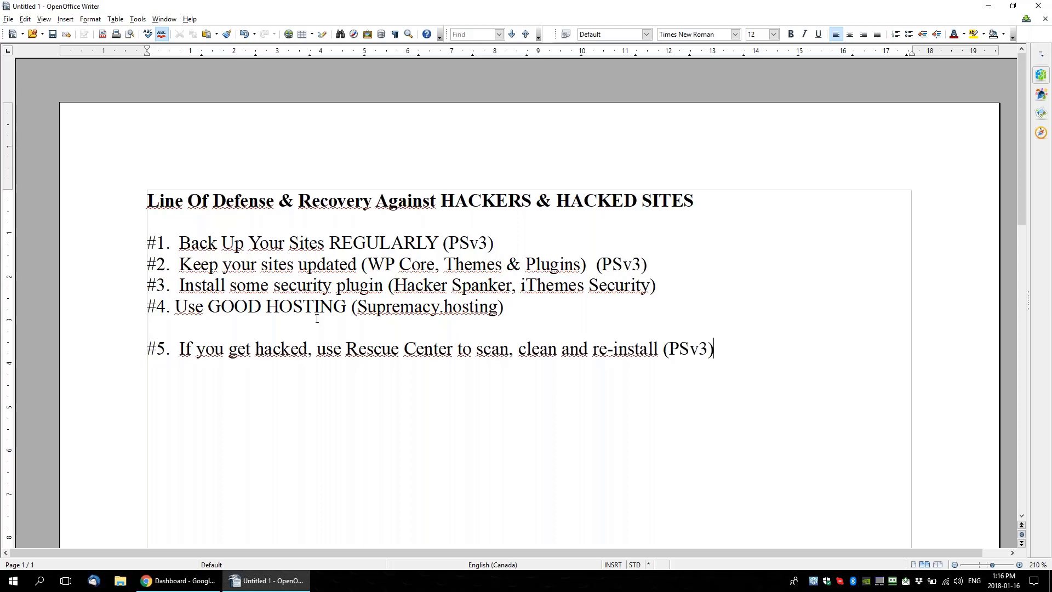
left_click(178, 581)
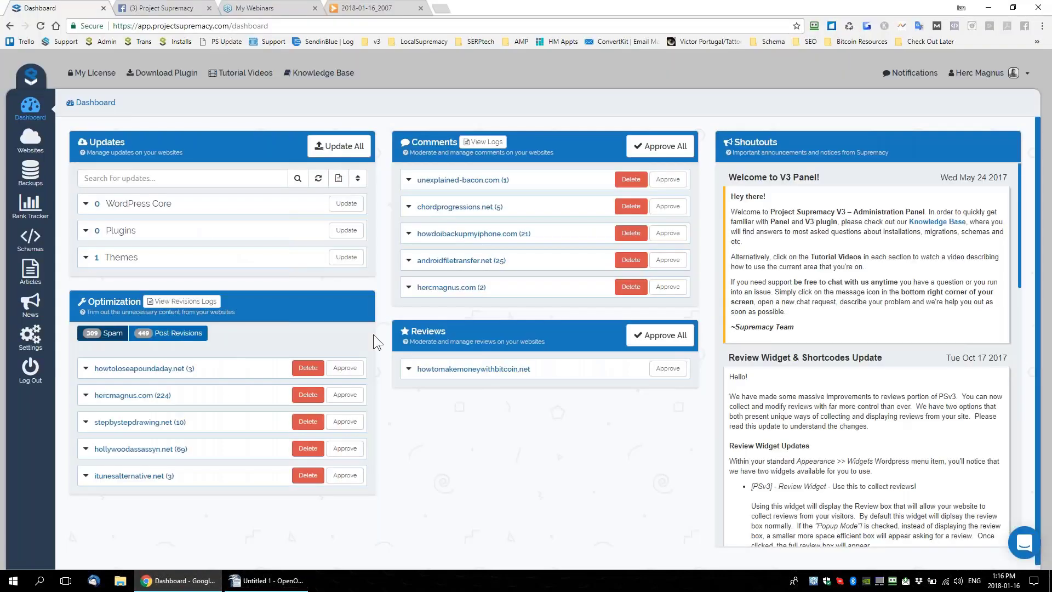
Open the 2018-01-16_2007 browser tab with the Screencast.com Rescue Center clip.
left_click(277, 582)
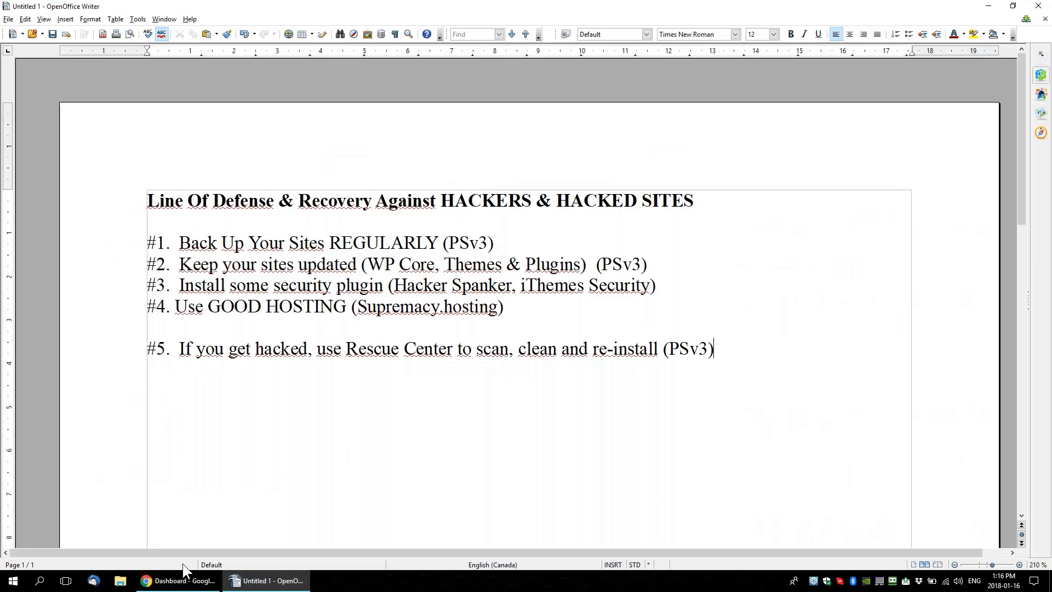
left_click(183, 581)
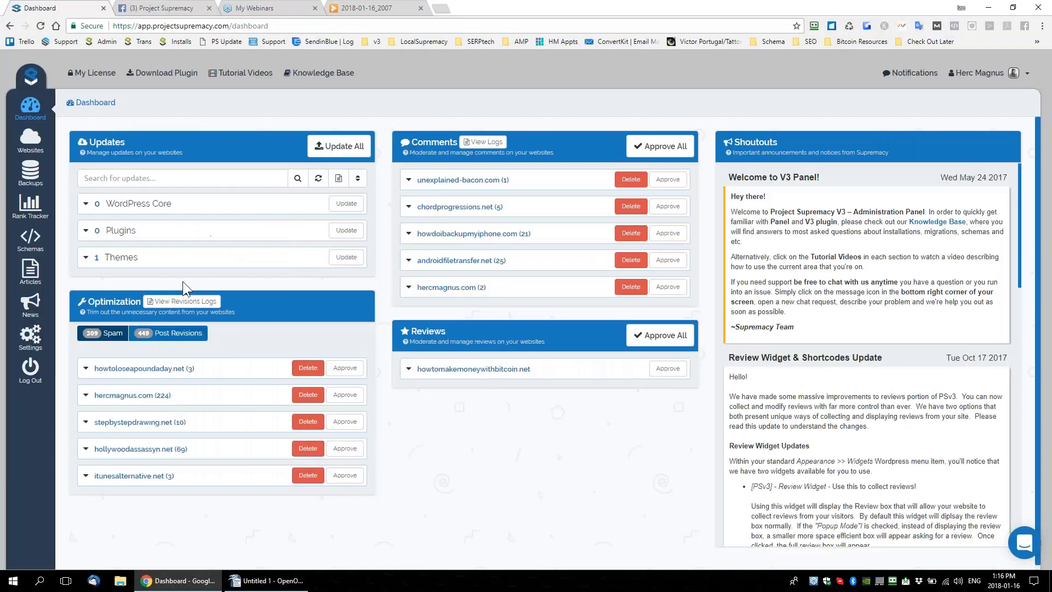
left_click(362, 8)
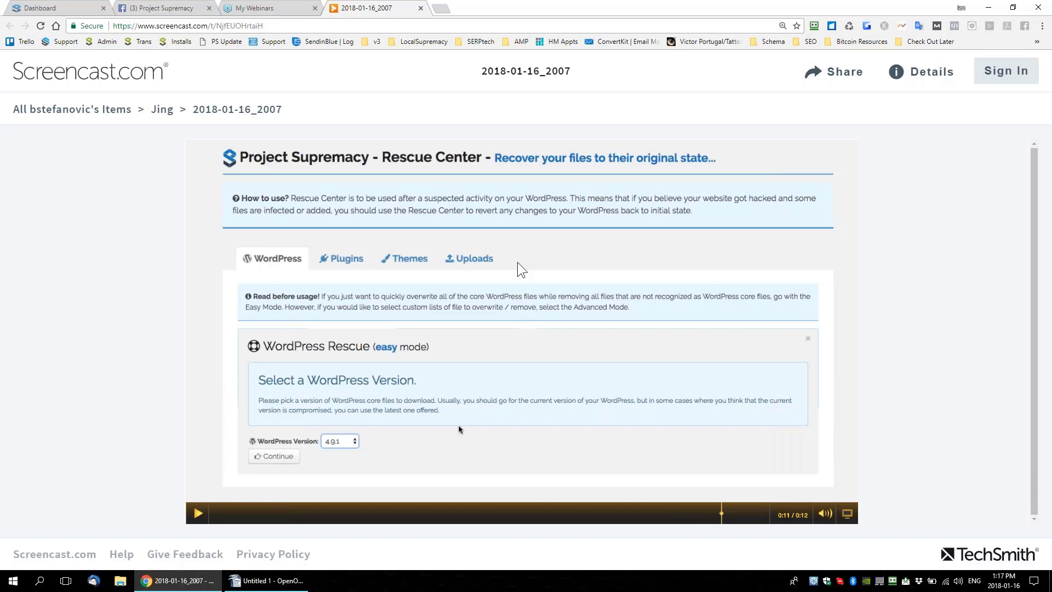
In tip #4, change 'Supremacy.hosting' to lowercase 'supremacy.hosting' and reselect the address.
left_click(272, 580)
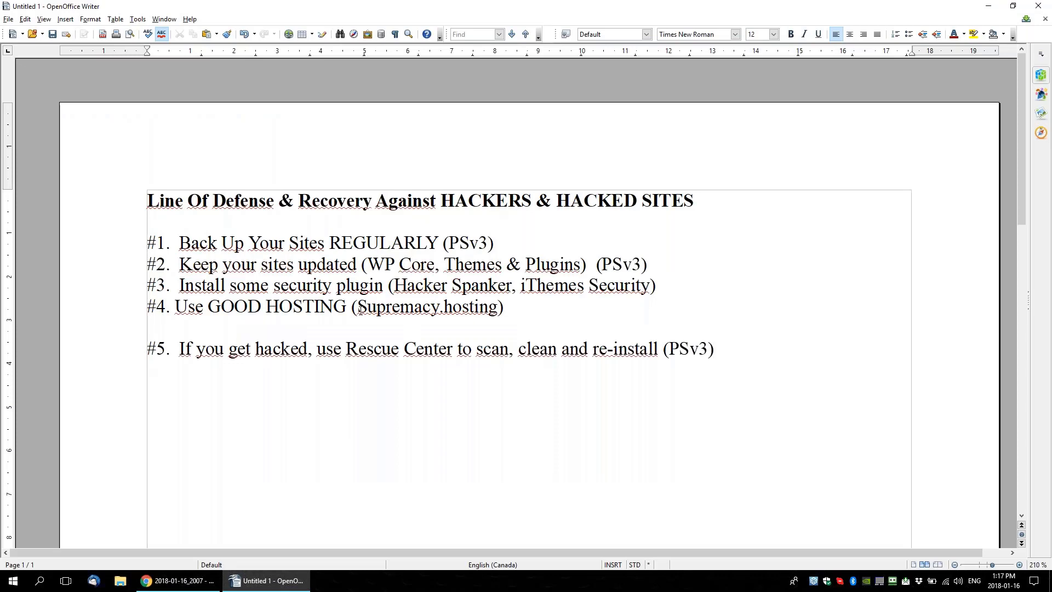
left_click_drag(357, 306, 498, 307)
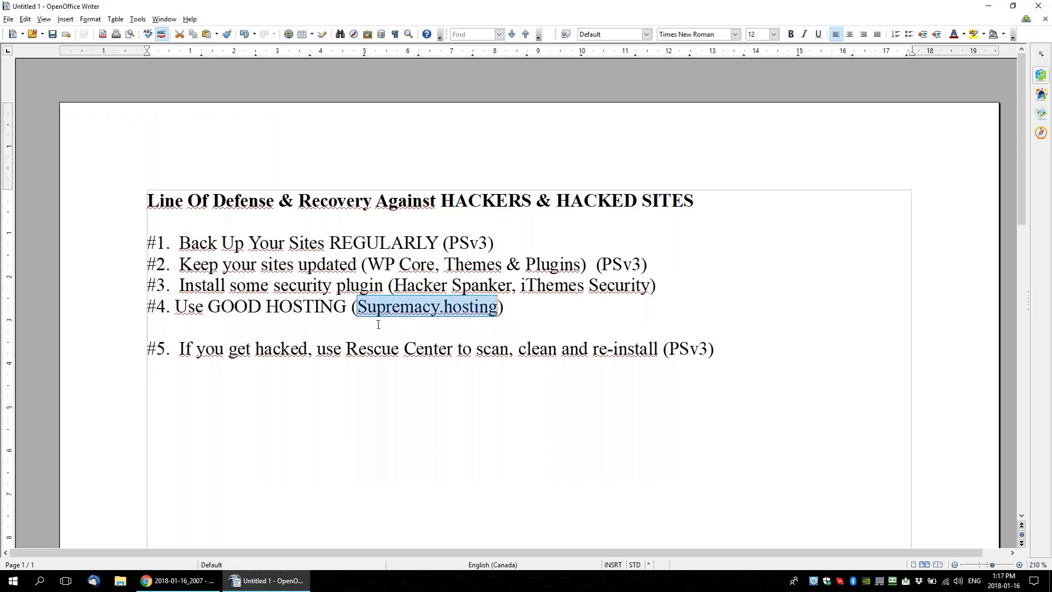
left_click(369, 307)
key("BackSpace")
type("s")
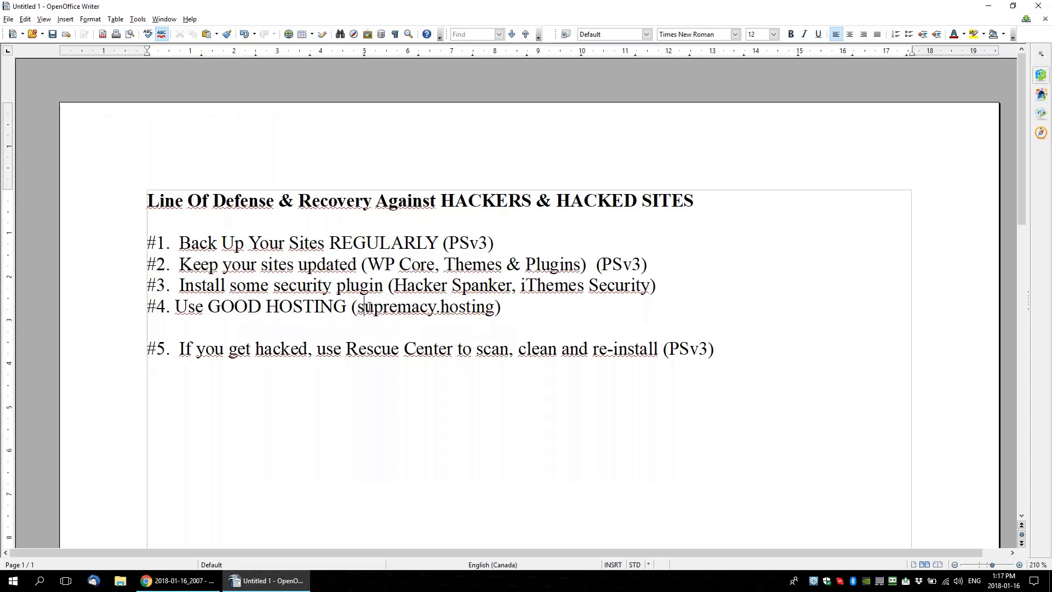
key("Left")
key("shift+Right")
key("shift+Right")
key("shift+Right")
key("shift+Right")
key("shift+Right")
key("shift+Right")
key("shift+Right")
key("shift+Right")
key("shift+Right")
key("shift+Right")
key("shift+Right")
key("shift+Right")
key("shift+Right")
key("shift+Right")
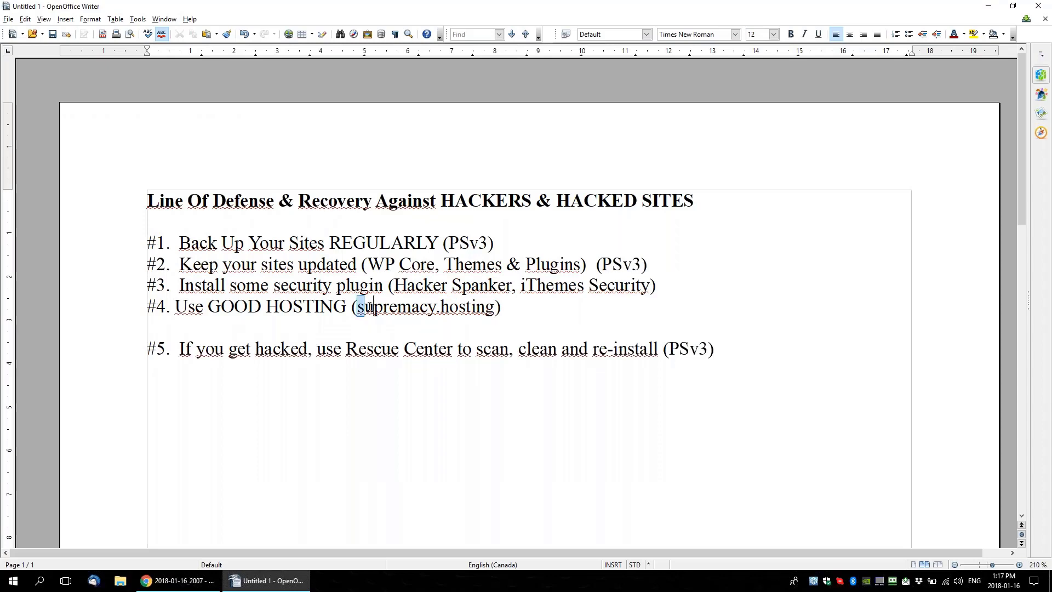
key("shift+Right")
key("shift+Right")
key("shift+Right")
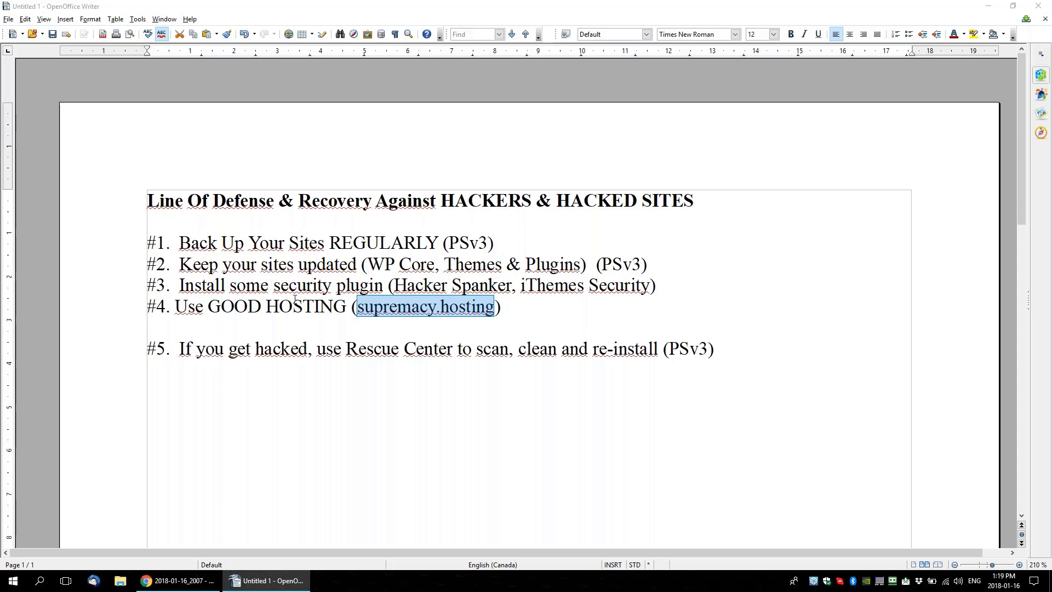
scroll(742, 235, "down", 3)
left_click(742, 236)
key("Return")
key("Return")
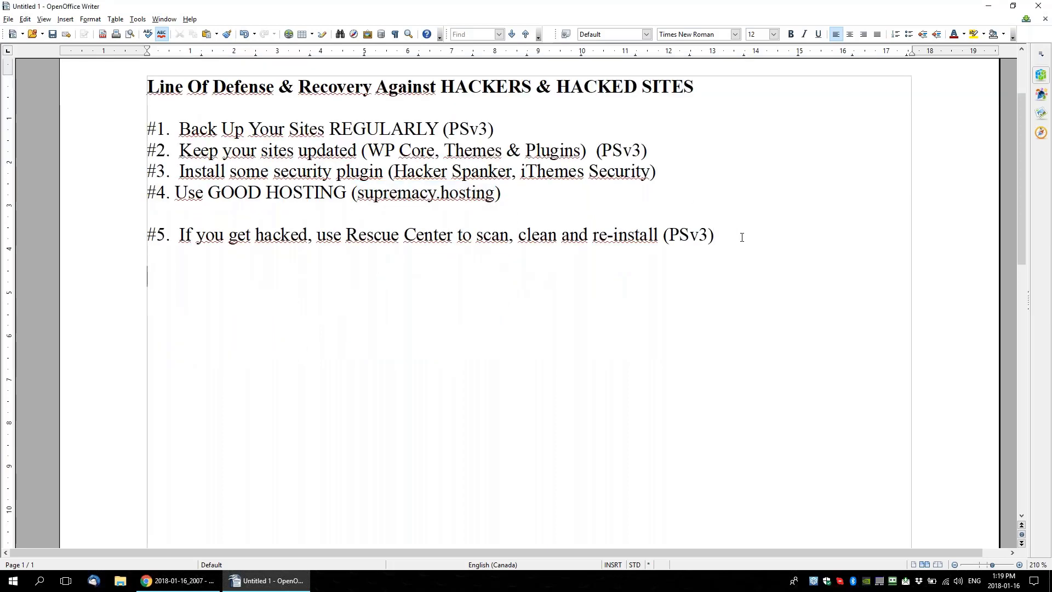
type("Spyder Spanker")
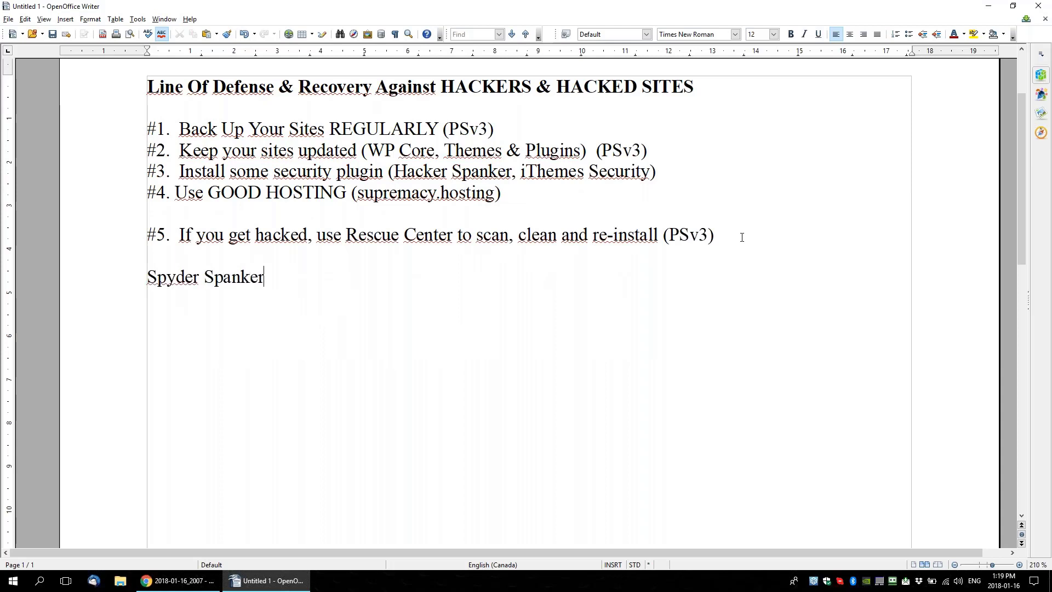
type(" (http://spyderspa")
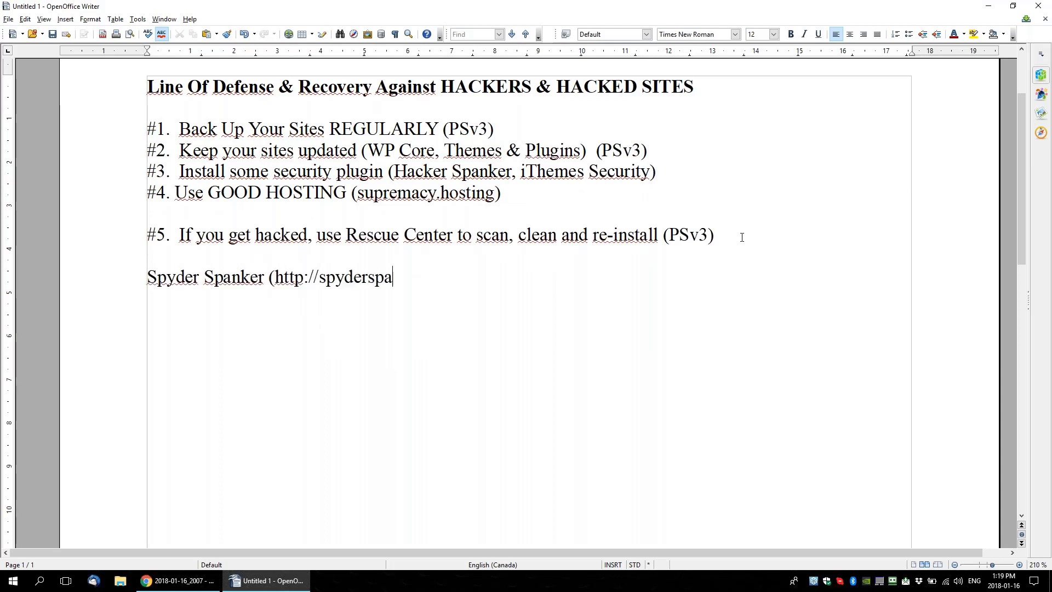
type("nker.com")
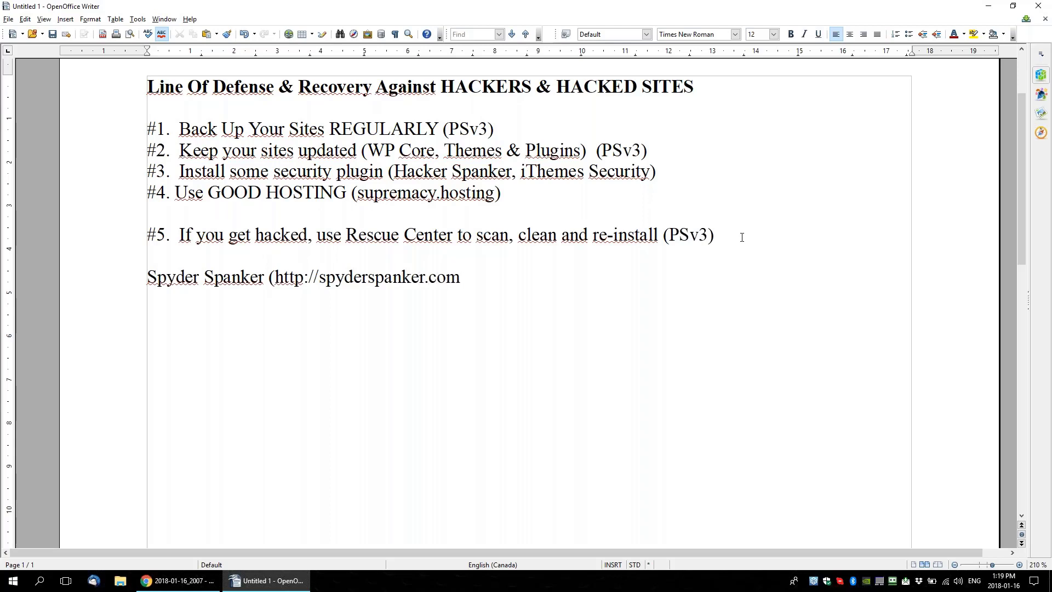
type(")")
key("Return")
Add a 'Money Sites' section with points on hiding backlinks from data aggregators and blocking bad bots.
type("- Money Sites")
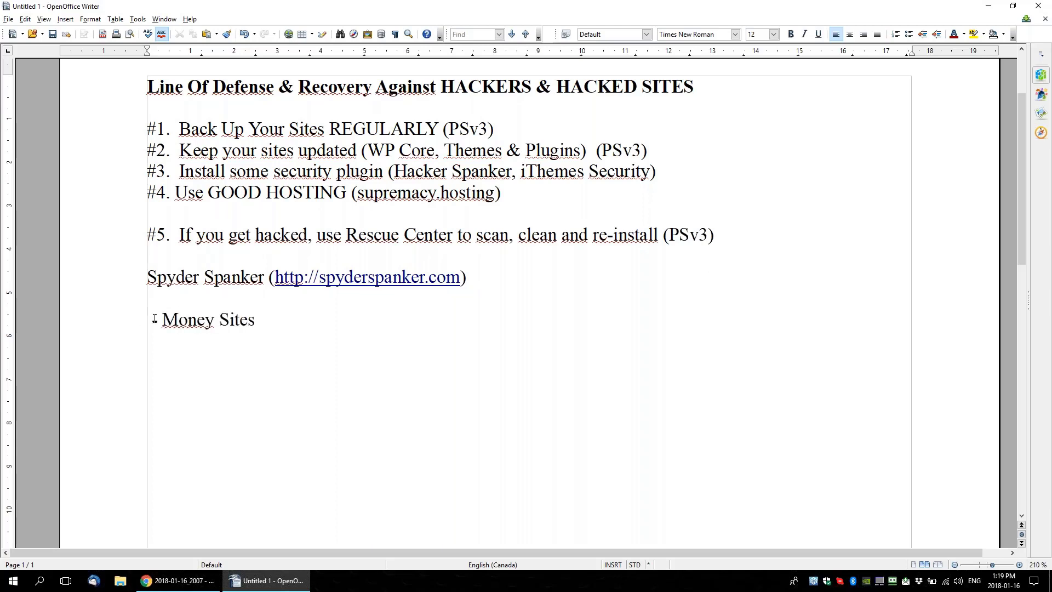
left_click_drag(163, 319, 147, 320)
key("Delete")
left_click(256, 319)
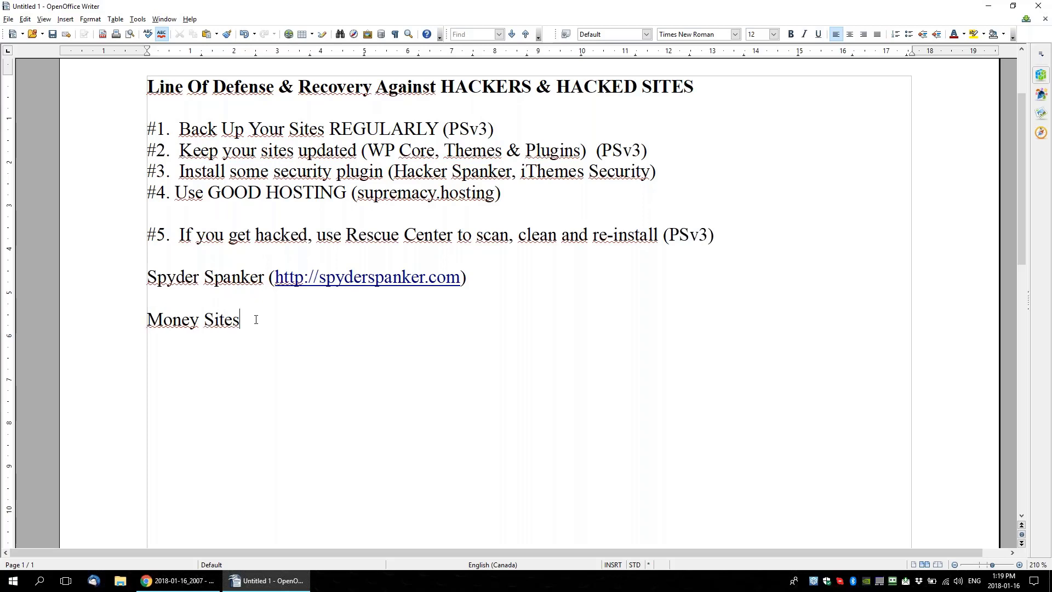
type("- hide your b")
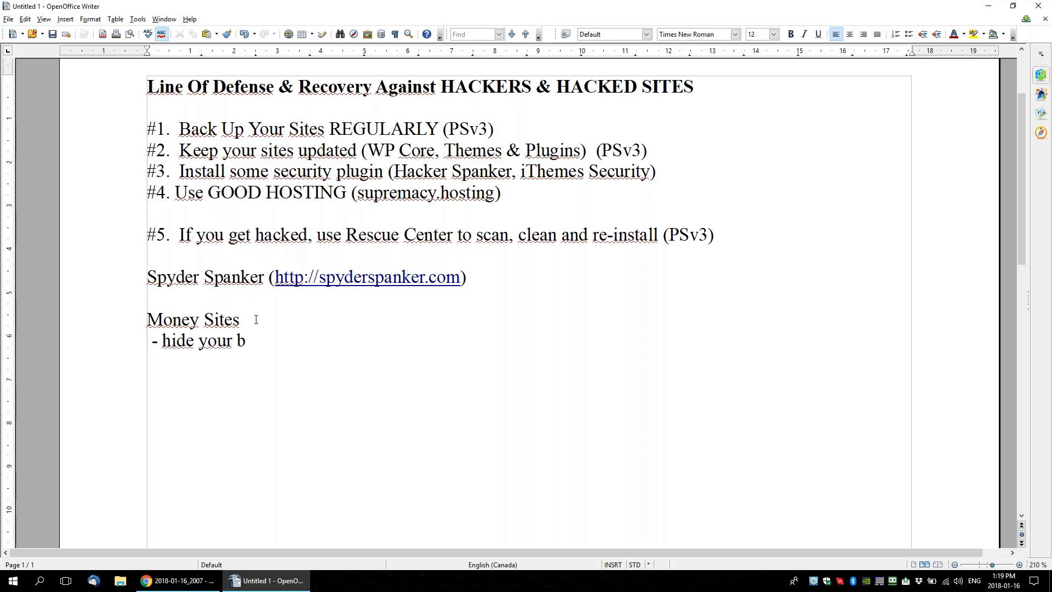
type("acklinks from d")
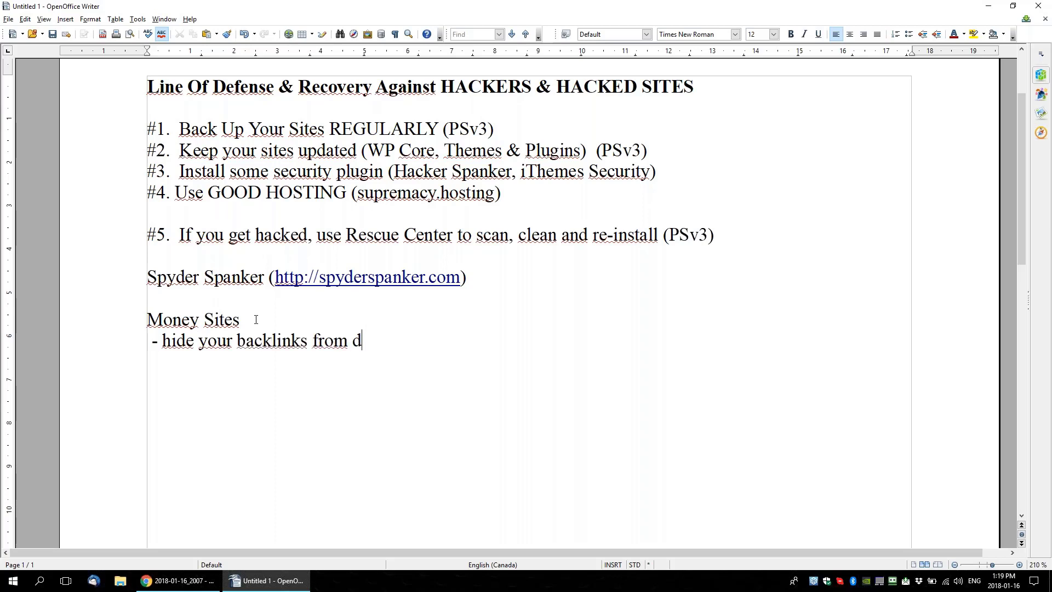
type("ata aggregators")
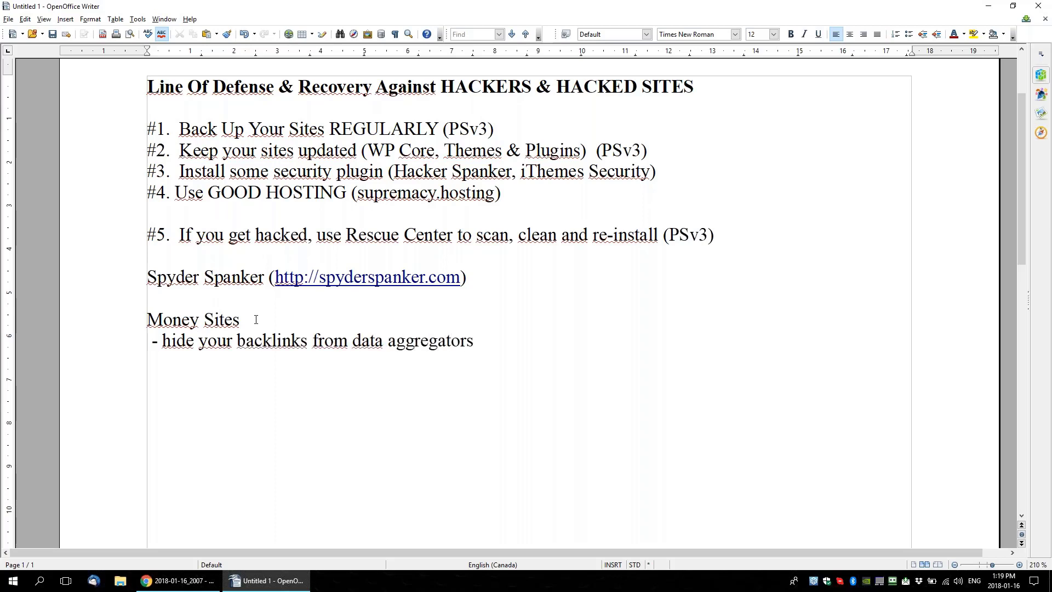
key("Return")
type("- block bad bot")
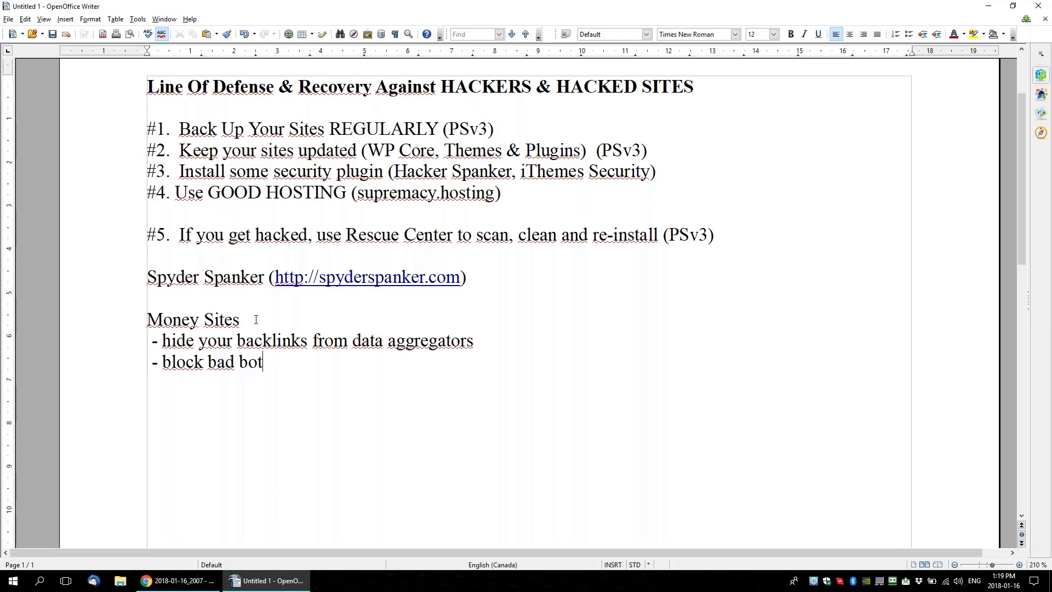
type("s (known shit bots)")
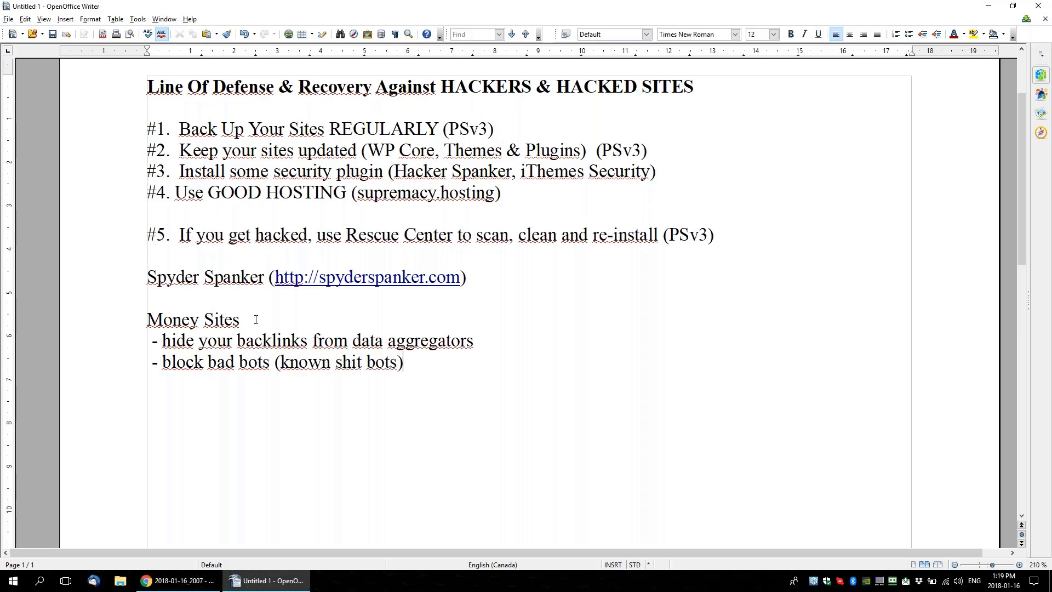
Add a 'PBN Sites' heading followed by a new line.
key("Return")
key("Return")
type("PBN Sites")
key("Return")
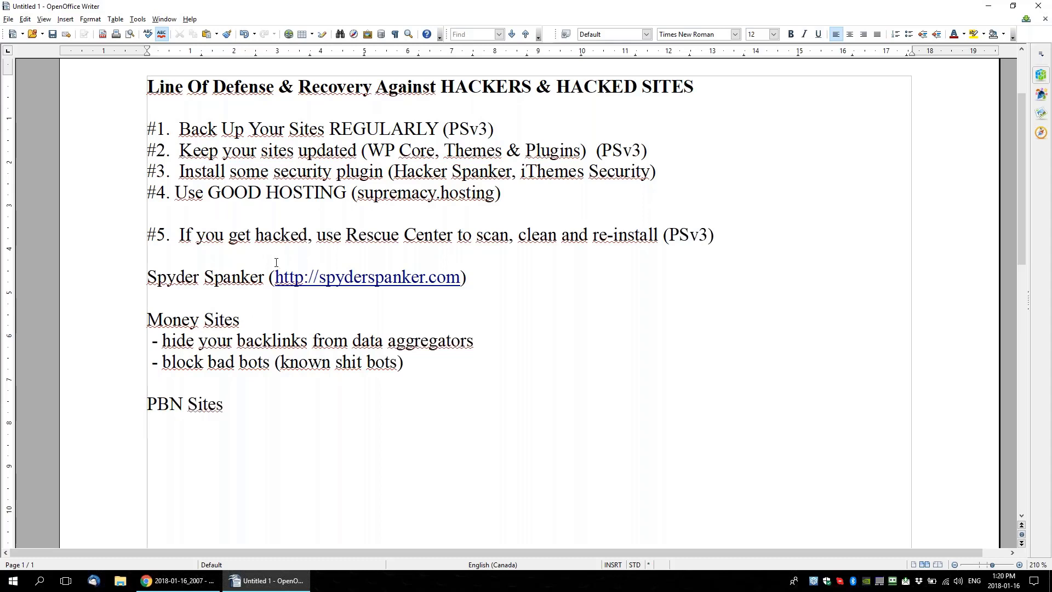
Insert a blank line above Spyder Spanker and make 'Spyder Spanker' bold.
left_click(253, 258)
key("Return")
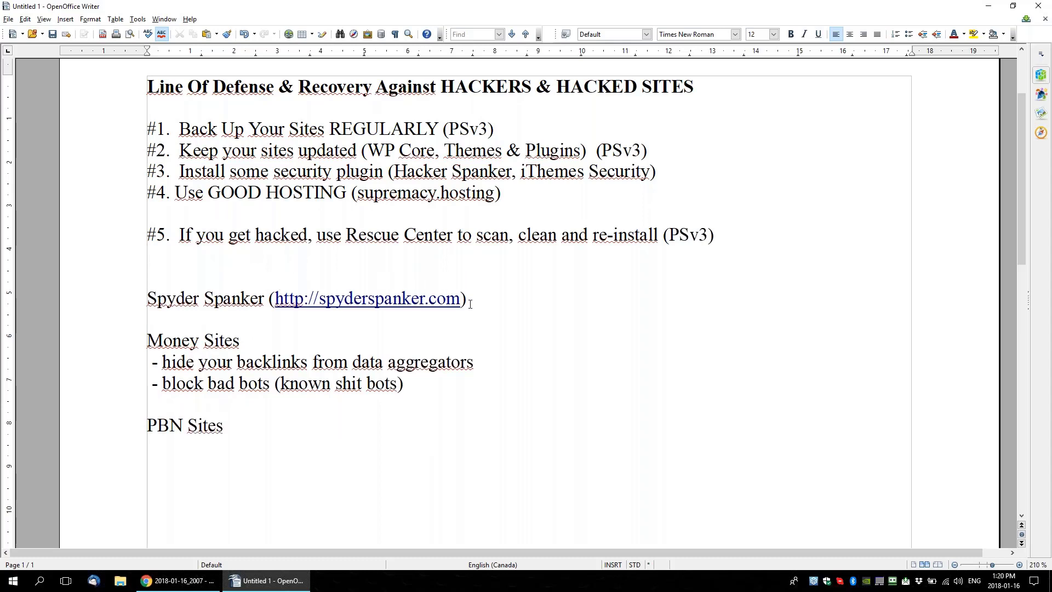
left_click_drag(269, 299, 105, 298)
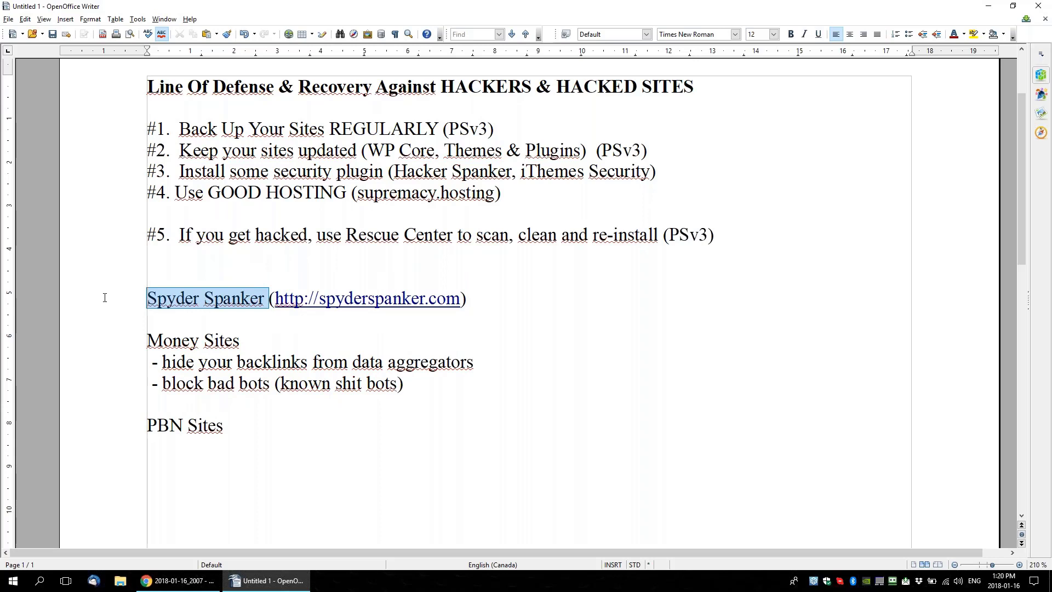
key("ctrl+b")
Under PBN Sites, add points on blocking PBN viewers and blocking bots from aggregators (Majestic, MOZ, aHrefs, etc).
left_click(288, 329)
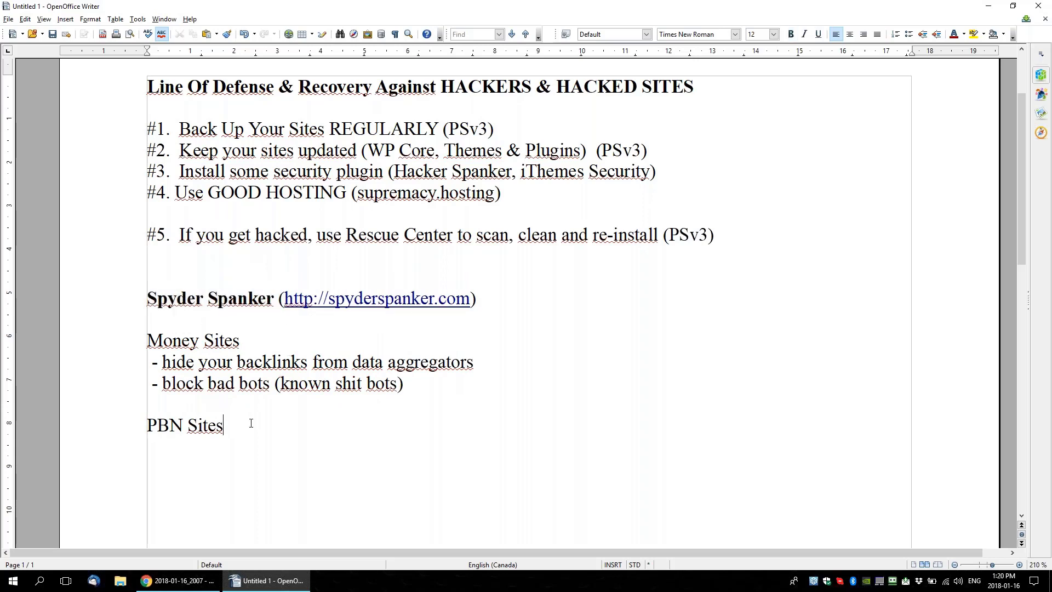
type("- block access fro")
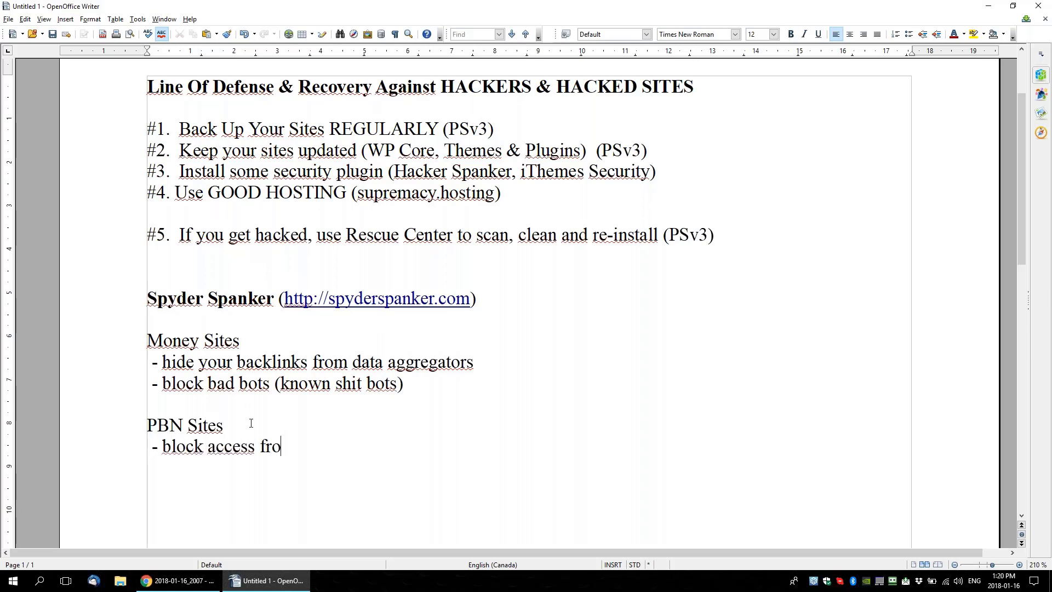
type("m anyone viewing your PN")
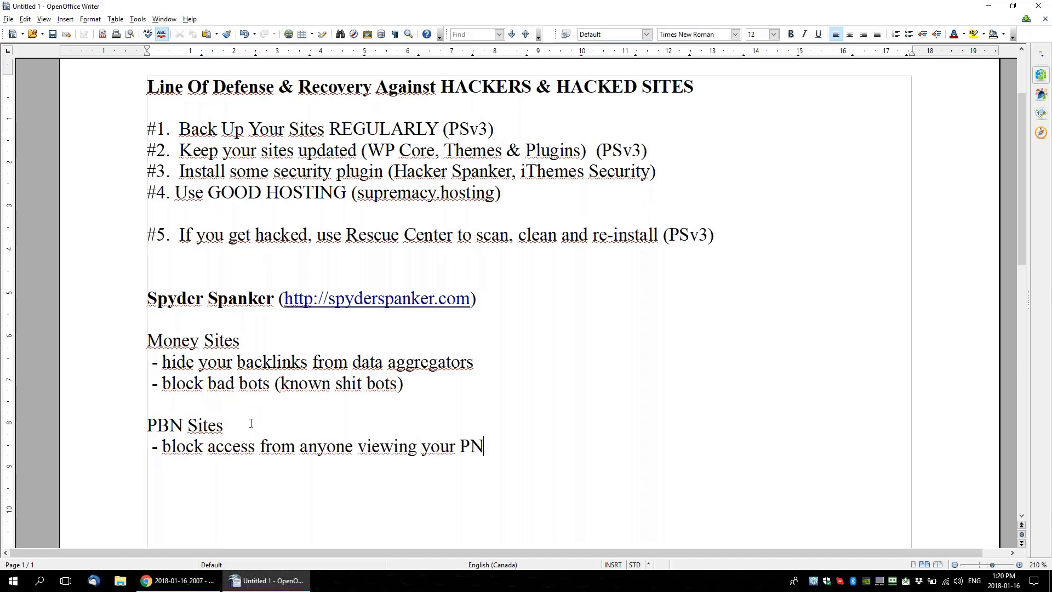
key("BackSpace")
type("BSN")
key("BackSpace")
key("BackSpace")
type("Ns")
key("Return")
type("- block ")
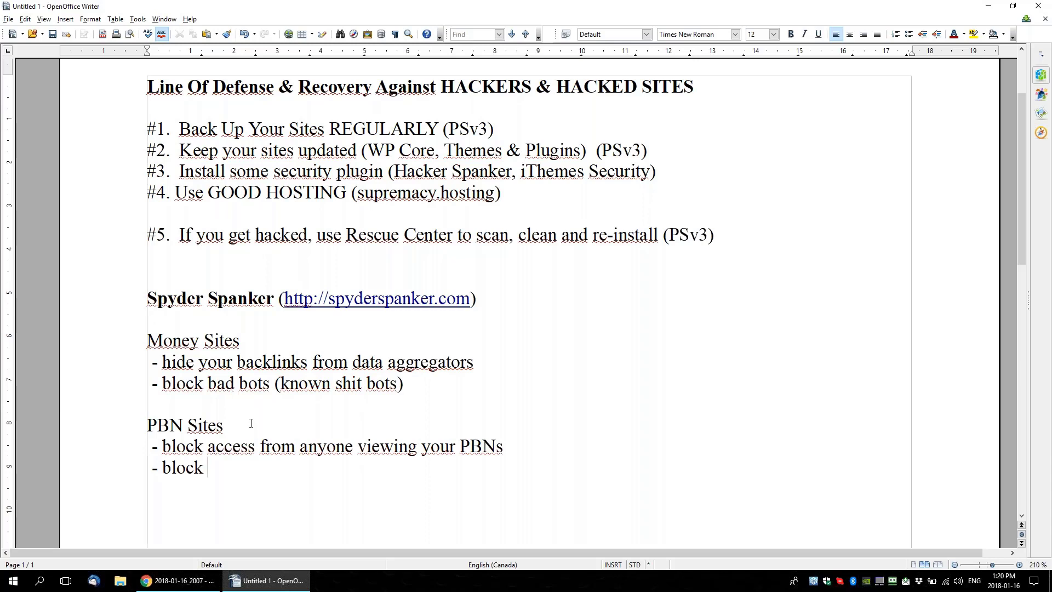
type("bots from data agg")
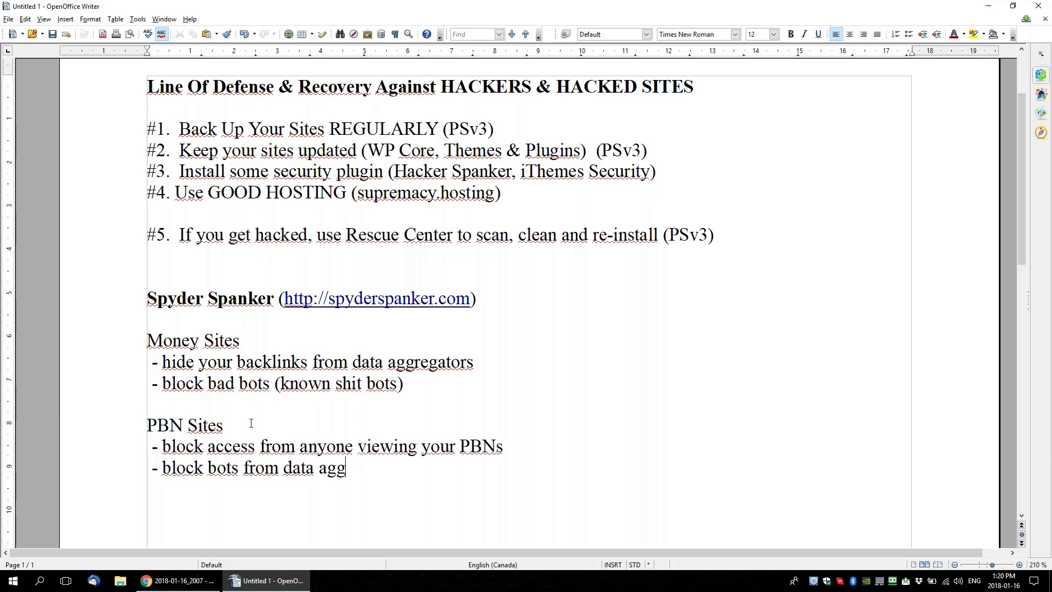
type("regators (")
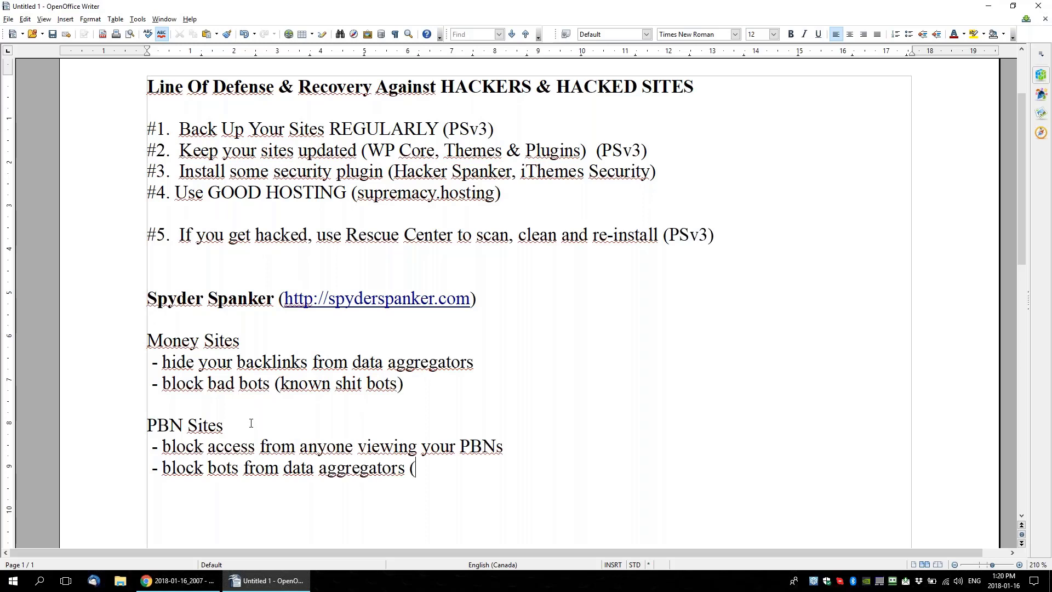
type("Majestic, MOZ,")
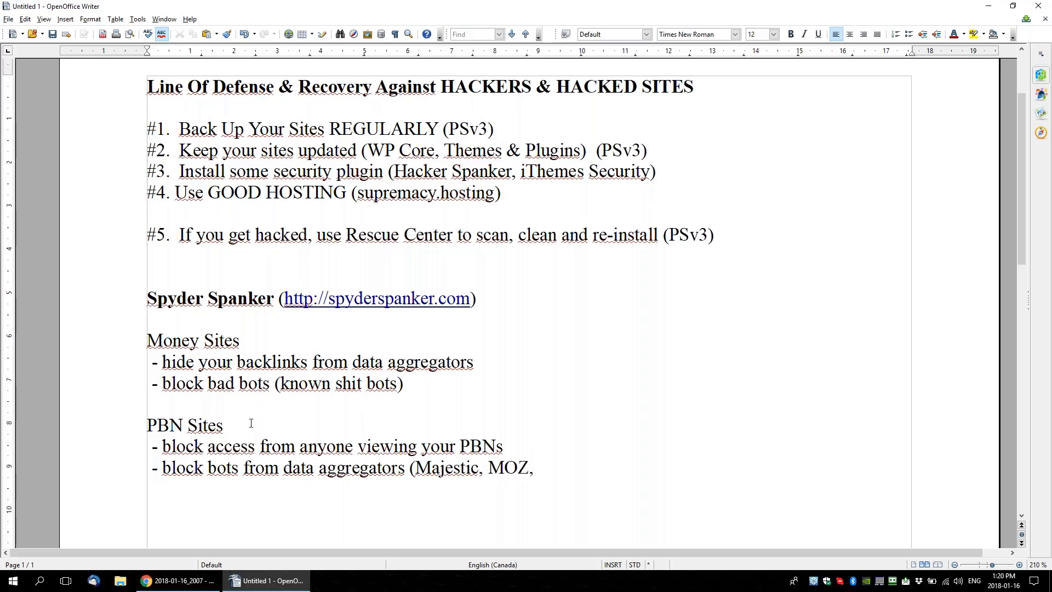
type(" aHrefs, etc)")
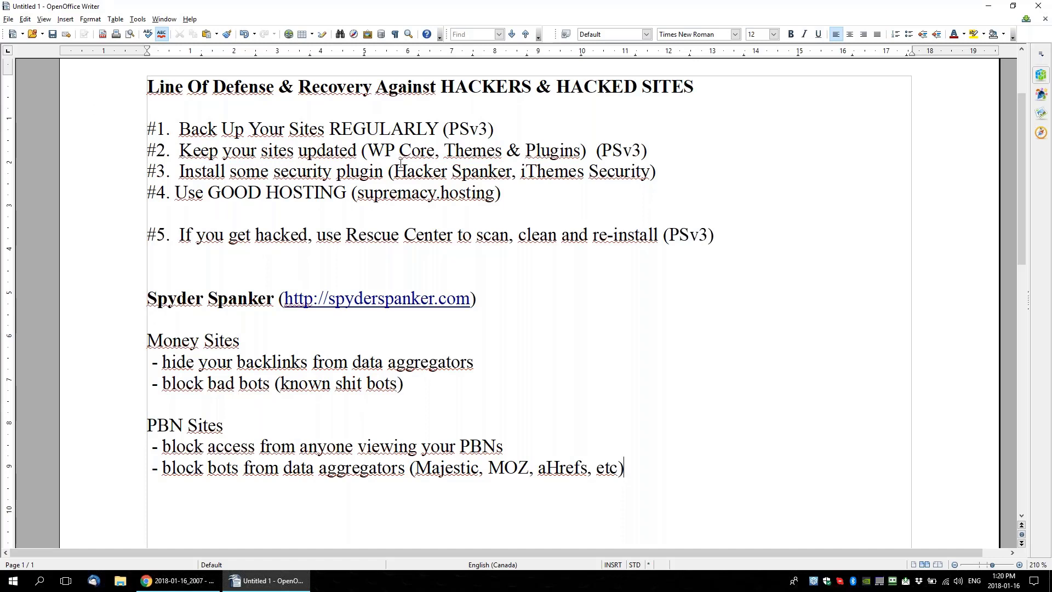
left_click_drag(394, 172, 512, 172)
type("http://s")
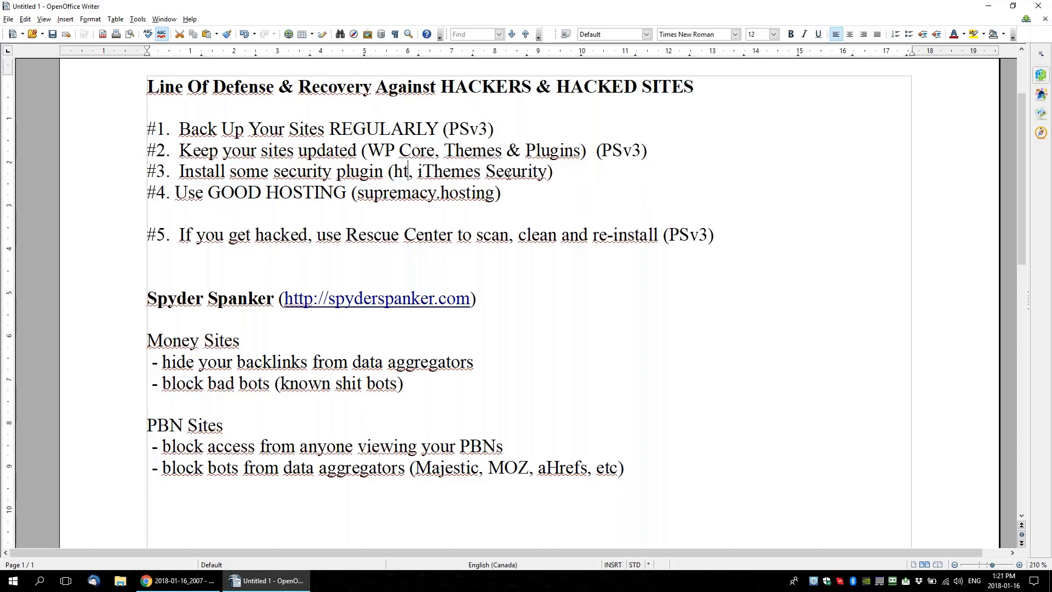
key("BackSpace")
type("www.hackerspa")
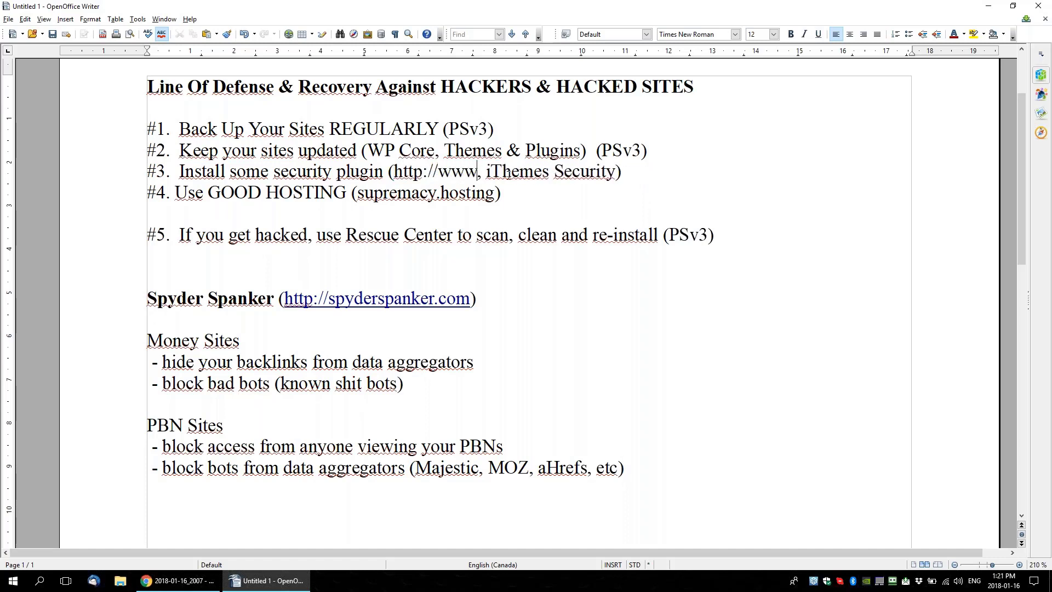
type("nker.com")
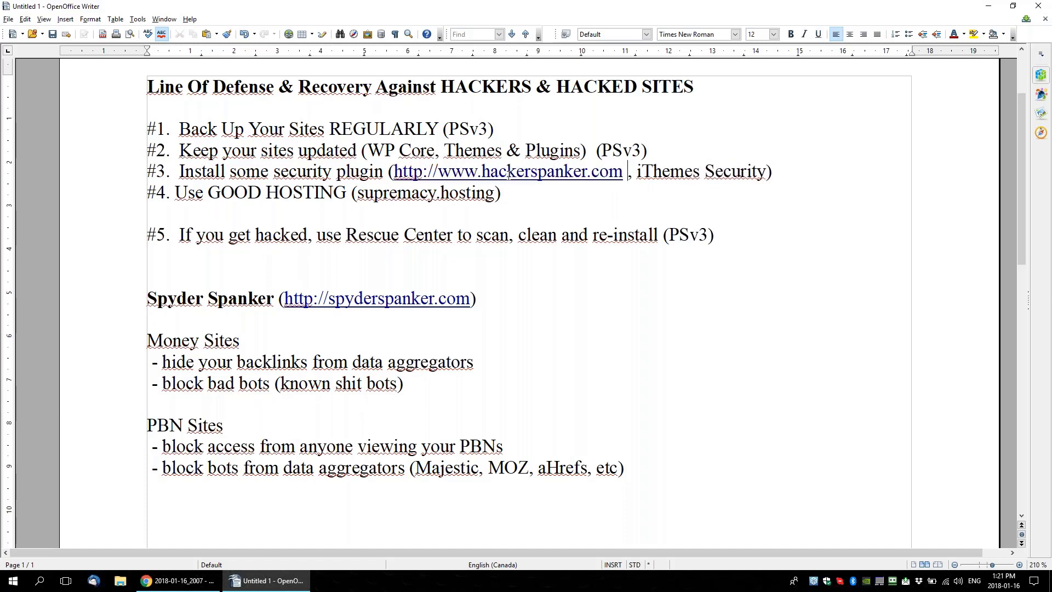
key("BackSpace")
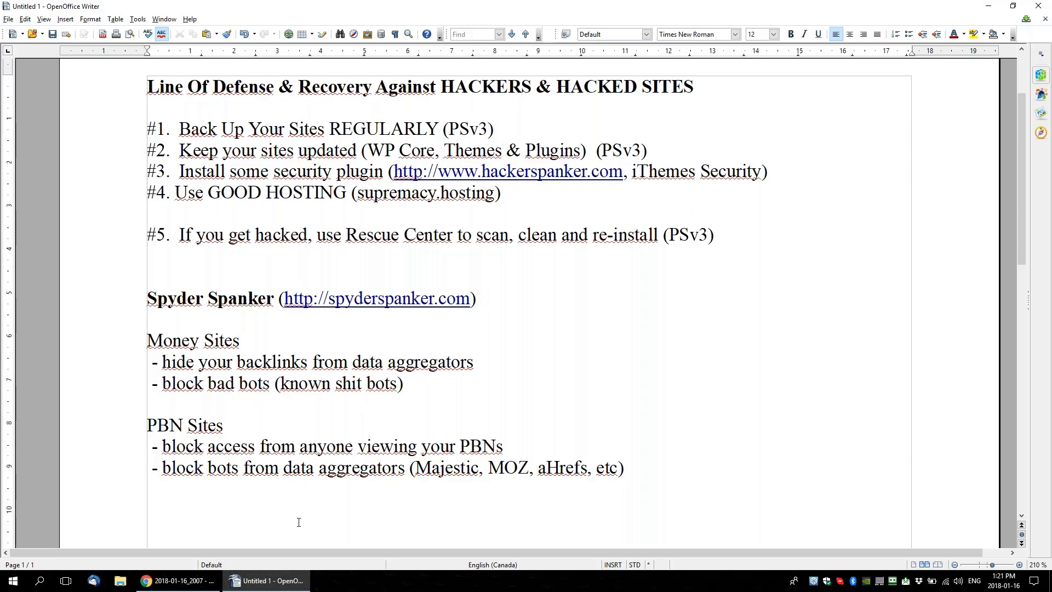
In a new Chrome tab, go to google.com and search 'example .htaccess file'.
left_click(178, 581)
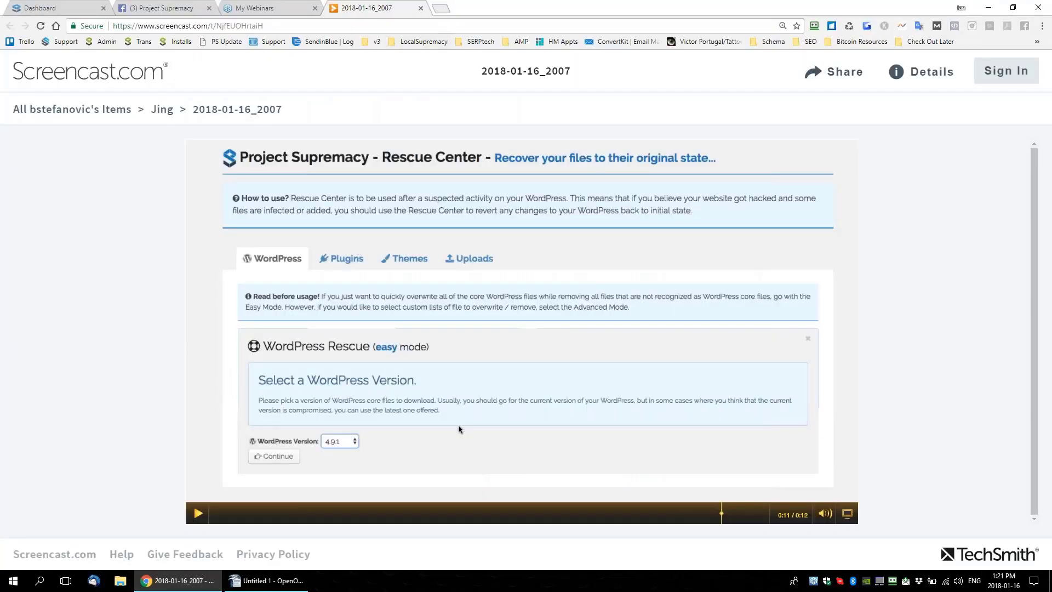
key("ctrl+t")
type("g")
key("Delete")
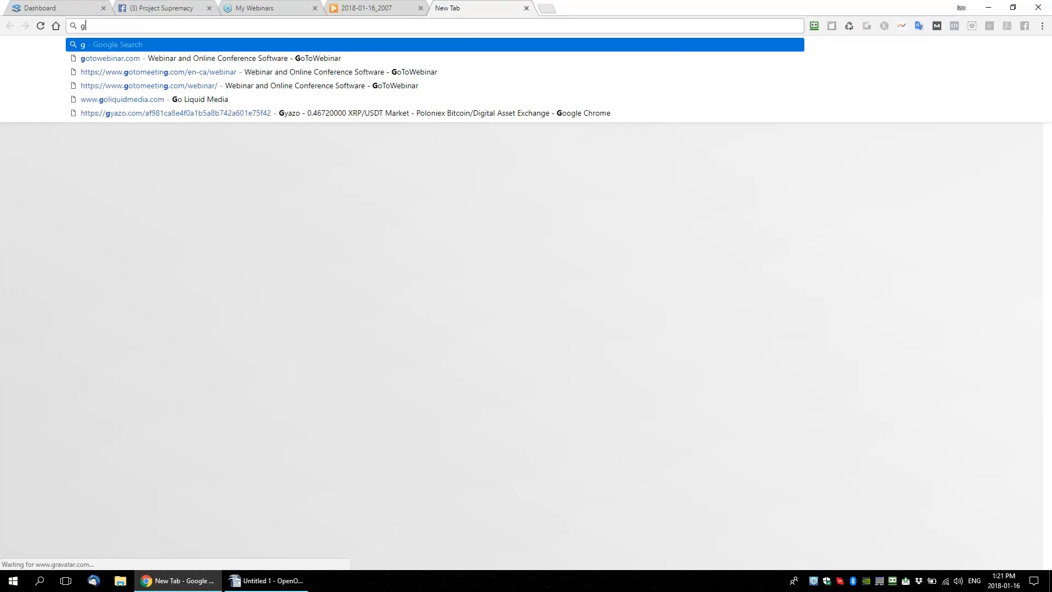
type("oogle.com")
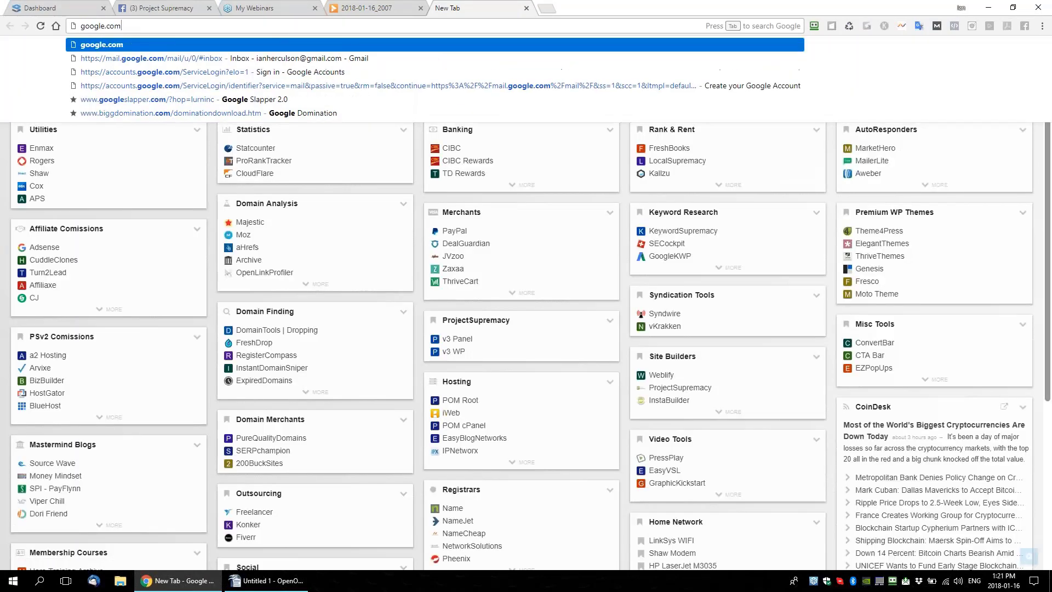
key("Return")
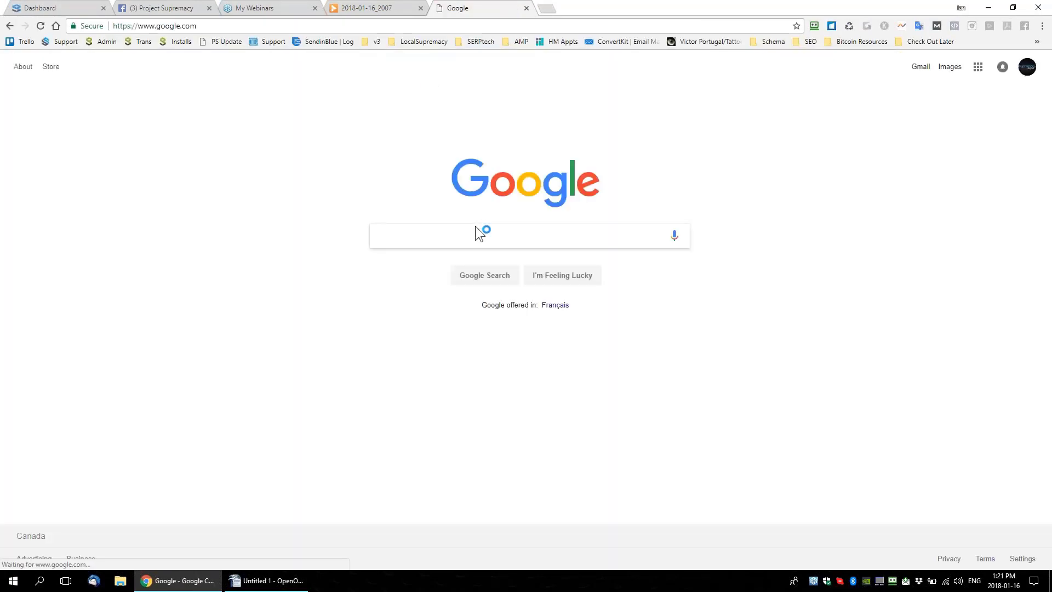
type("exampl")
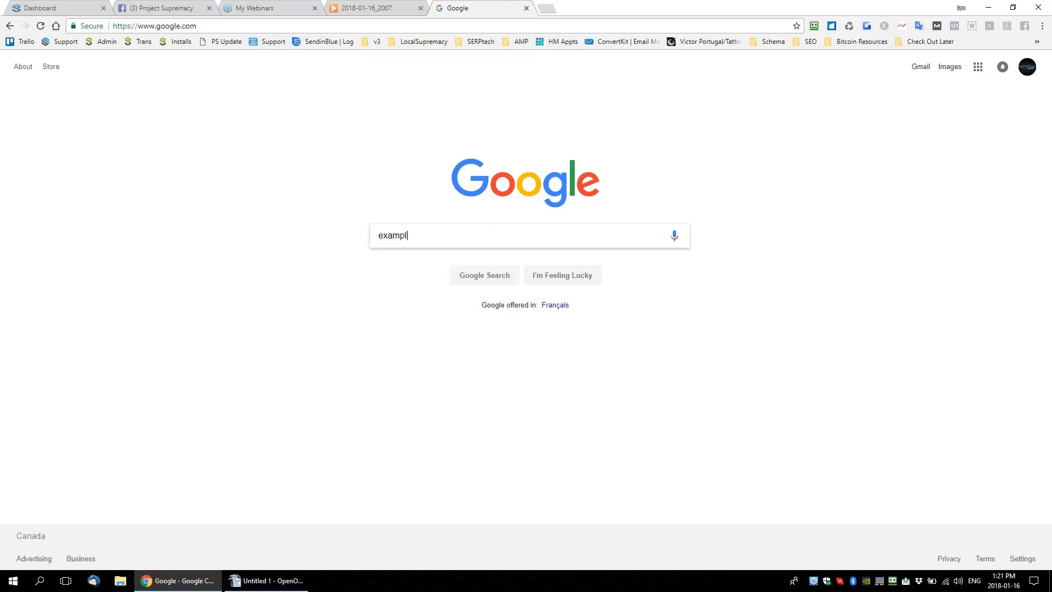
type("e .htaccess file")
key("Return")
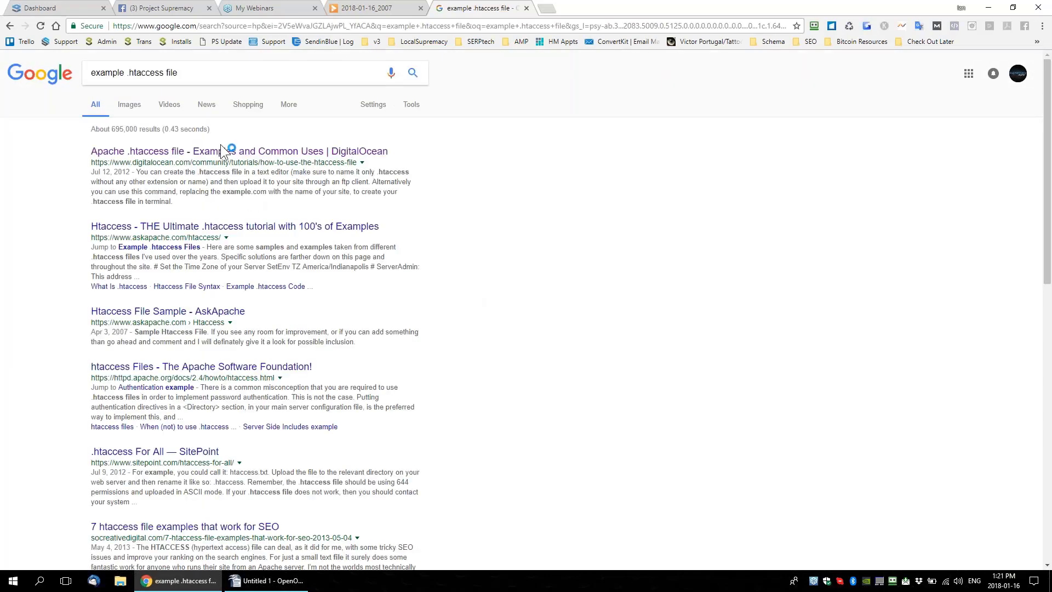
left_click(230, 151)
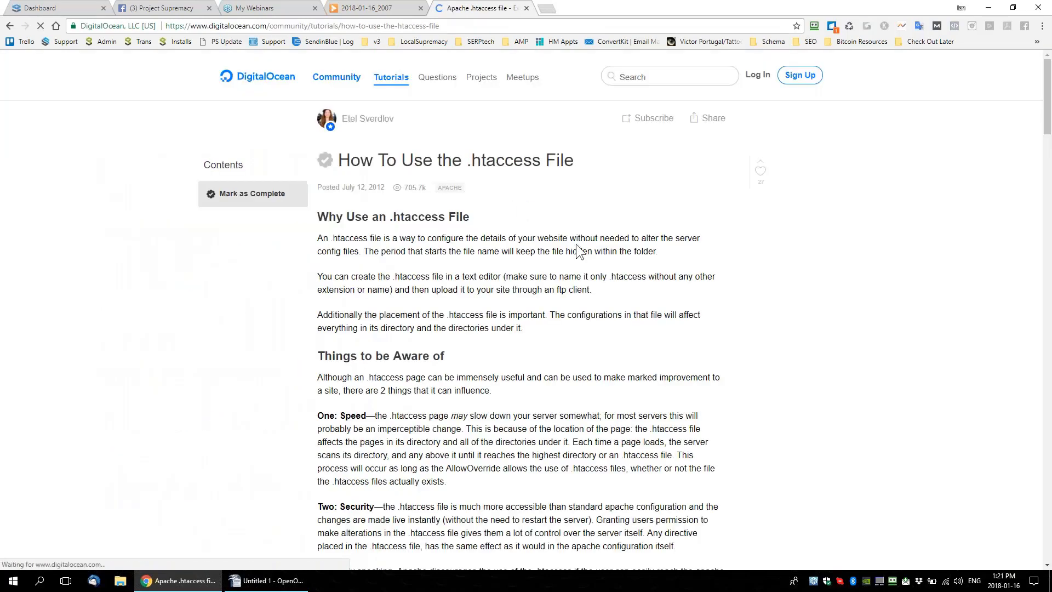
scroll(580, 250, "down", 10)
scroll(541, 253, "down", 3)
scroll(541, 253, "up", 2)
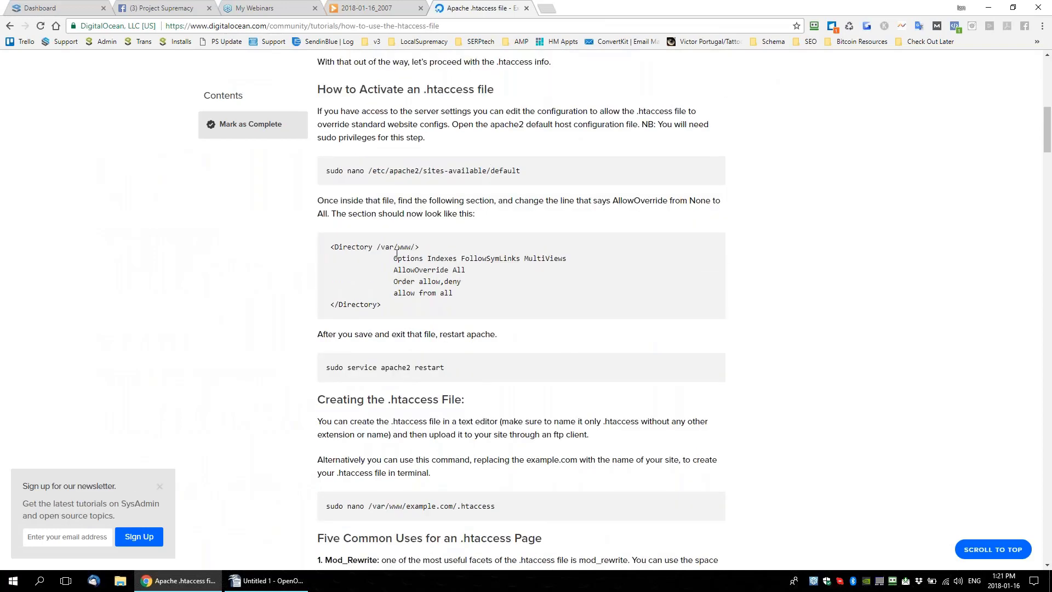
left_click_drag(325, 244, 525, 301)
scroll(524, 301, "down", 6)
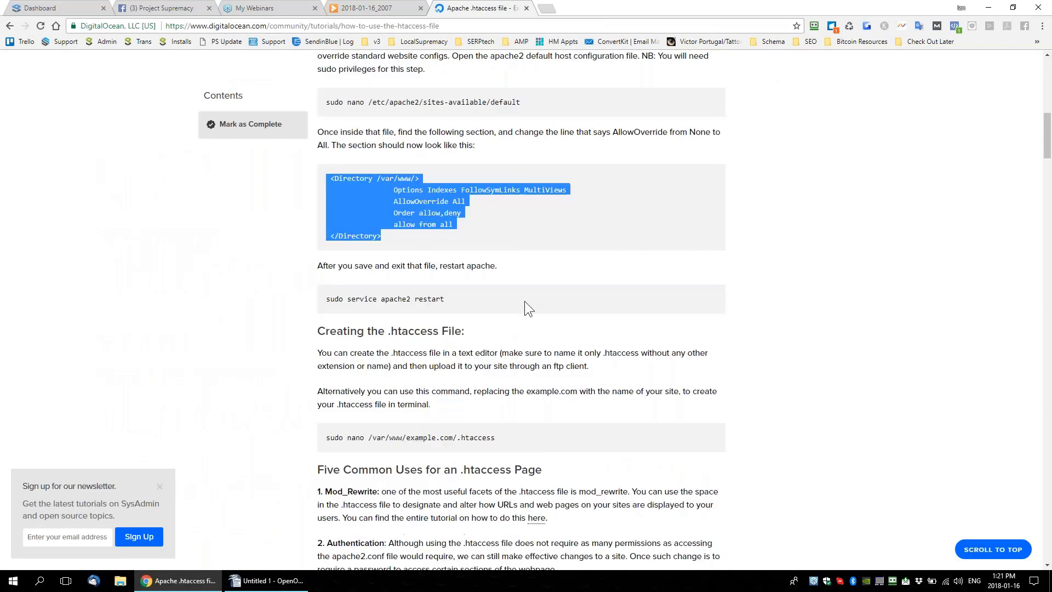
scroll(333, 256, "down", 5)
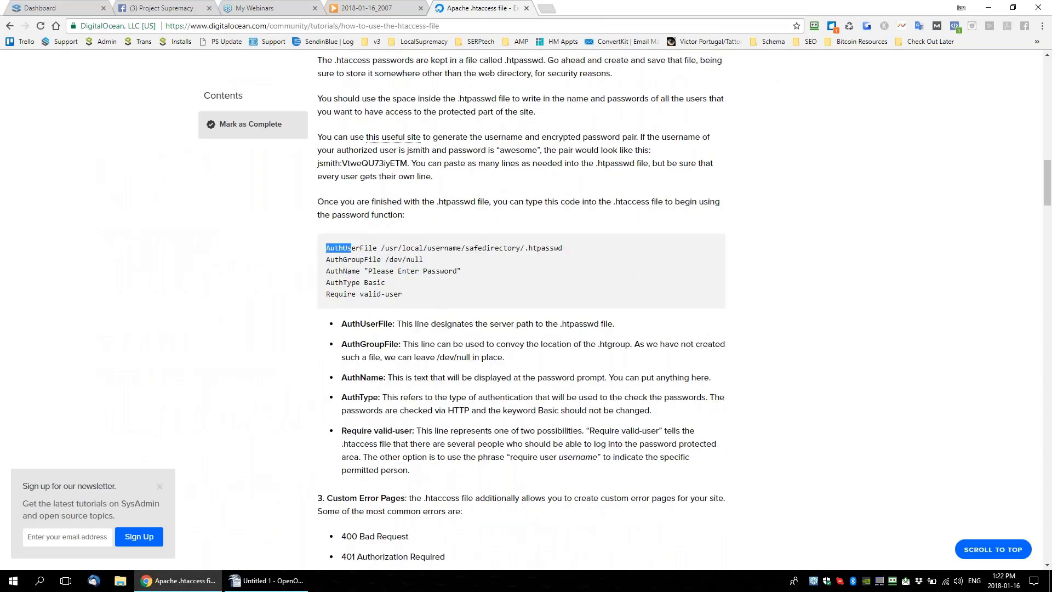
left_click_drag(352, 248, 498, 292)
scroll(511, 288, "down", 8)
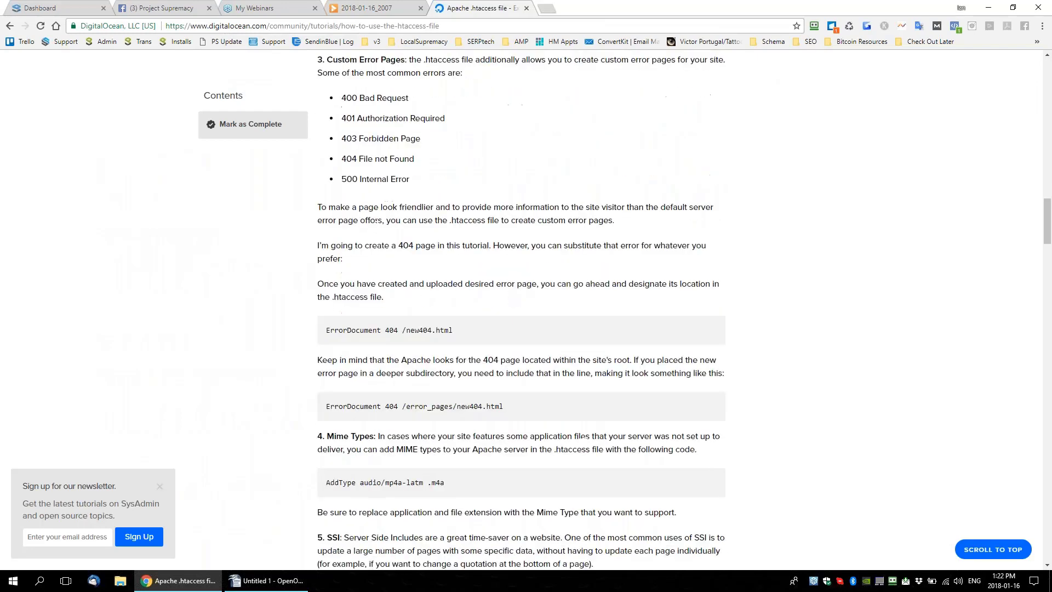
scroll(505, 289, "down", 3)
scroll(529, 239, "down", 7)
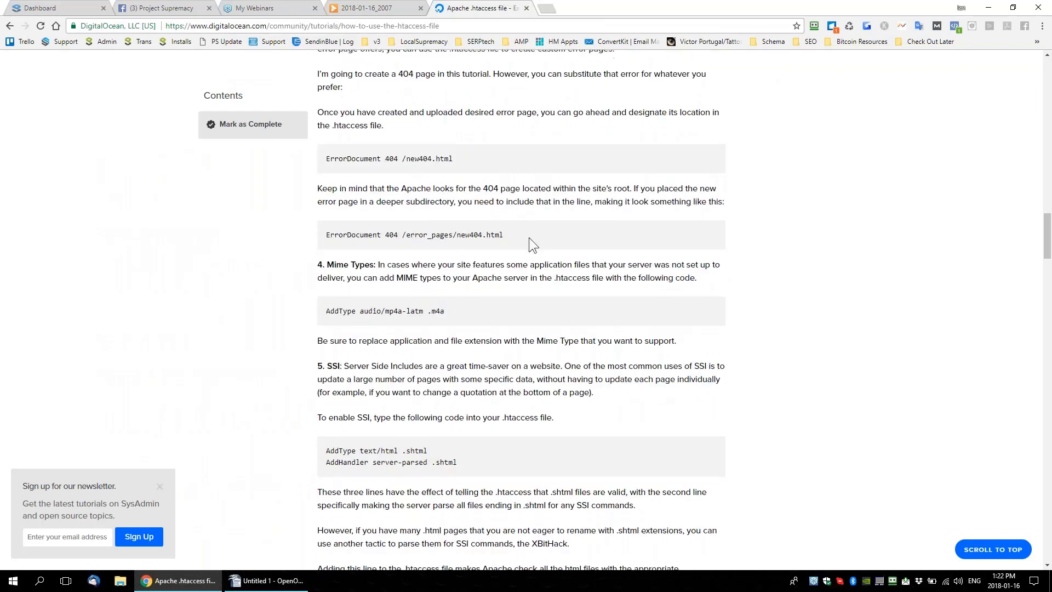
left_click(9, 26)
left_click(198, 320)
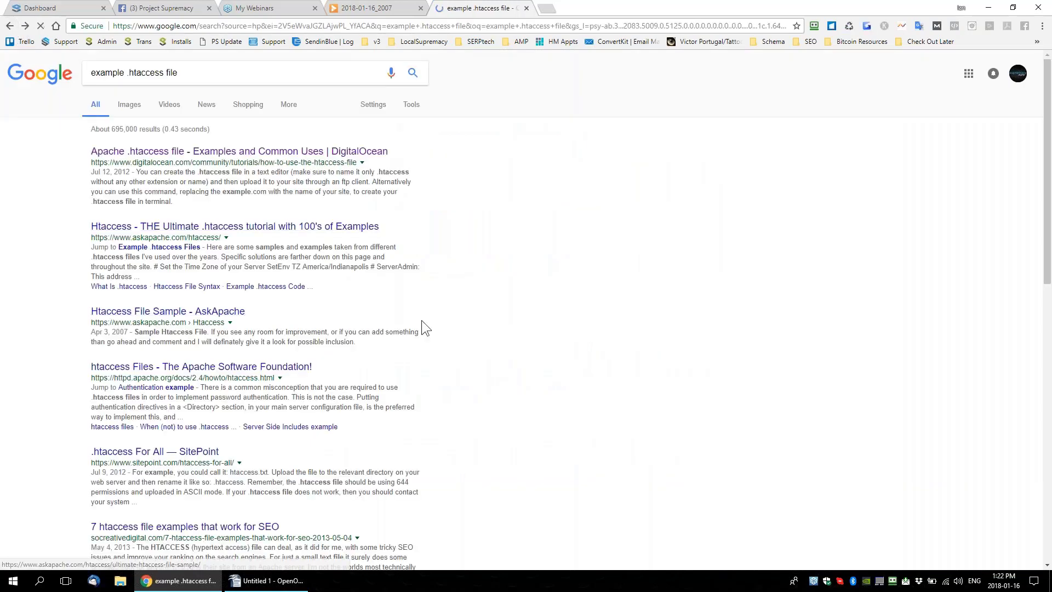
scroll(452, 317, "down", 3)
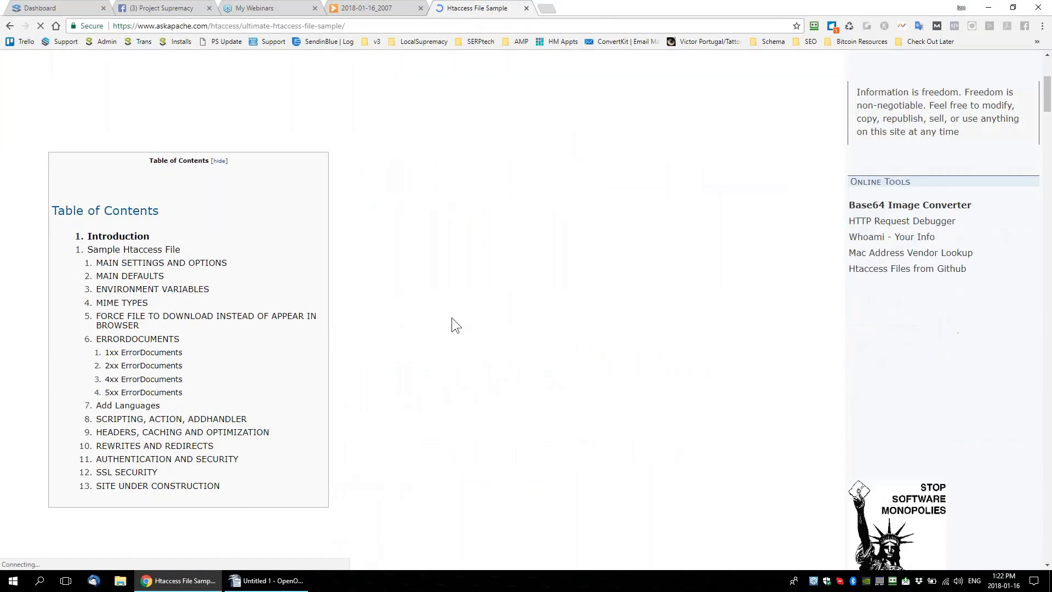
scroll(452, 317, "down", 12)
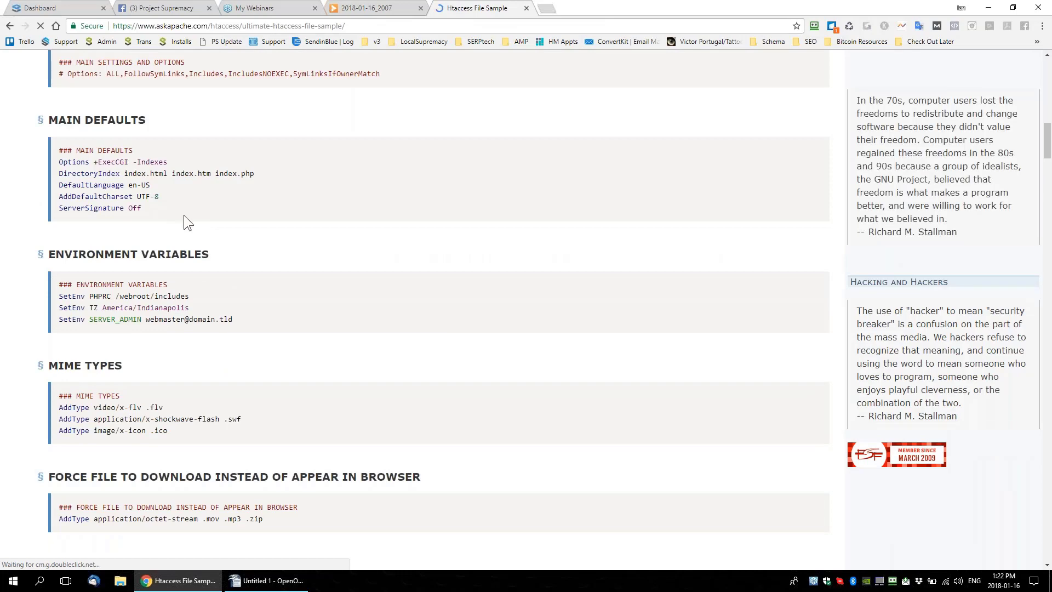
scroll(307, 242, "down", 4)
scroll(329, 317, "down", 7)
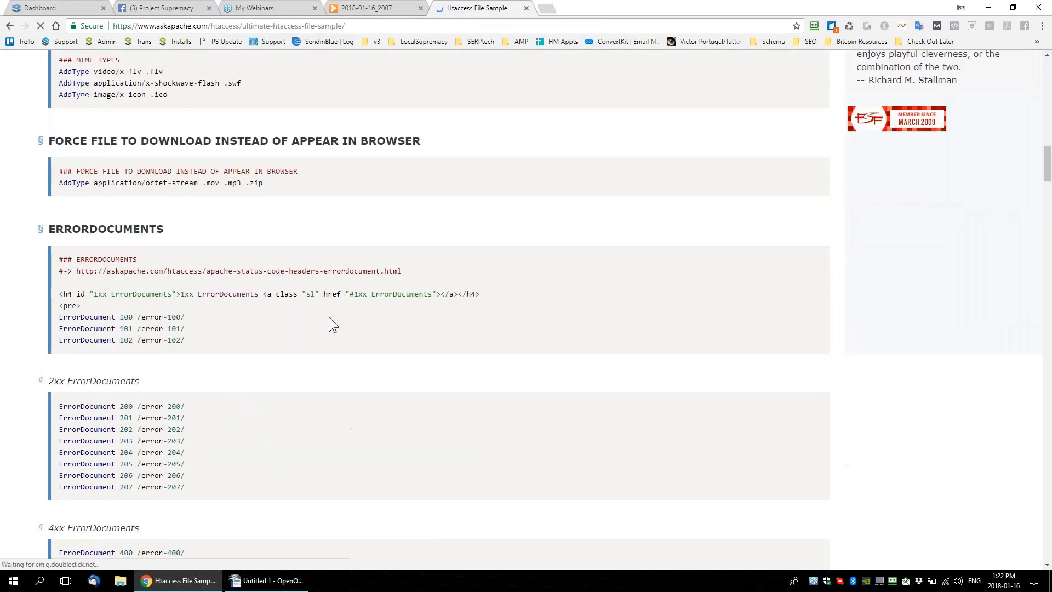
scroll(334, 317, "down", 14)
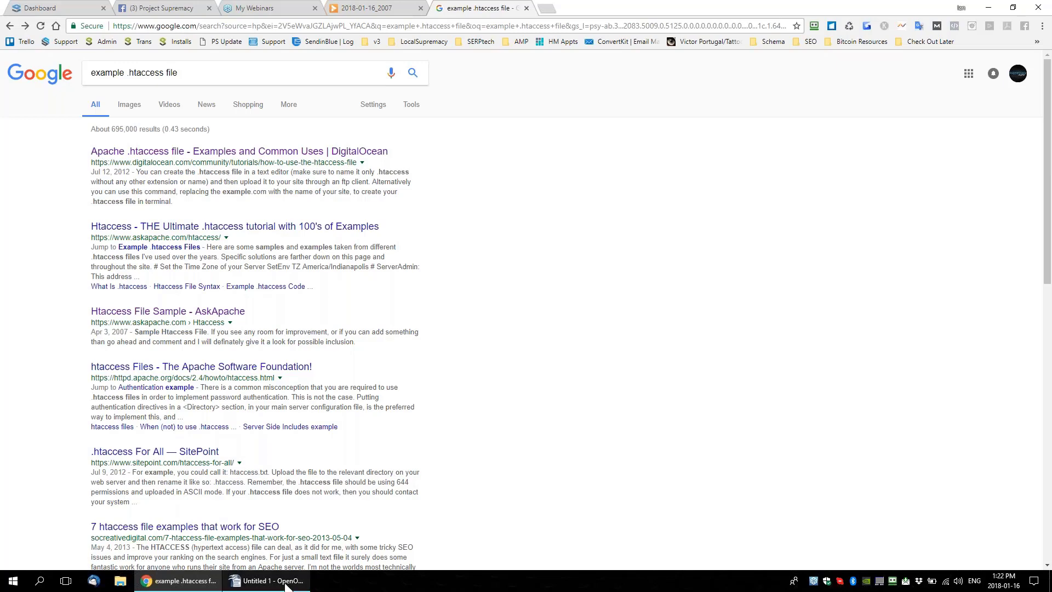
Finish the notes around item #4 in Writer, then return to Chrome's .htaccess search results.
left_click(267, 580)
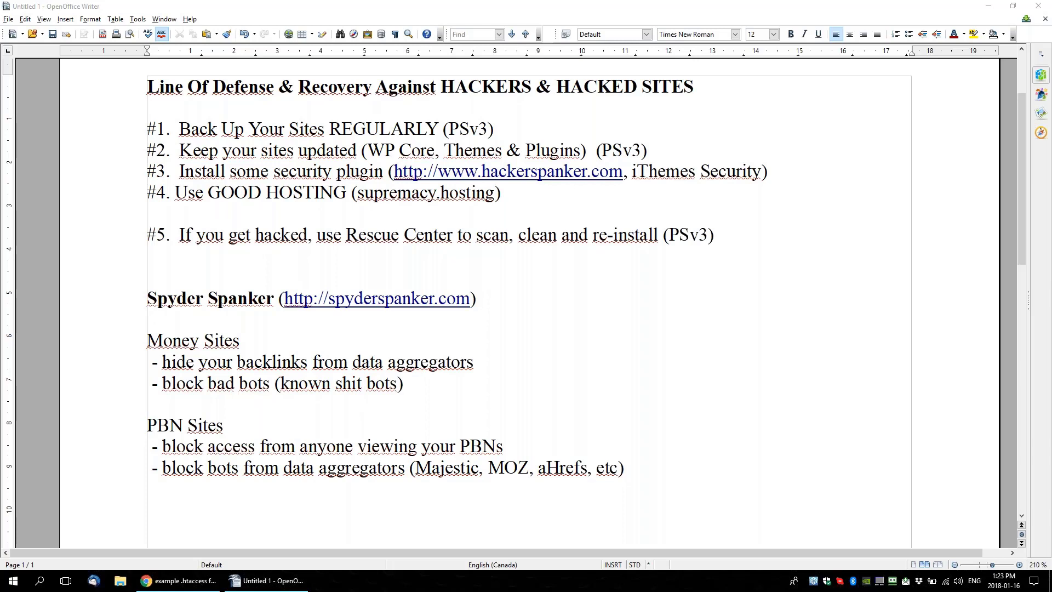
left_click(169, 201)
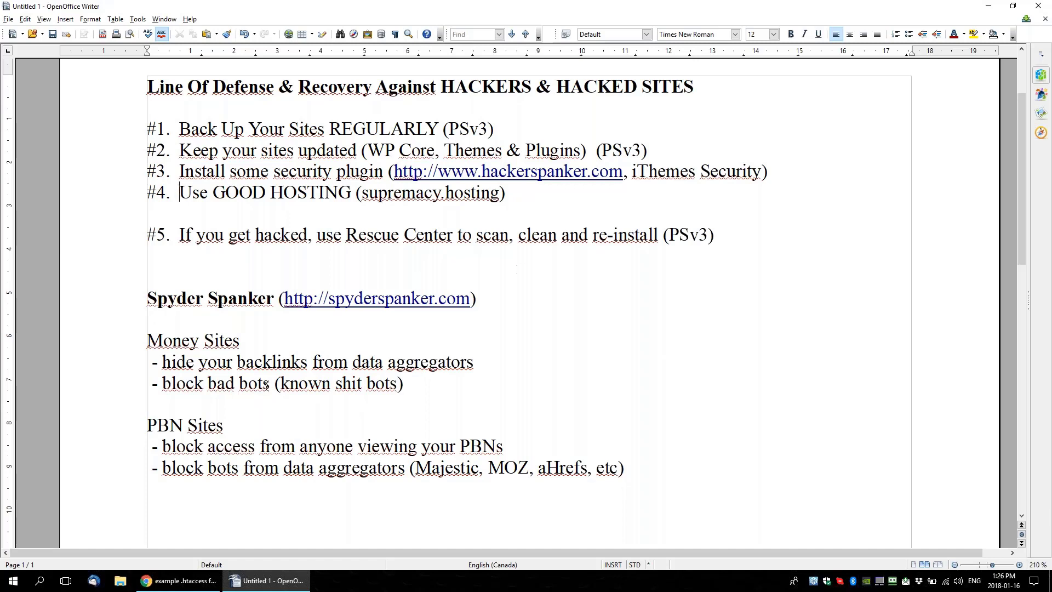
left_click(171, 582)
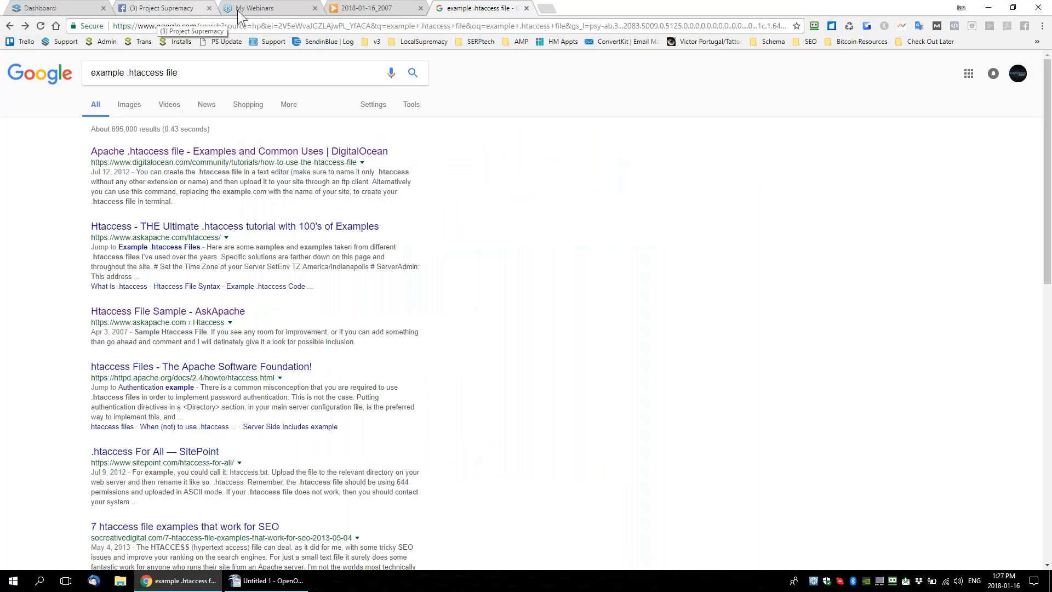
In a new tab, load the bitcoin site's wp-admin page from the address suggestions.
left_click(544, 9)
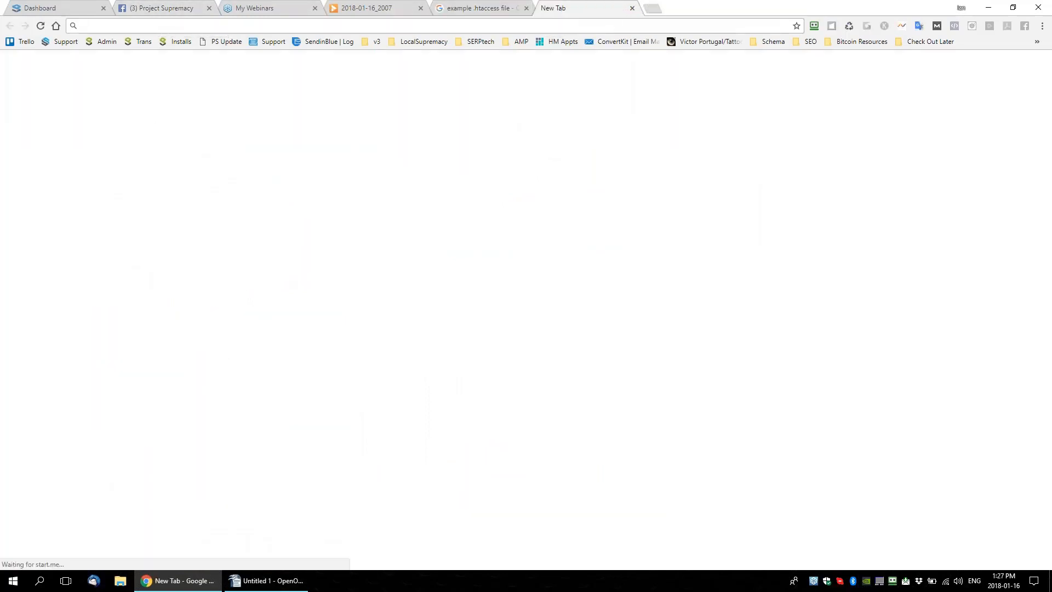
type("j")
key("BackSpace")
type("howdoibackupmyiphone.com")
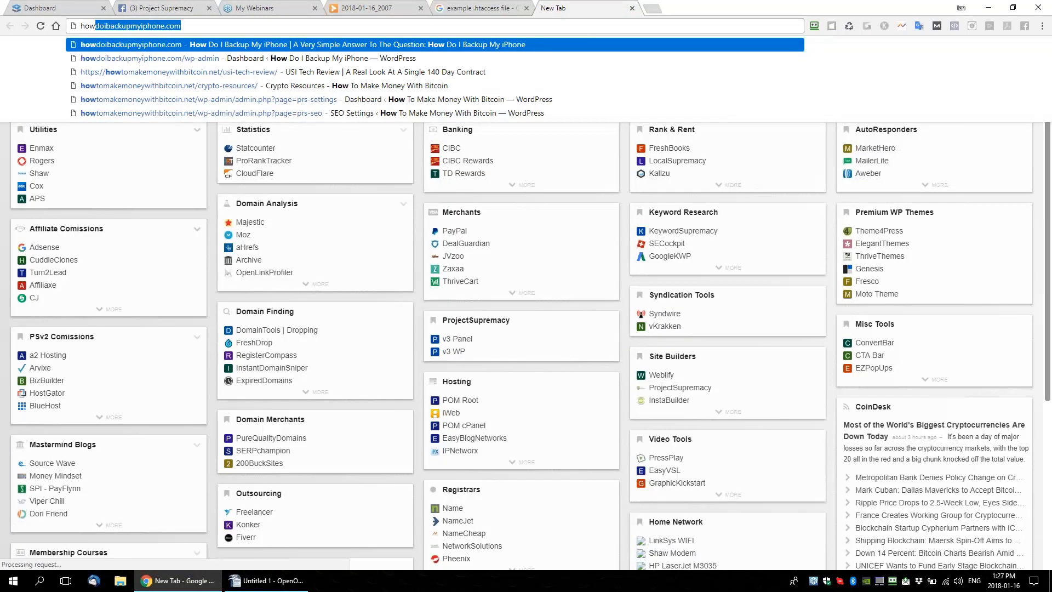
key("Down")
key("Return")
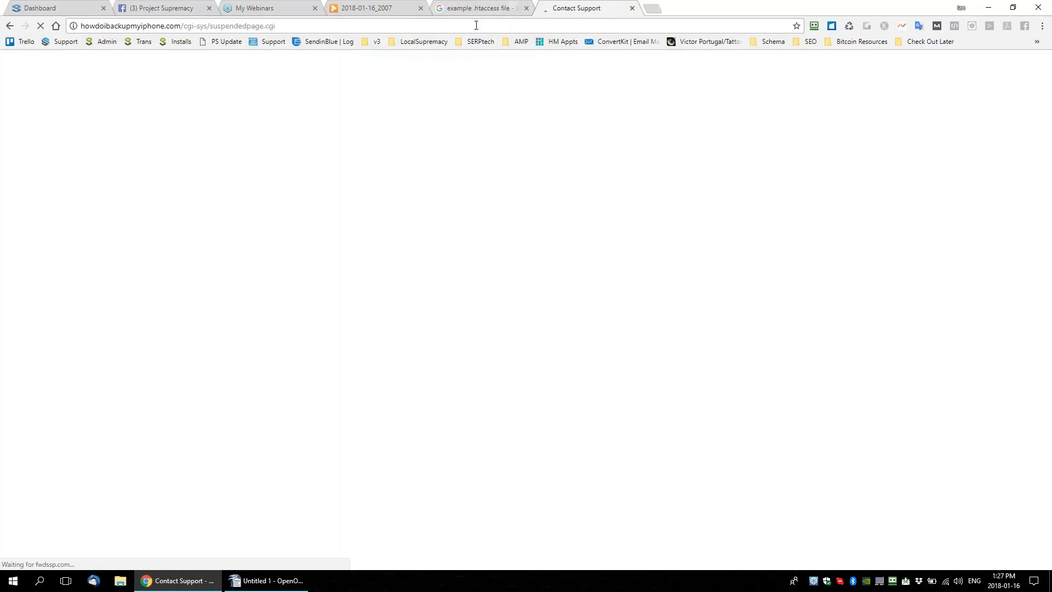
Change the address to the site's wp-admin/admin.php?page=prs-settings and load it.
left_click(478, 24)
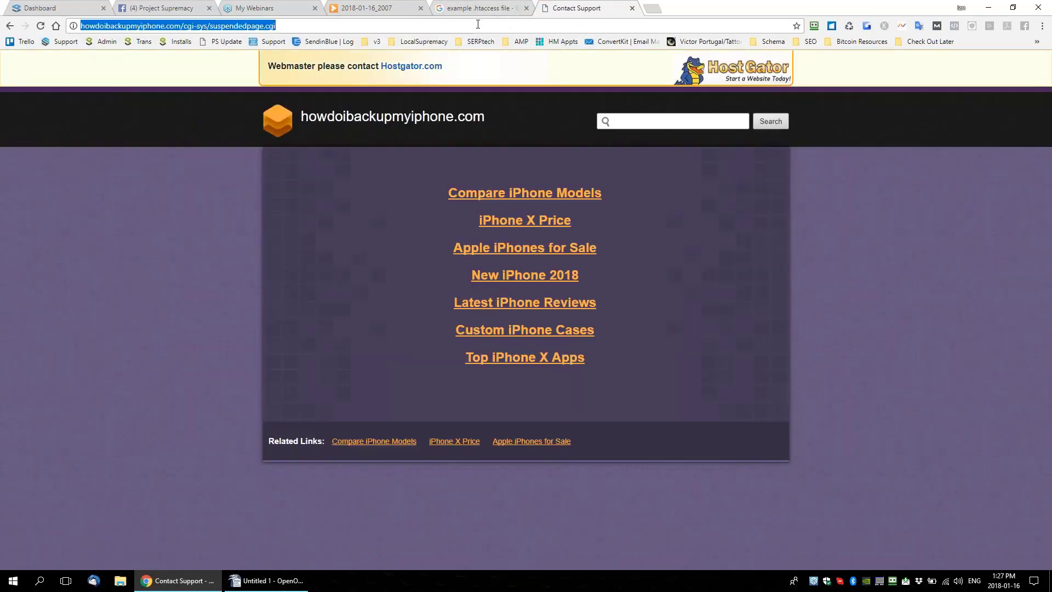
type("howtomakemoneywithbitcoin.net/usi-tech-review/")
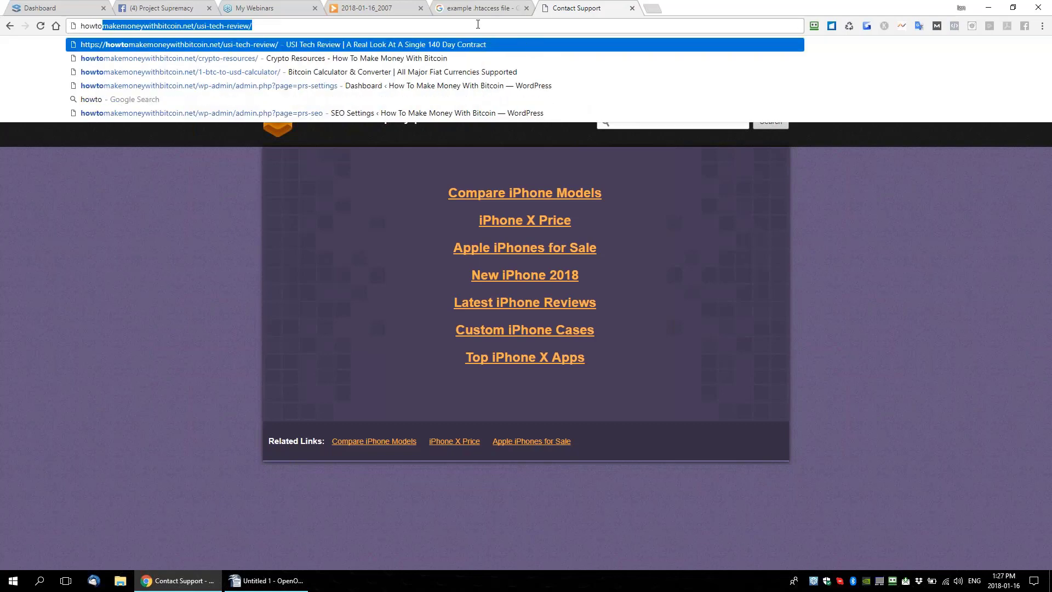
key("End")
key("shift+Left")
key("shift+Left")
key("shift+Left")
key("shift+Left")
key("shift+Left")
key("shift+Left")
key("shift+Left")
key("shift+Left")
key("shift+Left")
key("shift+Left")
key("shift+Left")
key("shift+Left")
key("shift+Left")
key("shift+Left")
key("shift+Left")
key("shift+Left")
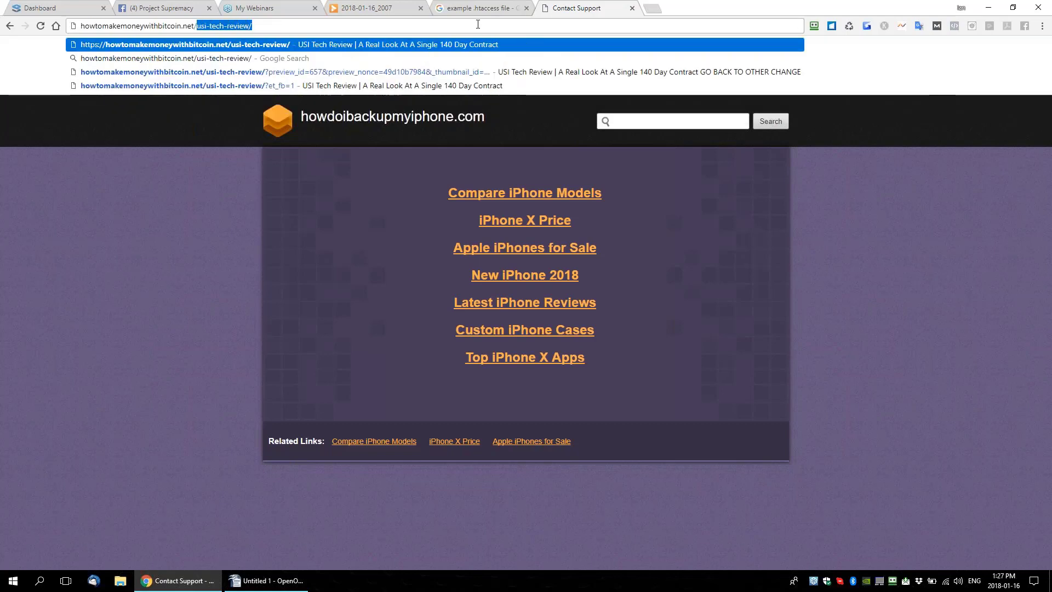
type("wp-admin/admin.php?page=prs-settings")
key("Return")
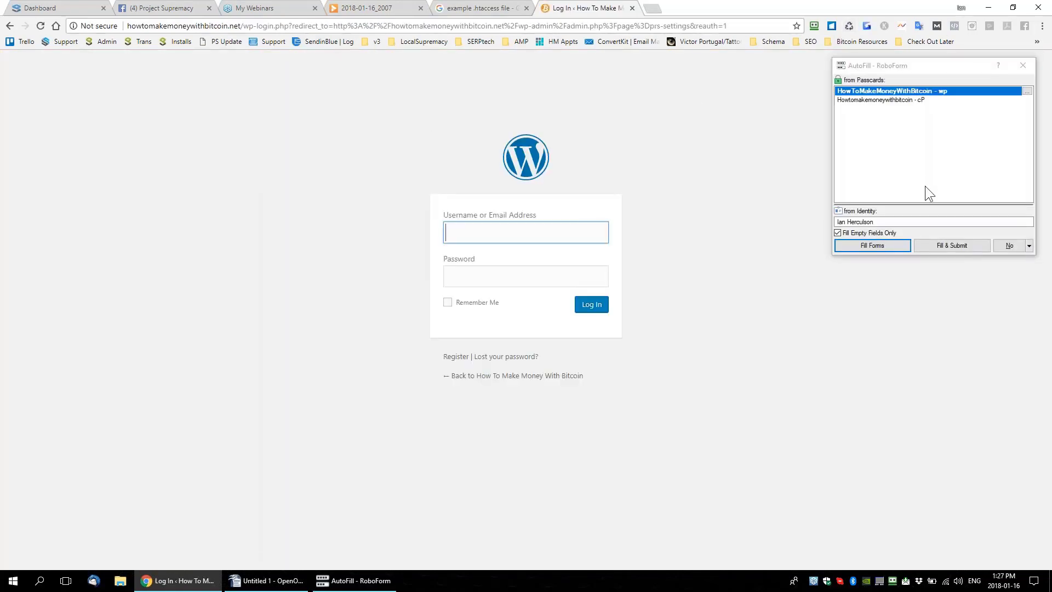
Fill in the saved WordPress credentials with RoboForm and log in.
left_click(882, 246)
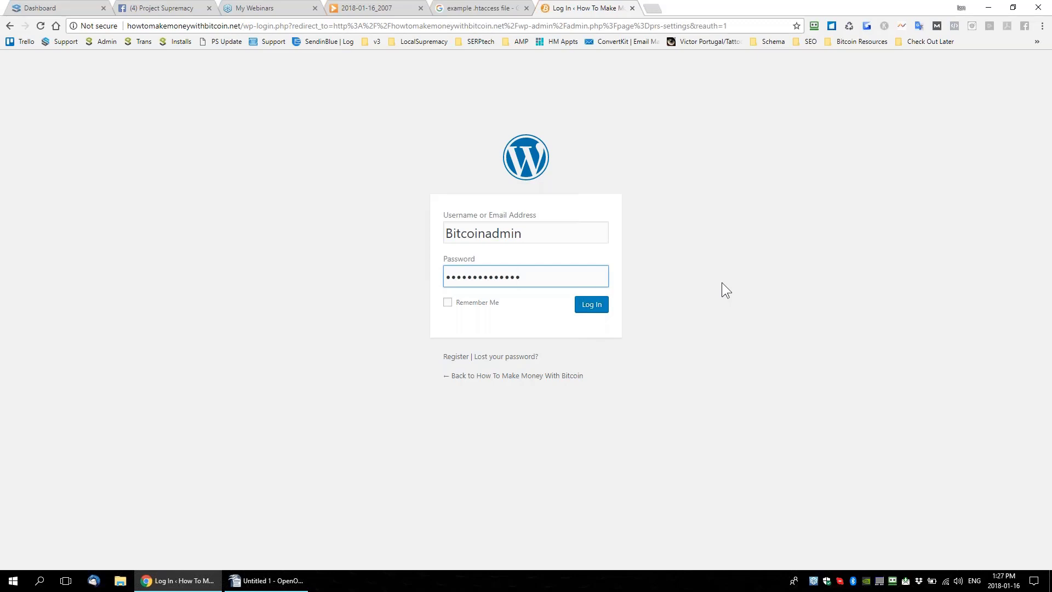
left_click(592, 304)
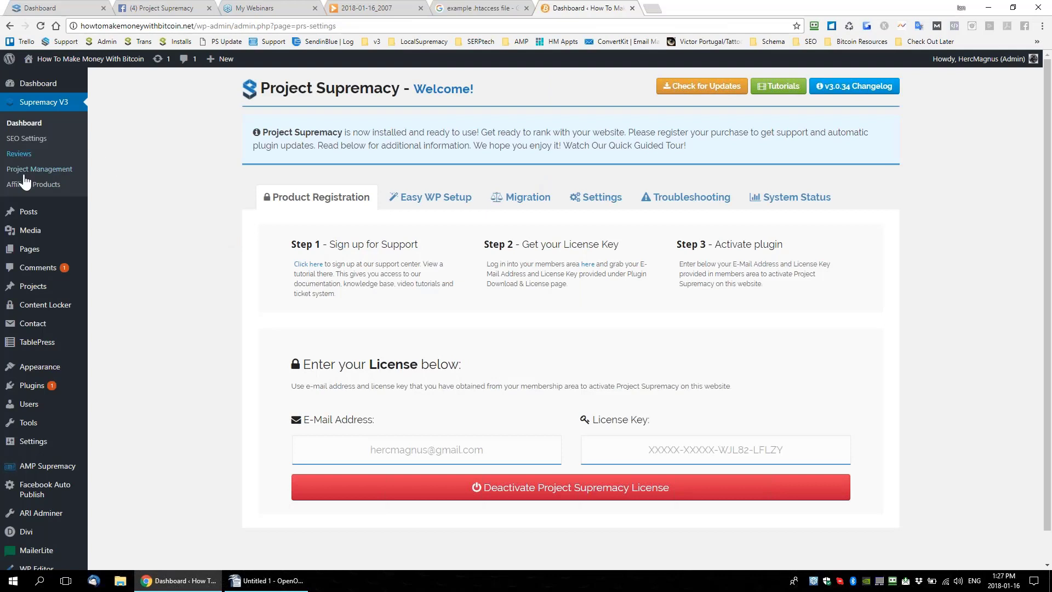
Open Supremacy Project Management and collapse all keyword groups via Actions > Collapse All.
left_click(54, 174)
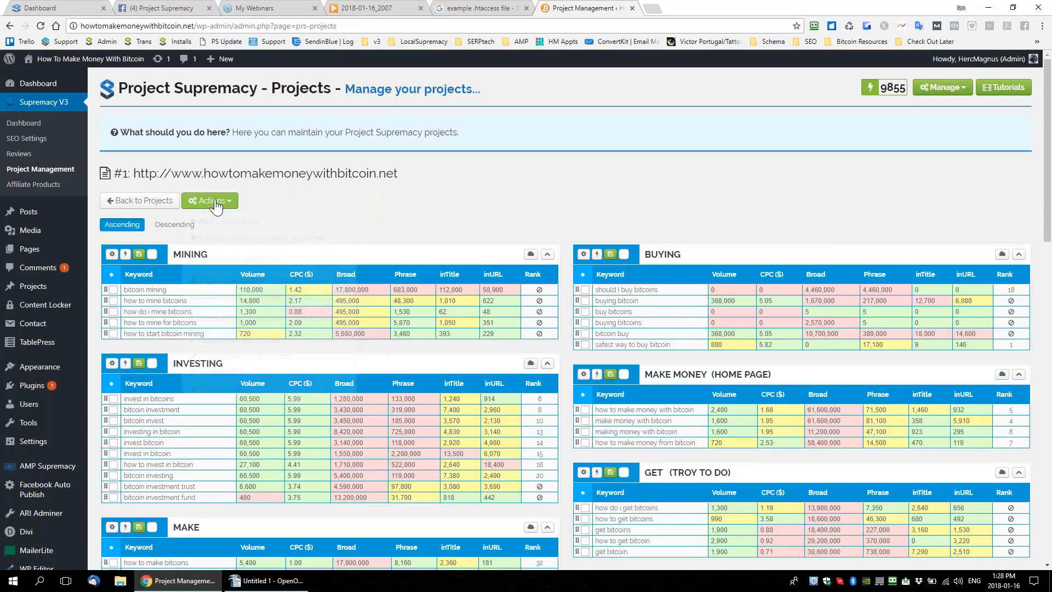
left_click(215, 202)
left_click(219, 390)
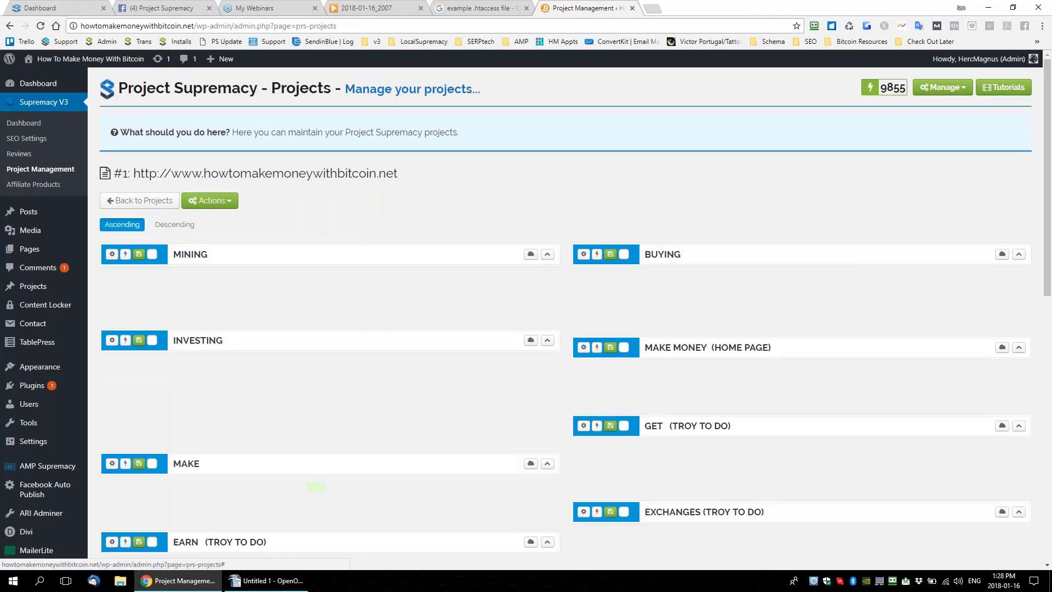
Review the BUY group names and expand BUY WITH CREDIT CARD's SEO details.
scroll(446, 313, "down", 2)
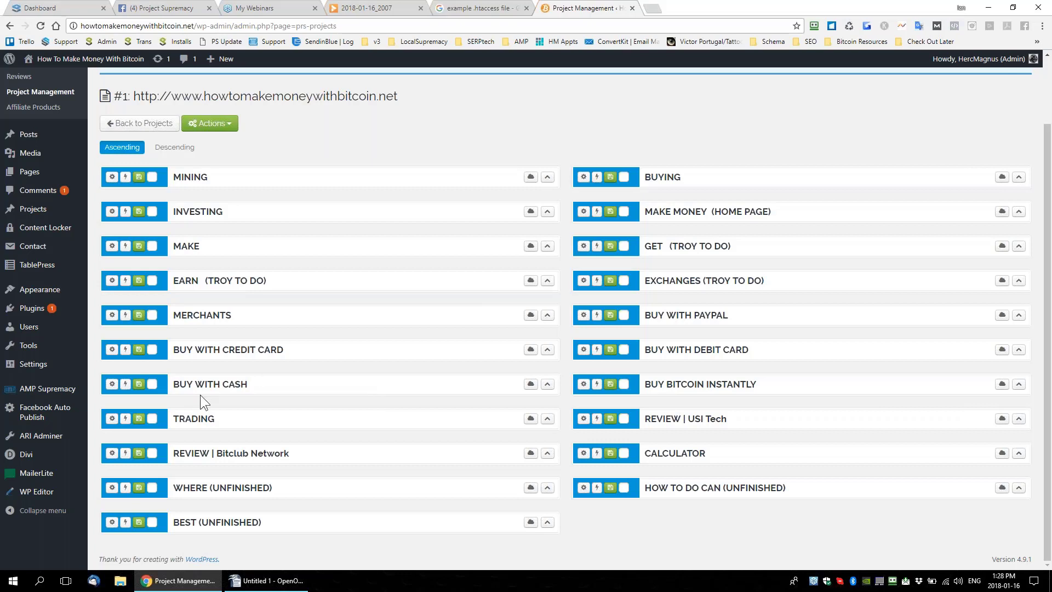
double_click(684, 176)
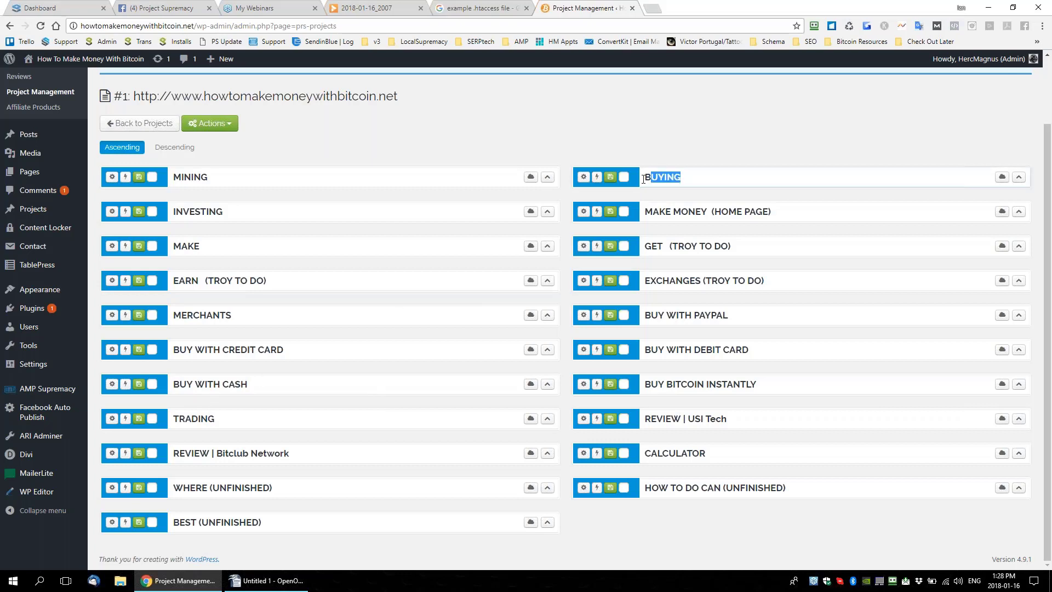
left_click_drag(650, 316, 724, 323)
left_click_drag(652, 352, 754, 347)
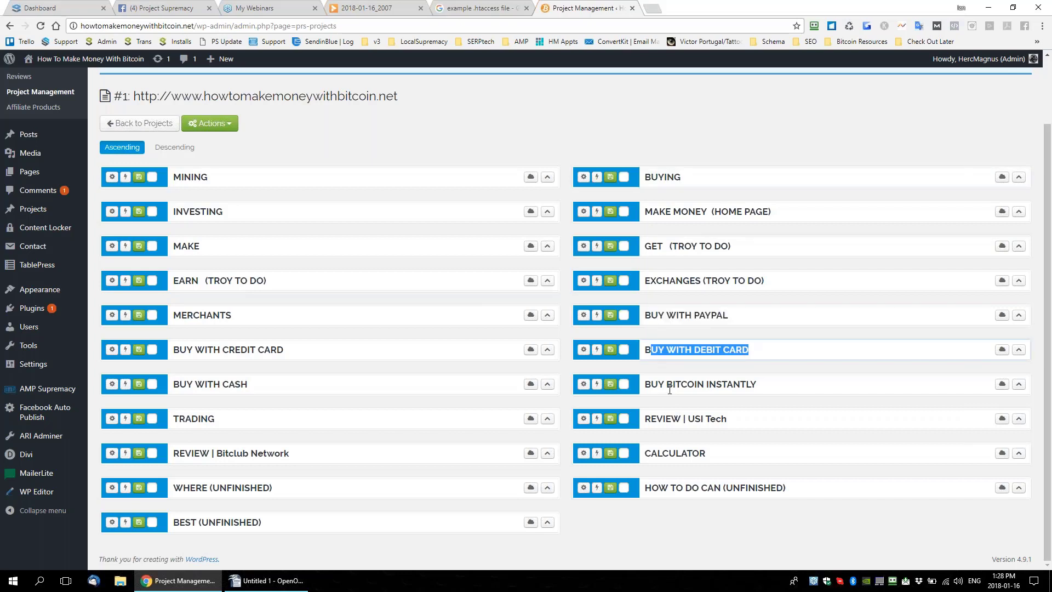
left_click_drag(754, 389, 683, 385)
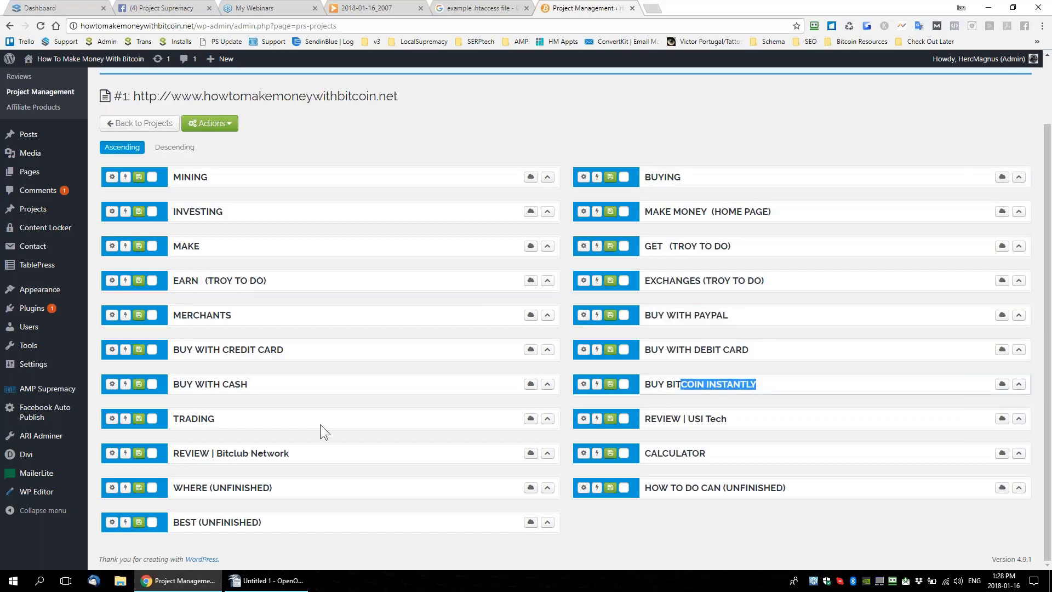
left_click_drag(255, 384, 221, 384)
left_click_drag(303, 343, 254, 350)
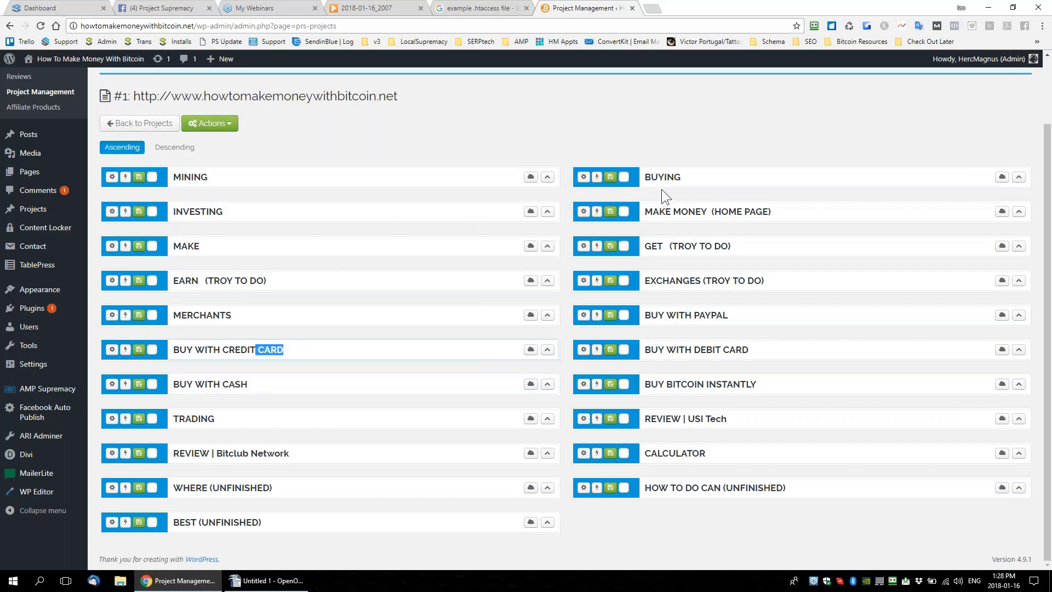
left_click_drag(698, 177, 645, 178)
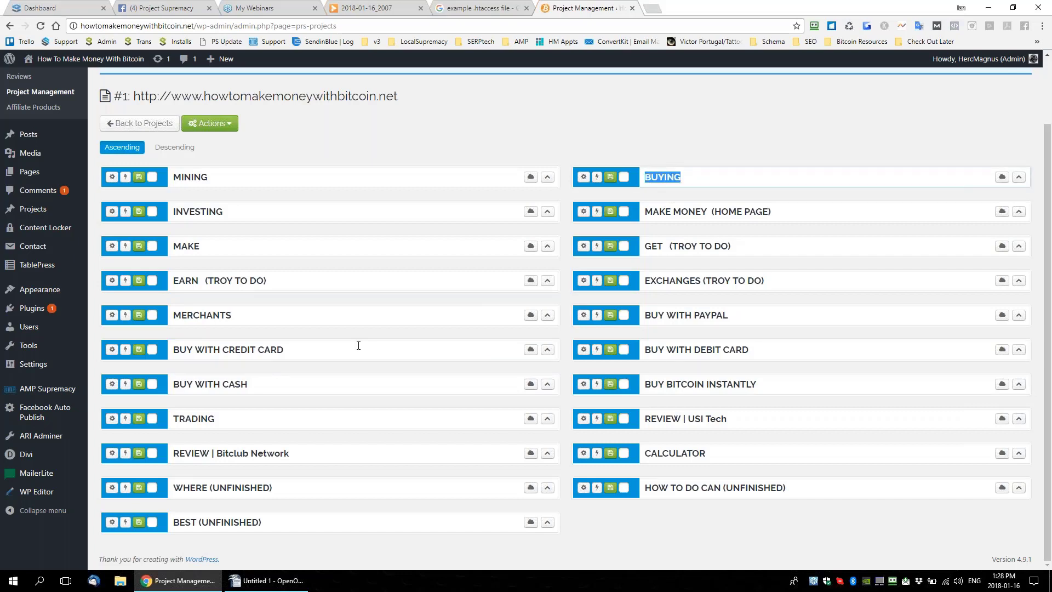
left_click(113, 351)
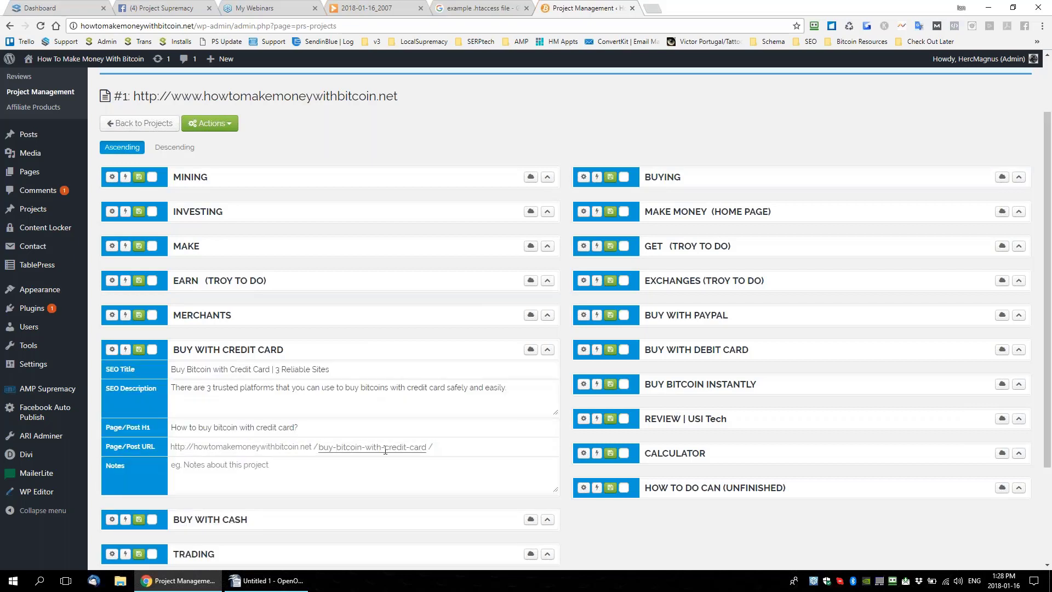
Expand BUYING, compare slugs buying-bitcoins and buy-bitcoin-with-credit-card, then open the Pages list.
left_click(585, 177)
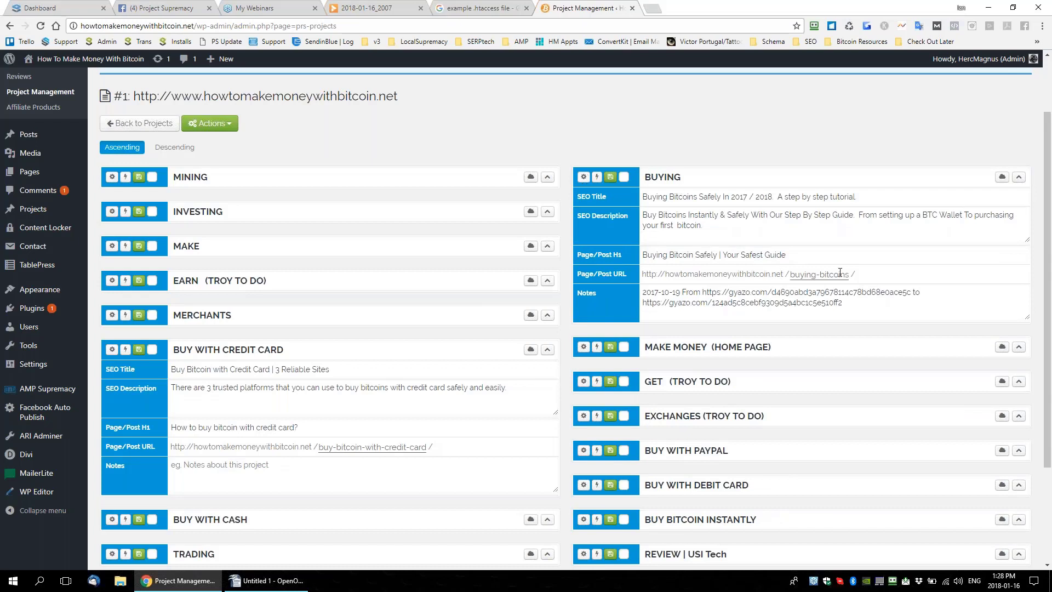
left_click_drag(872, 275, 788, 276)
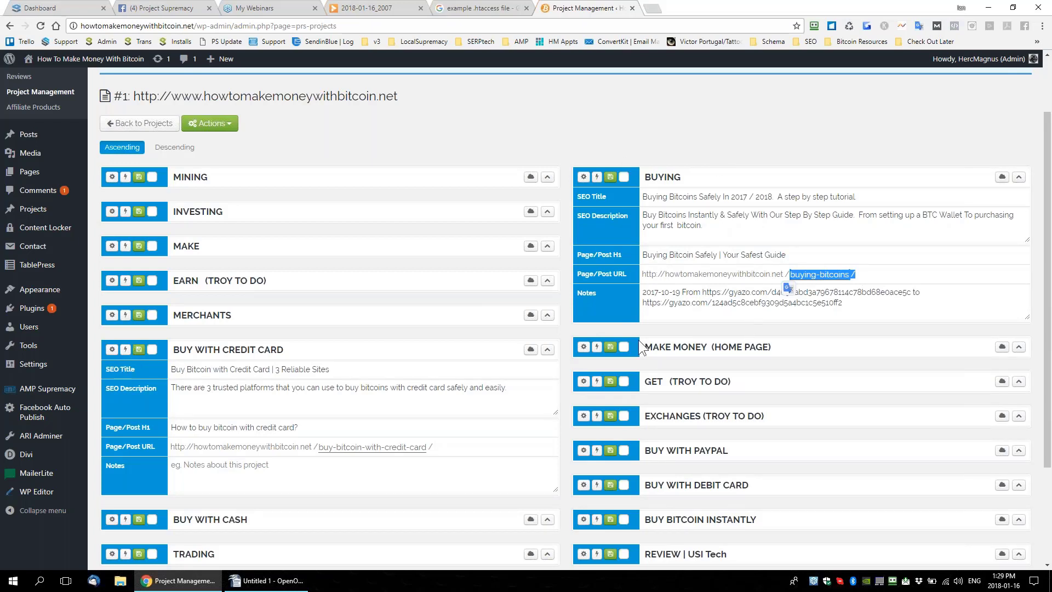
left_click_drag(320, 448, 464, 452)
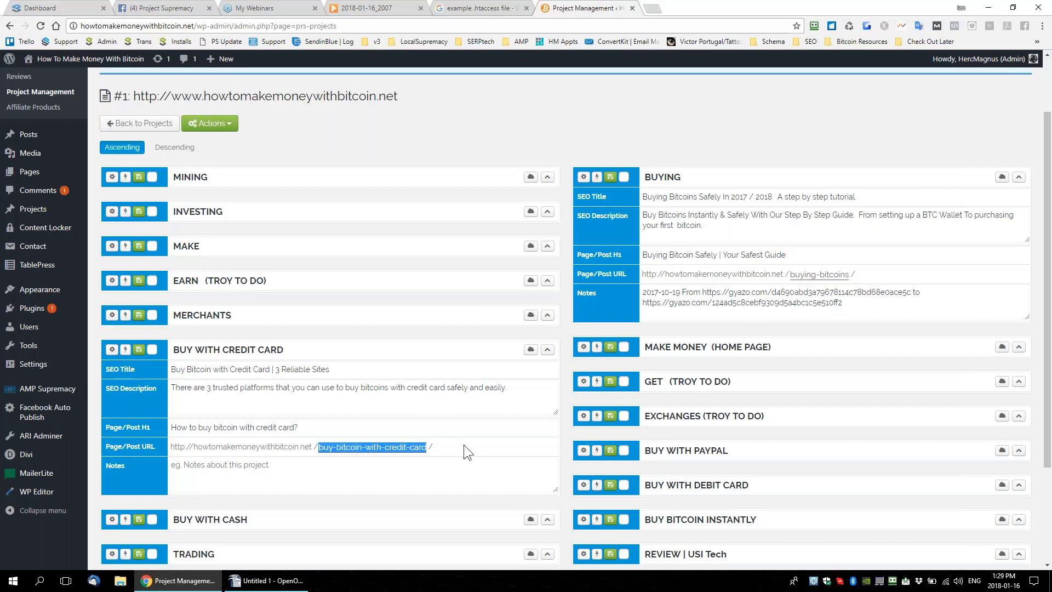
left_click_drag(865, 276, 849, 275)
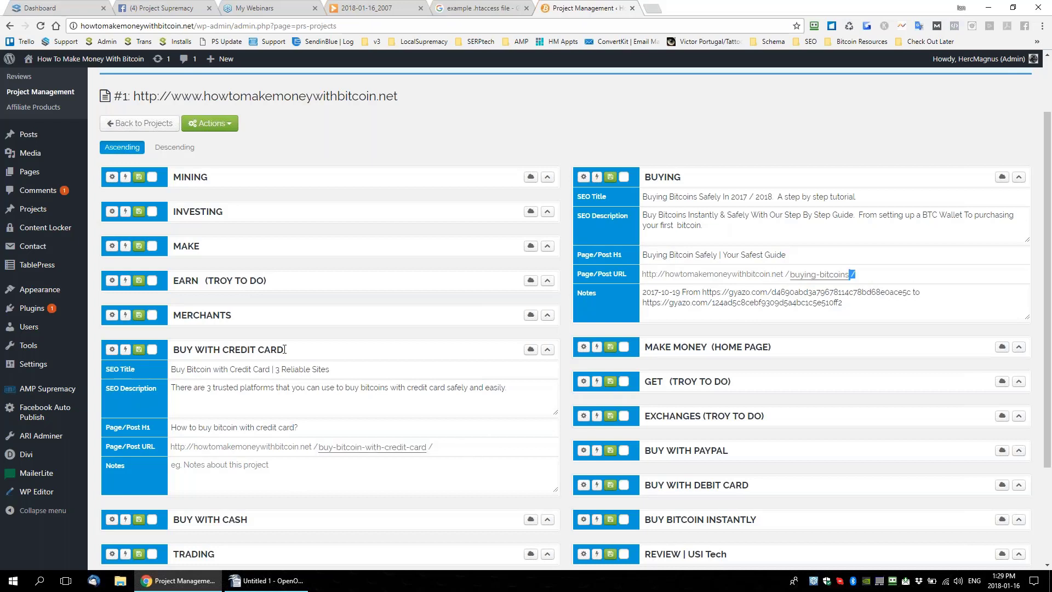
left_click_drag(285, 349, 183, 347)
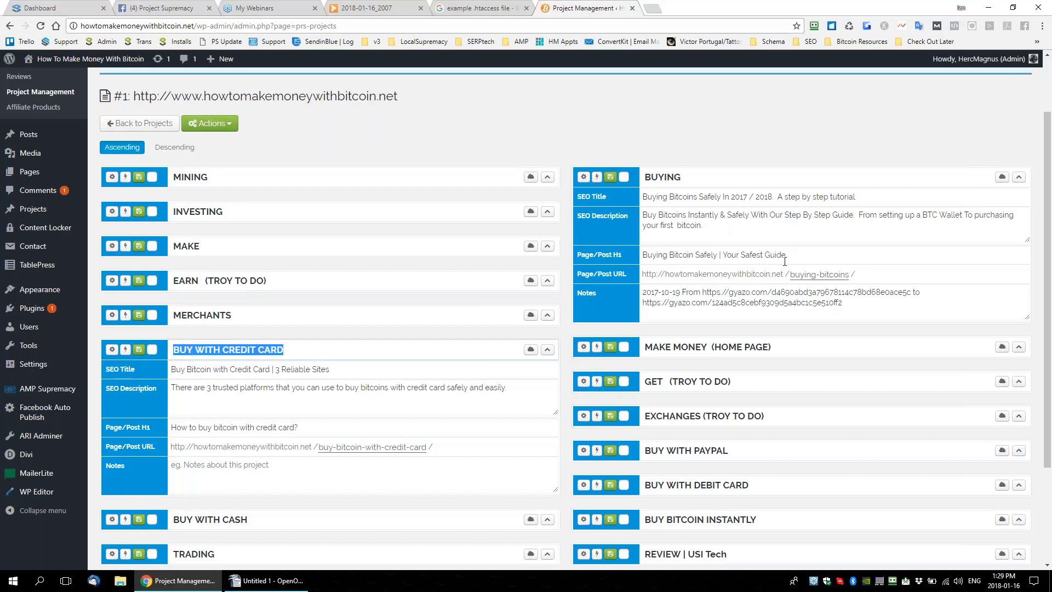
double_click(686, 178)
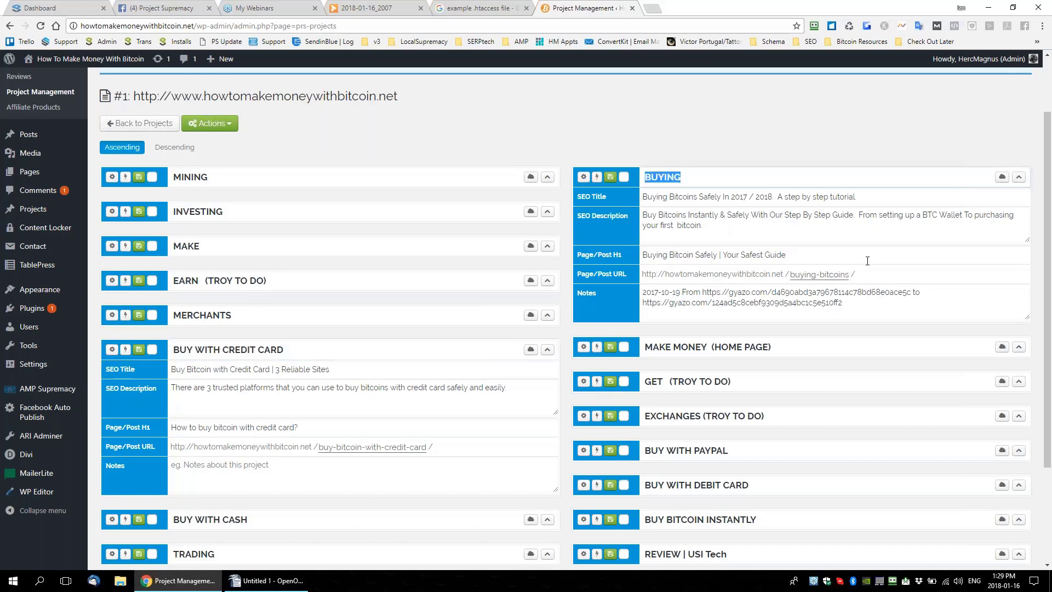
left_click(882, 274)
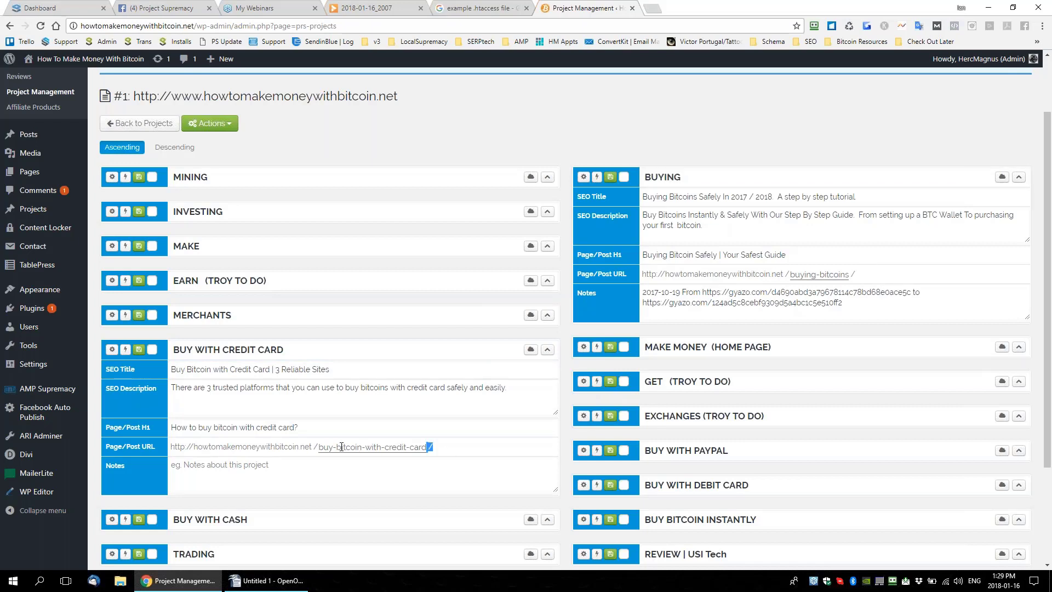
left_click(794, 275)
left_click_drag(174, 349, 285, 350)
left_click_drag(694, 176, 648, 176)
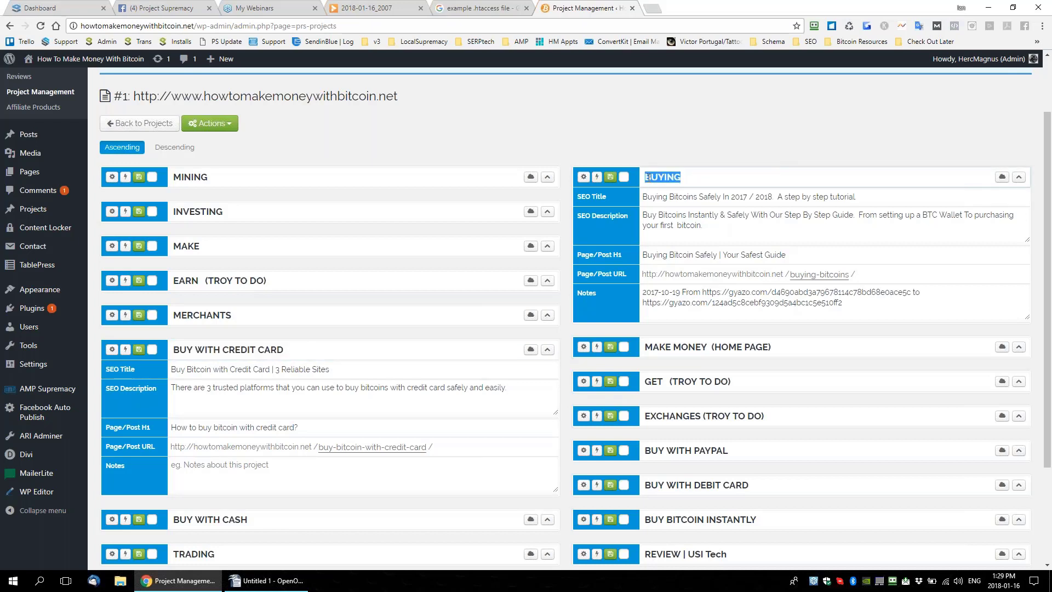
left_click_drag(285, 349, 173, 350)
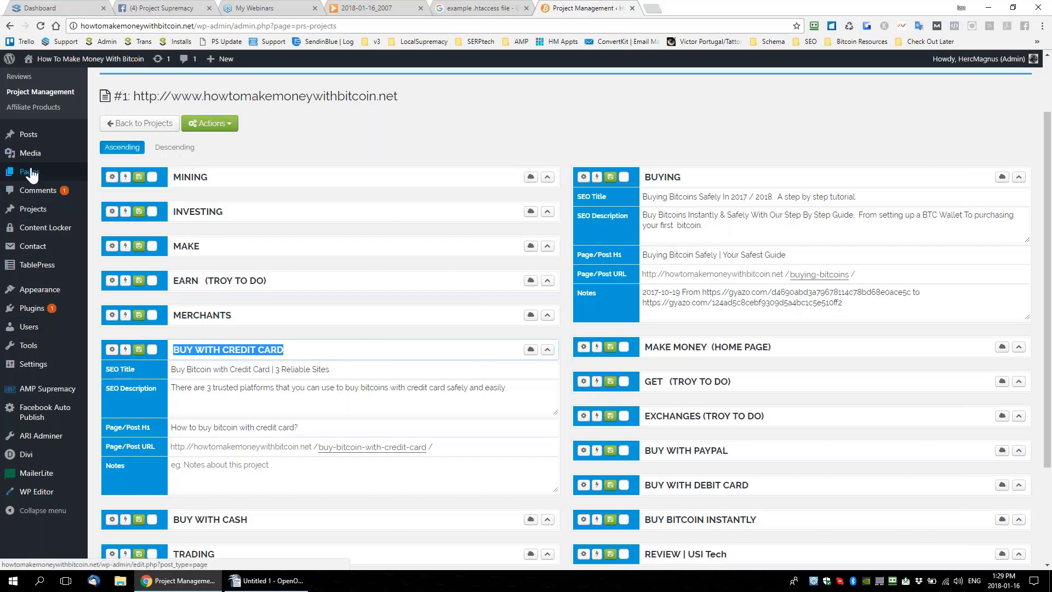
left_click(104, 174)
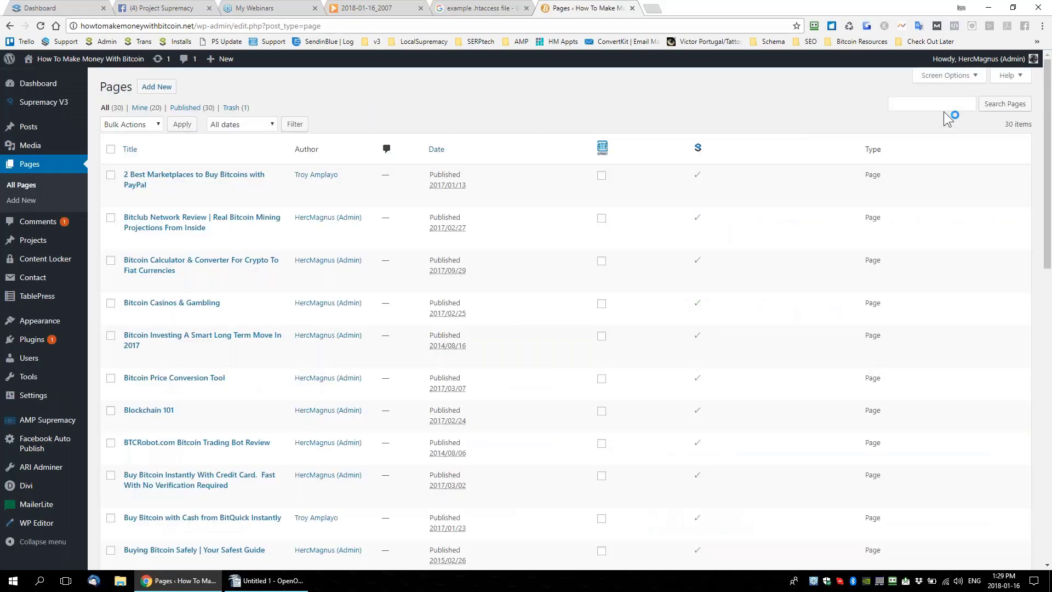
Search the site's Pages list for "buying".
left_click(947, 103)
type("buying")
key("Return")
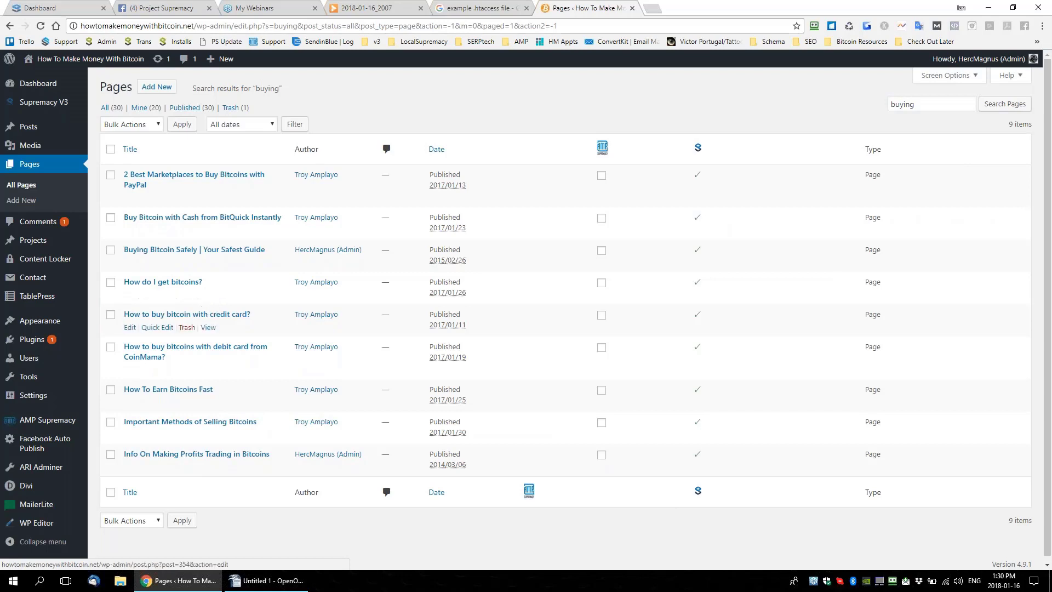
Check the credit card page's Parent in Quick Edit, cancel, then open the BitQuick cash page's editor.
left_click(149, 327)
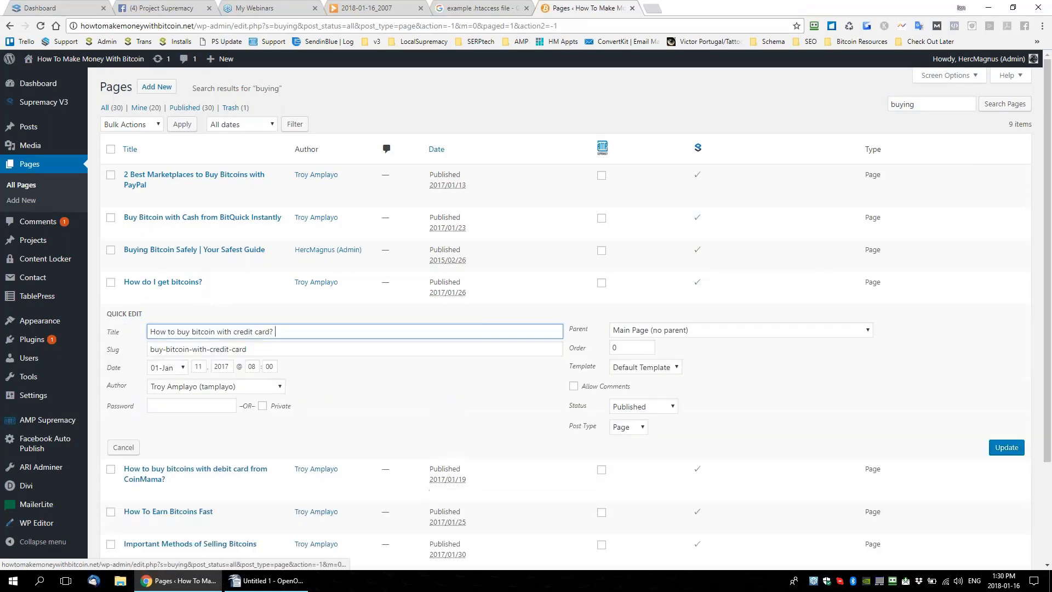
left_click(671, 331)
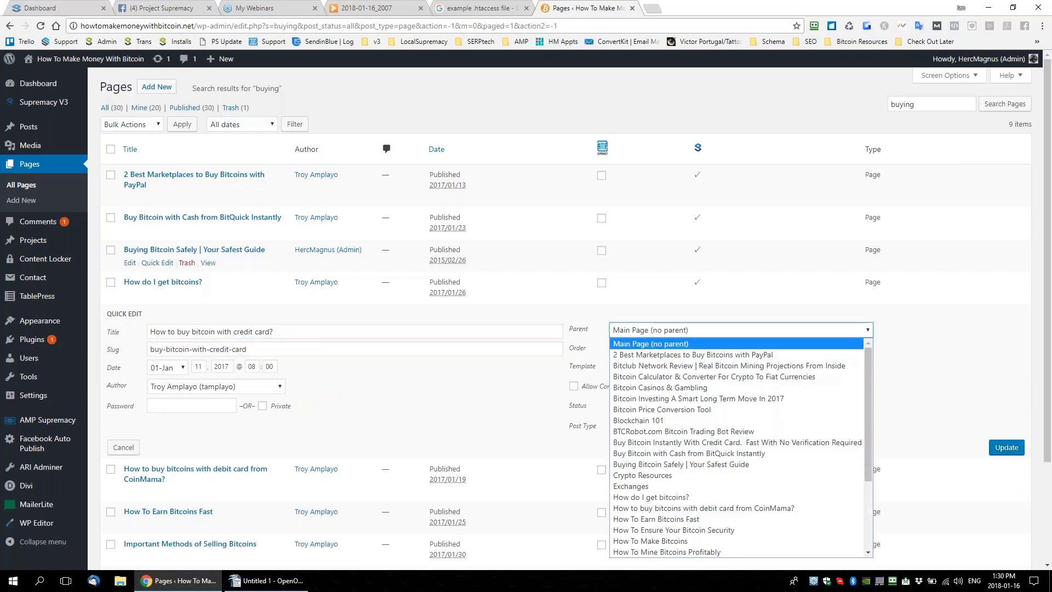
left_click(983, 268)
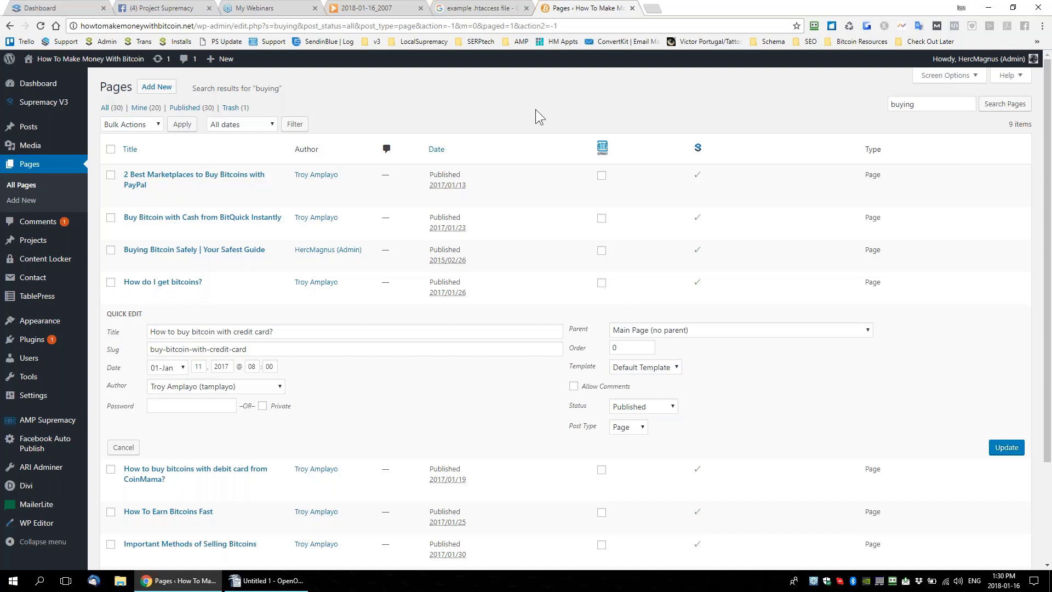
left_click(130, 230)
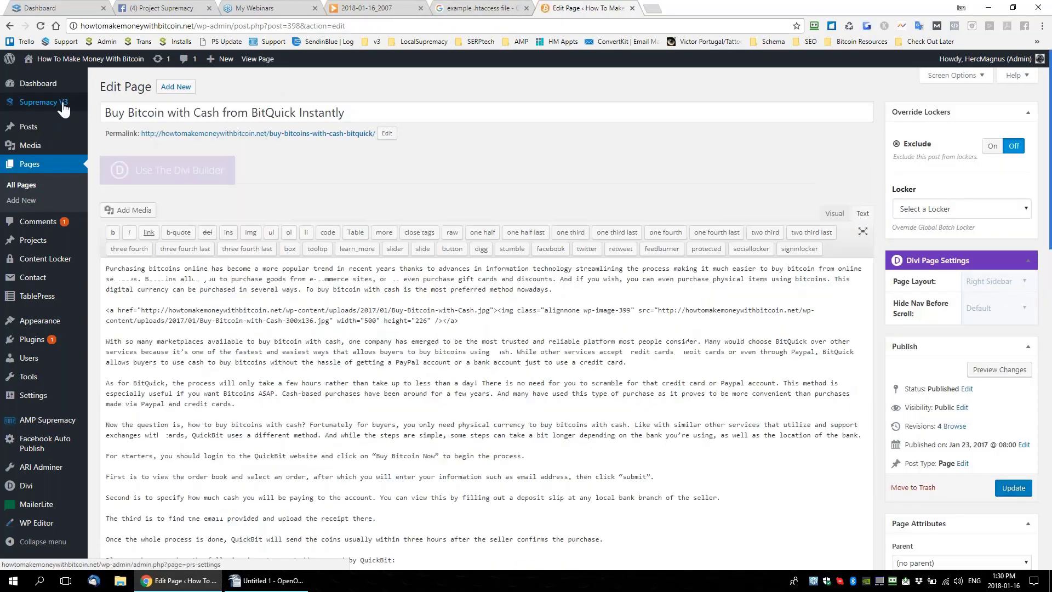
Open Supremacy V3 in a new tab placed before the editor, and go to Project Management.
right_click(54, 102)
left_click(105, 110)
left_click(608, 10)
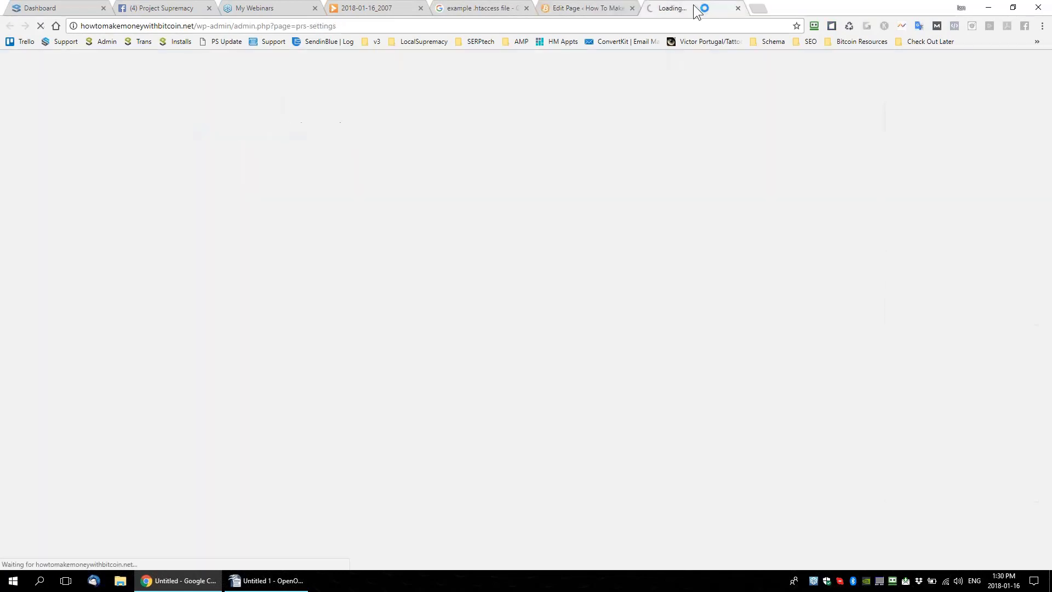
left_click_drag(606, 3, 575, 6)
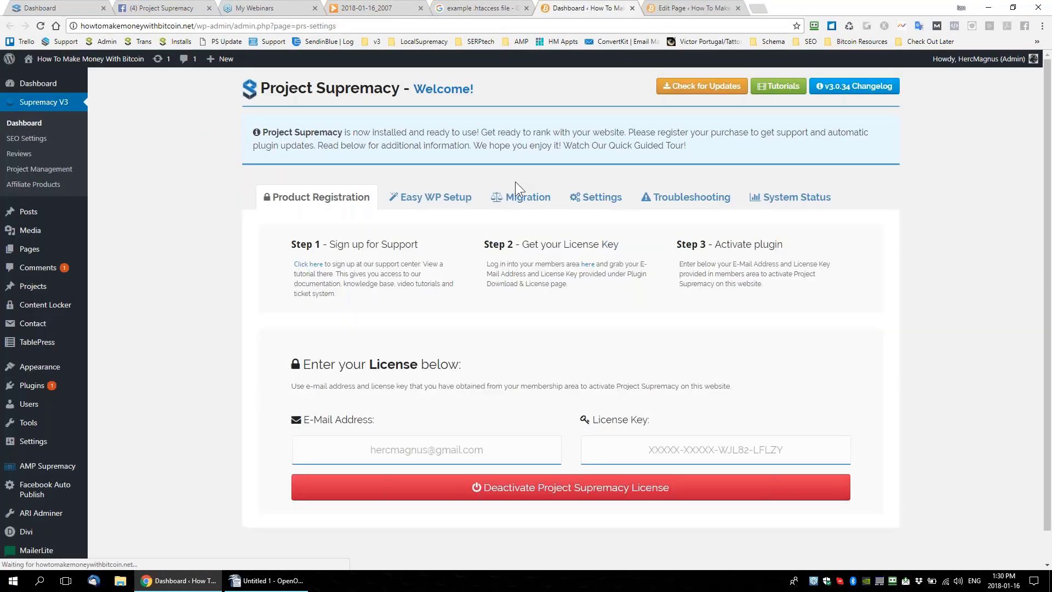
left_click(41, 169)
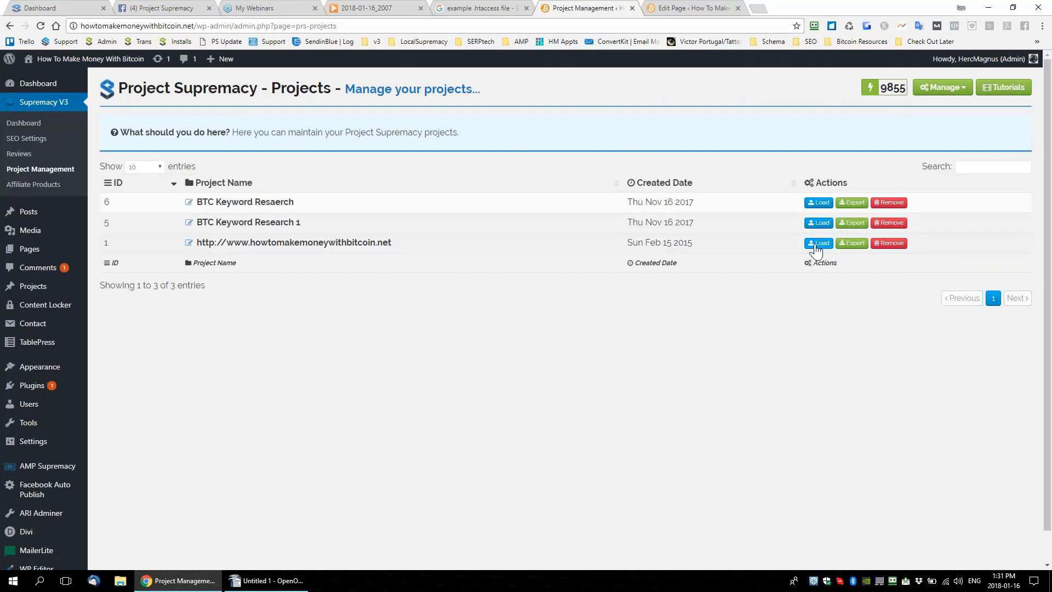
Load project #1, collapse all keyword groups, show MINING's keyword table, then return to the editor.
left_click(816, 245)
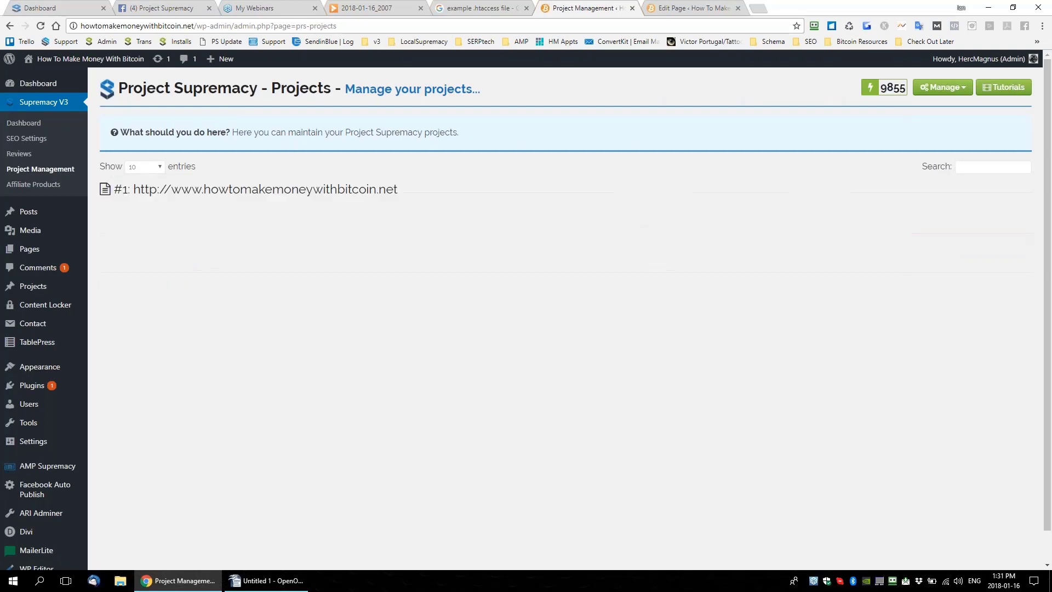
scroll(581, 218, "down", 2)
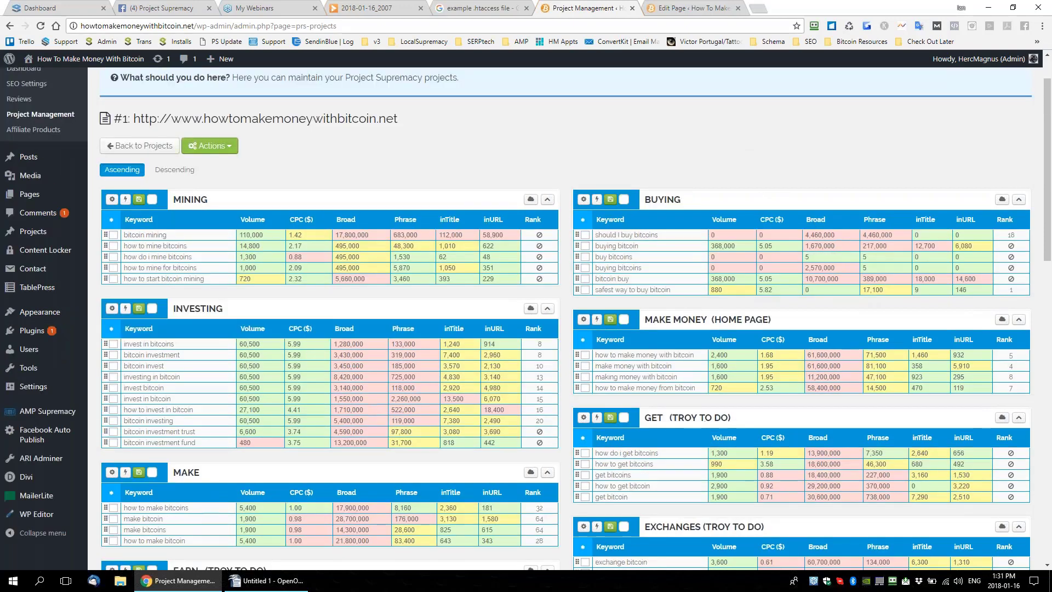
left_click(209, 146)
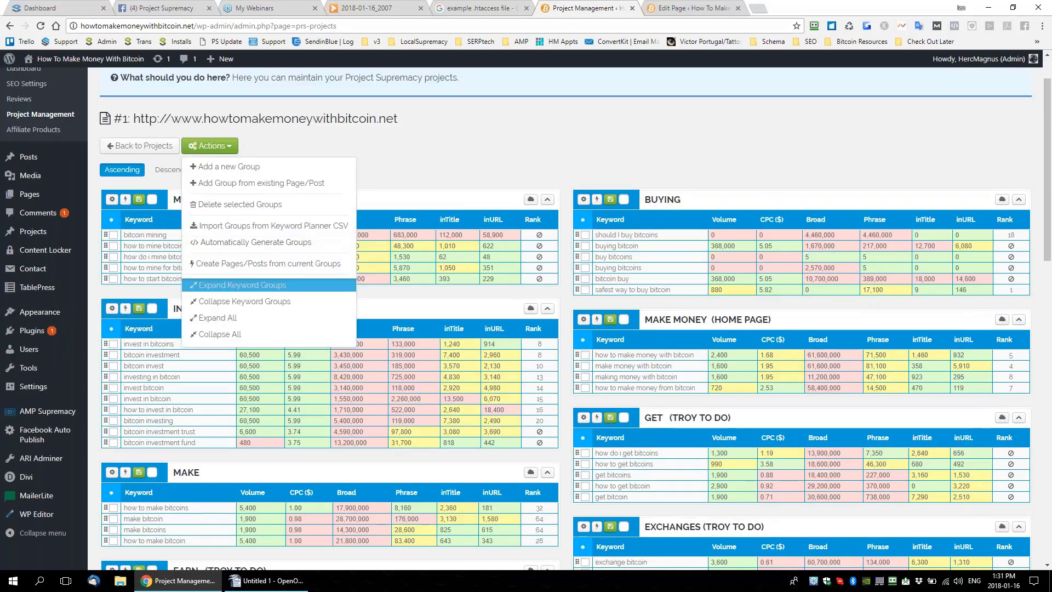
left_click(249, 302)
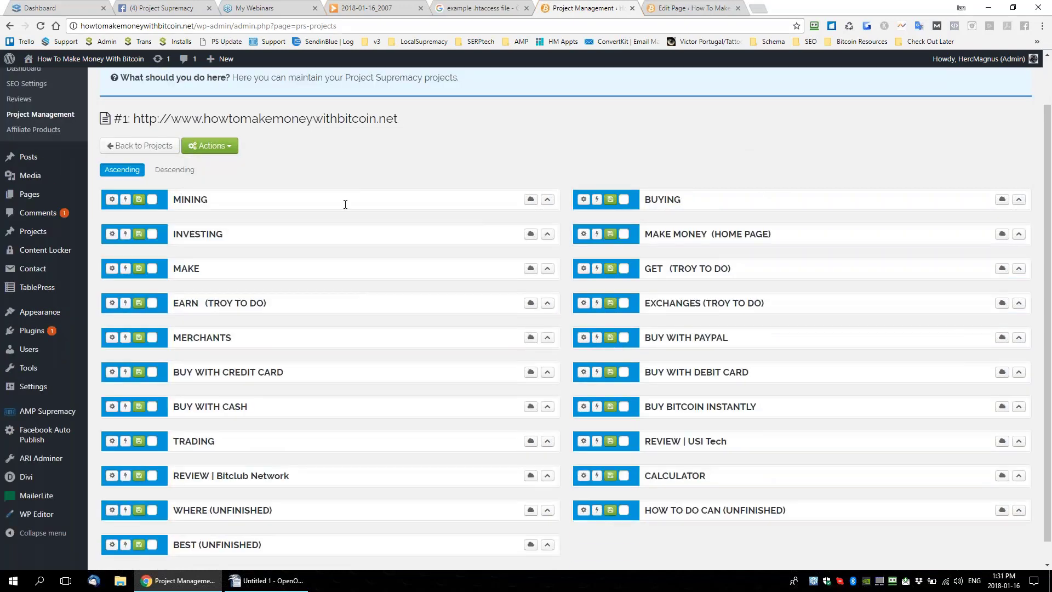
left_click(109, 202)
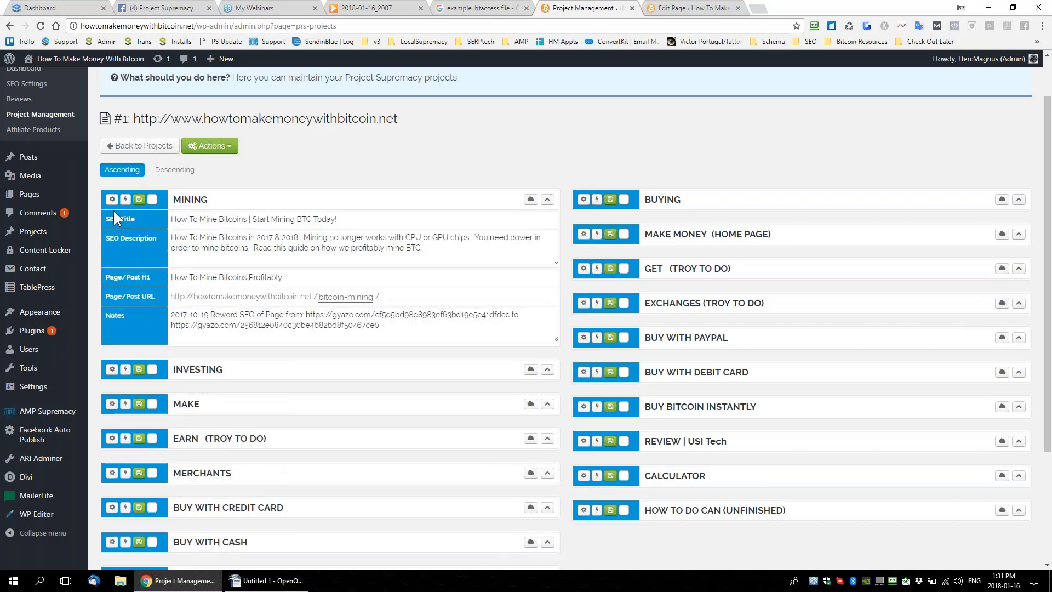
left_click(112, 199)
left_click(547, 200)
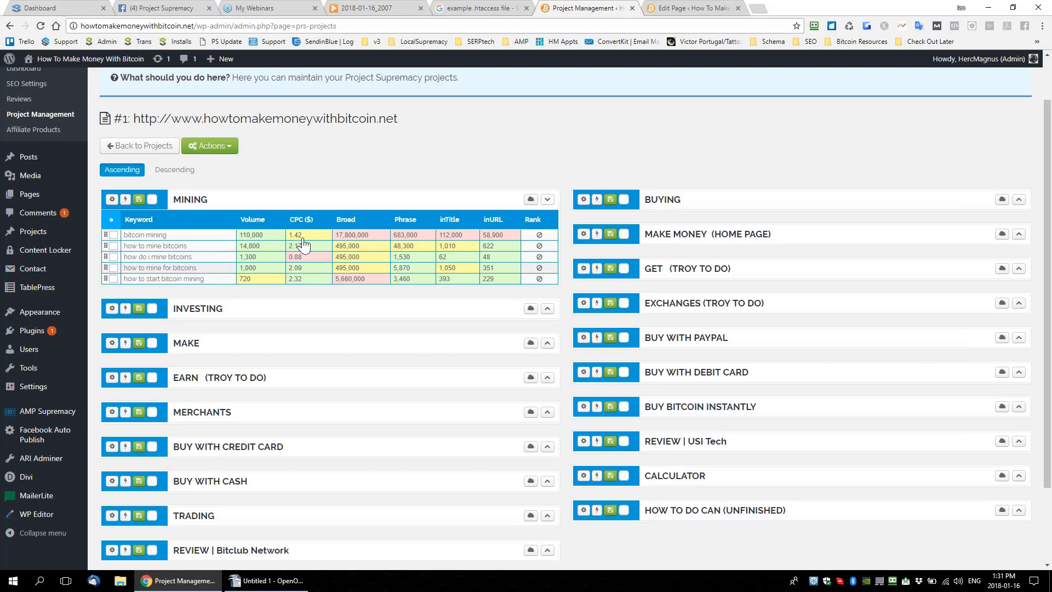
key("ctrl+Tab")
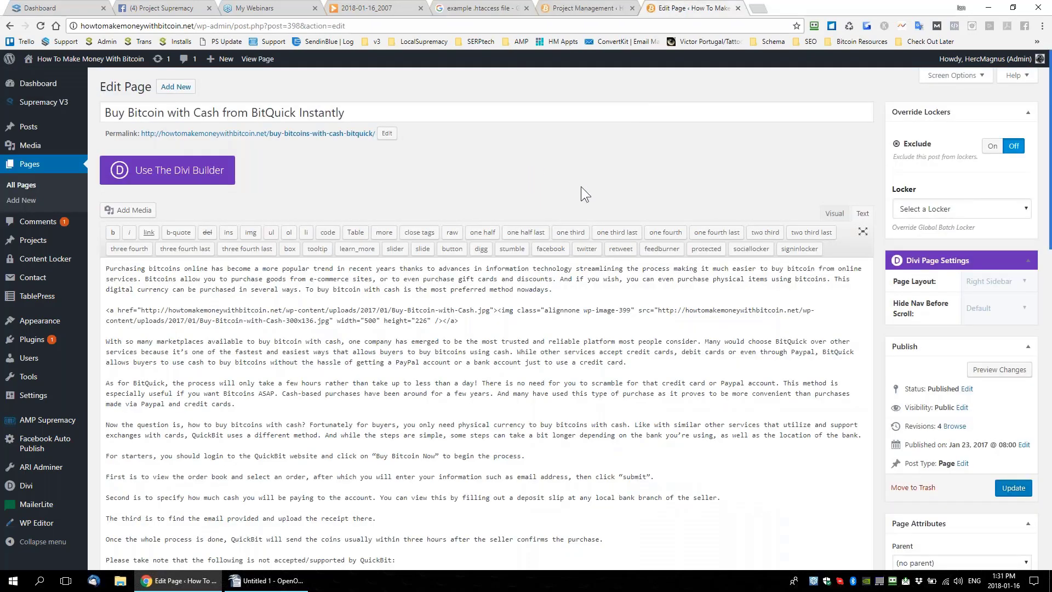
Switch the BitQuick page to Visual view, glance at the MINING keywords, and return to the editor.
scroll(581, 186, "down", 10)
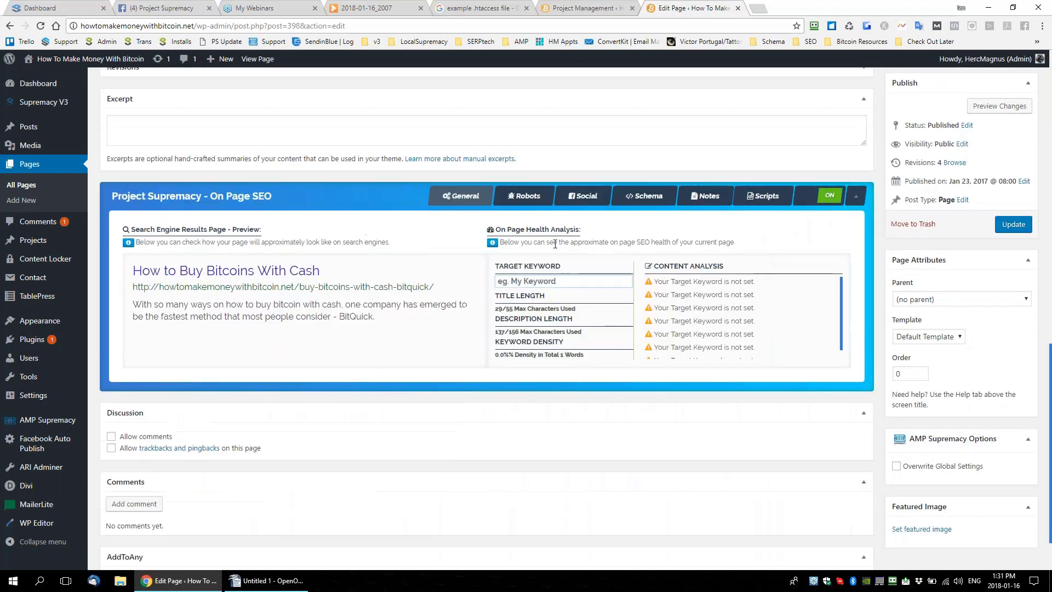
scroll(555, 243, "up", 15)
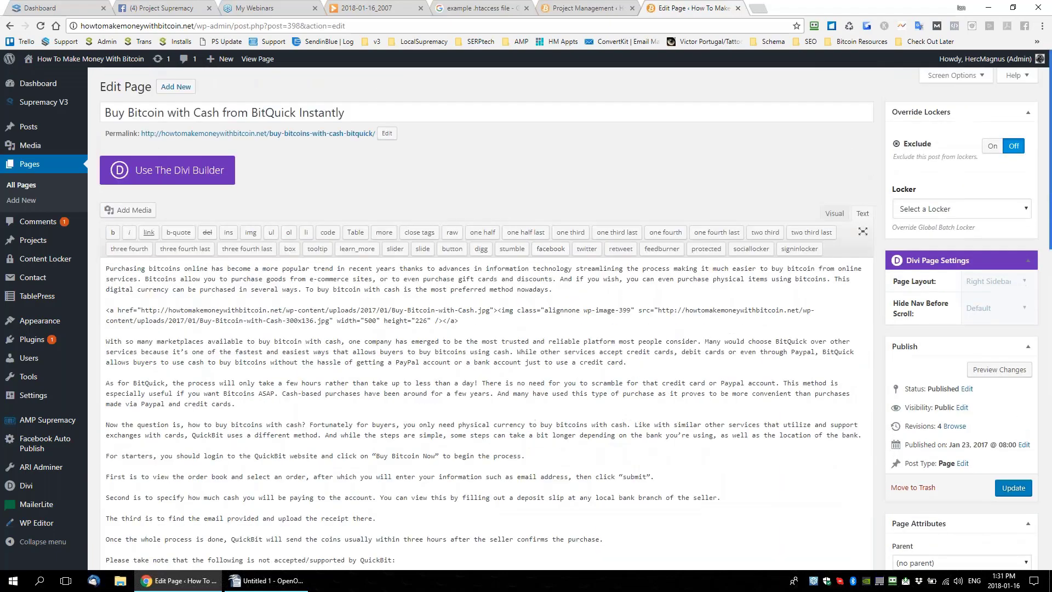
left_click(835, 214)
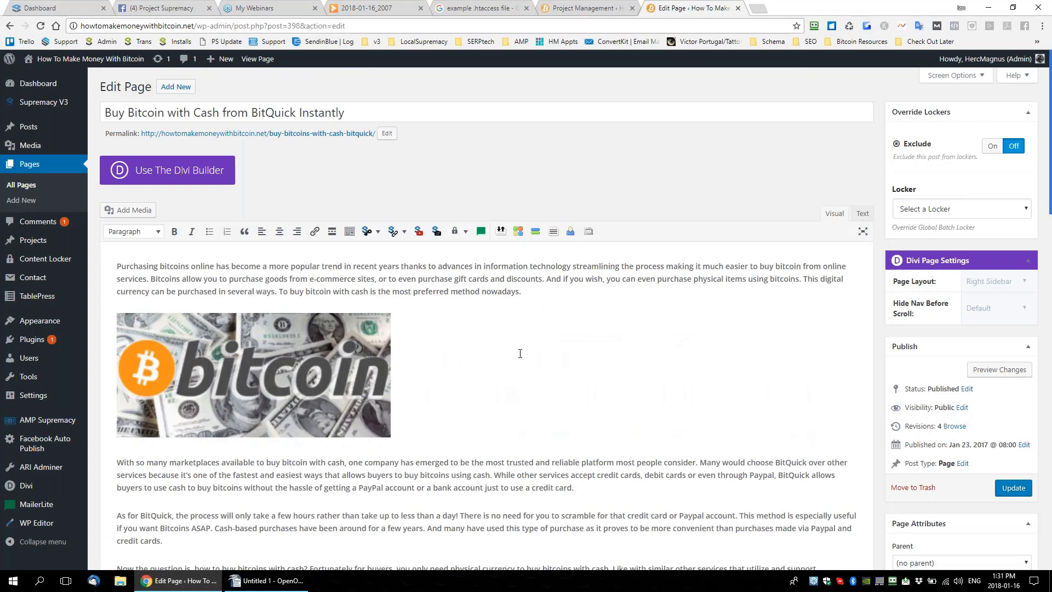
scroll(520, 353, "down", 1)
scroll(519, 353, "up", 1)
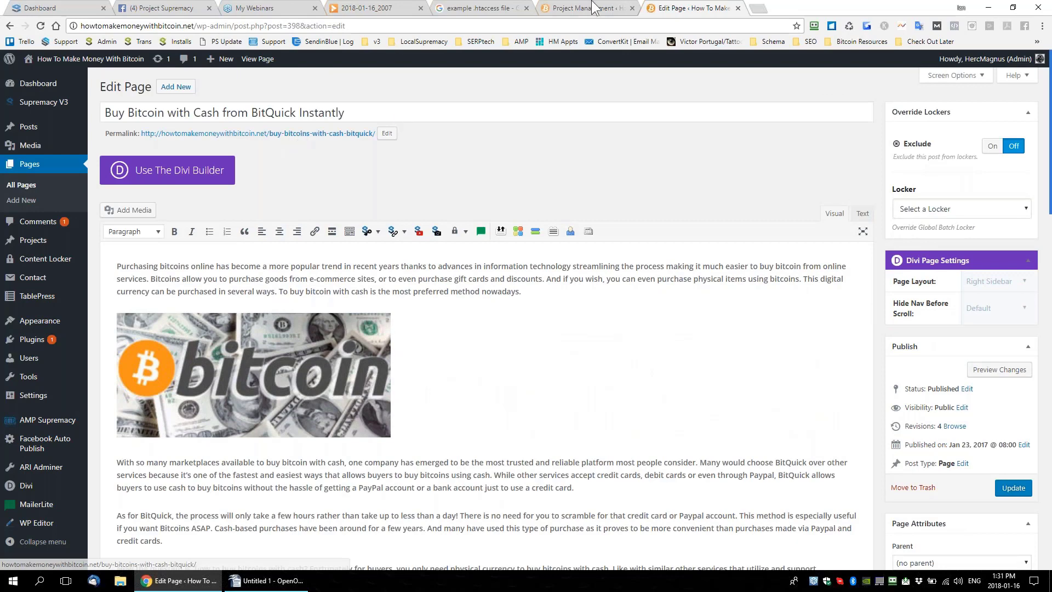
left_click(584, 8)
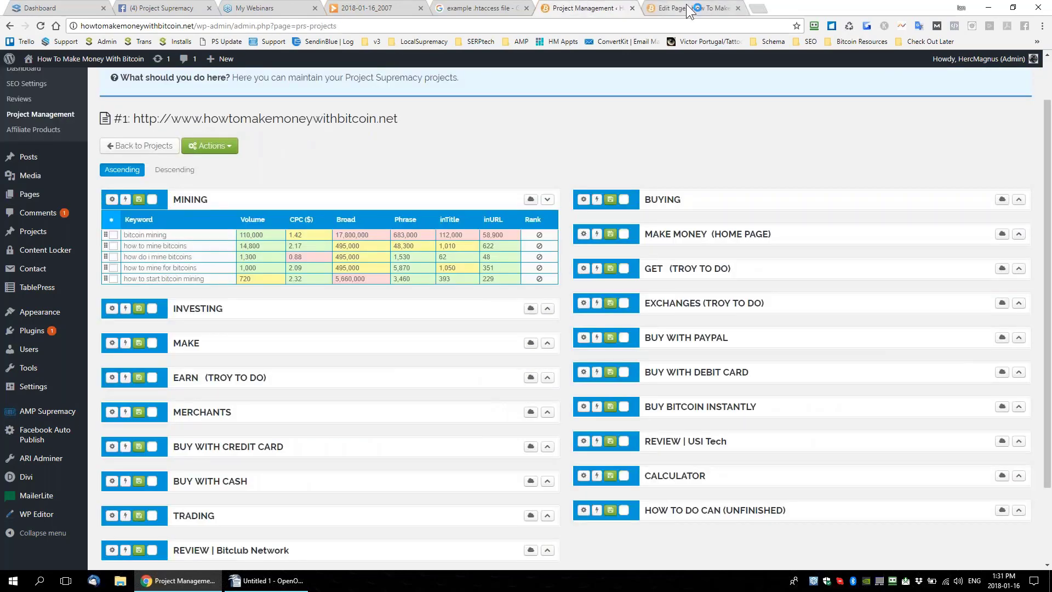
left_click(691, 8)
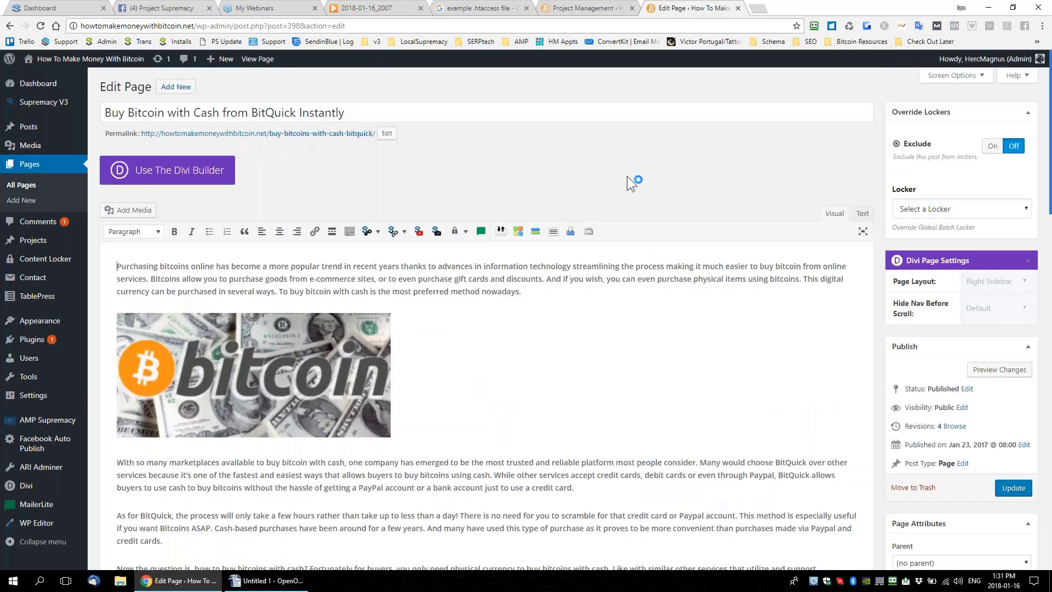
Browse the project keywords list, then place the cursor after "nowadays." in the first paragraph.
left_click(377, 232)
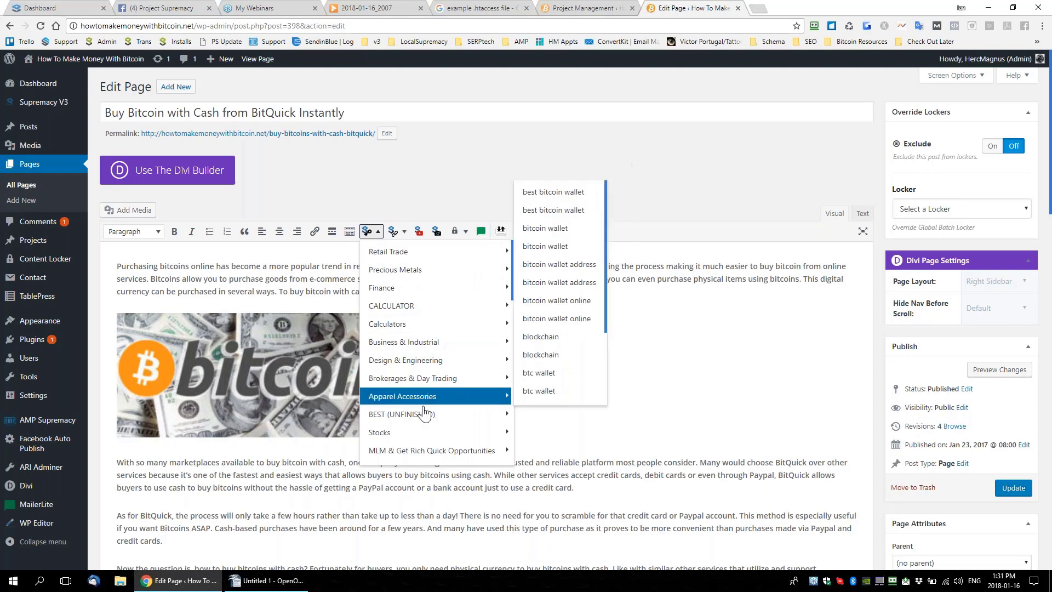
scroll(427, 417, "down", 3)
scroll(427, 418, "down", 6)
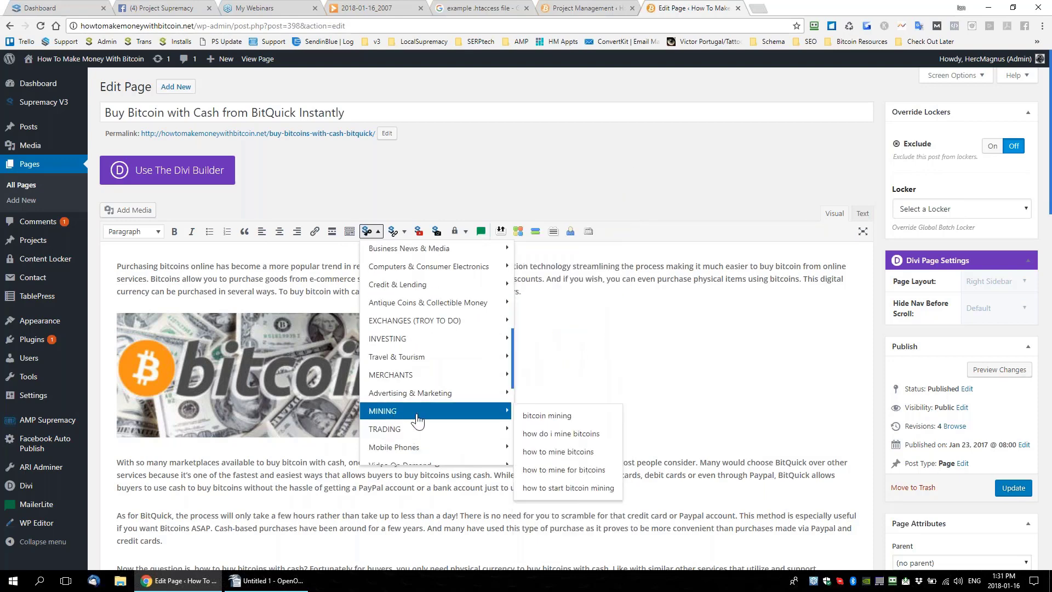
left_click(548, 416)
left_click(547, 291)
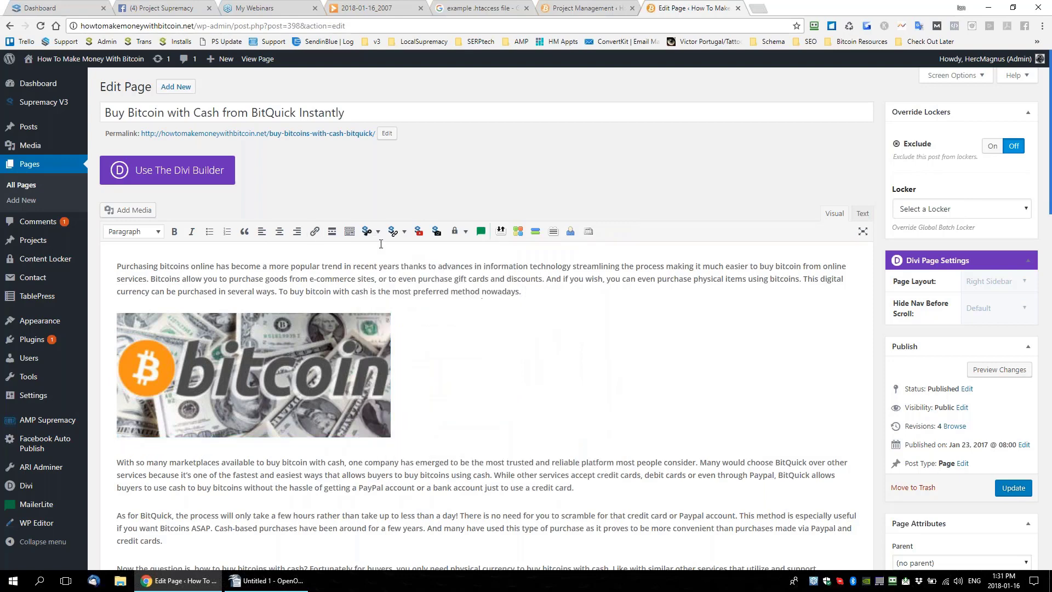
Insert the MINING keyword "how do i mine bitcoins" linking to /bitcoin-mining/, then preview the changes.
left_click(368, 231)
scroll(408, 351, "down", 2)
mouse_move(408, 357)
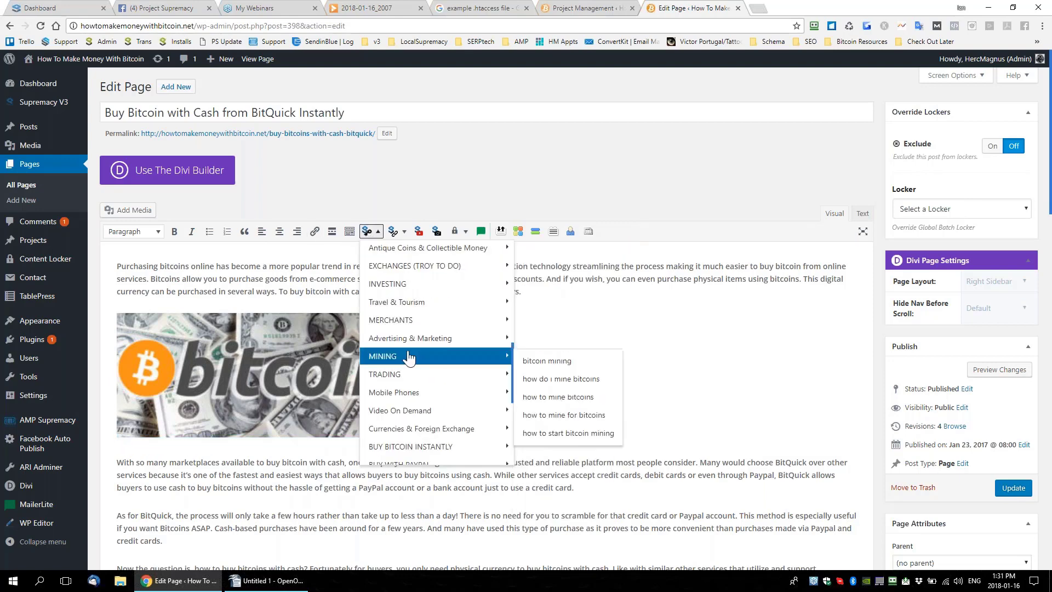
left_click(558, 387)
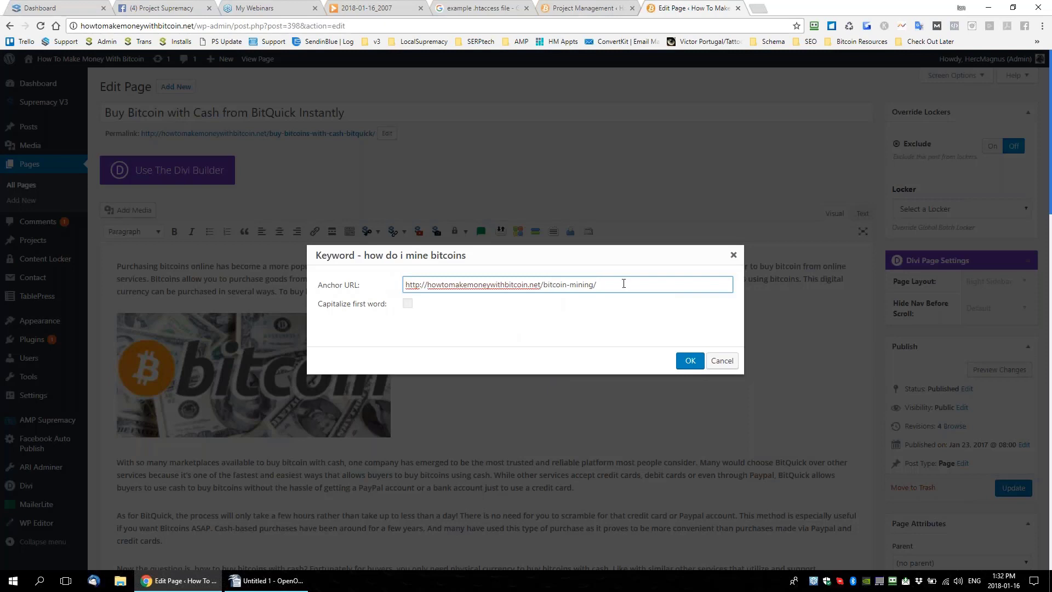
left_click_drag(624, 284, 405, 286)
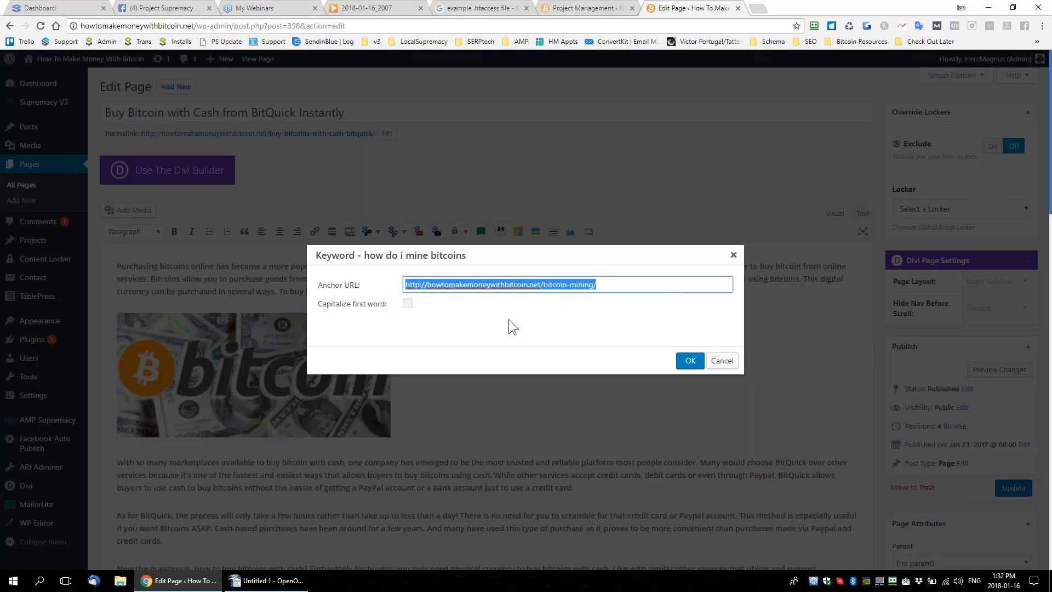
left_click(690, 360)
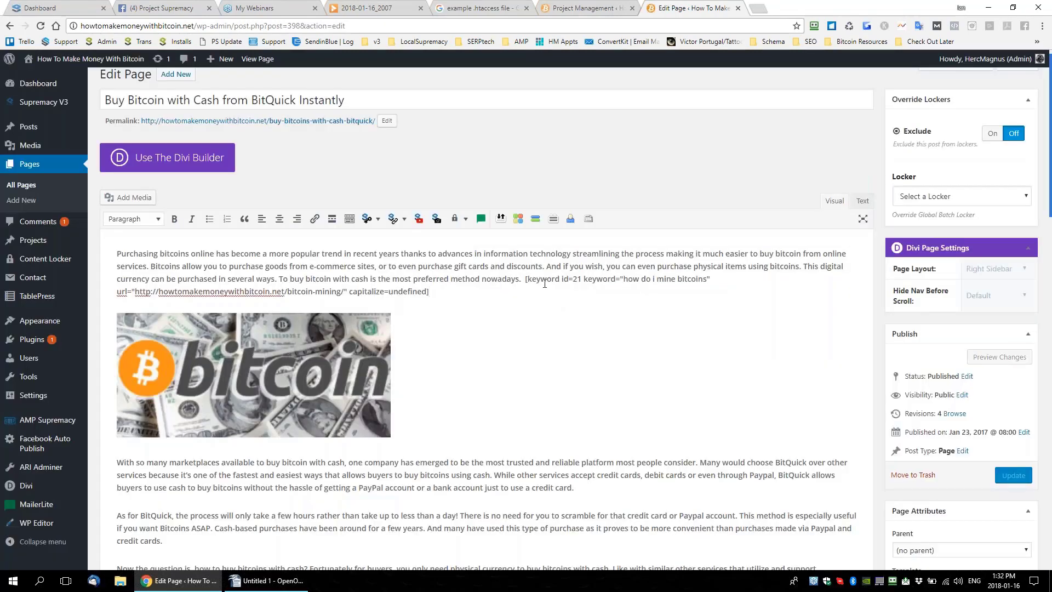
left_click_drag(525, 279, 632, 320)
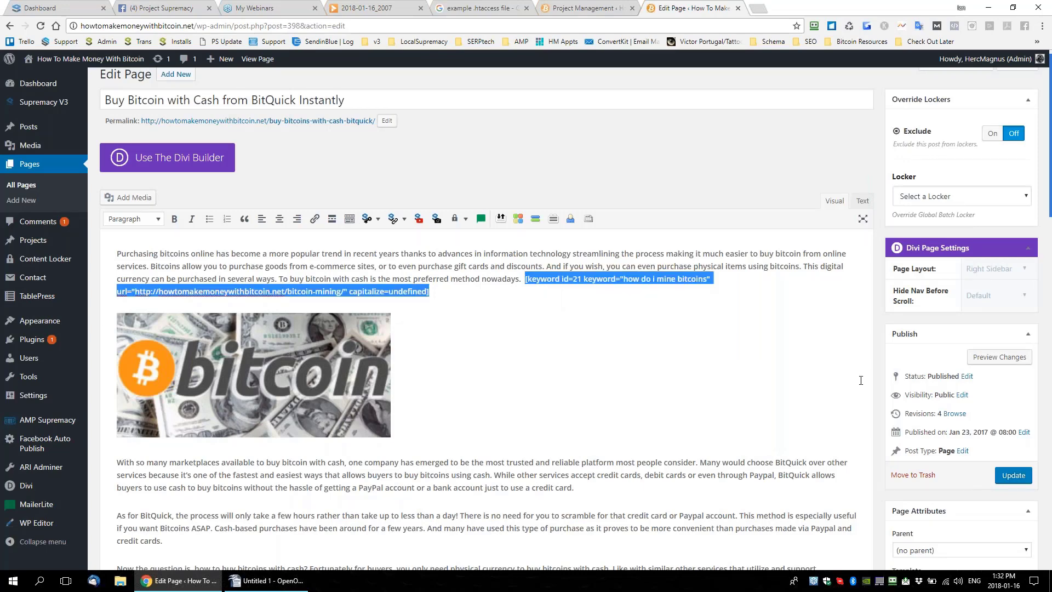
left_click(1000, 357)
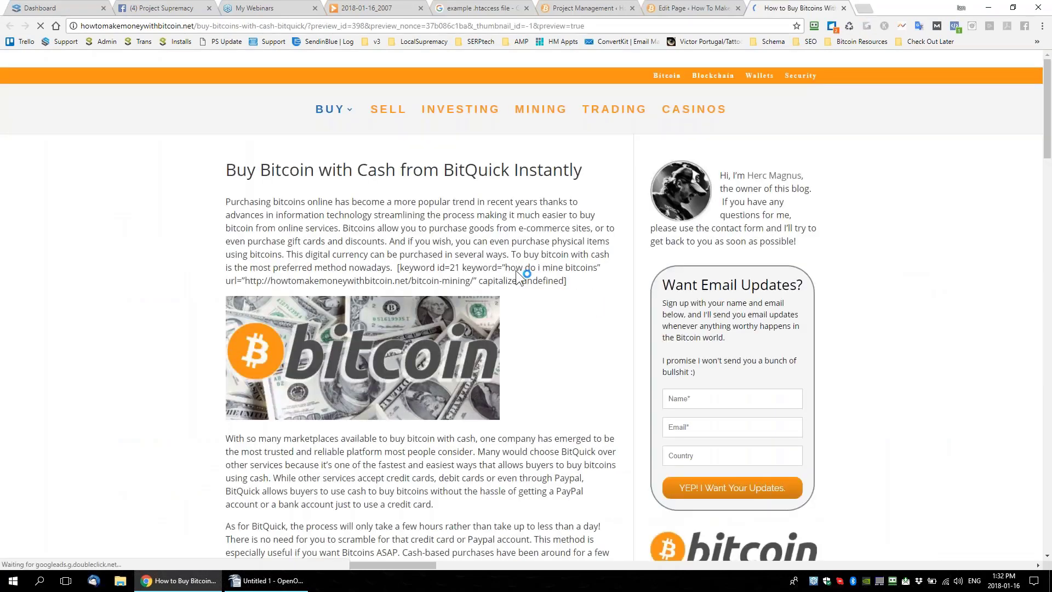
Inspect the raw keyword shortcode in the preview, then return to the MINING keyword table.
mouse_move(398, 268)
left_mouse_down()
mouse_move(580, 286)
mouse_move(398, 273)
left_mouse_up()
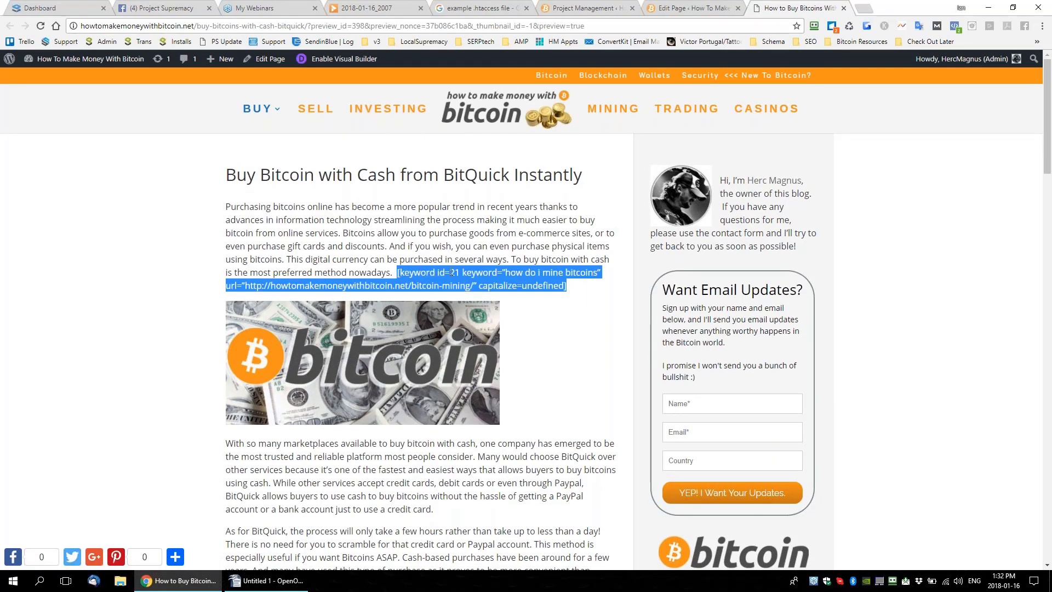
left_click(610, 9)
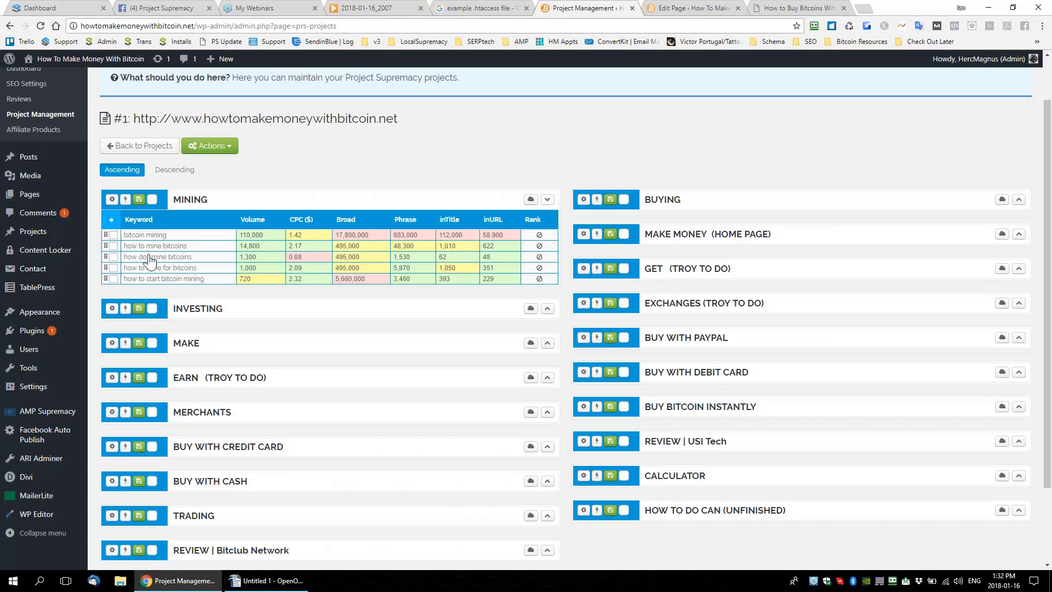
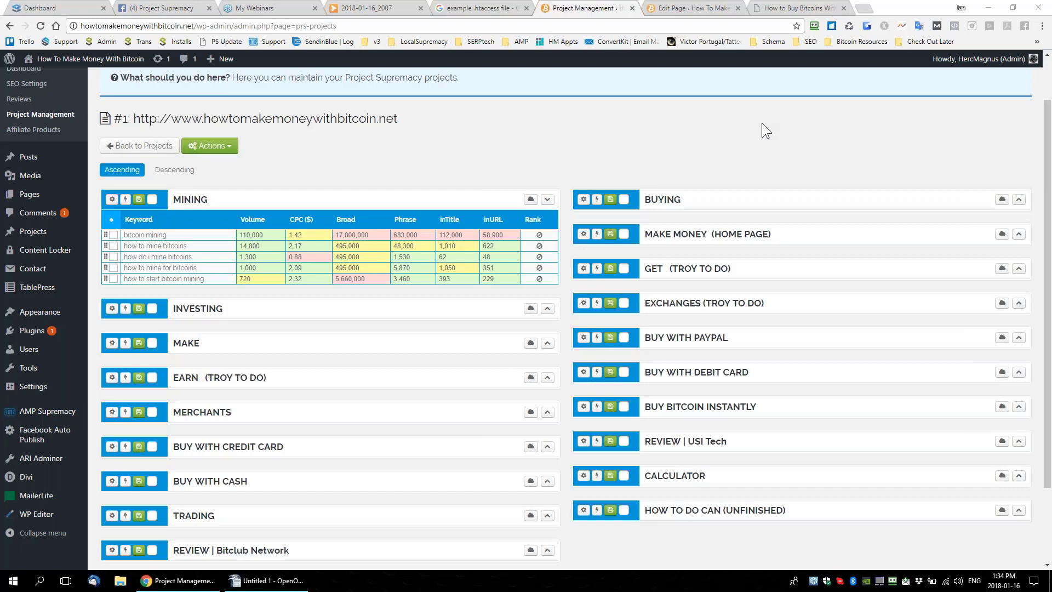
Return to the BitQuick page editor, then start a site:asbestoslaw.pro search in a new tab.
left_click(675, 8)
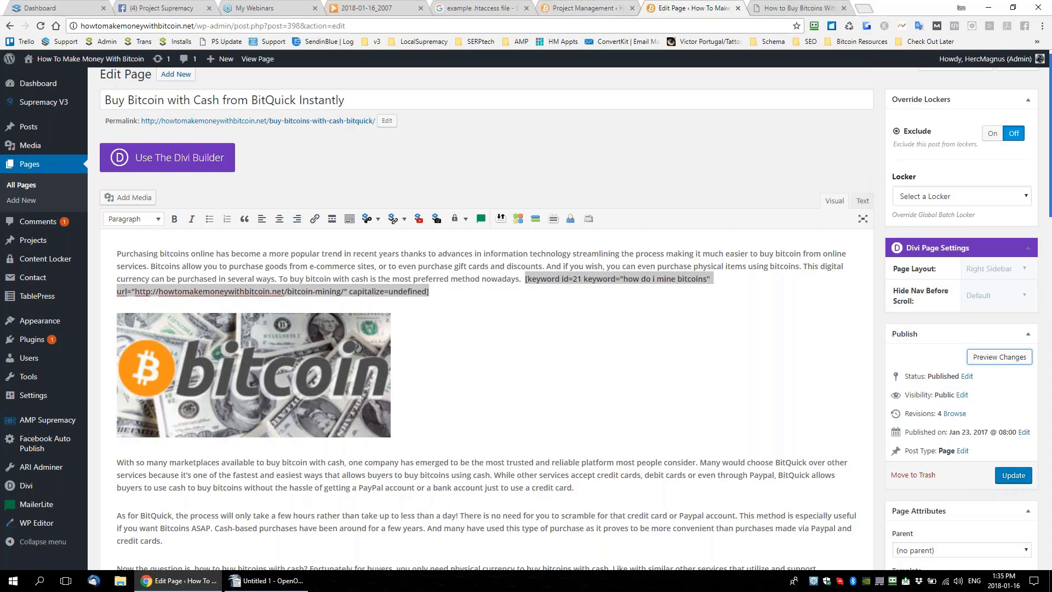
left_click(864, 8)
type("site:asbestosl")
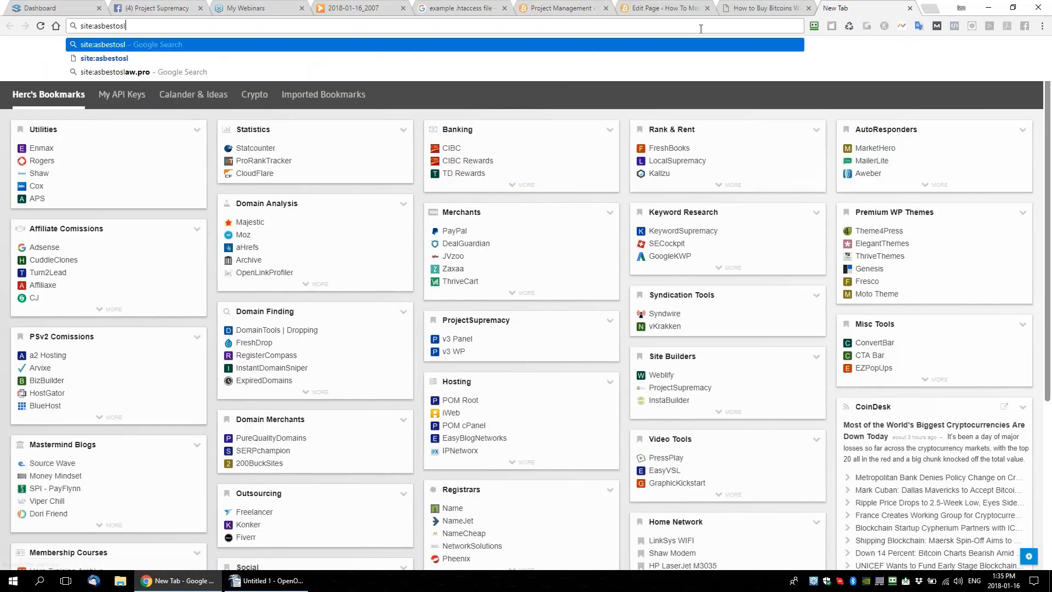
type("aw.pro")
Run the site:asbestoslaw.pro search and highlight the Illinois, Ohio and Michigan star ratings.
key("Return")
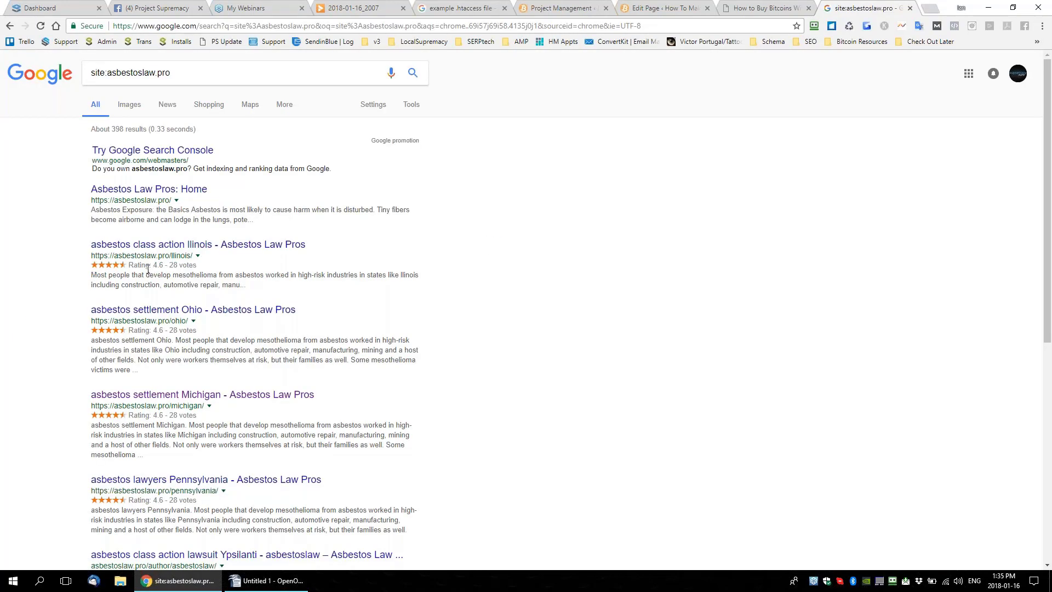
left_click_drag(149, 266, 177, 266)
left_click_drag(152, 331, 196, 330)
left_click_drag(154, 415, 196, 390)
scroll(266, 435, "down", 2)
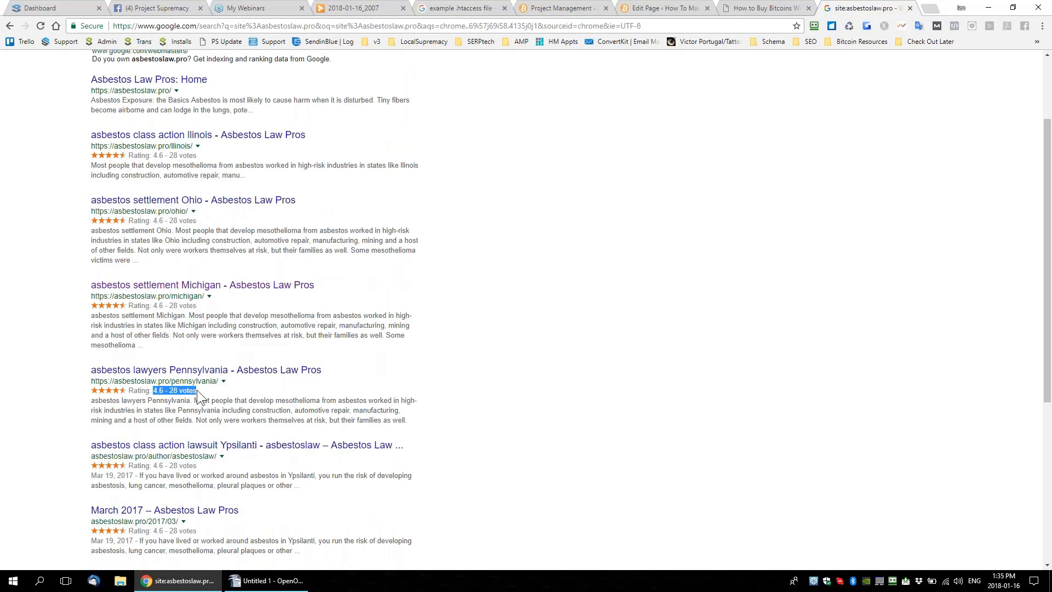
Read through the asbestos settlement Michigan article, then glance at the bitcoin article preview.
left_click(199, 289)
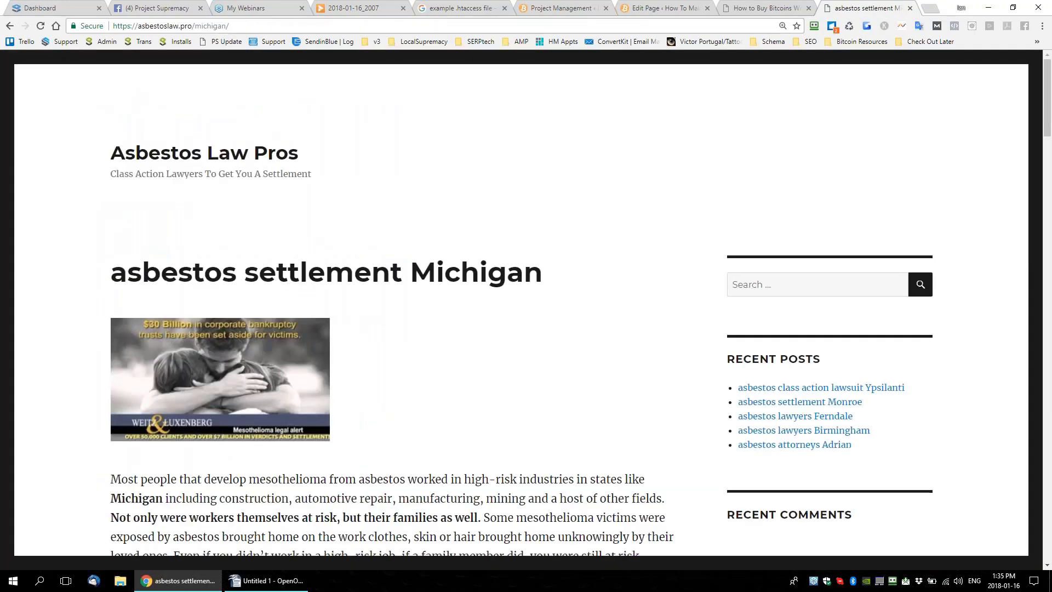
scroll(541, 332, "down", 4)
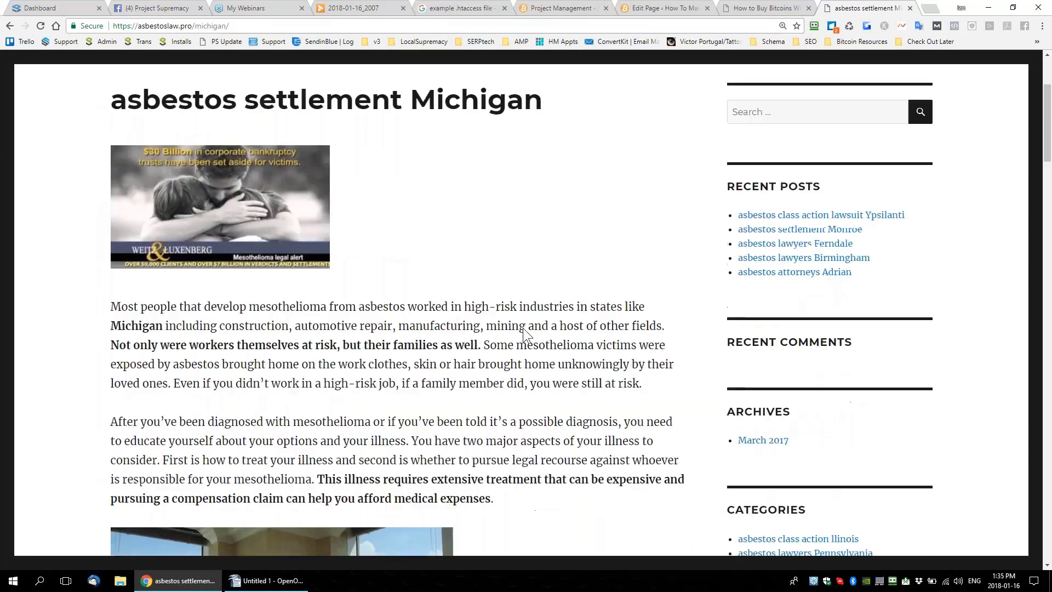
scroll(523, 332, "down", 10)
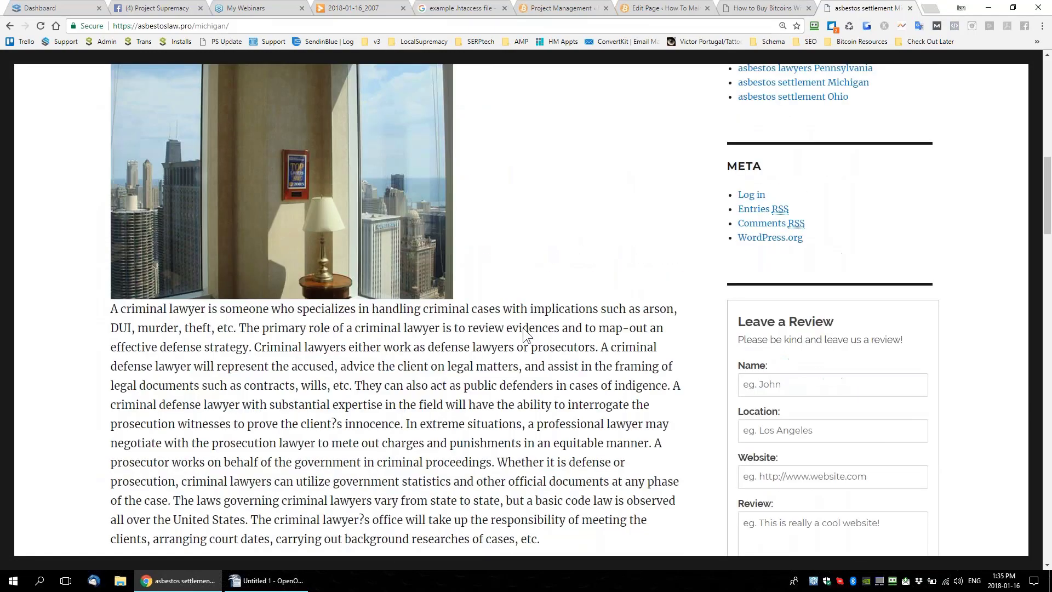
scroll(477, 335, "down", 1)
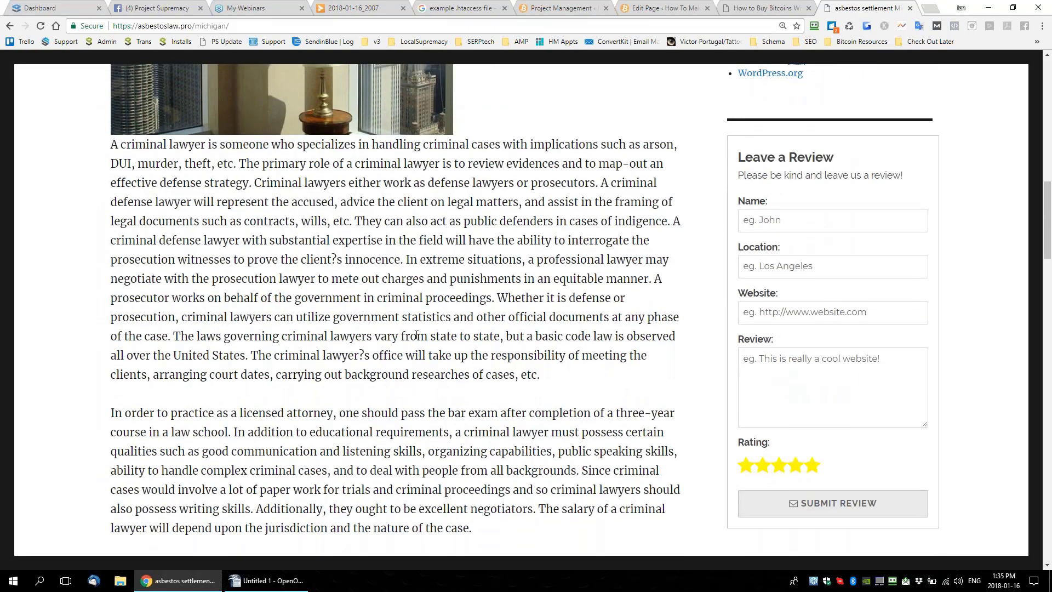
scroll(416, 336, "down", 12)
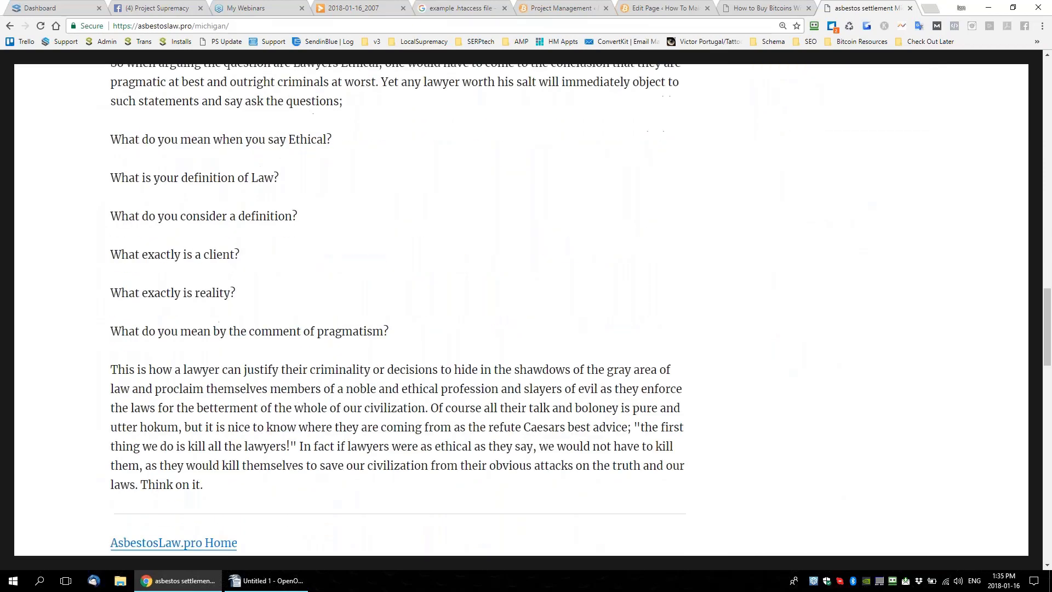
scroll(520, 309, "down", 10)
scroll(521, 307, "up", 15)
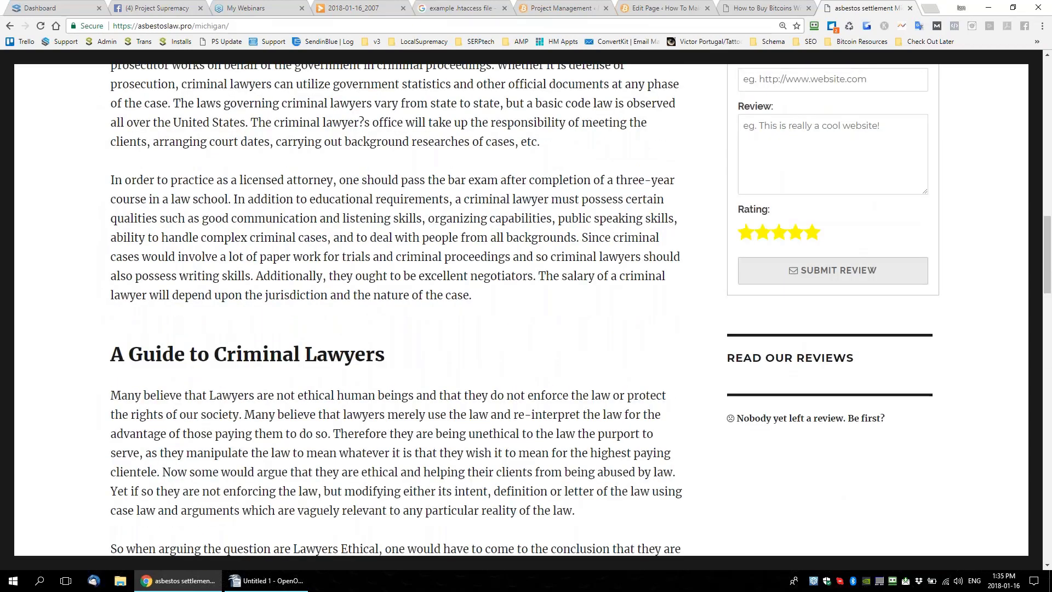
scroll(521, 307, "up", 5)
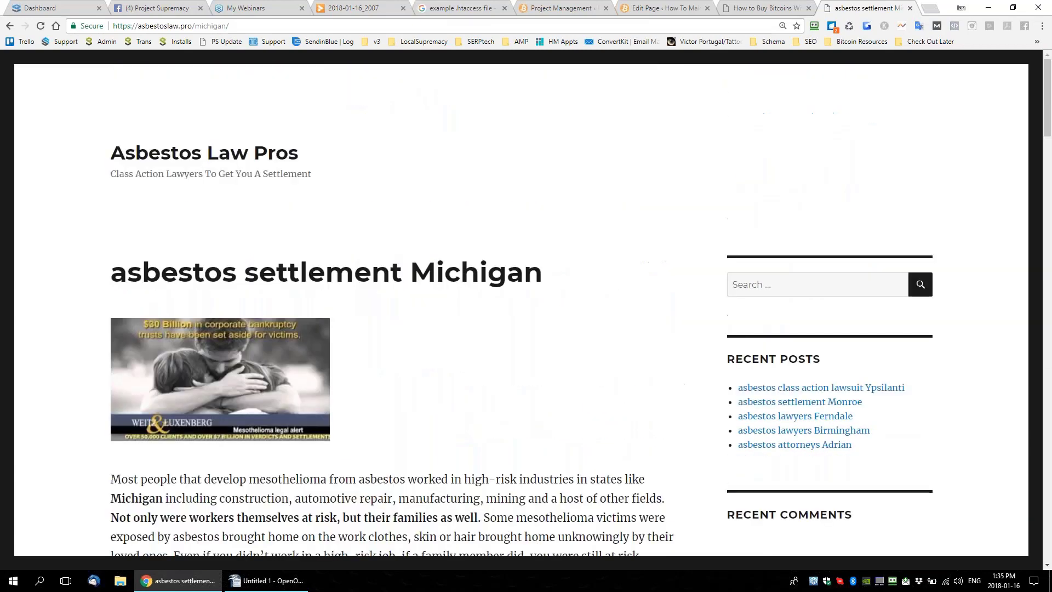
left_click_drag(327, 173, 98, 135)
left_click(356, 195)
scroll(626, 275, "down", 2)
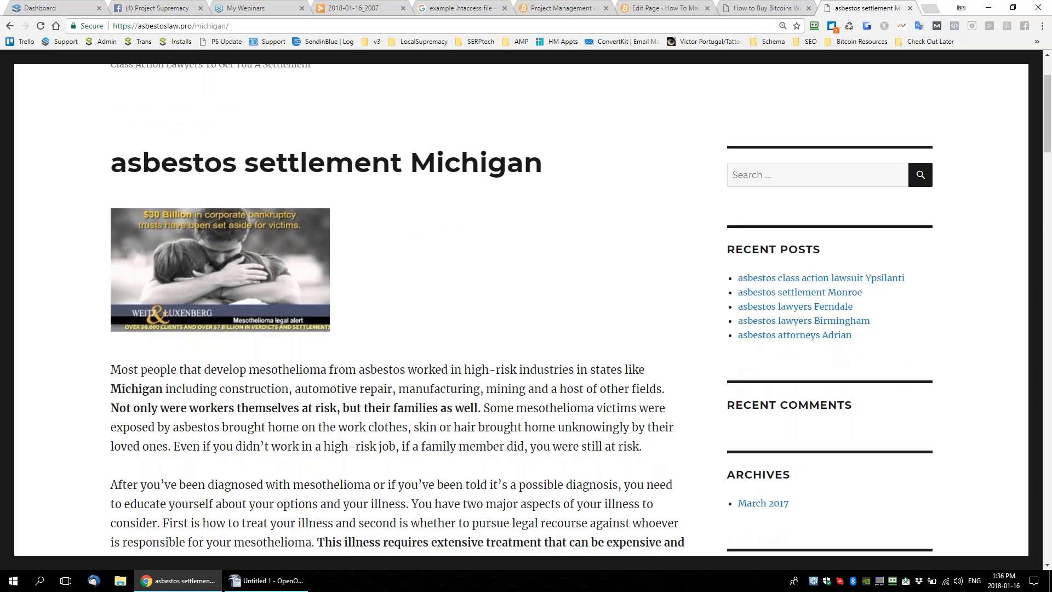
left_click(768, 10)
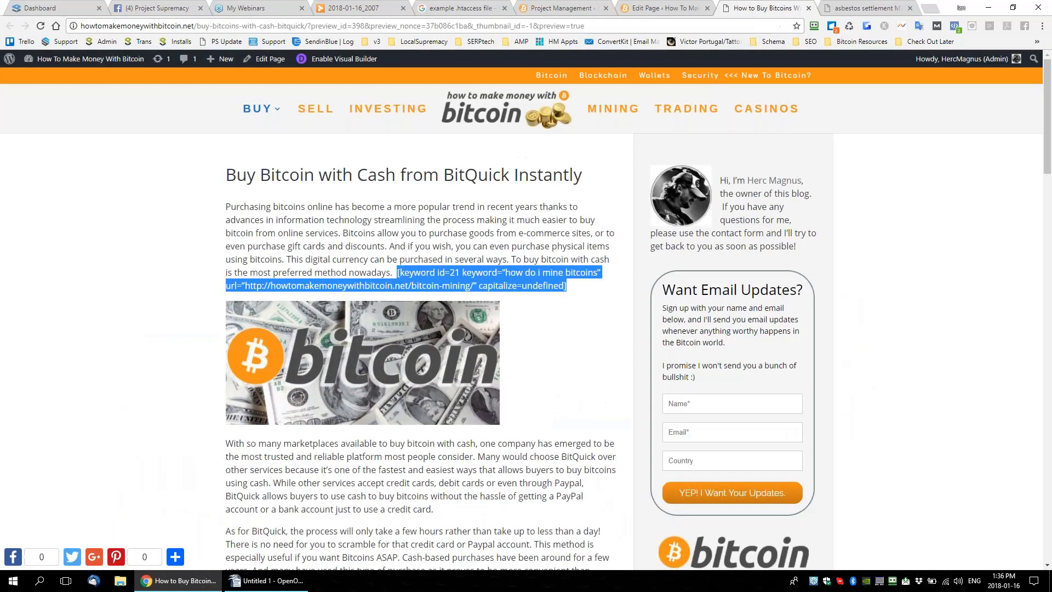
Go back to the asbestoslaw.pro results and highlight the Ohio result's rating line.
left_click(861, 8)
left_click(10, 26)
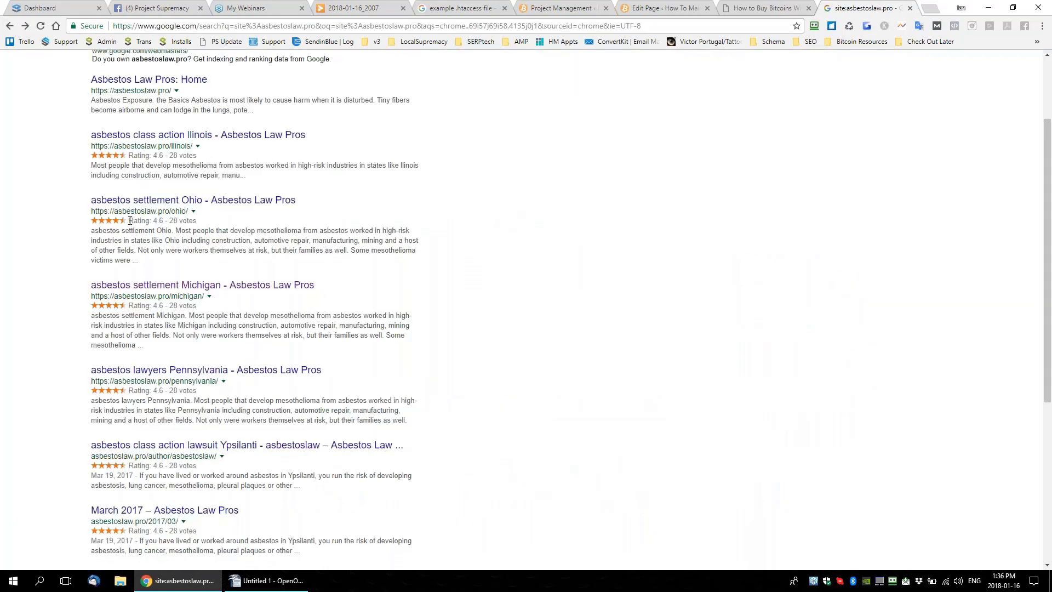
left_click_drag(129, 222, 198, 222)
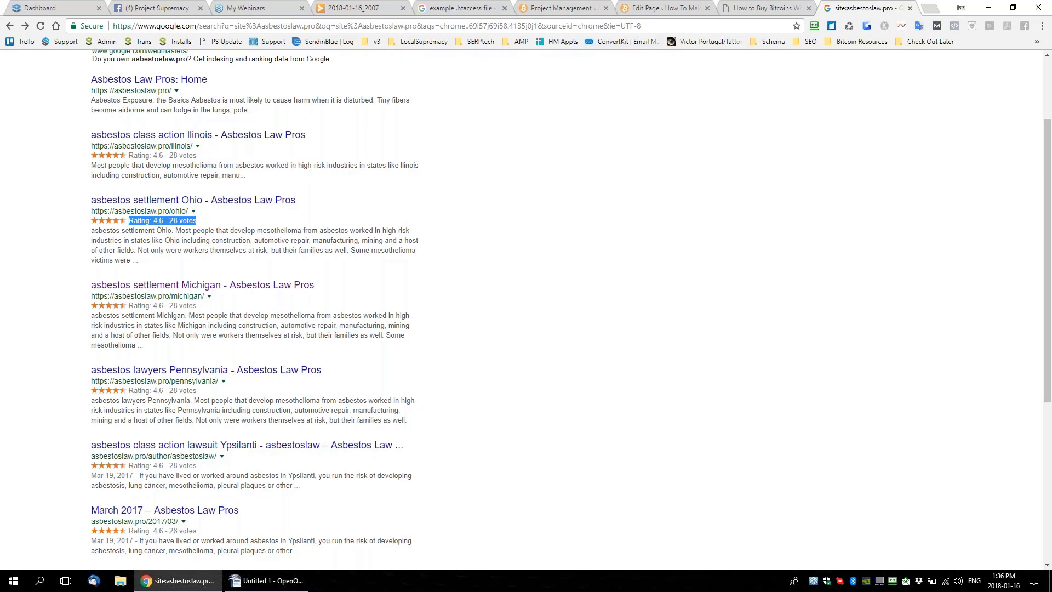
Reopen the asbestos settlement Michigan article and scroll to its mesothelioma text.
left_click(737, 9)
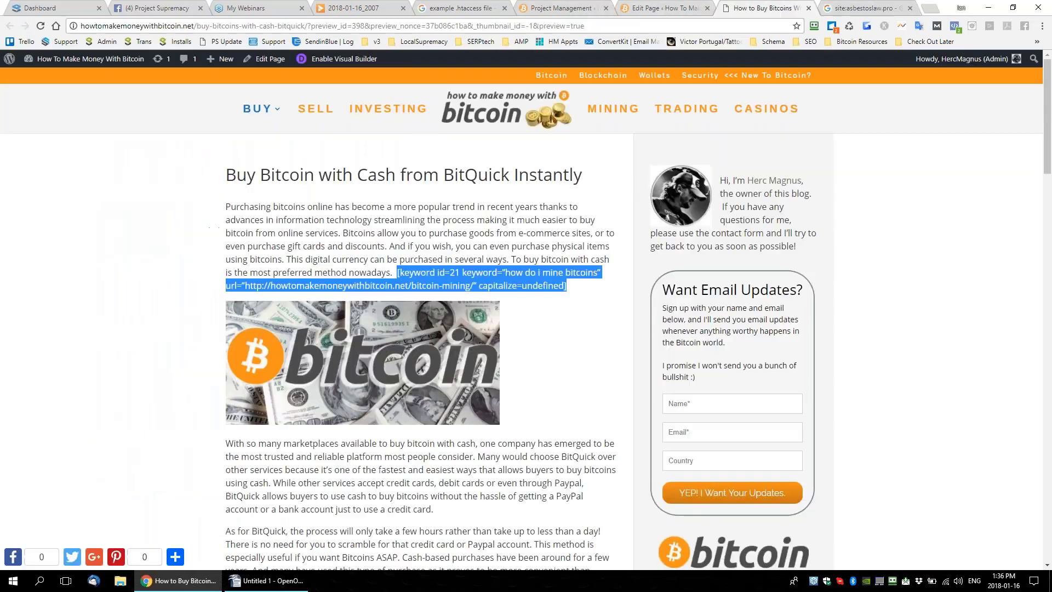
left_click(872, 9)
left_click(284, 285)
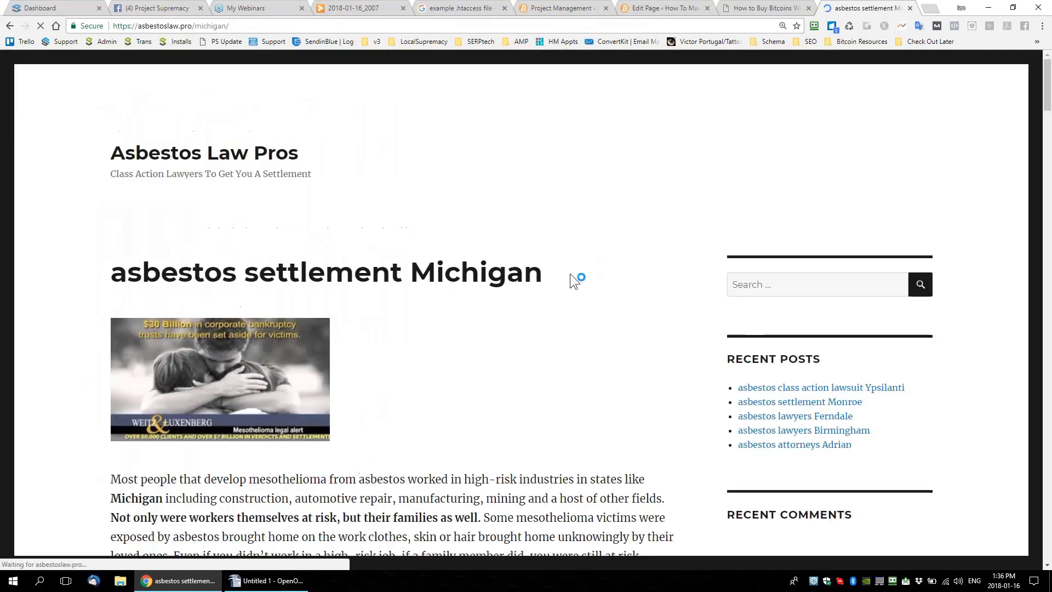
scroll(581, 280, "down", 2)
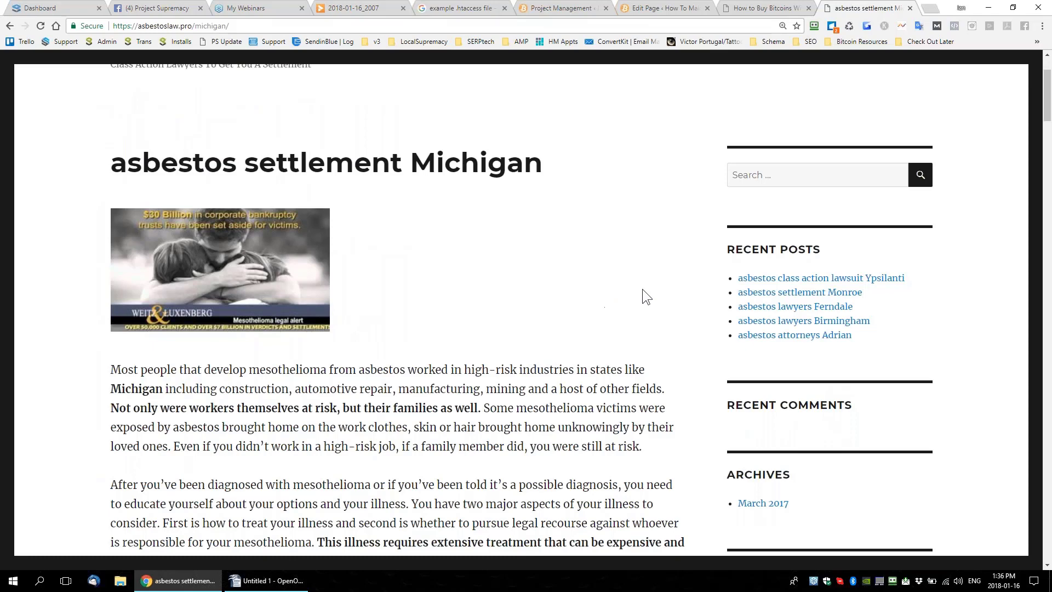
scroll(642, 289, "down", 2)
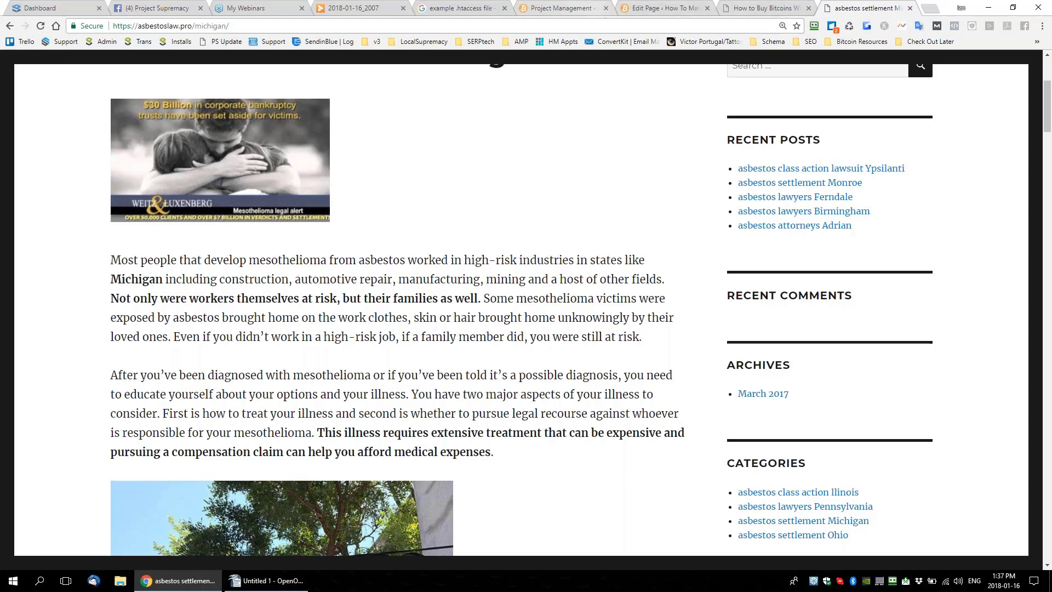
Search Google for 'bitclub network review', leaving the page editor.
left_click(581, 8)
left_click(640, 9)
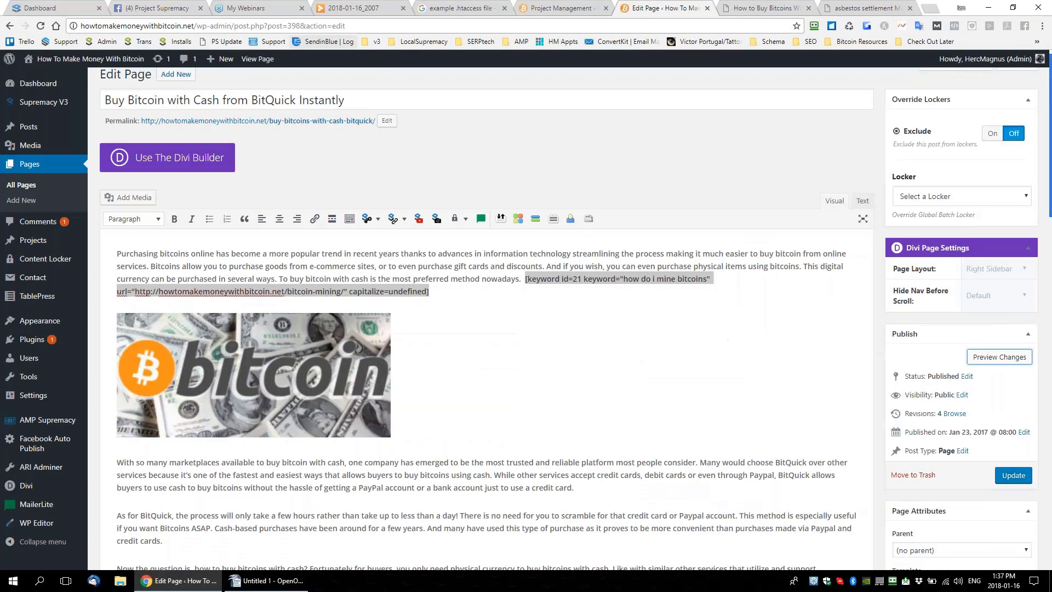
type("bitclub")
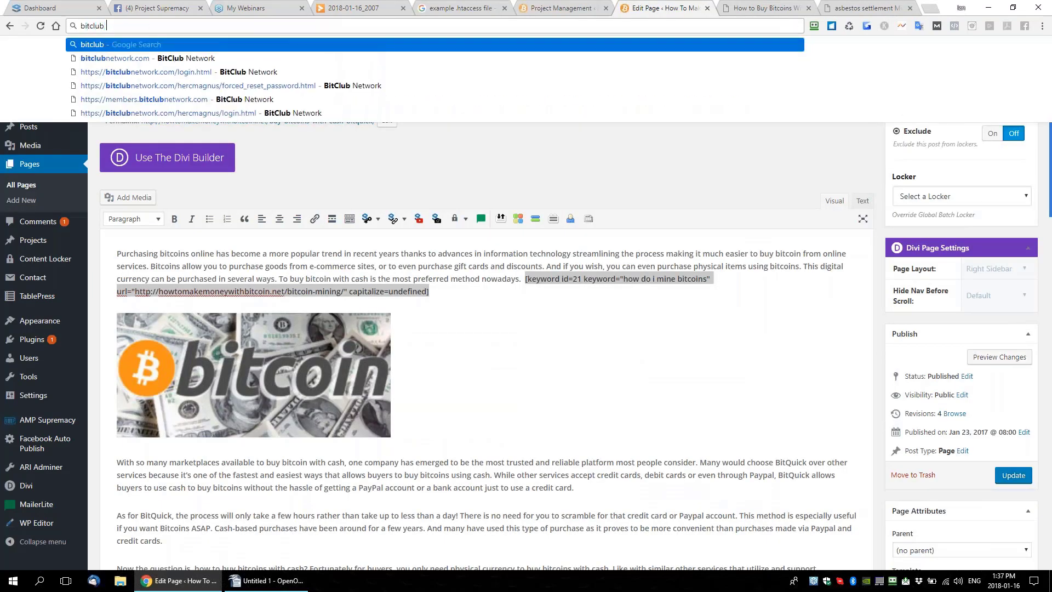
type(" network review")
key("Return")
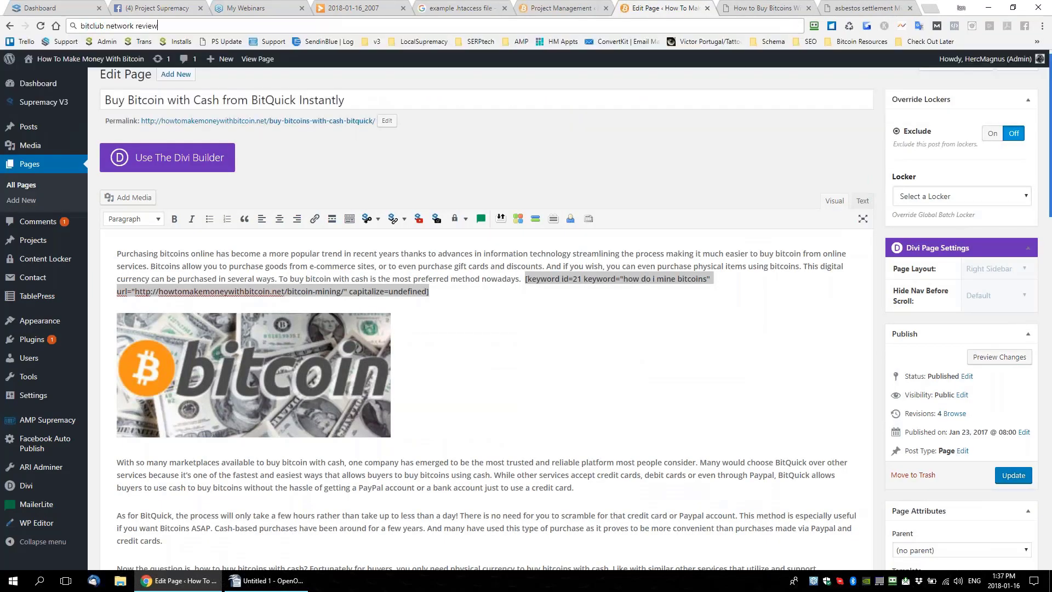
left_click(570, 85)
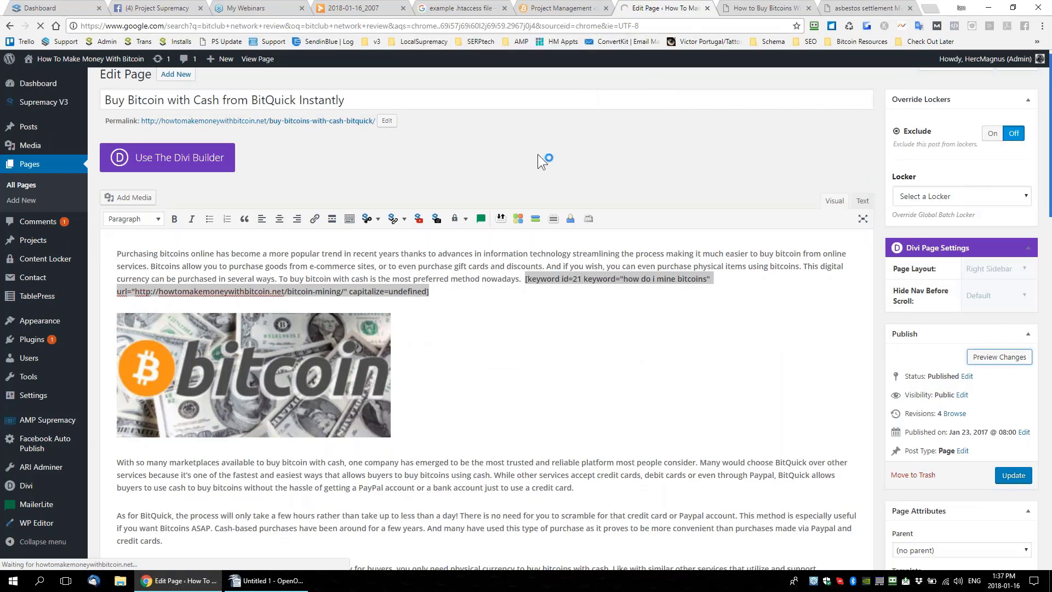
Highlight the Bitclub review's 4.8 rating and open the site's Bitclub Network Review result.
scroll(483, 233, "down", 2)
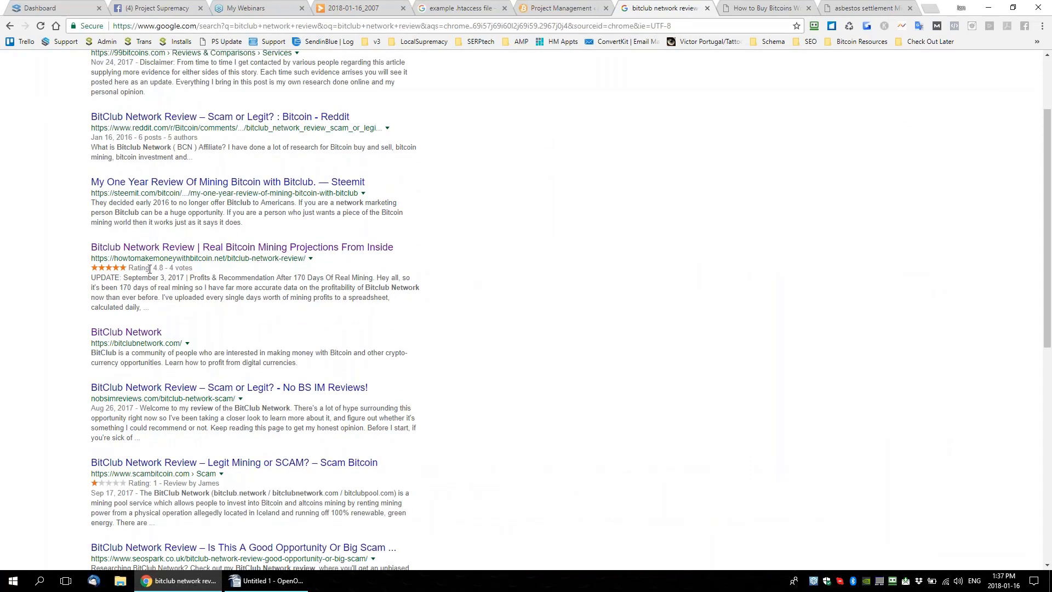
left_click_drag(155, 267, 198, 267)
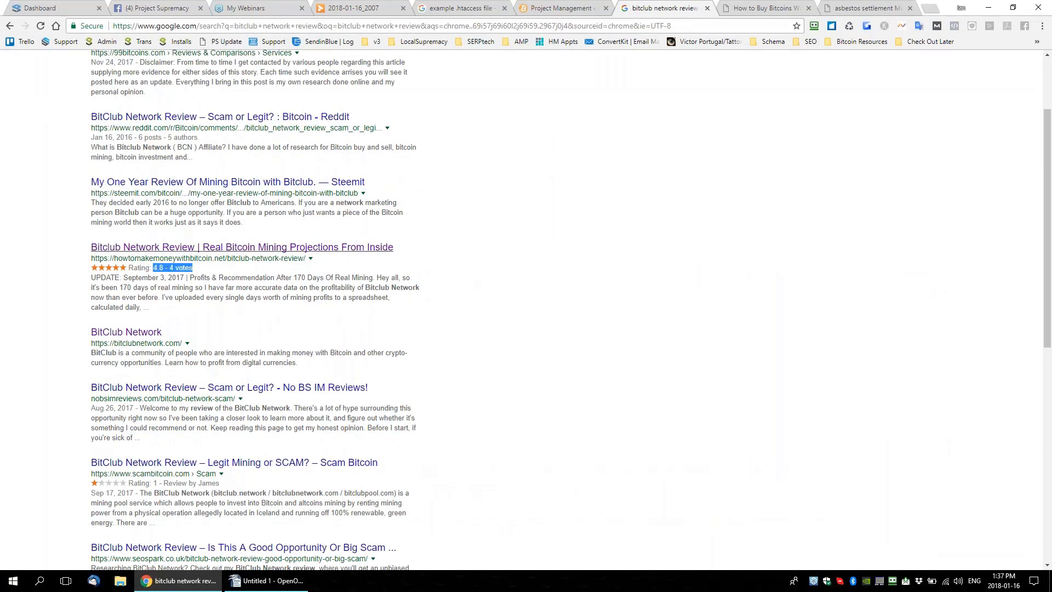
left_click(210, 252)
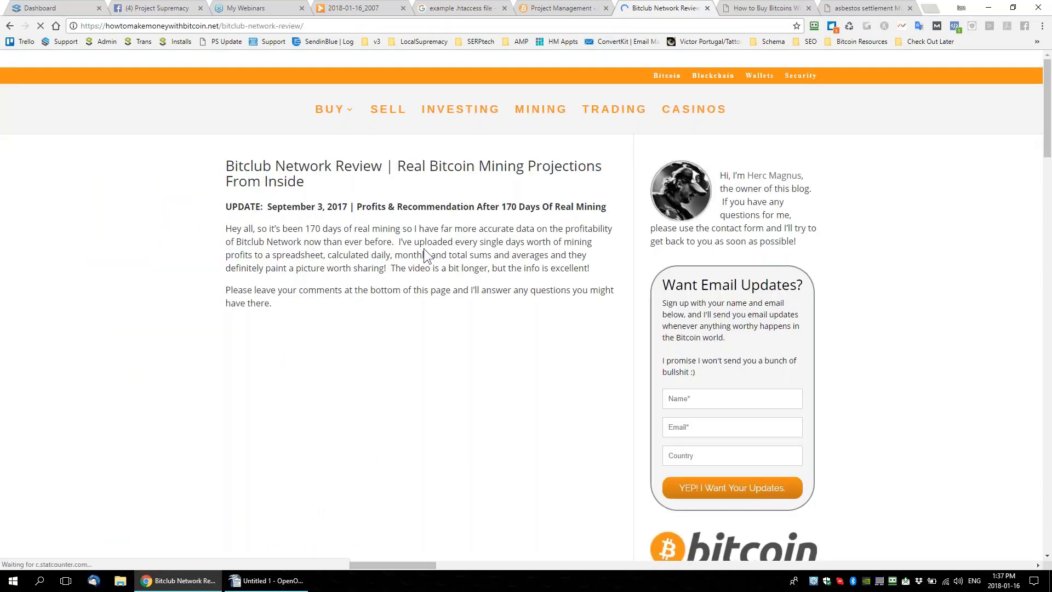
Scroll to the 4.8/5 reviews block, open and close the review form, and highlight a review.
scroll(425, 250, "down", 15)
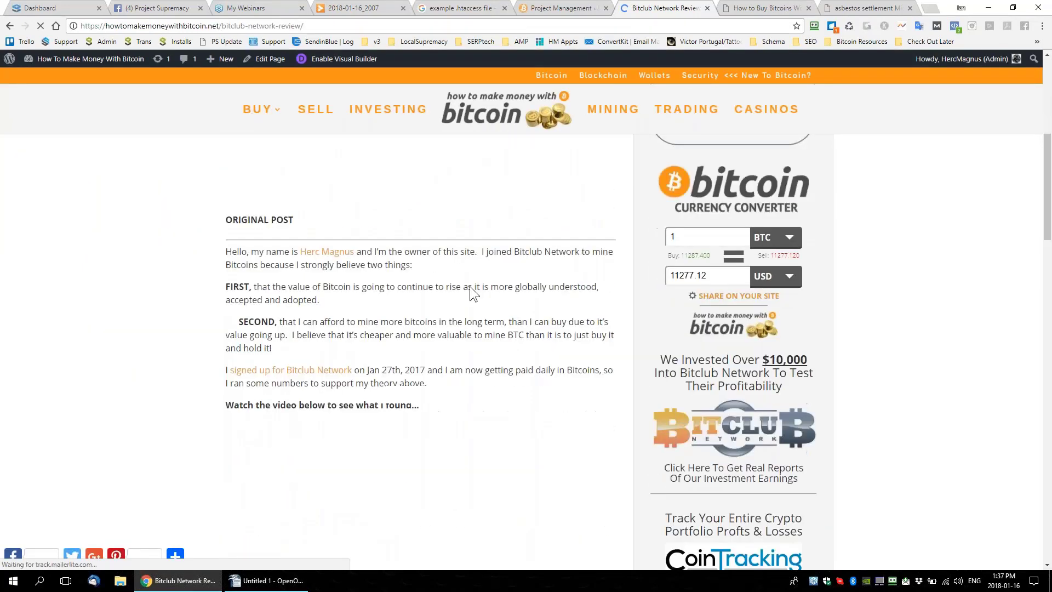
scroll(337, 281, "down", 5)
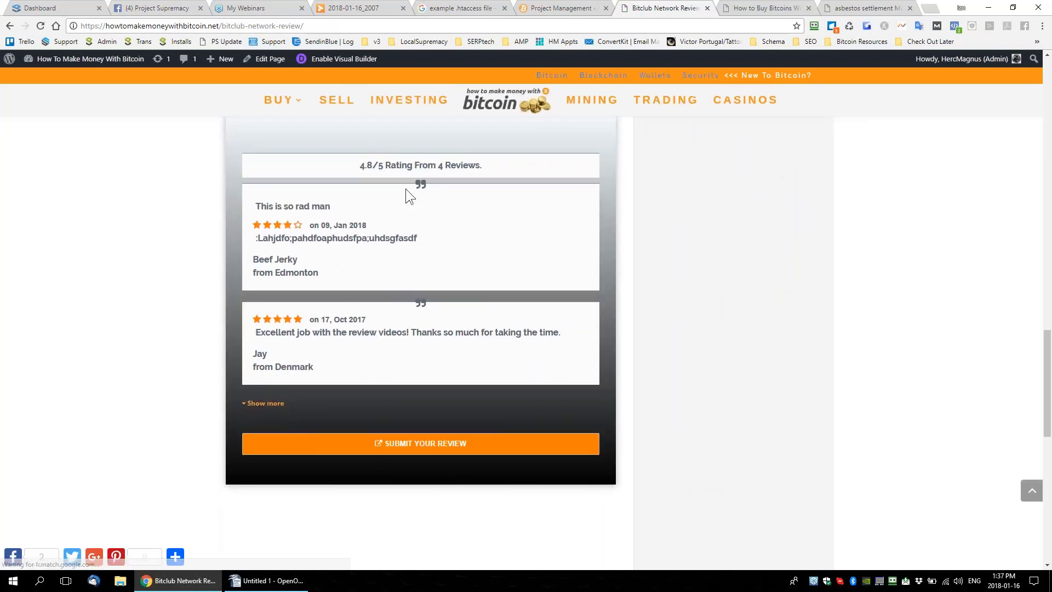
scroll(431, 443, "down", 1)
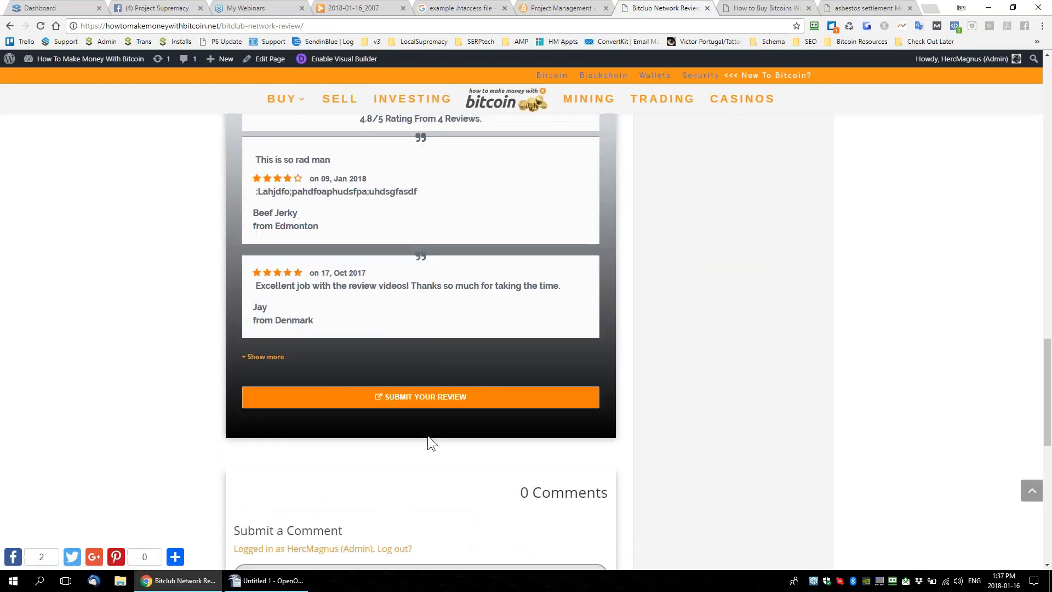
left_click(426, 407)
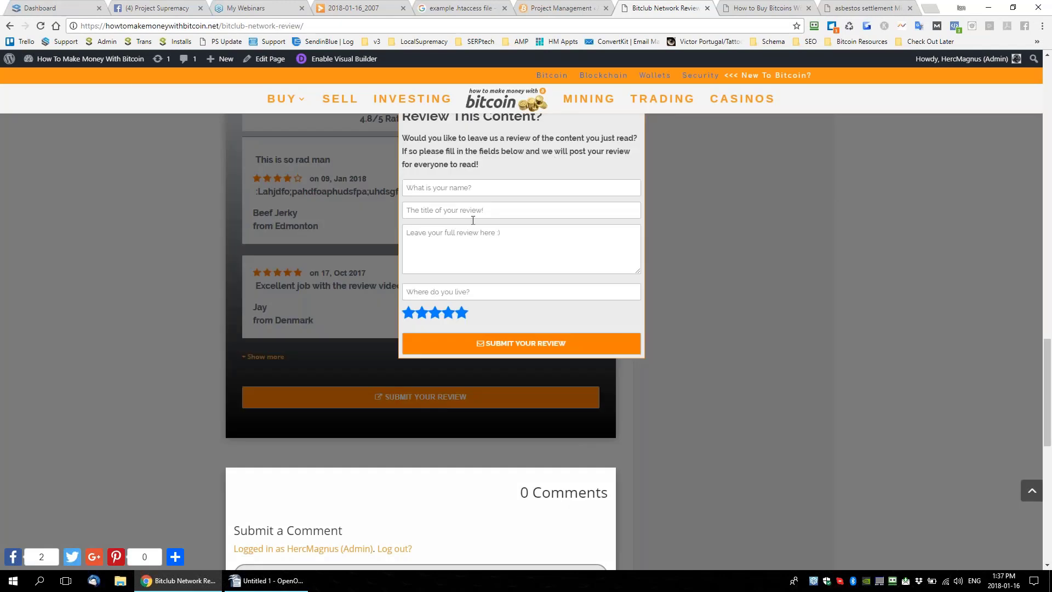
left_click(204, 289)
scroll(419, 329, "up", 2)
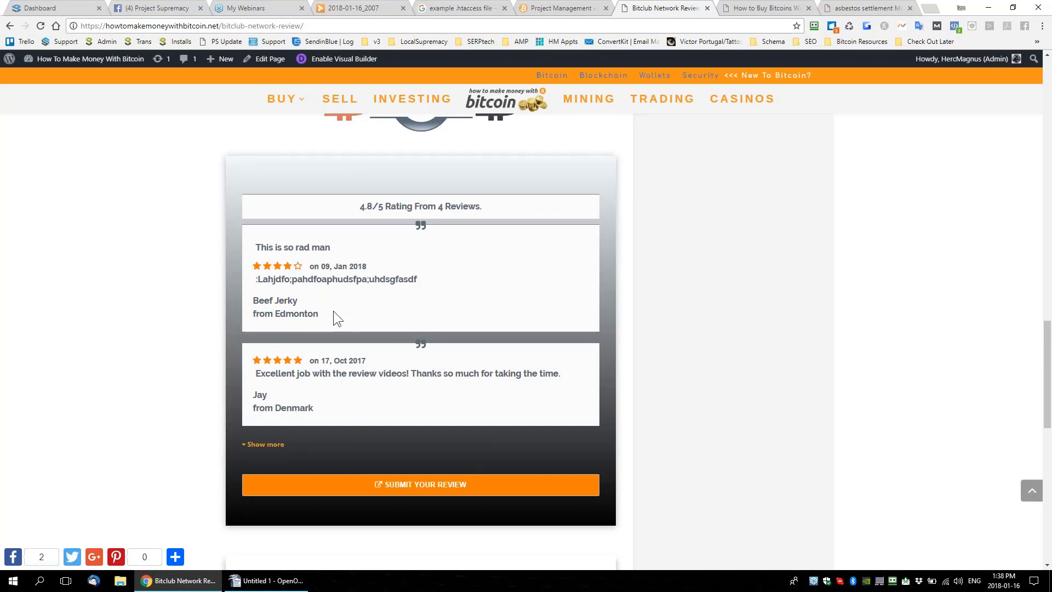
left_click_drag(257, 280, 438, 285)
left_click(437, 285)
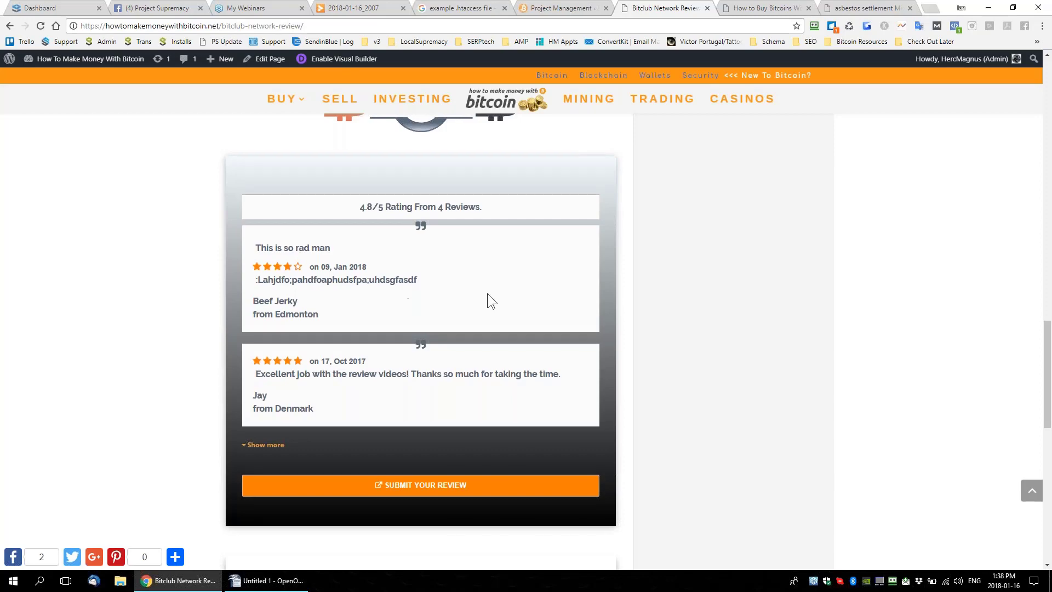
Scroll through the Bitclub Network Review post, then switch back to the Project Supremacy dashboard.
scroll(489, 301, "up", 5)
scroll(456, 348, "up", 9)
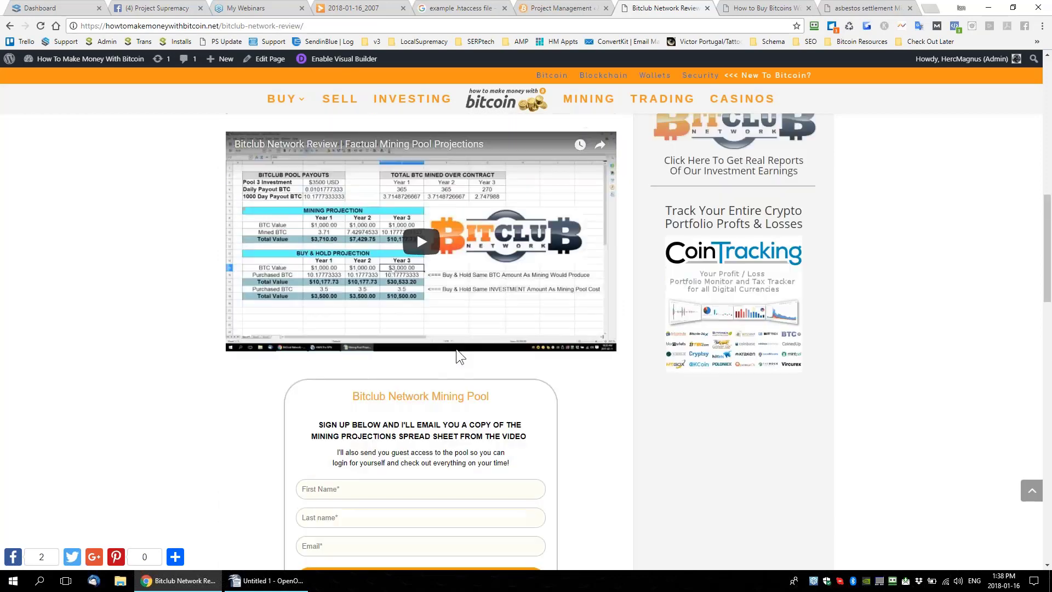
scroll(416, 383, "up", 8)
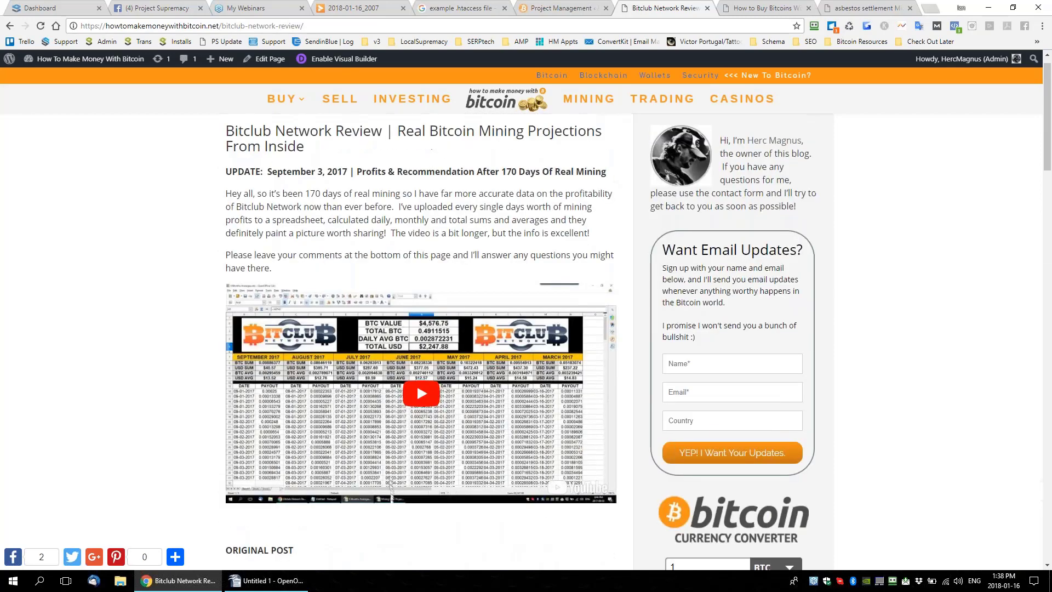
left_click_drag(226, 170, 271, 171)
scroll(437, 273, "down", 15)
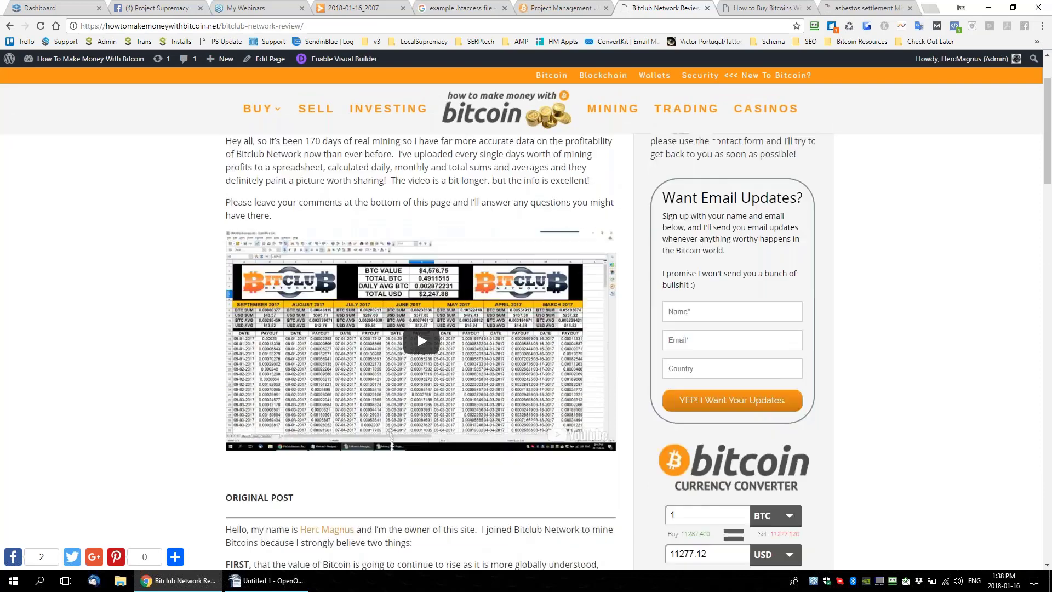
scroll(364, 380, "down", 4)
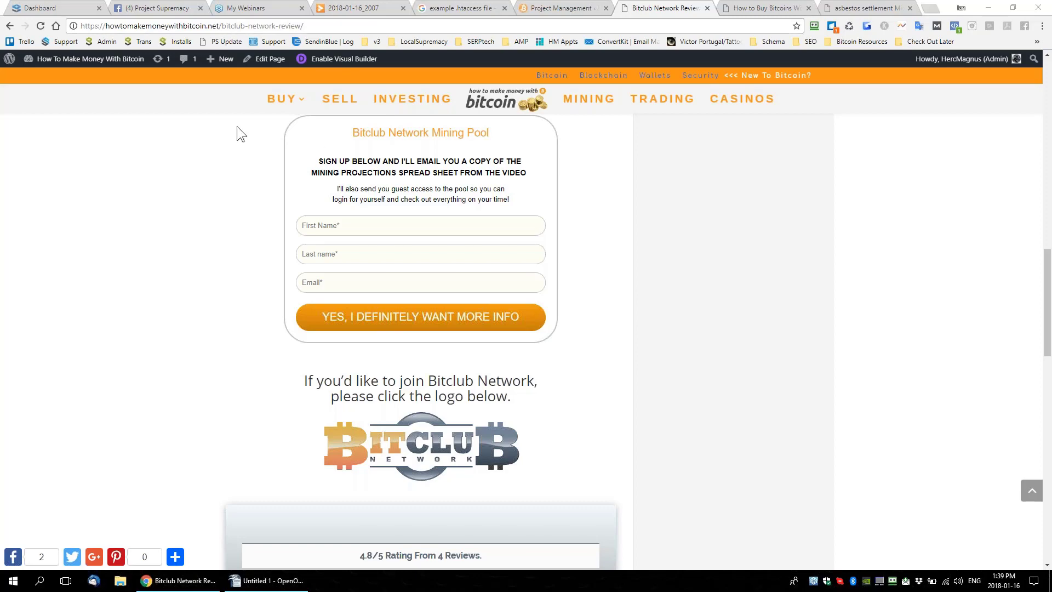
left_click(44, 9)
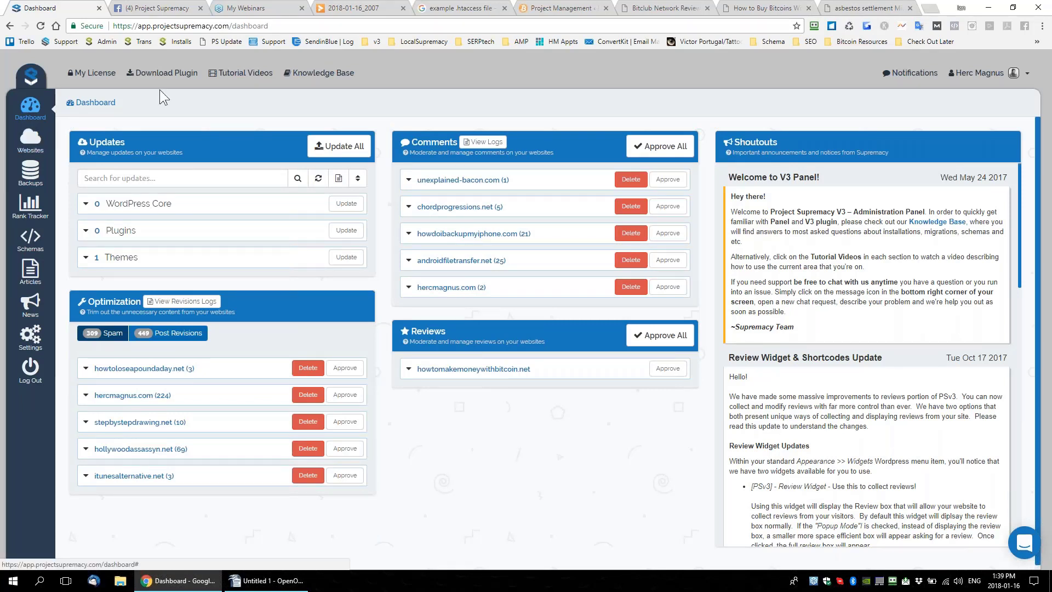
In the Schema Editor, load the asbestoslaw.pro LocalBusiness schema 'ALP HomePage'.
left_click(30, 239)
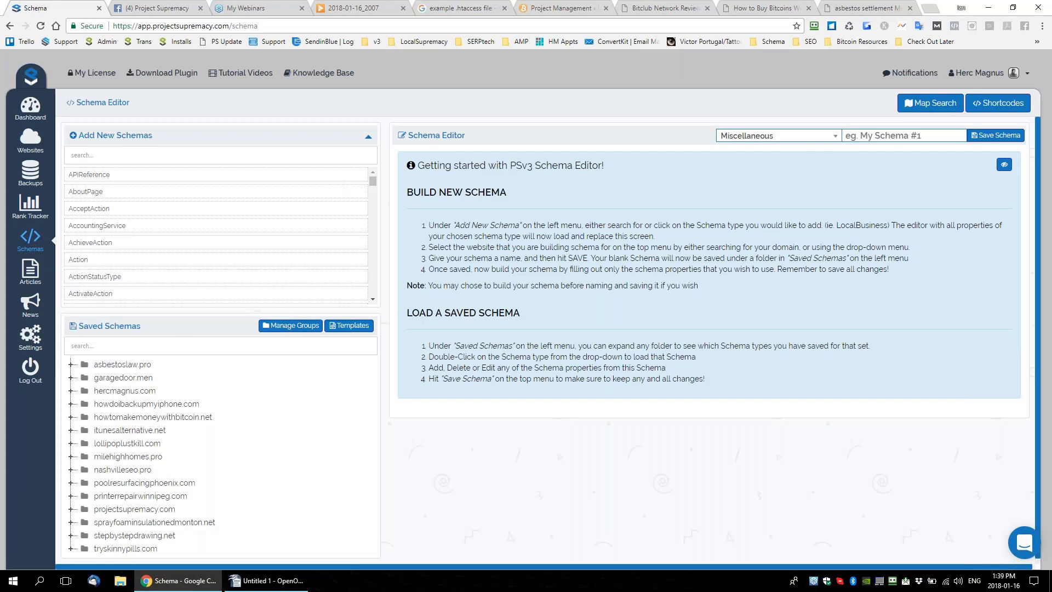
scroll(279, 416, "down", 1)
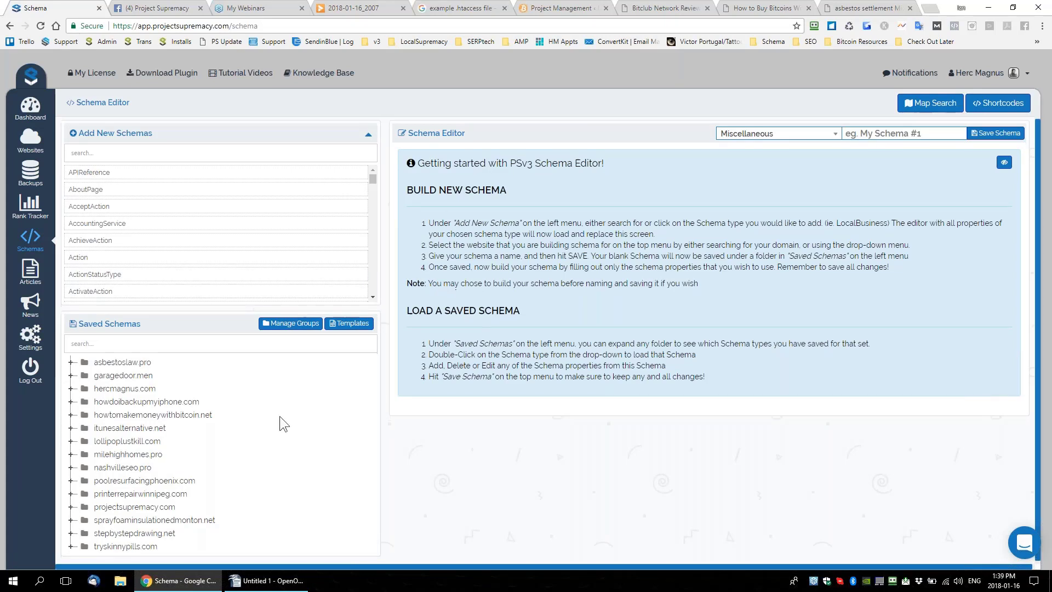
left_click(71, 362)
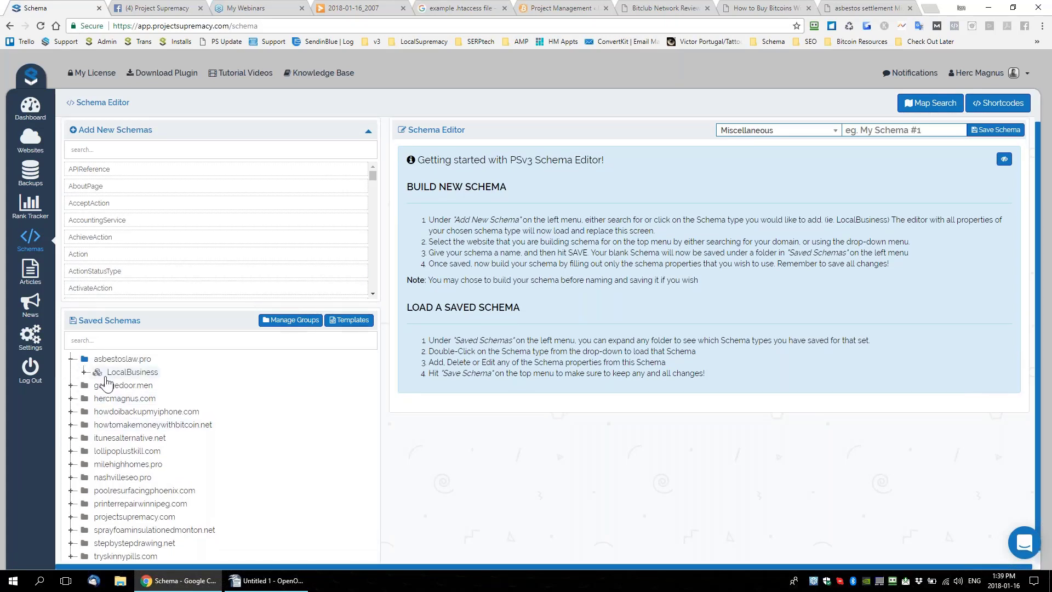
left_click(100, 373)
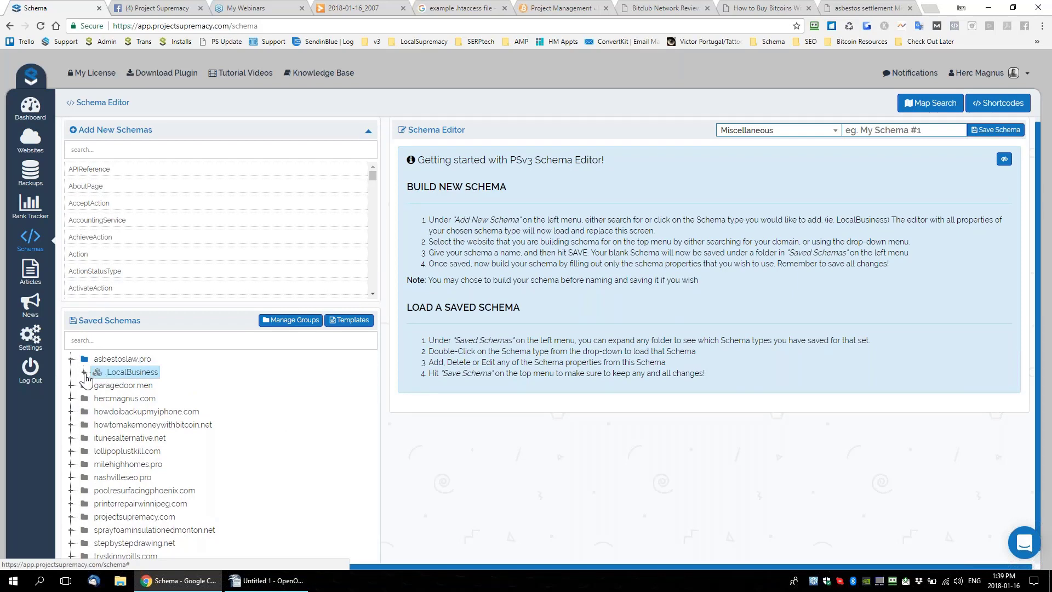
left_click(85, 374)
double_click(126, 385)
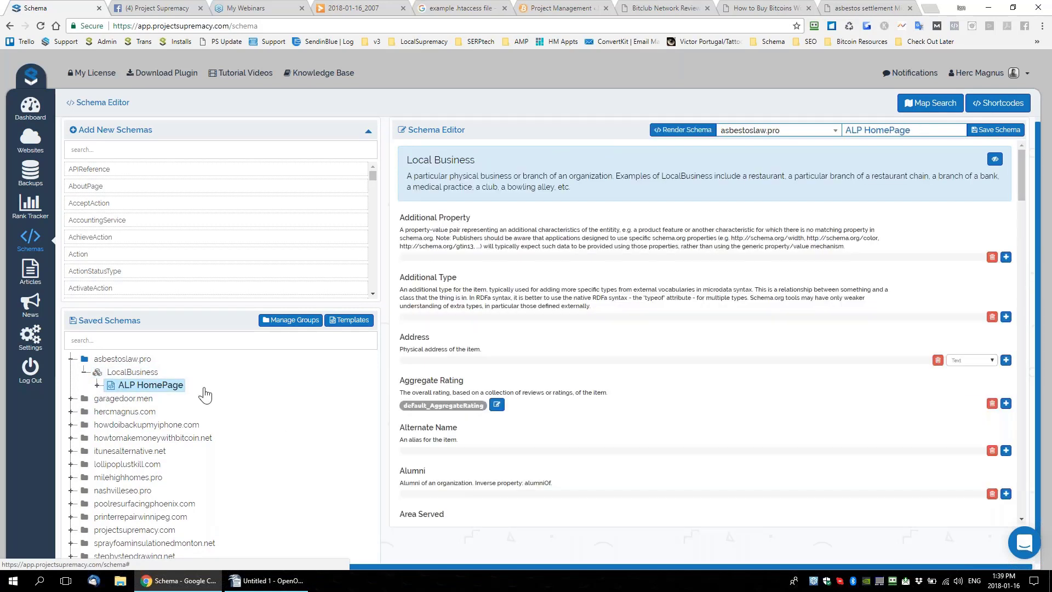
Render the ALP HomePage schema and select its JSON-LD code.
left_click(684, 129)
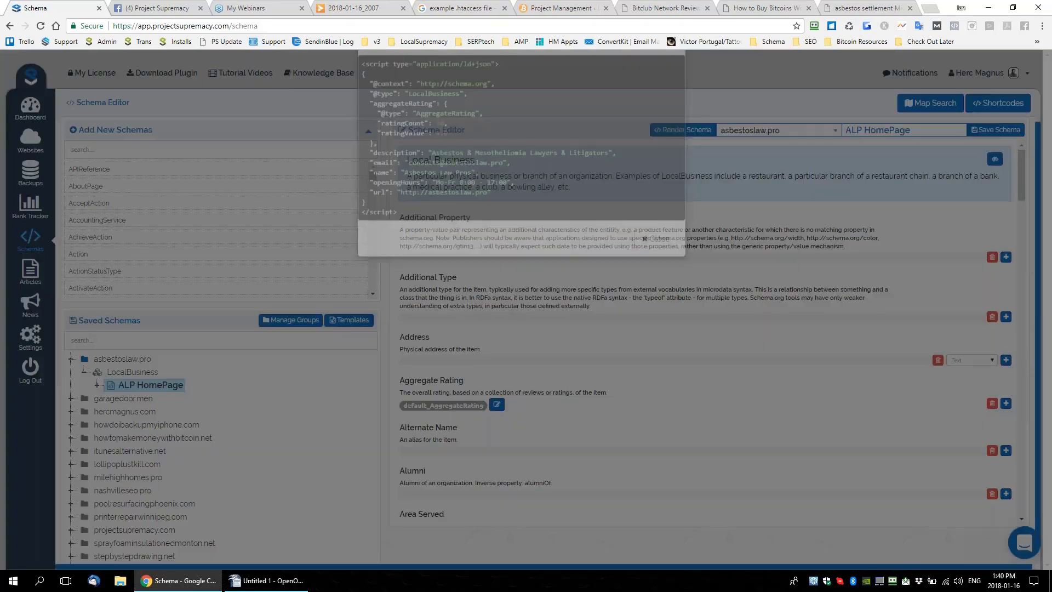
left_click_drag(407, 259, 323, 102)
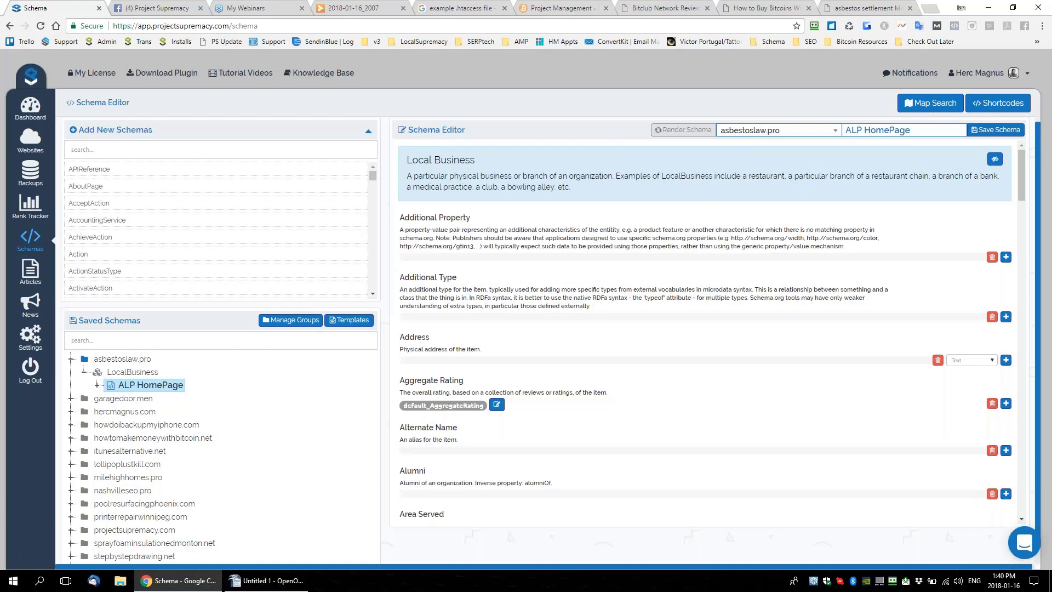
left_click(684, 130)
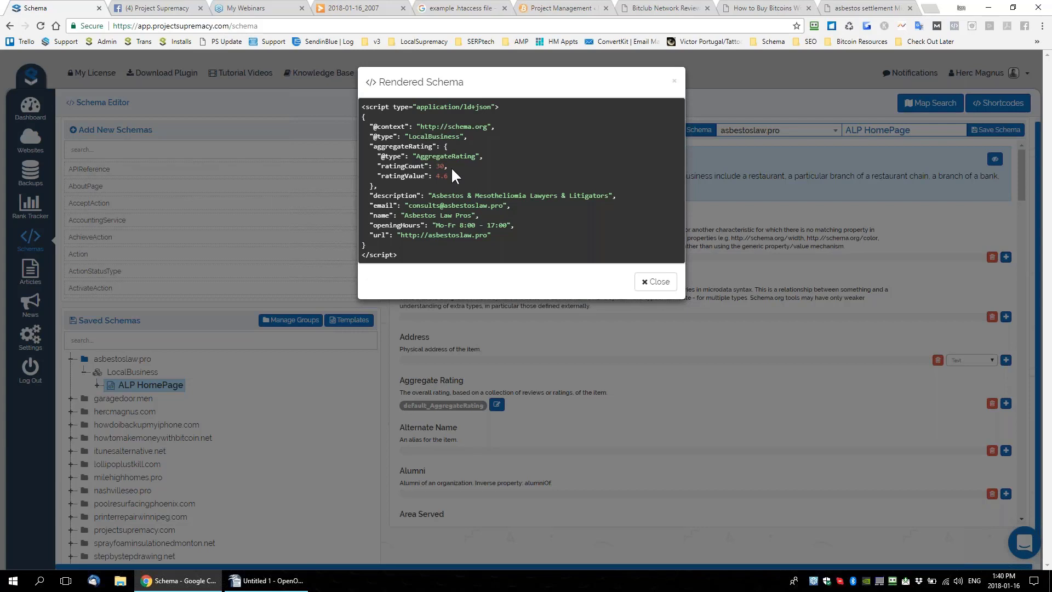
Select the rendered JSON-LD code up to its closing brace, then close the preview.
left_click_drag(362, 105, 430, 250)
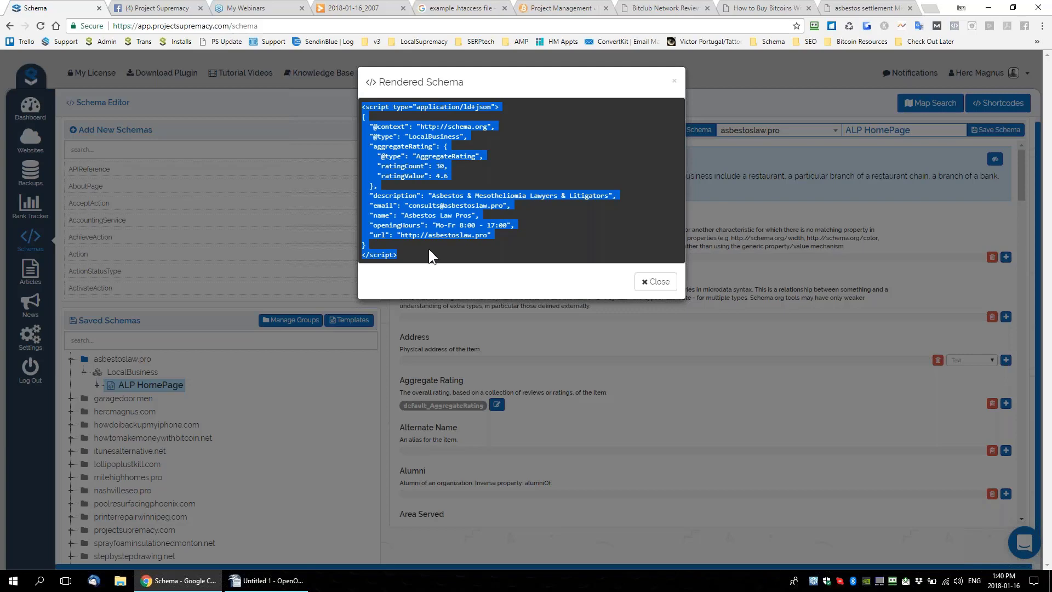
left_click_drag(429, 249, 366, 245)
left_click(660, 282)
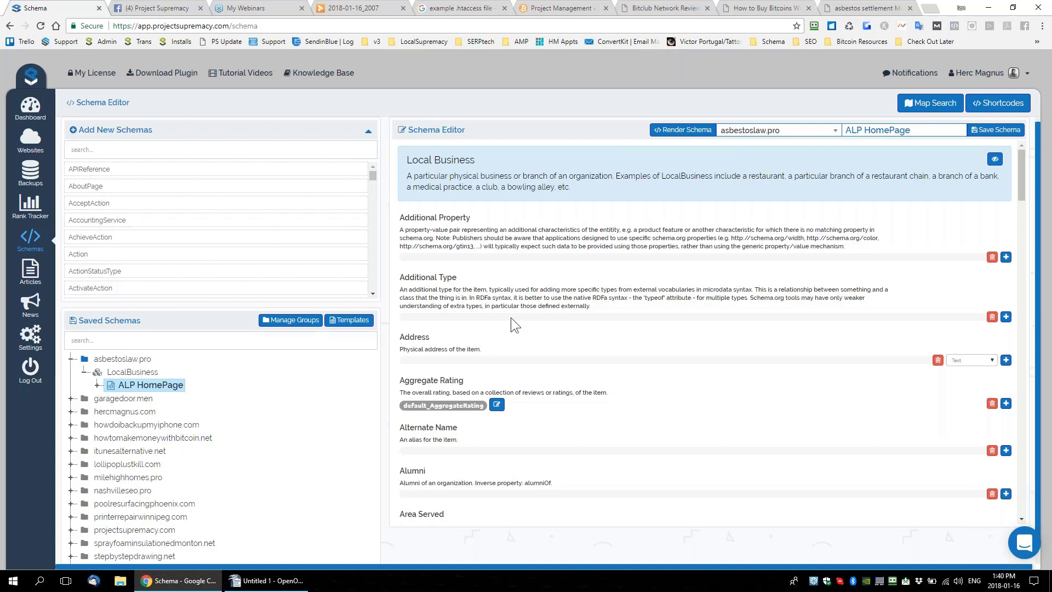
Find howtomakemoneywithbitcoin.net under Websites, check its Schemas tab, then return to the Schema Editor.
left_click(24, 142)
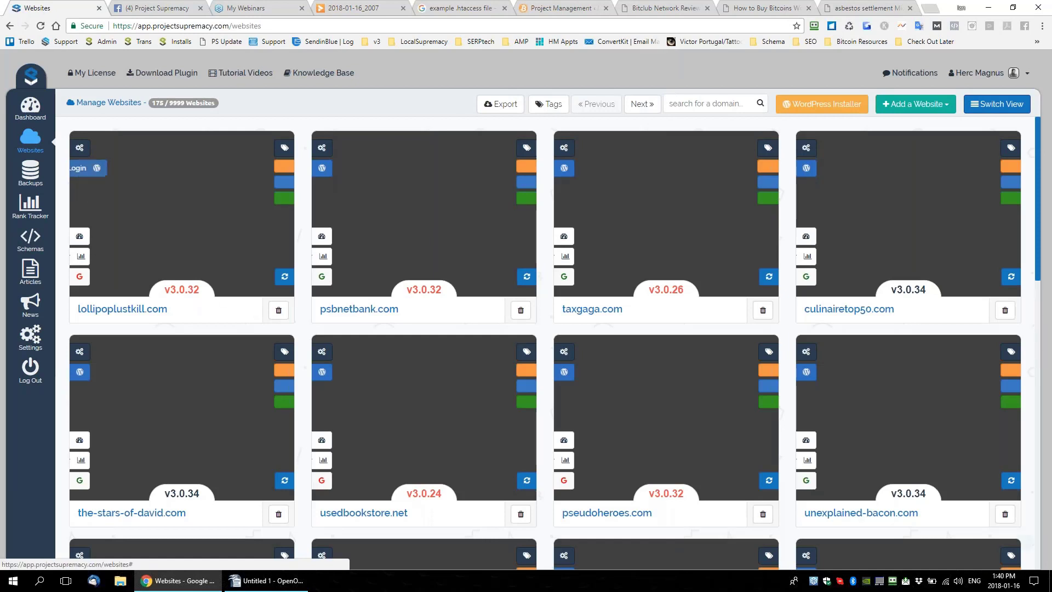
left_click(689, 102)
type("h")
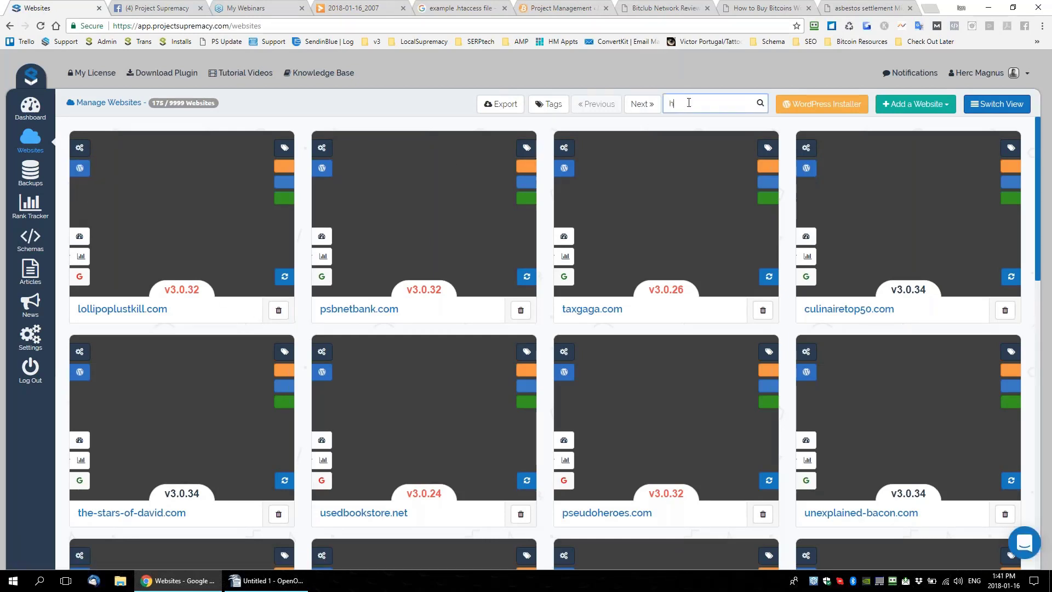
type("owtomake")
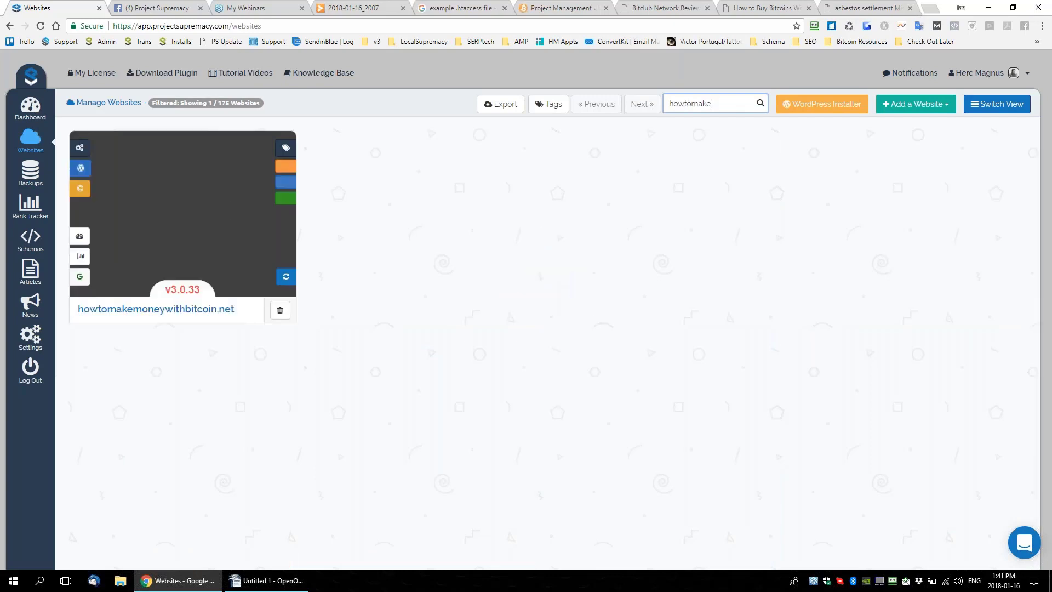
left_click(96, 148)
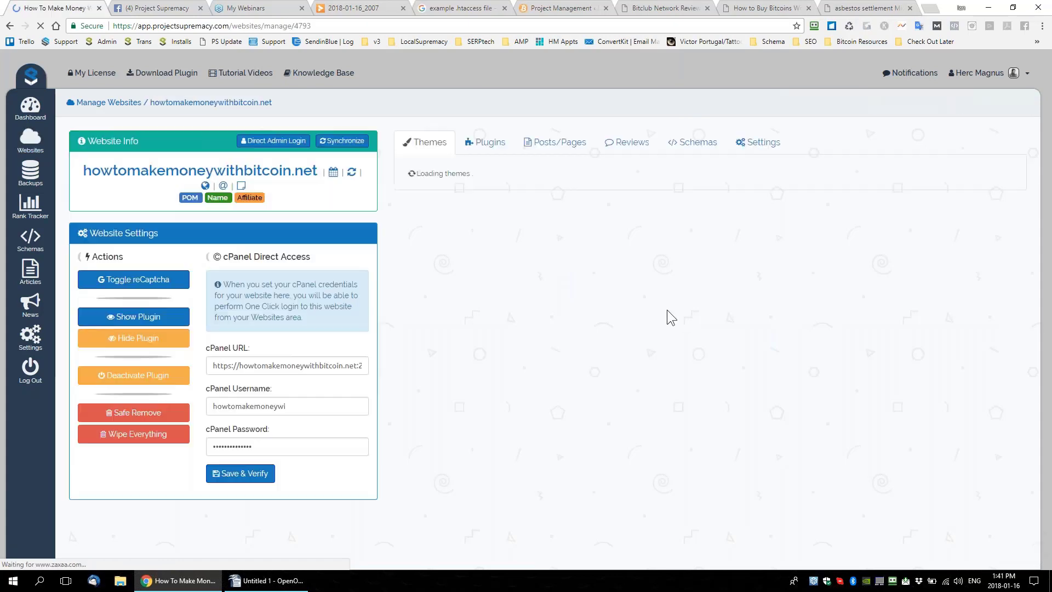
left_click(677, 143)
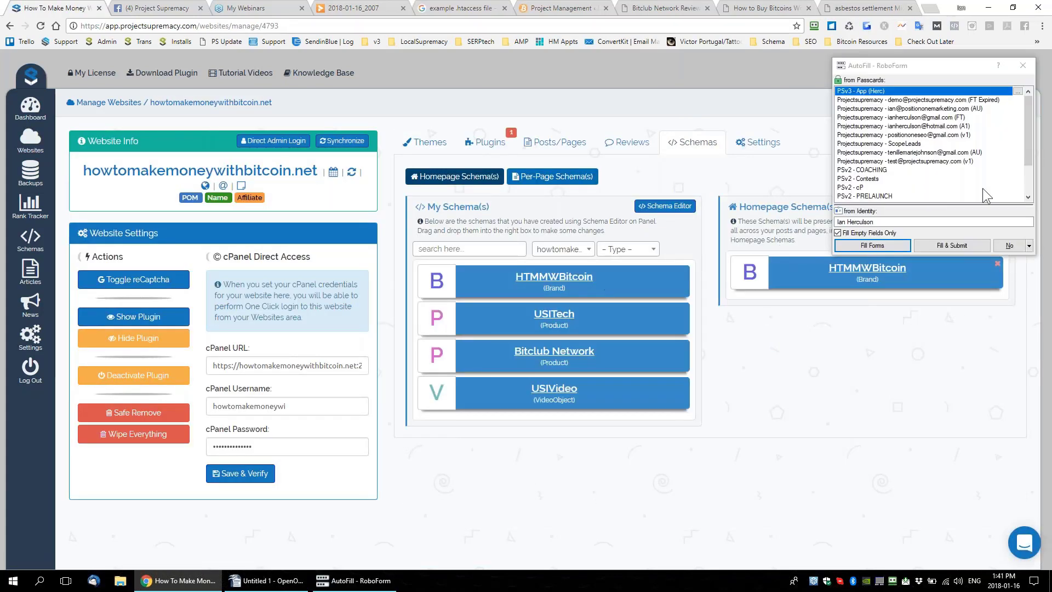
left_click(1010, 246)
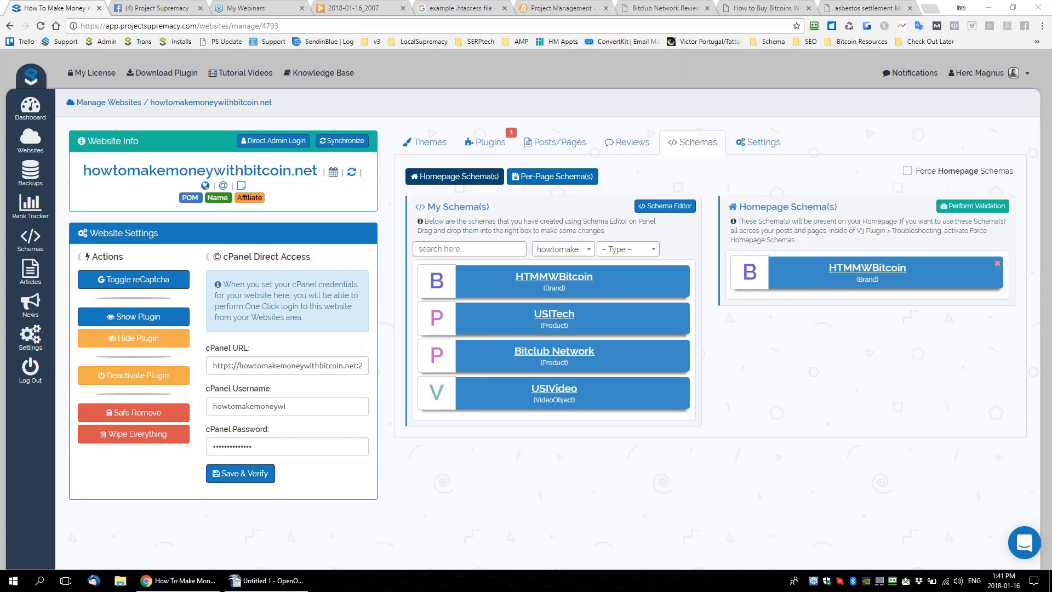
left_click(31, 240)
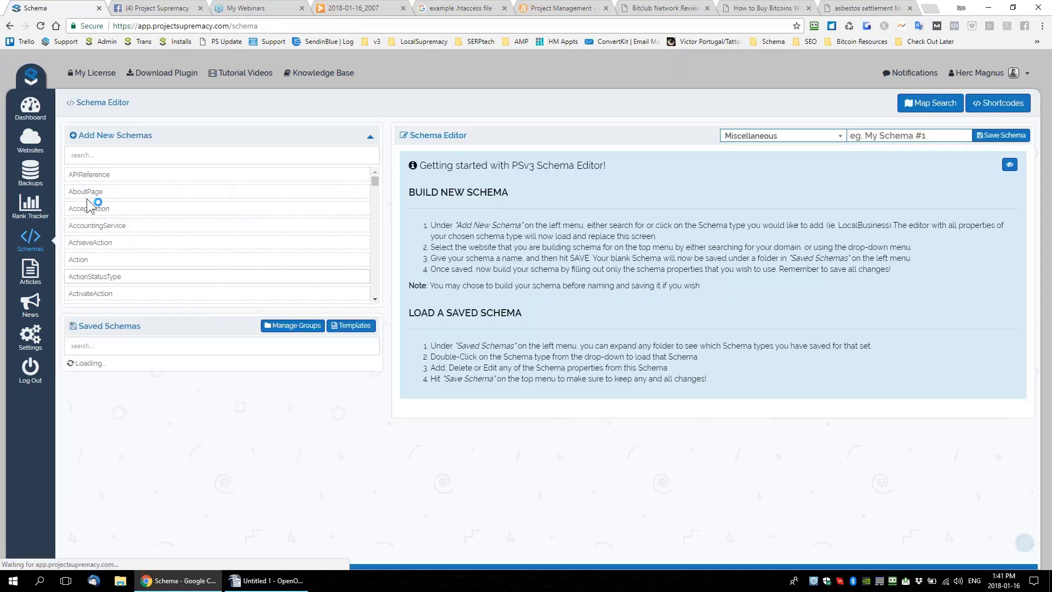
Expand asbestoslaw.pro > LocalBusiness > ALP HomePage and duplicate the LocalBusiness schema.
left_click(72, 365)
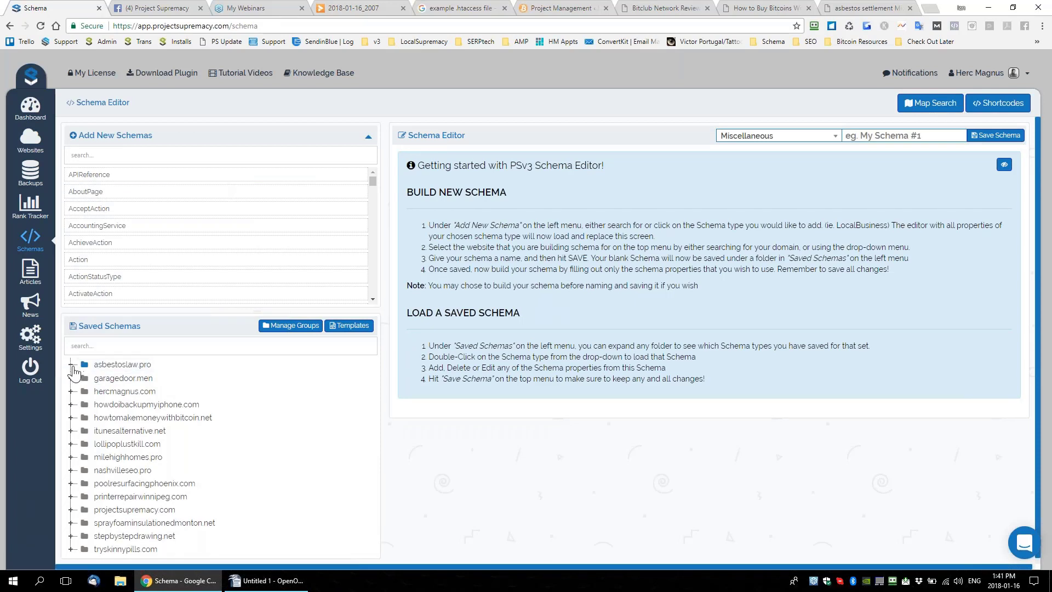
left_click(84, 377)
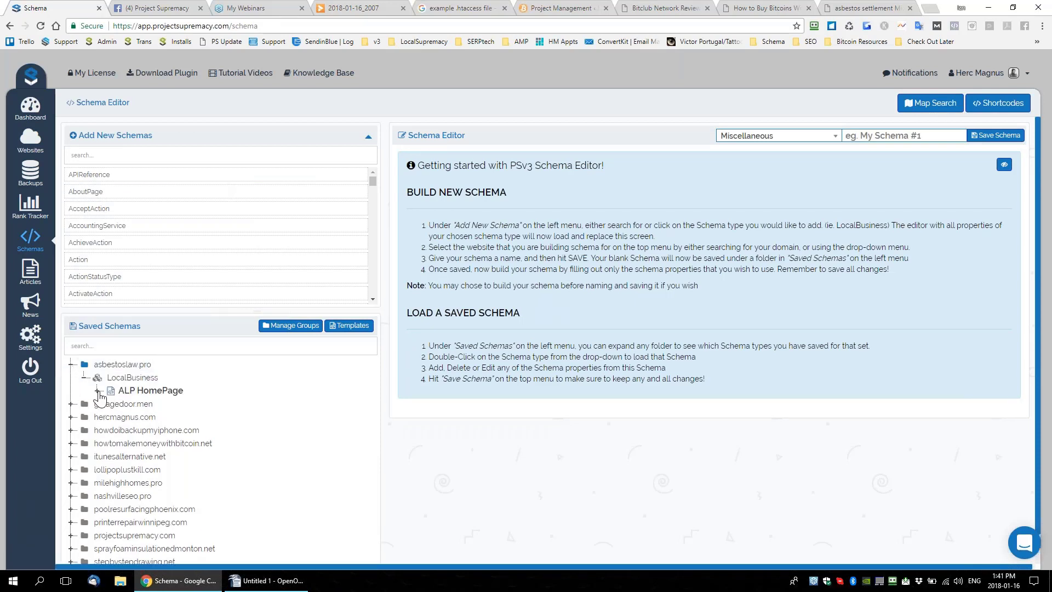
left_click(97, 390)
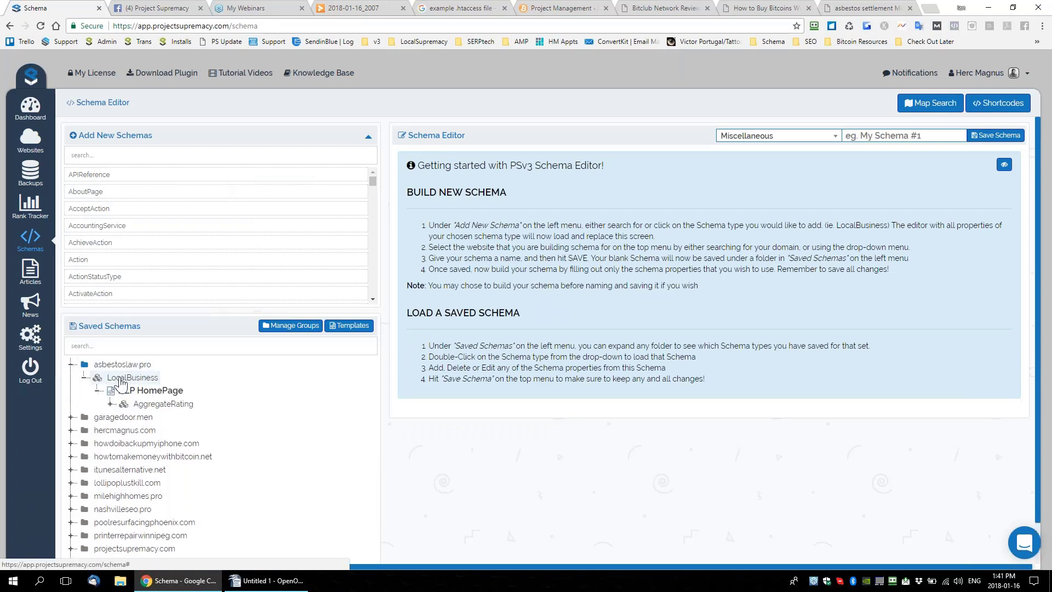
right_click(120, 382)
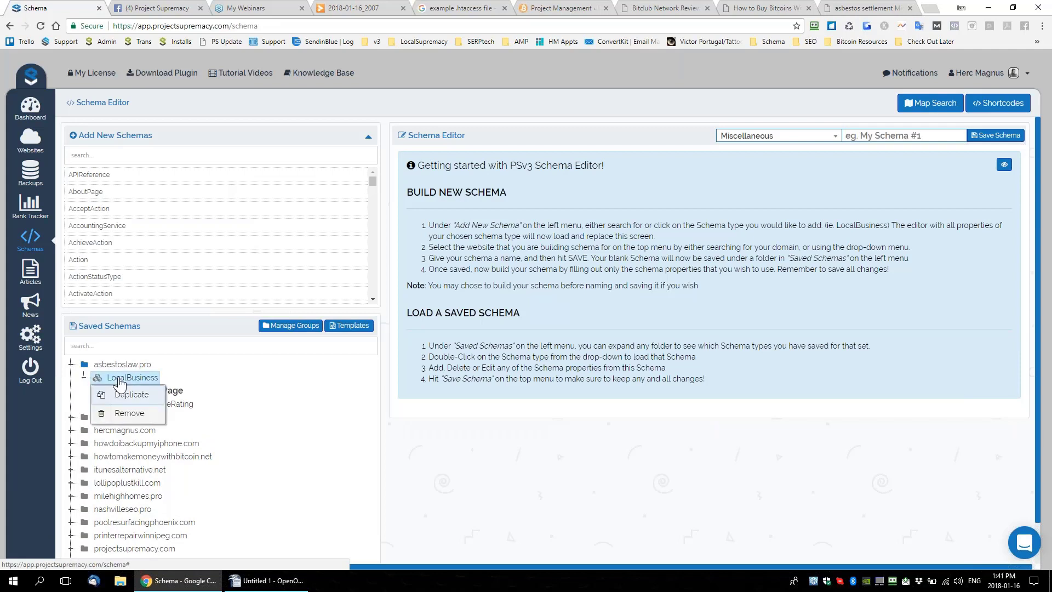
left_click(134, 403)
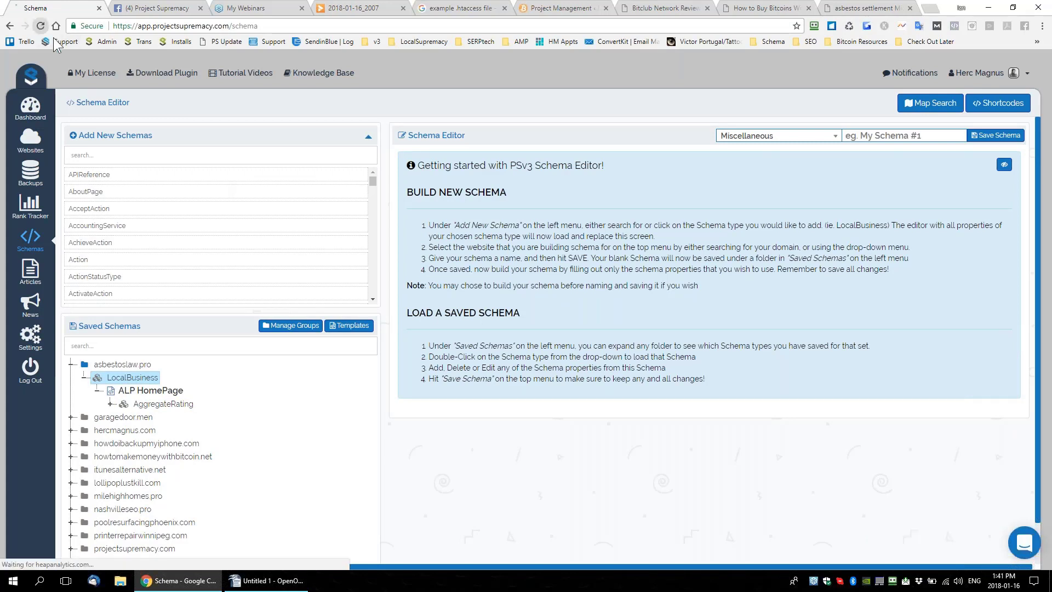
Reload the Schema Editor, re-expand the LocalBusiness tree, and bring up its Duplicate/Remove options.
left_click(41, 26)
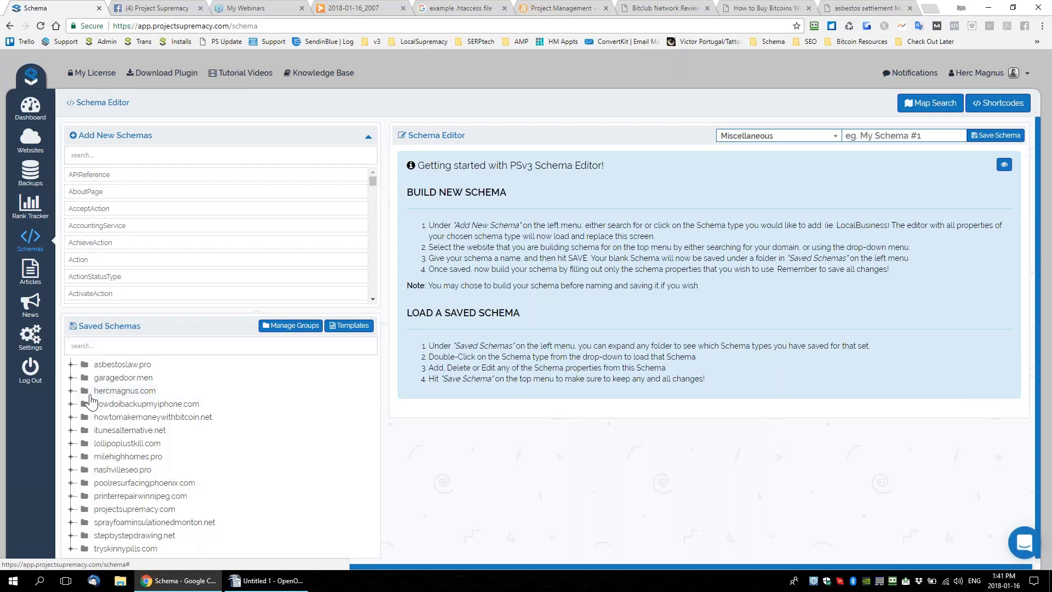
left_click(71, 364)
left_click(84, 378)
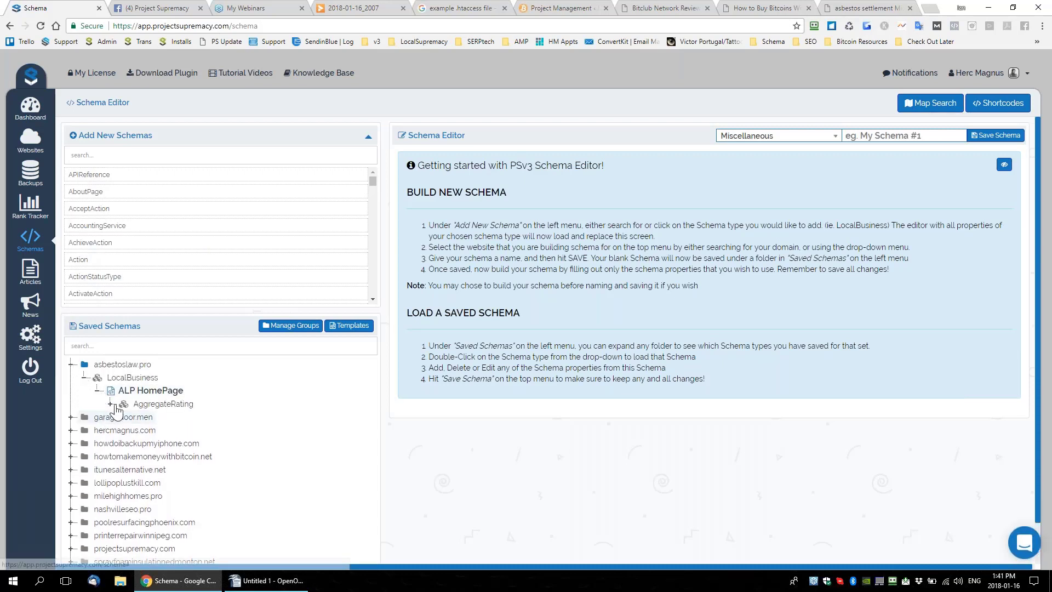
left_click(112, 406)
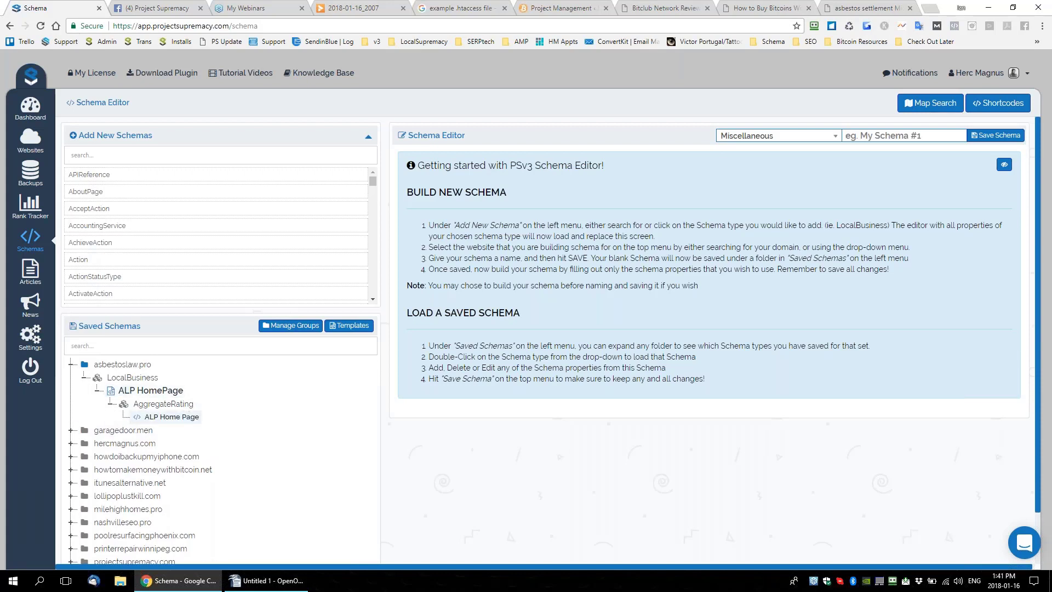
left_click(132, 380)
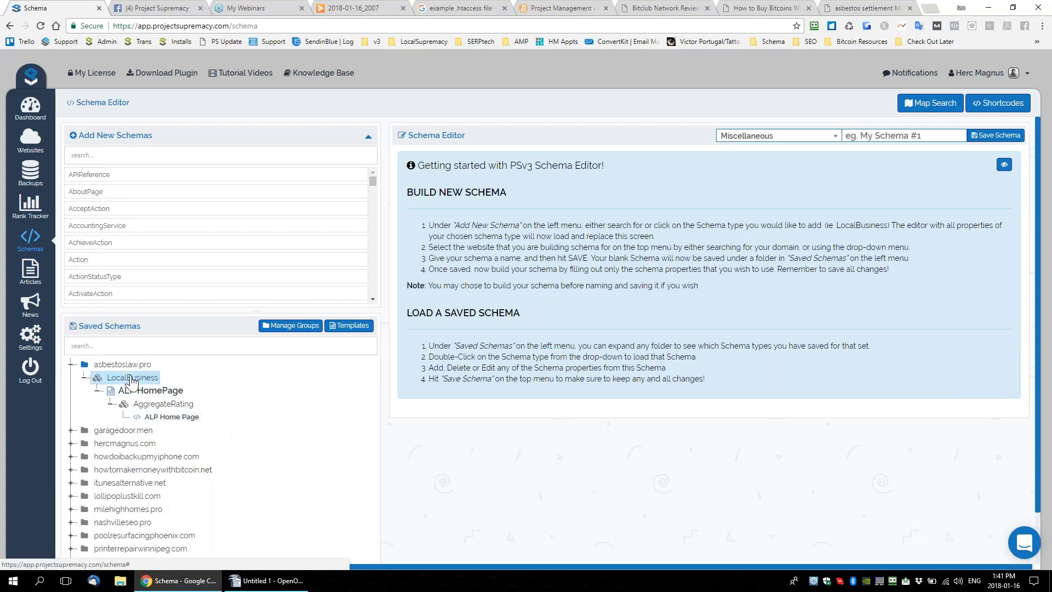
right_click(131, 379)
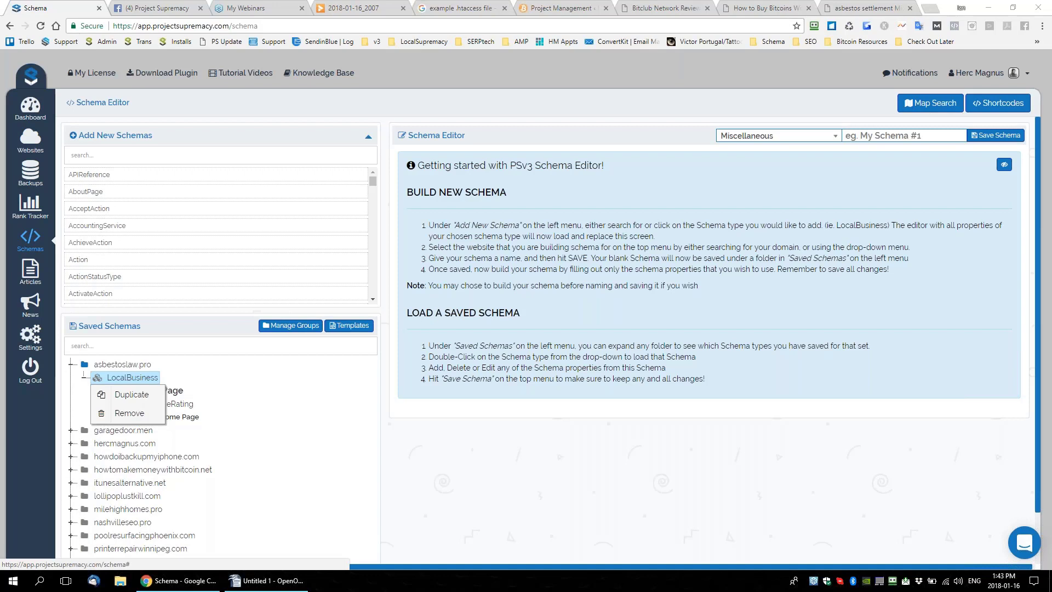
Load v3.projectsupremacy.com in the tab that held the Screencast video.
left_click(340, 8)
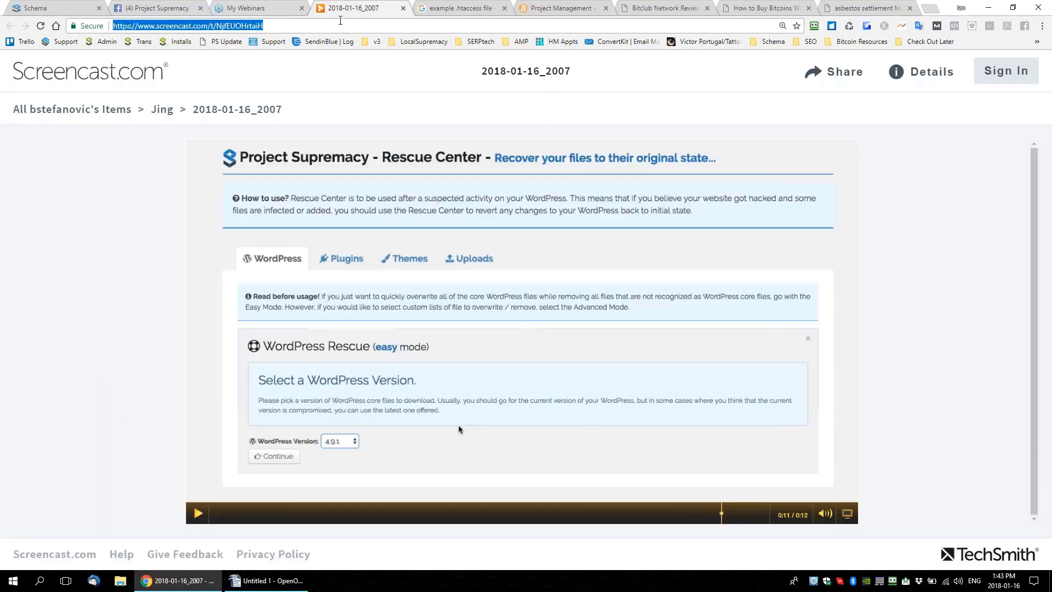
type("v3.[proj")
key("BackSpace")
key("BackSpace")
key("BackSpace")
key("BackSpace")
key("BackSpace")
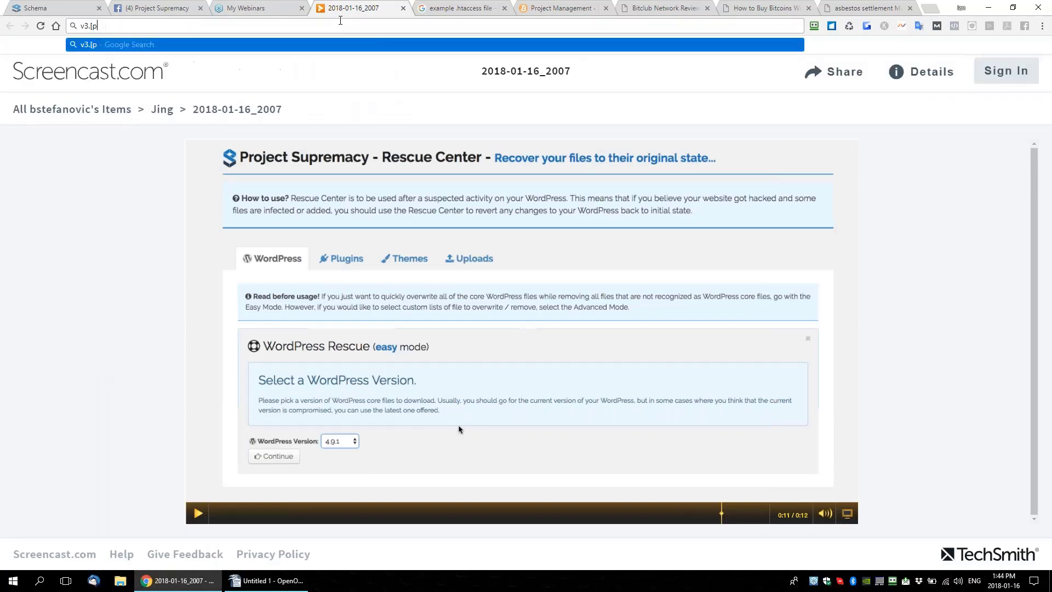
type("projectsupremacy.com")
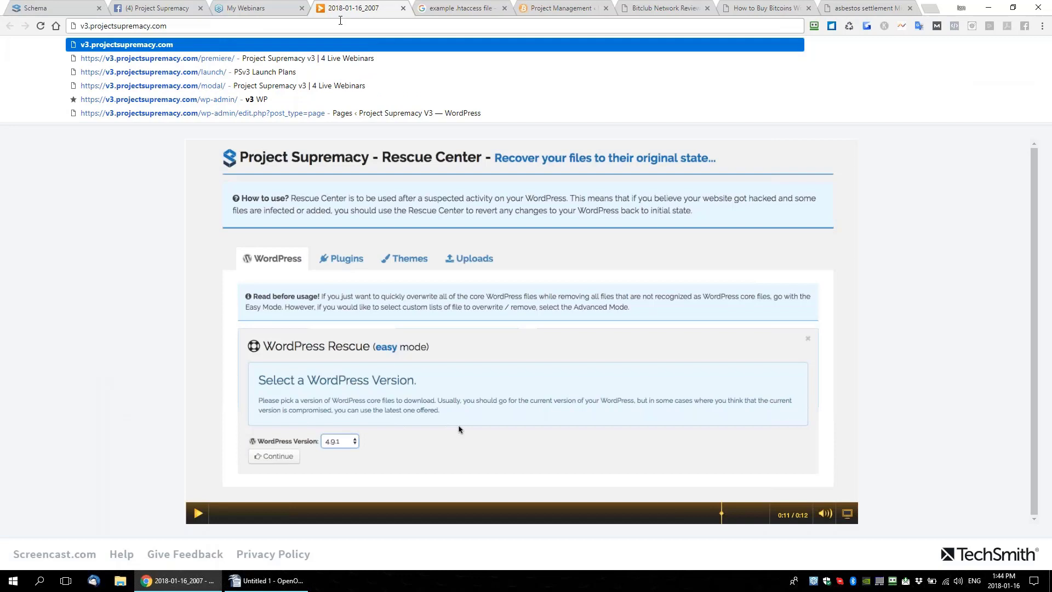
key("Return")
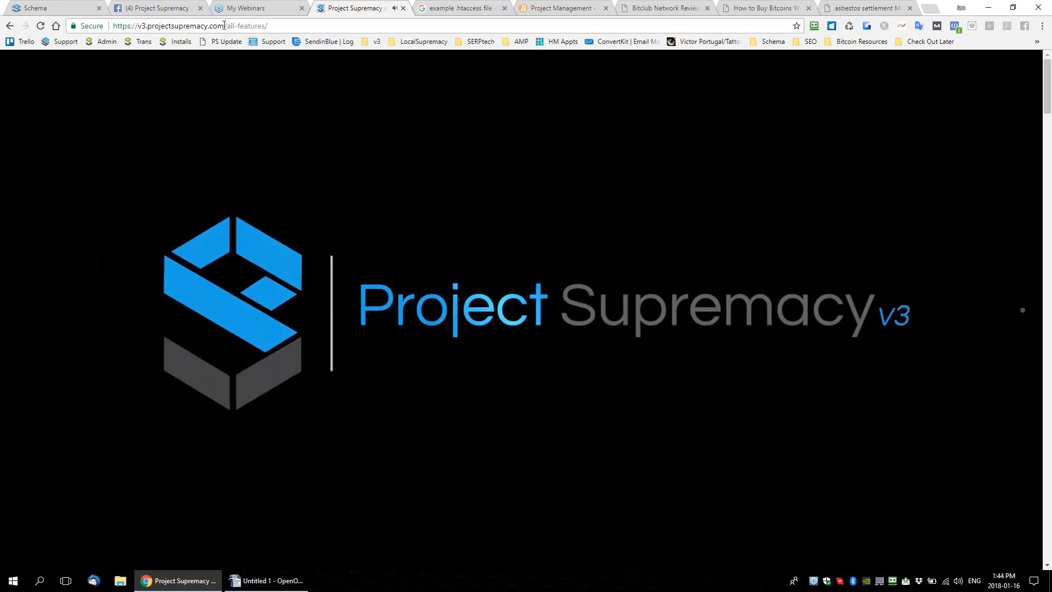
Strip /all-features/ from the address to reach the home page, then clear the address end.
left_click_drag(224, 25, 269, 25)
key("BackSpace")
key("Return")
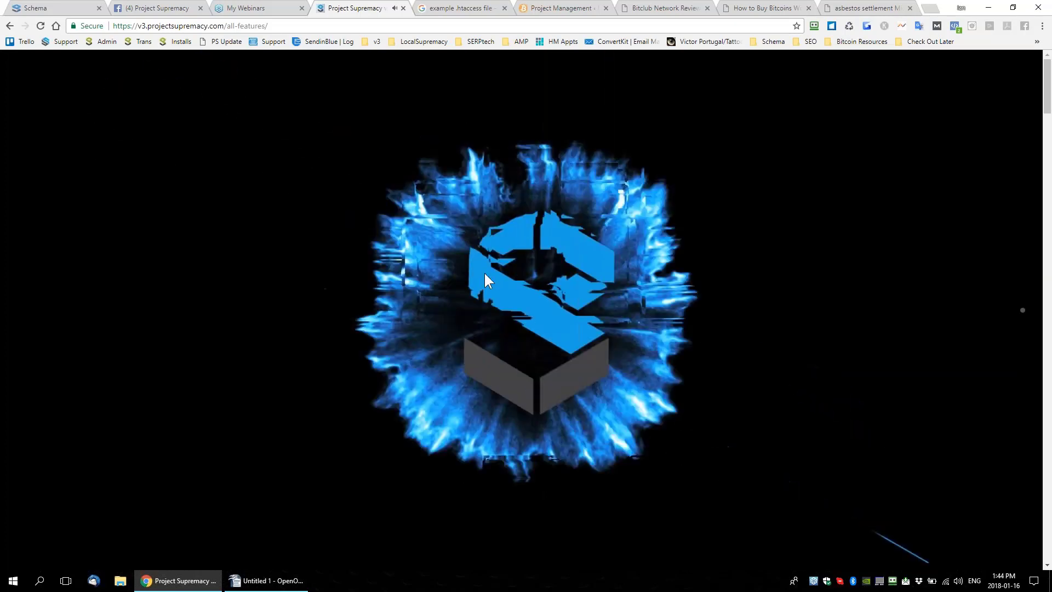
scroll(648, 324, "down", 5)
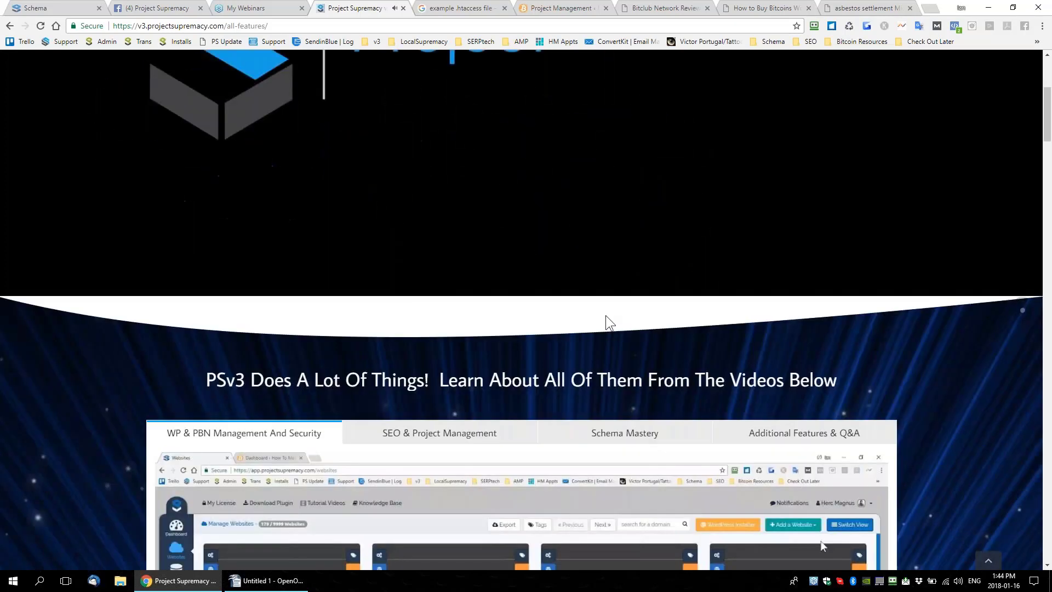
scroll(606, 315, "up", 5)
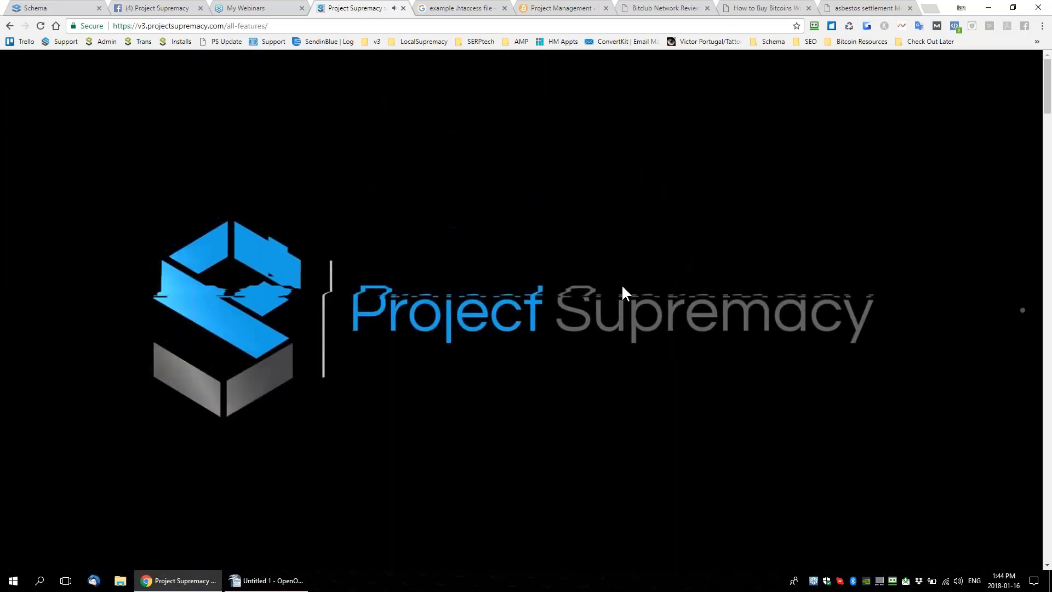
left_click_drag(231, 26, 270, 26)
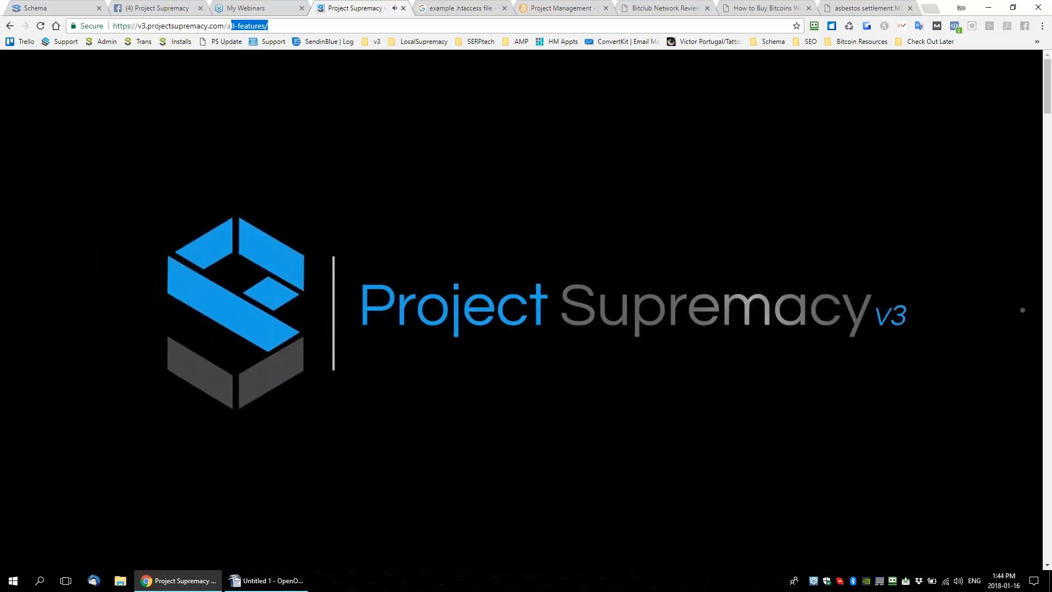
key("BackSpace")
key("BackSpace")
Open the wp-admin login, autofill the saved admin login and submit the two-factor token.
type("wp-ad")
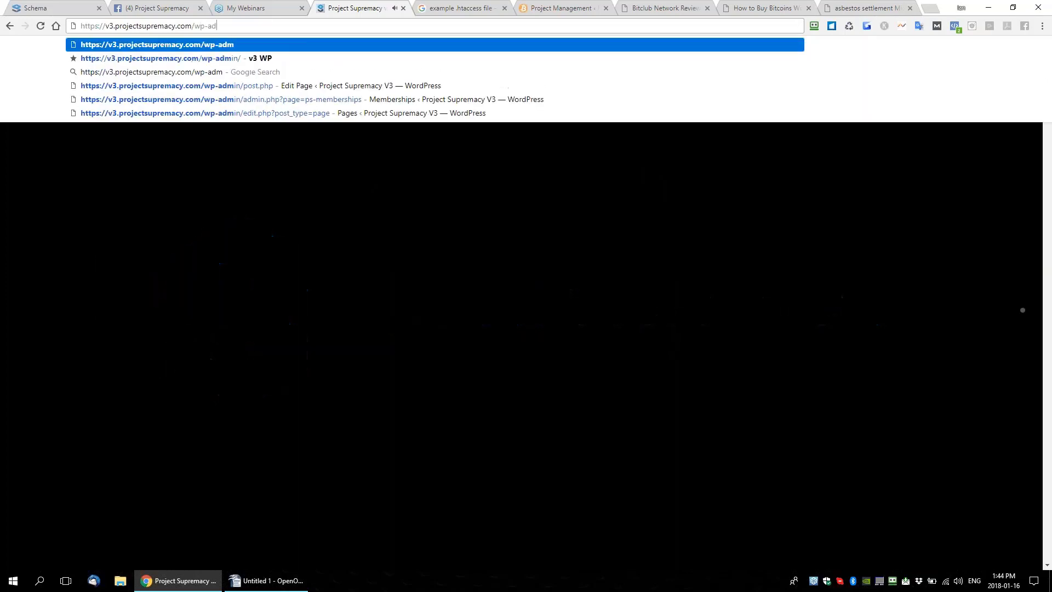
type("min")
key("Return")
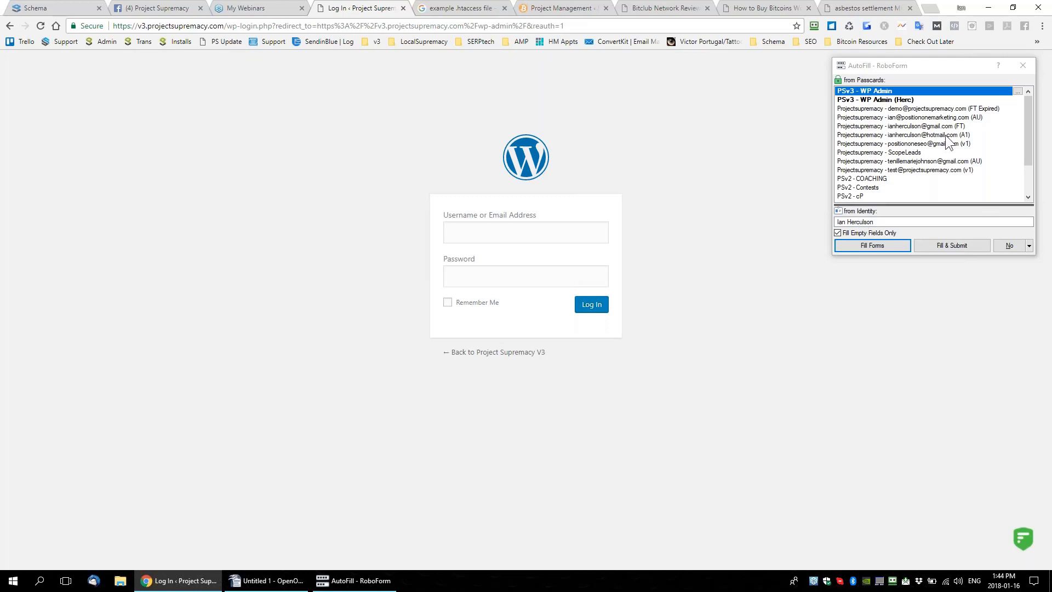
left_click(956, 247)
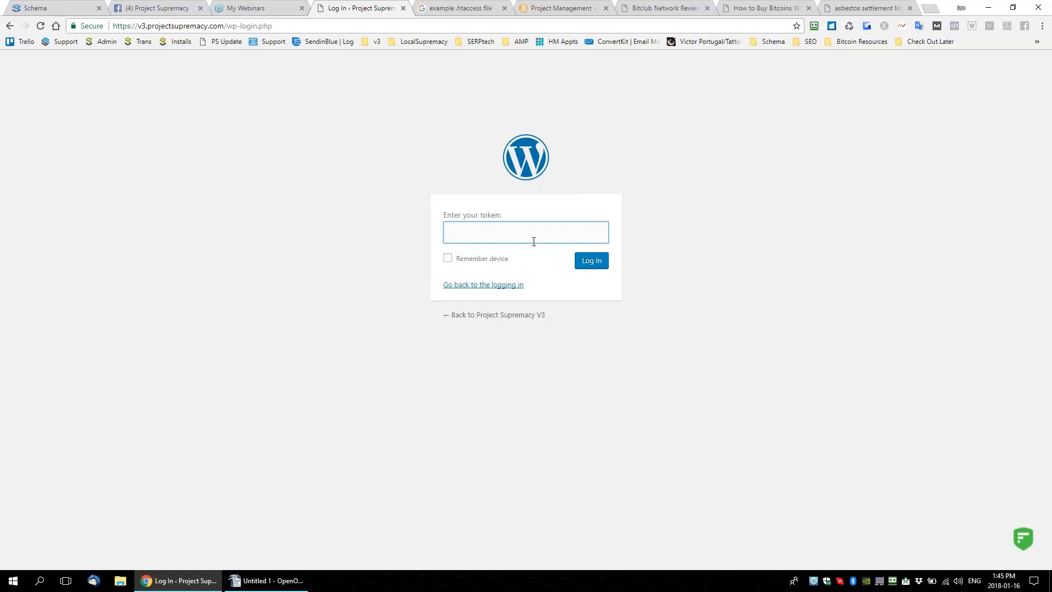
left_click(587, 264)
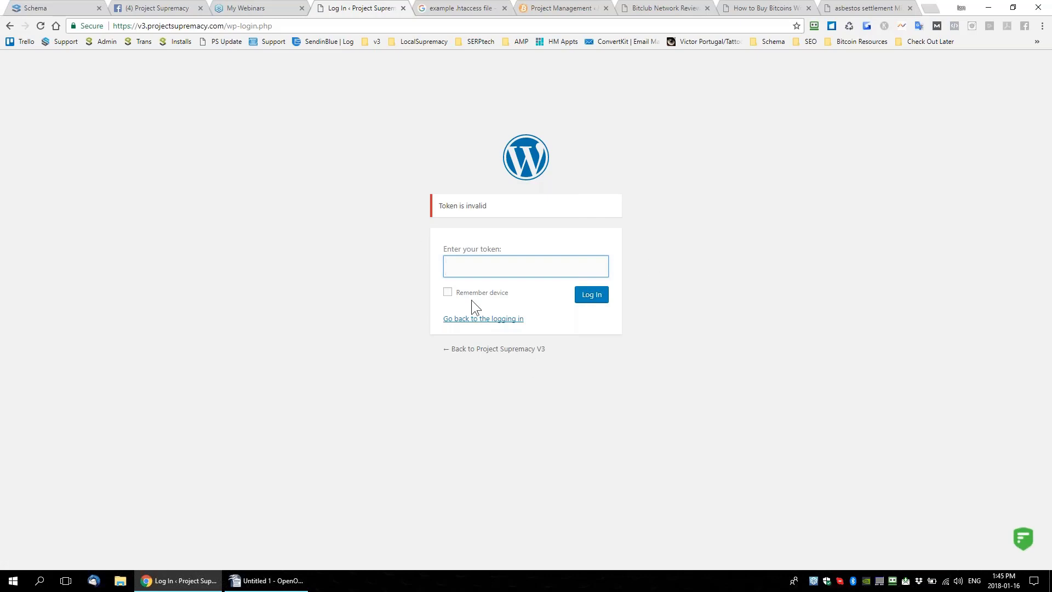
Return to the username/password form, refill the saved credentials and log in to WordPress.
left_click(475, 318)
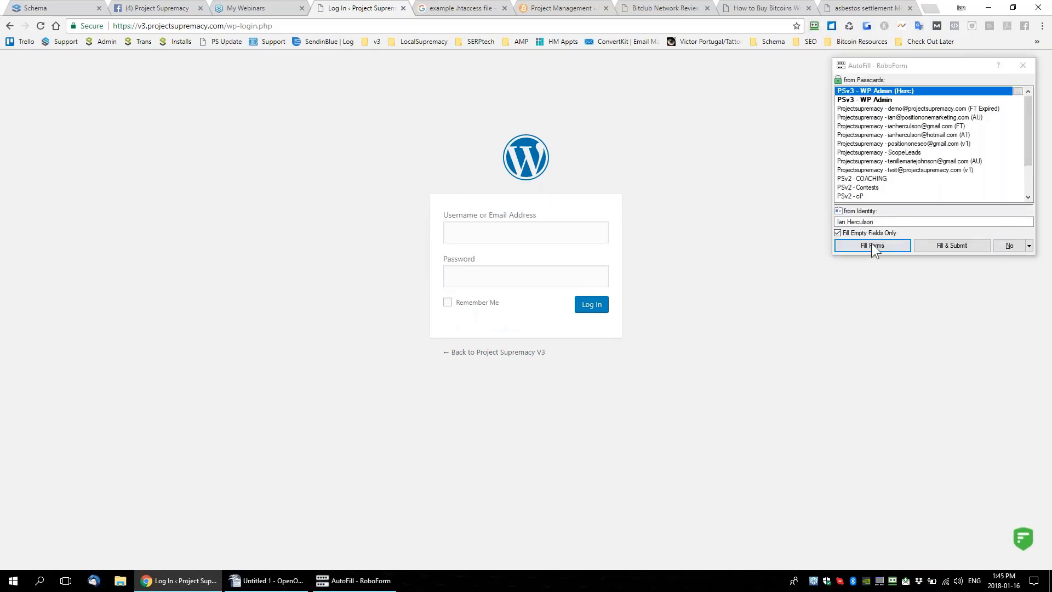
left_click(872, 244)
left_click(601, 311)
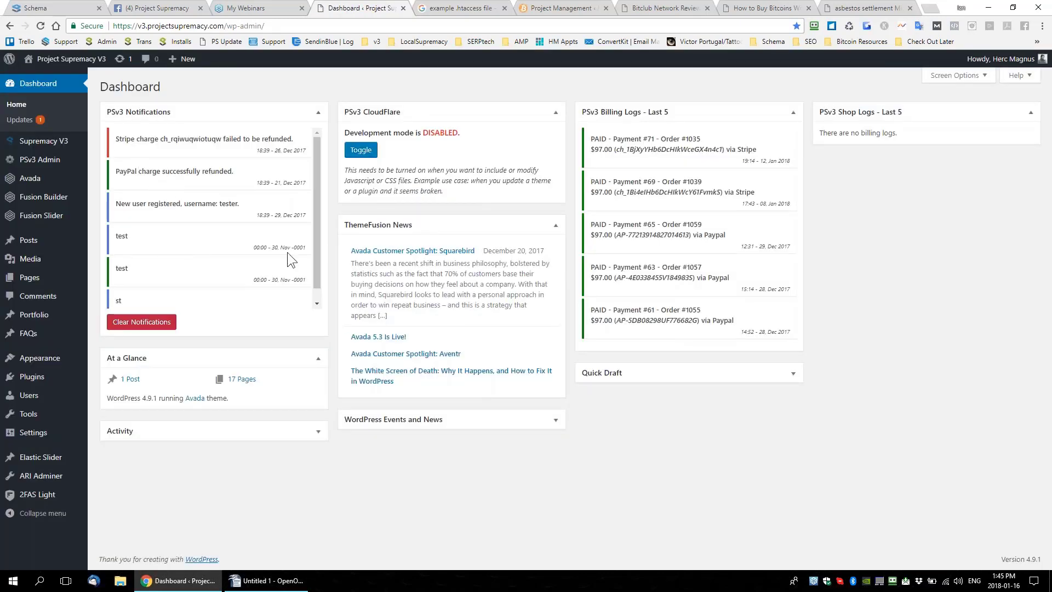
Open Supremacy V3 Project Management, load project test and expand its testing group.
mouse_move(33, 146)
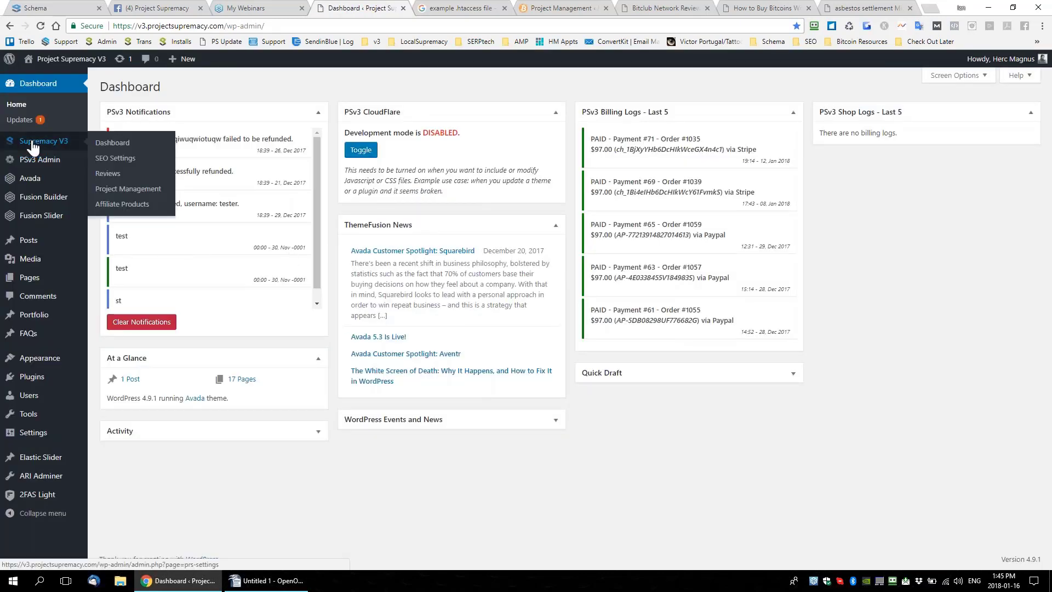
left_click(118, 144)
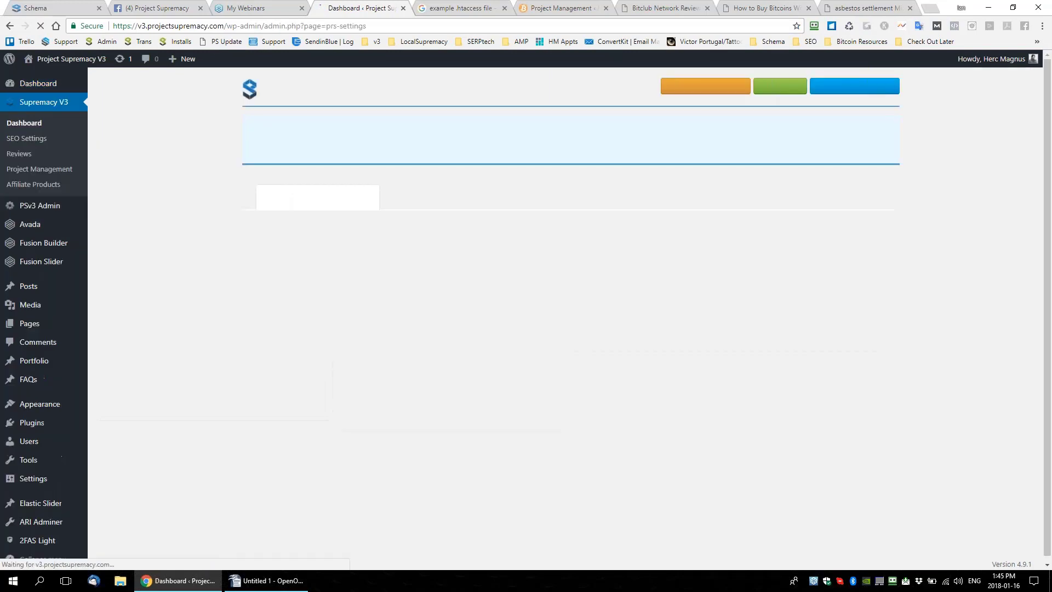
left_click(40, 170)
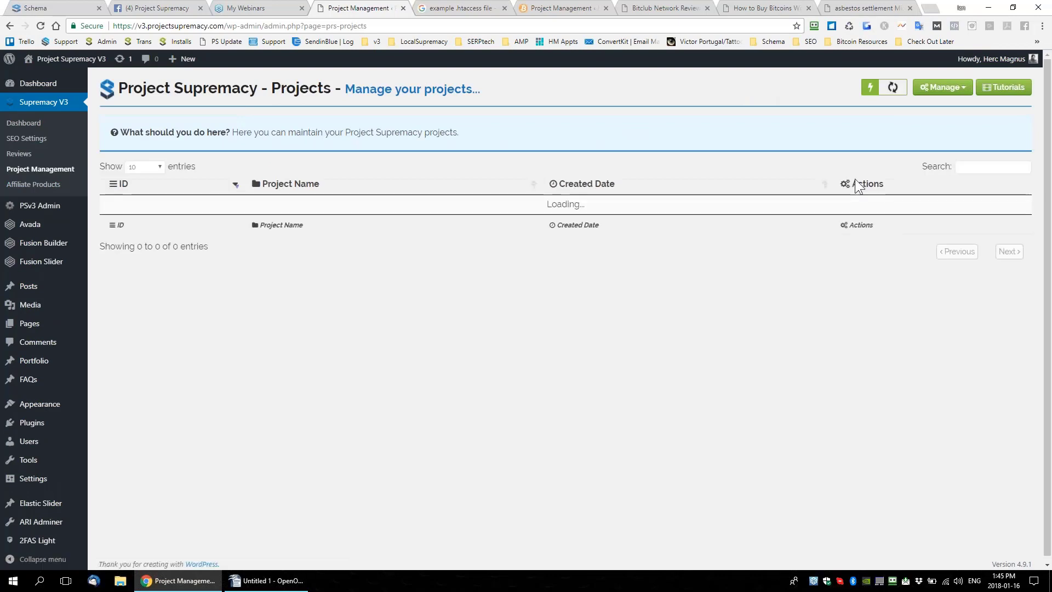
left_click(743, 206)
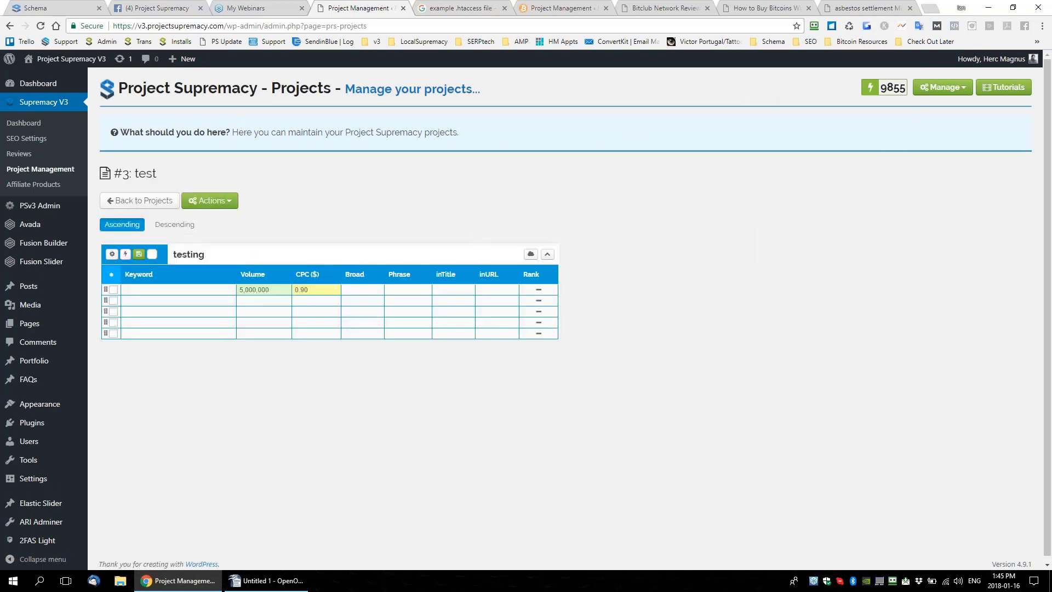
left_click(112, 253)
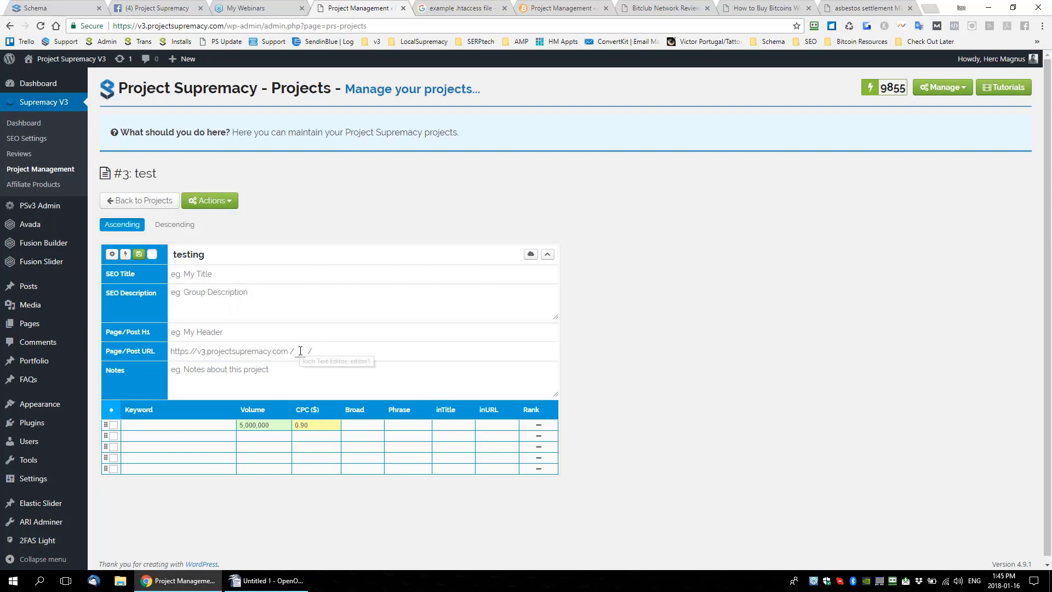
Close the asbestos, How to Buy Bitcoins, Bitclub and .htaccess tabs, keeping the bitcoin project tab.
left_click(555, 8)
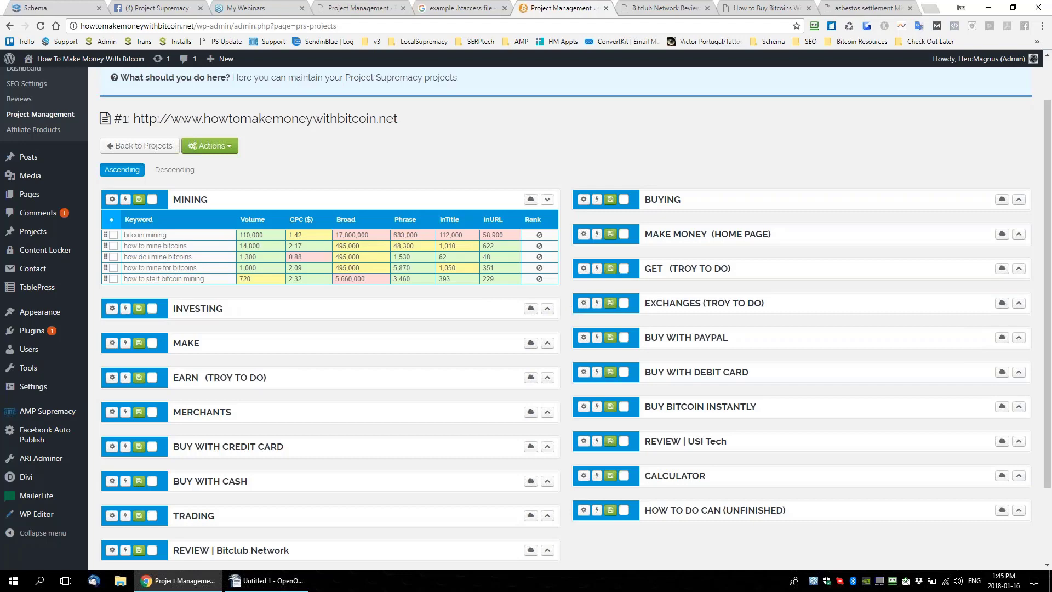
scroll(589, 390, "down", 3)
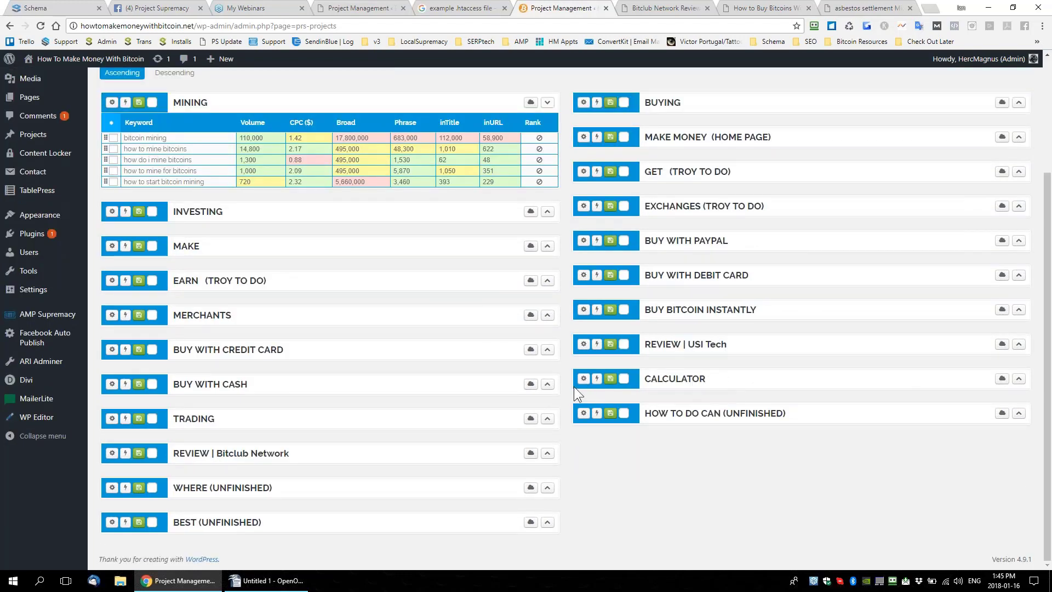
left_click_drag(556, 9, 800, 25)
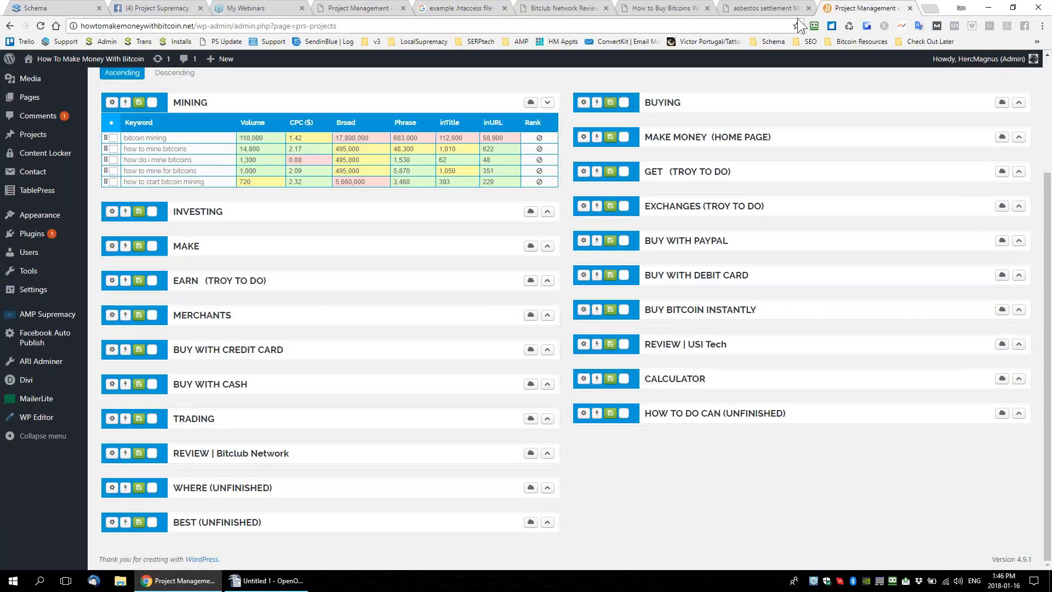
left_click(809, 7)
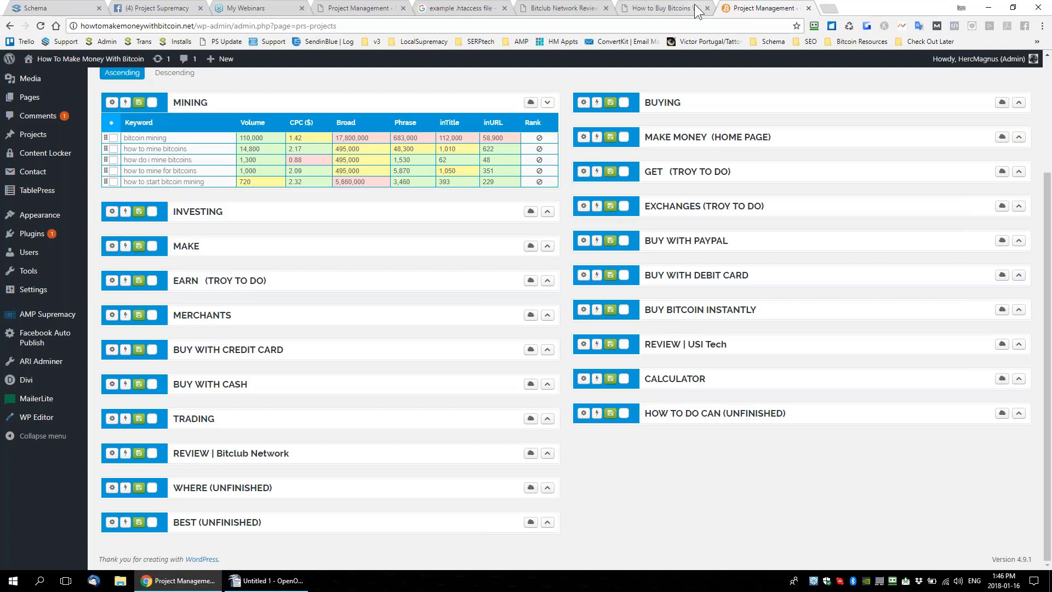
left_click(708, 8)
left_click(602, 10)
left_click(606, 8)
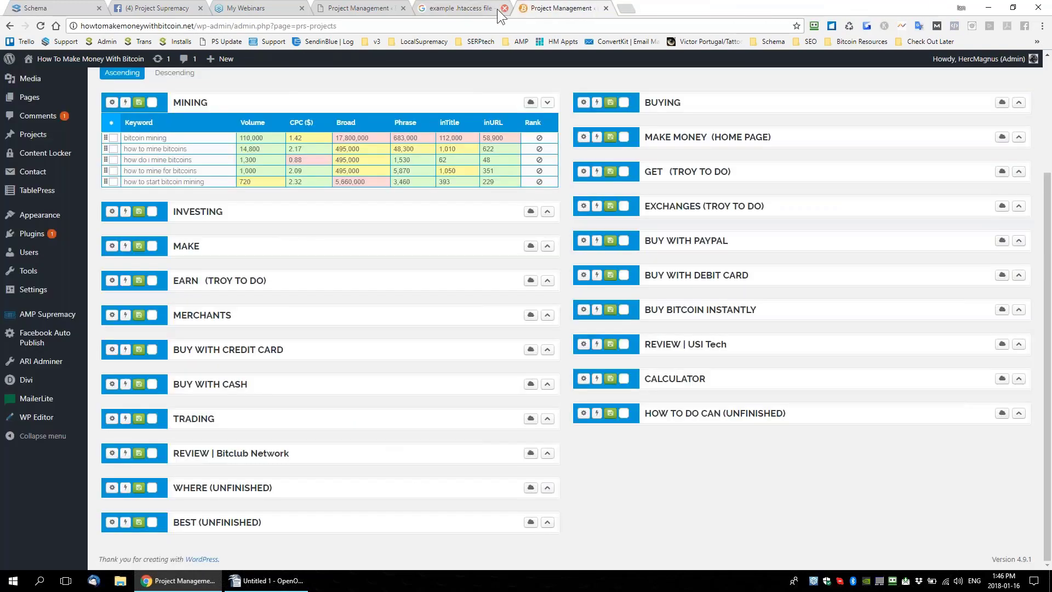
left_click(504, 8)
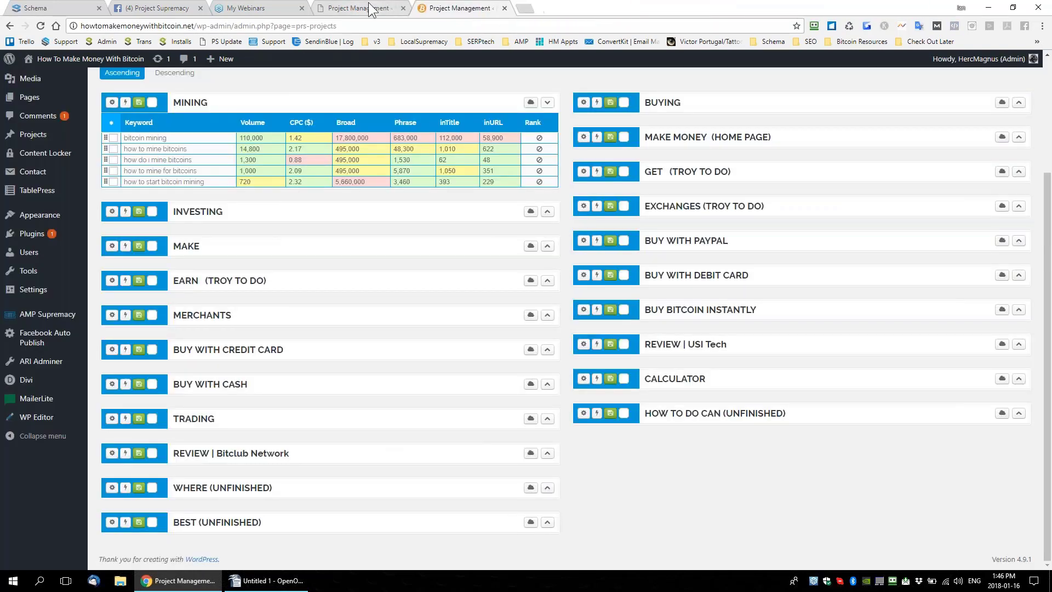
left_click(370, 8)
left_click(463, 8)
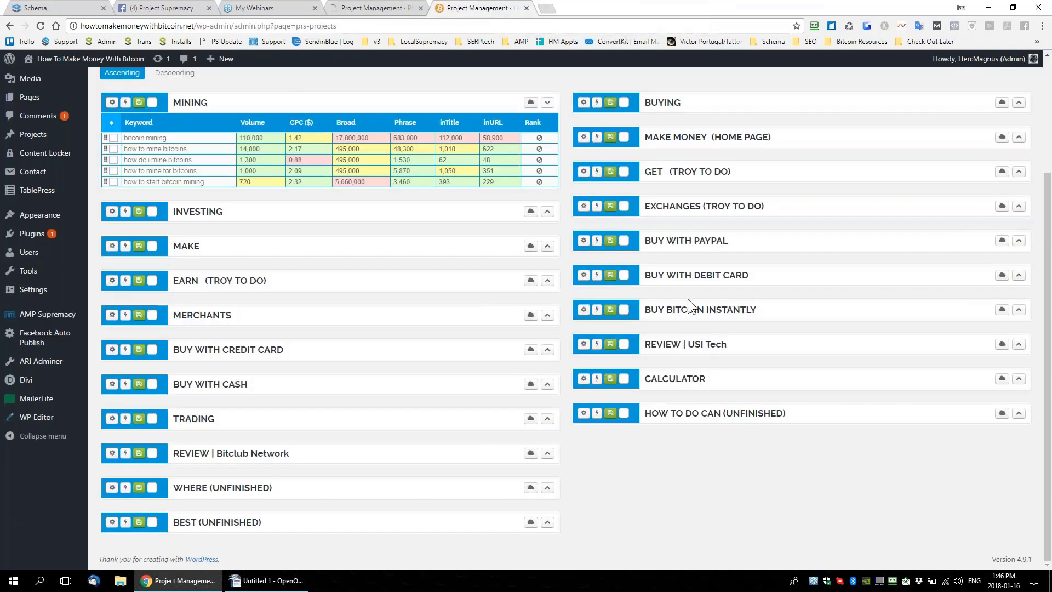
Expand the CALCULATOR group to show its SEO title and URL.
left_click(584, 378)
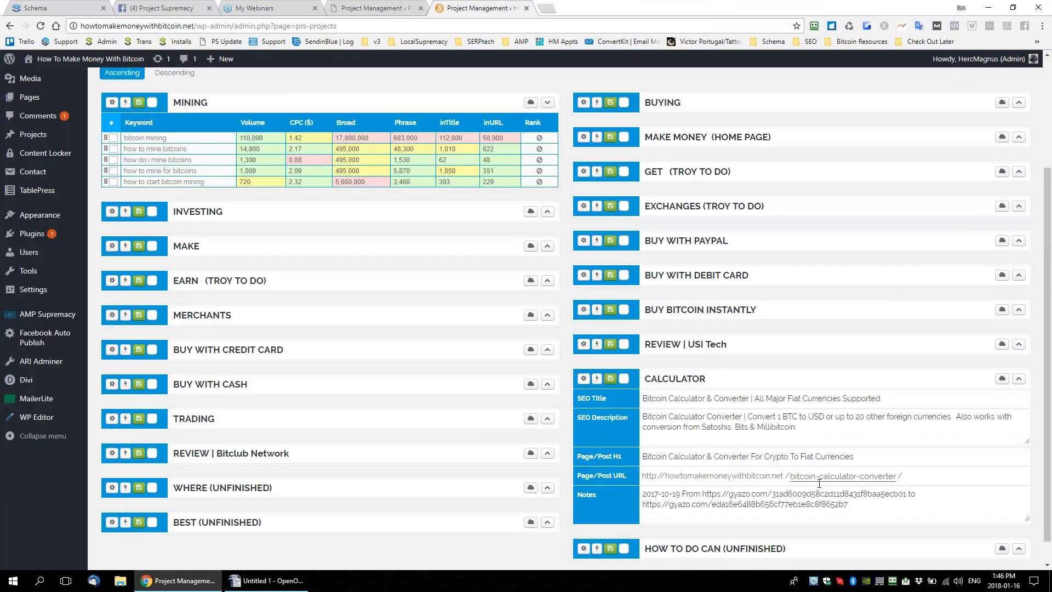
scroll(823, 472, "down", 1)
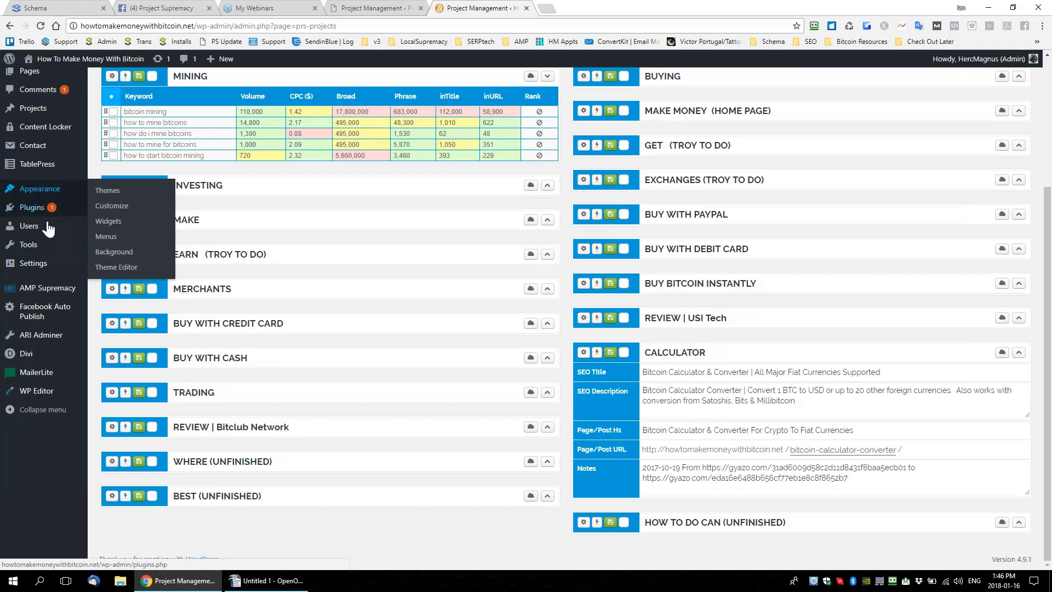
scroll(48, 228, "up", 3)
Open Pages > All Pages in a new tab.
mouse_move(33, 254)
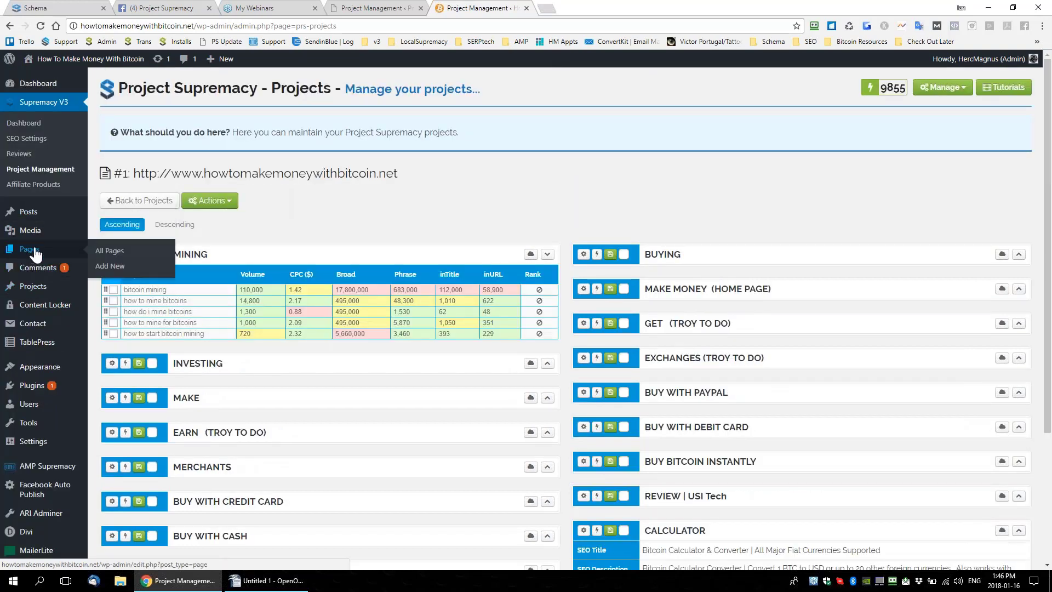
right_click(110, 254)
left_click(159, 258)
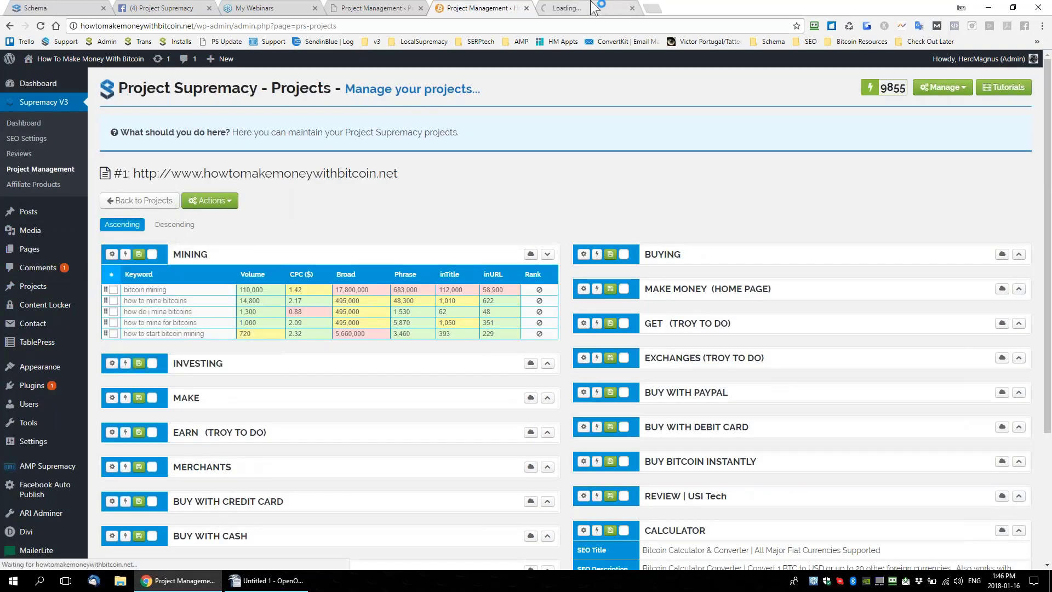
Search pages for 'calculator' and edit the Bitcoin Calculator & Converter For Crypto To Fiat Currencies page.
left_click(593, 9)
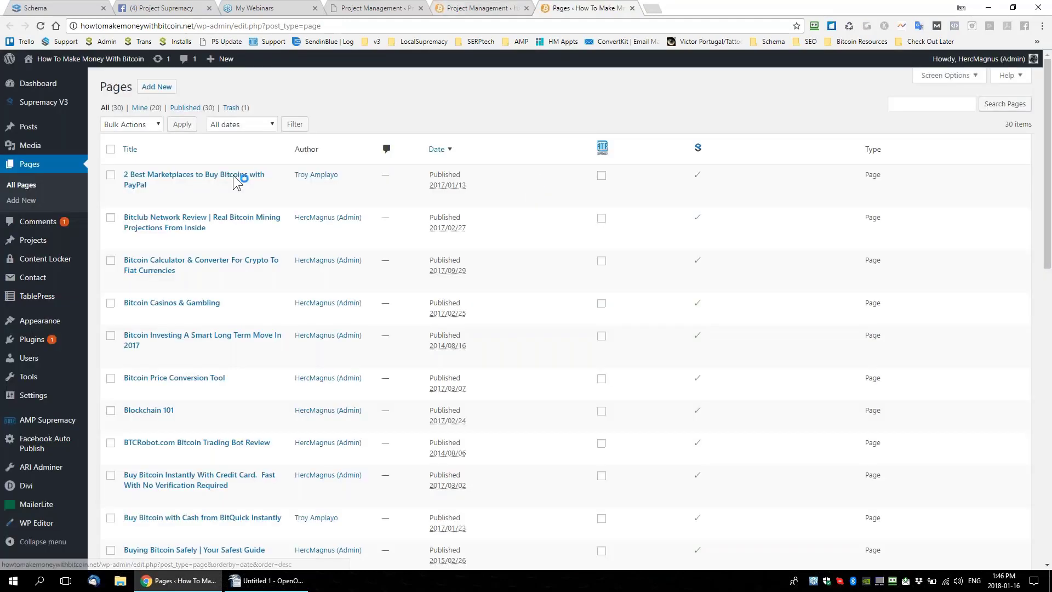
left_click(935, 104)
type("calculator")
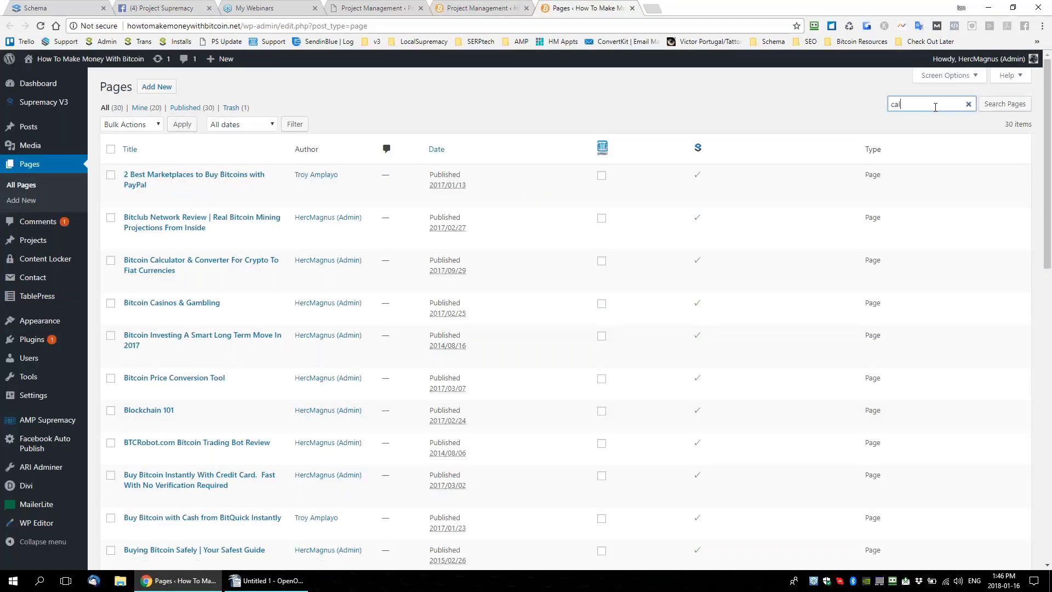
key("Return")
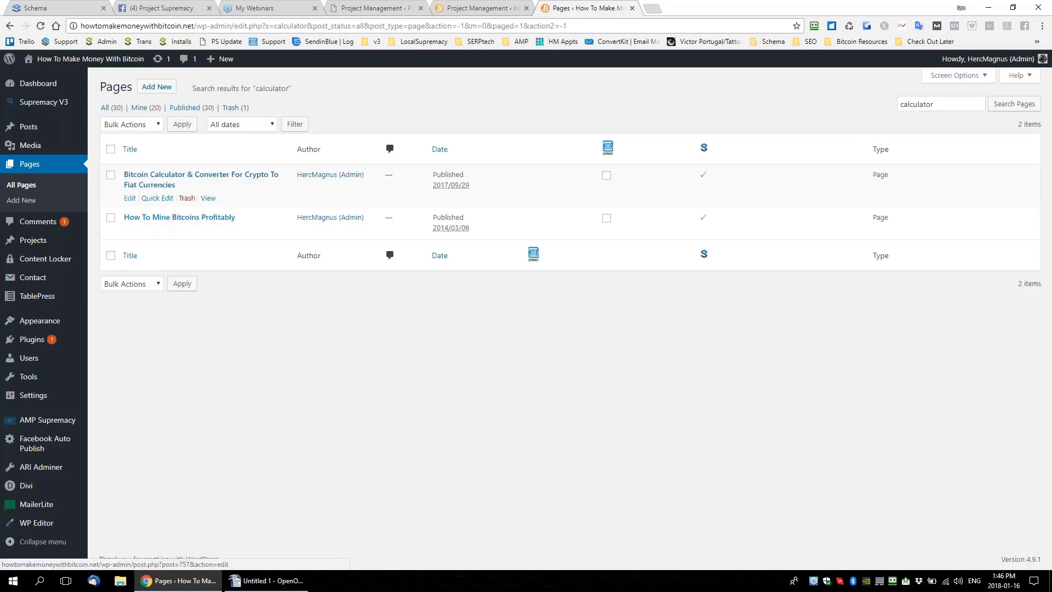
left_click(130, 198)
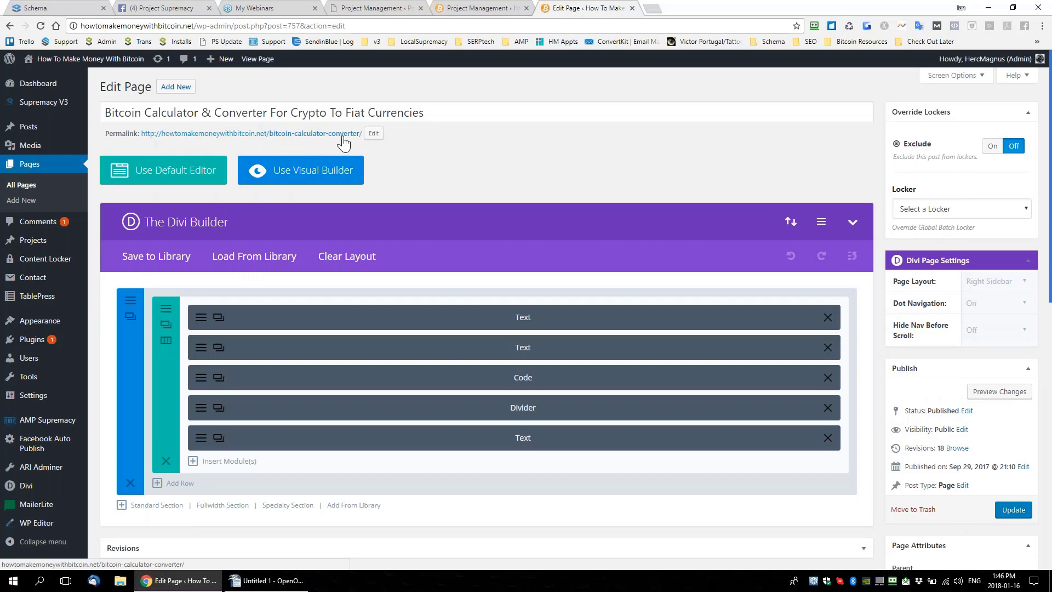
Append 123 to the CALCULATOR group's URL slug, save it, and expand its keyword table.
left_click(471, 9)
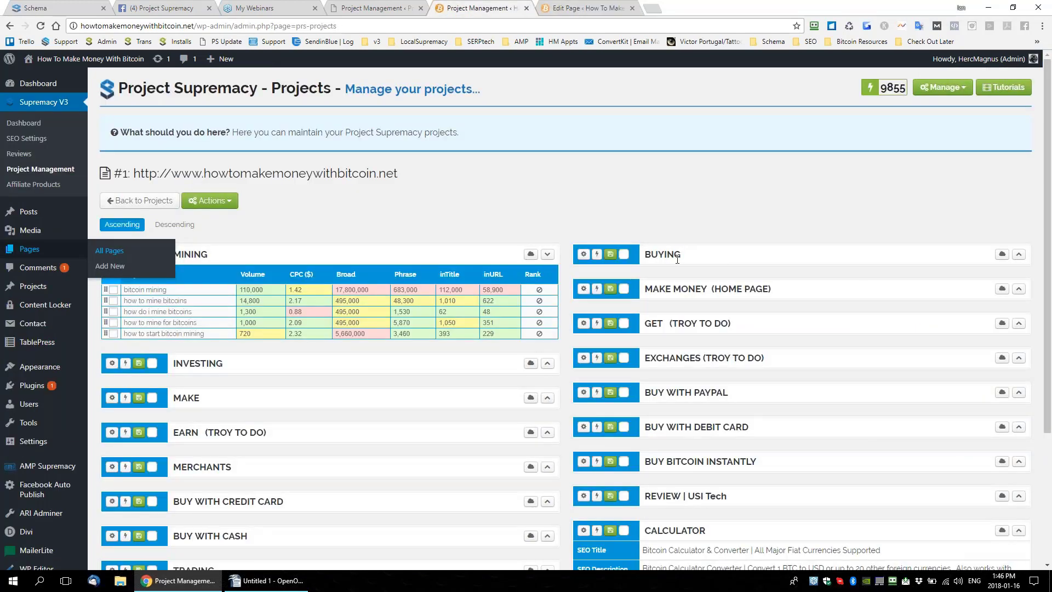
scroll(799, 275, "down", 4)
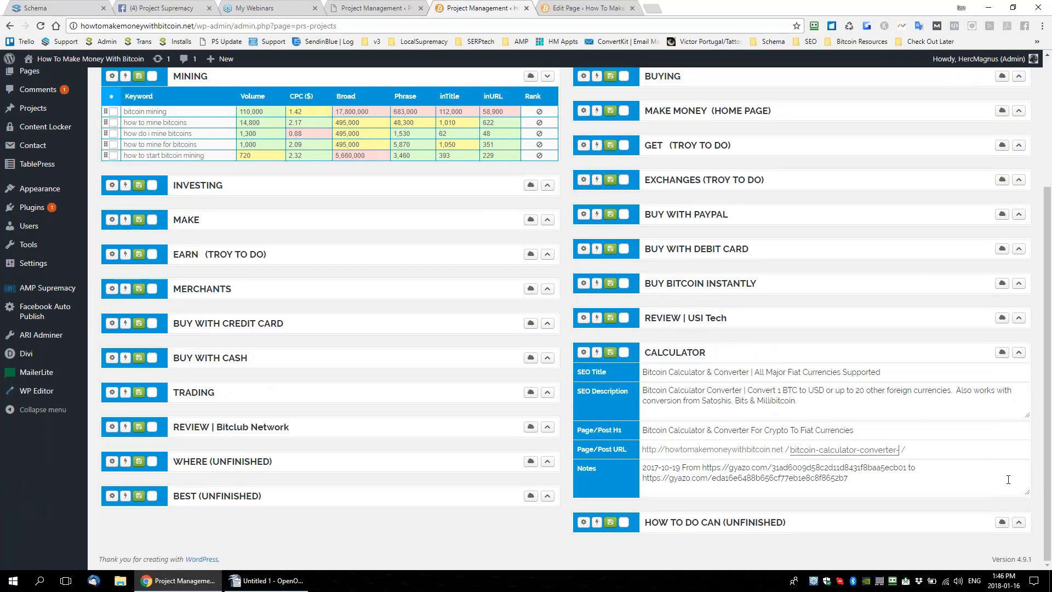
type("123")
left_click(611, 353)
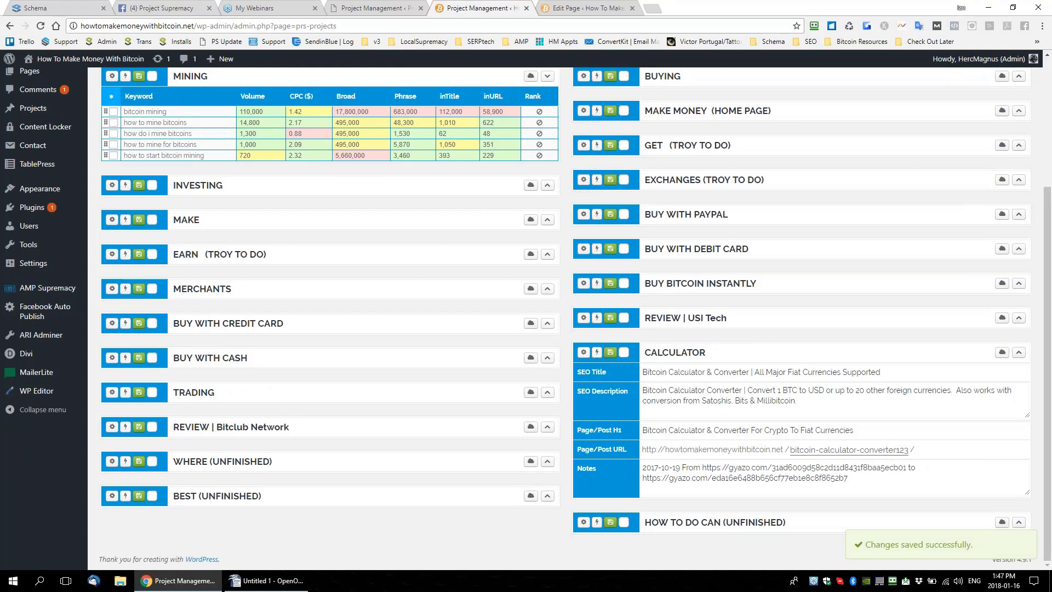
left_click(1019, 353)
scroll(875, 400, "down", 2)
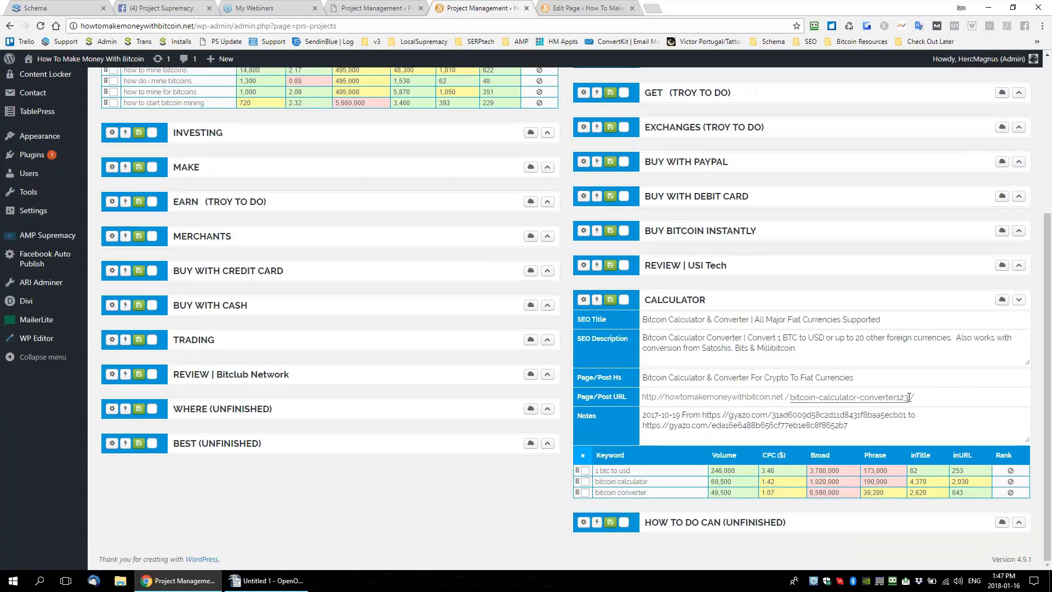
left_click(907, 399)
left_click(585, 8)
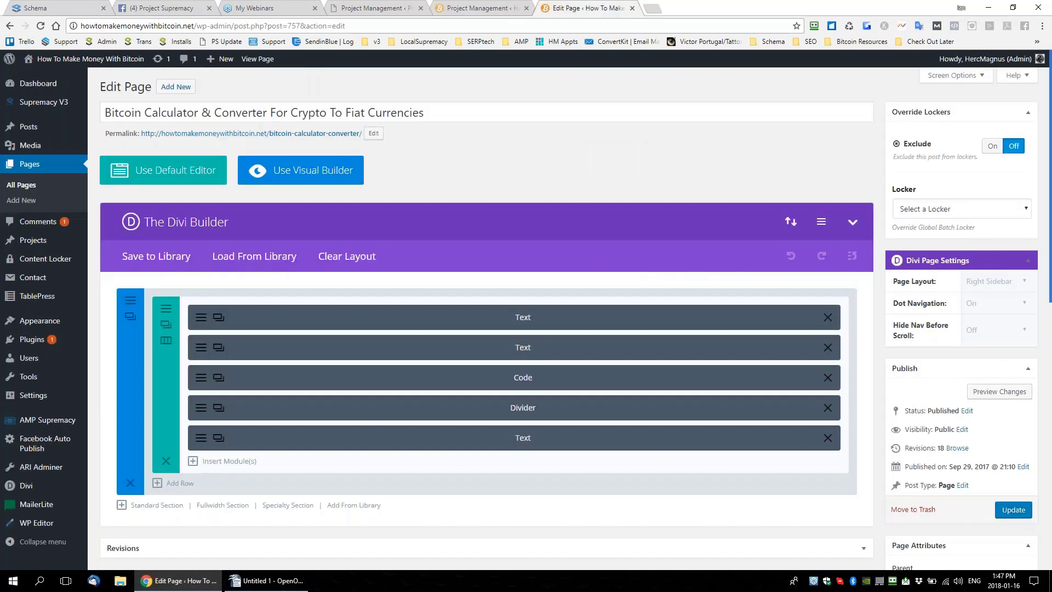
Reload the calculator page editor, append 45 to the permalink slug, and update the page.
left_click(482, 8)
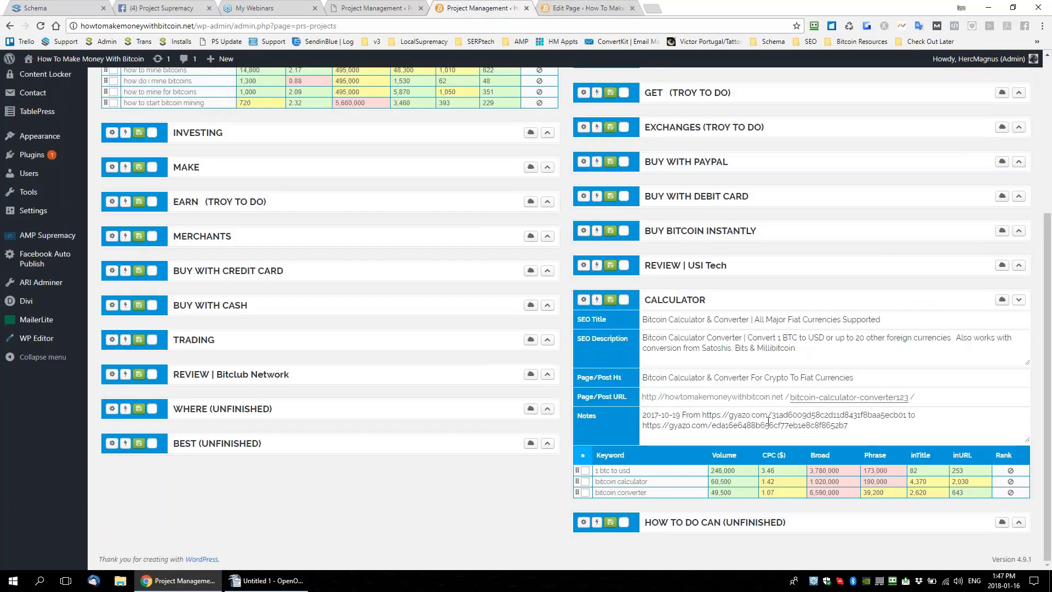
left_click(586, 9)
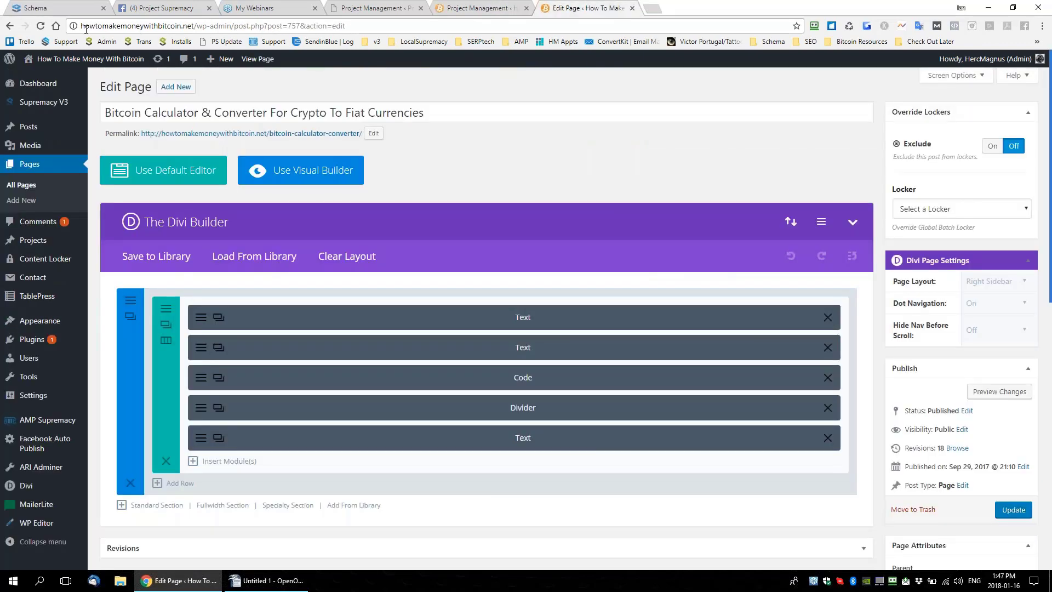
left_click(40, 25)
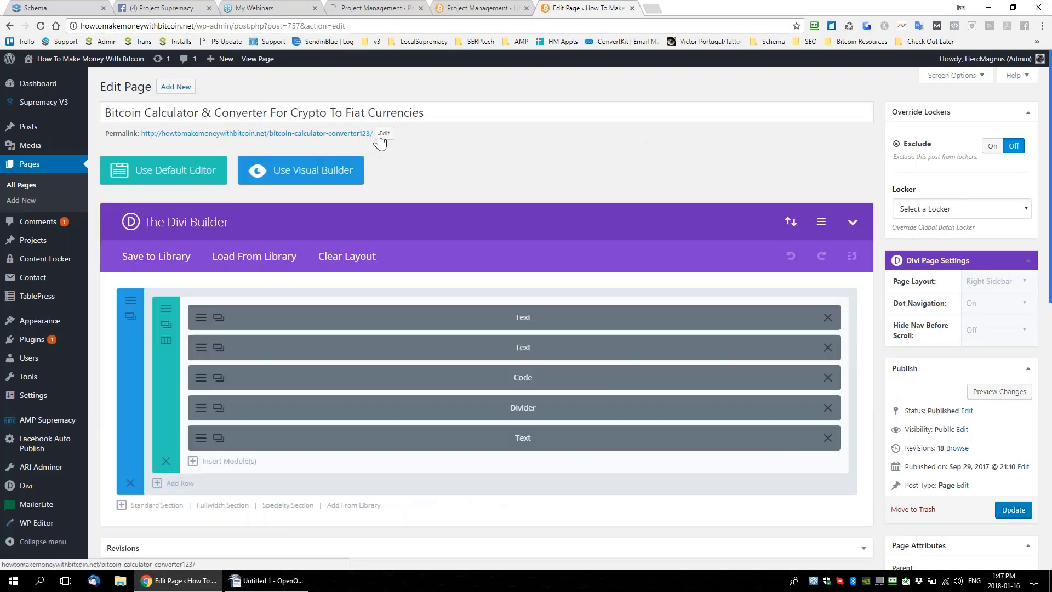
left_click(387, 137)
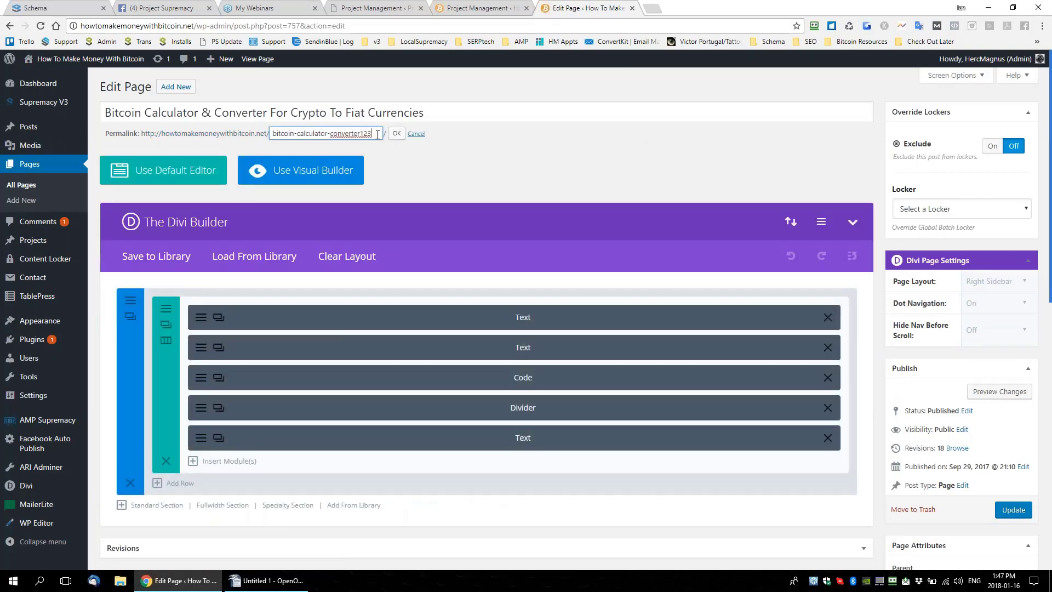
type("45")
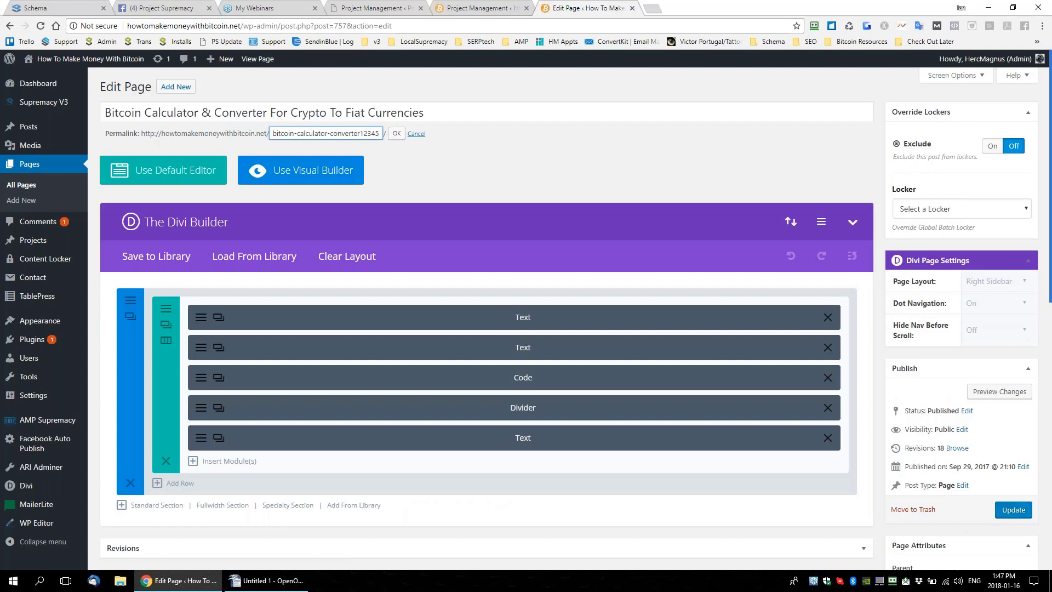
left_click(1014, 510)
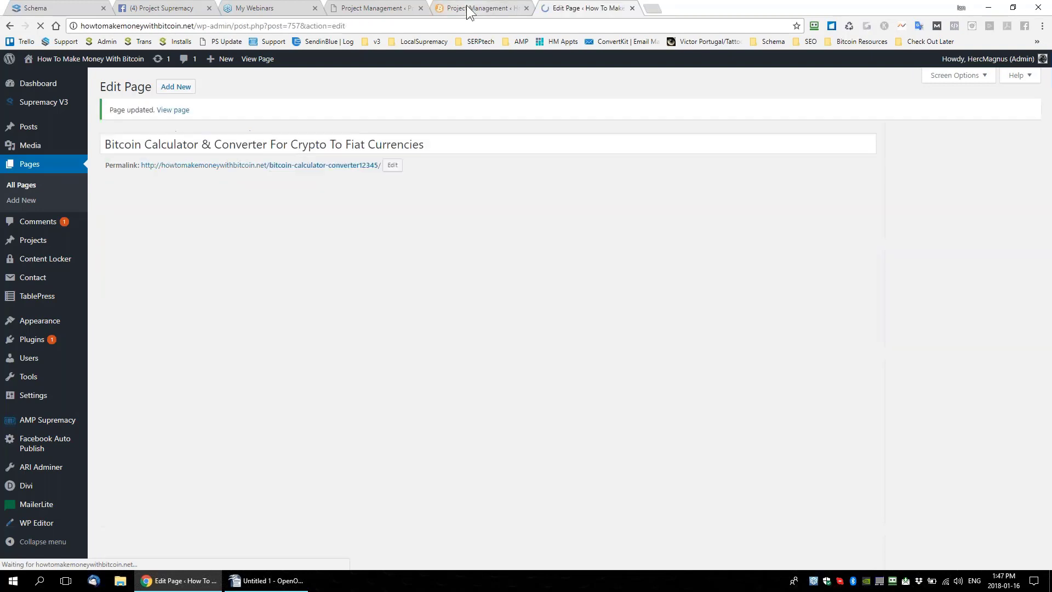
left_click(470, 8)
Reload the projects page and confirm CALCULATOR's slug reads bitcoin-calculator-converter12345.
key("F5")
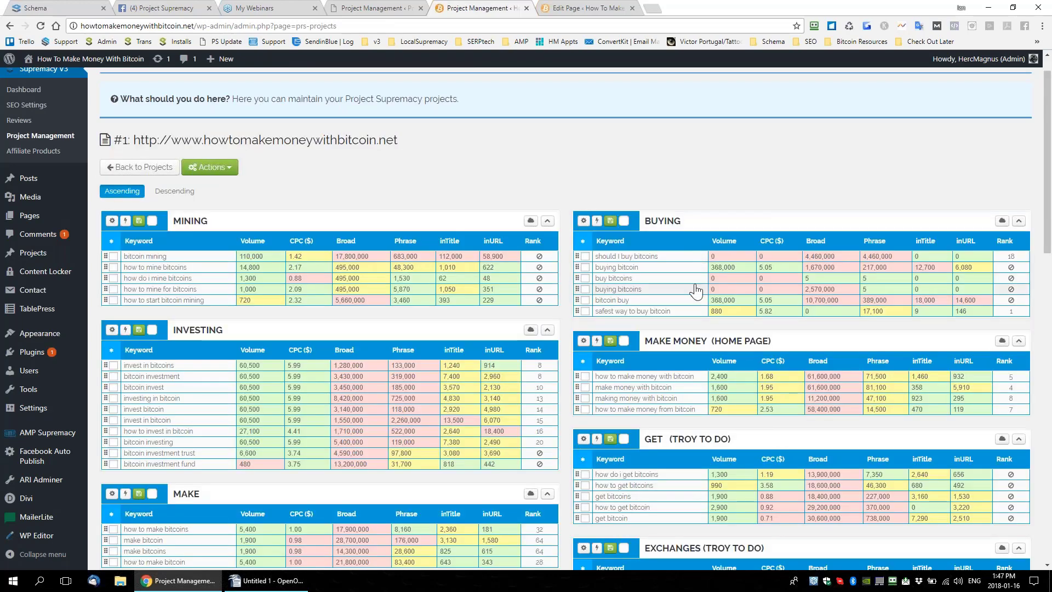
scroll(703, 296, "down", 10)
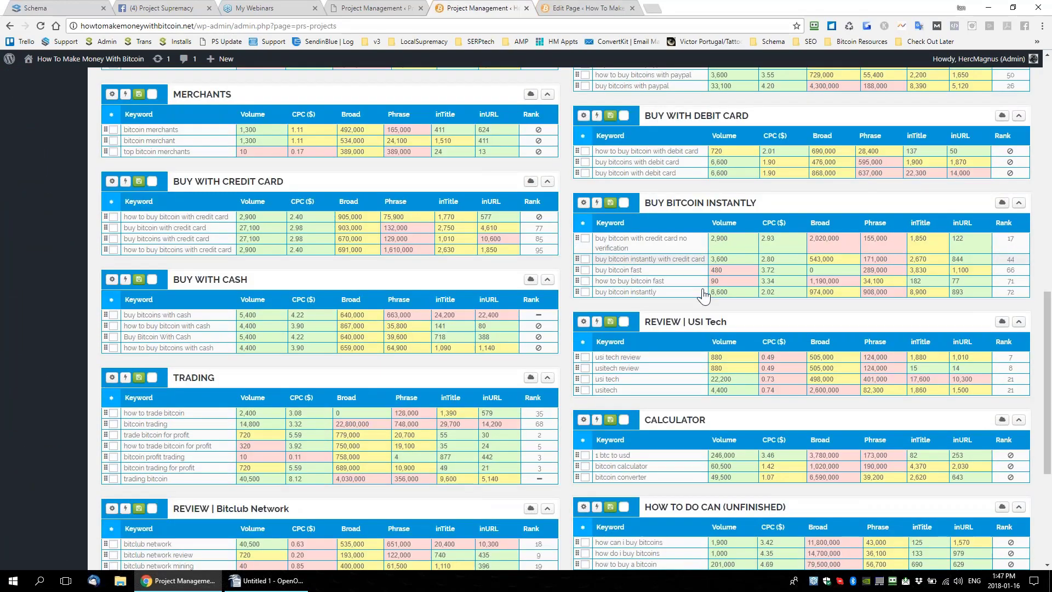
scroll(704, 296, "down", 5)
left_click(583, 173)
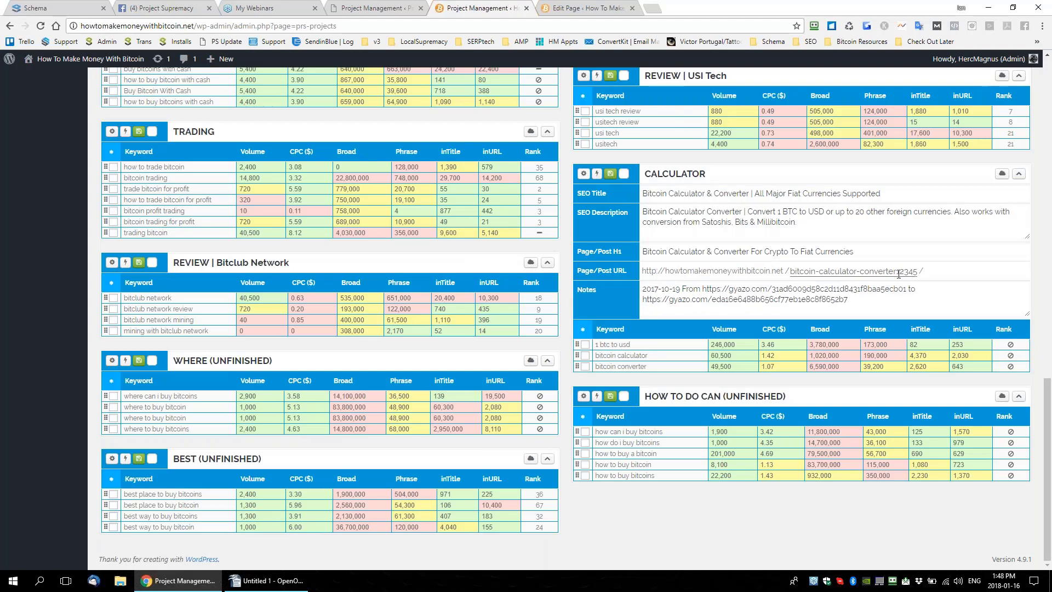
left_click_drag(896, 272, 924, 280)
scroll(923, 280, "up", 8)
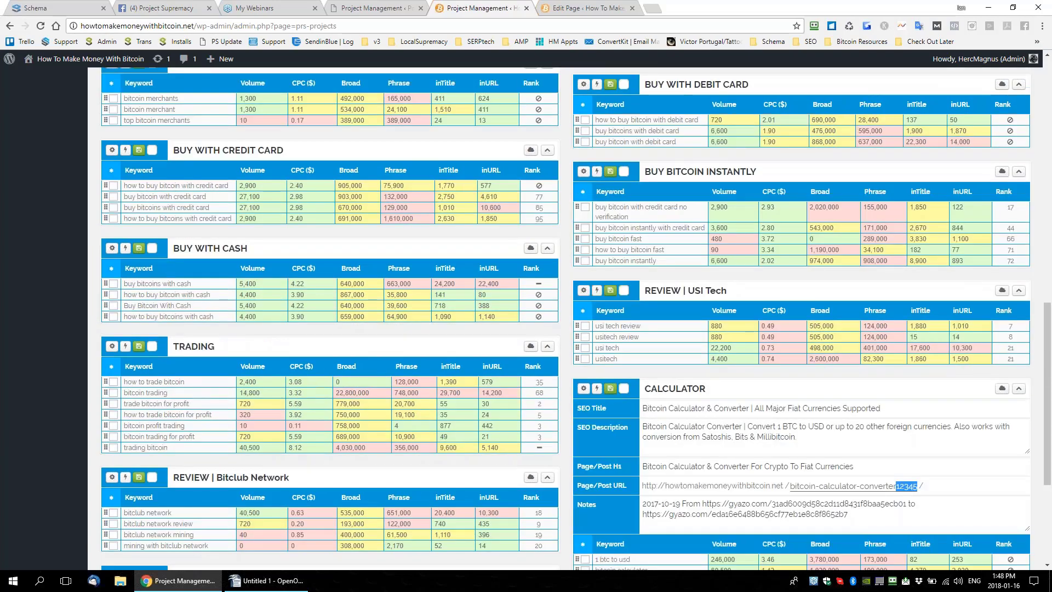
scroll(889, 392, "down", 6)
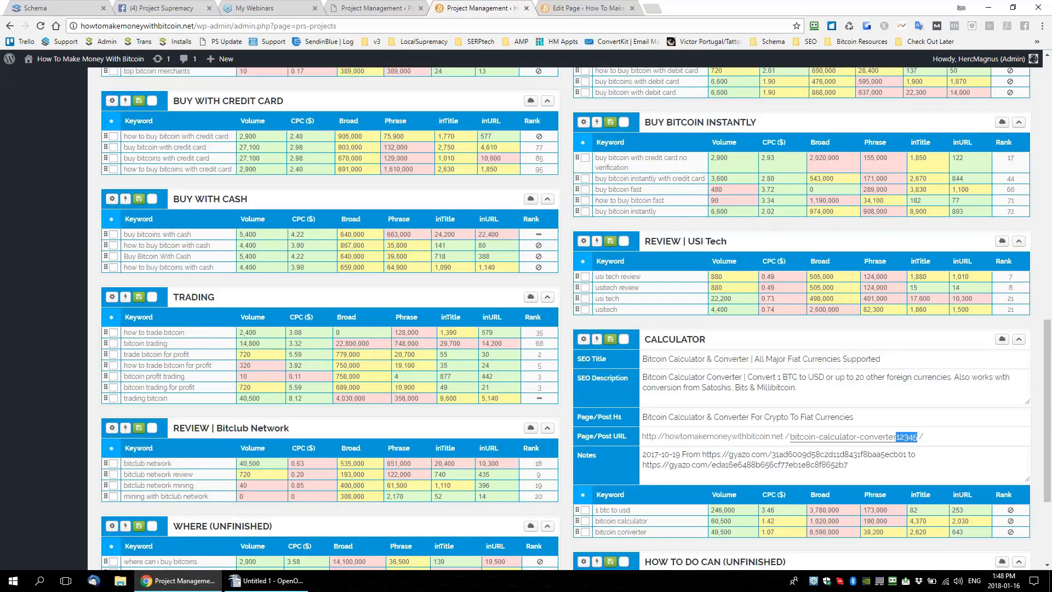
scroll(889, 392, "down", 1)
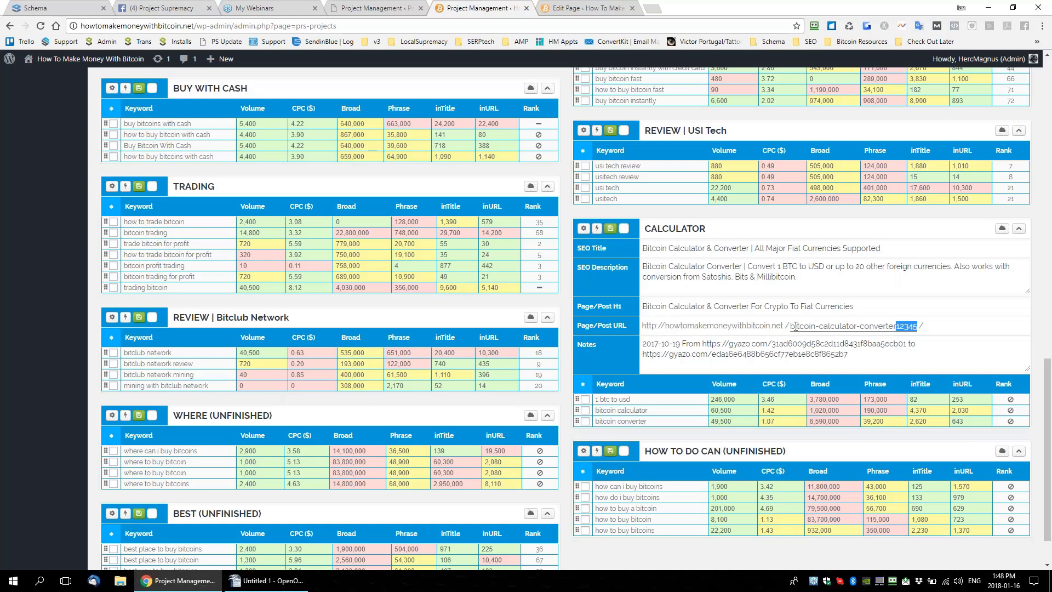
left_click_drag(791, 326, 899, 328)
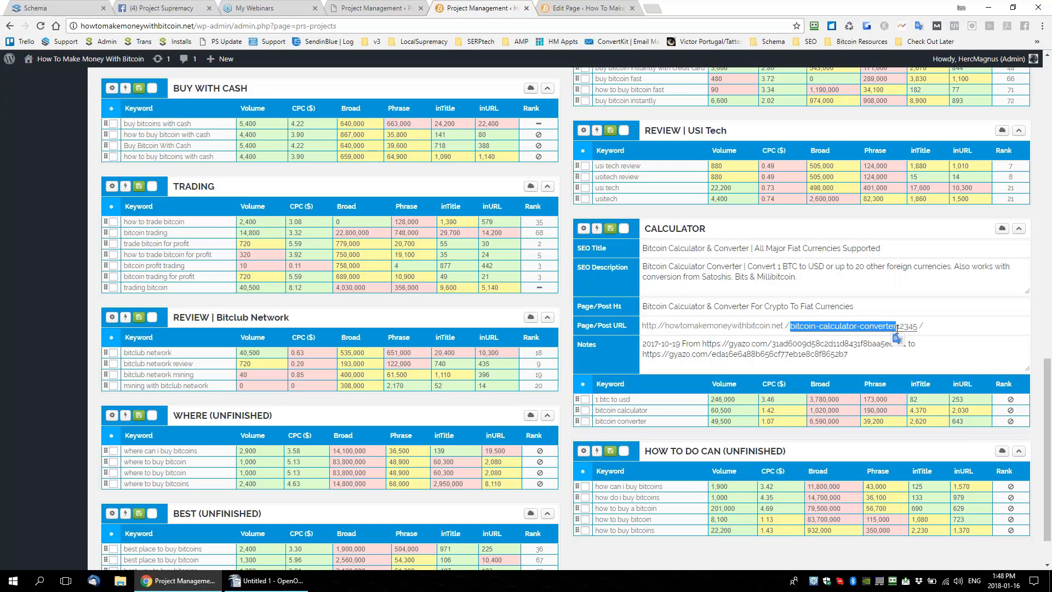
scroll(926, 220, "up", 15)
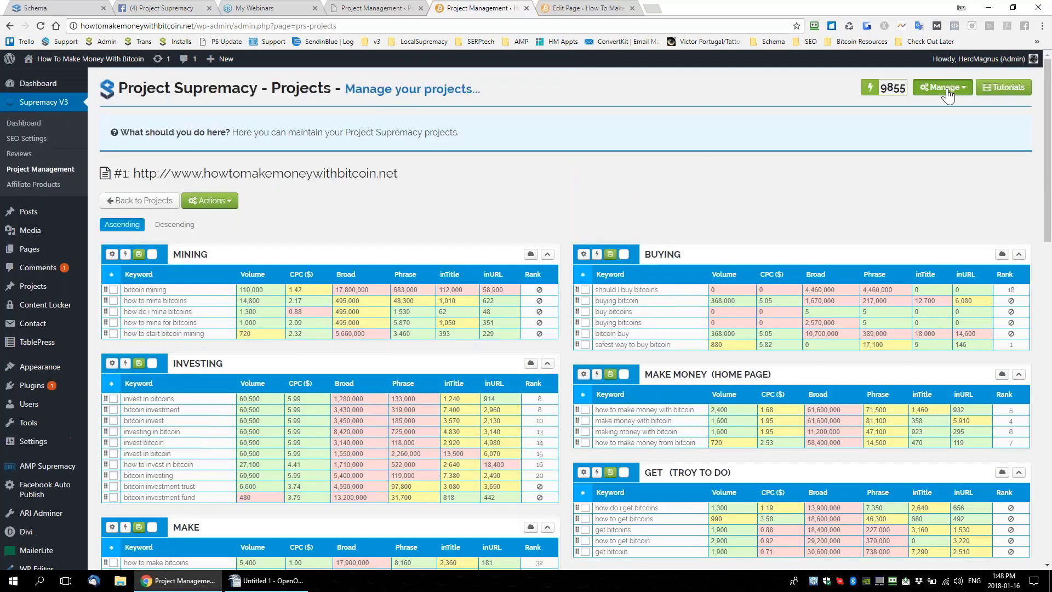
left_click(947, 94)
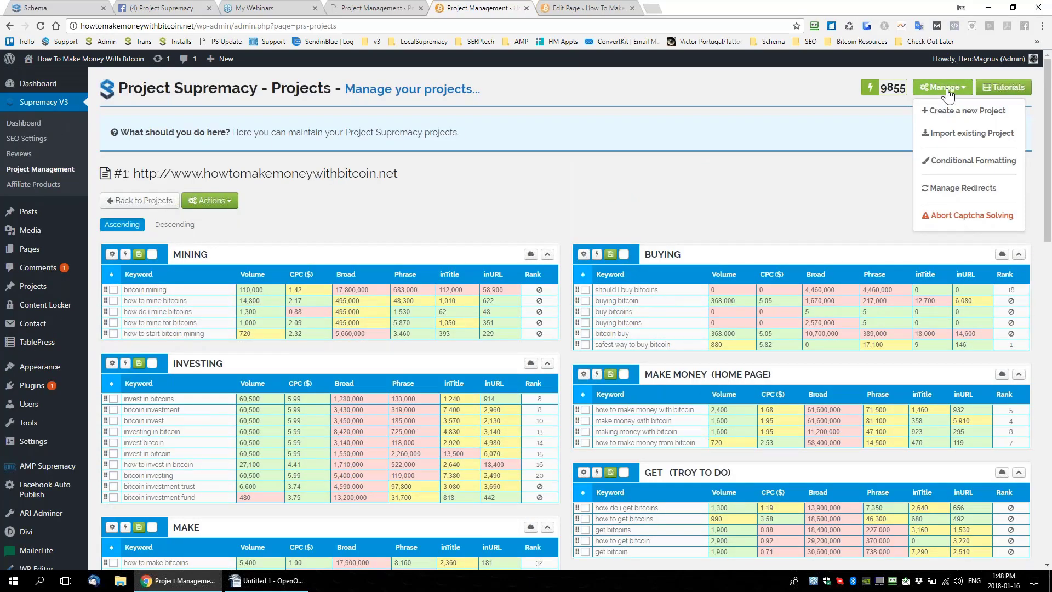
left_click(952, 192)
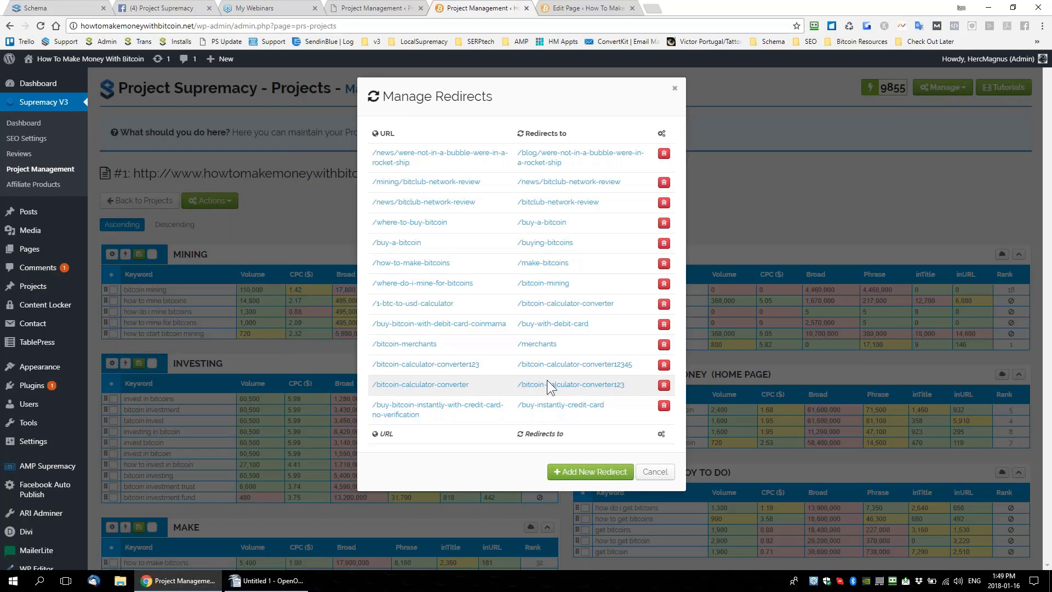
left_click(872, 209)
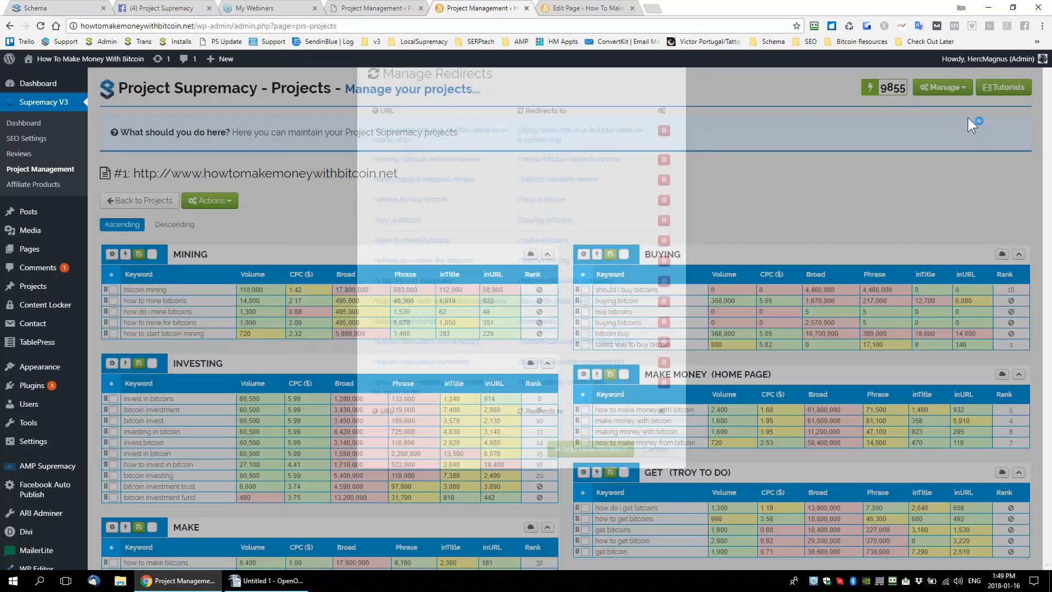
left_click(943, 87)
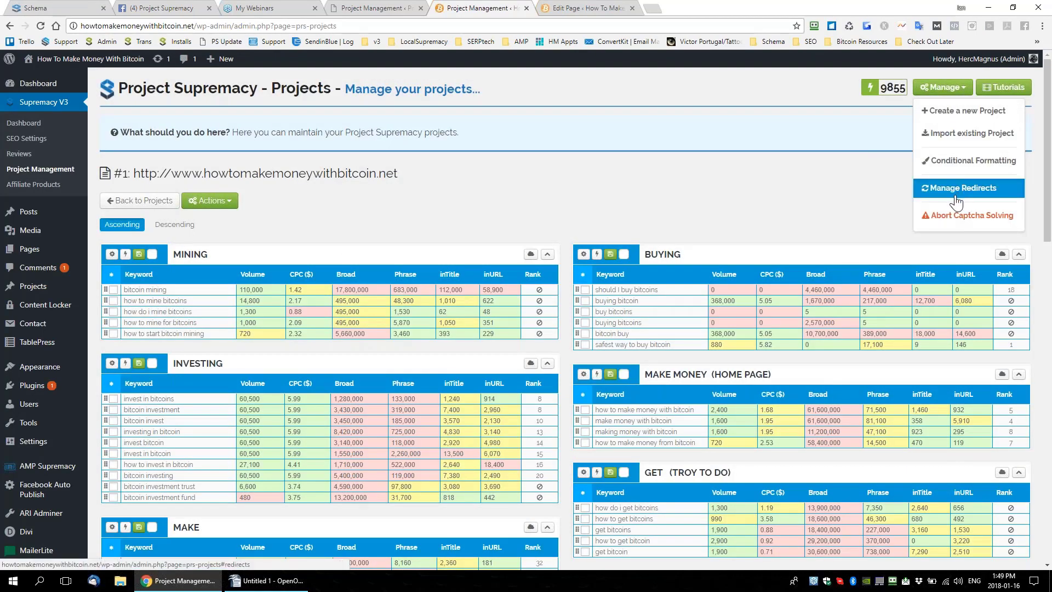
left_click(863, 189)
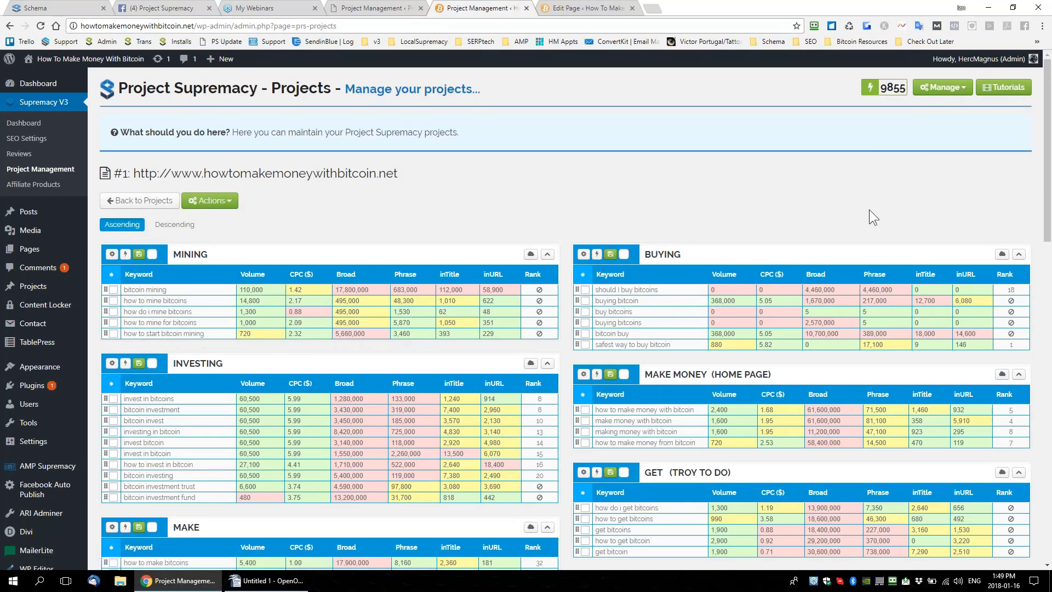
In SEO Settings redirects, tick the /bitcoin-calculator-converter and /bitcoin-calculator-converter123 rules.
left_click(18, 141)
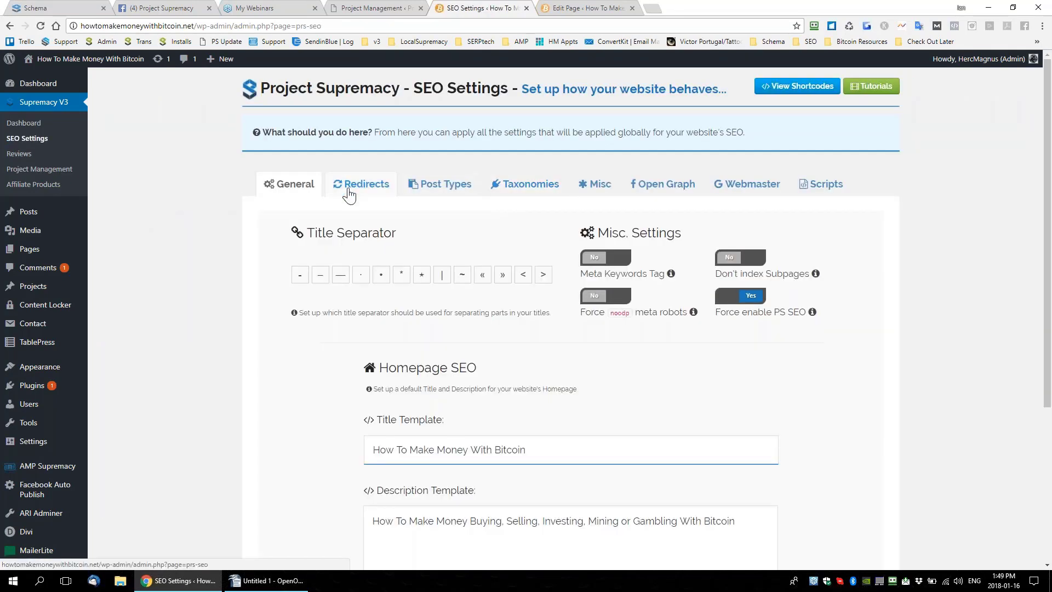
left_click(358, 190)
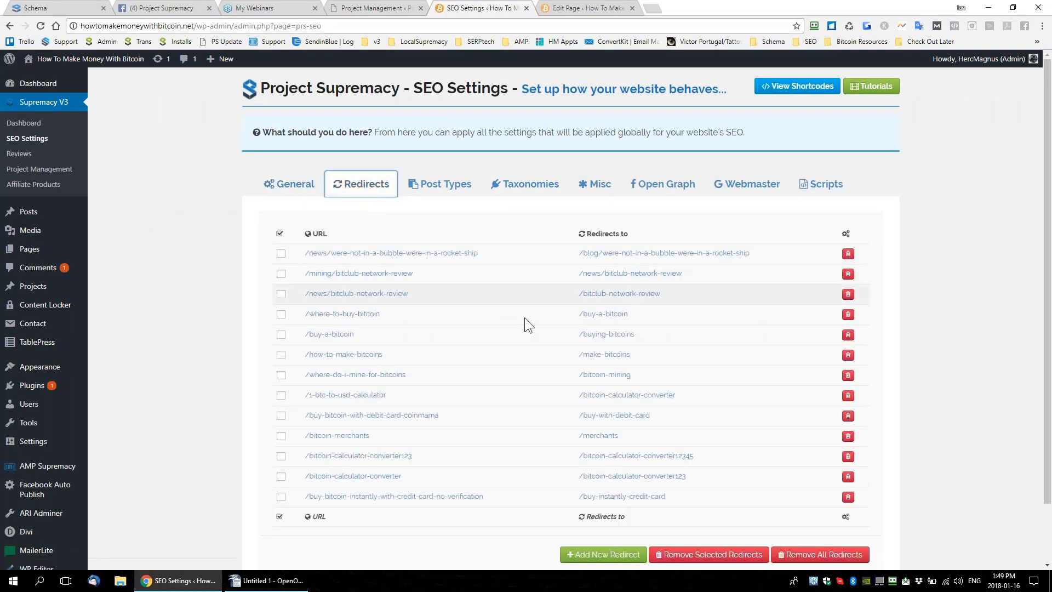
scroll(527, 331, "down", 1)
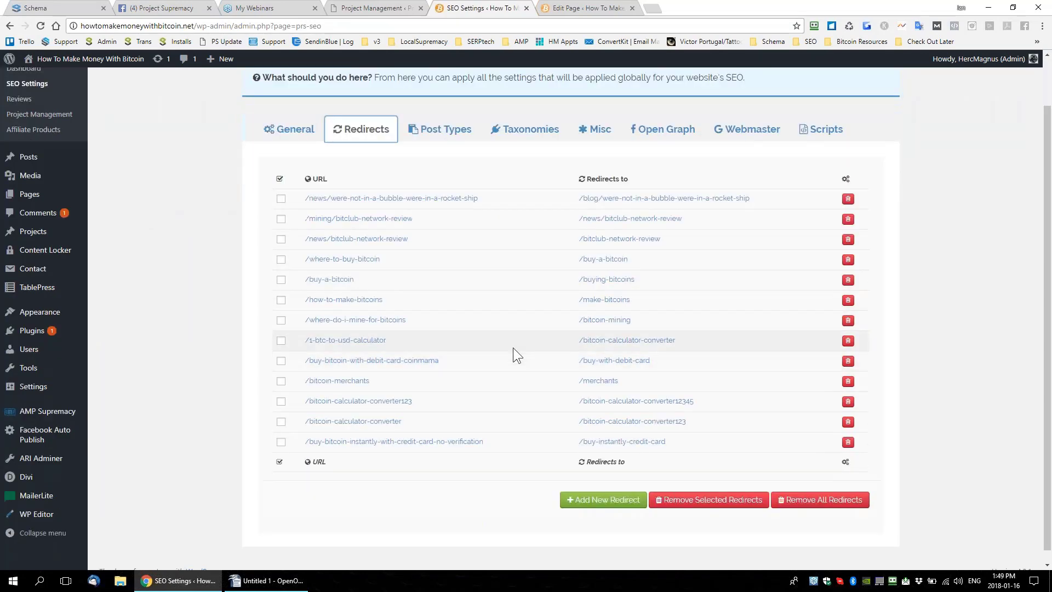
left_click(281, 422)
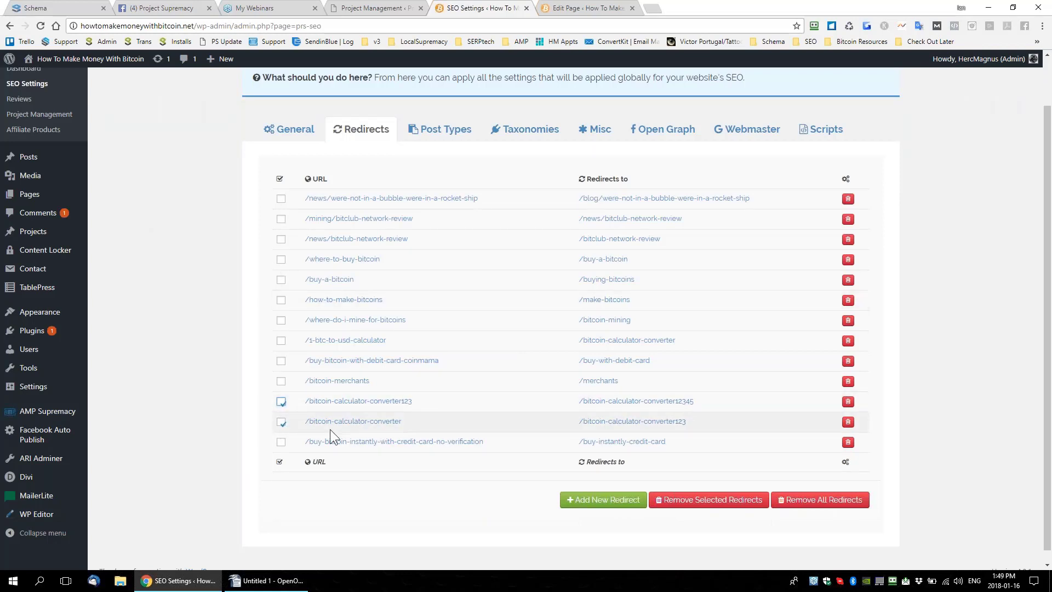
left_click(282, 402)
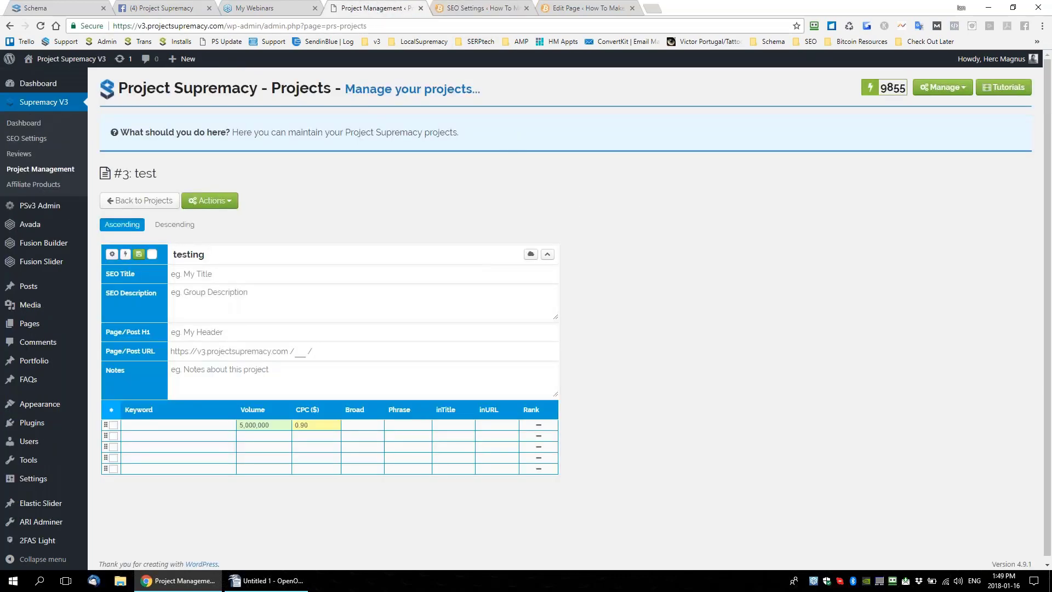
left_click(576, 8)
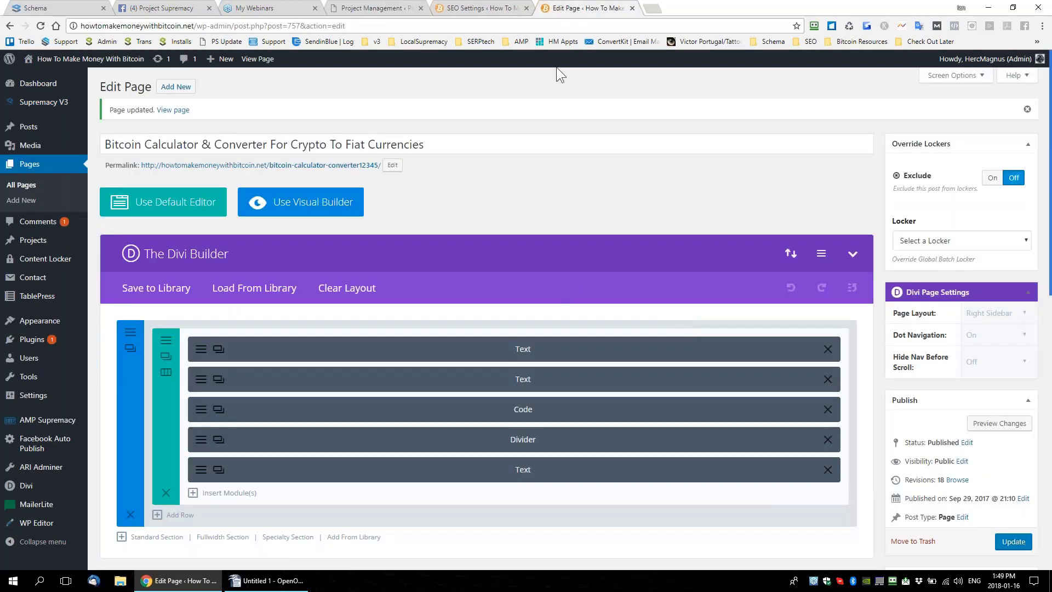
Remove 12345 from the page permalink, update the page, and reload the SEO Settings tab.
left_click(393, 166)
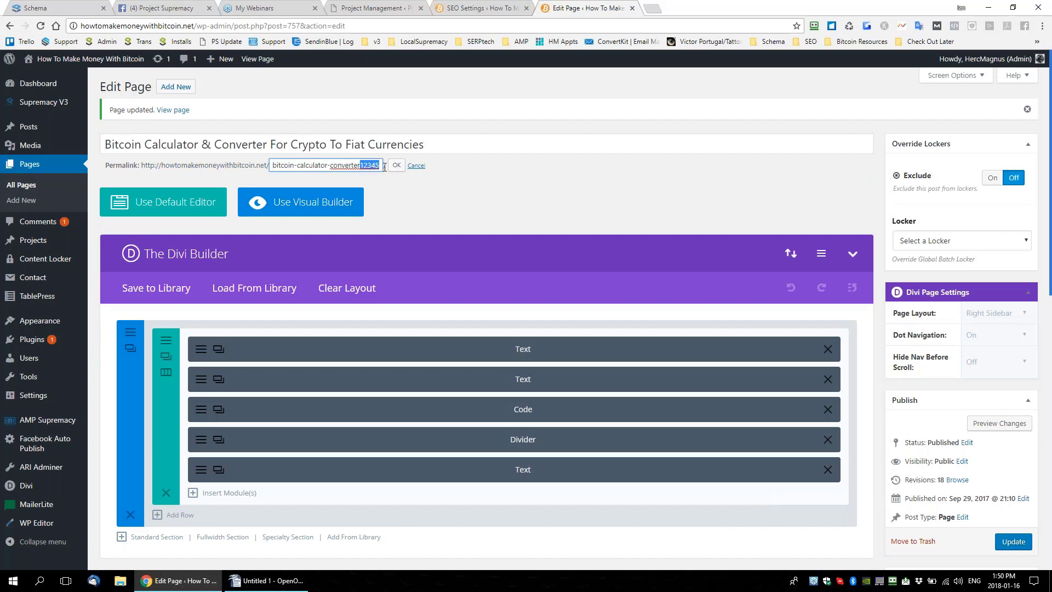
key("BackSpace")
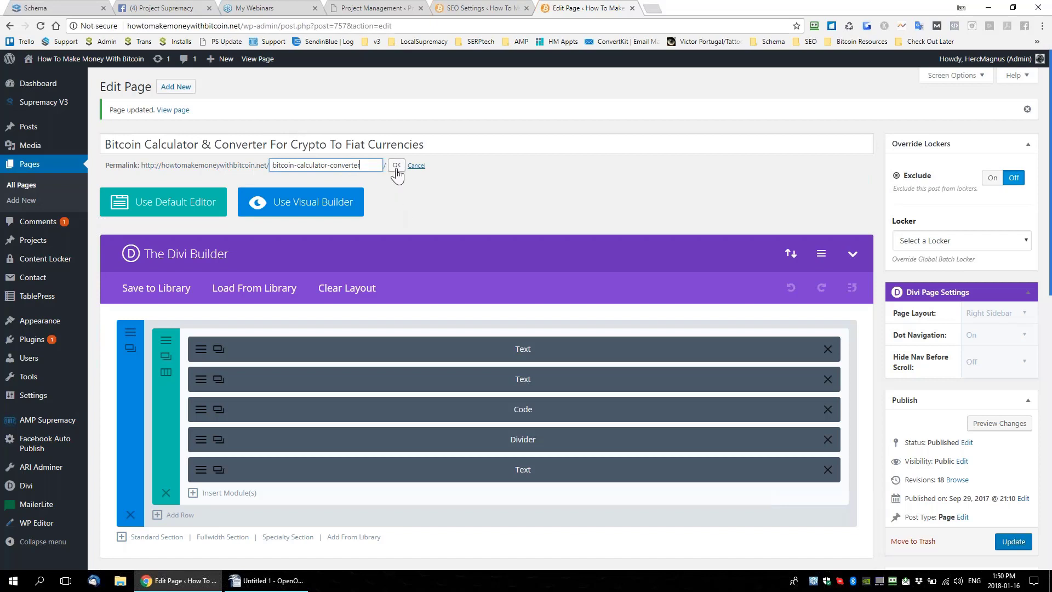
left_click(396, 166)
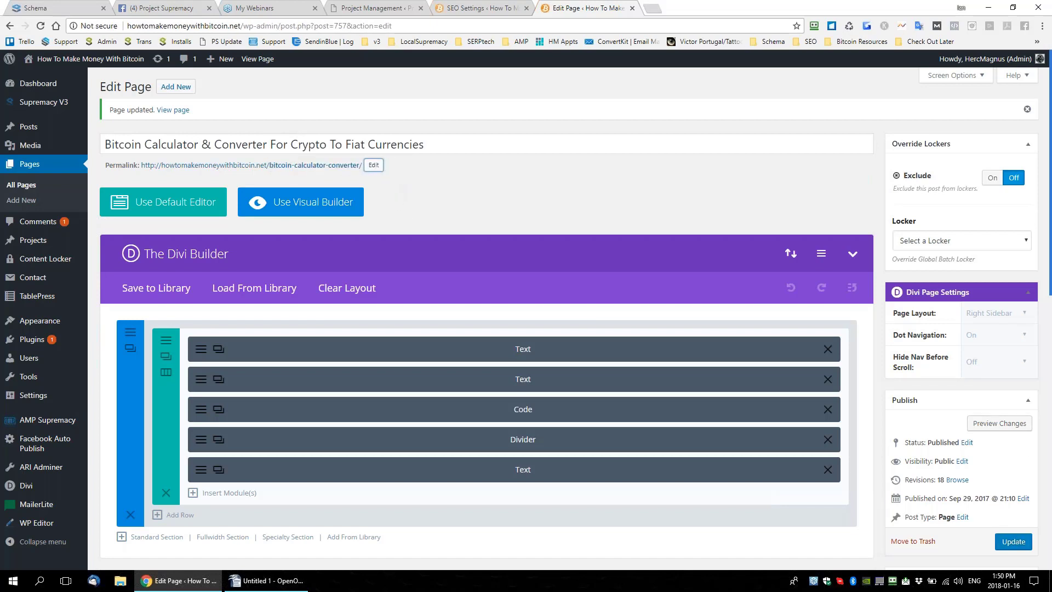
left_click(1014, 541)
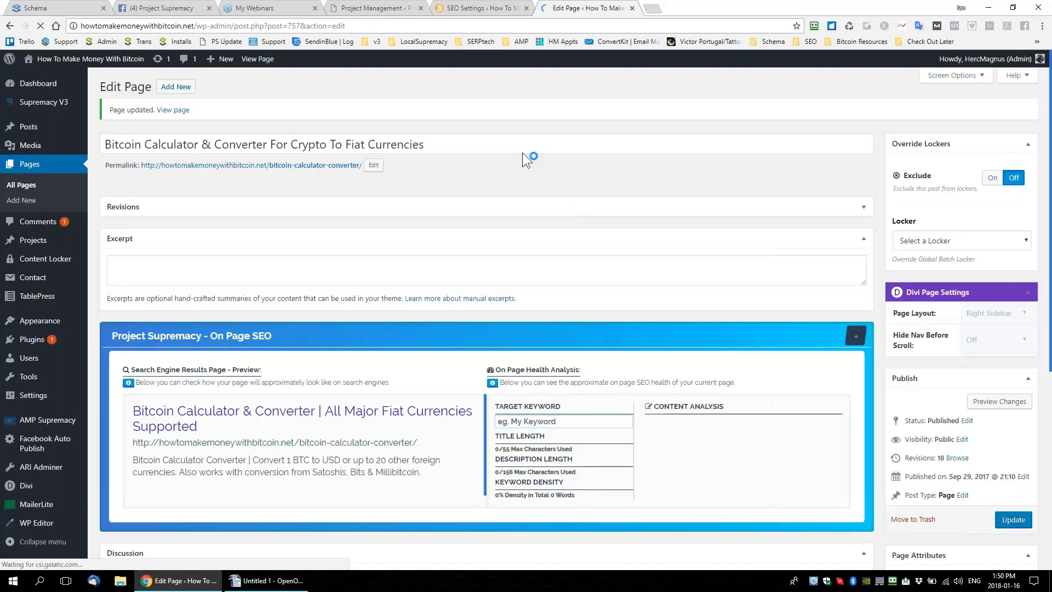
left_click(461, 8)
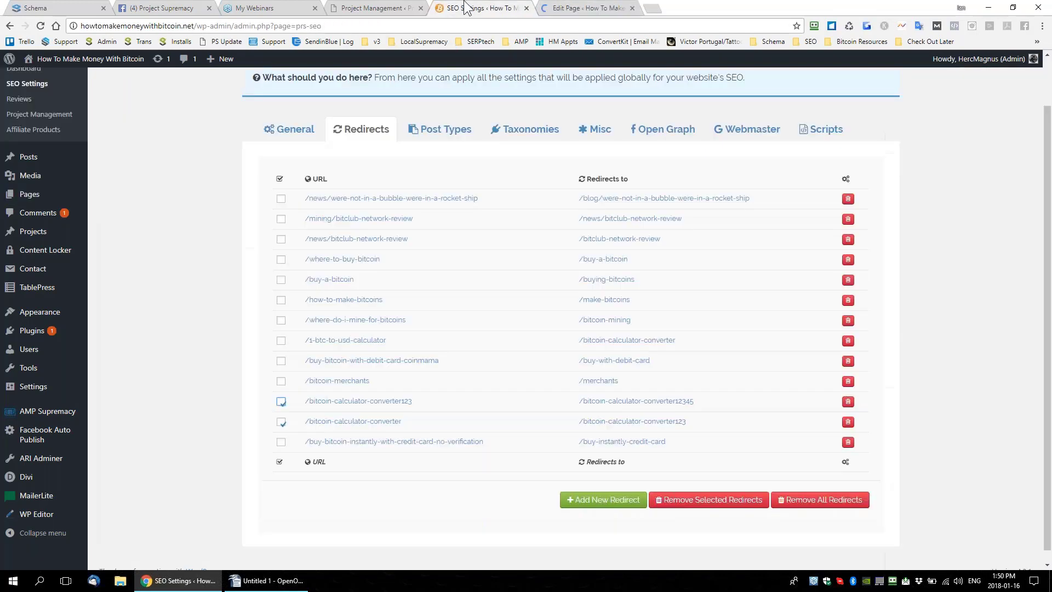
left_click(40, 25)
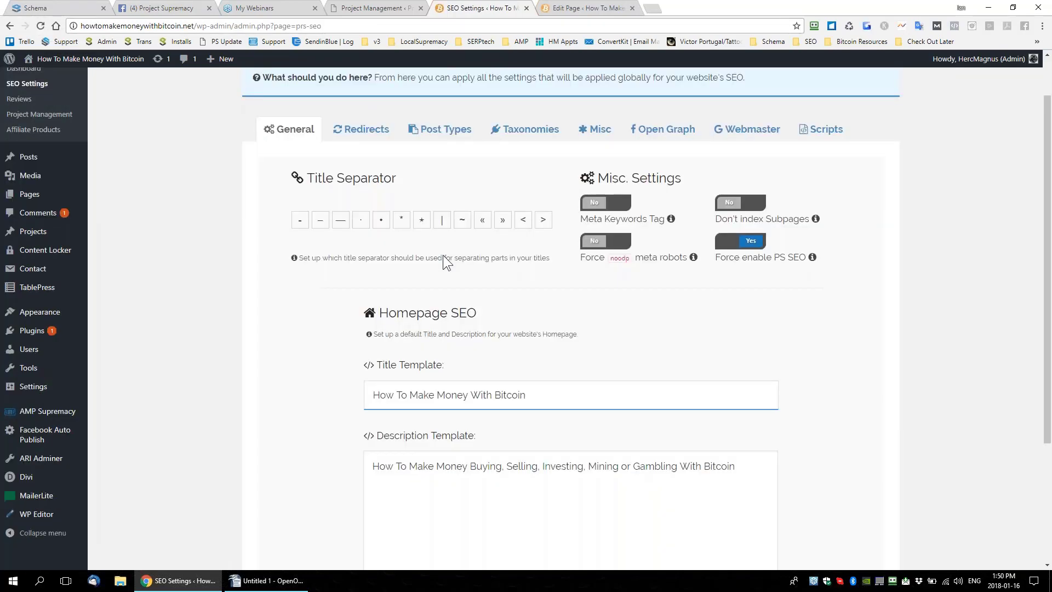
Delete the converter12345, converter123 and /bitcoin-calculator-converter redirects from the Redirects list.
left_click(360, 132)
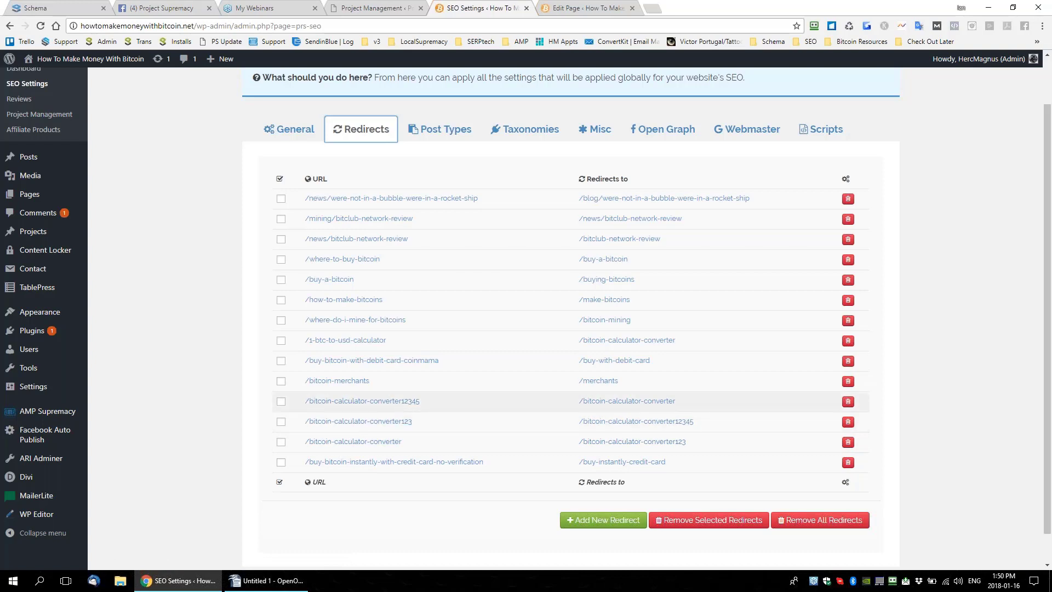
left_click(281, 401)
left_click(281, 422)
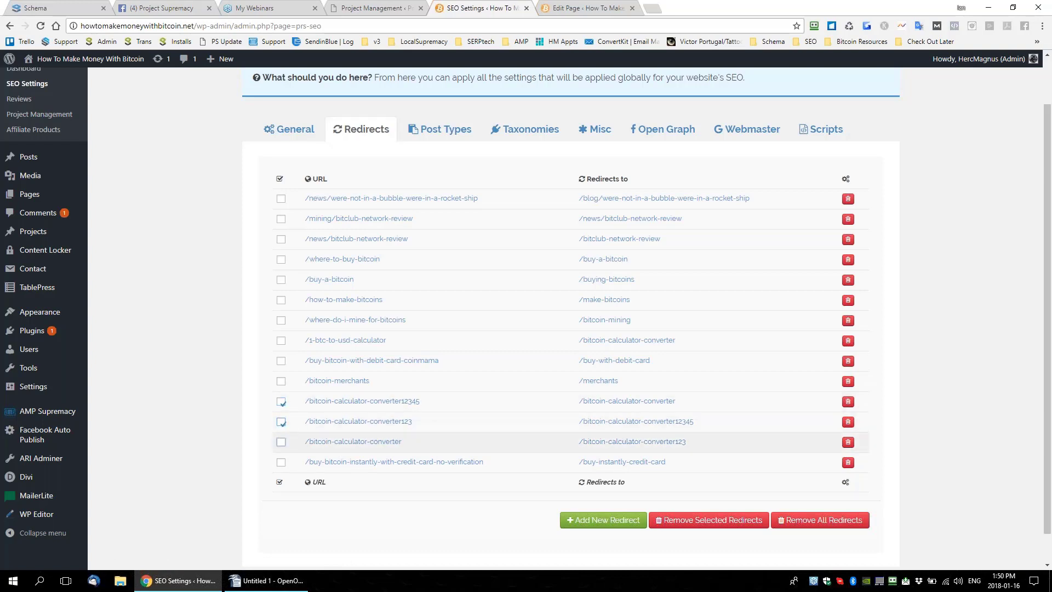
left_click(282, 442)
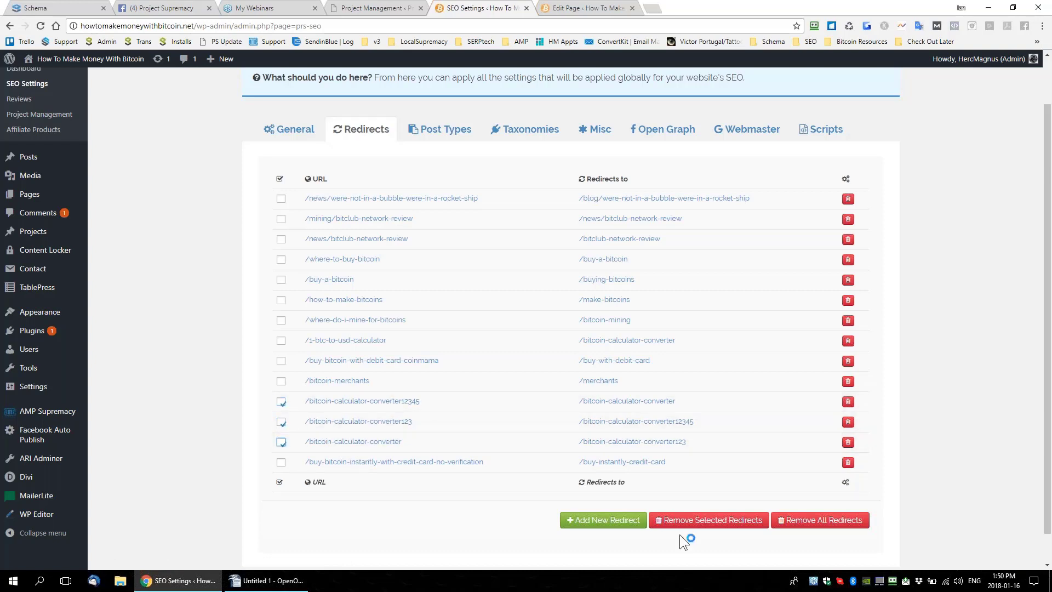
left_click(739, 522)
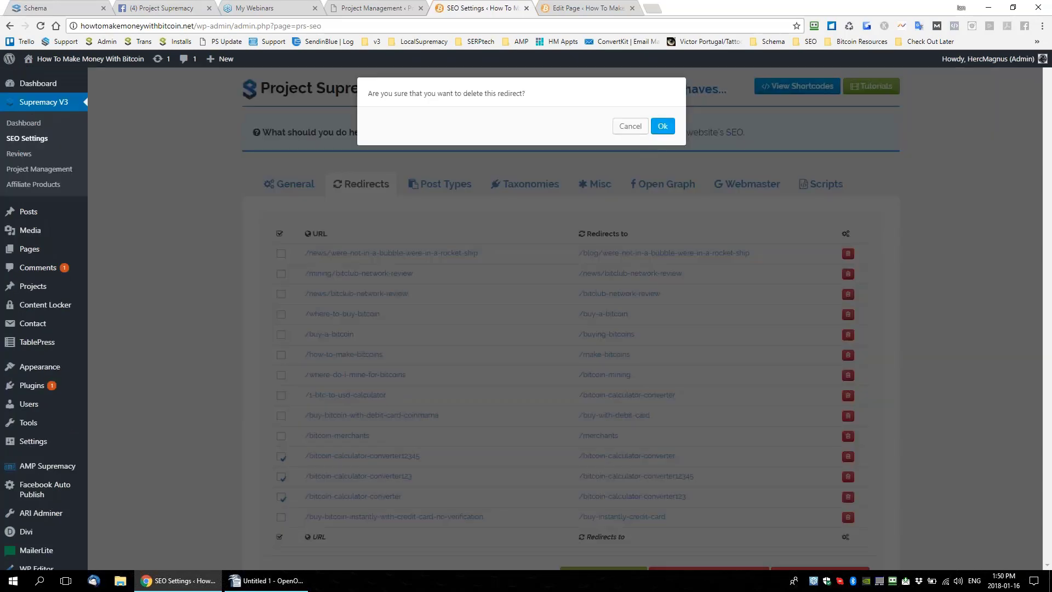
left_click(664, 127)
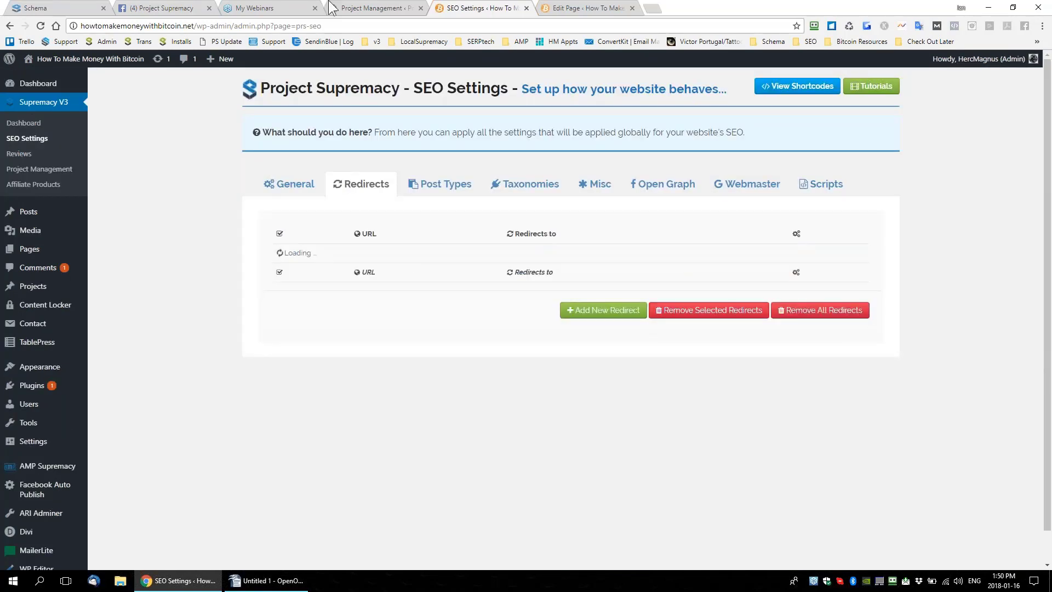
left_click(332, 8)
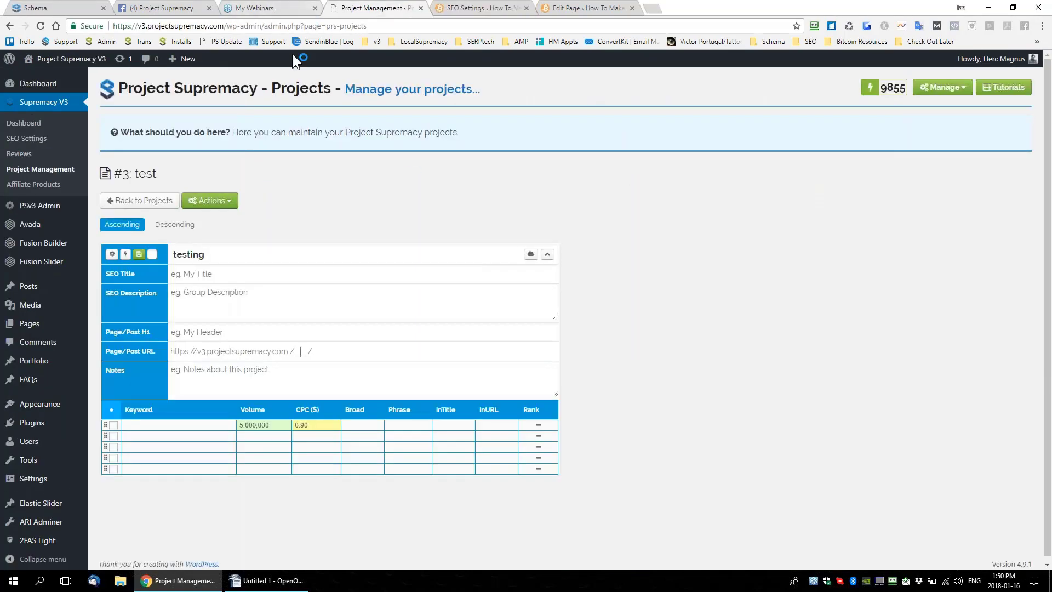
Review the v3 site's redirects under Manage > Manage Redirects, then close the overview.
mouse_move(993, 58)
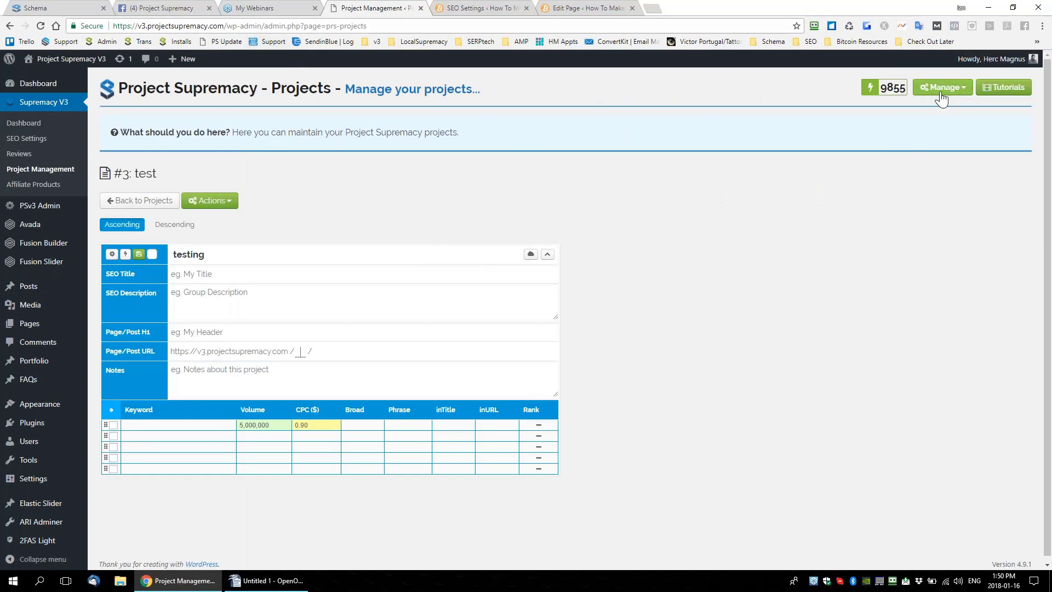
left_click(941, 97)
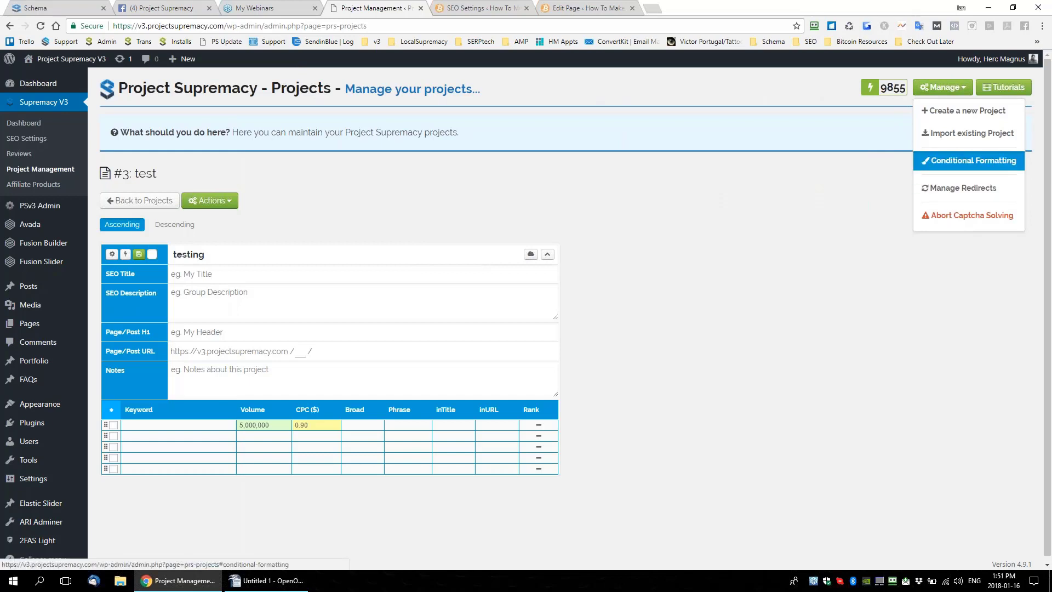
left_click(963, 189)
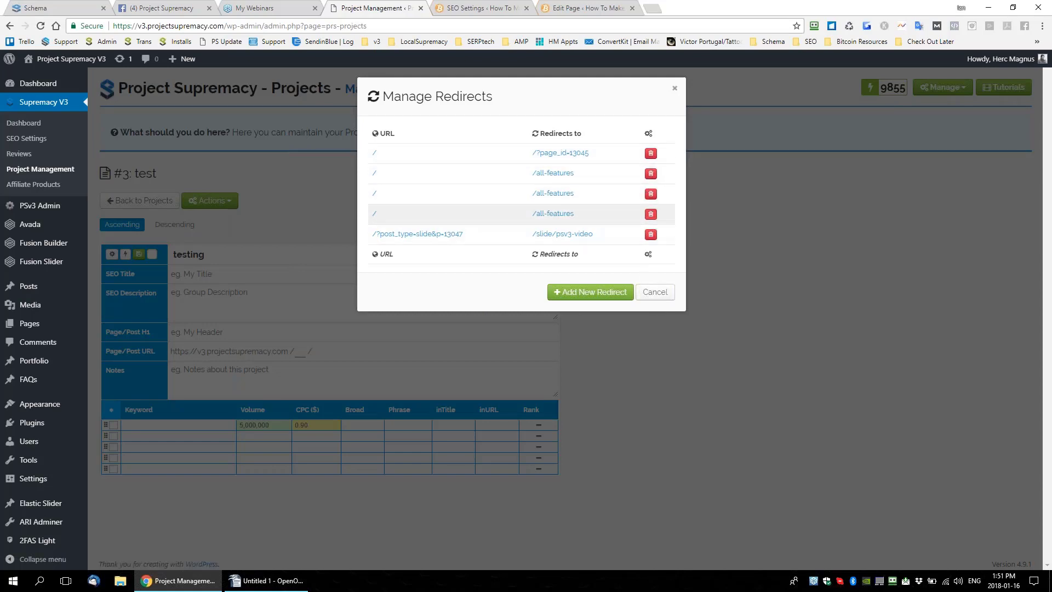
left_click(655, 292)
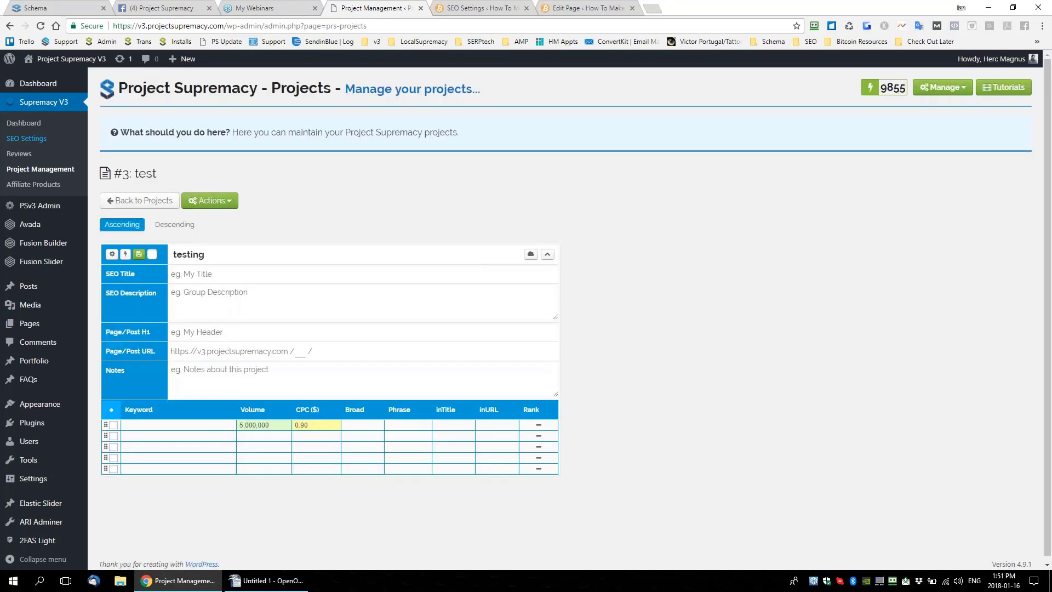
Tick all five redirects in SEO Settings > Redirects, remove them all, and confirm with Ok.
left_click(26, 138)
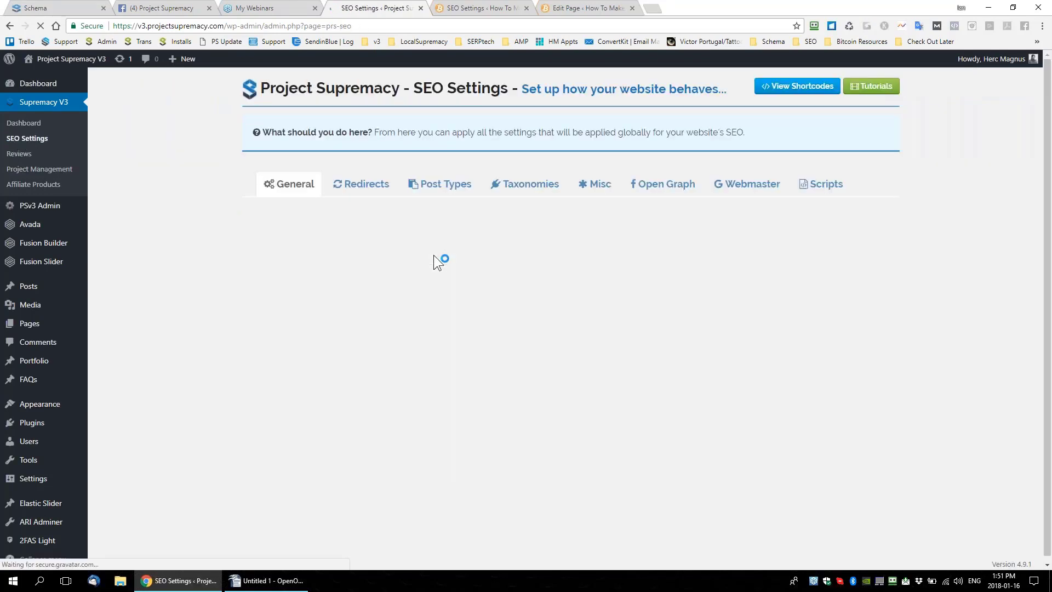
left_click(361, 184)
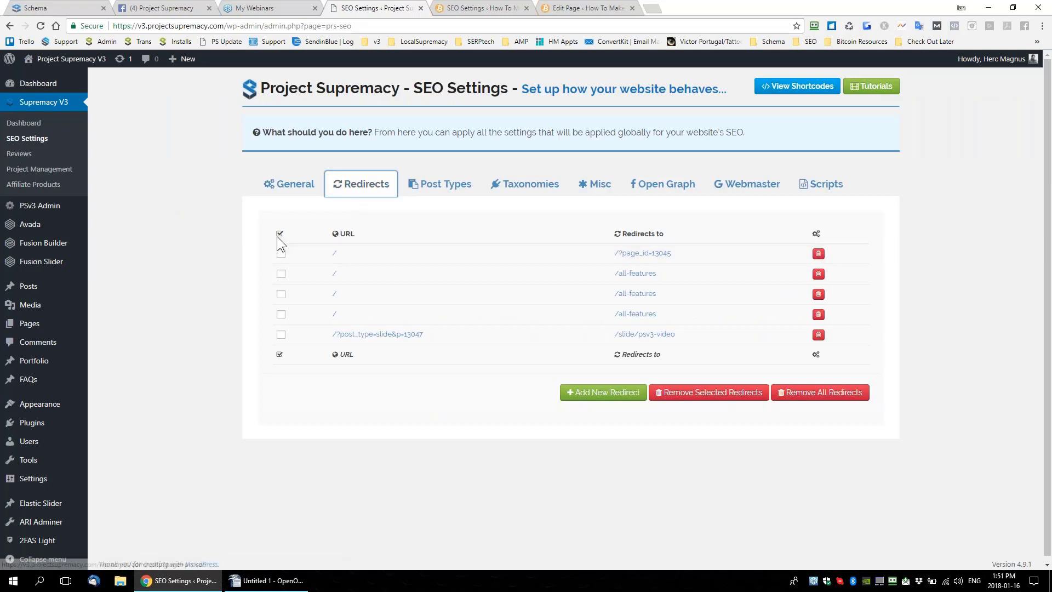
left_click(281, 253)
left_click(281, 273)
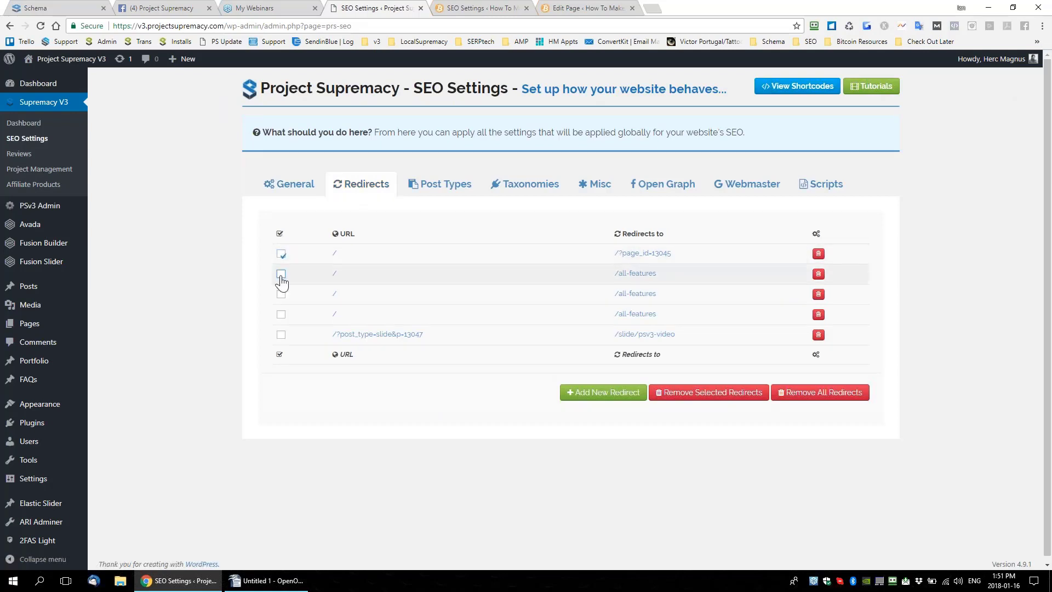
left_click(281, 294)
left_click(281, 314)
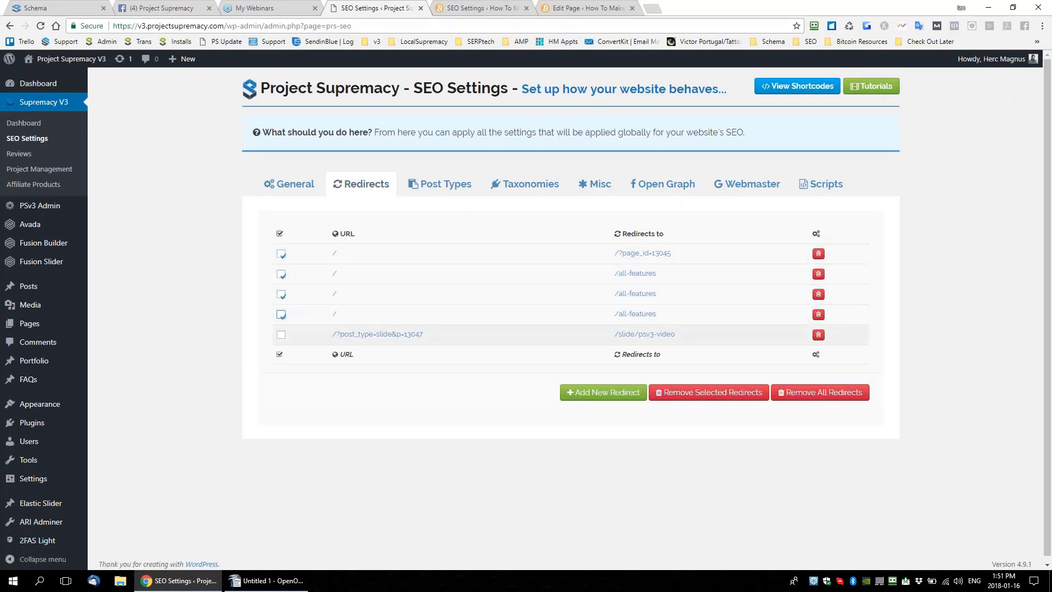
left_click(282, 335)
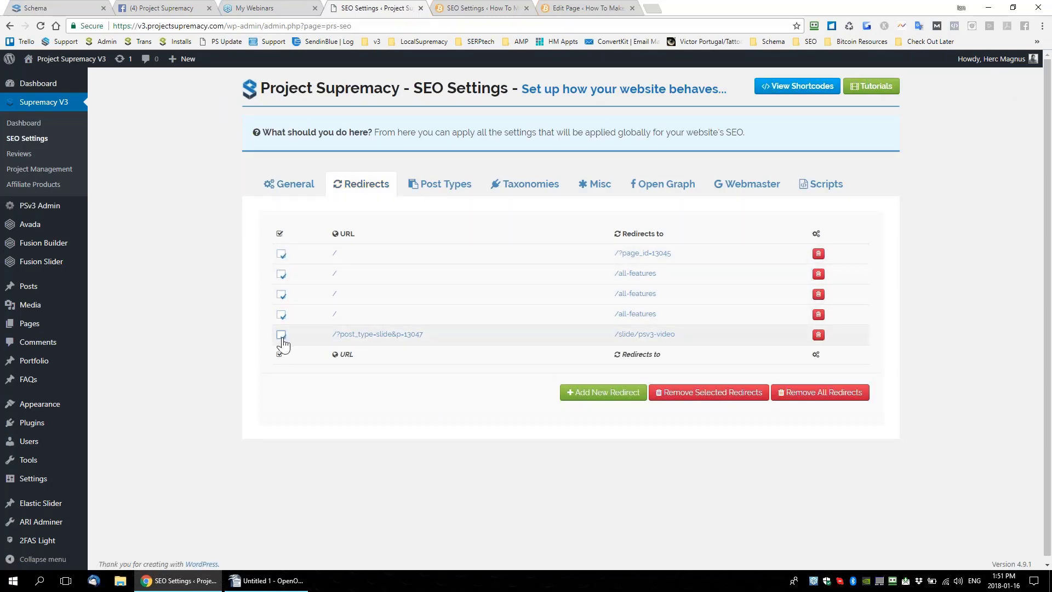
left_click(814, 404)
left_click(663, 126)
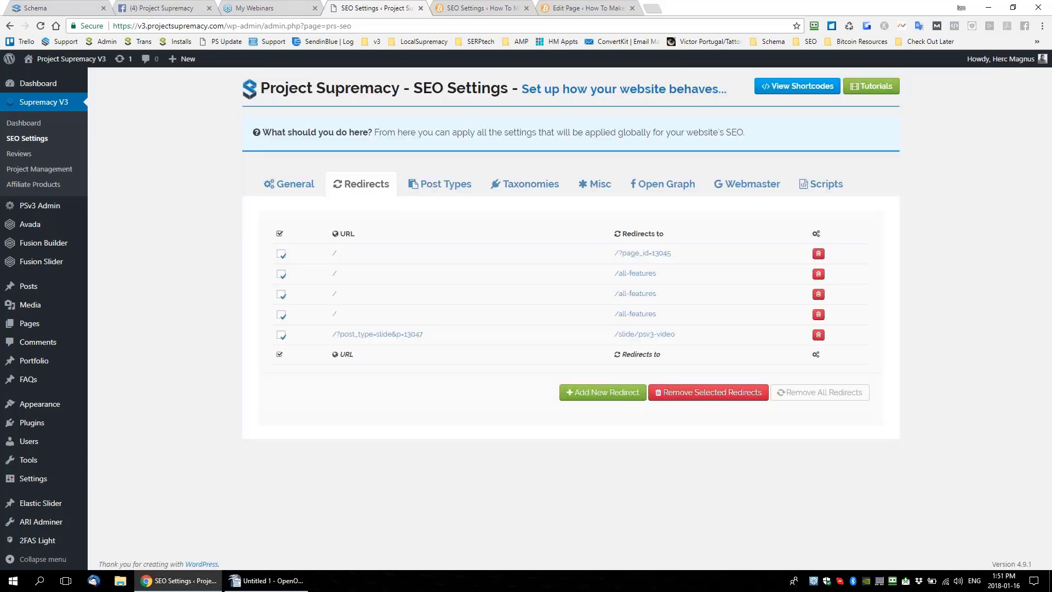
left_click(613, 322)
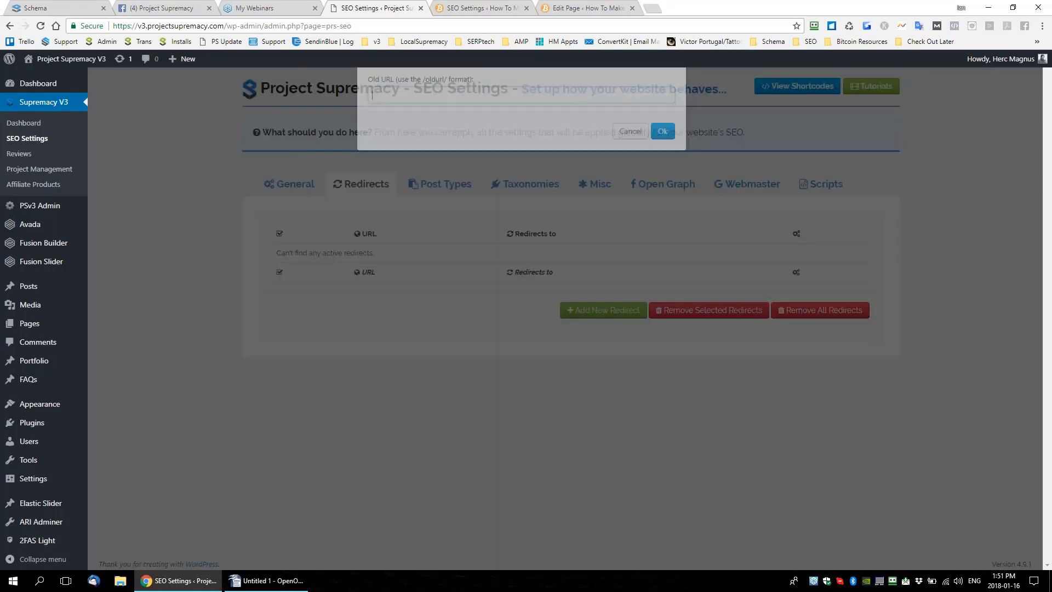
left_click(631, 147)
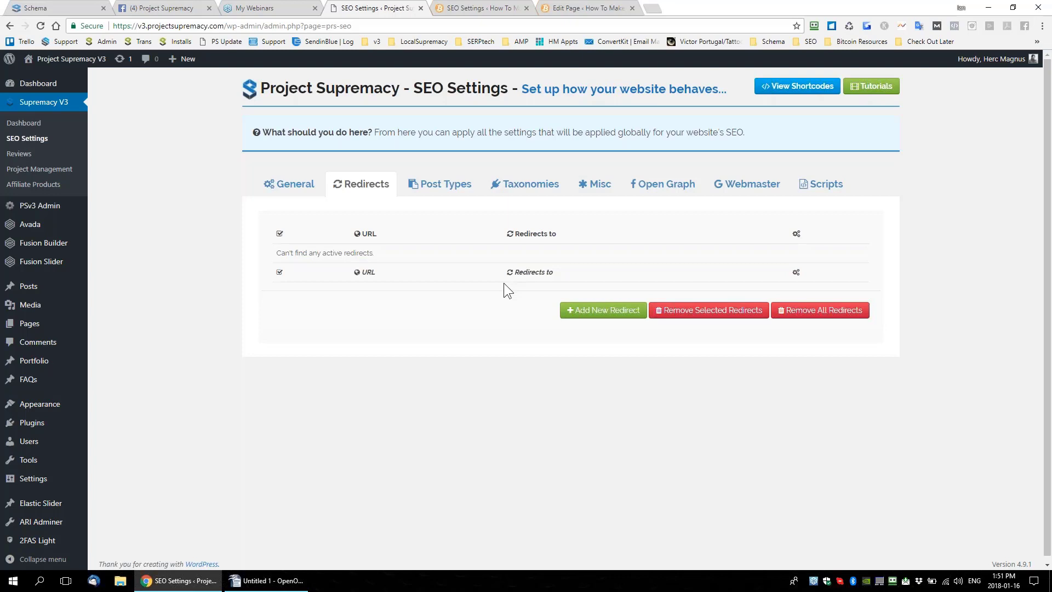
Log out of the Project Supremacy v3 WordPress site.
left_click_drag(229, 27, 354, 42)
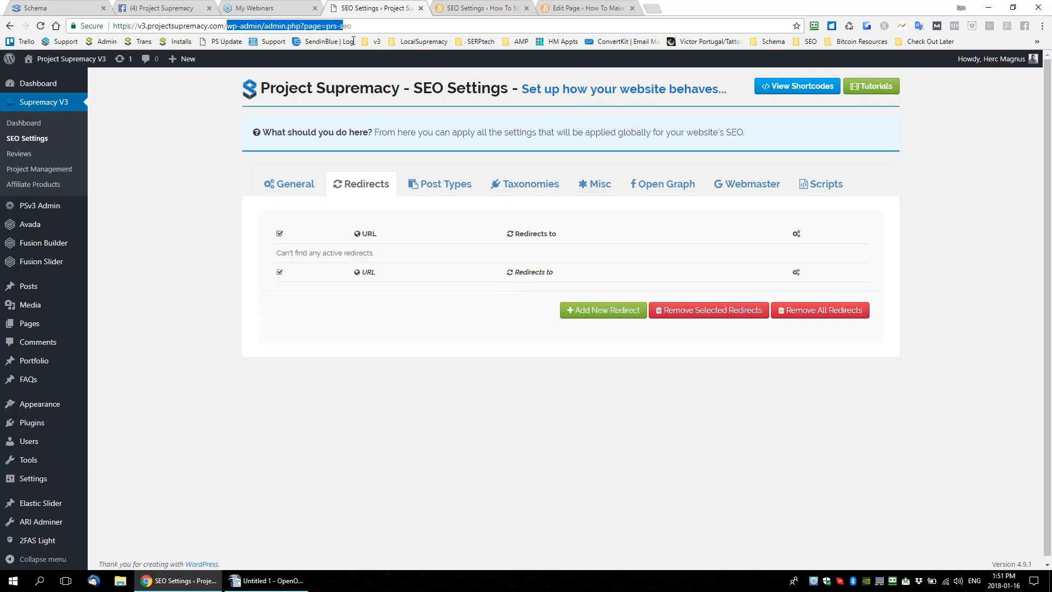
mouse_move(986, 60)
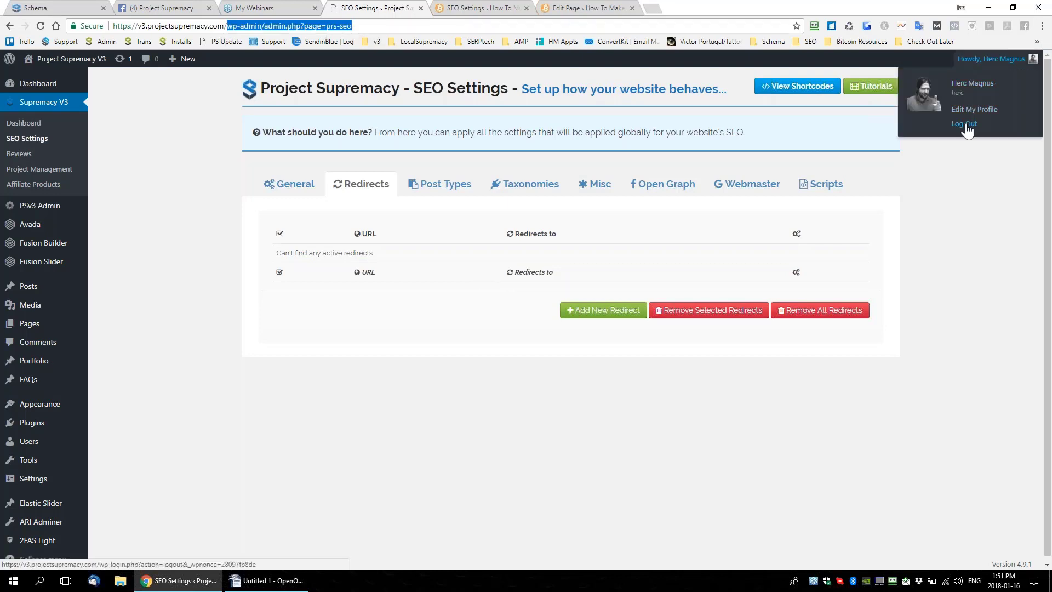
left_click(965, 124)
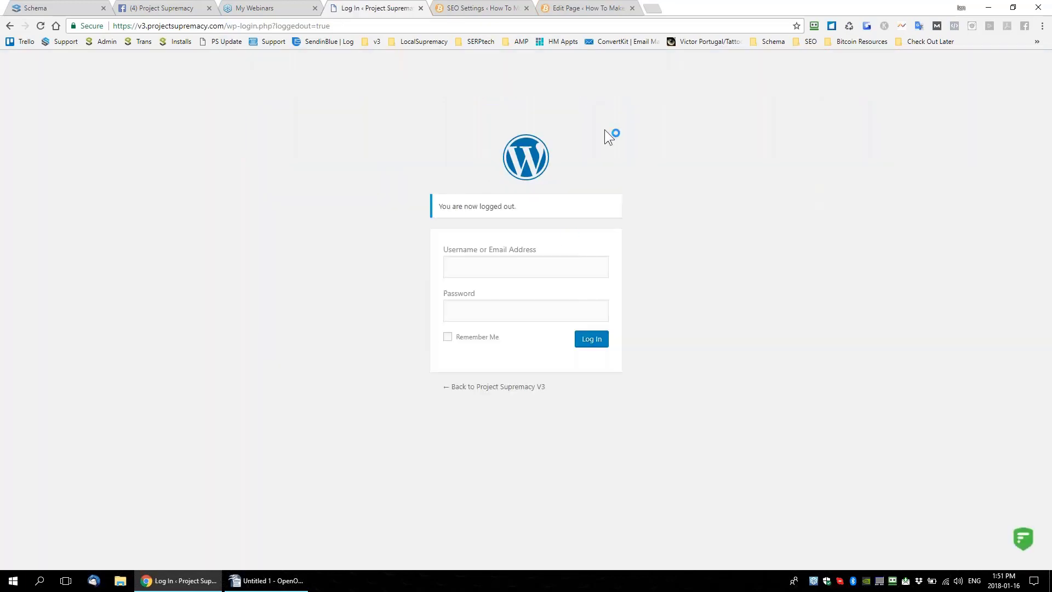
Strip the path from the address to load the v3 site's root page.
left_click_drag(225, 25, 331, 26)
key("BackSpace")
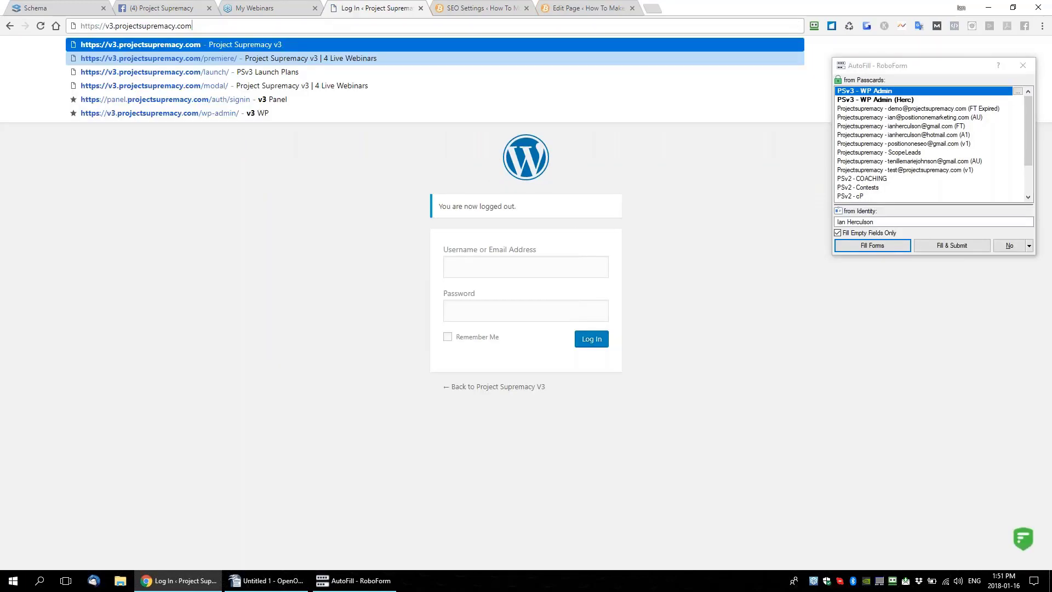
key("Return")
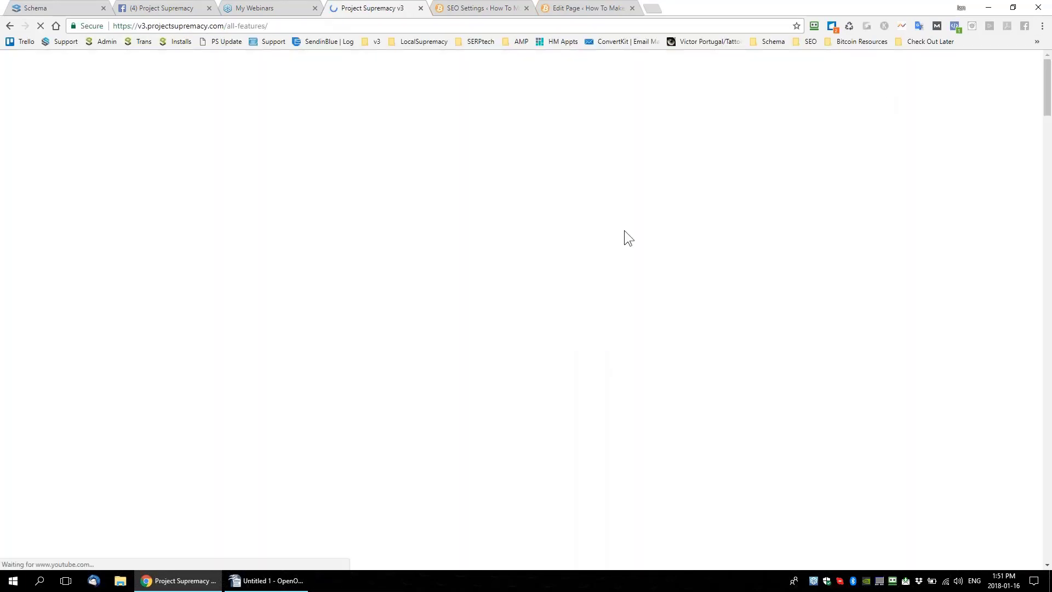
left_click_drag(226, 26, 420, 34)
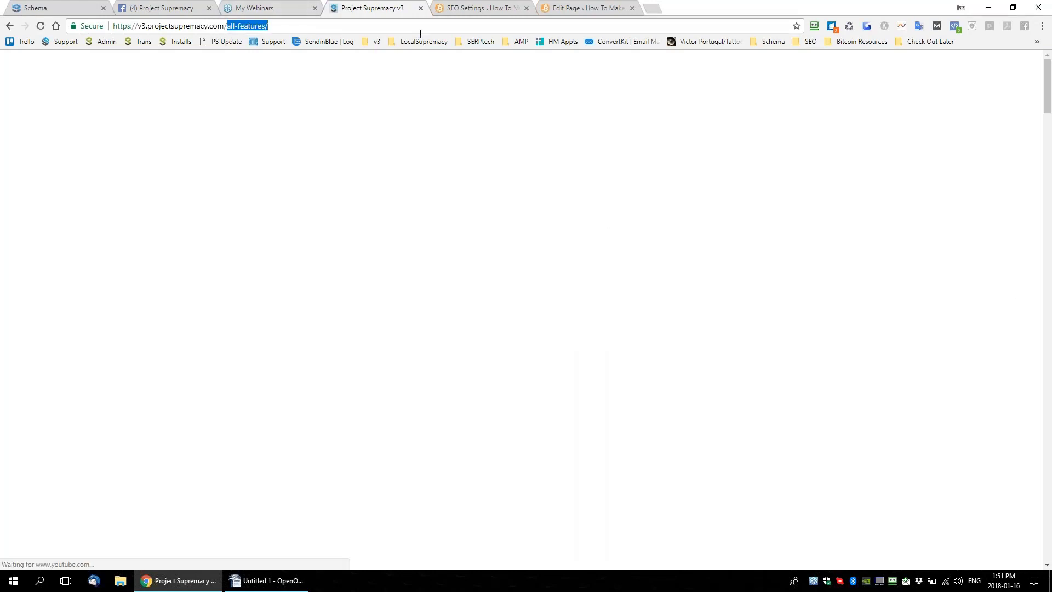
key("BackSpace")
key("BackSpace")
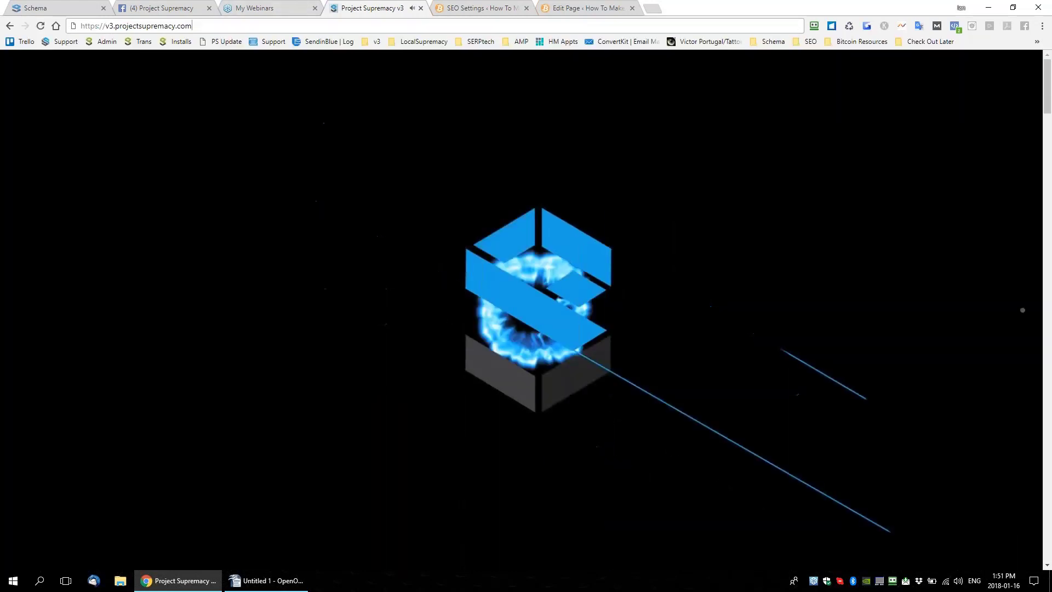
key("Return")
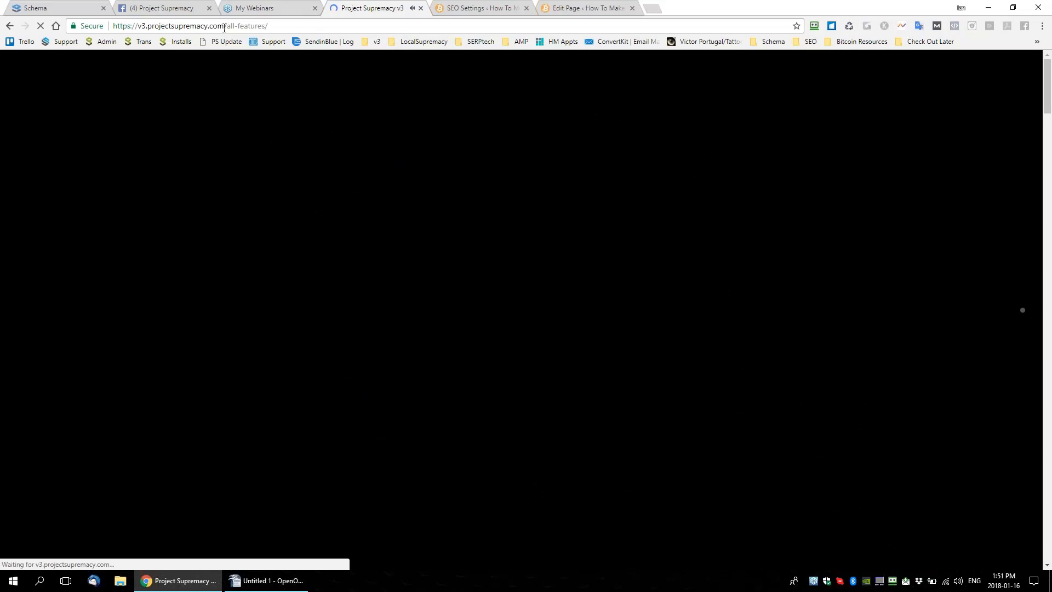
left_click_drag(224, 25, 344, 27)
key("BackSpace")
key("Return")
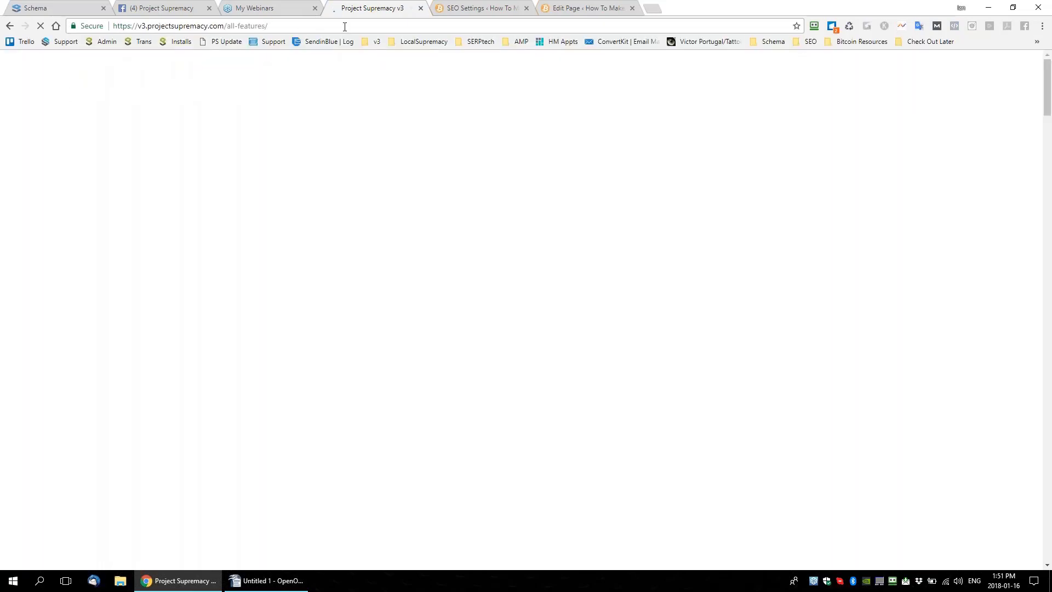
left_click(291, 8)
left_click(370, 8)
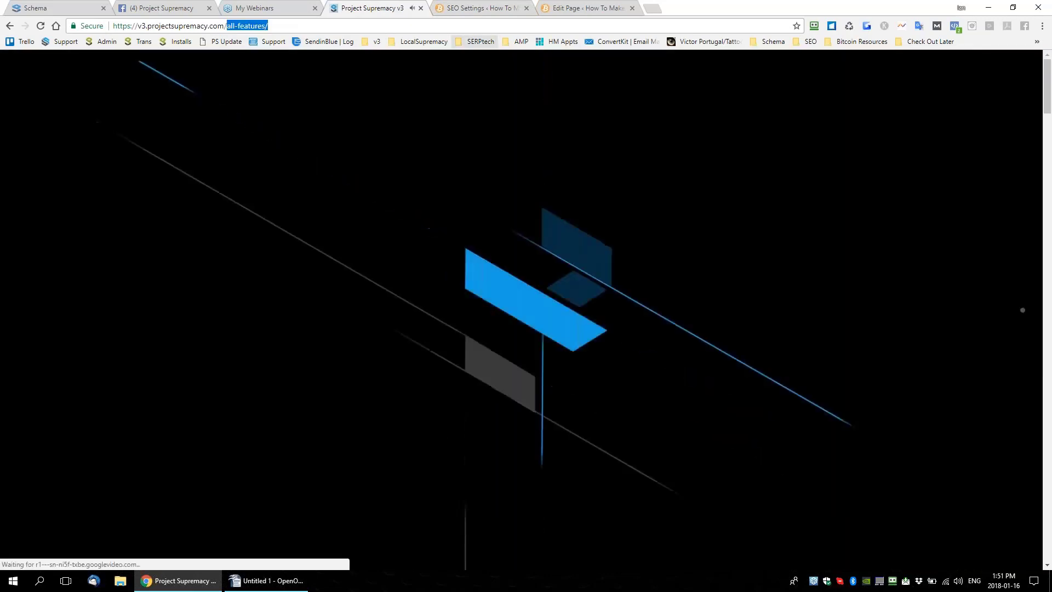
Go to /wp-admin and log in with a second saved RoboForm account.
type("wp-admin")
key("Return")
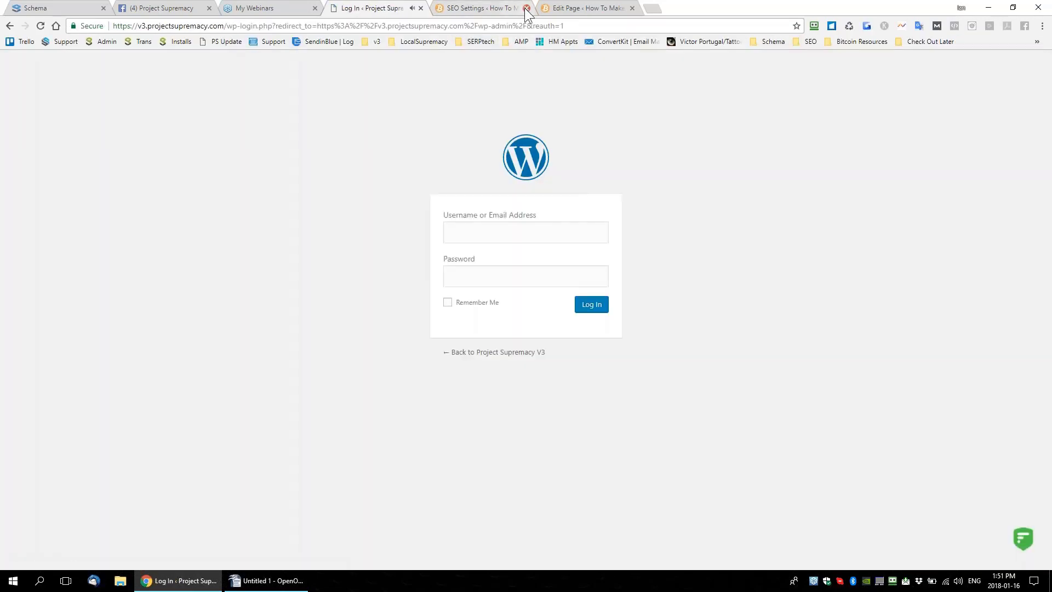
left_click(526, 8)
left_click(526, 8)
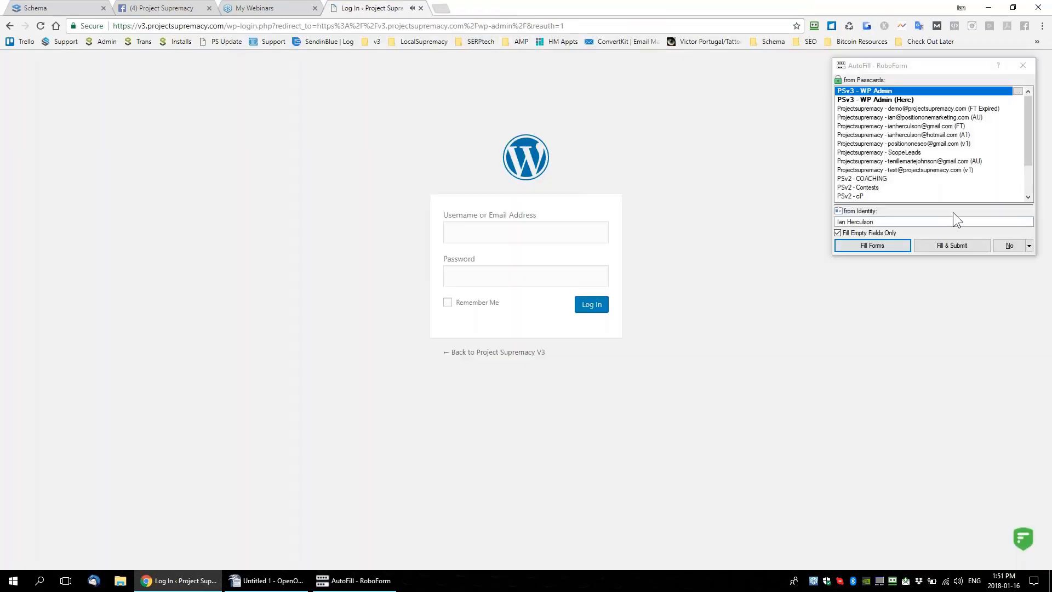
left_click(941, 245)
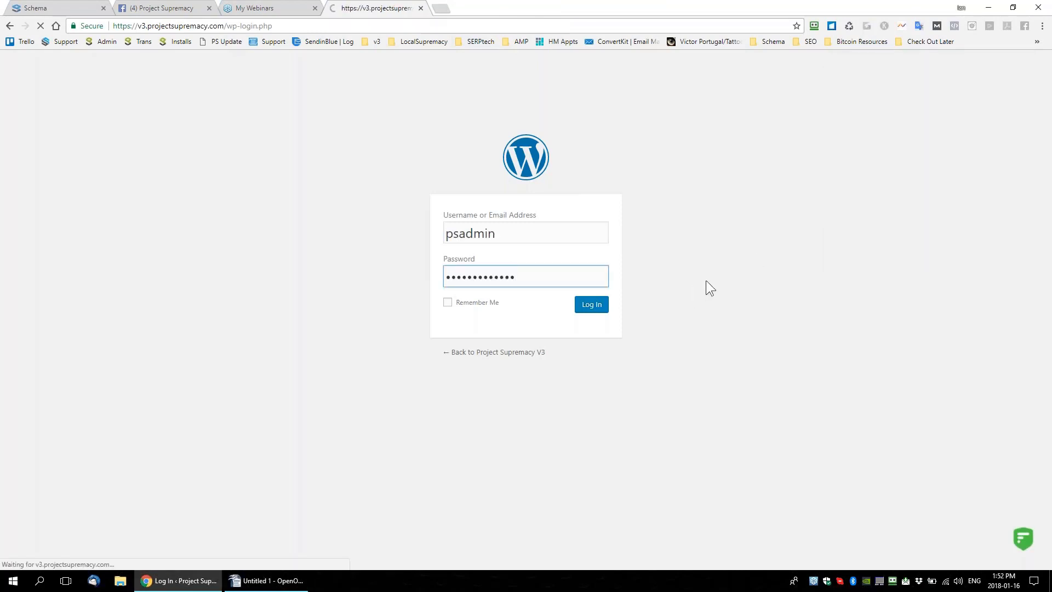
left_click(485, 285)
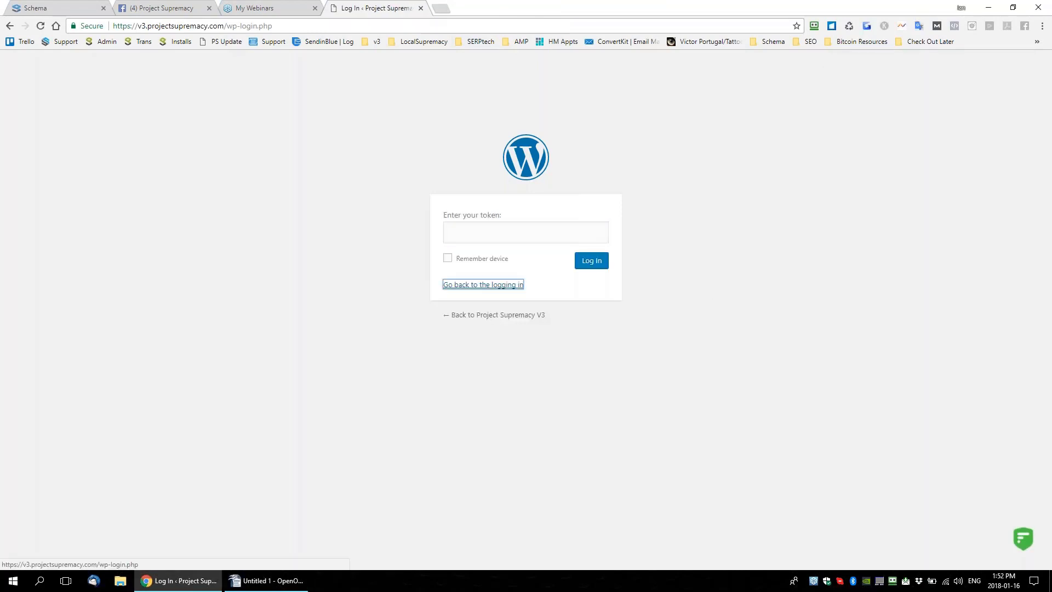
left_click(815, 26)
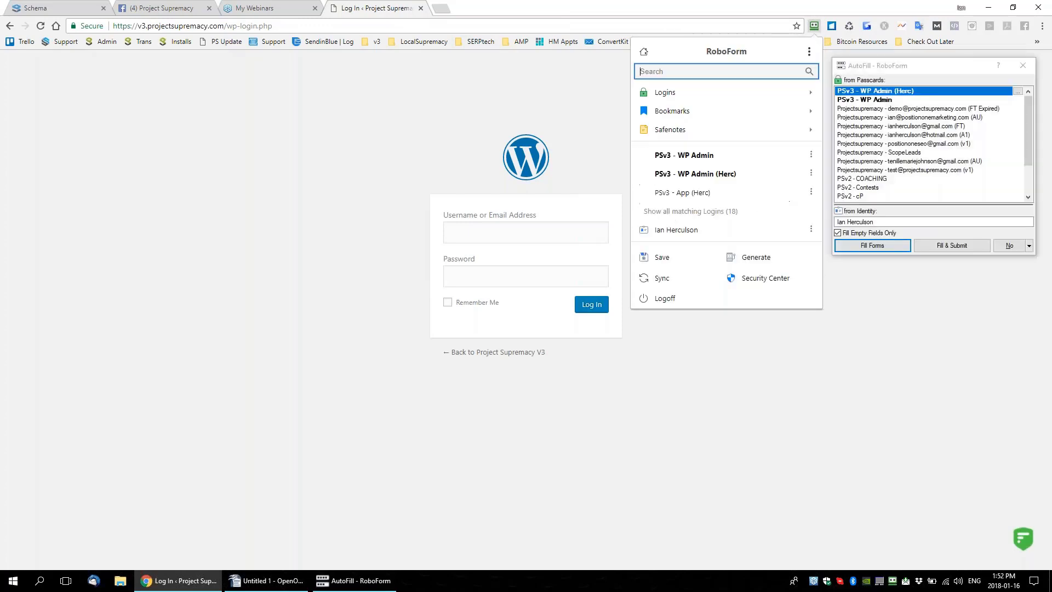
left_click(865, 242)
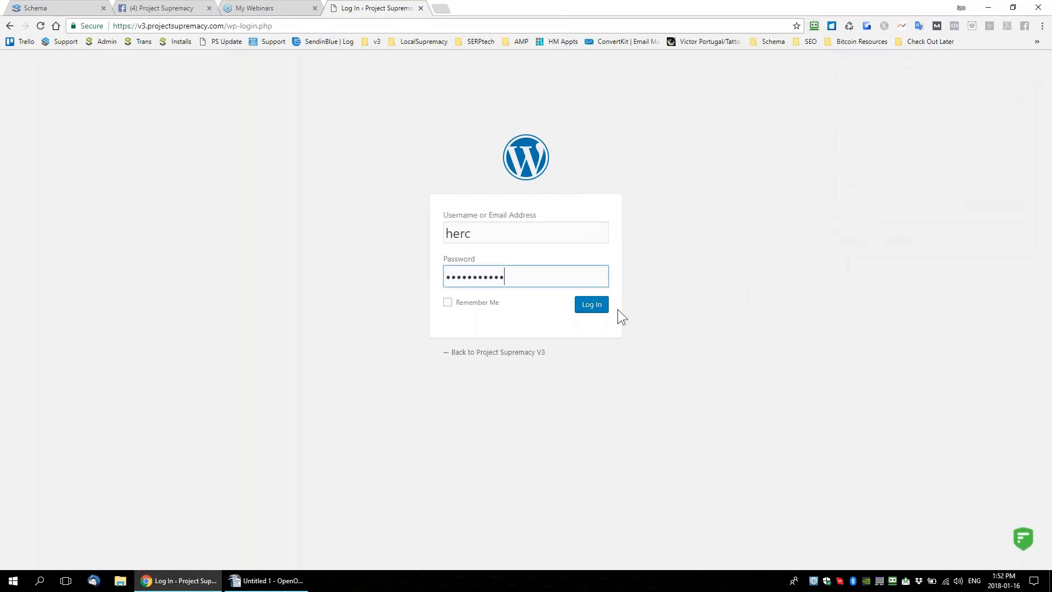
left_click(592, 304)
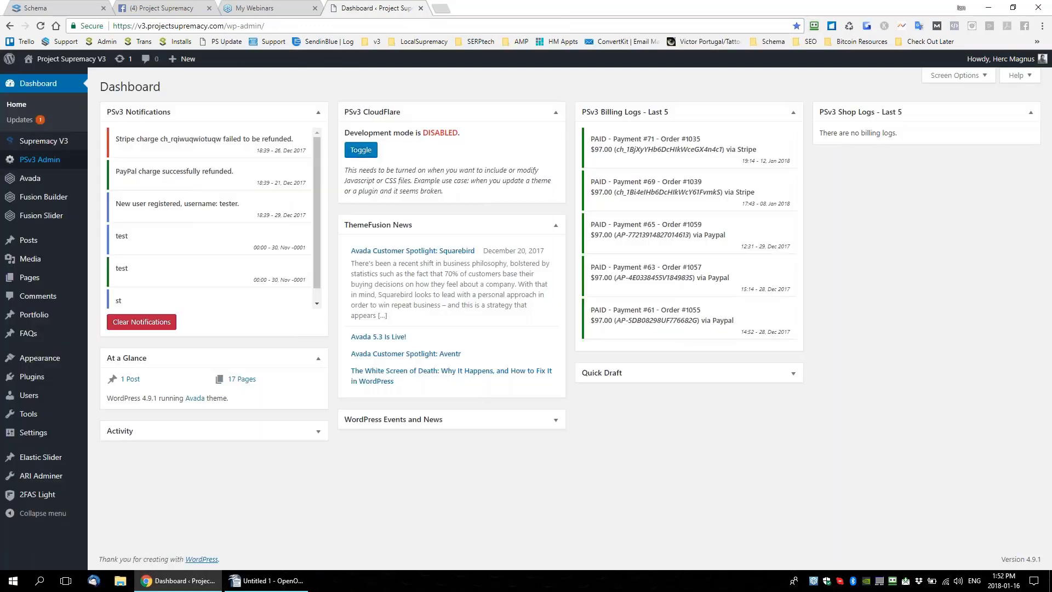
Check the now-empty Redirects tab in Supremacy V3 SEO Settings.
mouse_move(44, 141)
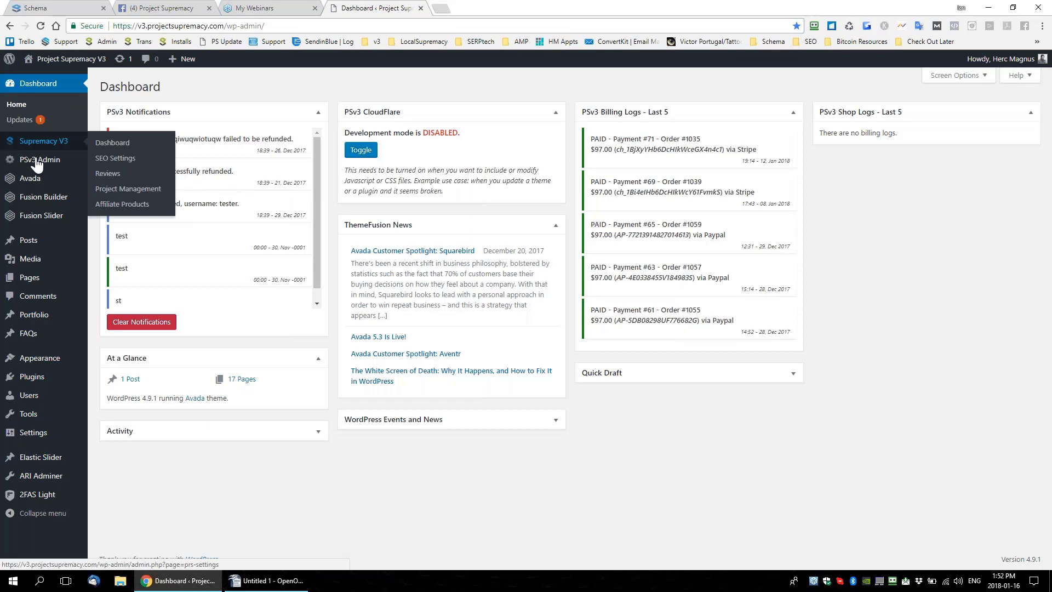
left_click(99, 160)
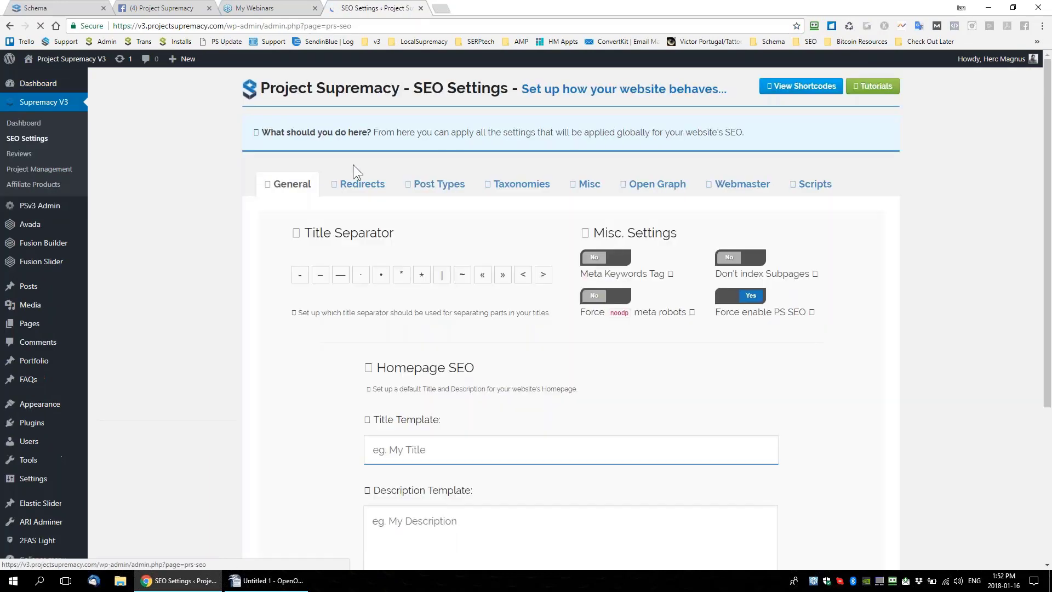
left_click(363, 187)
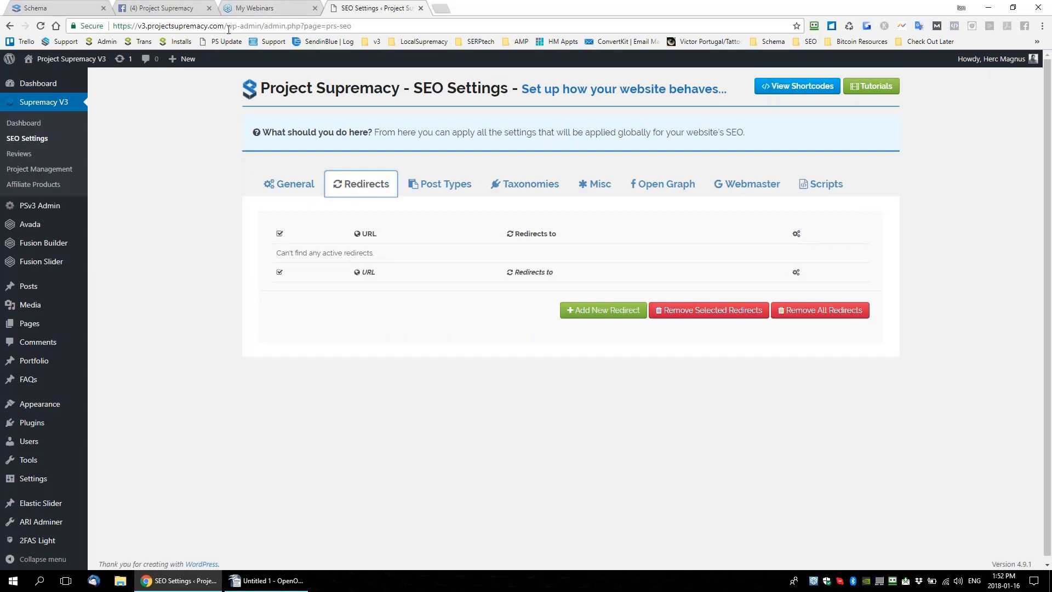
Clear the admin and all-features paths from the address to load the v3 public homepage.
left_click_drag(227, 26, 536, 69)
key("BackSpace")
key("Return")
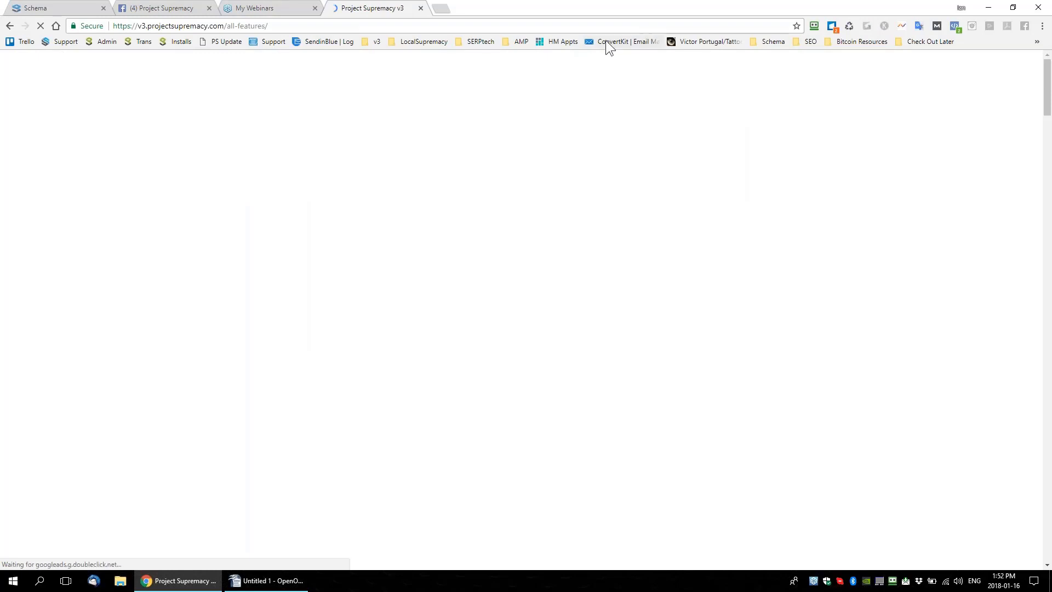
left_click_drag(224, 26, 274, 27)
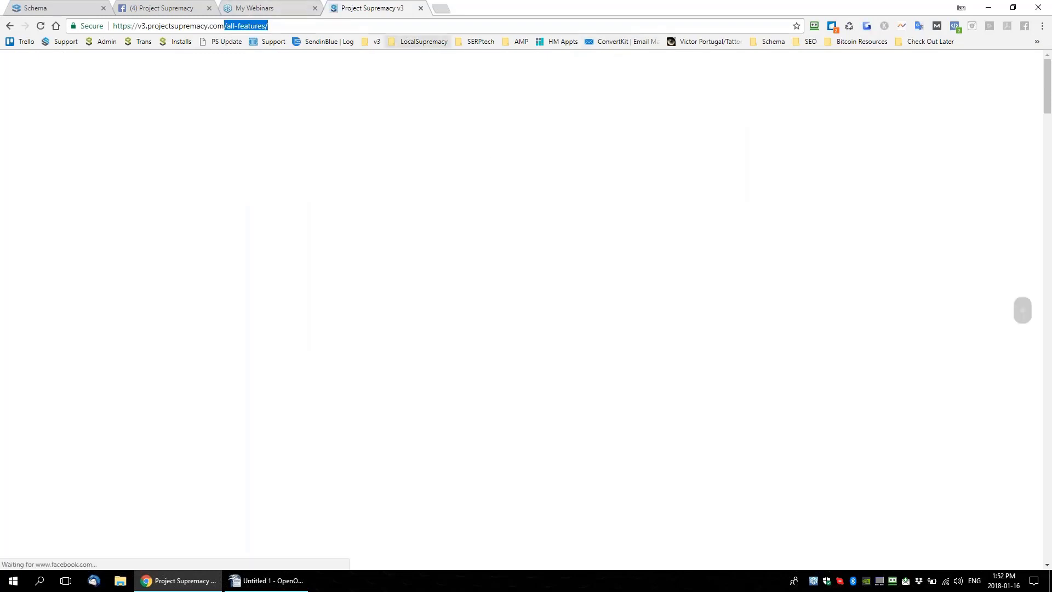
key("BackSpace")
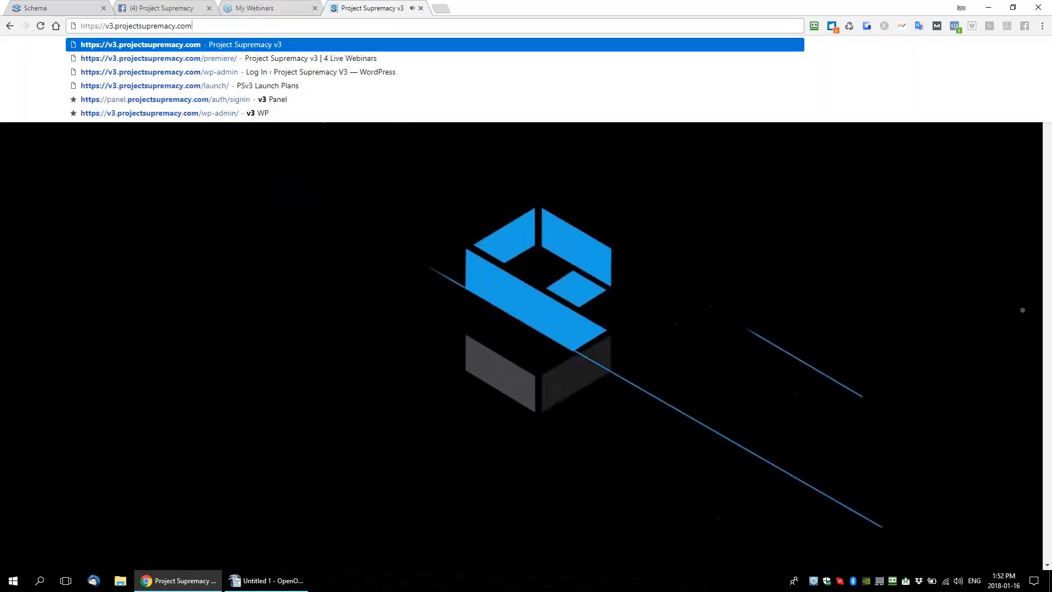
key("Return")
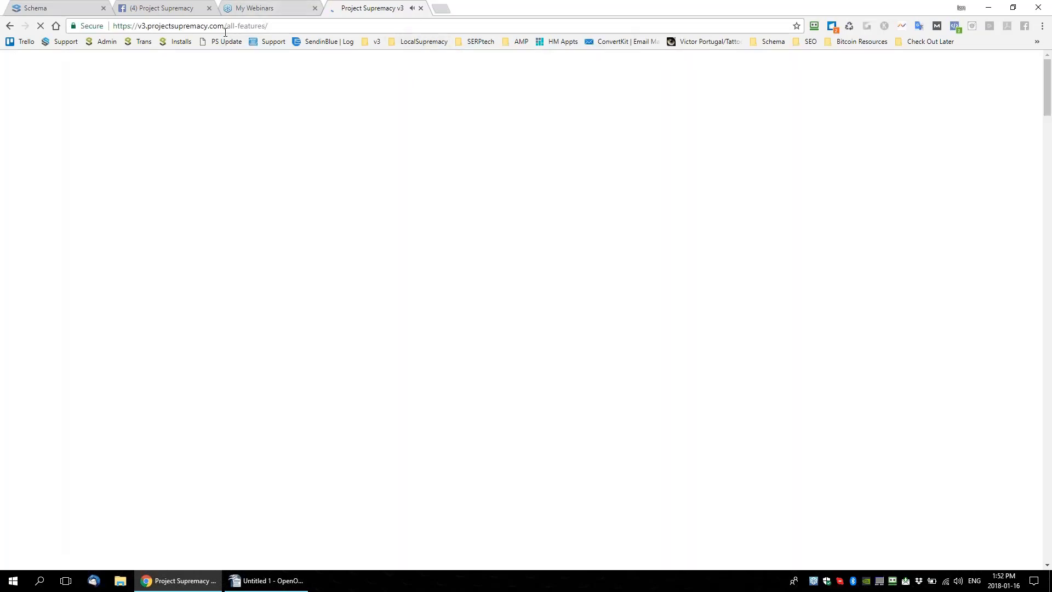
left_click_drag(224, 27, 269, 26)
key("BackSpace")
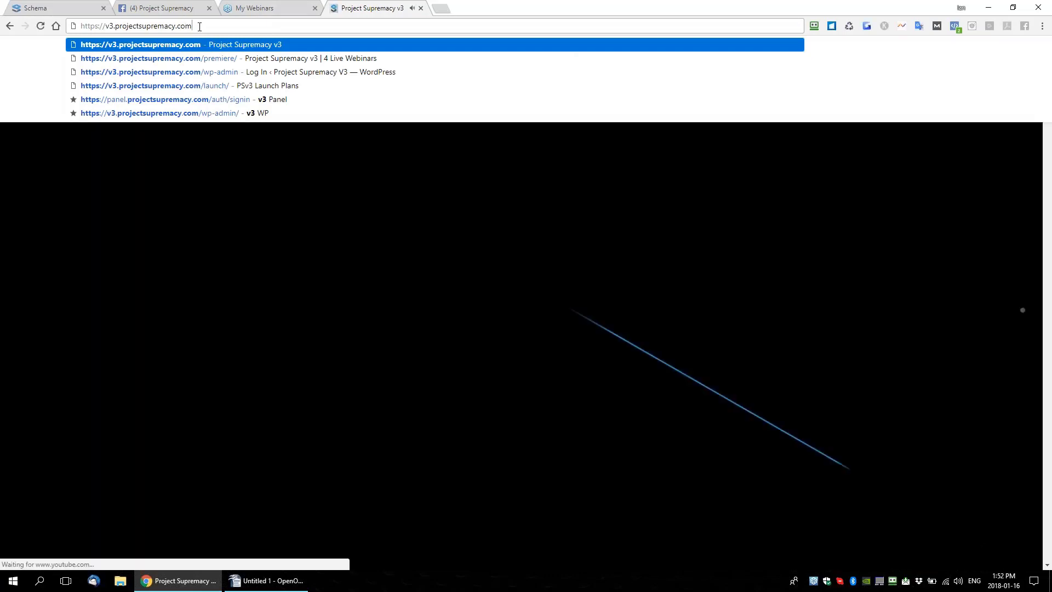
left_click_drag(200, 26, 78, 27)
left_click(495, 268)
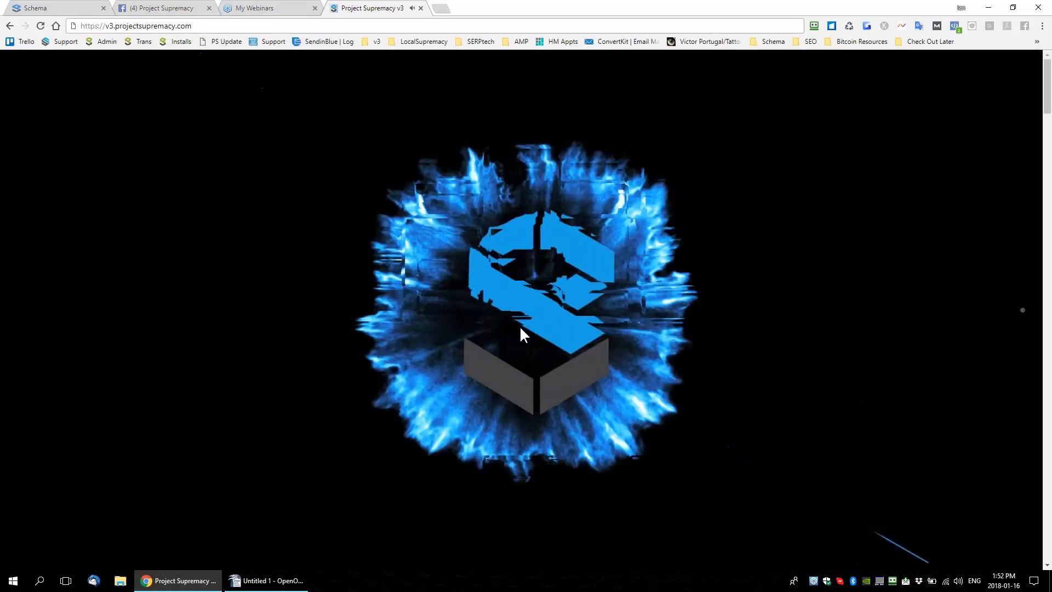
Scroll to the video panel and cycle through the SEO & Project Management, WP & PBN, and Schema Mastery videos, ending on Schema Mastery.
scroll(549, 303, "down", 7)
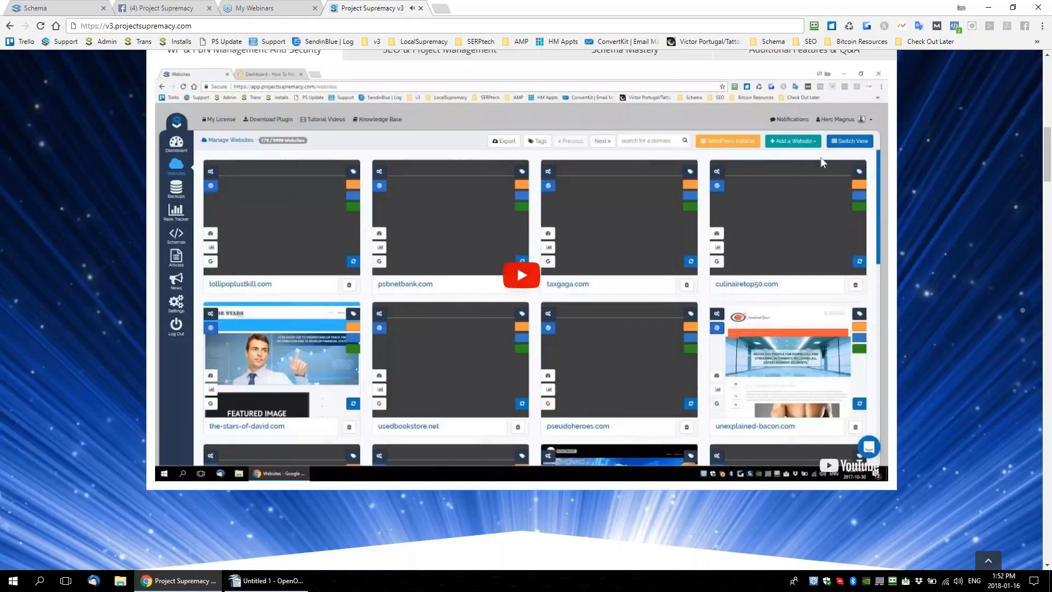
scroll(554, 307, "up", 5)
scroll(584, 334, "down", 3)
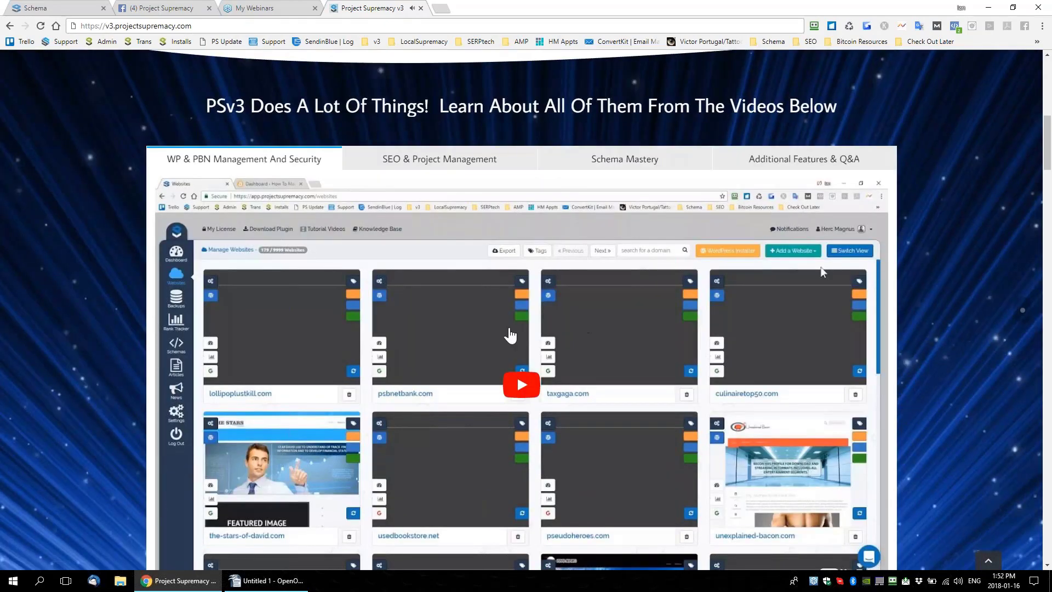
scroll(486, 338, "down", 1)
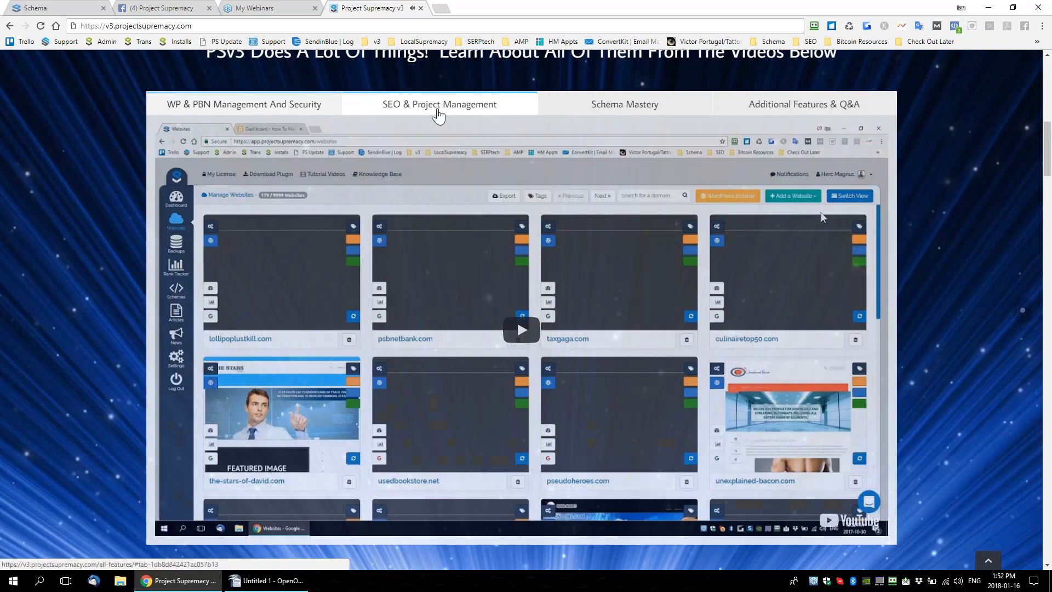
left_click(437, 107)
left_click(606, 105)
left_click(305, 110)
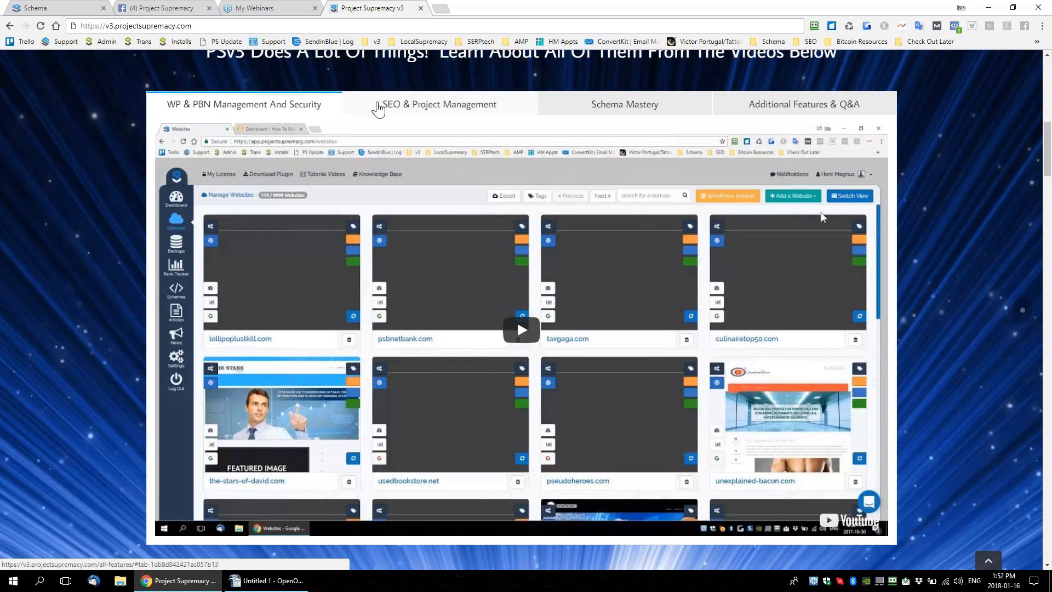
left_click(388, 108)
left_click(611, 109)
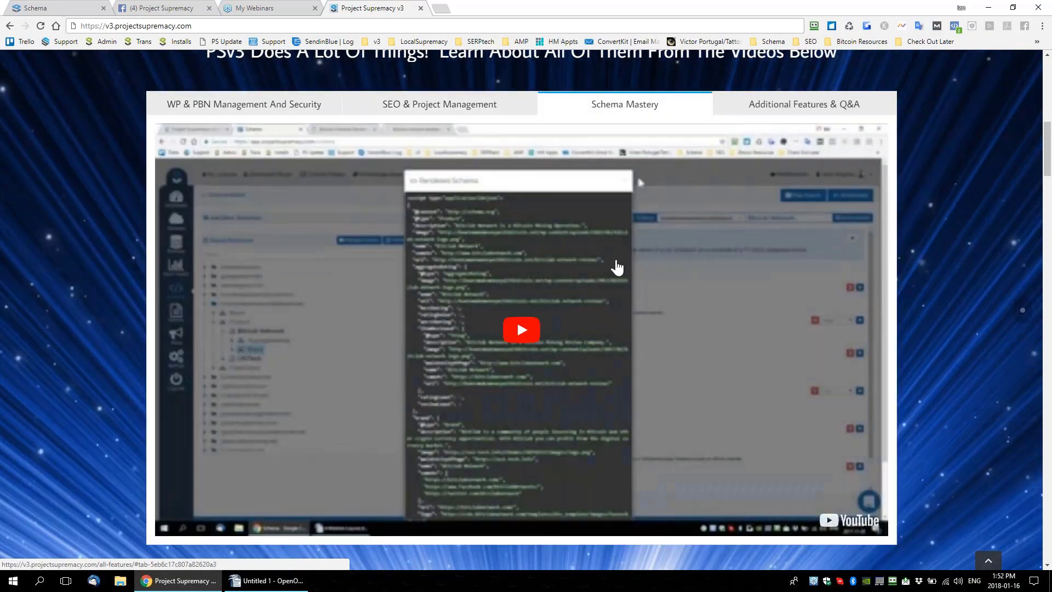
scroll(548, 397, "down", 2)
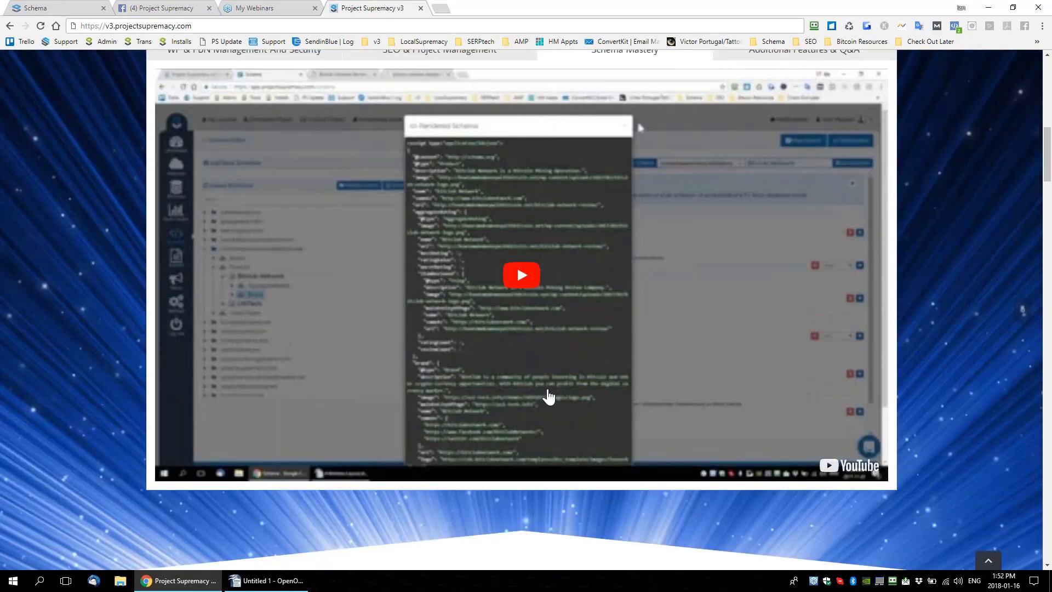
scroll(548, 397, "up", 2)
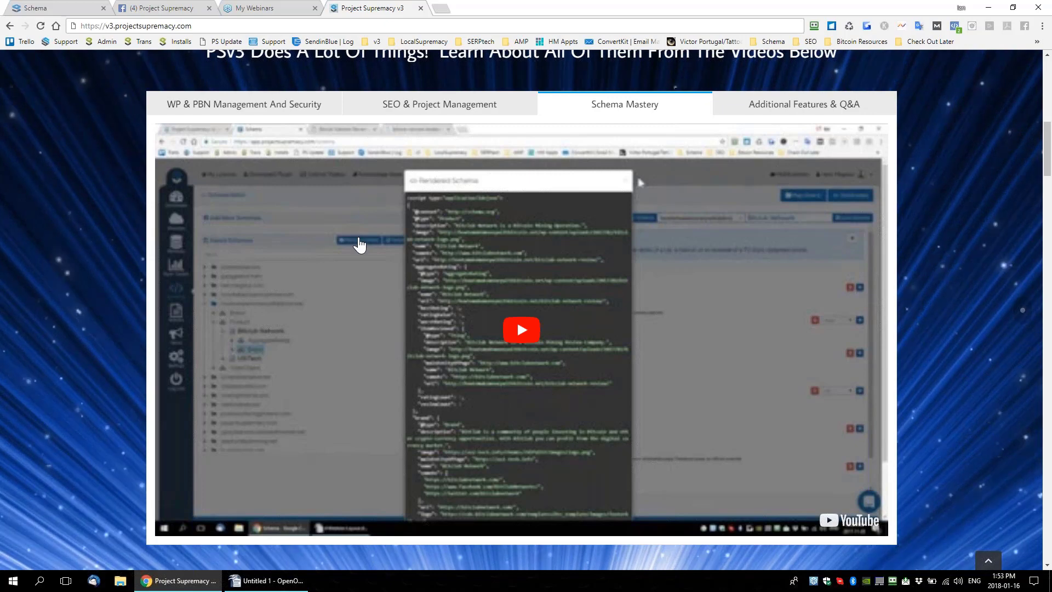
Close My Webinars, glance at the Facebook group, then reload the Project Supremacy v3 page.
left_click(314, 7)
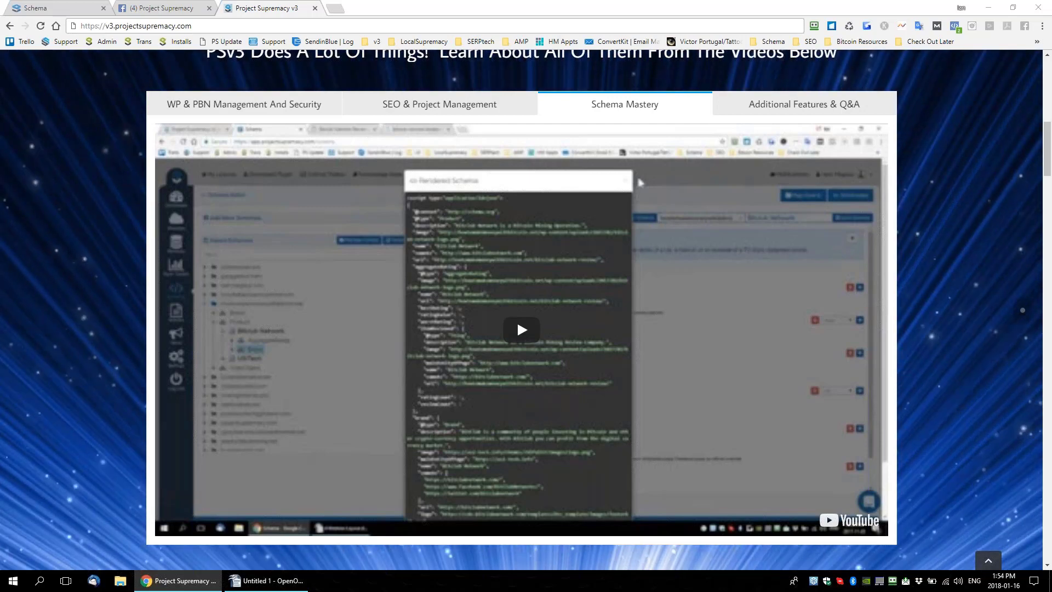
left_click(180, 8)
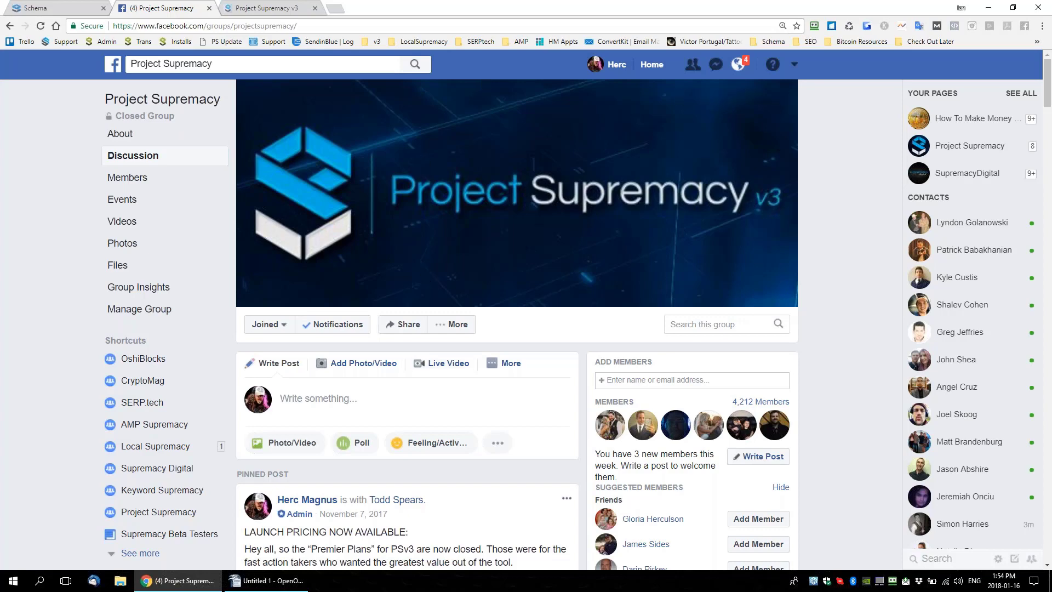
left_click(245, 7)
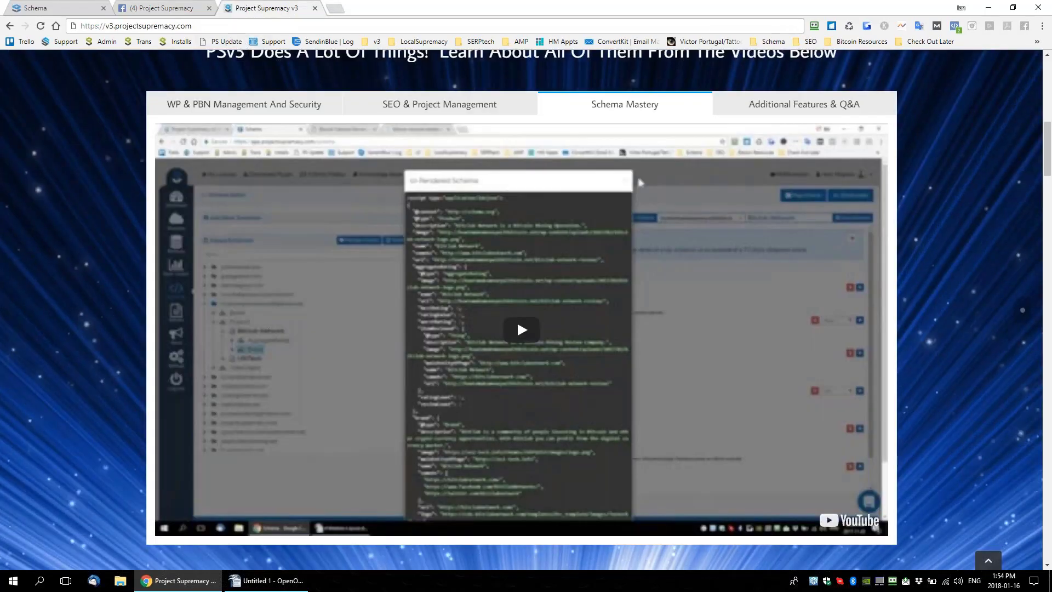
key("ctrl+l")
key("Return")
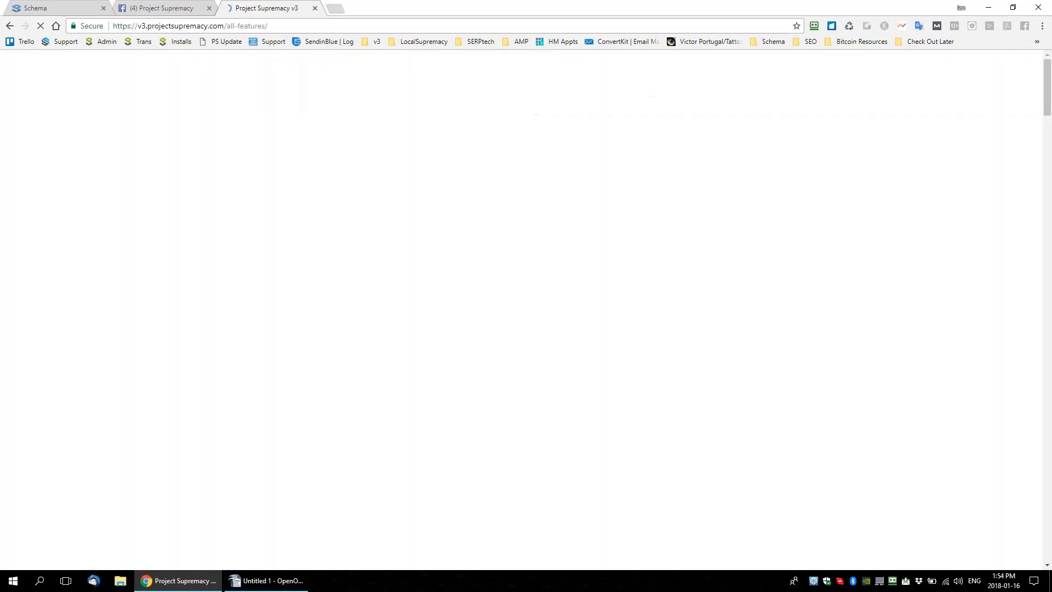
Open customstuffedpets.com/wp-admin and sign in with the saved RoboForm login.
left_click(242, 28)
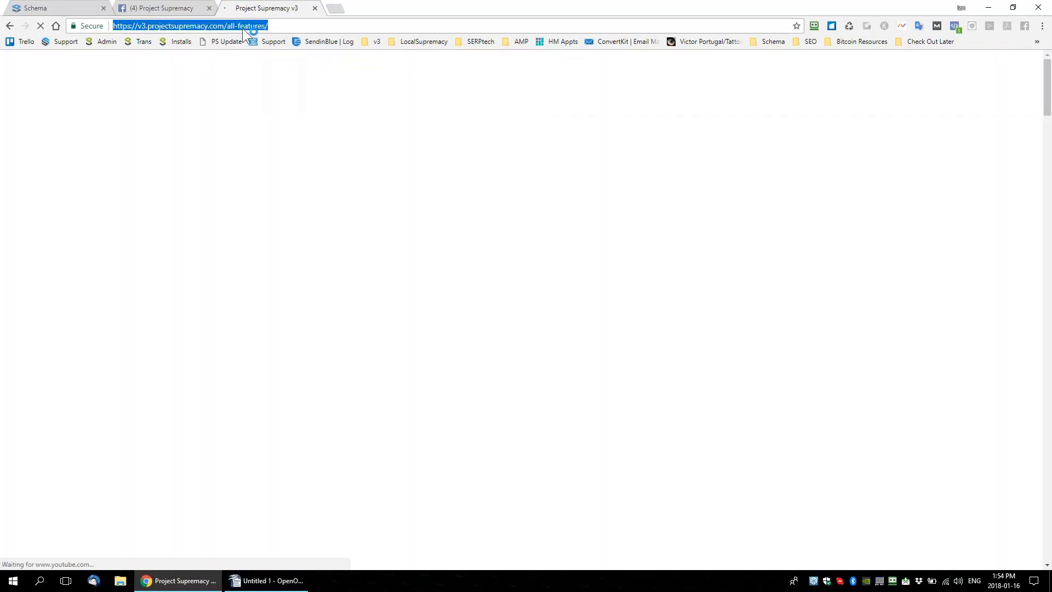
type("how")
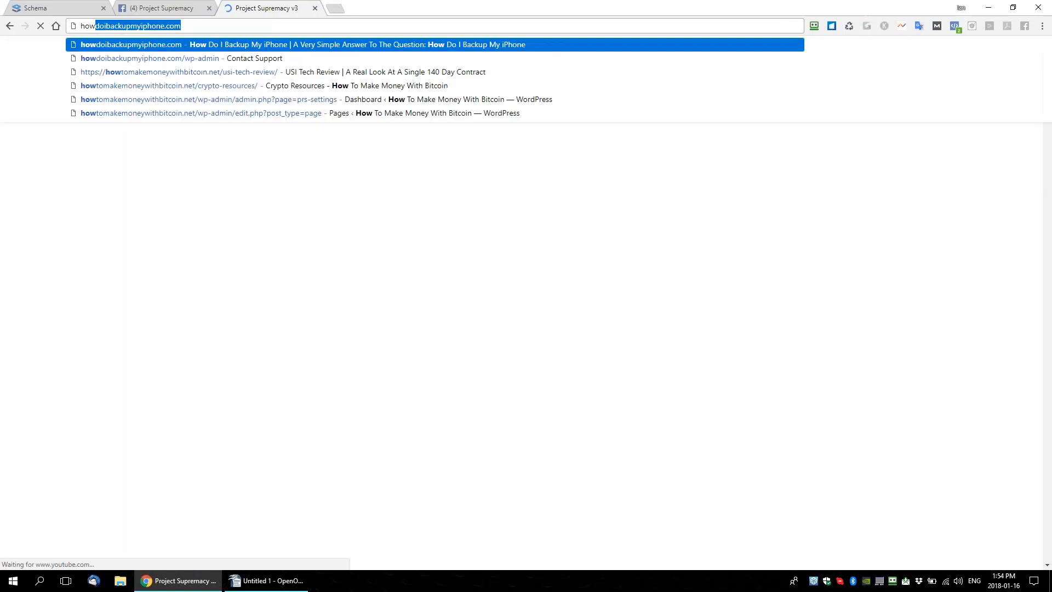
key("BackSpace")
key("BackSpace")
key("BackSpace")
key("BackSpace")
type("customstuffedpets.com/cpanel")
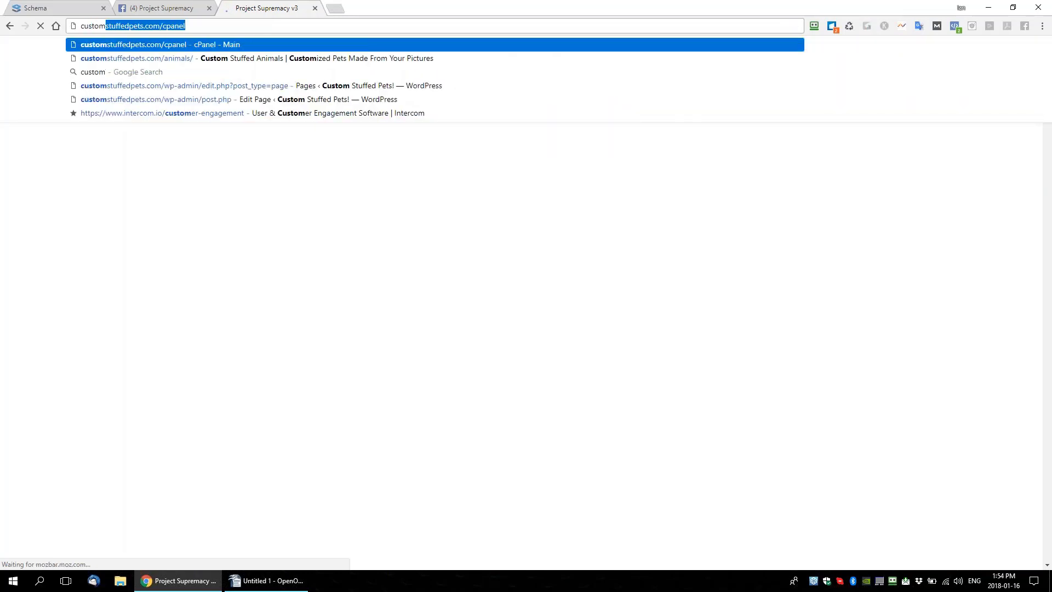
key("Right")
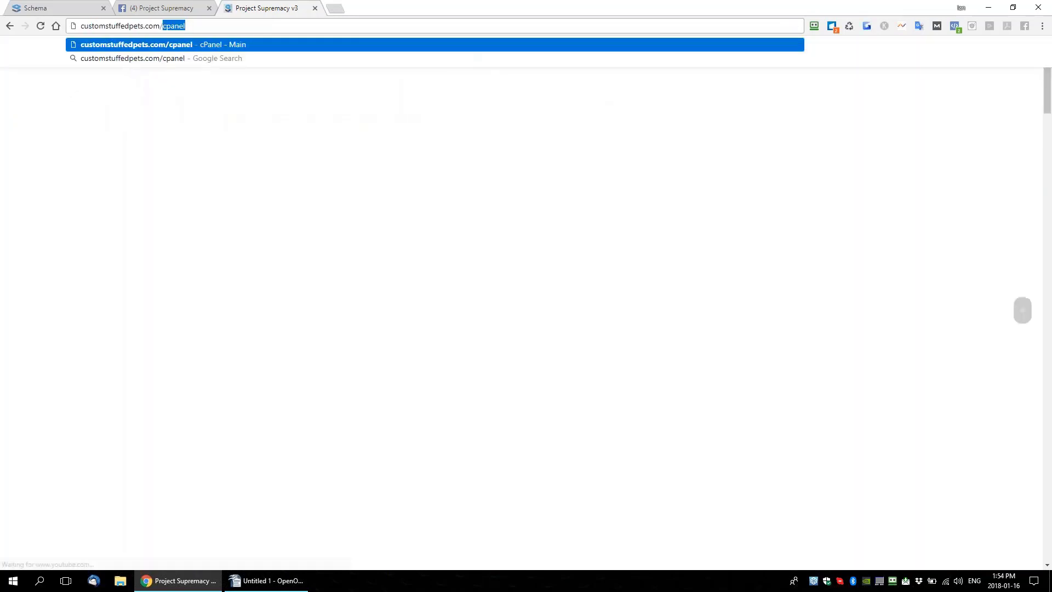
type("wp-admin")
key("Return")
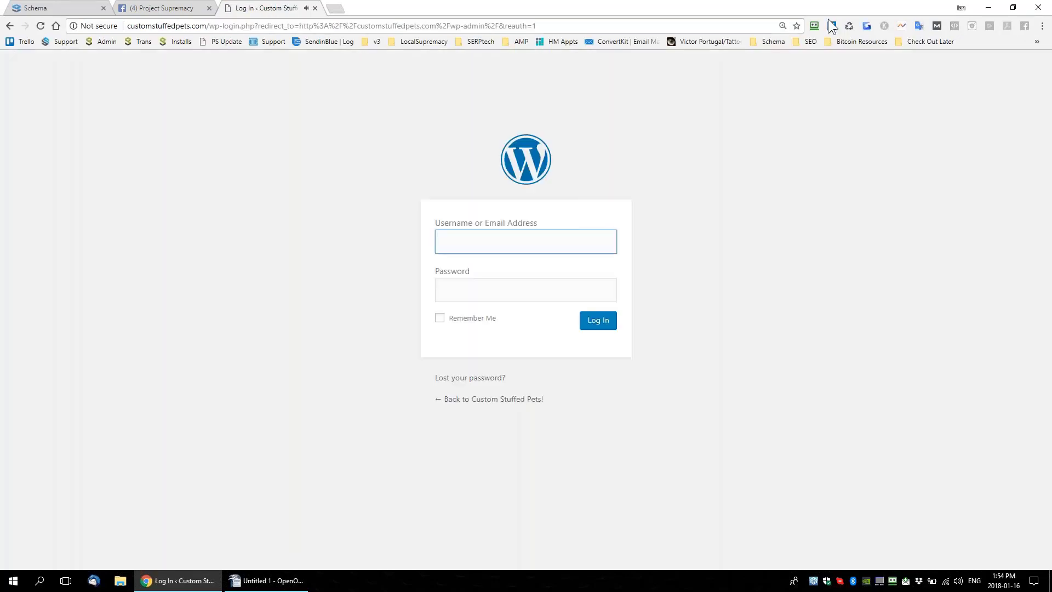
left_click(830, 23)
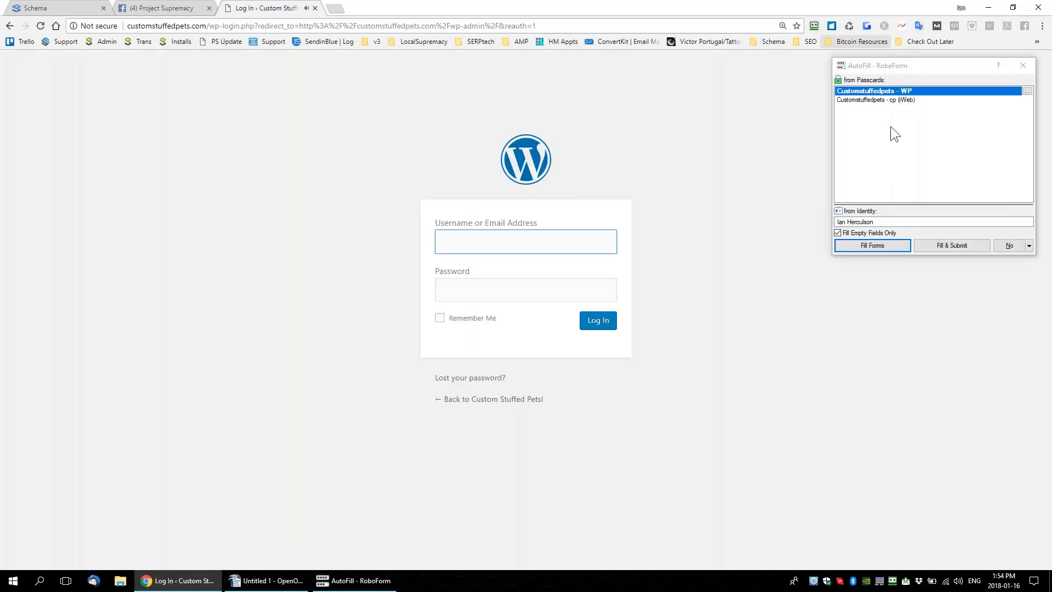
left_click(944, 248)
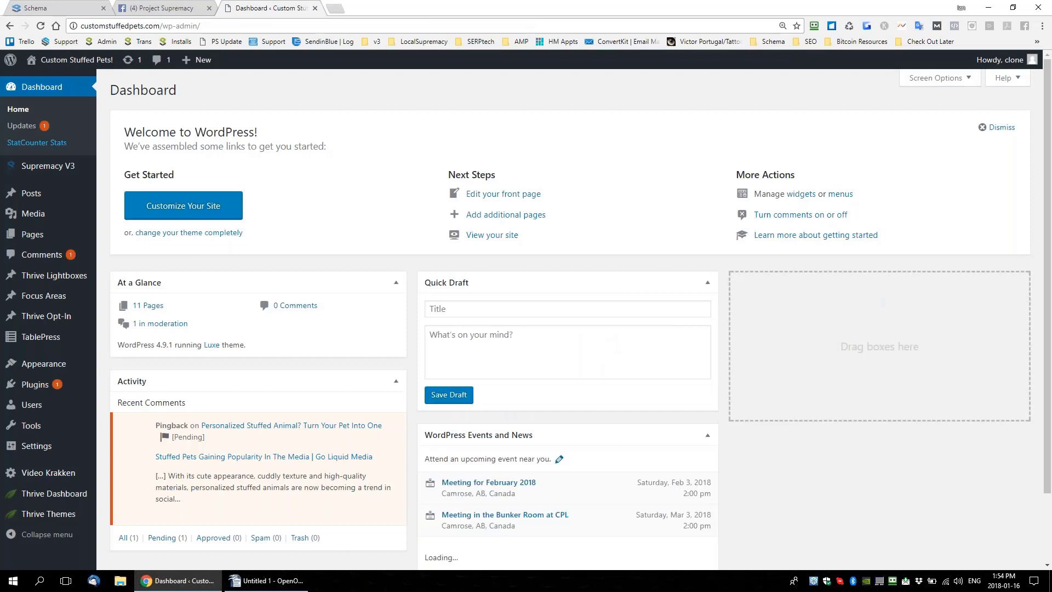
Load the CustomStuffedPets.com project from Supremacy V3 Project Management and scroll through its keyword groups.
mouse_move(33, 169)
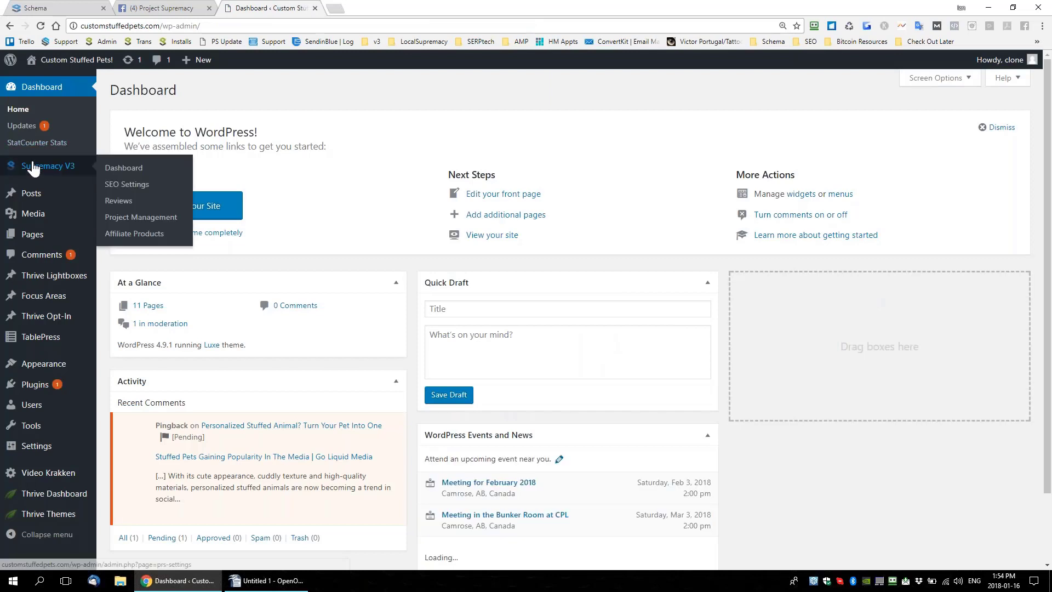
left_click(133, 219)
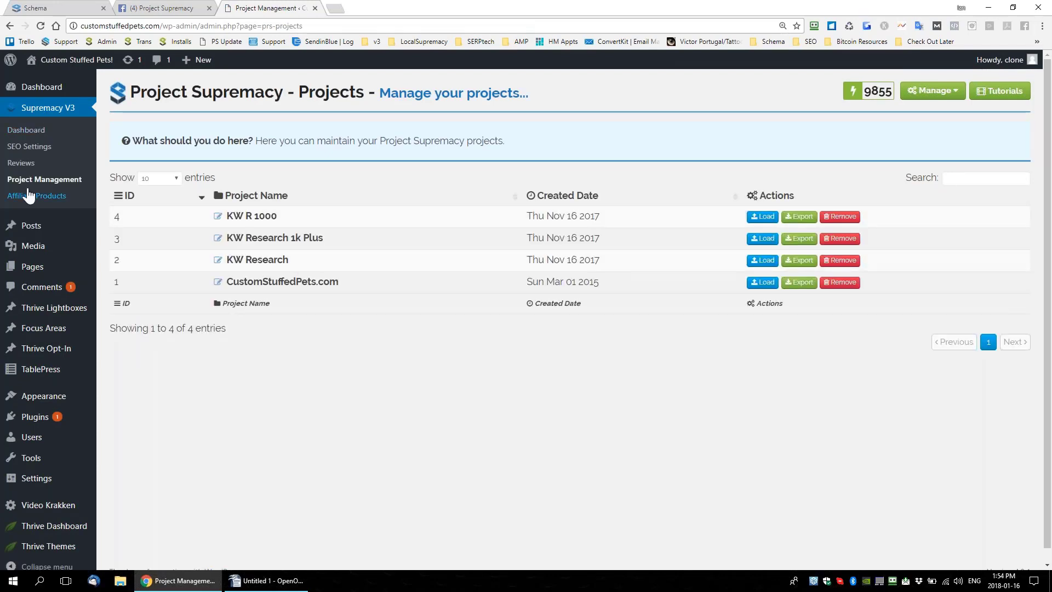
left_click(763, 282)
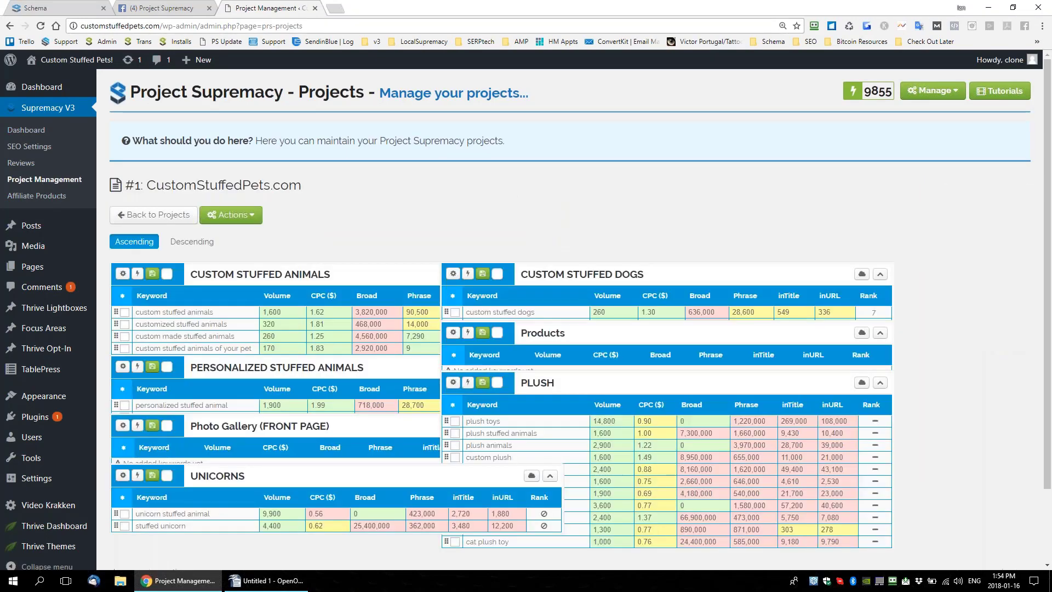
scroll(574, 312, "down", 3)
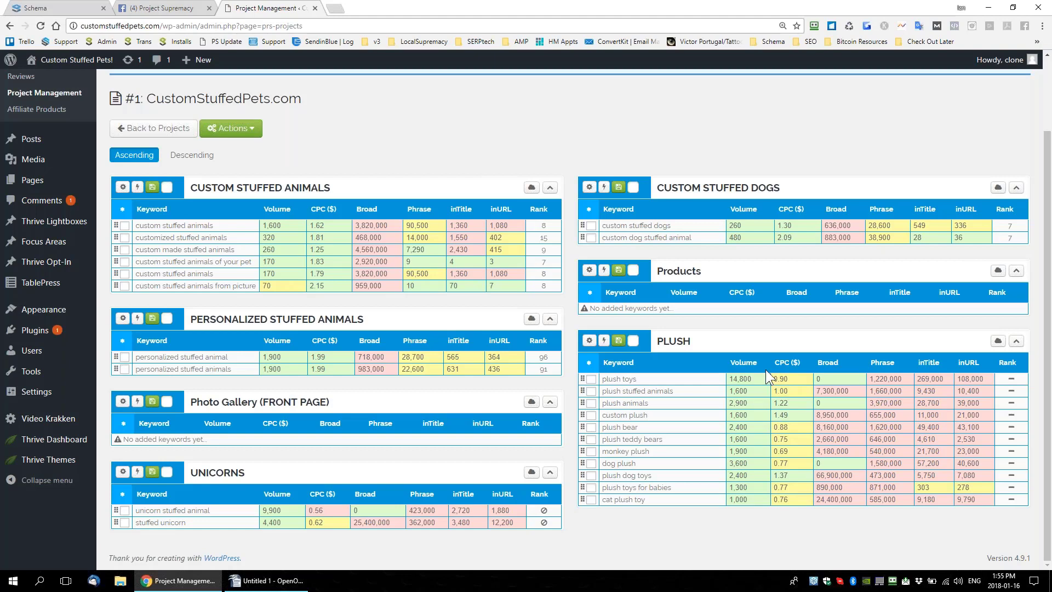
Expand the Custom Stuffed Animals group's settings and review its SEO title and description.
left_click(123, 191)
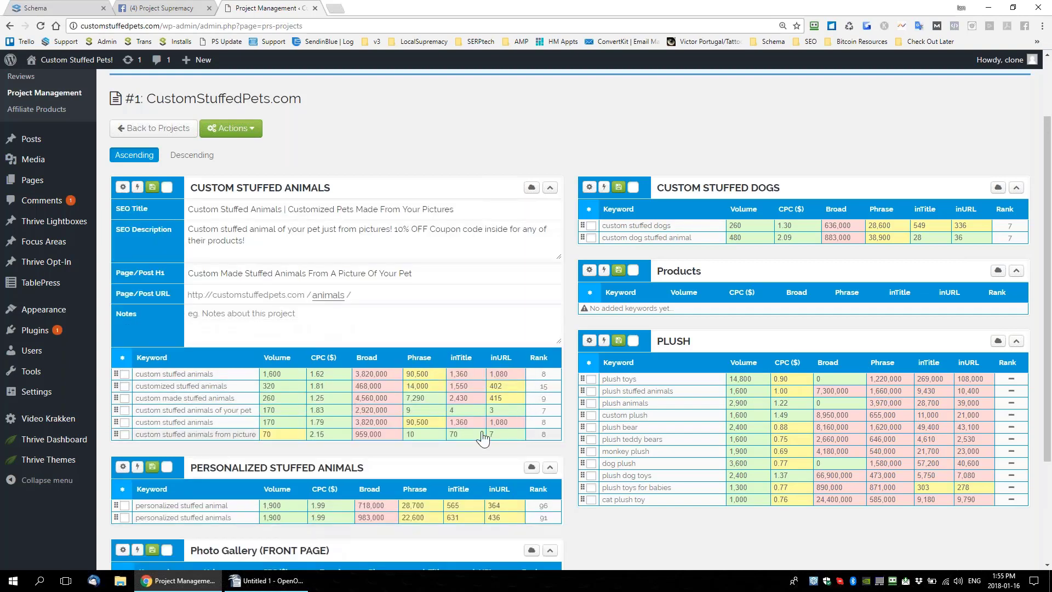
left_click_drag(191, 212, 459, 217)
left_click_drag(196, 229, 363, 284)
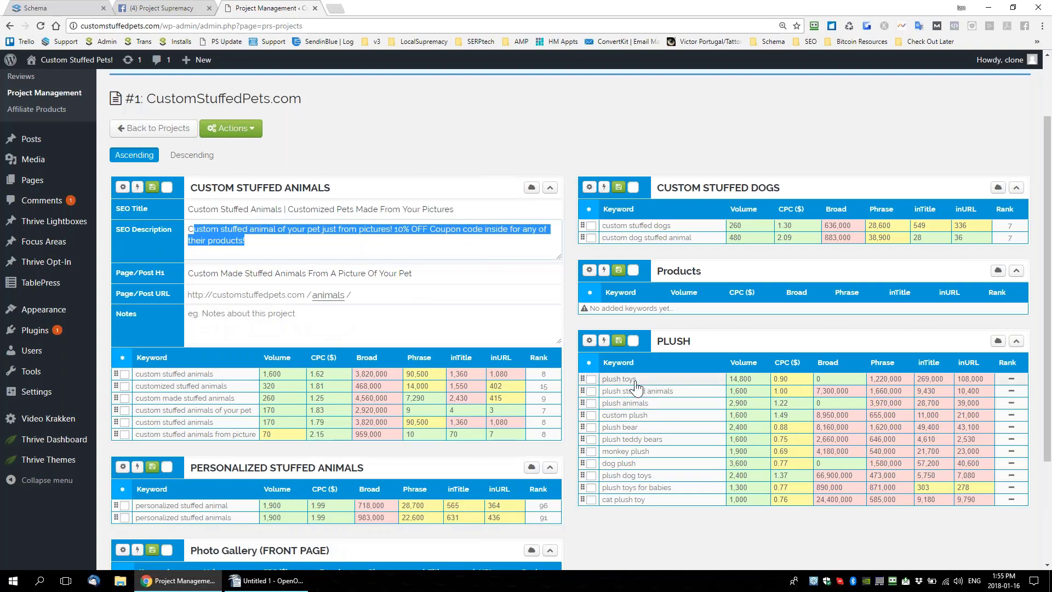
left_click(60, 10)
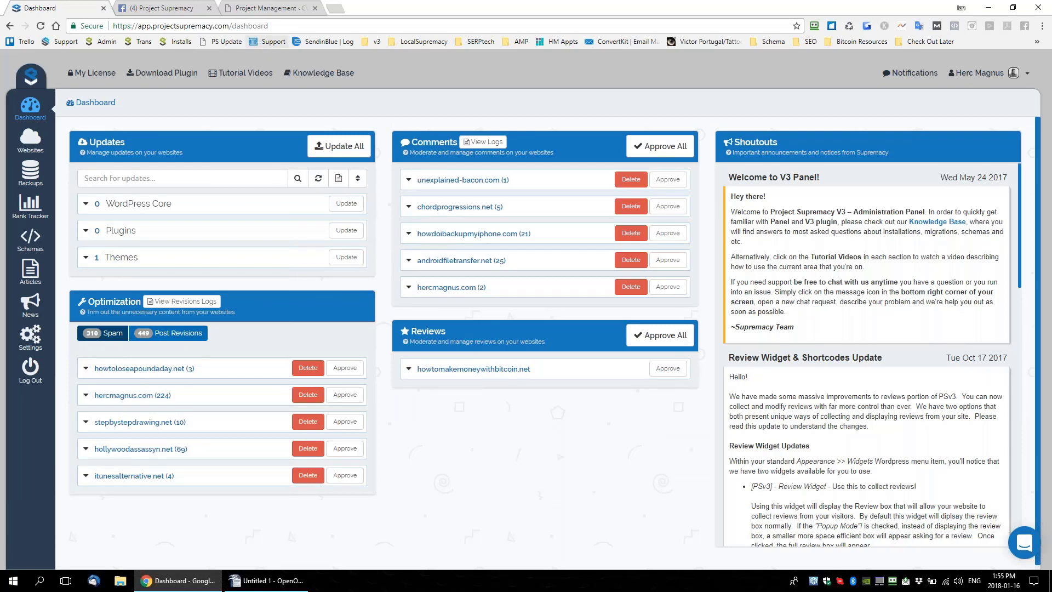
left_click(267, 8)
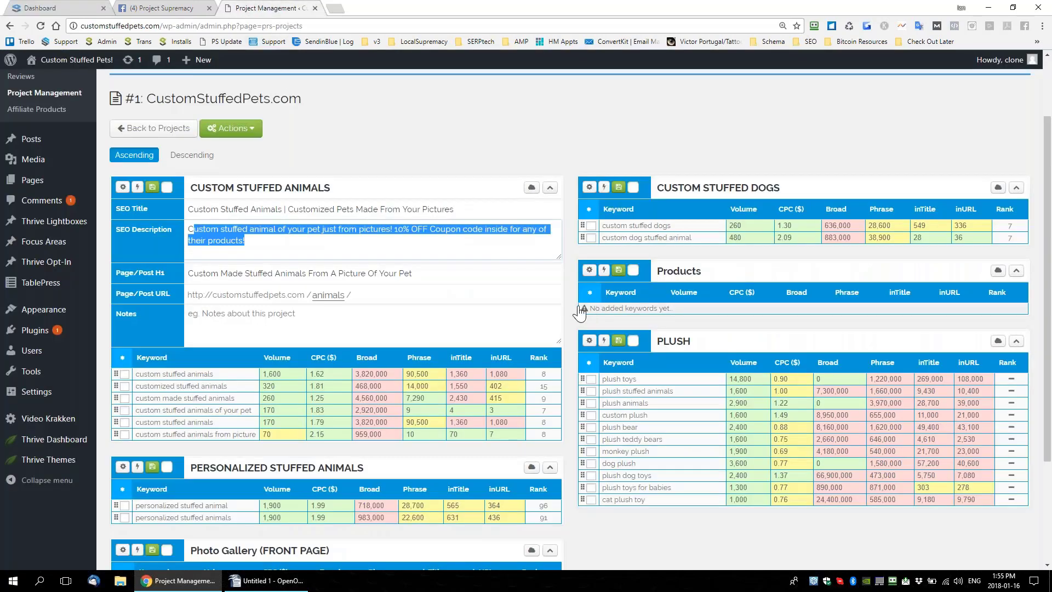
scroll(580, 313, "down", 1)
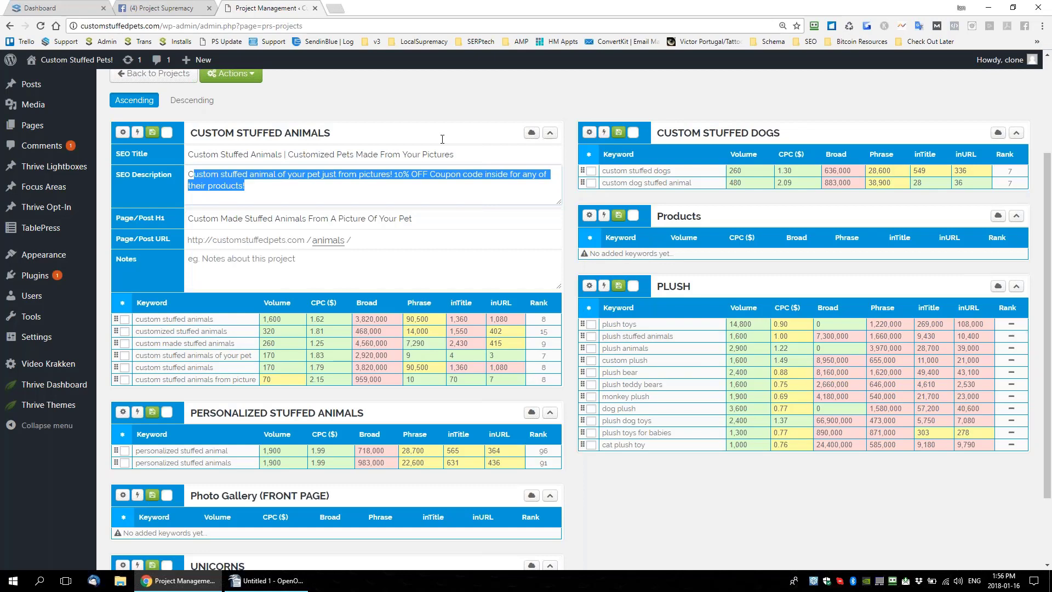
Review the group's SEO title and keywords like custom made stuffed animals, then switch to the online dashboard.
left_click(231, 73)
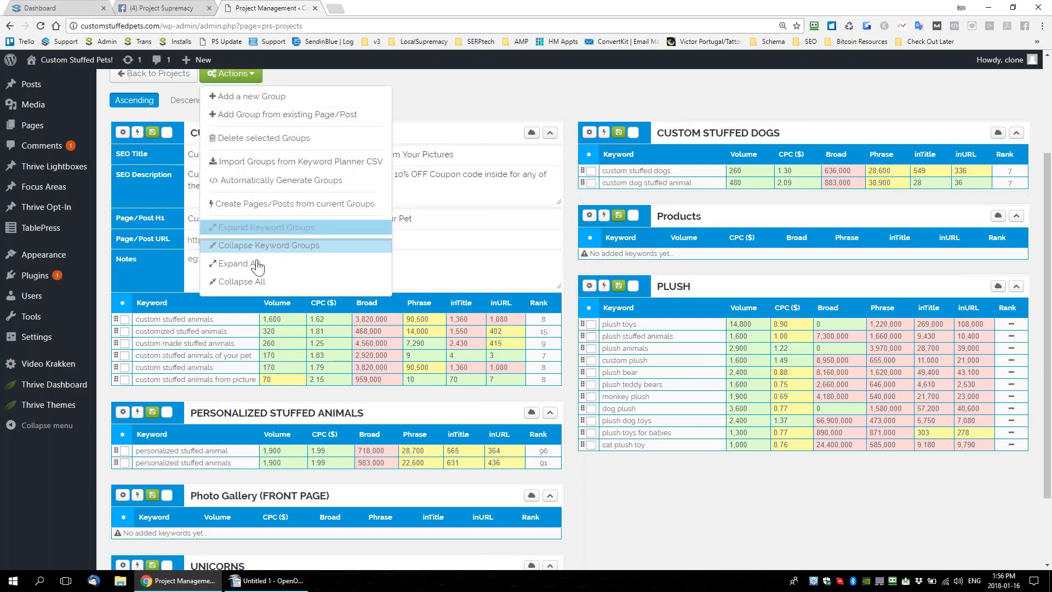
left_click(573, 97)
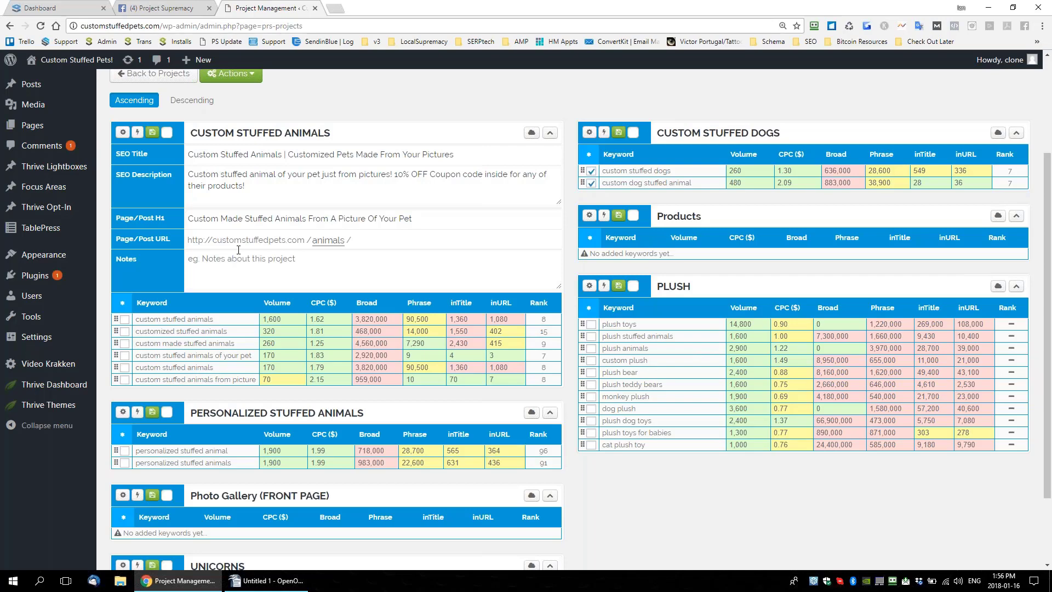
scroll(174, 222, "up", 1)
left_click_drag(186, 209, 428, 209)
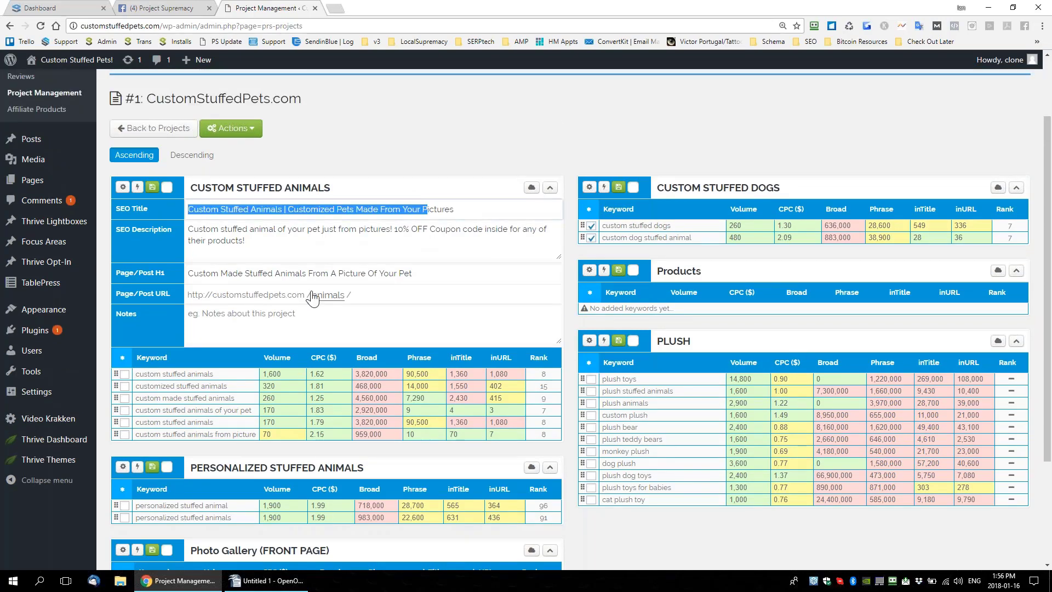
scroll(280, 140, "down", 1)
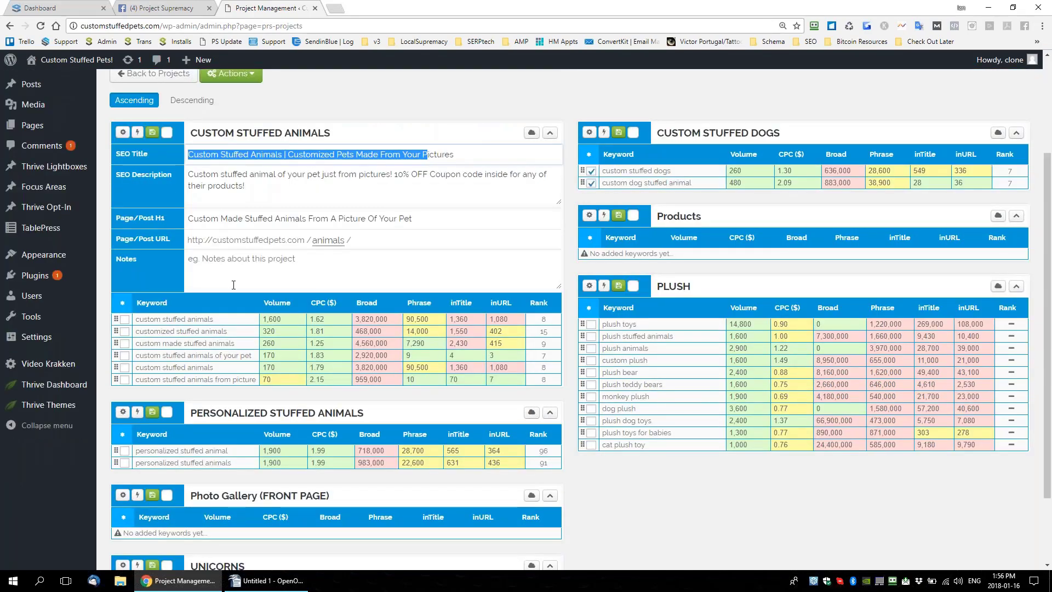
left_click_drag(217, 320, 123, 321)
left_click_drag(229, 333, 132, 333)
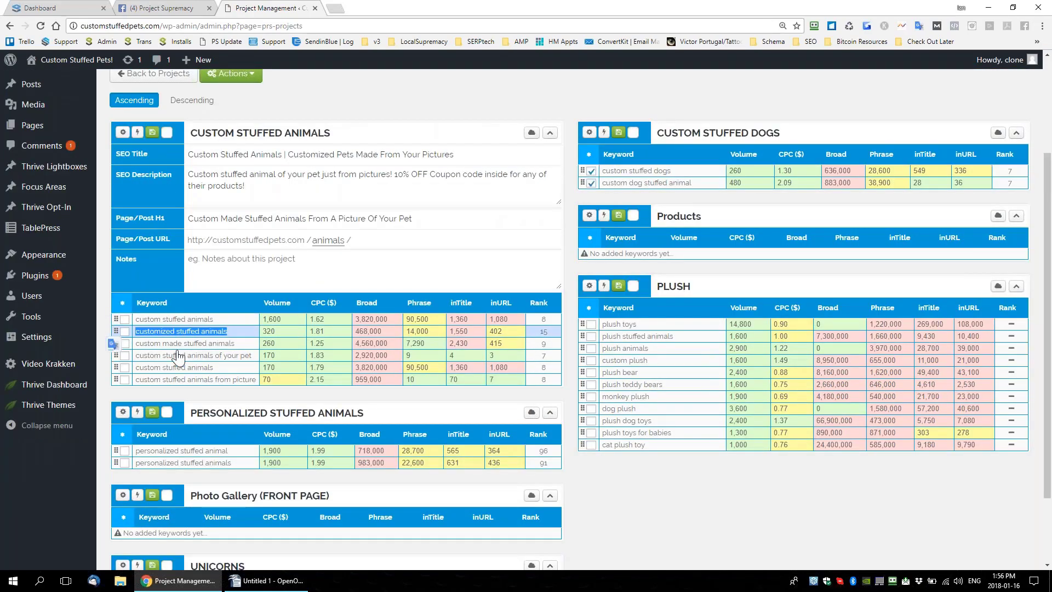
left_click_drag(237, 344, 134, 344)
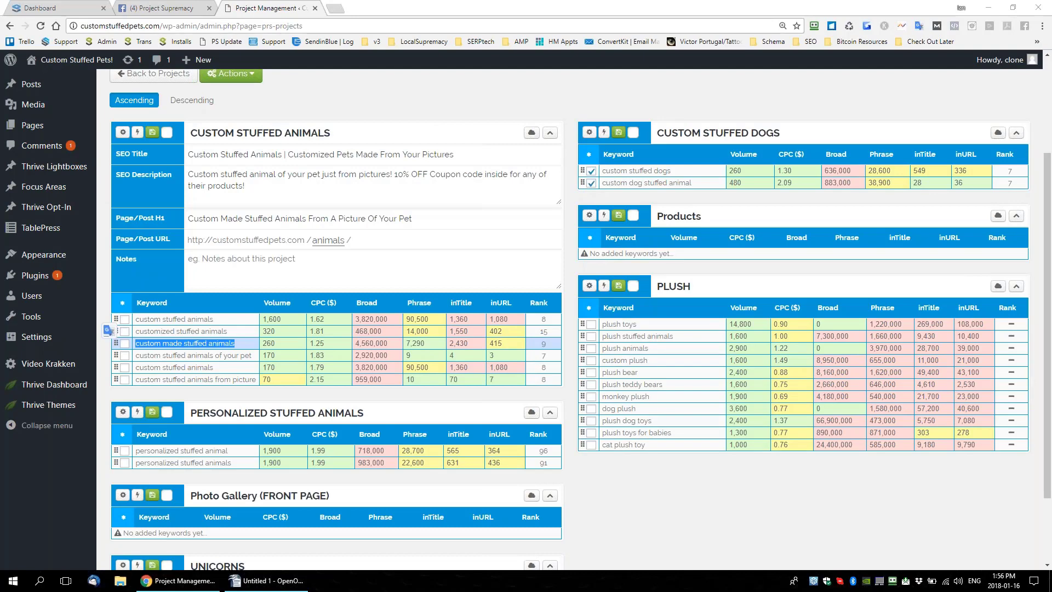
left_click(66, 10)
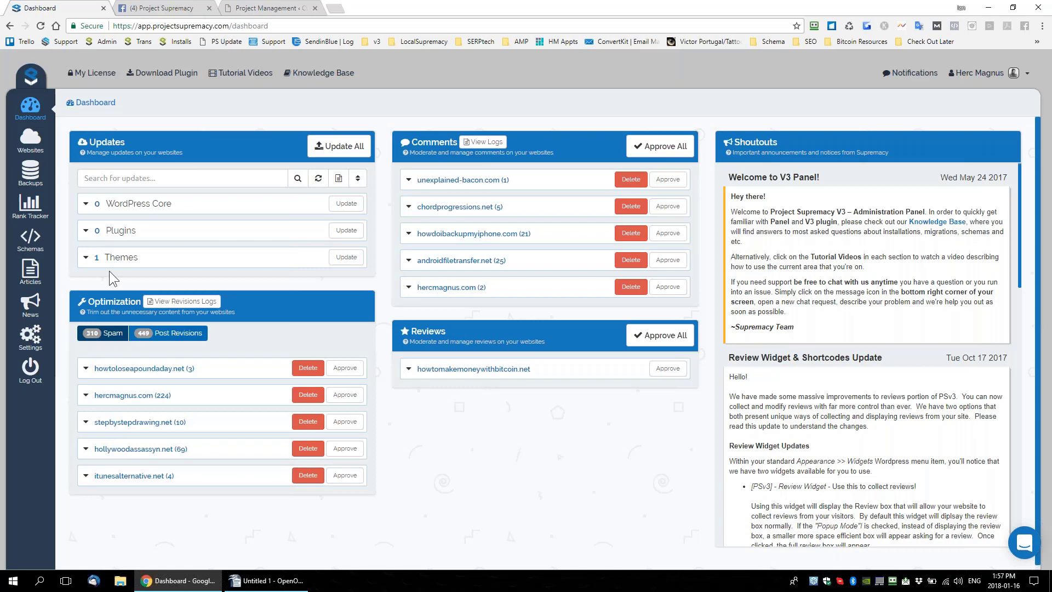
Open Schemas from the sidebar and browse the Add New Schemas list.
left_click(31, 239)
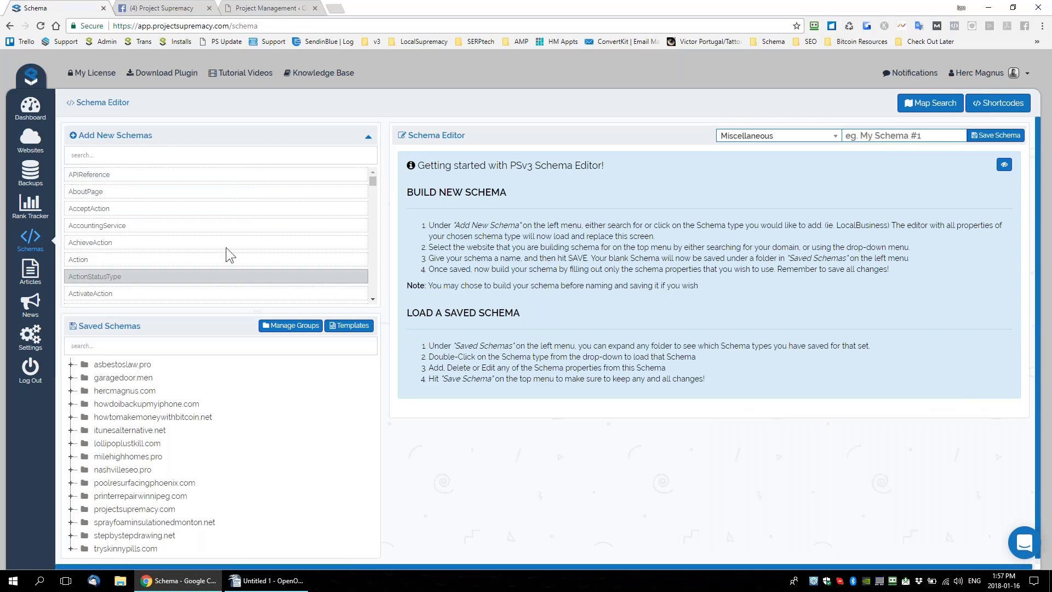
left_click_drag(374, 186, 377, 301)
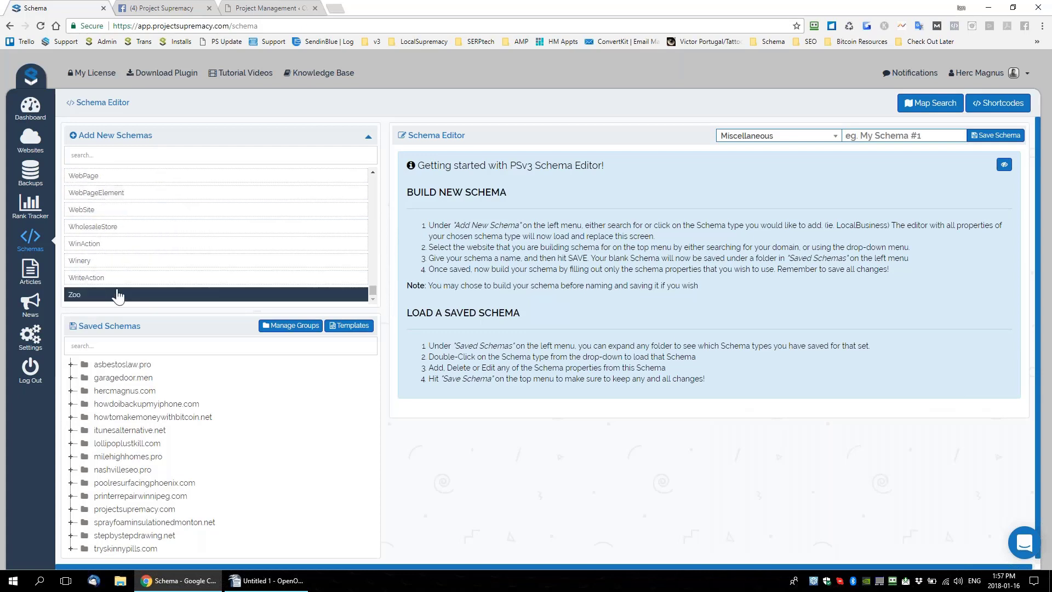
scroll(118, 296, "up", 3)
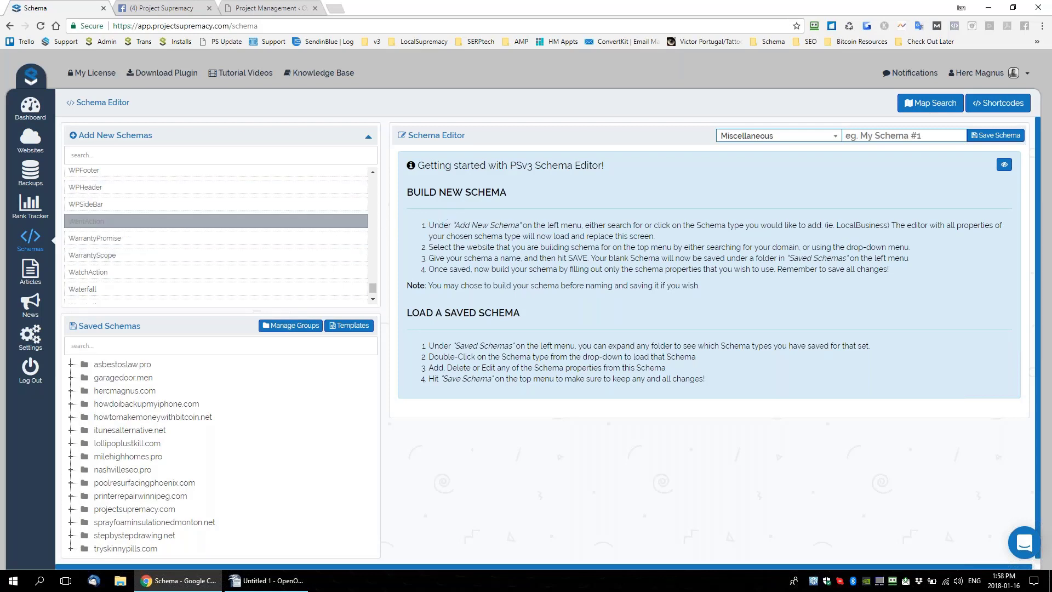
Search the schema types for 'loca' and start a new LocalBusiness schema.
left_click(119, 154)
type("local")
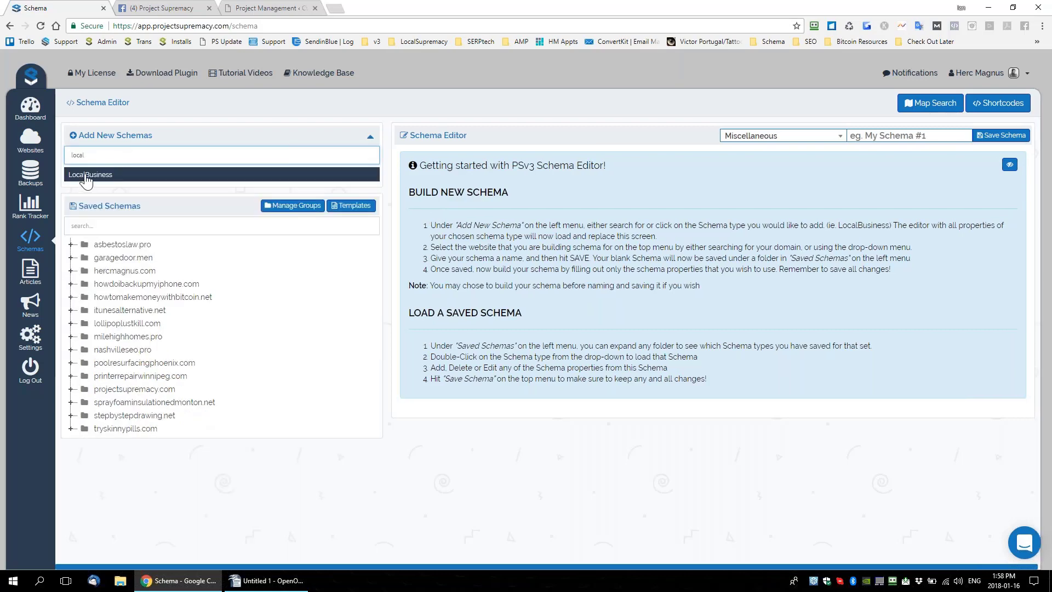
left_click(86, 176)
Add an empty Alternate Name value field to the LocalBusiness schema and select it.
scroll(535, 338, "down", 7)
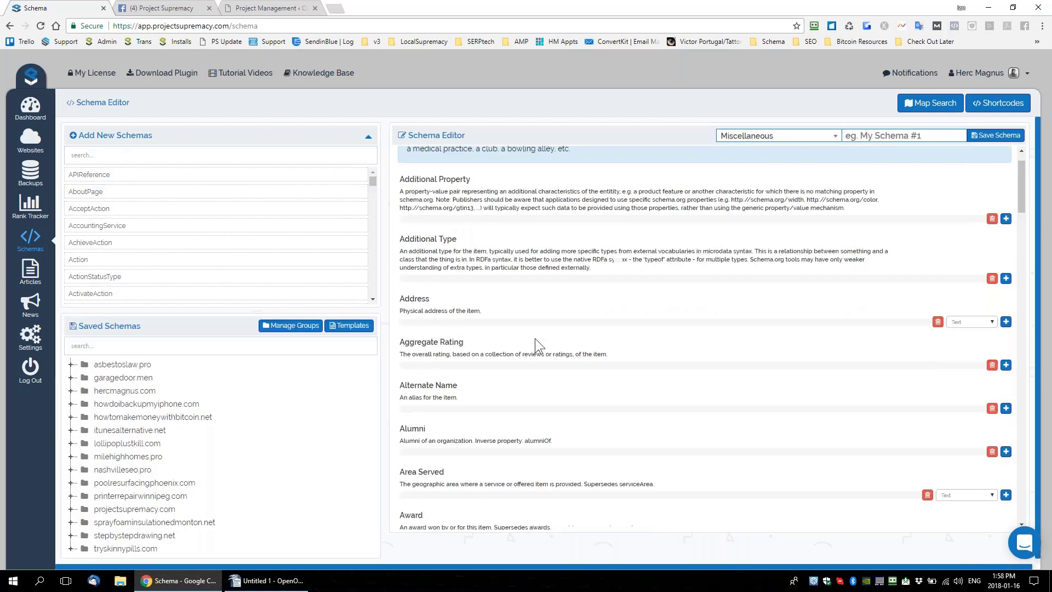
scroll(521, 350, "down", 12)
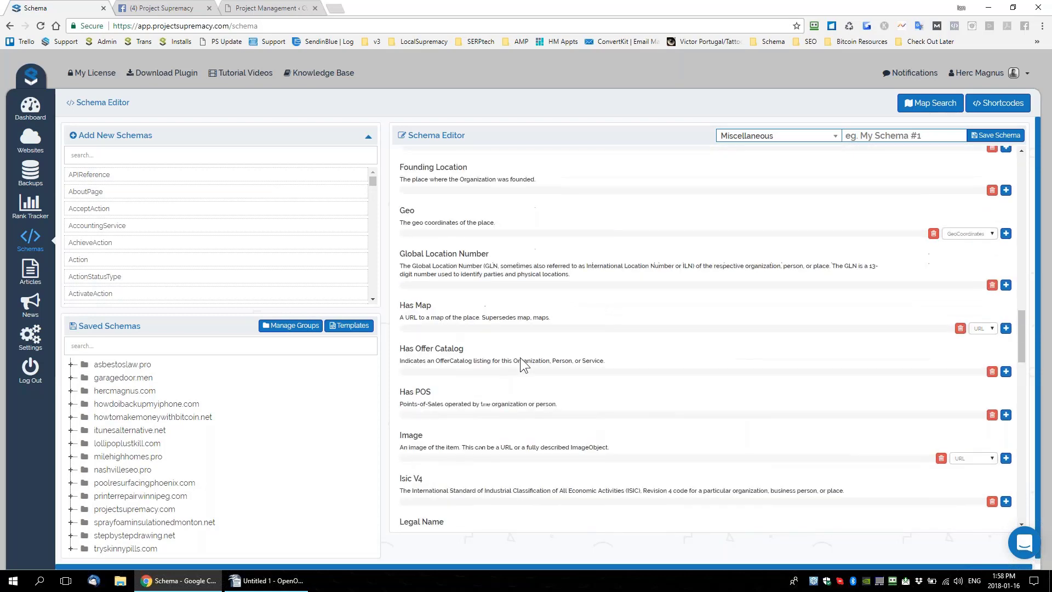
scroll(521, 358, "up", 10)
scroll(520, 358, "up", 6)
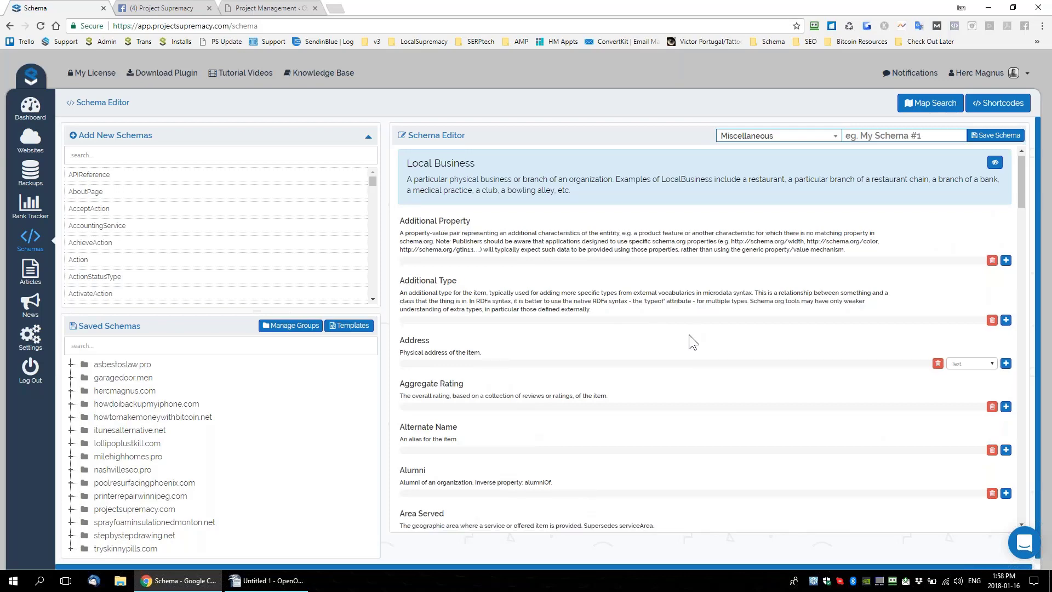
scroll(689, 335, "down", 1)
scroll(814, 332, "down", 2)
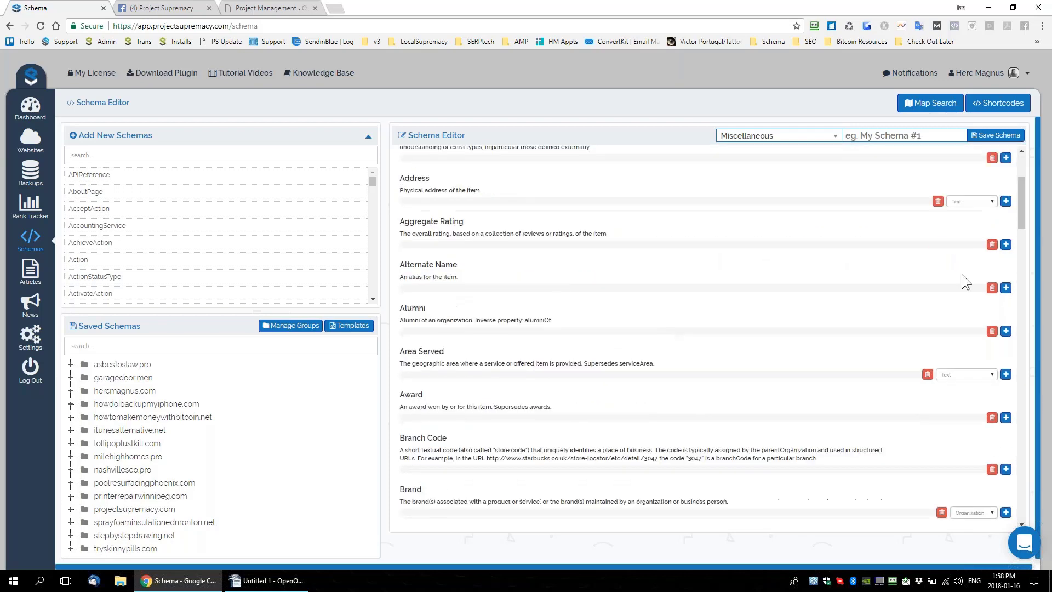
left_click(1005, 287)
left_click(530, 296)
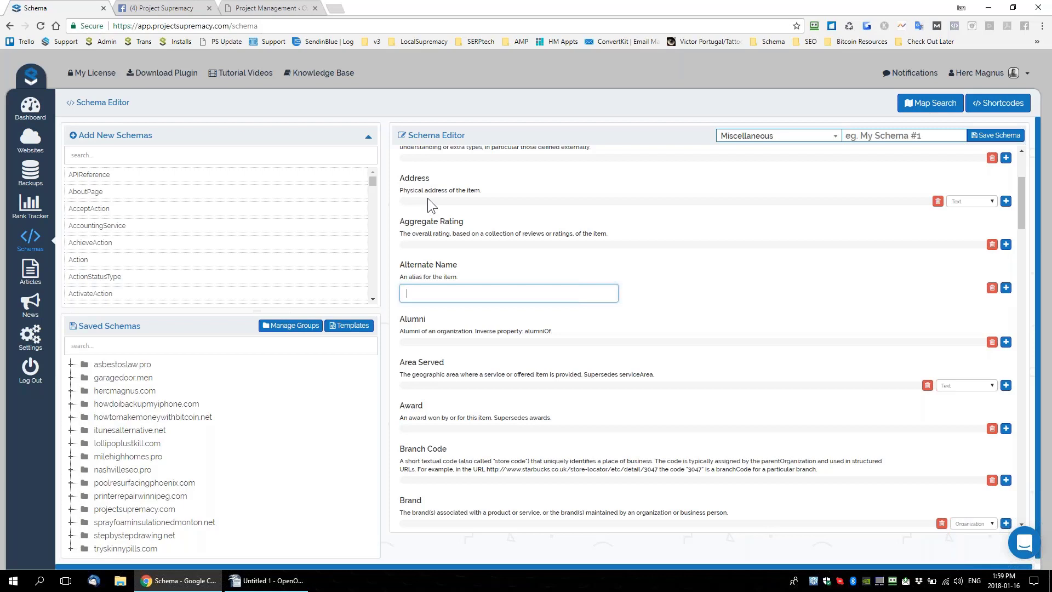
Leave the Schema Editor for the Manage Websites page listing the connected sites.
scroll(428, 199, "up", 1)
left_click(34, 139)
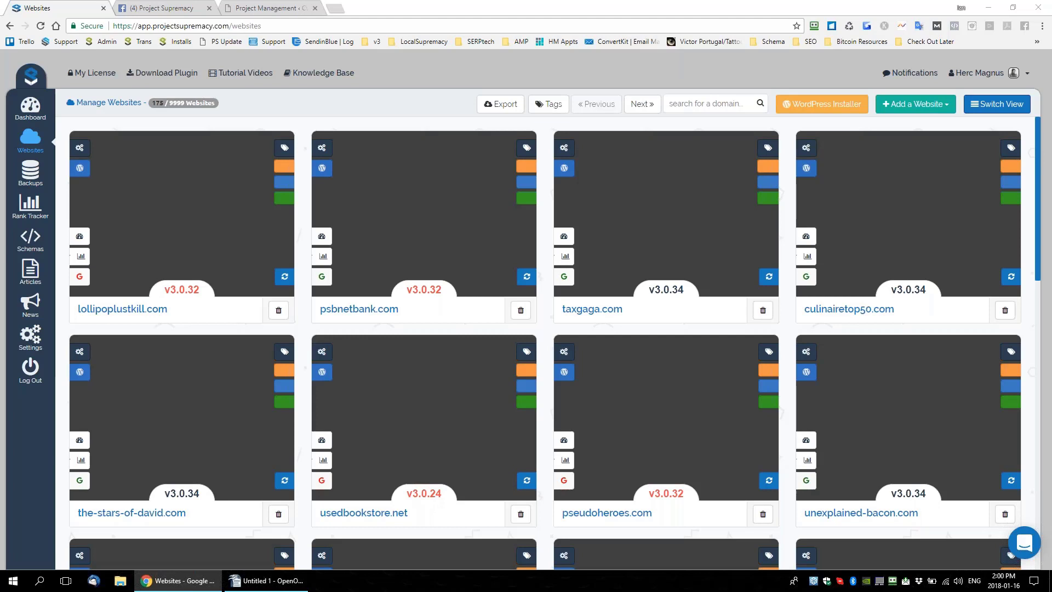
Return to the Schema Editor and expand howtomakemoneywithbitcoin.net's Brand schemas down to HTMMWBitcoin.
left_click(30, 241)
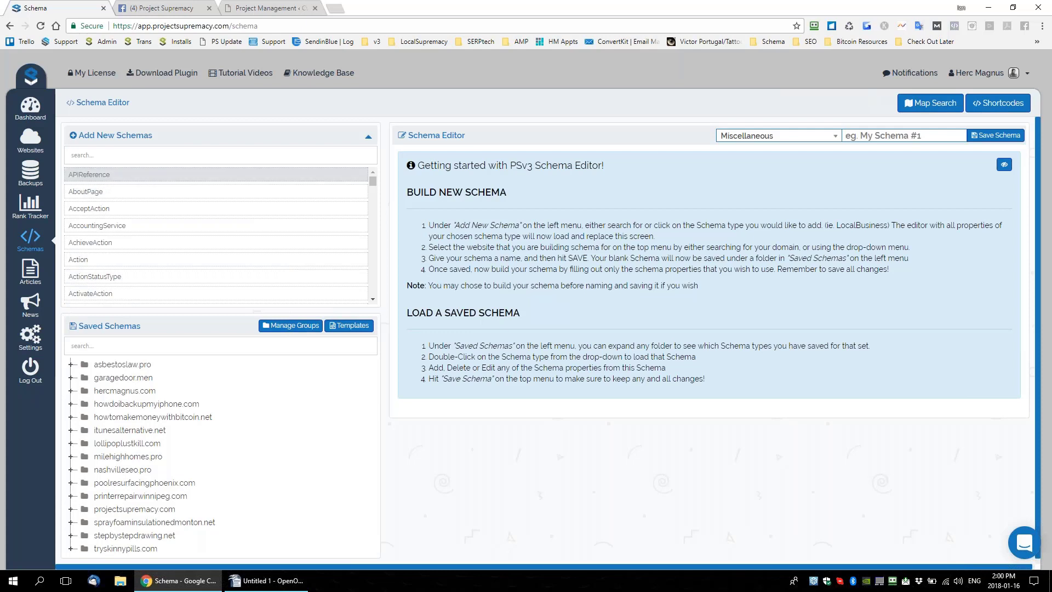
left_click(149, 157)
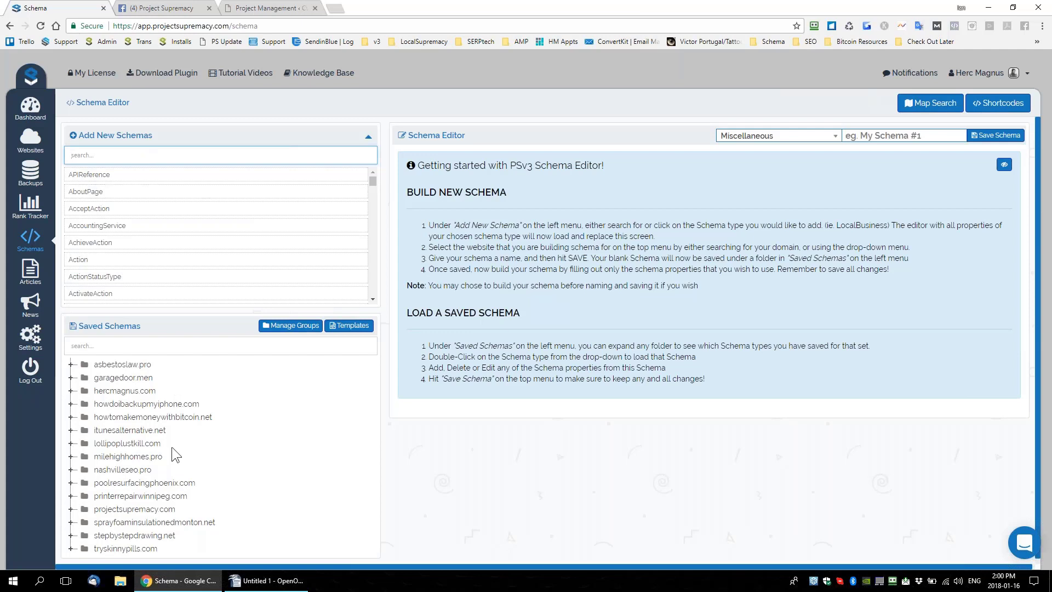
left_click(70, 418)
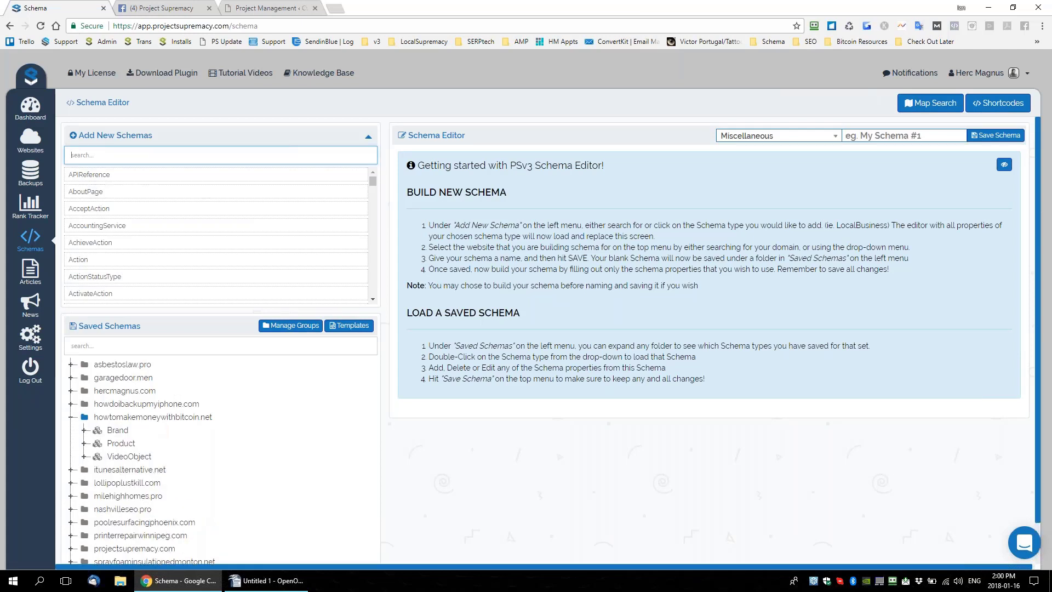
scroll(208, 416, "down", 1)
left_click(85, 386)
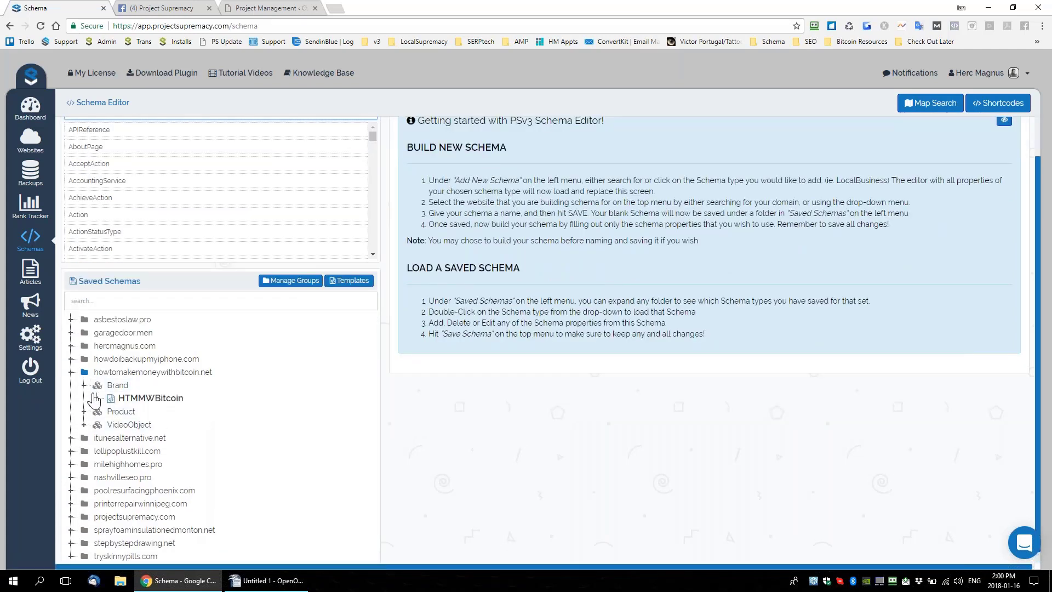
left_click(97, 398)
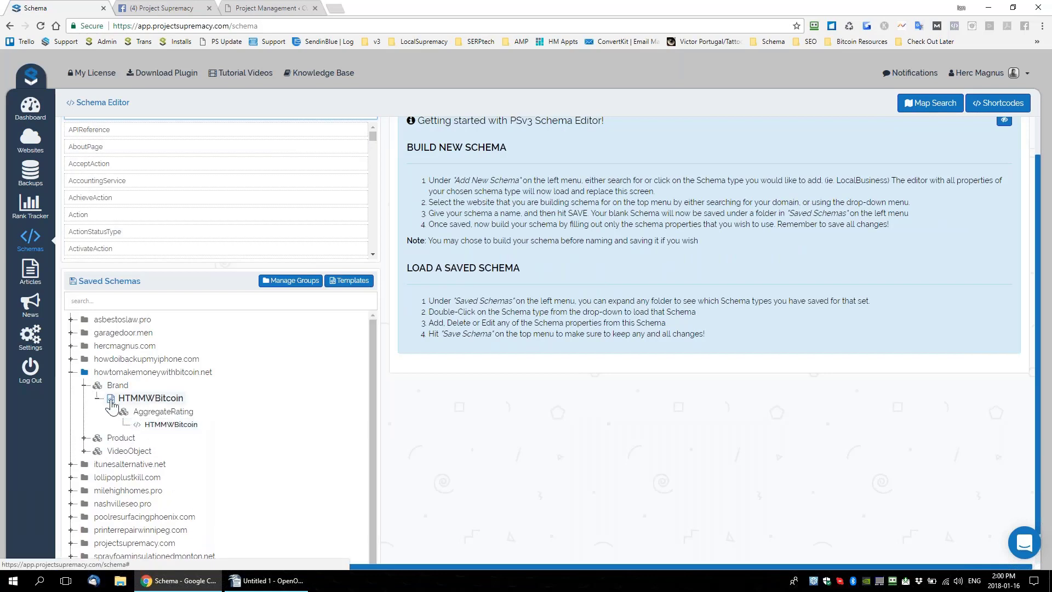
Expand Product > Bitclub Network > AggregateRating down to its nested Thing entry.
left_click(85, 438)
scroll(220, 438, "down", 1)
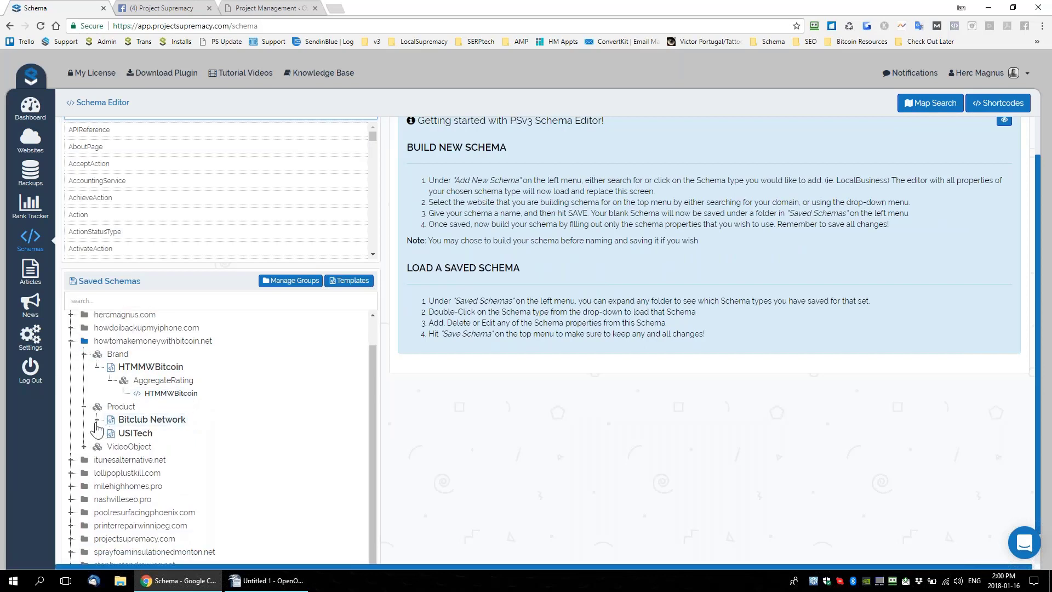
left_click(97, 420)
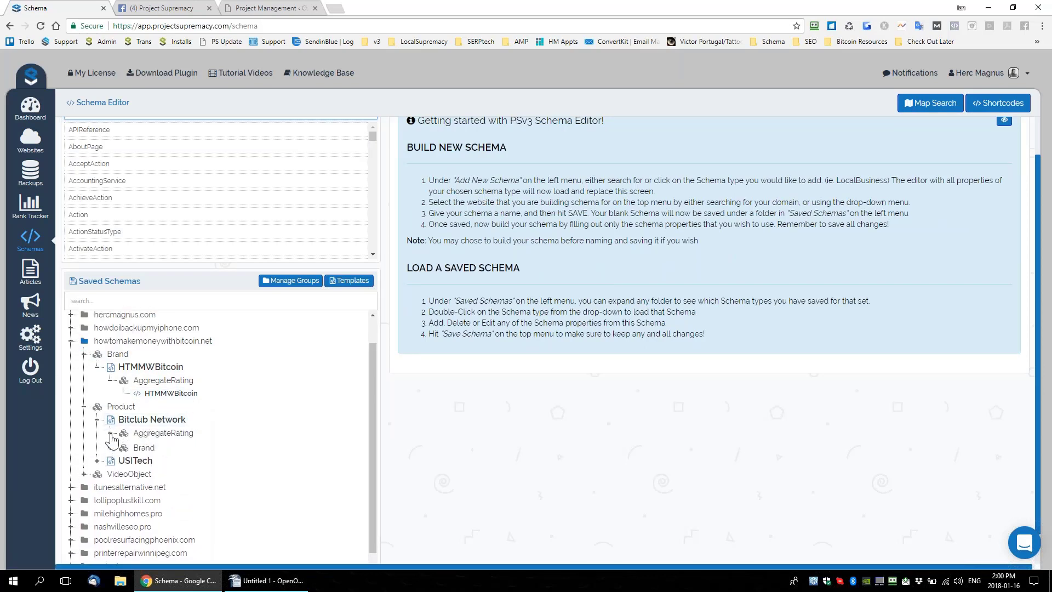
left_click(110, 433)
left_click(125, 446)
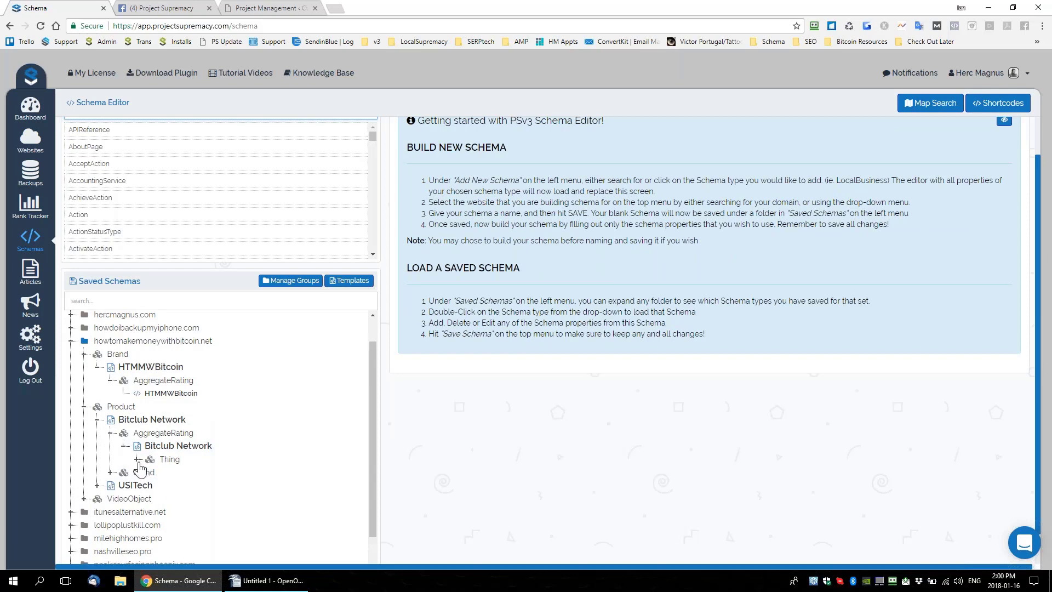
left_click(137, 461)
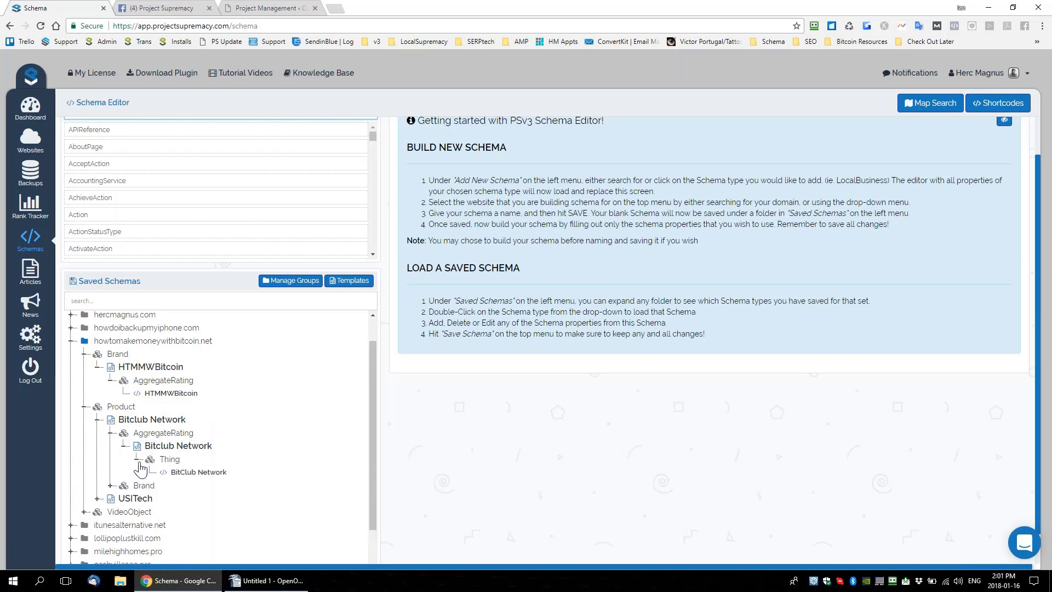
Preview the Bitclub Network Thing schema's rendered JSON-LD, then load its Aggregate Rating schema.
double_click(187, 475)
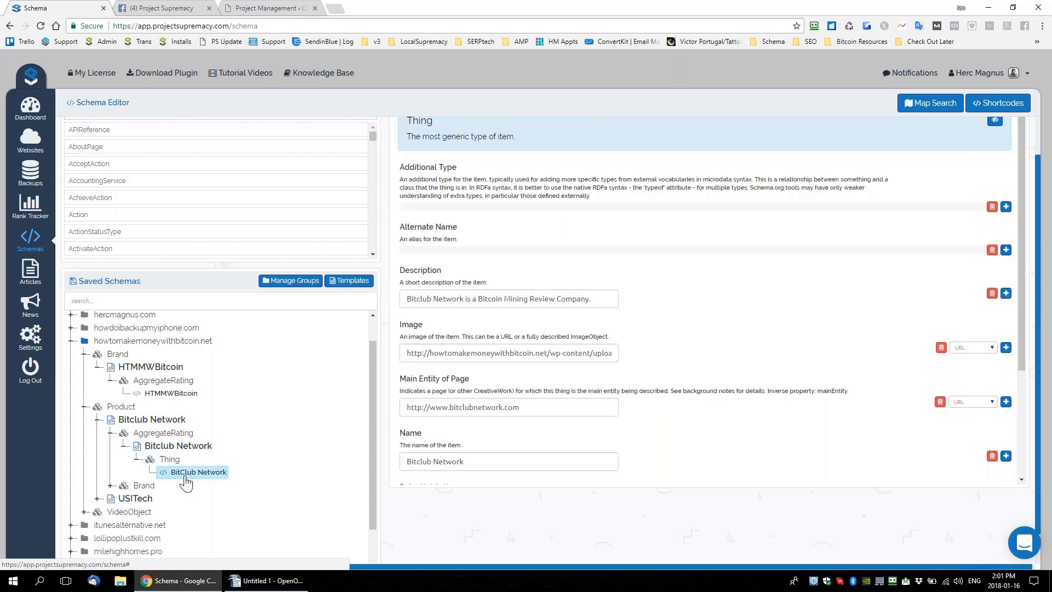
left_click(996, 133)
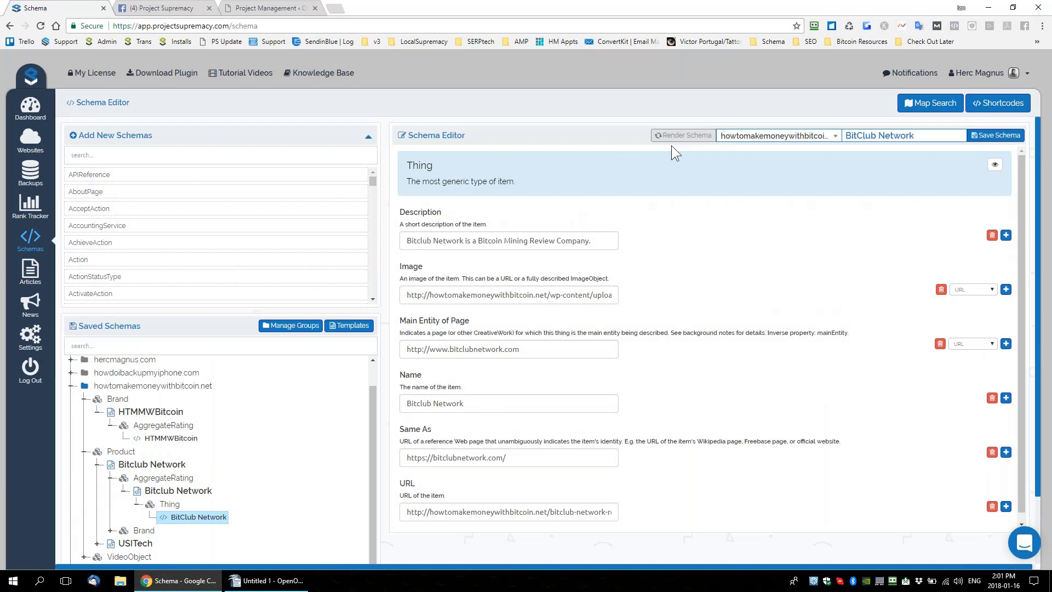
left_click(677, 138)
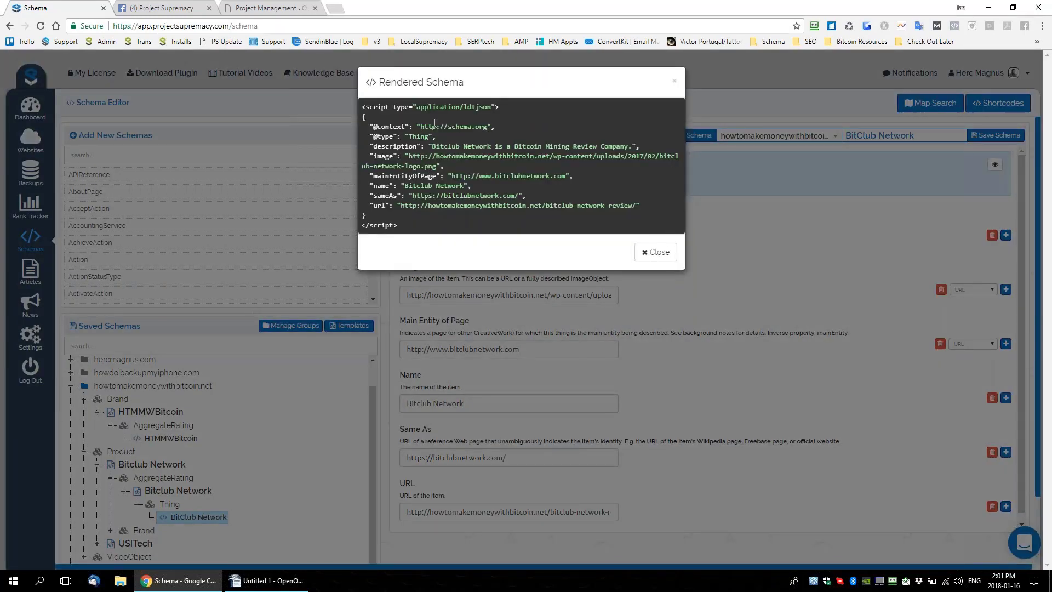
left_click_drag(362, 108, 460, 224)
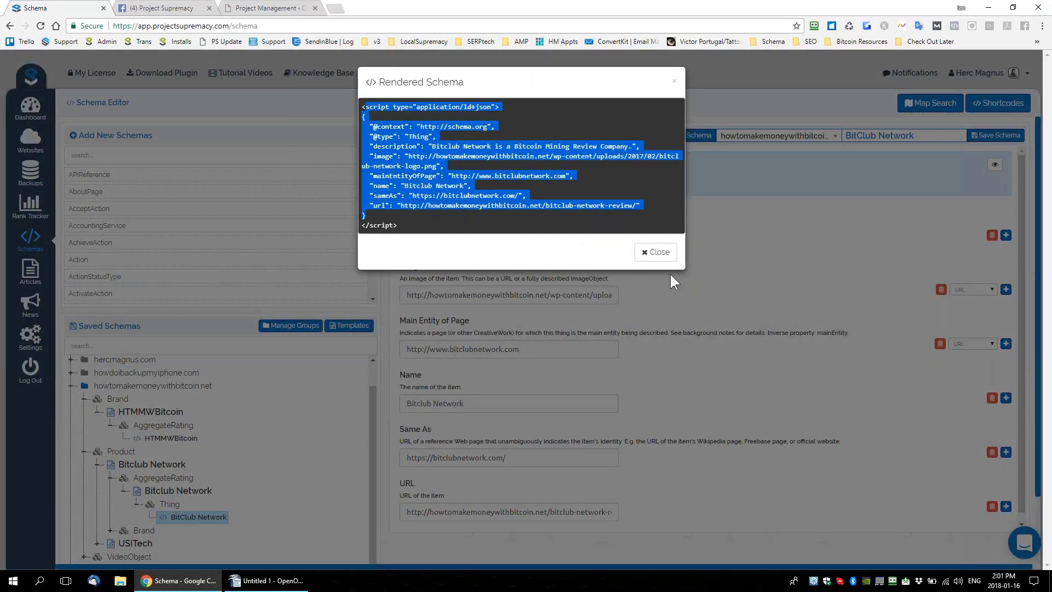
left_click(657, 252)
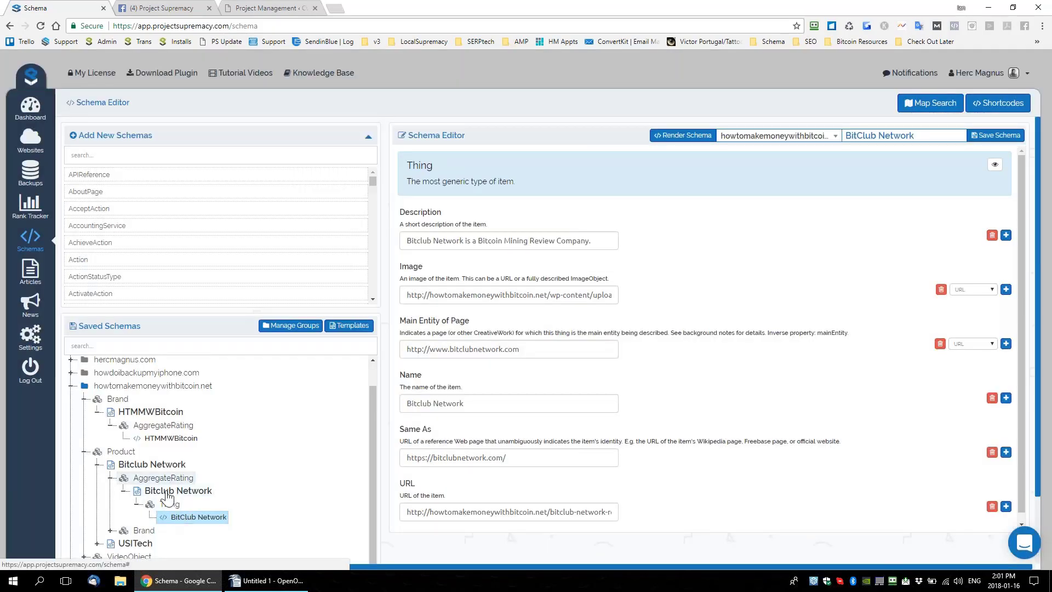
left_click(165, 494)
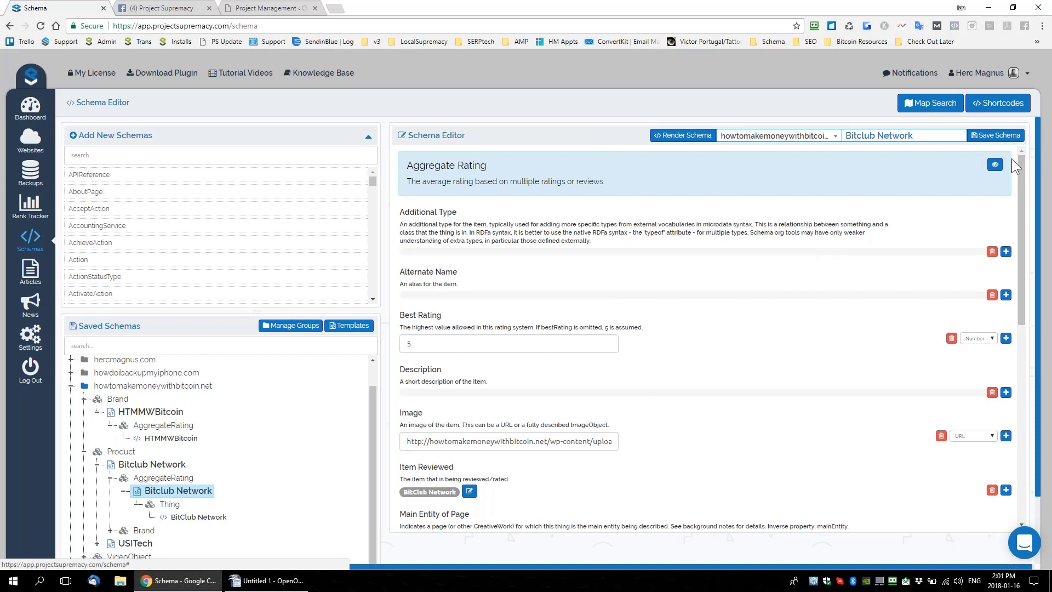
left_click(684, 135)
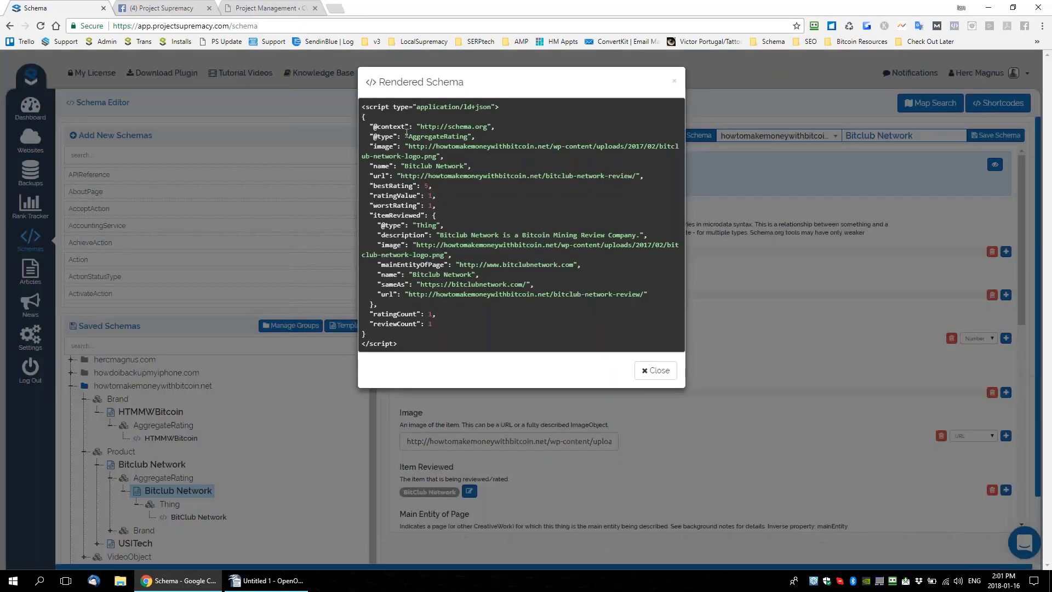
double_click(442, 137)
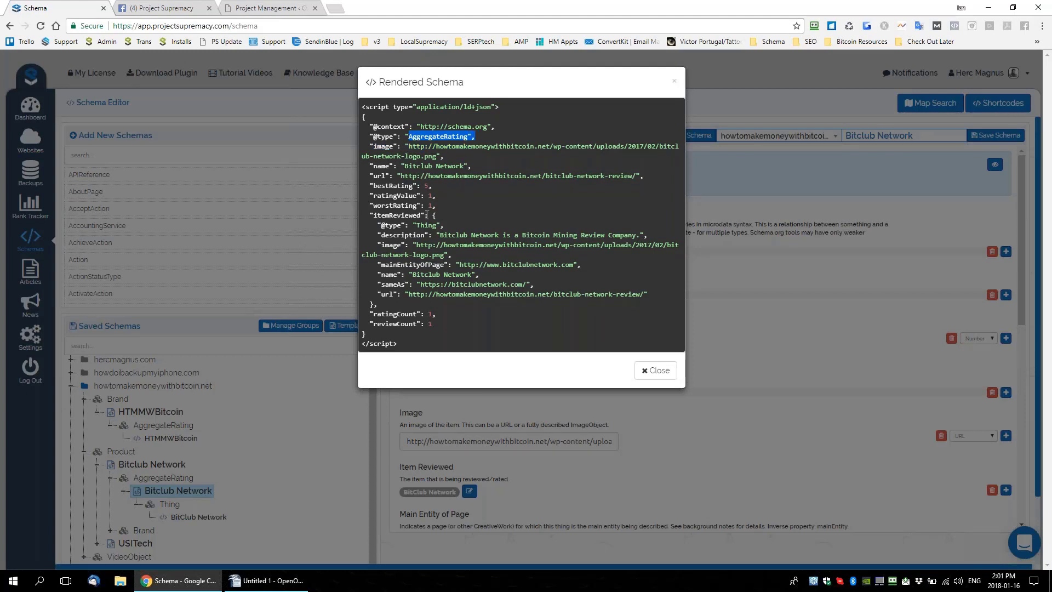
left_click_drag(383, 227, 445, 226)
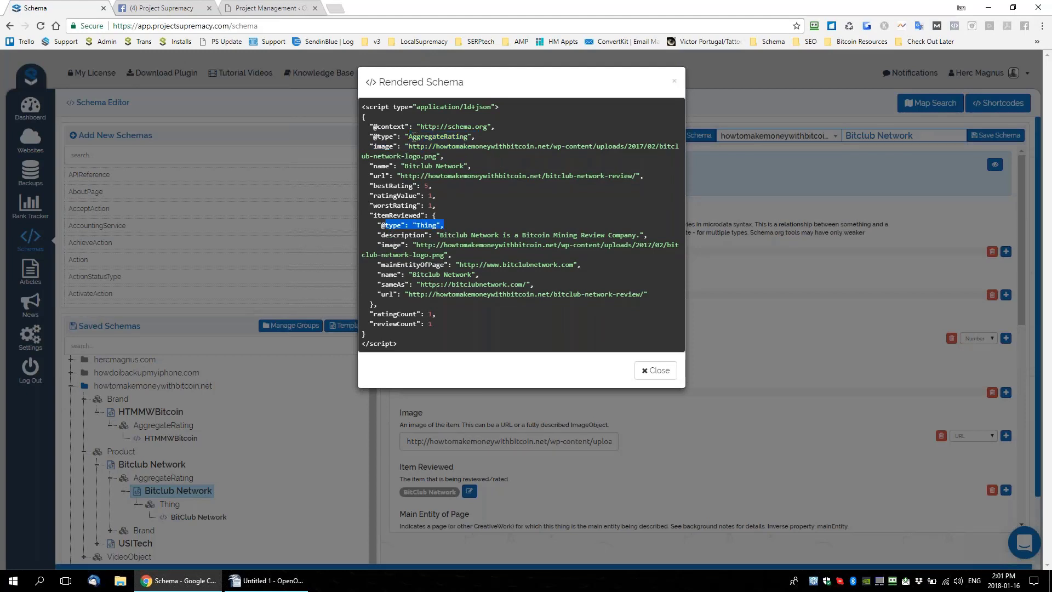
left_click(754, 67)
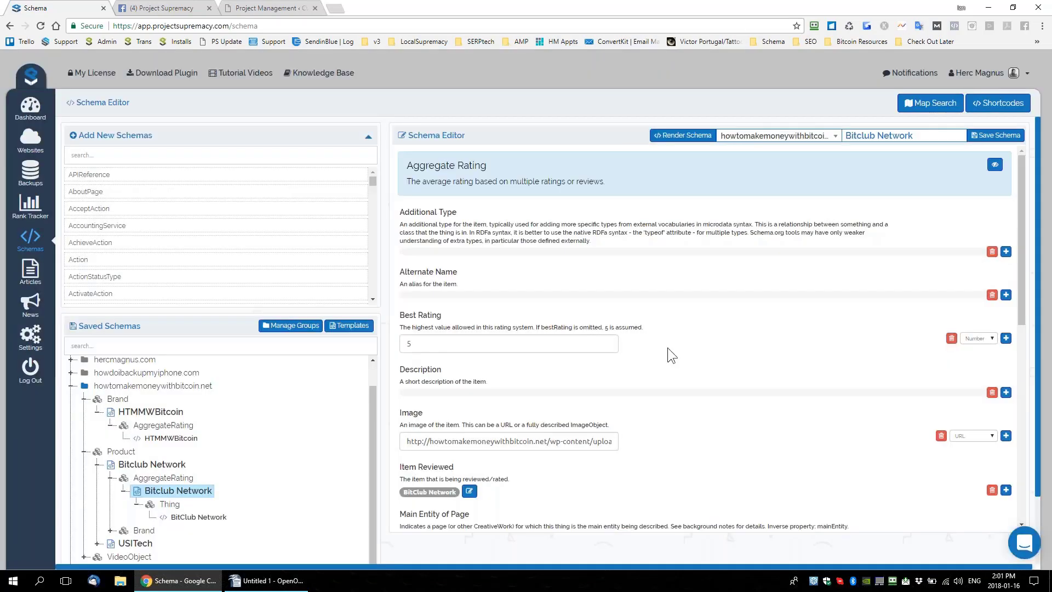
scroll(673, 367, "down", 2)
left_click_drag(401, 357, 467, 358)
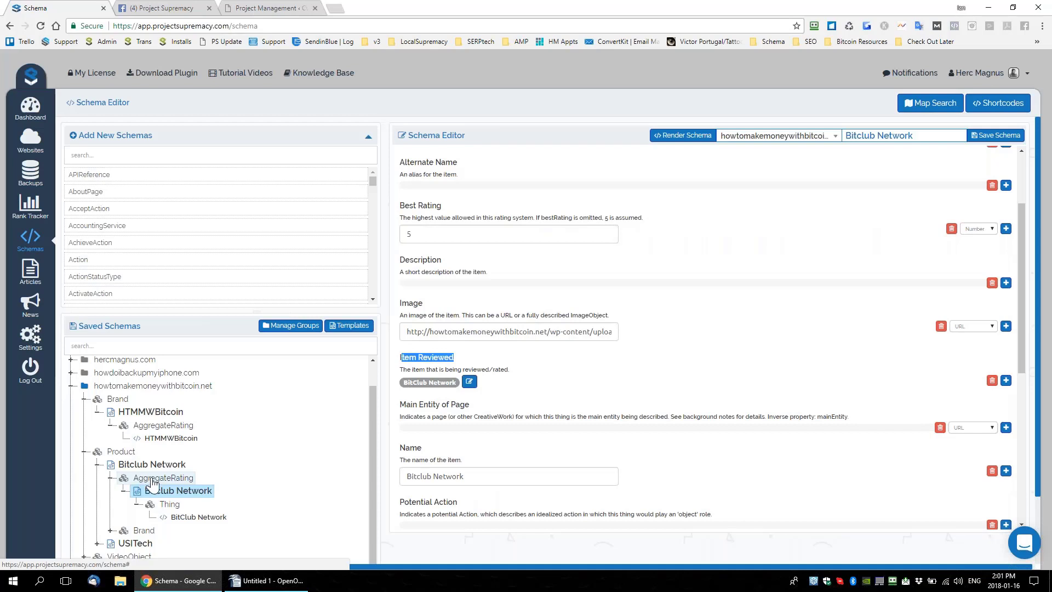
left_click(153, 484)
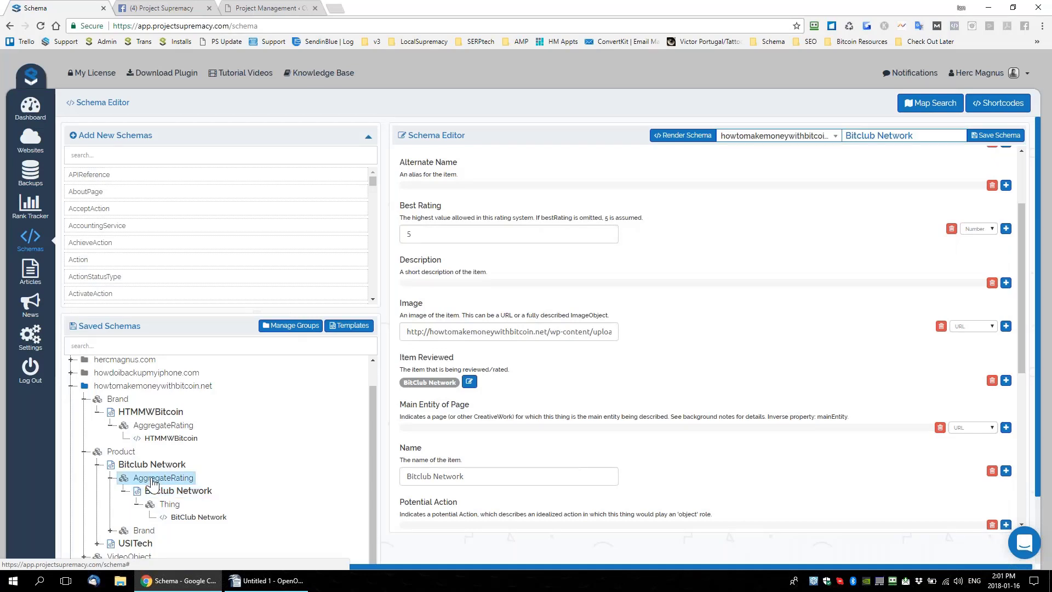
Load the Bitclub Network Product, then start a blank Product schema from a 'product' search.
left_click(117, 452)
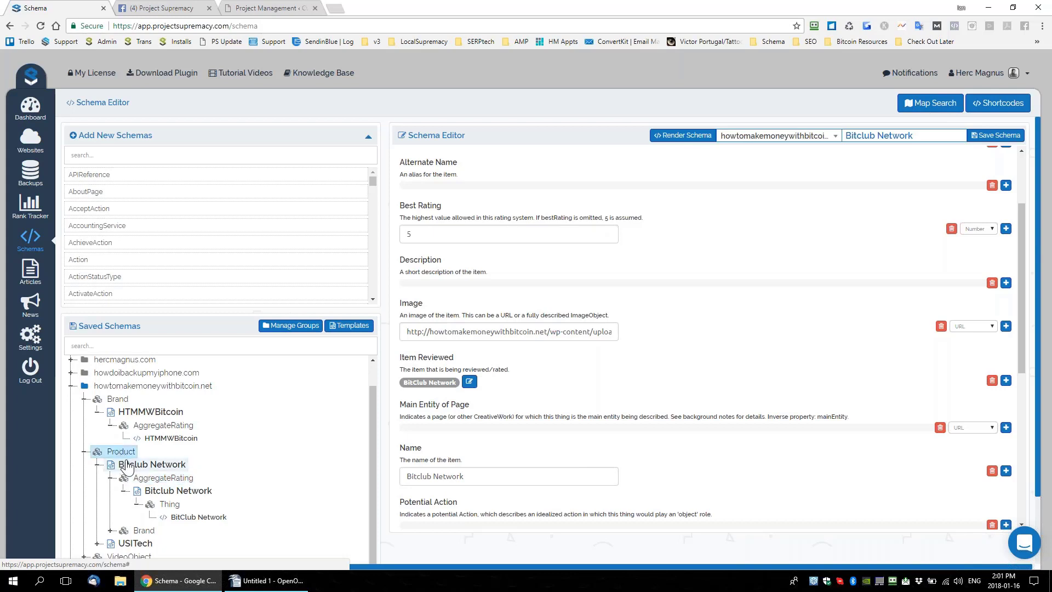
left_click(127, 466)
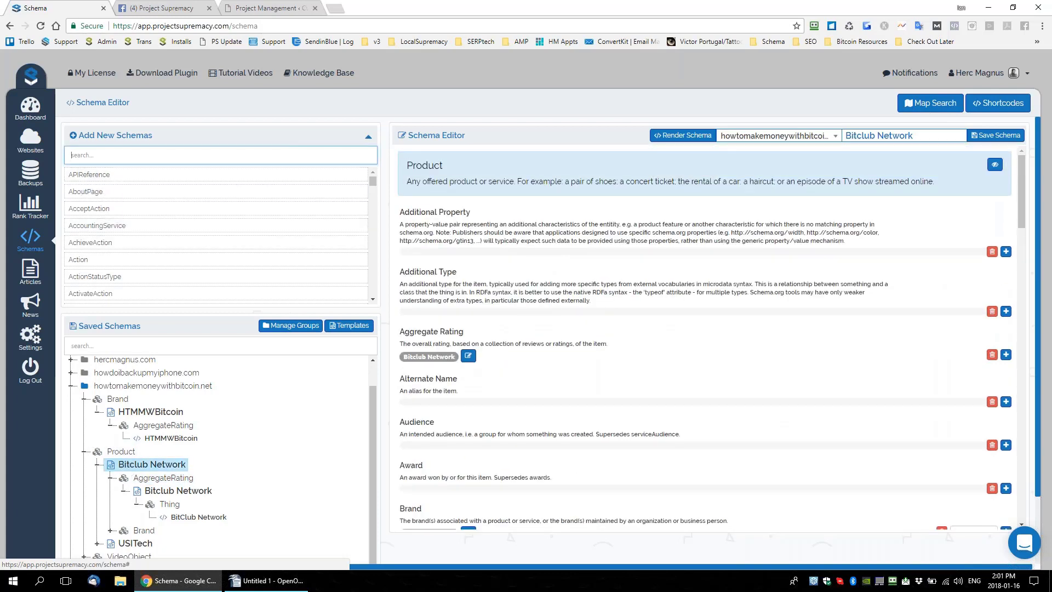
type("product")
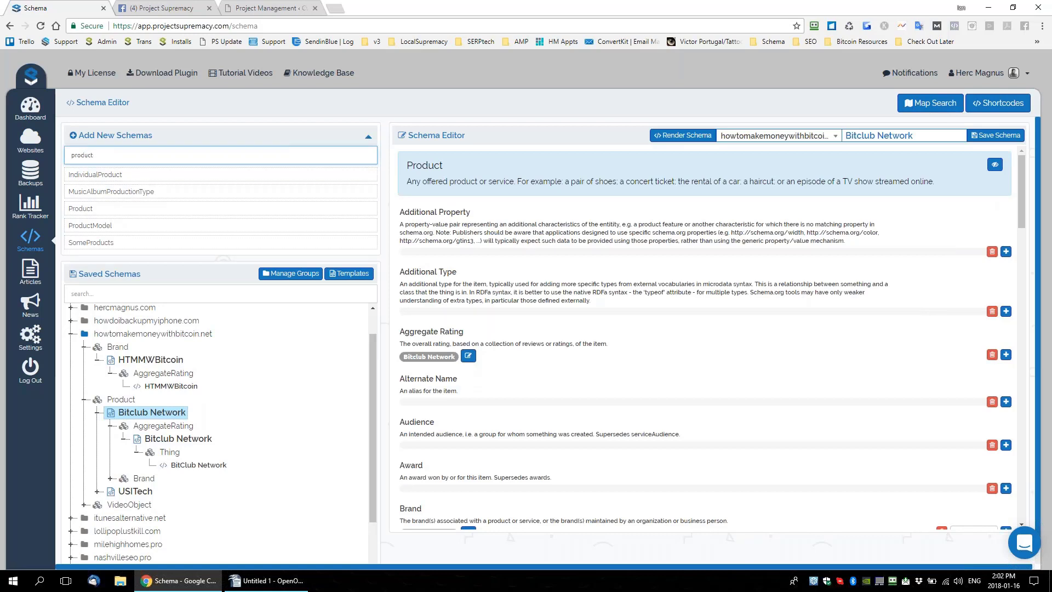
left_click(108, 208)
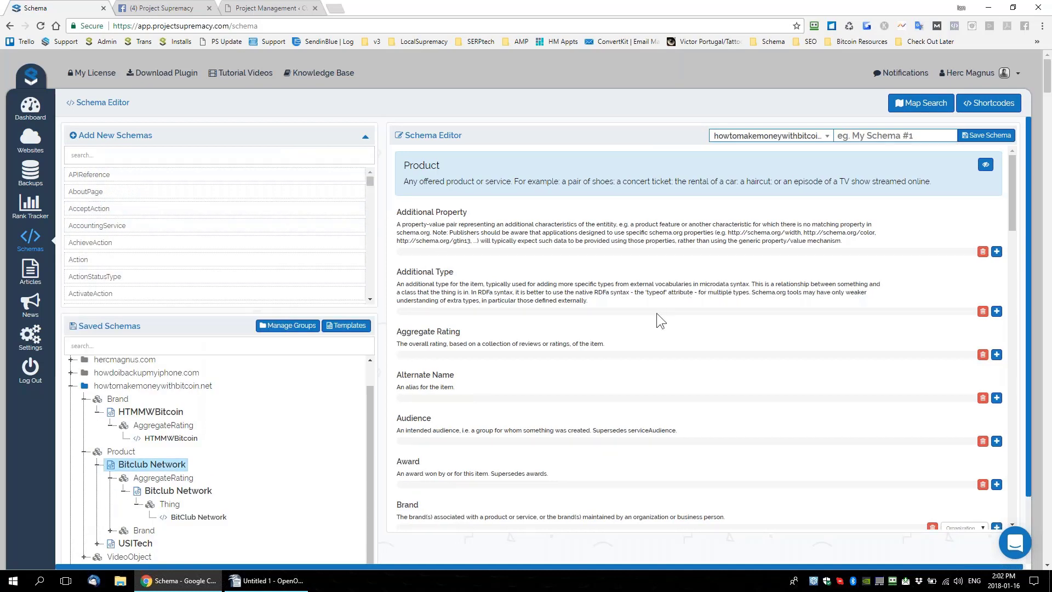
Add a PropertyValue to Additional Property and empty Additional Type and Alternate Name fields.
scroll(675, 318, "down", 2)
scroll(972, 263, "up", 2)
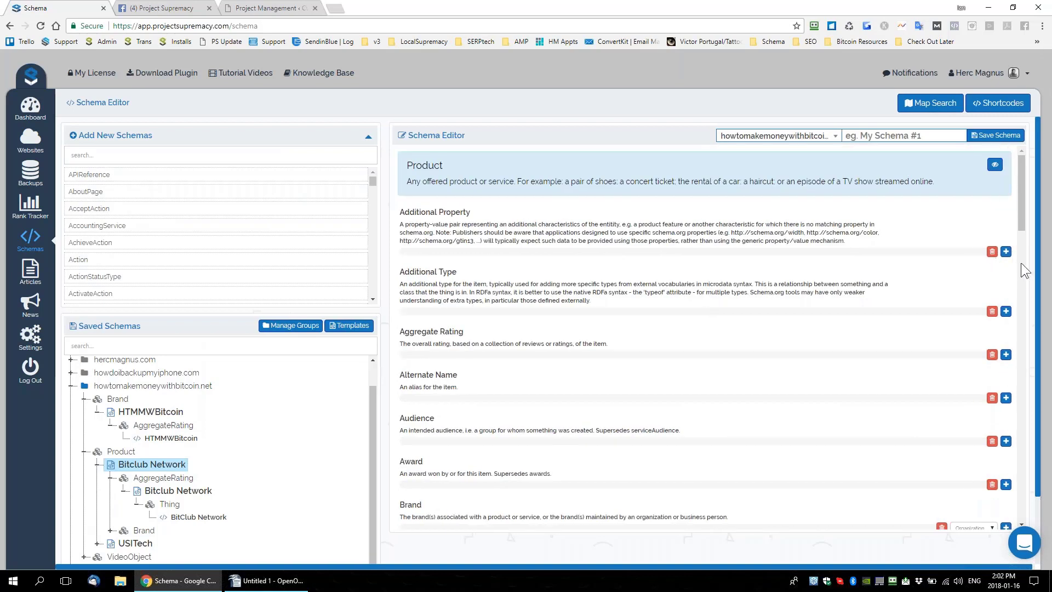
left_click(1006, 251)
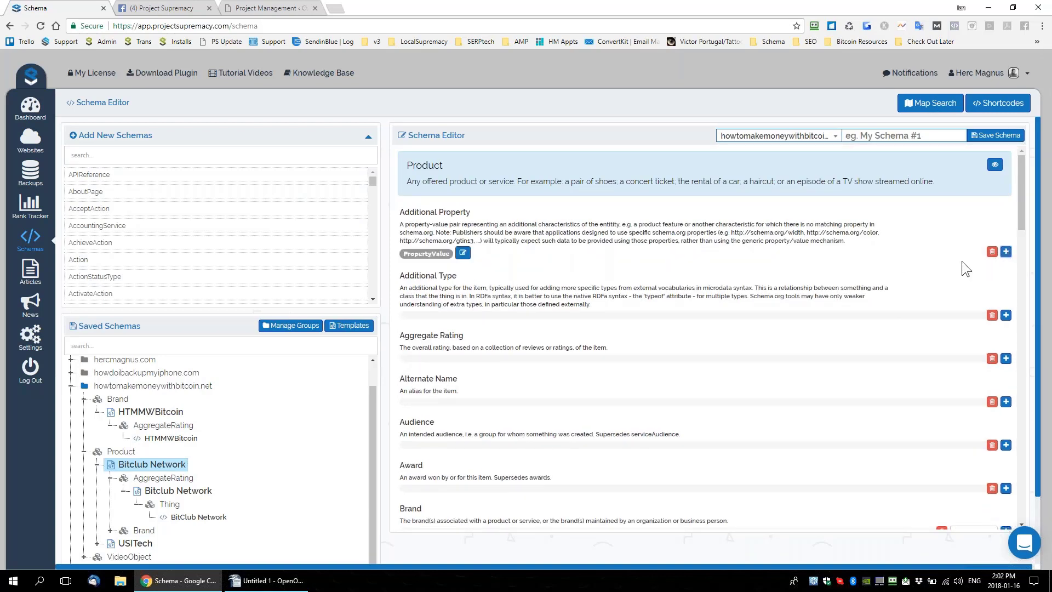
left_click(1007, 317)
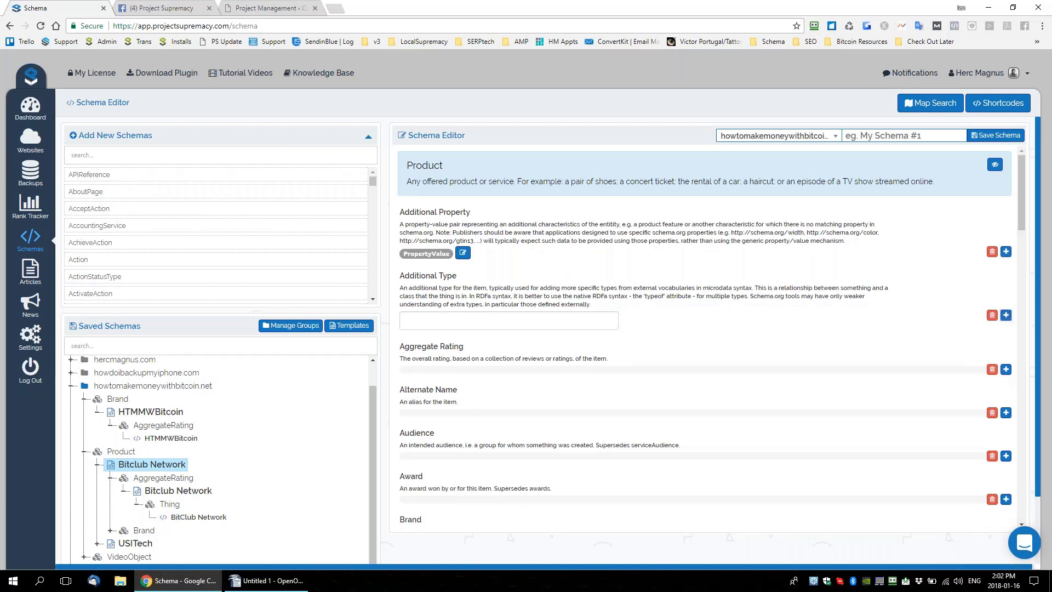
scroll(1009, 279, "down", 2)
left_click(1006, 303)
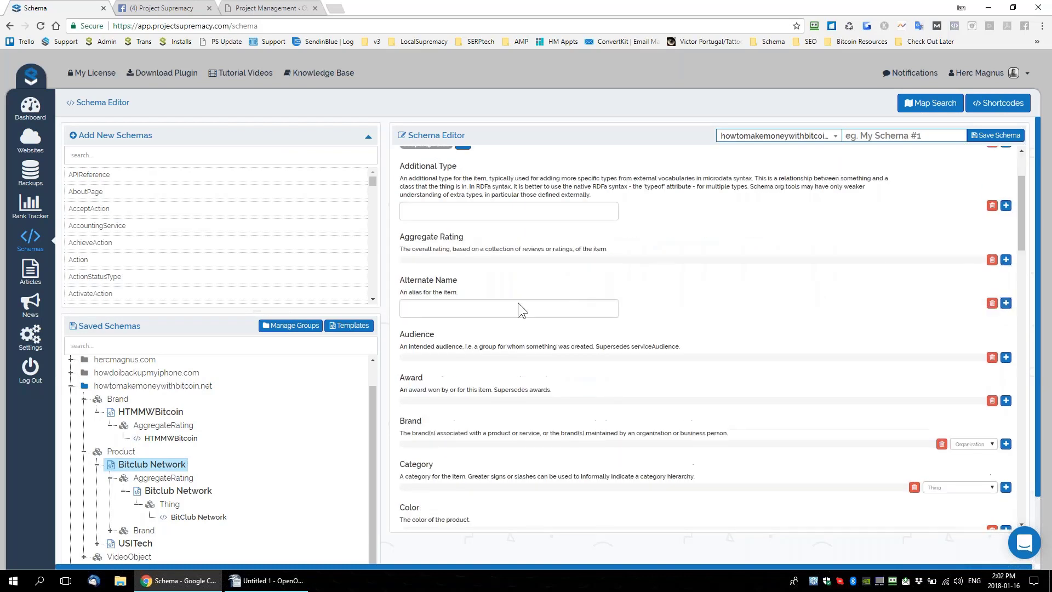
left_click(517, 307)
left_click(492, 212)
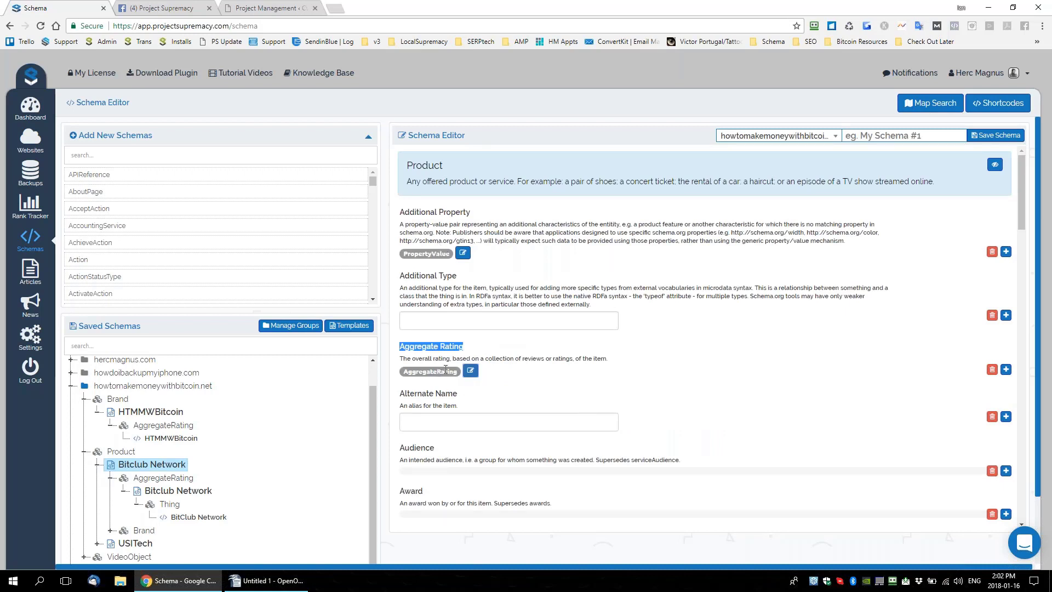
Open and dismiss the Aggregate Rating schema picker twice without choosing a type.
left_click(424, 373)
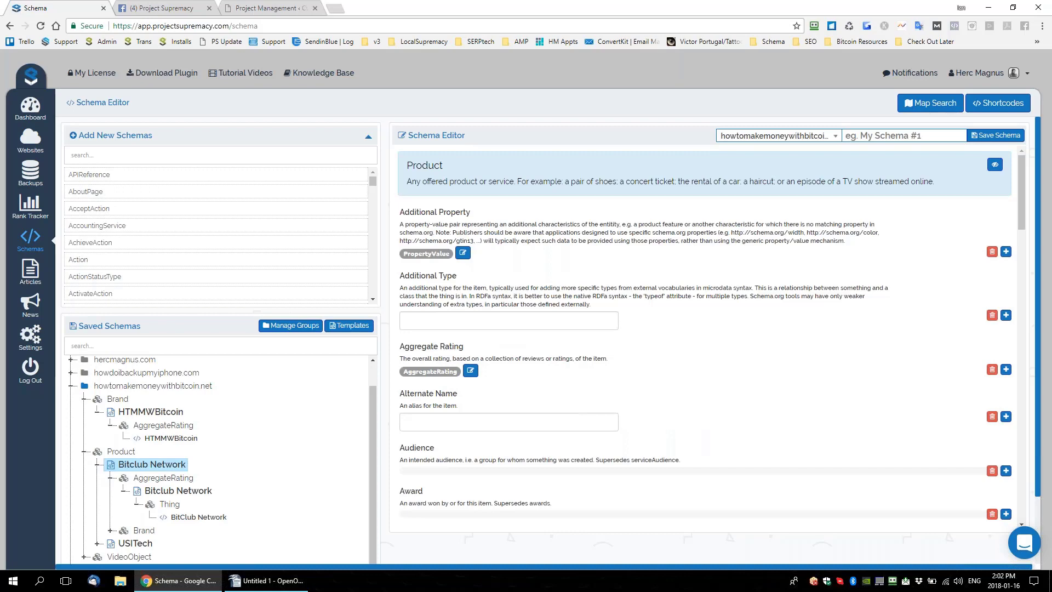
left_click(470, 371)
left_click(526, 165)
left_click(470, 371)
left_click(521, 162)
left_click_drag(401, 346, 485, 350)
left_click(477, 321)
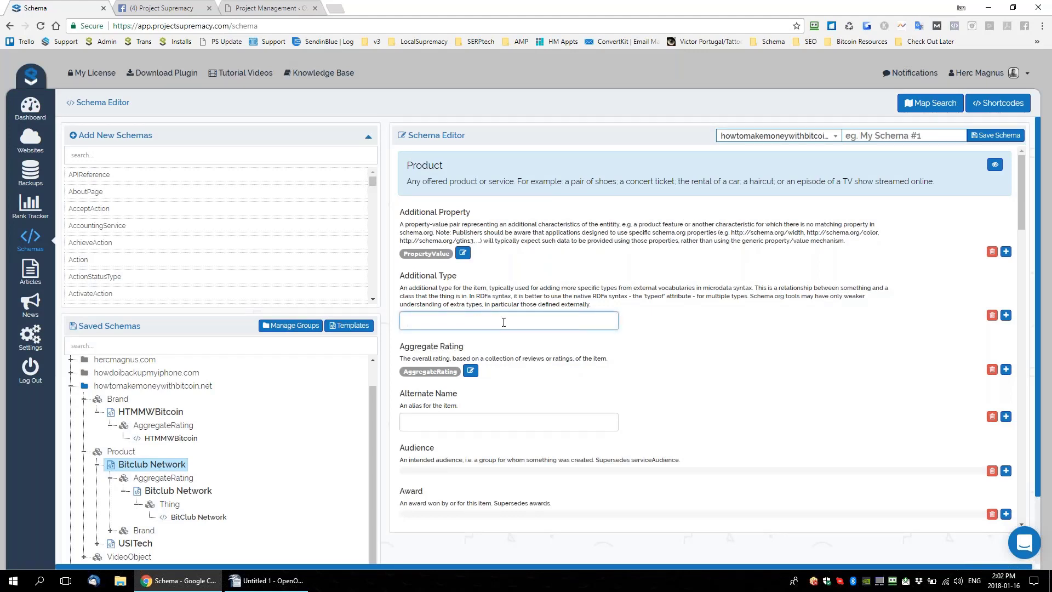
scroll(562, 278, "down", 2)
scroll(562, 279, "up", 2)
left_click_drag(500, 216, 427, 213)
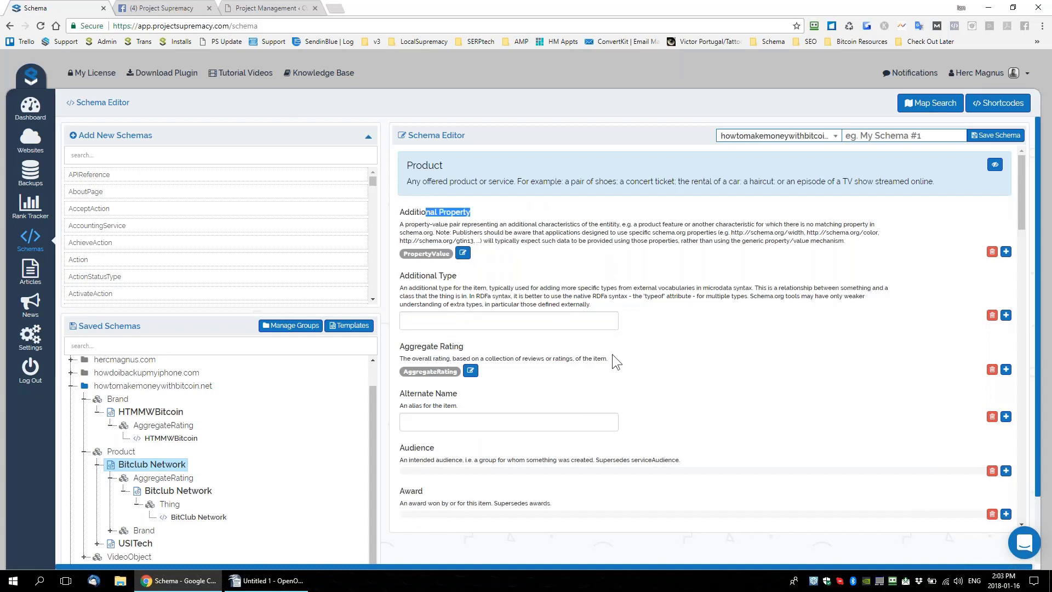
Add an Organization entry under Brand and a Thing entry under Category.
scroll(613, 354, "down", 3)
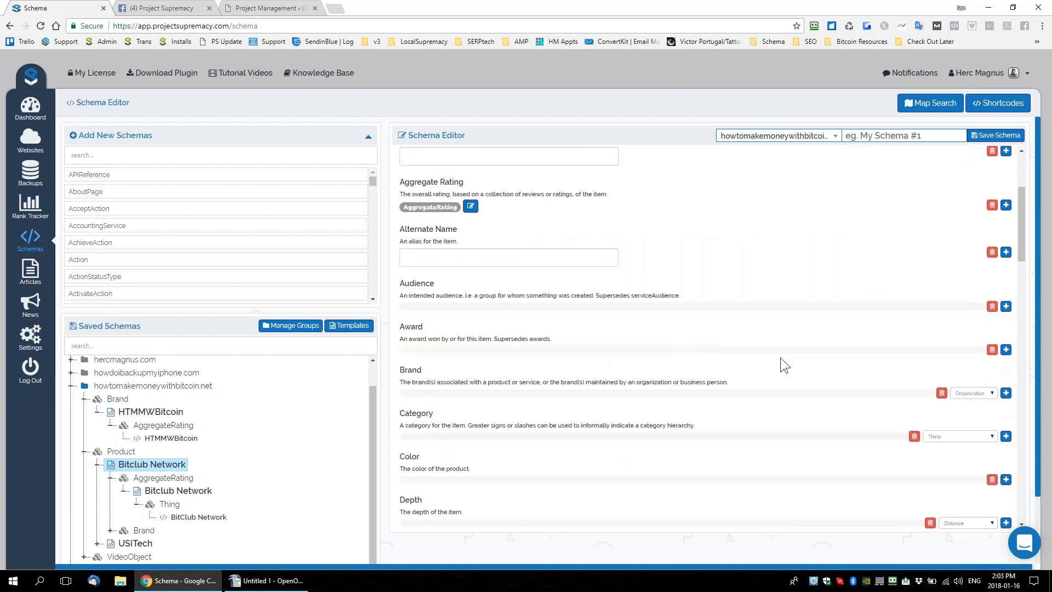
scroll(780, 358, "down", 3)
left_click(1007, 229)
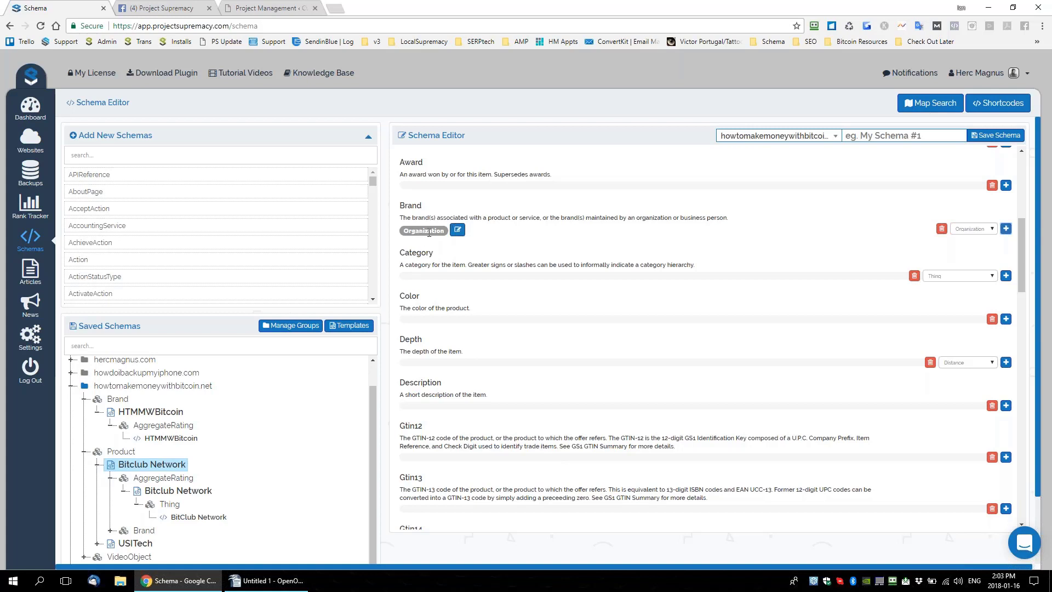
left_click(1007, 275)
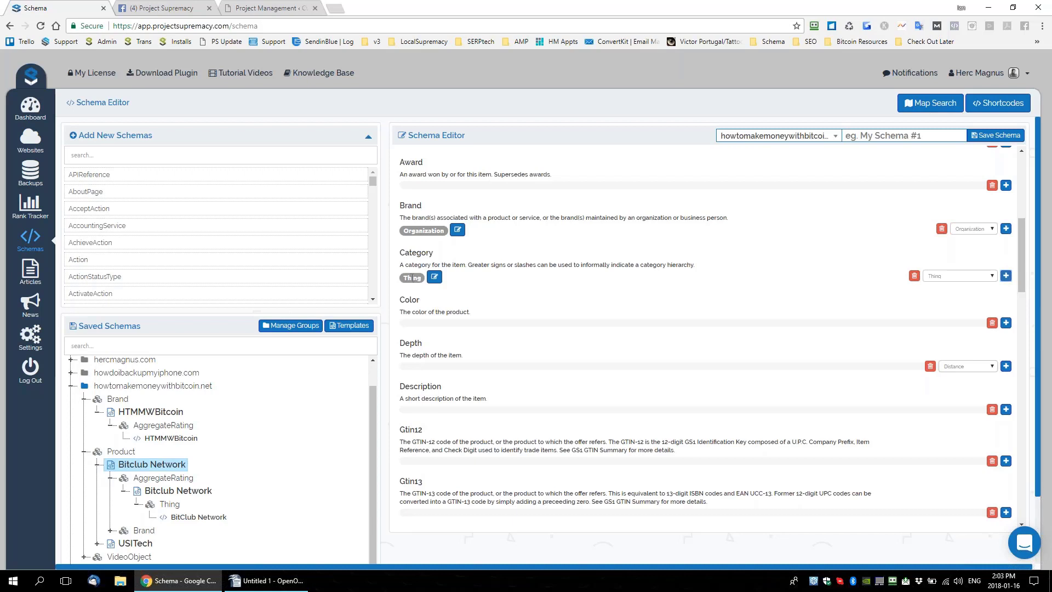
scroll(548, 308, "down", 1)
scroll(613, 348, "up", 3)
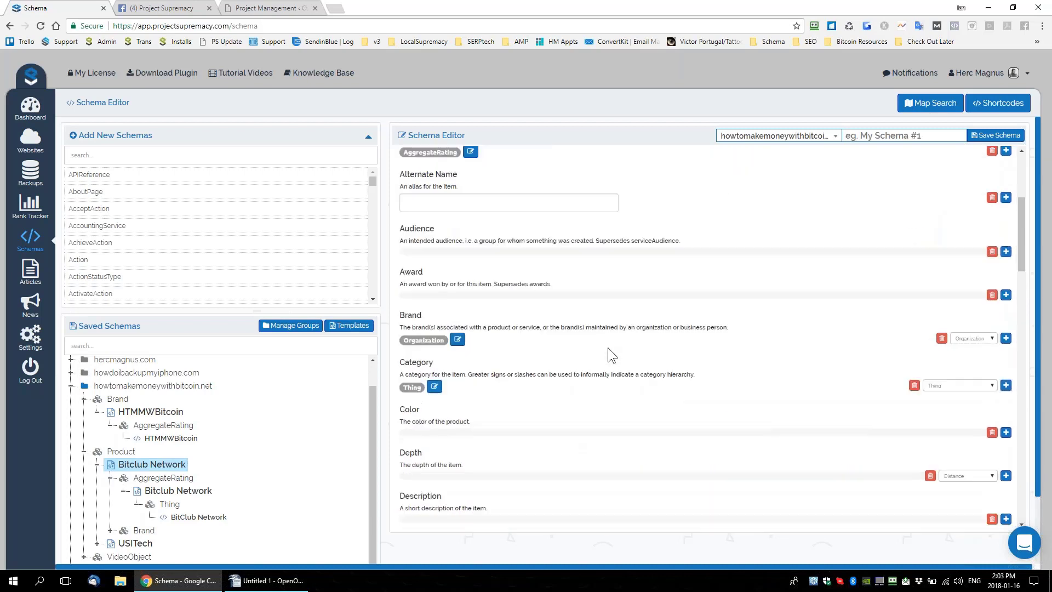
scroll(606, 350, "up", 1)
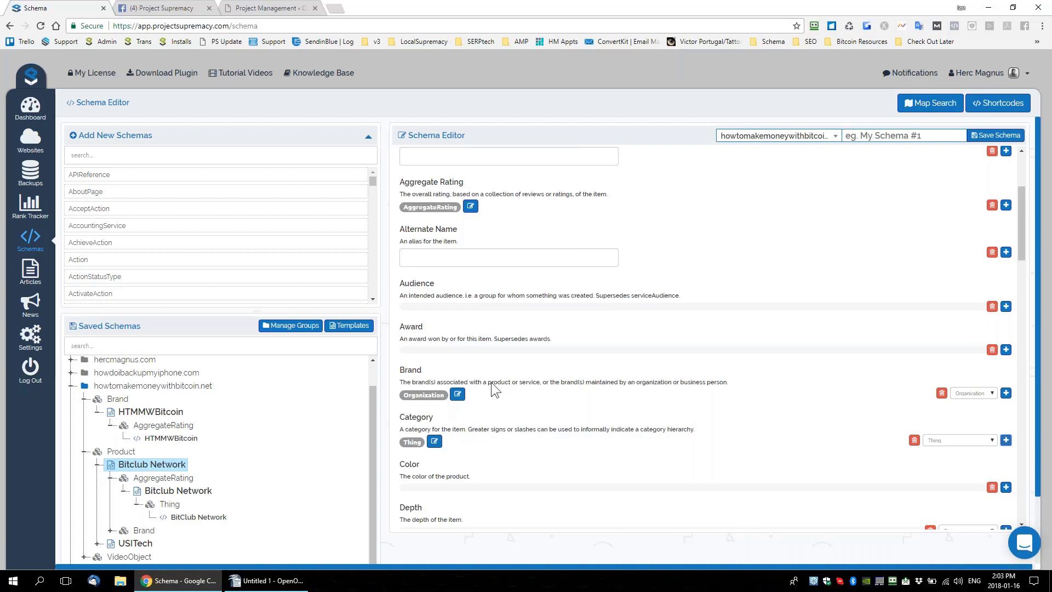
left_click(112, 157)
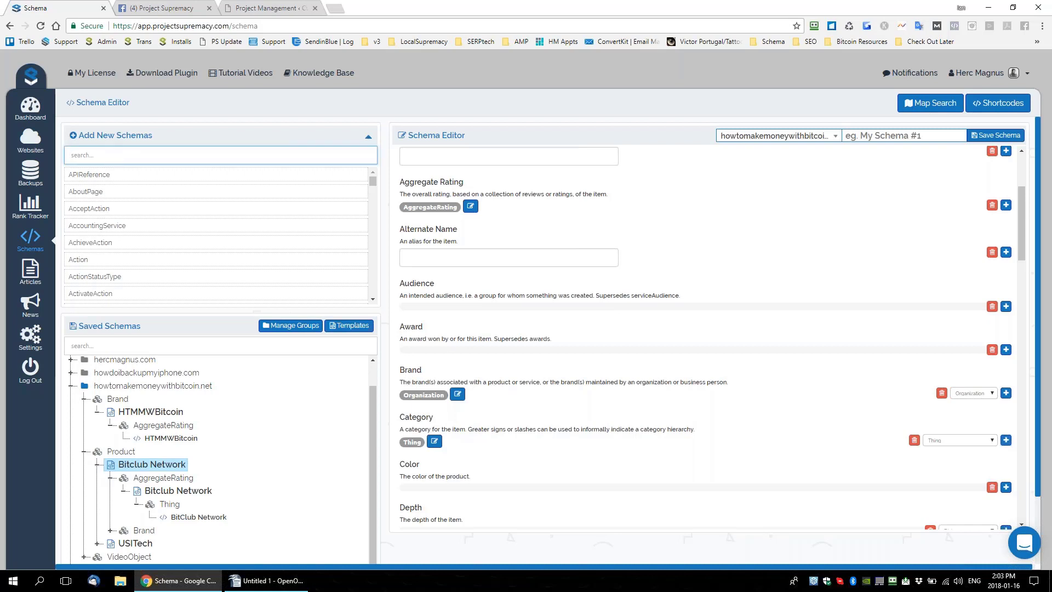
left_click(458, 400)
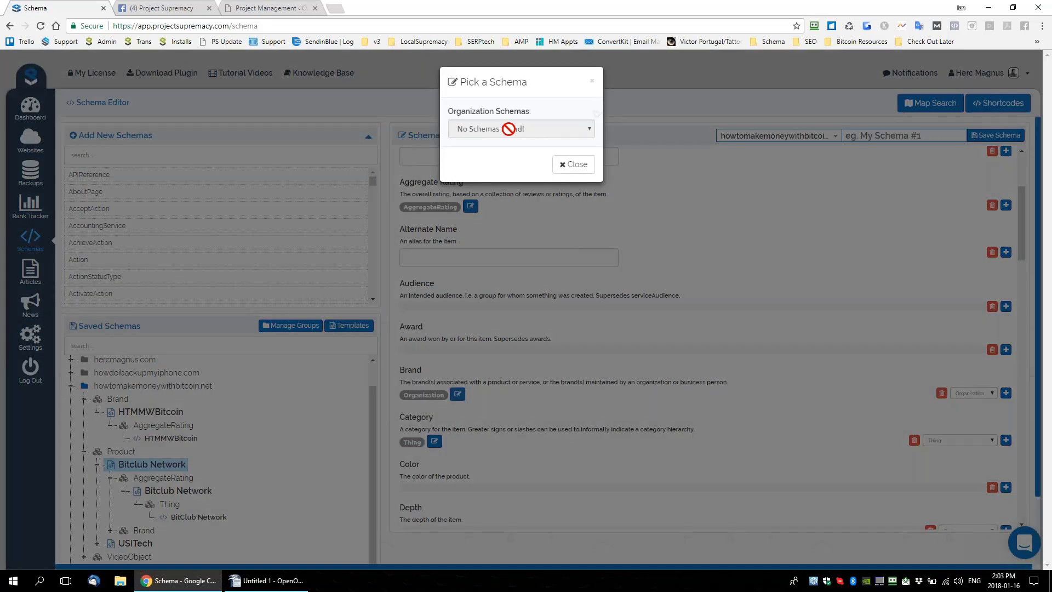
left_click(592, 86)
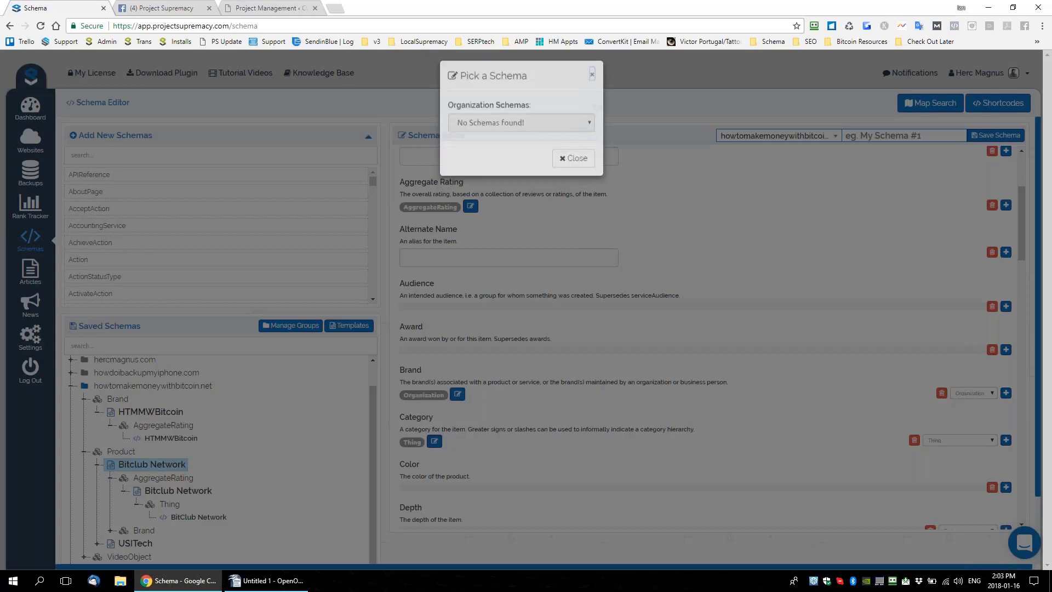
scroll(624, 417, "down", 3)
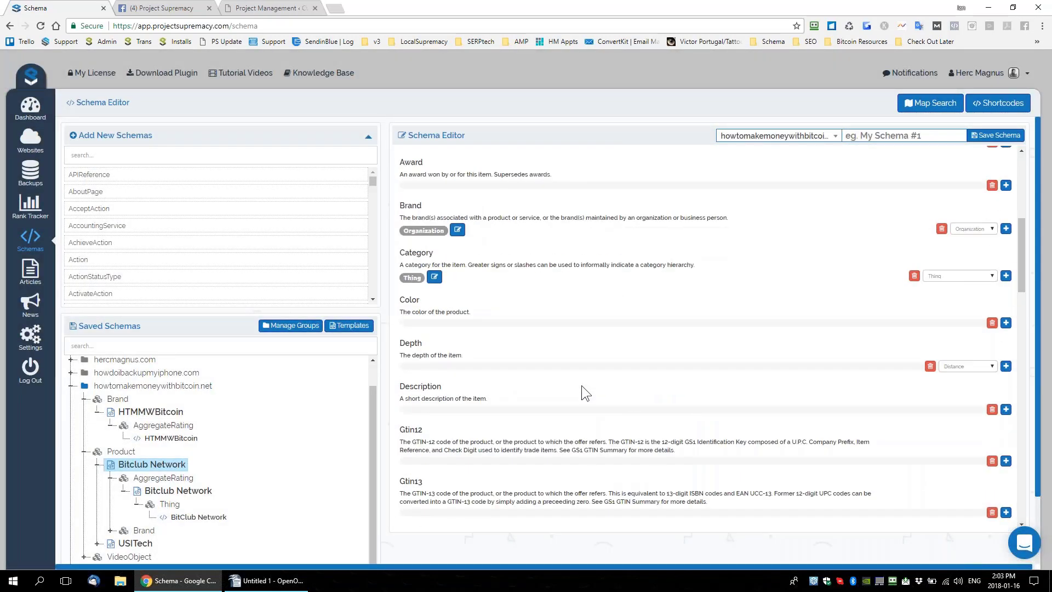
scroll(583, 387, "down", 2)
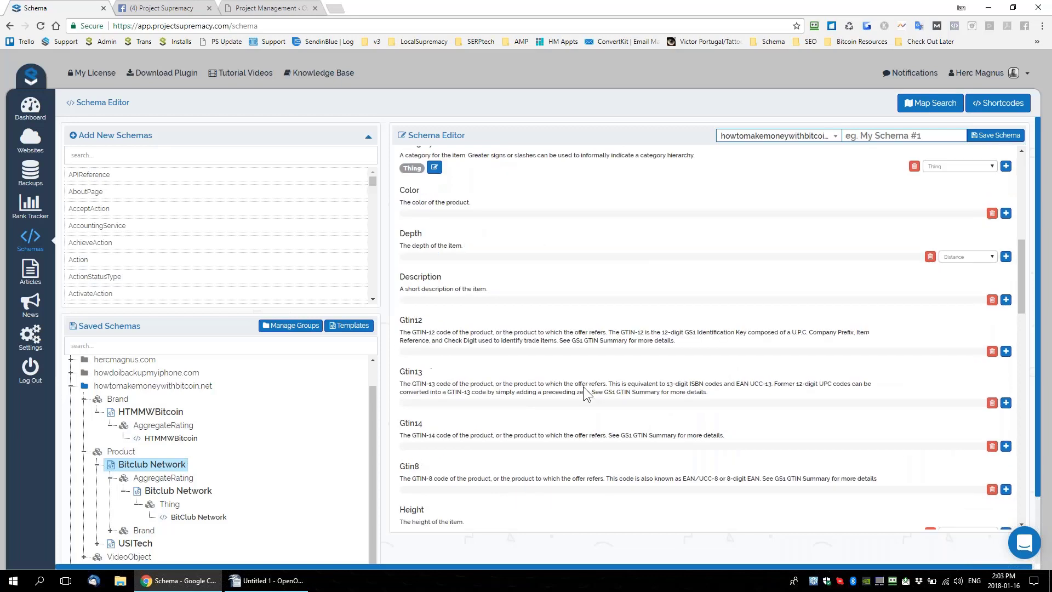
scroll(583, 387, "up", 2)
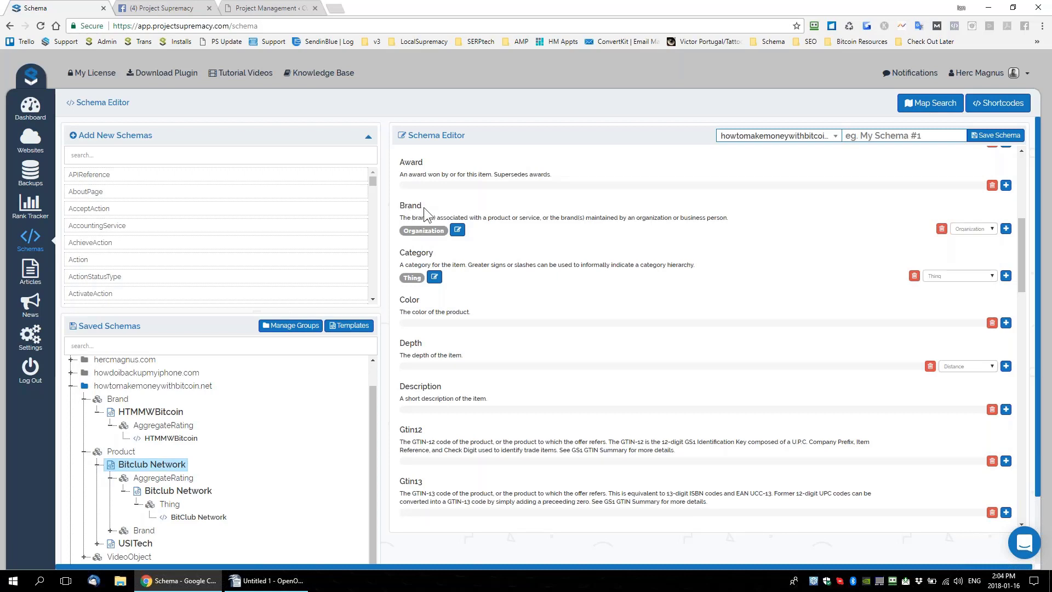
scroll(455, 269, "up", 2)
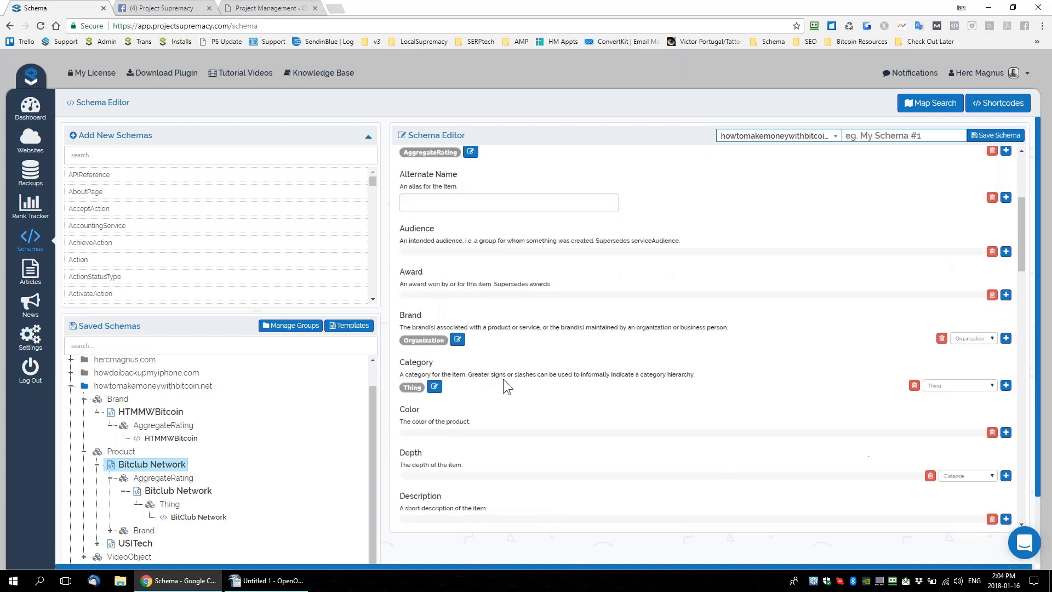
scroll(484, 350, "up", 4)
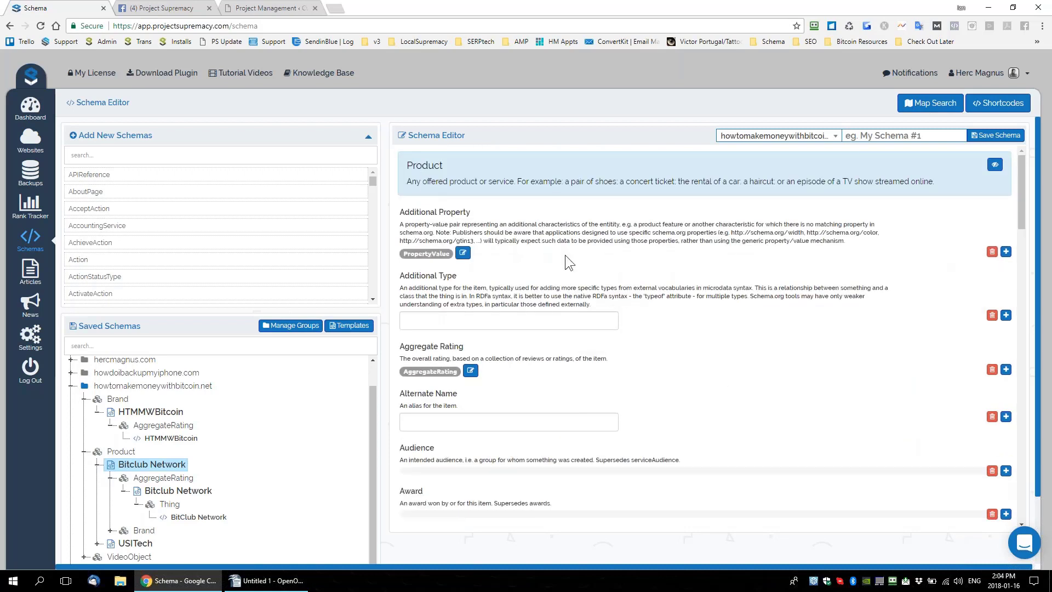
scroll(600, 288, "down", 2)
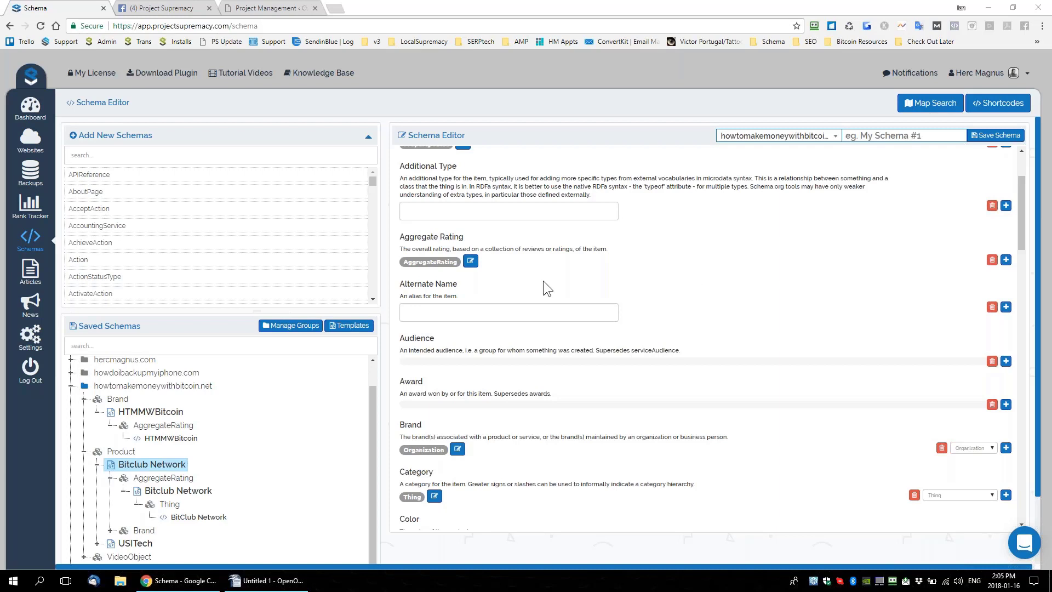
scroll(544, 281, "up", 2)
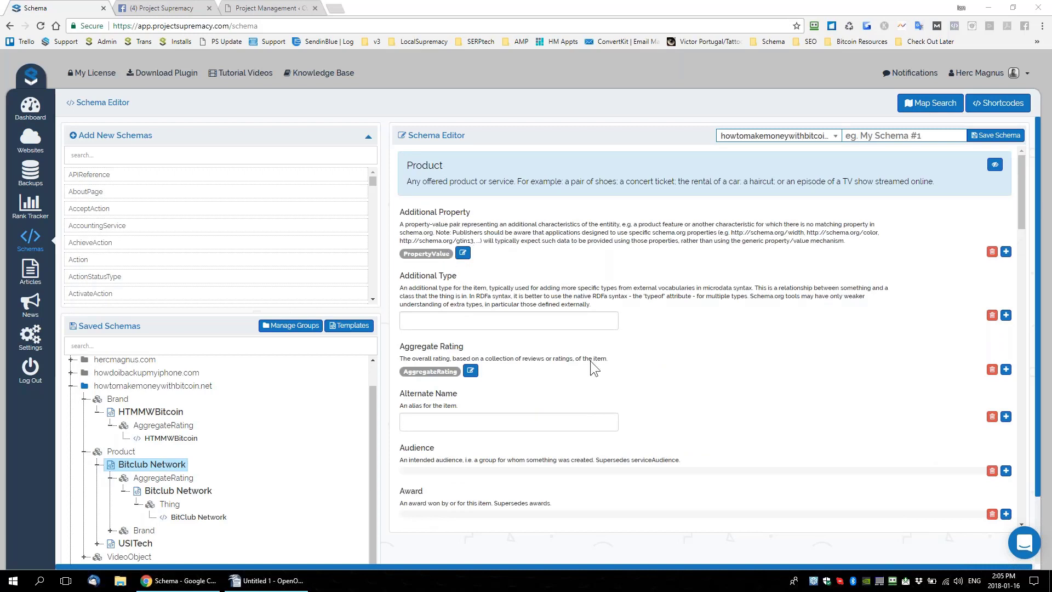
scroll(594, 364, "down", 2)
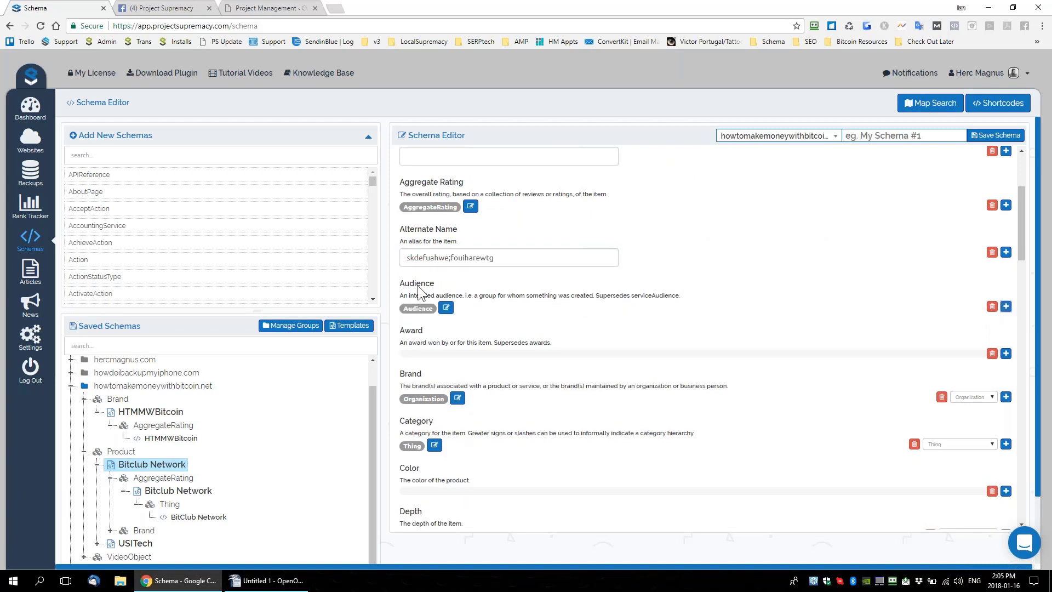
Add an Award value and fill it with placeholder test text.
scroll(439, 290, "up", 3)
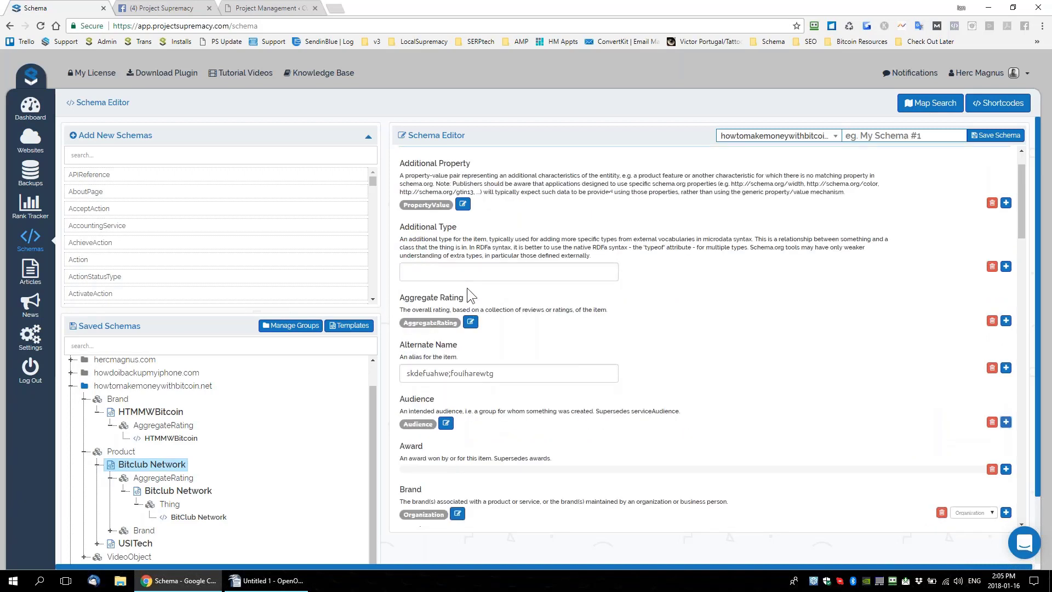
scroll(487, 262, "down", 5)
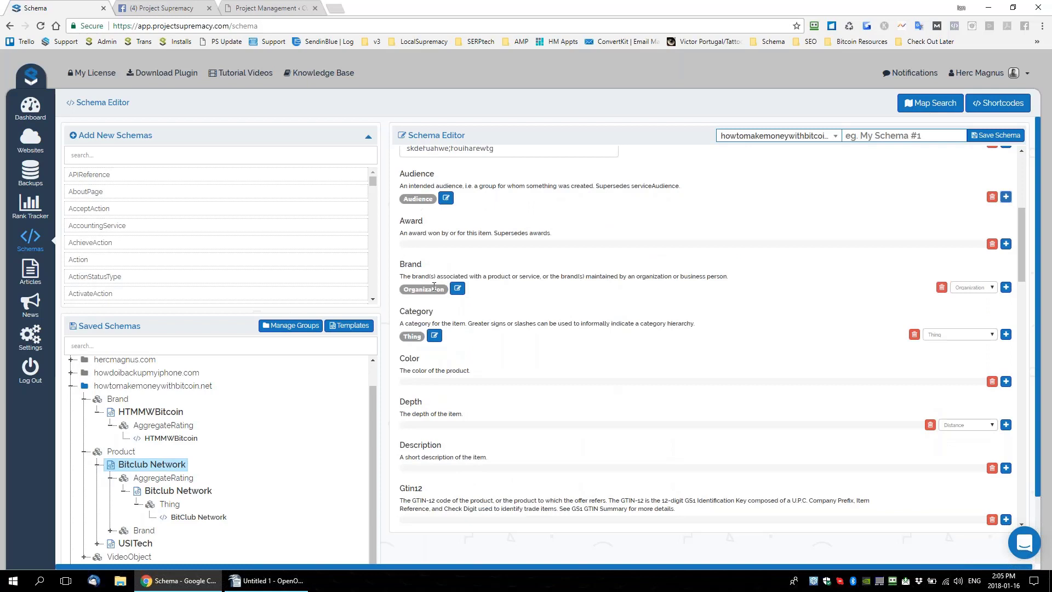
left_click(1007, 245)
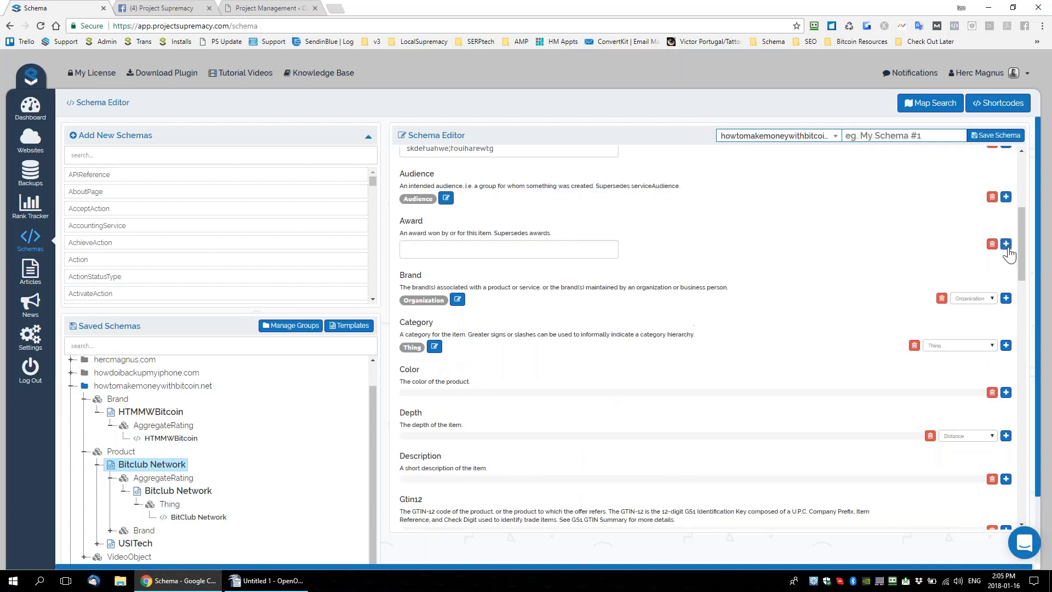
left_click(476, 251)
type("aew;ouhawret;ohawret")
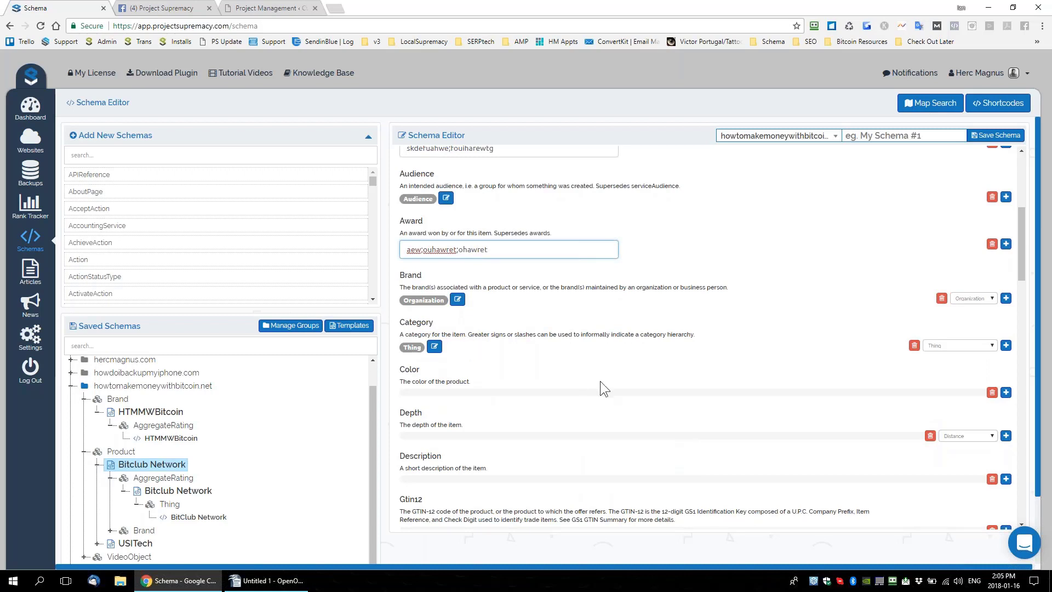
Add a Distance entry under Depth.
scroll(601, 383, "down", 1)
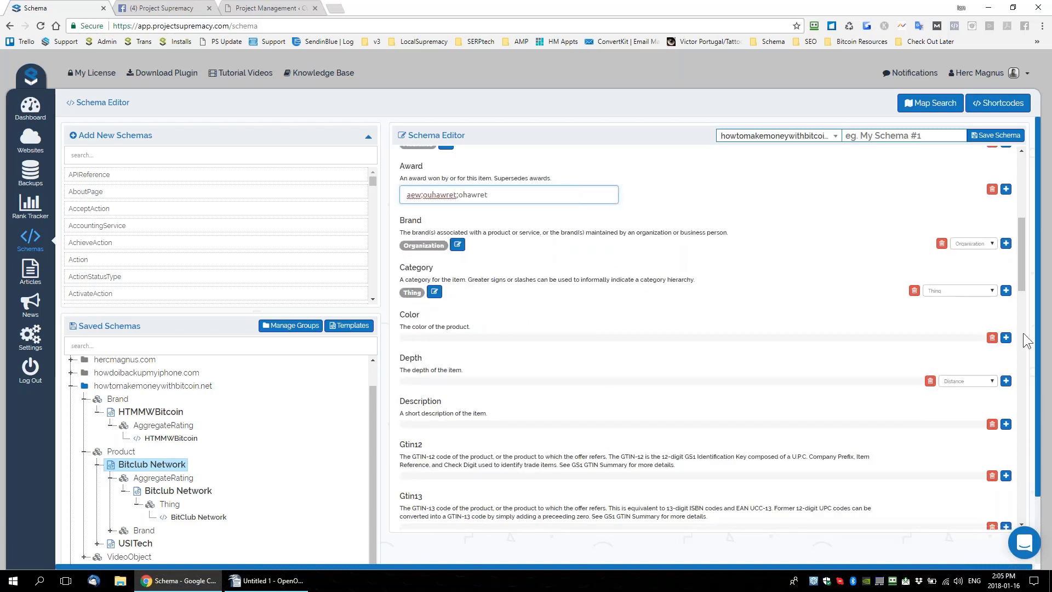
left_click(1007, 380)
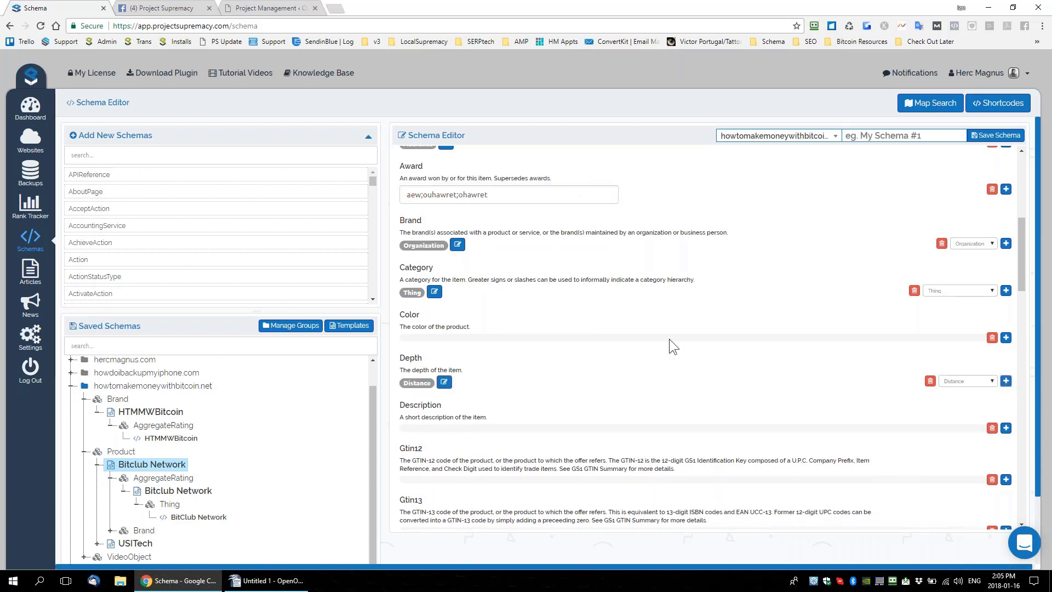
scroll(670, 339, "down", 2)
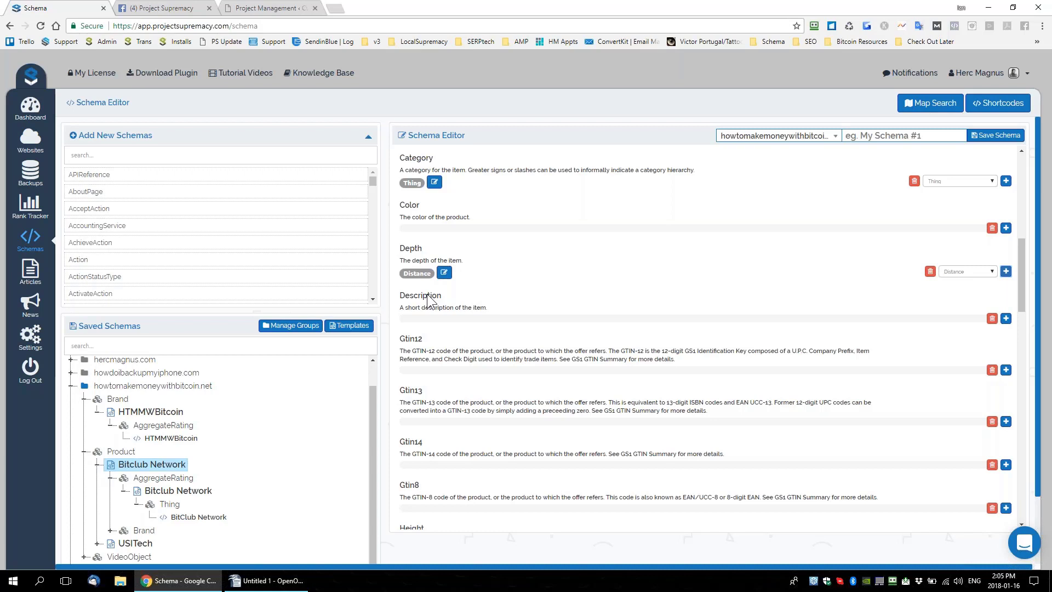
Search Google for 'product review schema' in a new Chrome tab.
key("ctrl+t")
type("product")
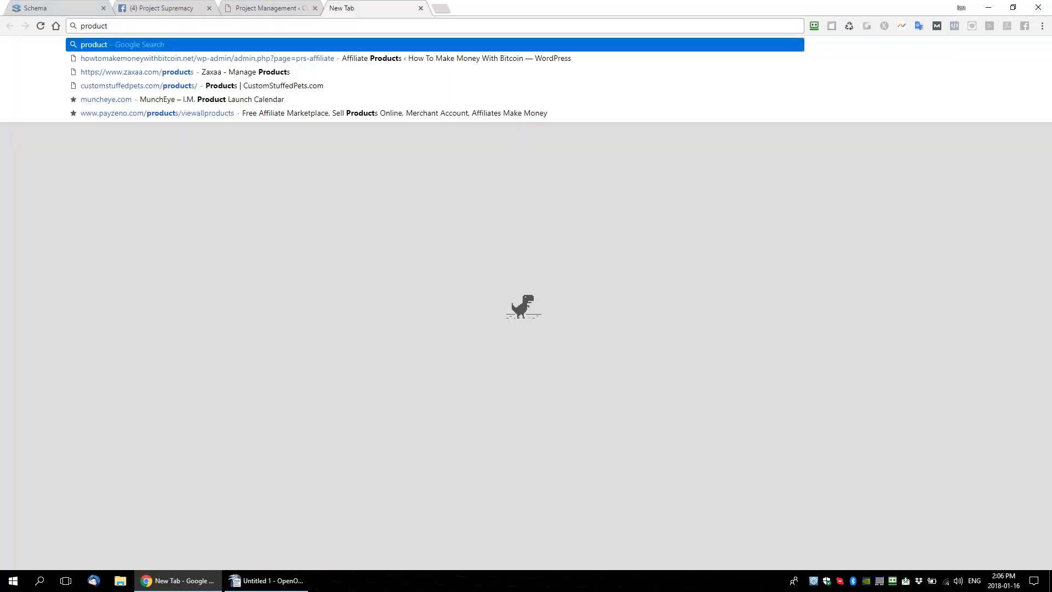
type(" review schema")
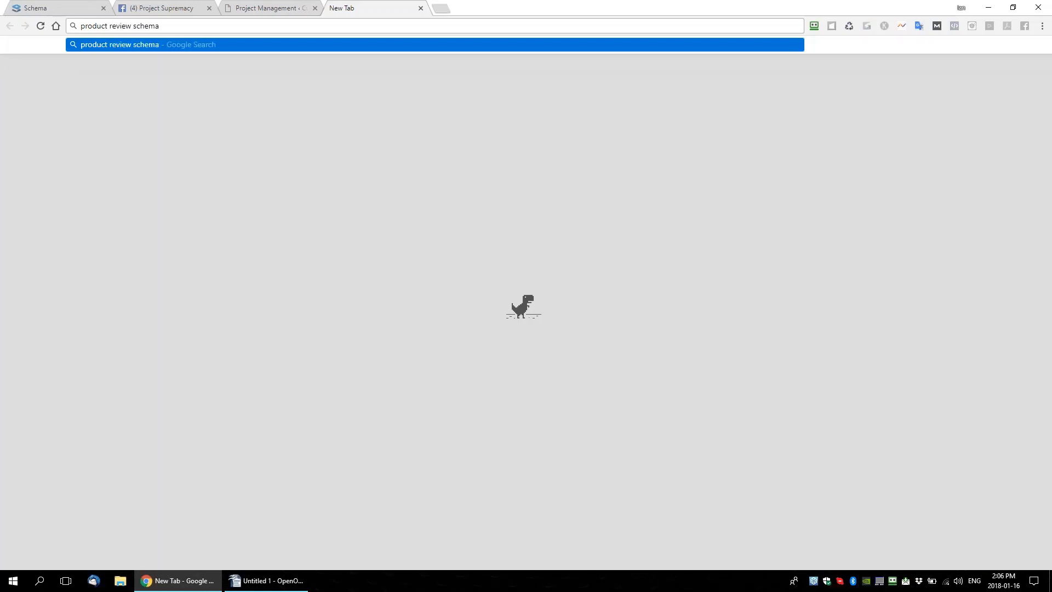
key("Return")
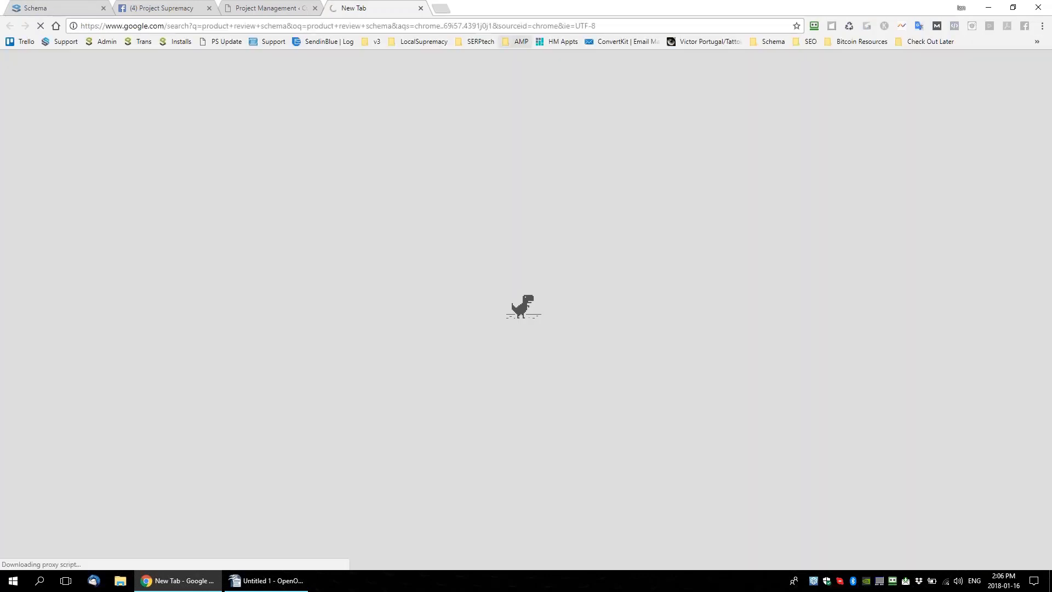
Flip between the open tabs and return to the Schema Editor tab.
left_click(251, 12)
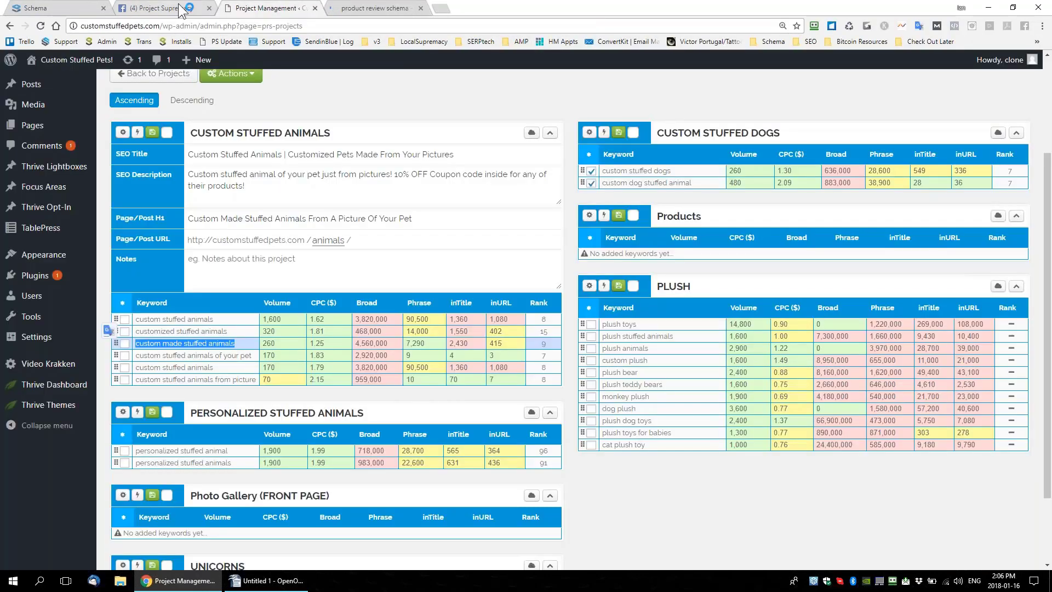
left_click(331, 6)
left_click(278, 7)
scroll(205, 190, "up", 3)
left_click(368, 9)
left_click(10, 26)
left_click(46, 9)
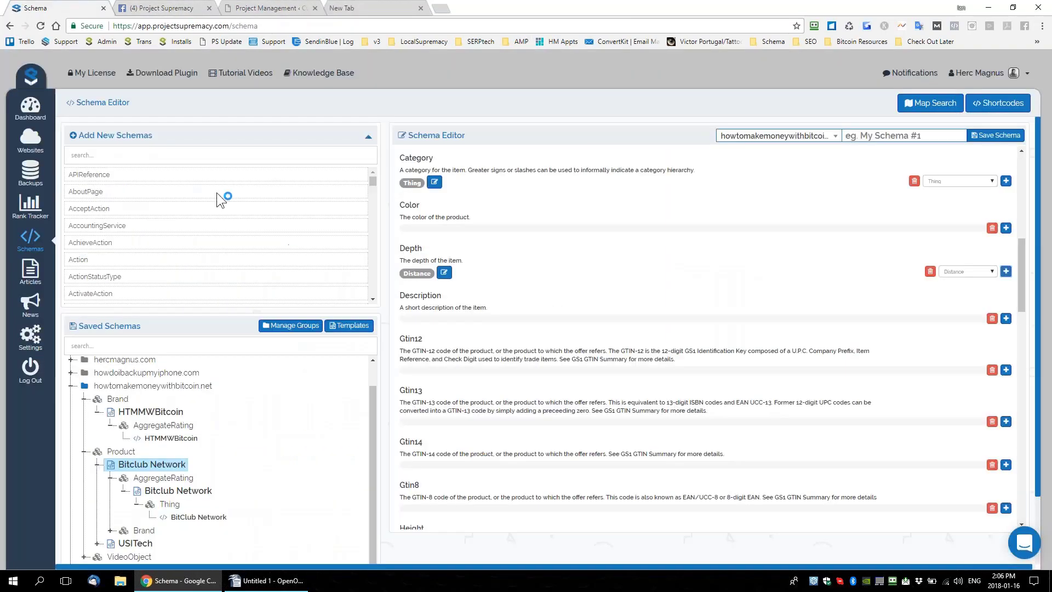
Load the Product schema type via a 'product' search and select its heading and description.
left_click(143, 155)
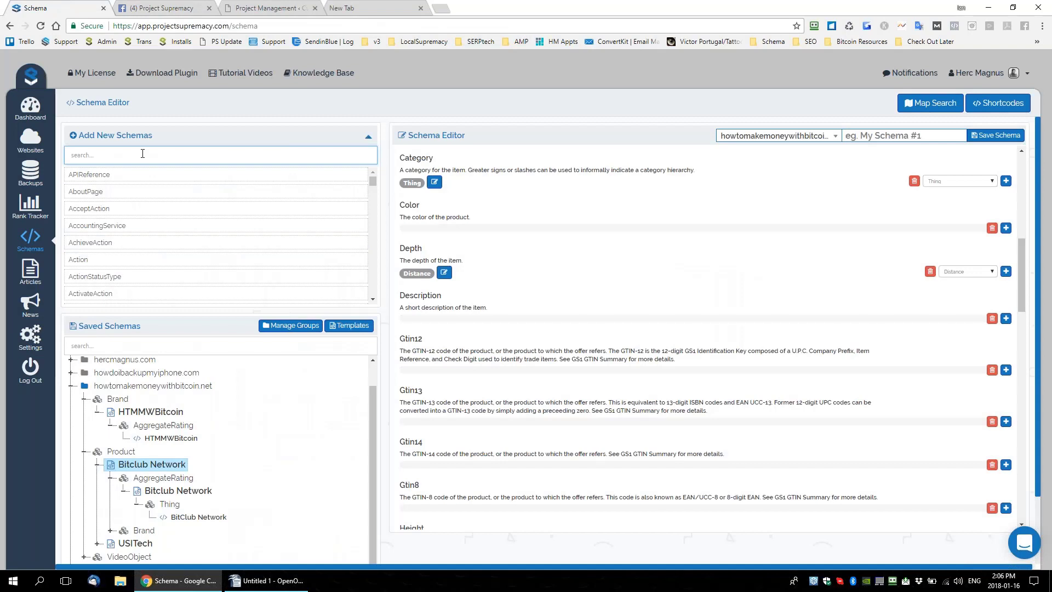
type("product")
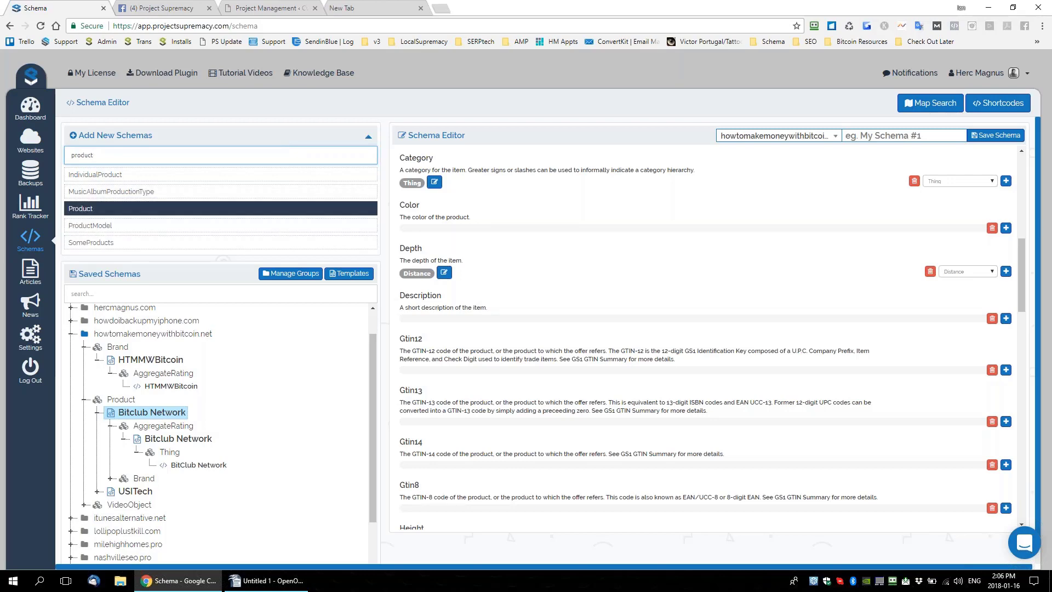
left_click(89, 213)
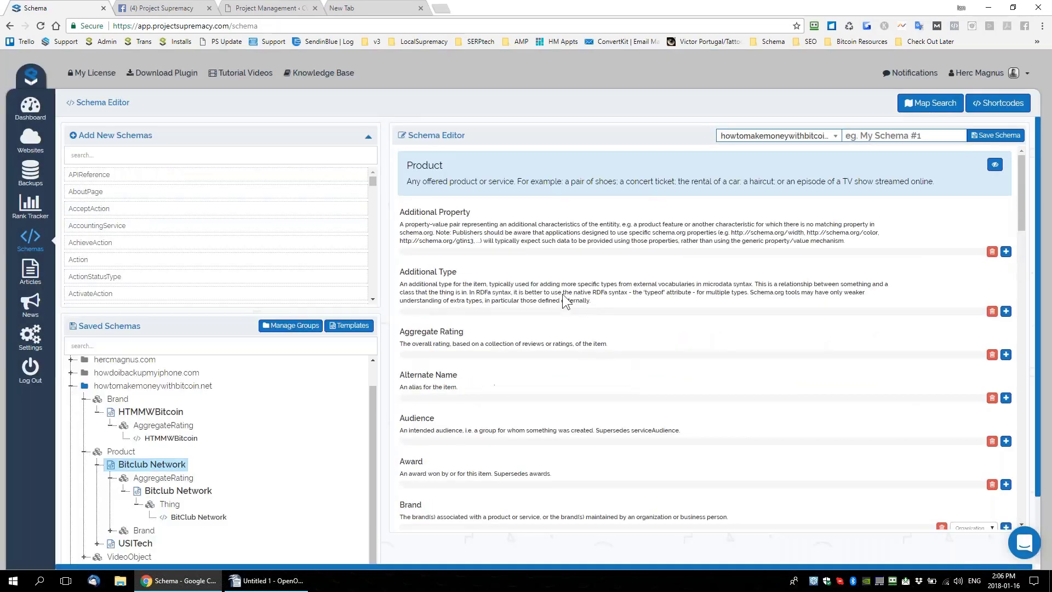
scroll(420, 205, "down", 10)
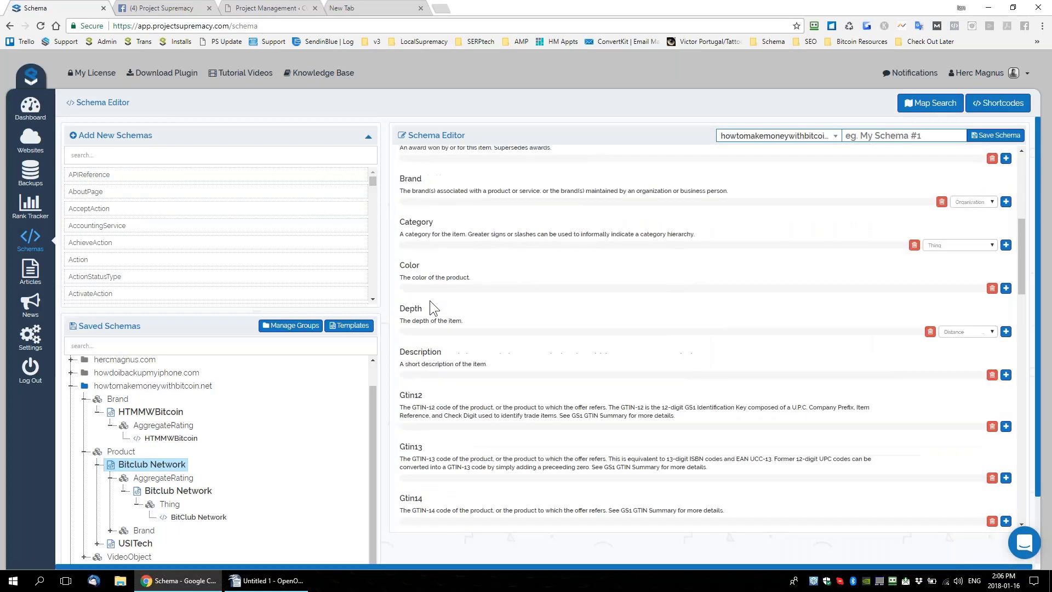
scroll(434, 331, "up", 10)
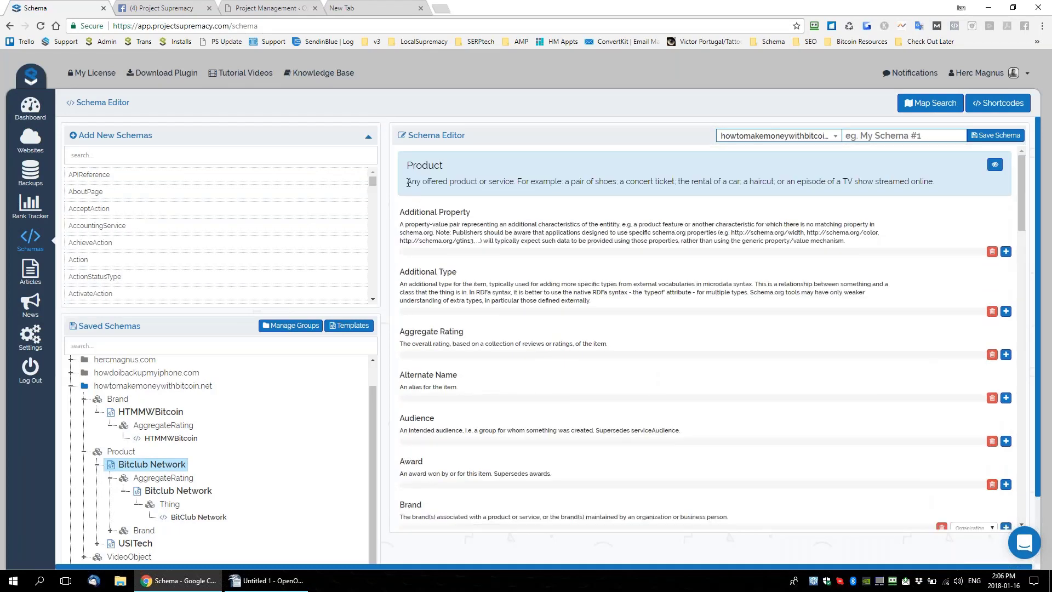
left_click_drag(408, 183, 585, 188)
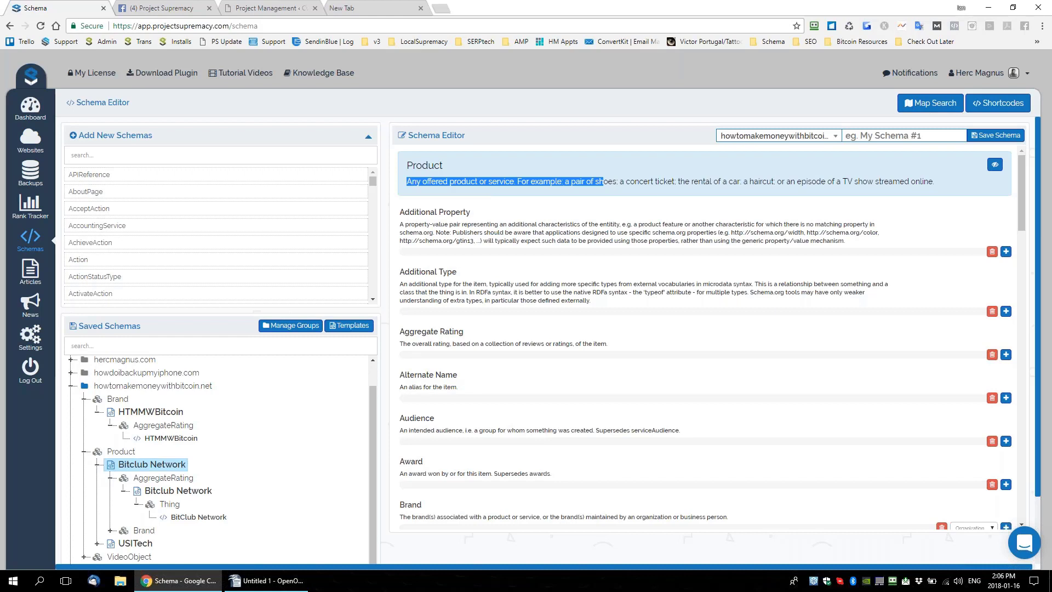
left_click_drag(603, 181, 934, 181)
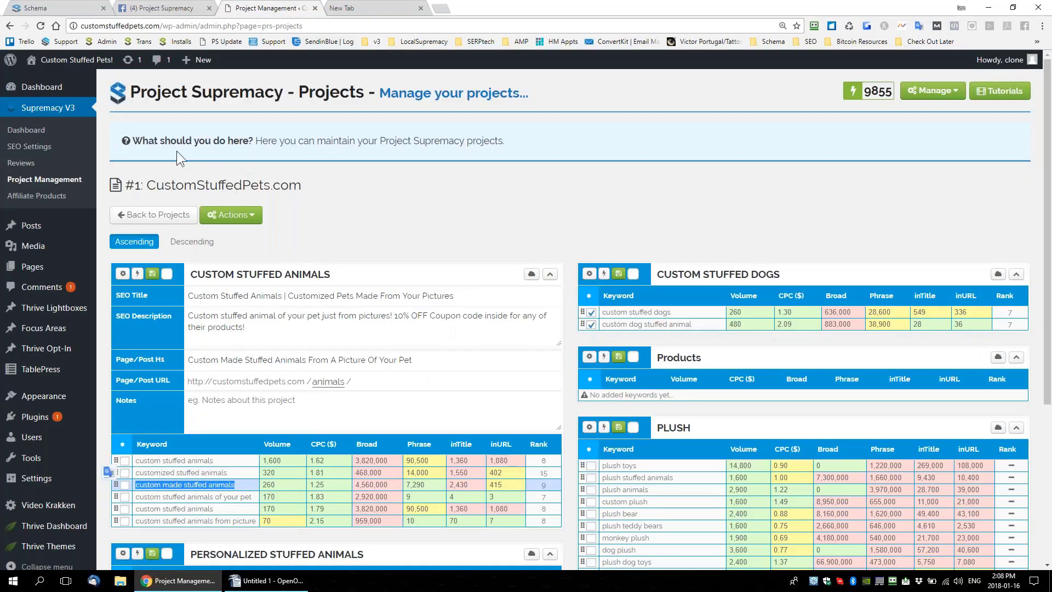
Add a redirect from plumbers.html to /plumbers under SEO Settings > Redirects.
left_click(27, 146)
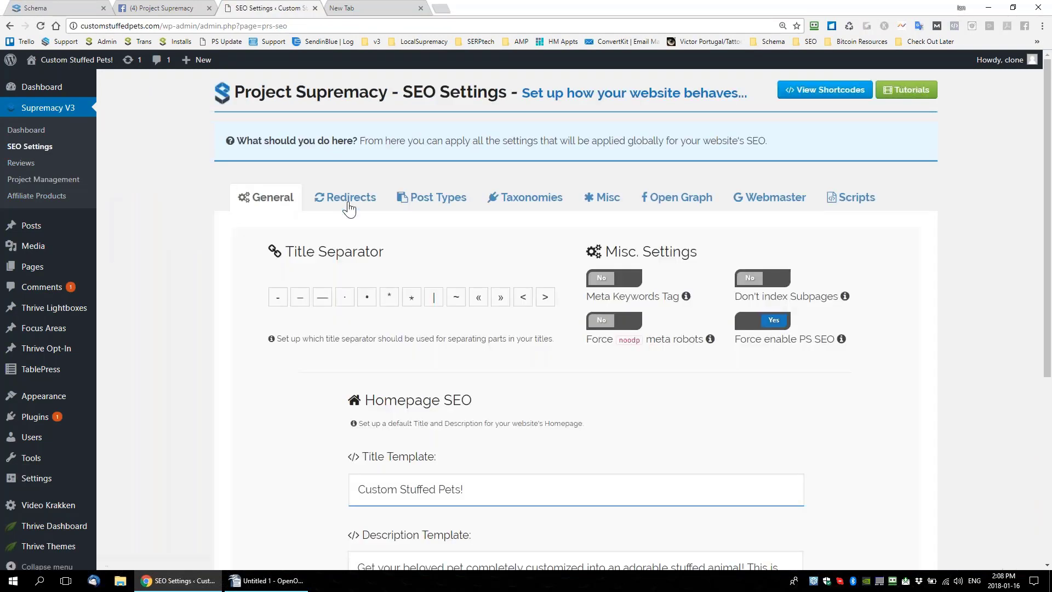
left_click(349, 207)
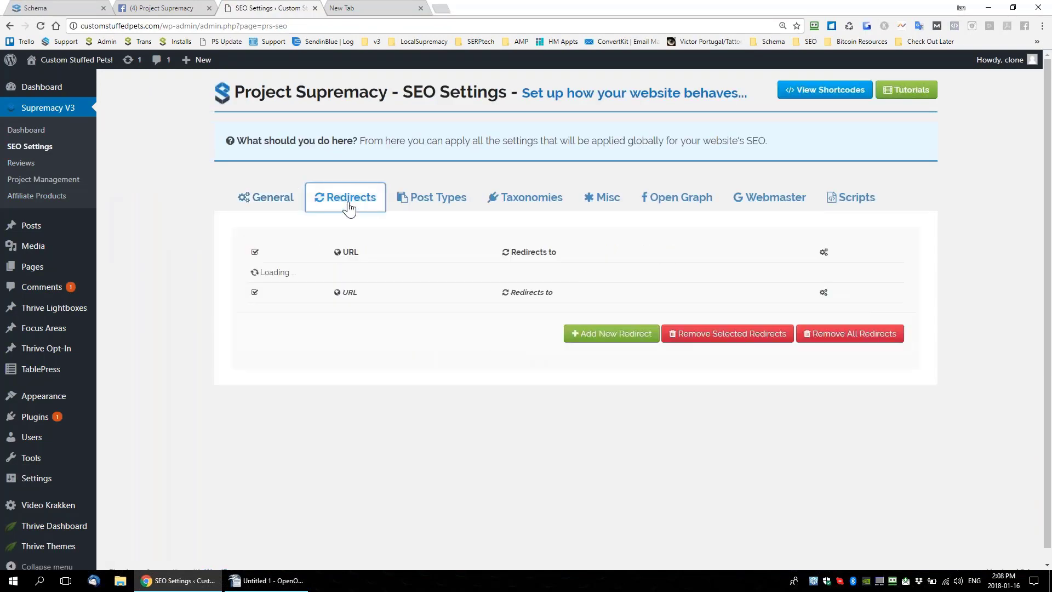
left_click(606, 408)
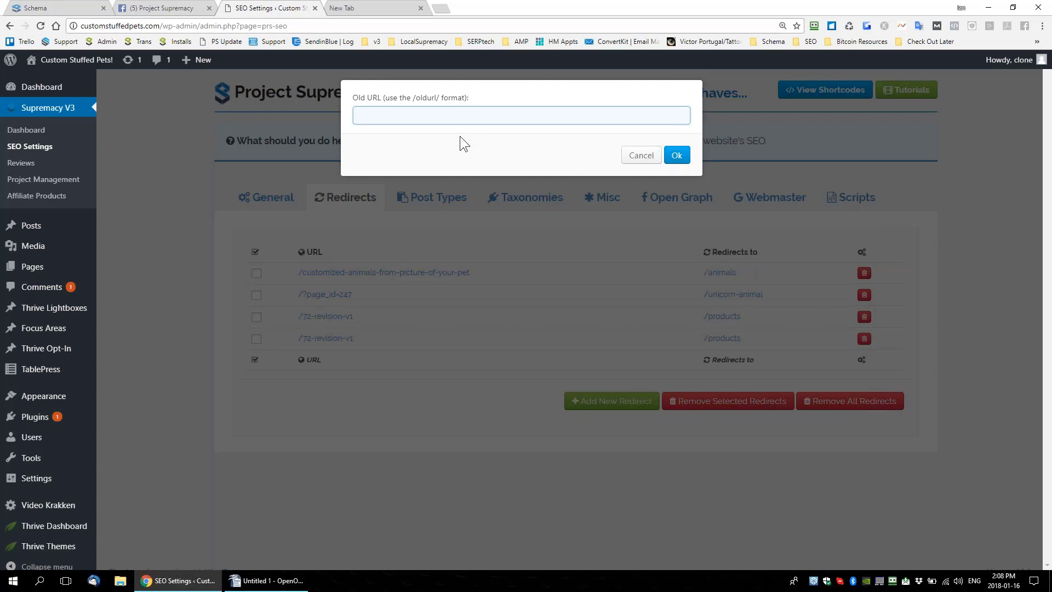
type("plumbers")
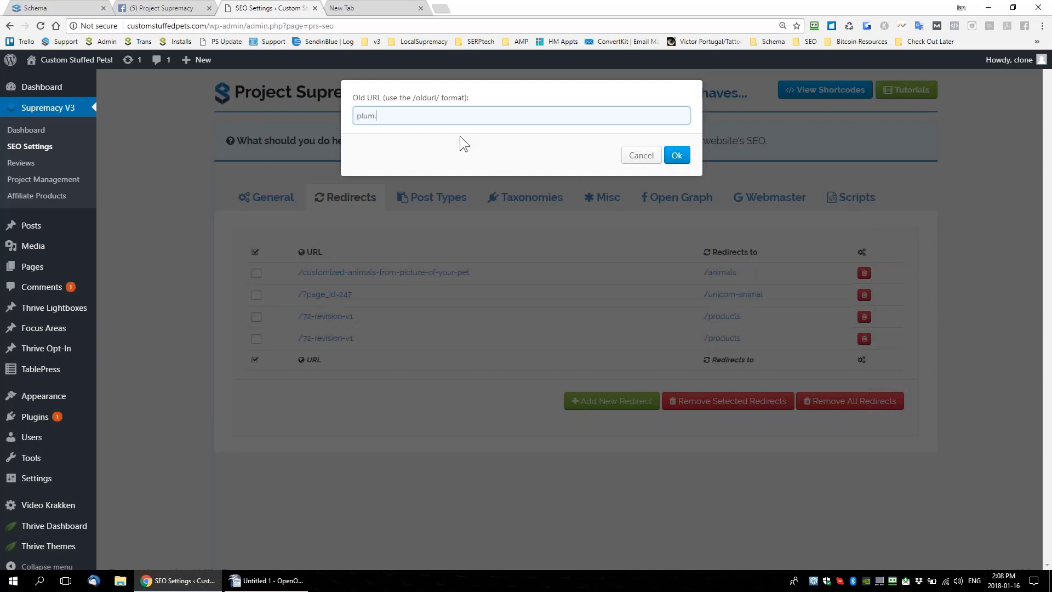
type(".hgtml")
key("BackSpace")
key("BackSpace")
key("BackSpace")
key("BackSpace")
type("htm")
key("BackSpace")
key("BackSpace")
key("BackSpace")
type("tml")
left_click_drag(409, 117, 355, 117)
left_click(681, 158)
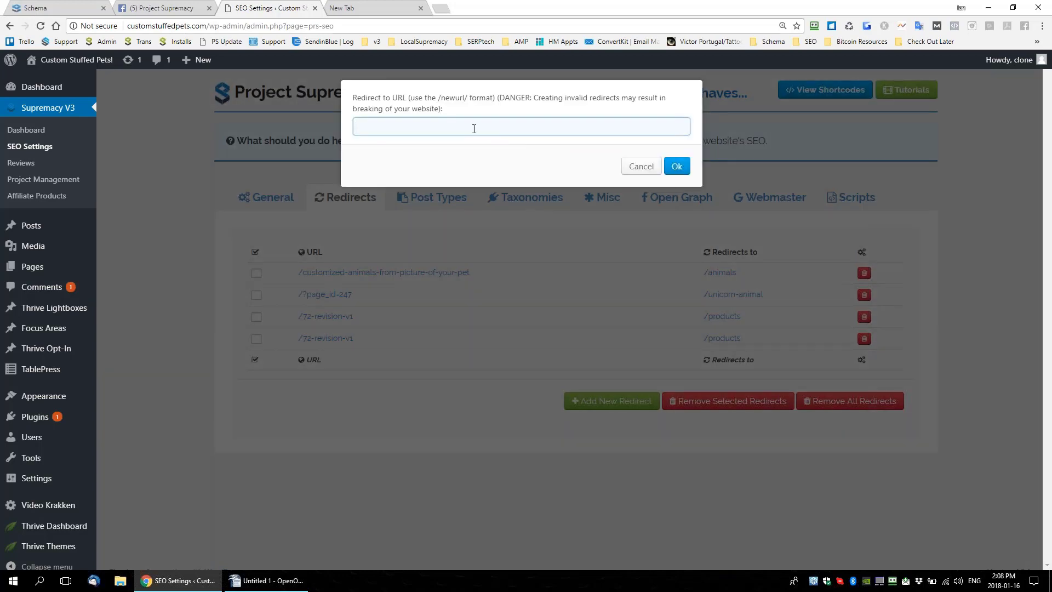
type("/plumbers")
left_click(677, 166)
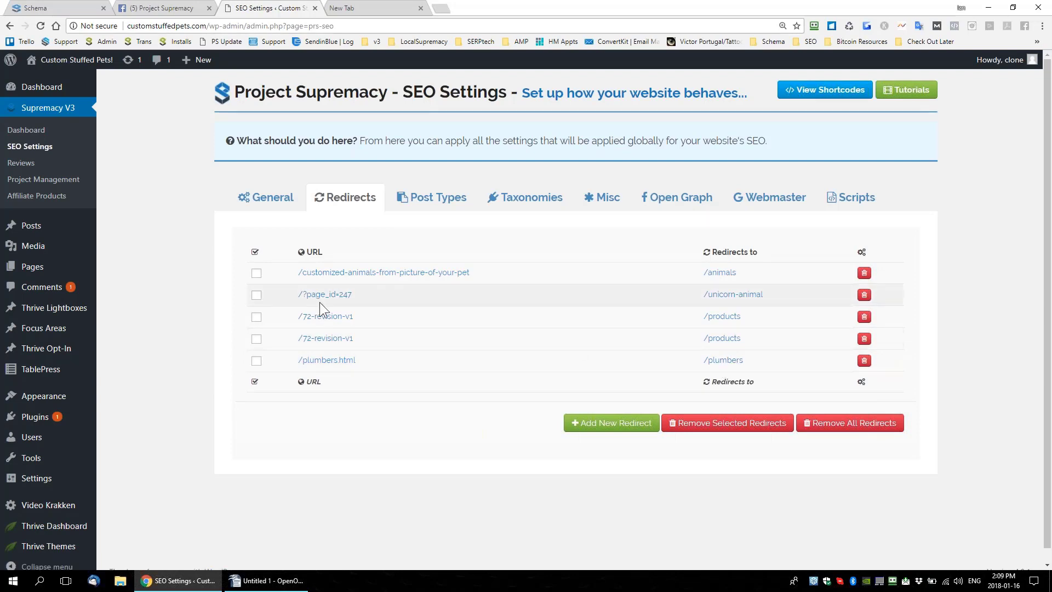
Delete the /?page_id=247, both /72-revision-v1 and the /plumbers.html redirects.
left_click(256, 295)
left_click(256, 317)
left_click(256, 339)
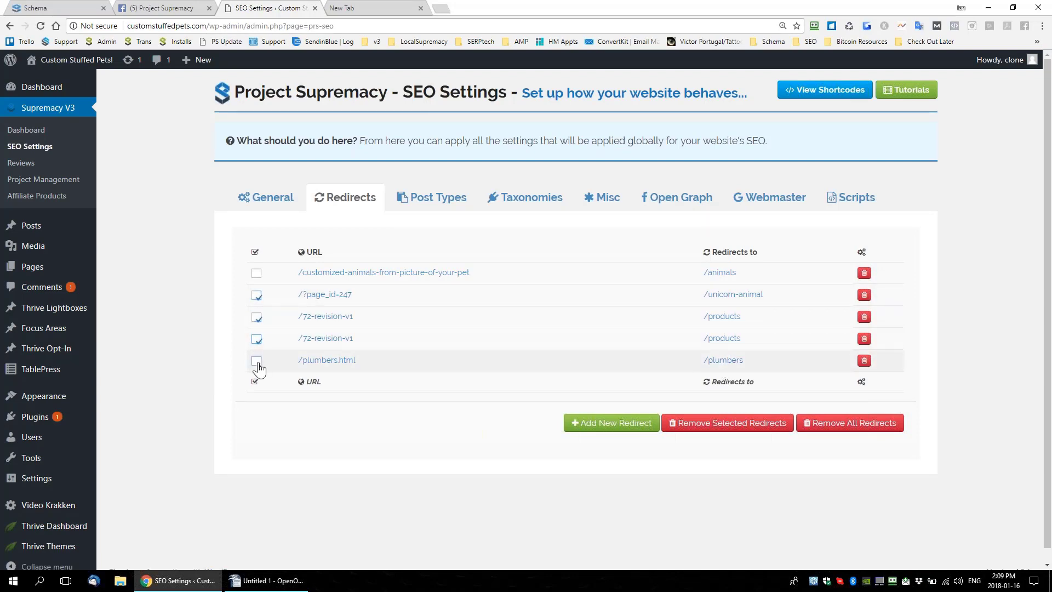
left_click(256, 362)
left_click(750, 426)
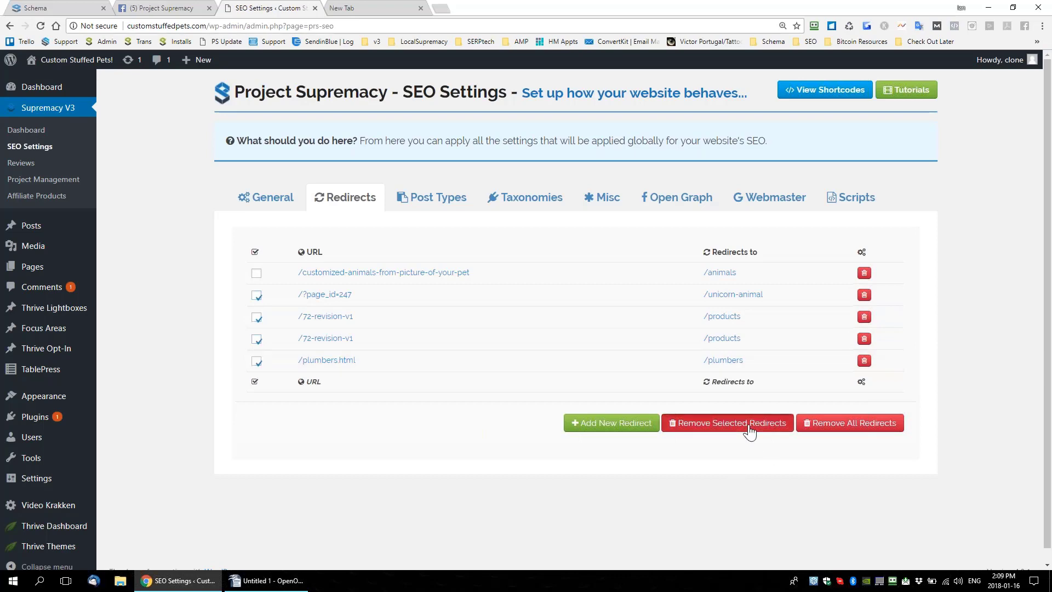
left_click(677, 133)
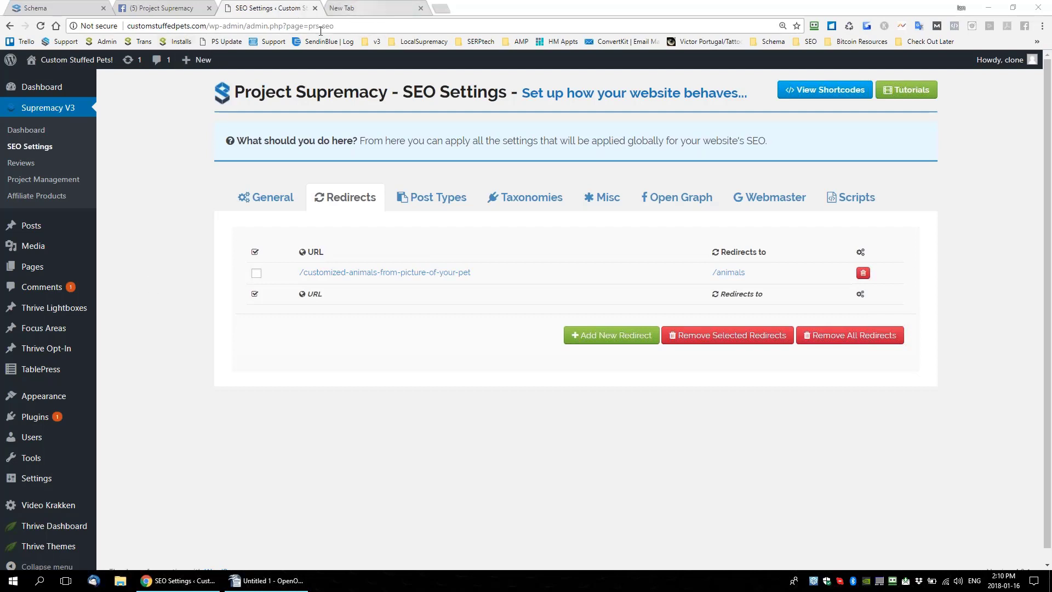
Return to the Schema Editor tab, reload the Schemas page, and close the templates window unused.
left_click(379, 8)
left_click(91, 8)
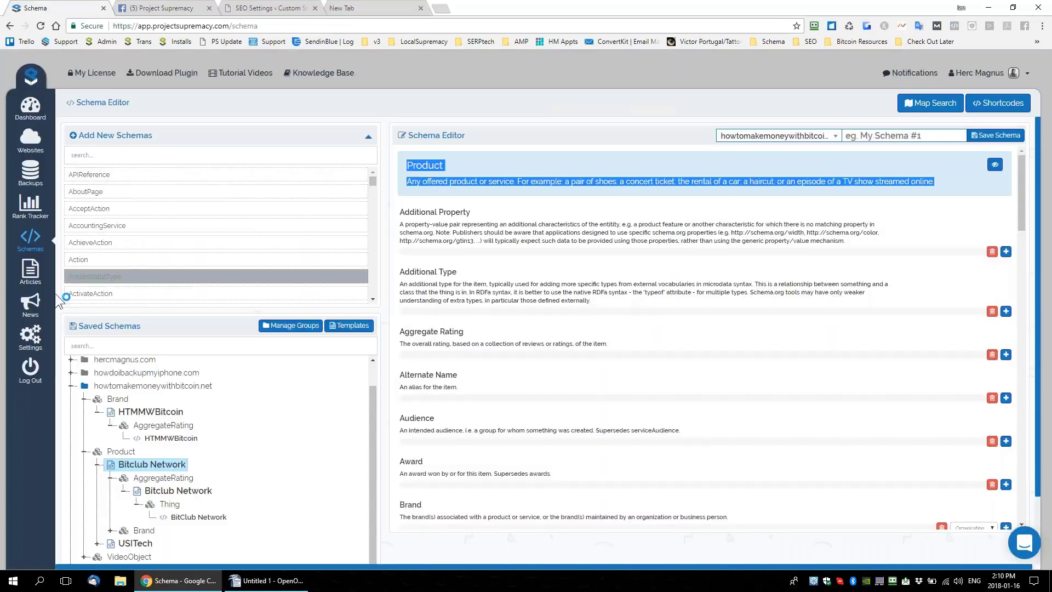
left_click(26, 246)
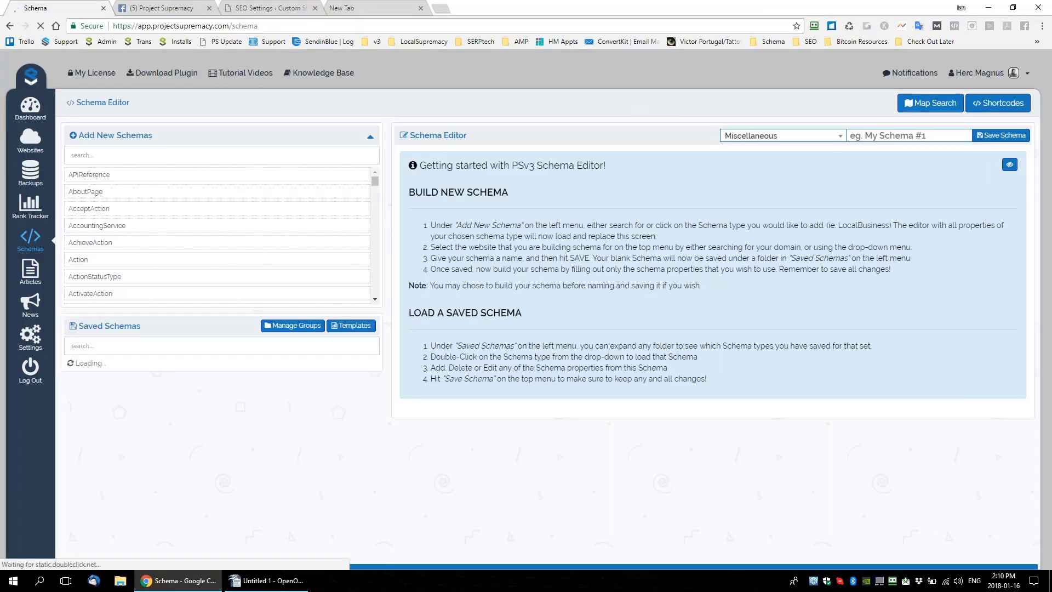
left_click(349, 326)
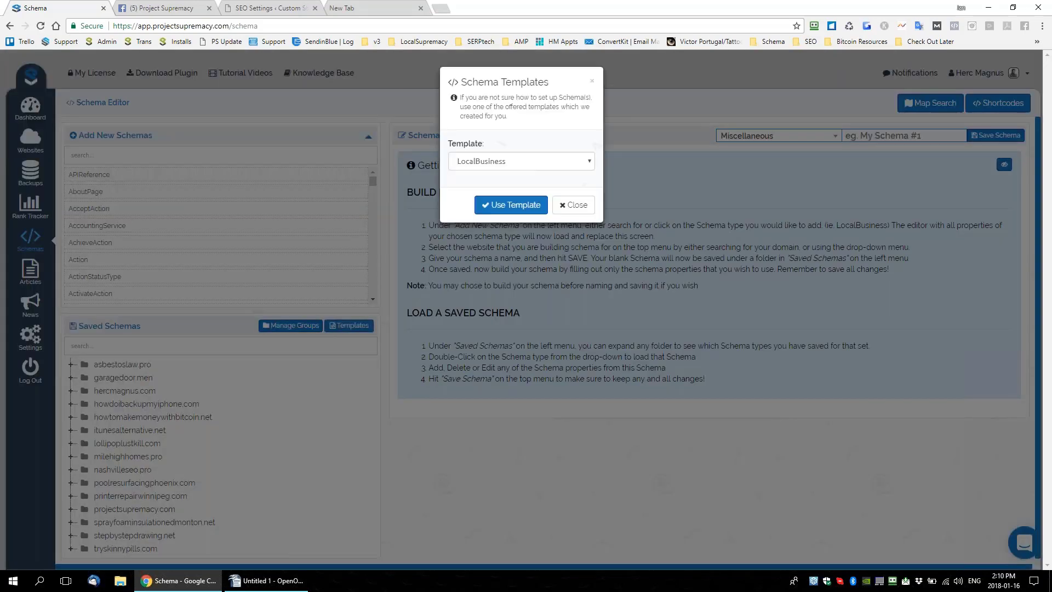
left_click(524, 154)
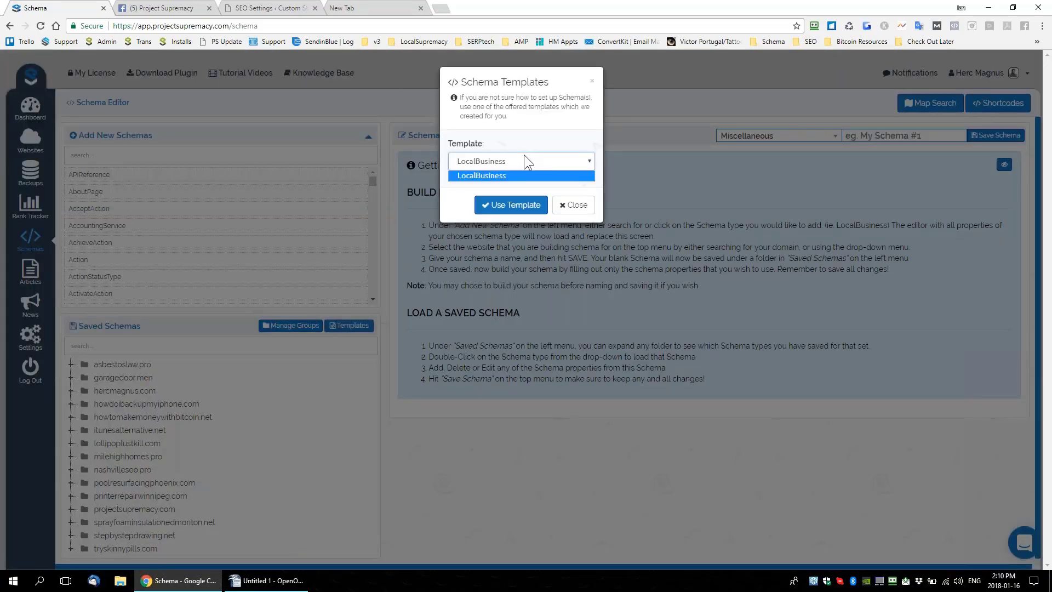
left_click(576, 204)
left_click(579, 206)
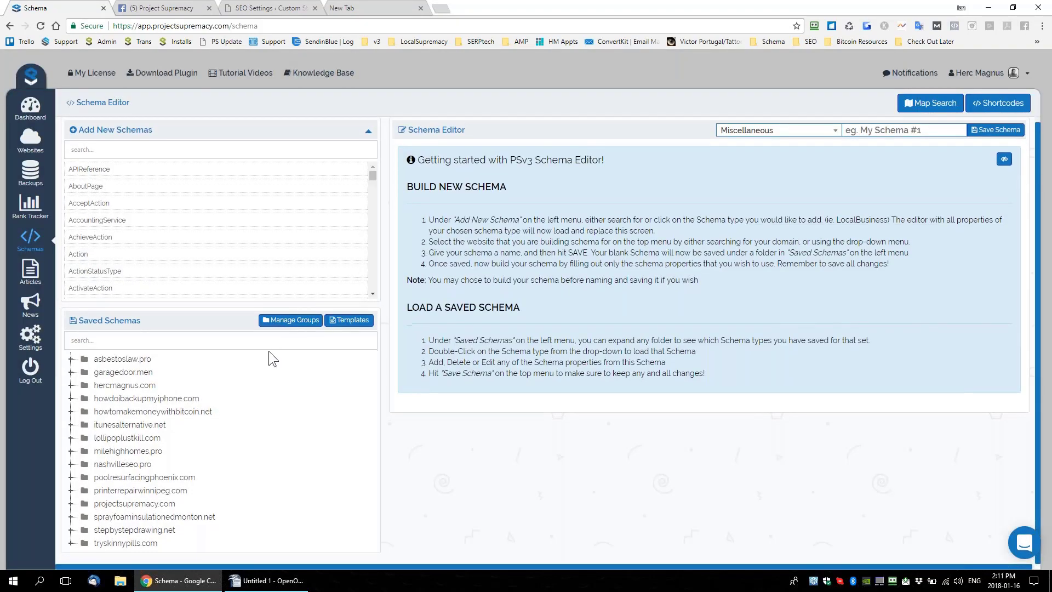
Peek into the asbestoslaw.pro saved-schemas folder and recheck the templates without applying one.
left_click(70, 359)
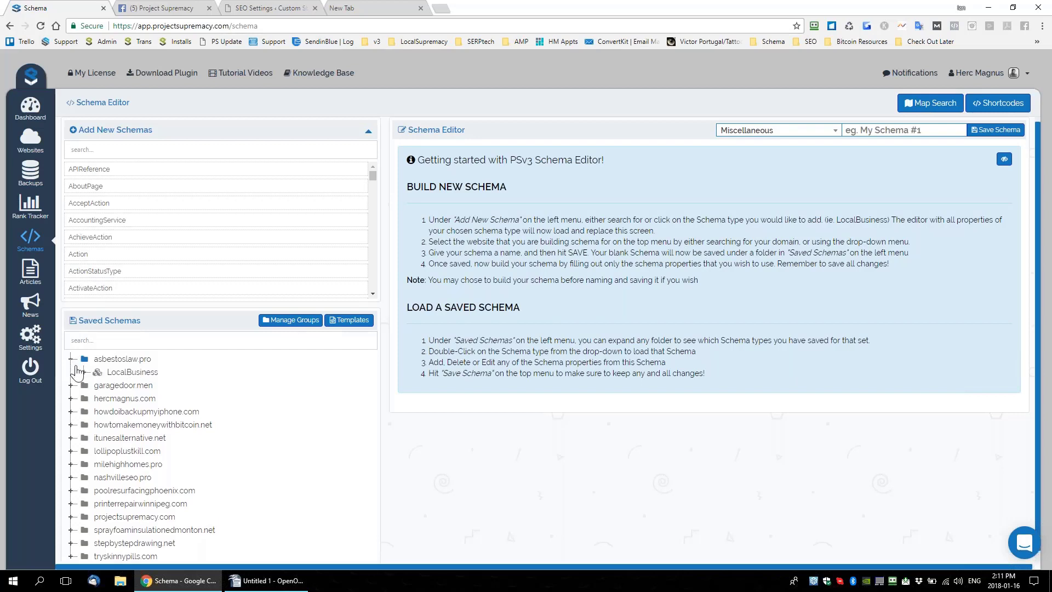
left_click(70, 359)
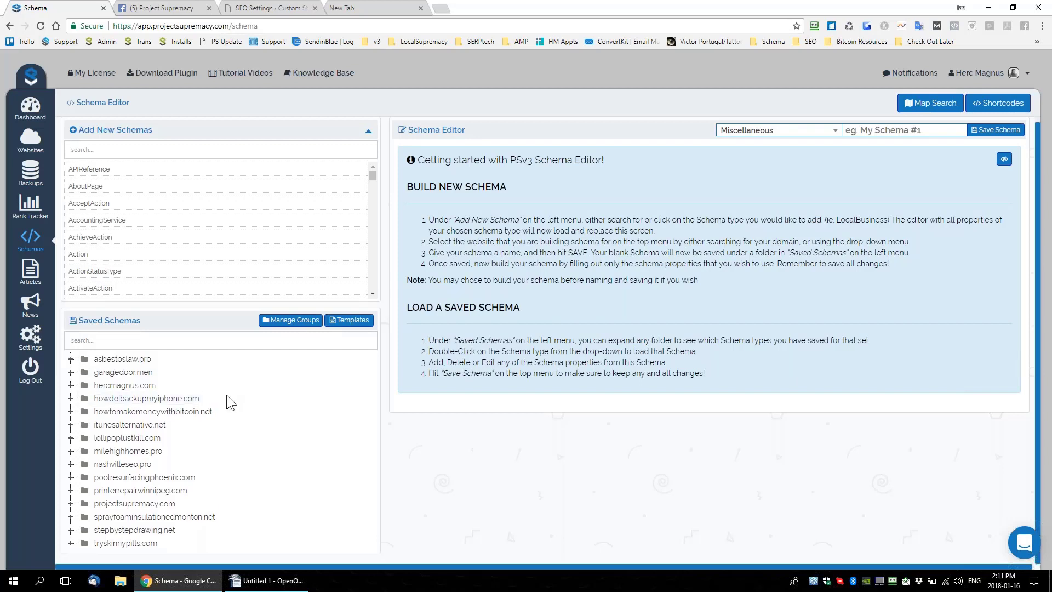
left_click(351, 324)
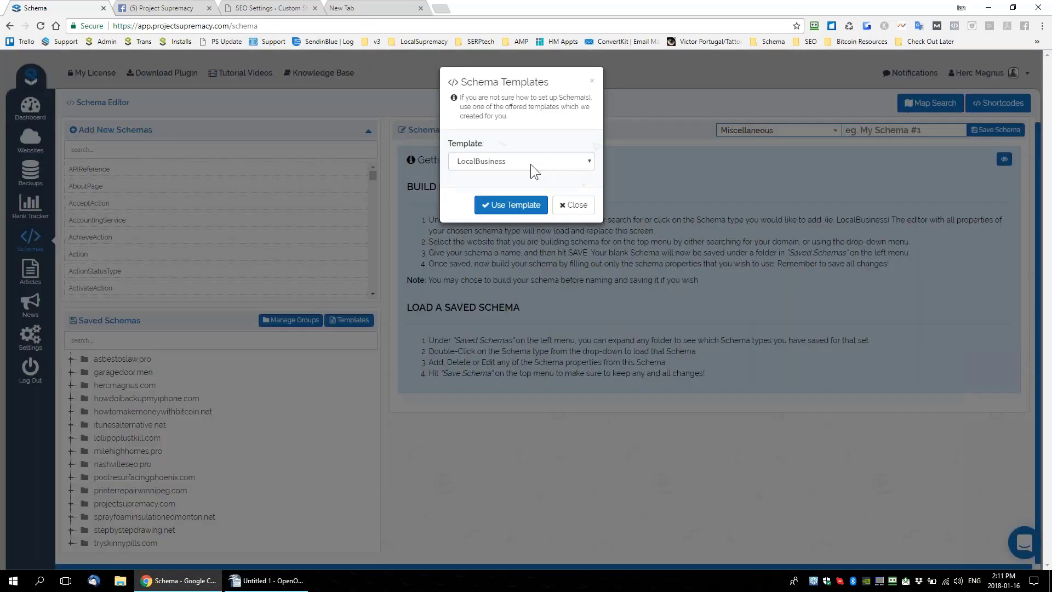
left_click(531, 163)
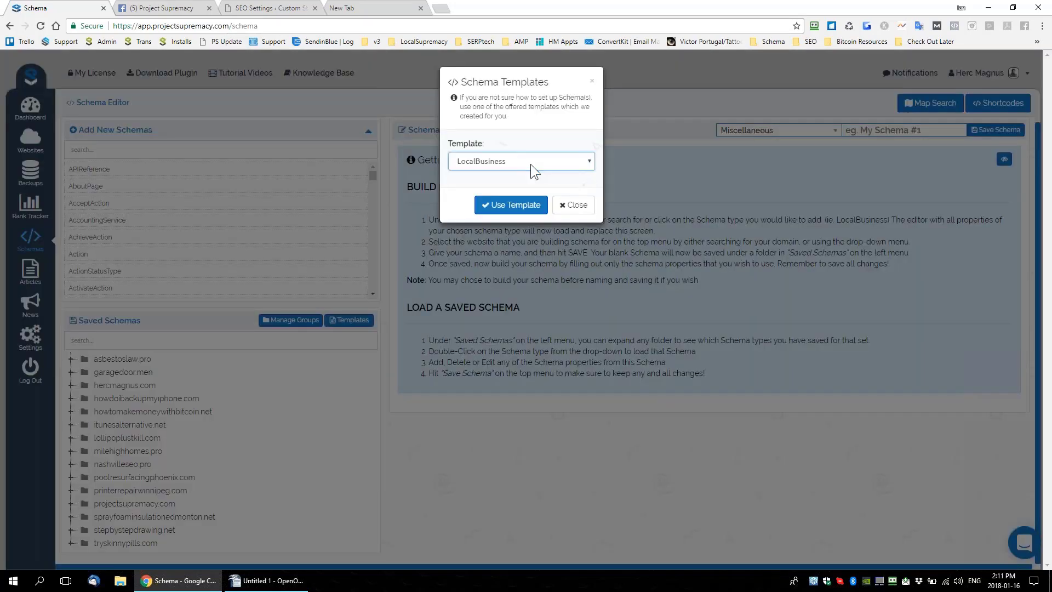
left_click(575, 205)
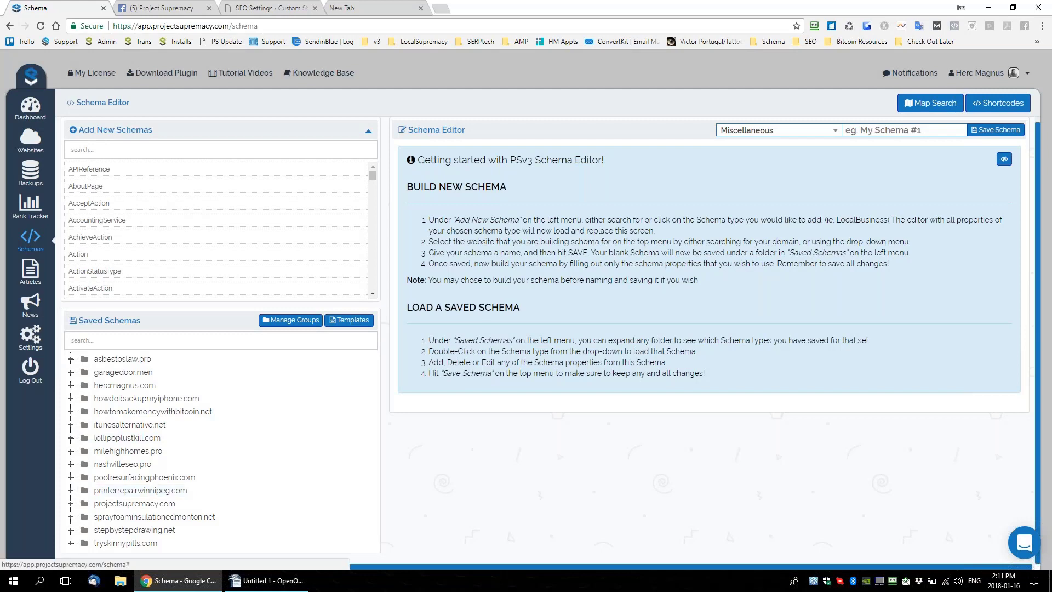
Browse the howtomakemoneywithbitcoin.net folder's saved Product schemas, then collapse the folder.
left_click(71, 412)
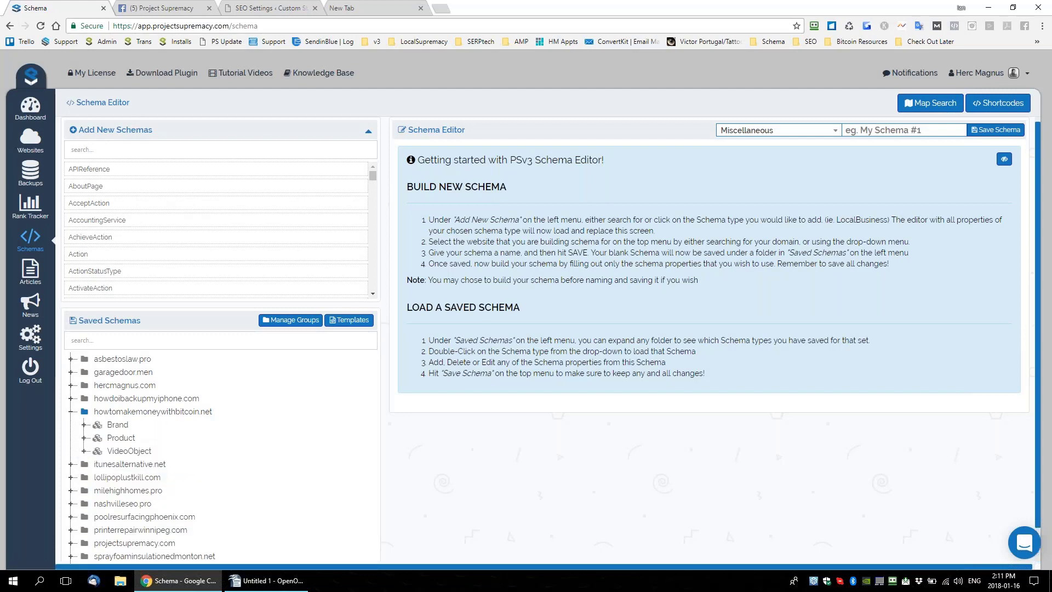
left_click(84, 438)
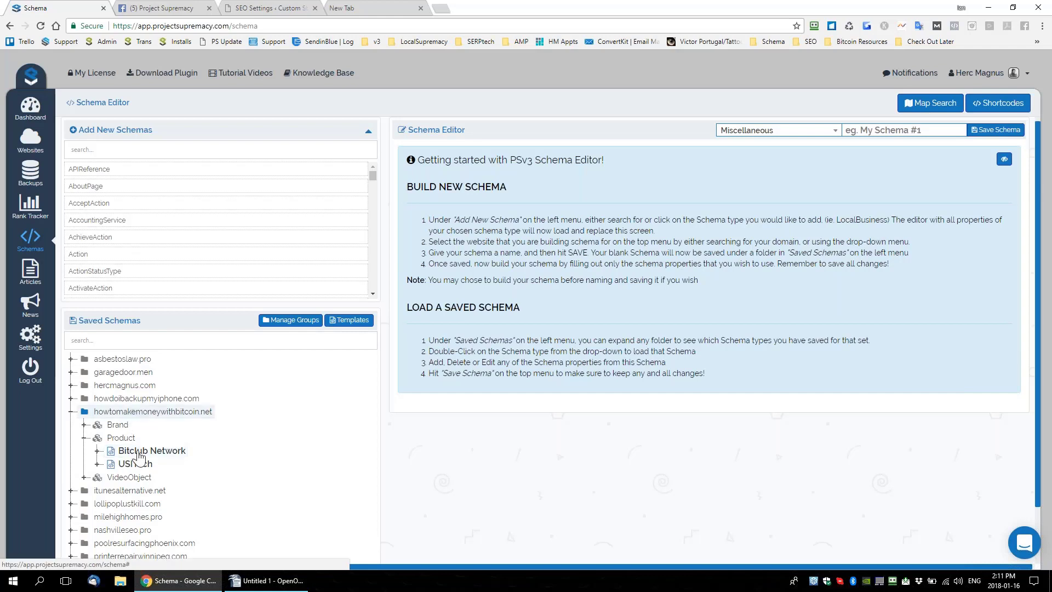
left_click(72, 415)
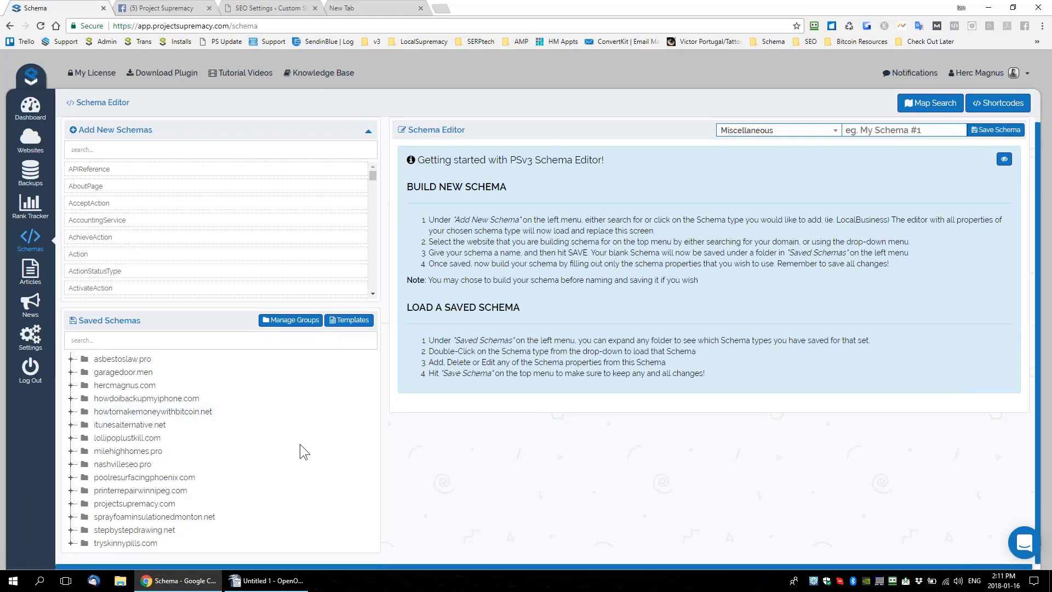
left_click(137, 156)
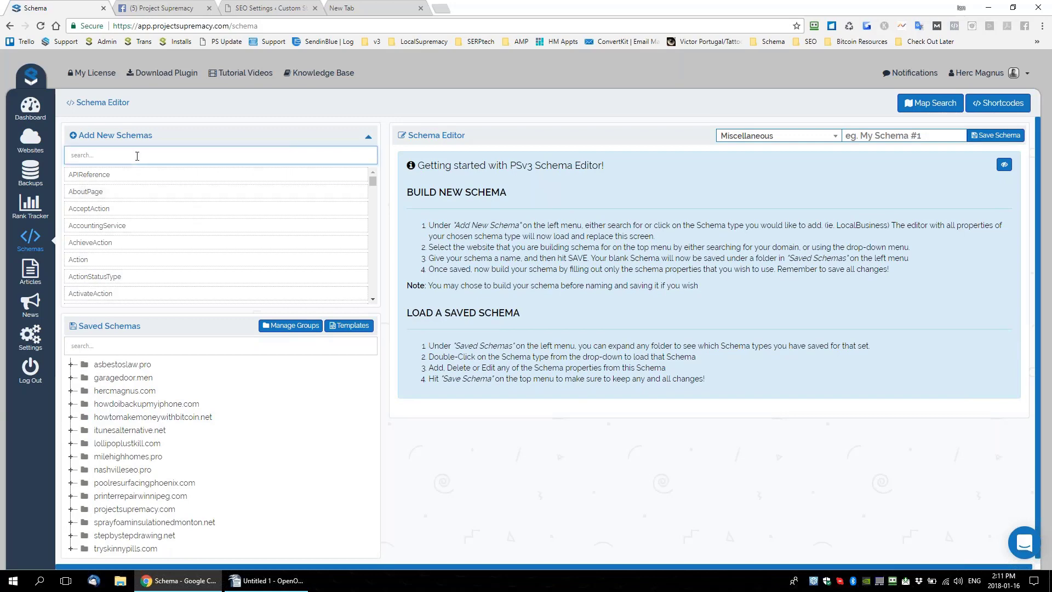
type("Product")
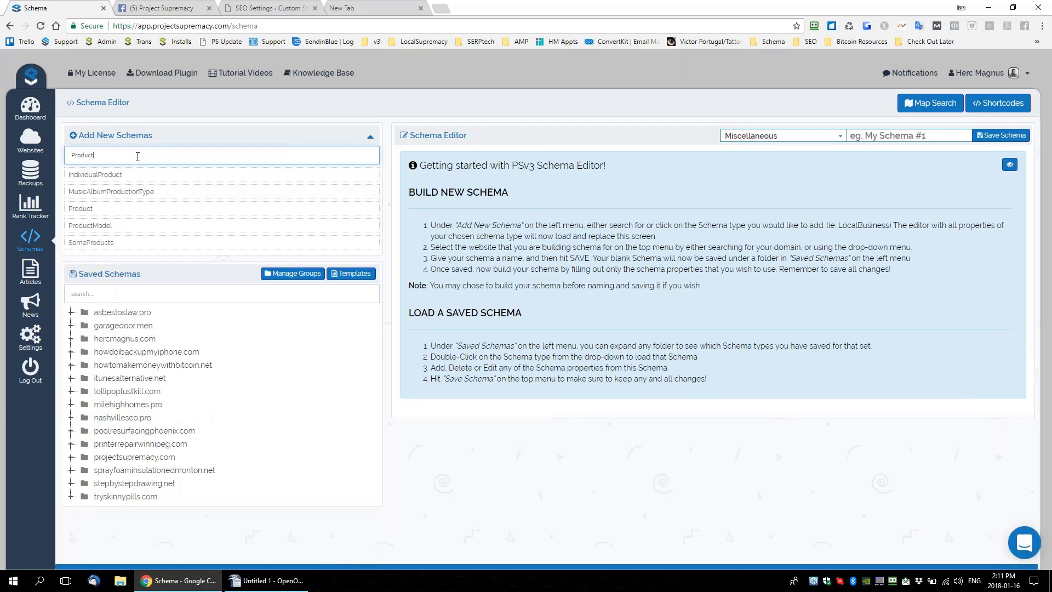
left_click(82, 208)
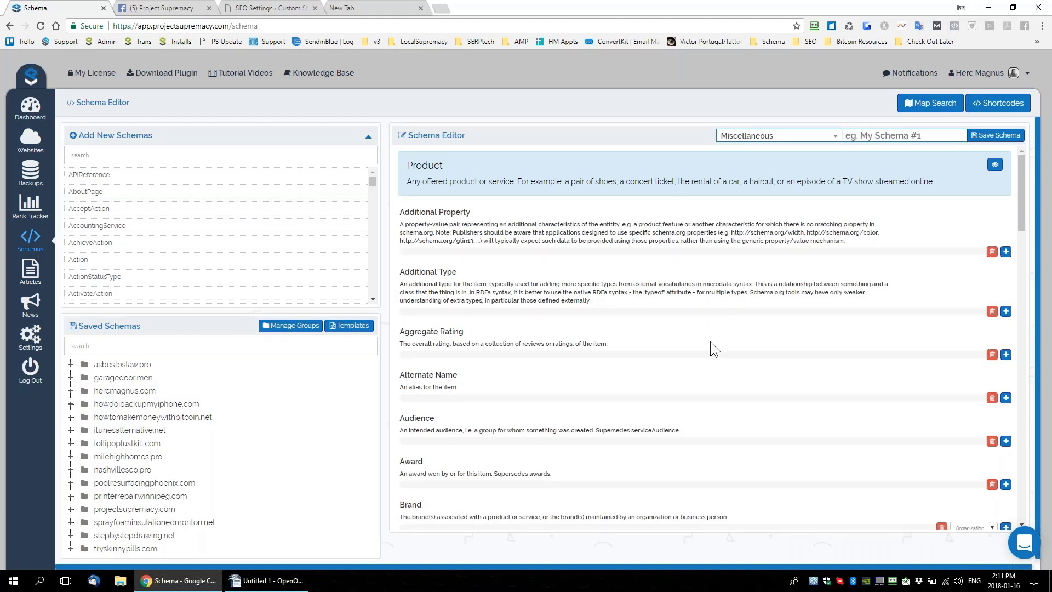
scroll(711, 362, "down", 2)
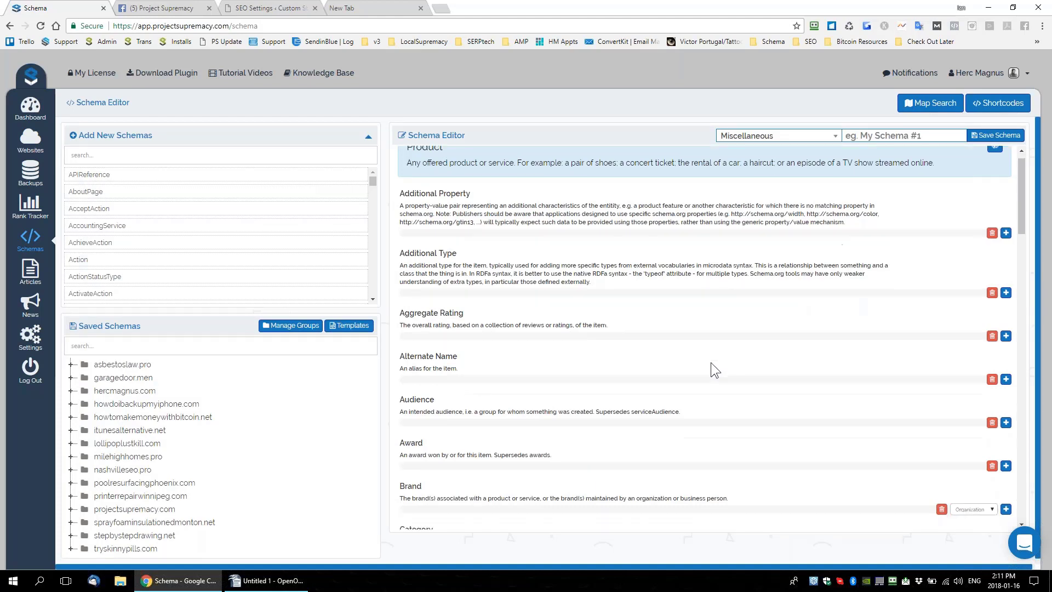
scroll(675, 356, "down", 2)
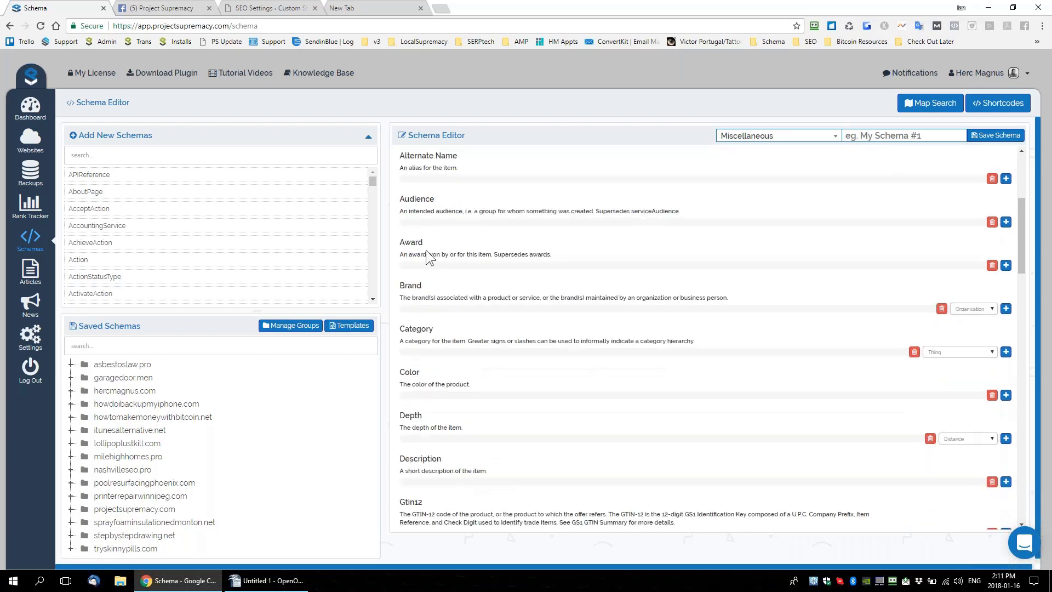
double_click(410, 243)
scroll(593, 344, "down", 1)
scroll(536, 407, "down", 3)
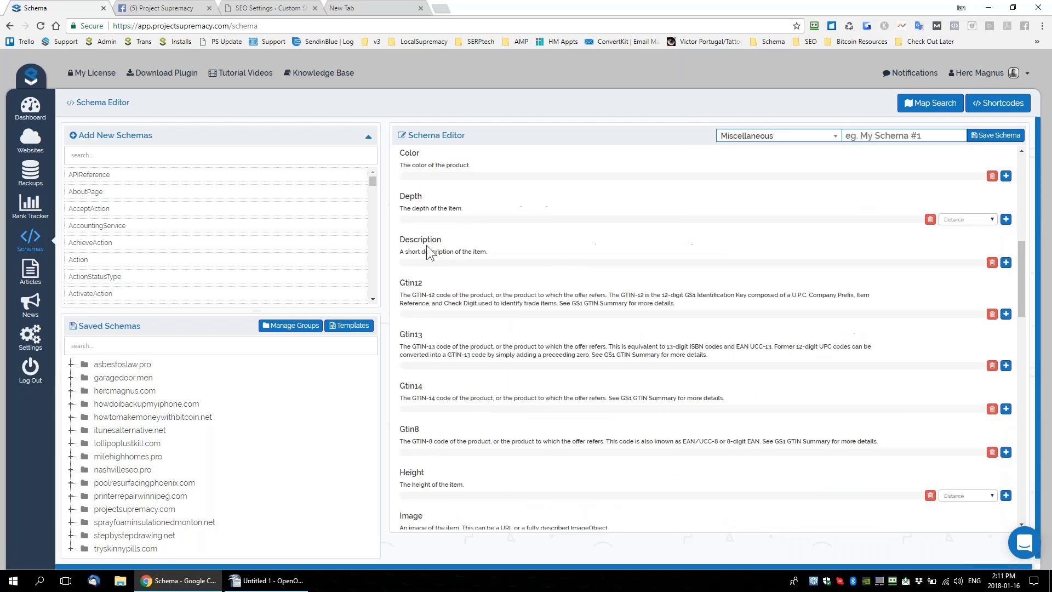
double_click(414, 241)
scroll(485, 241, "down", 5)
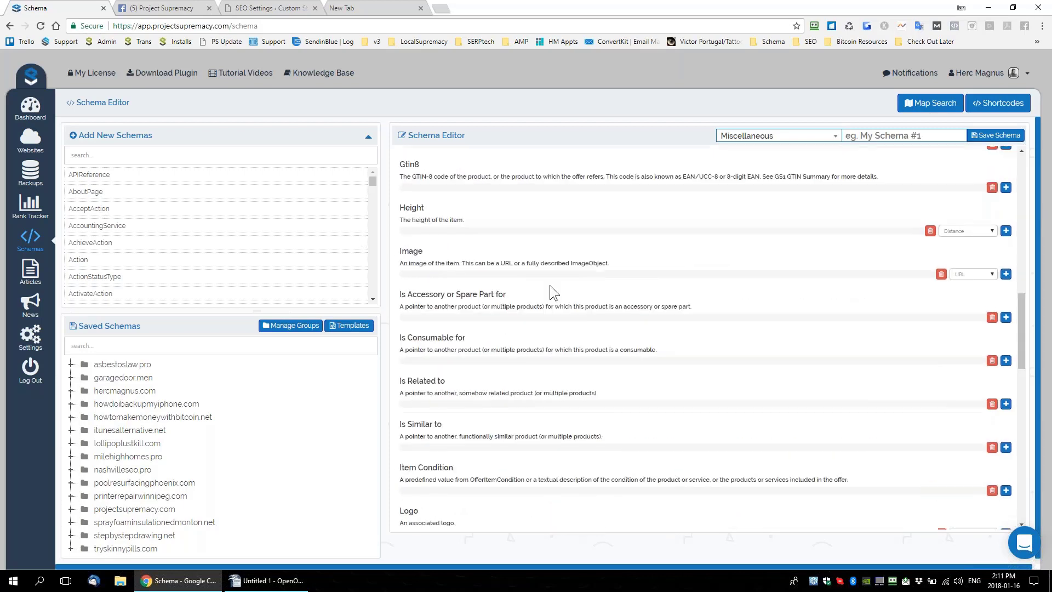
scroll(553, 311, "down", 3)
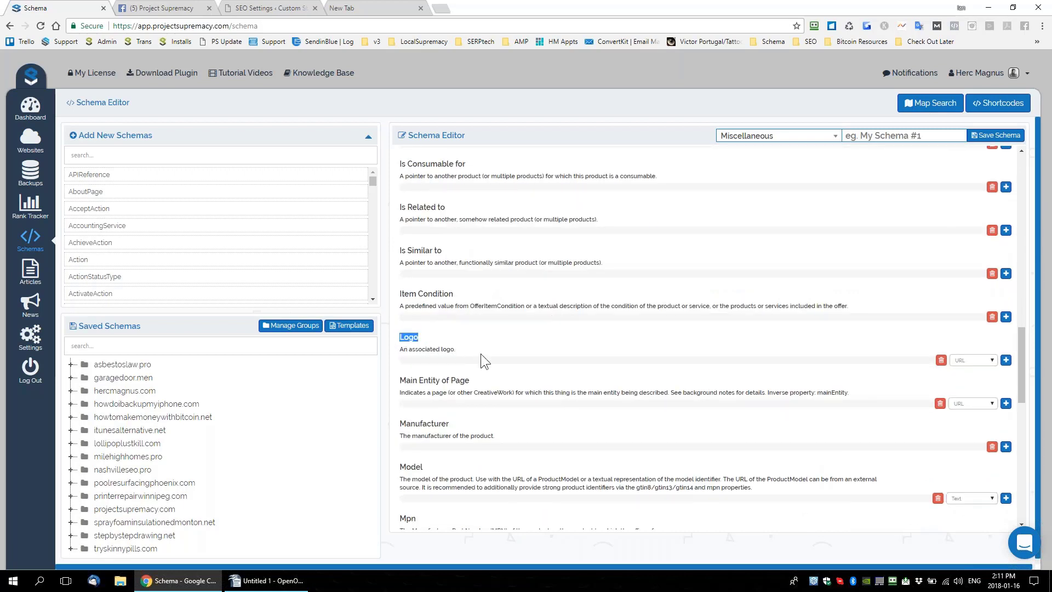
scroll(560, 350, "down", 5)
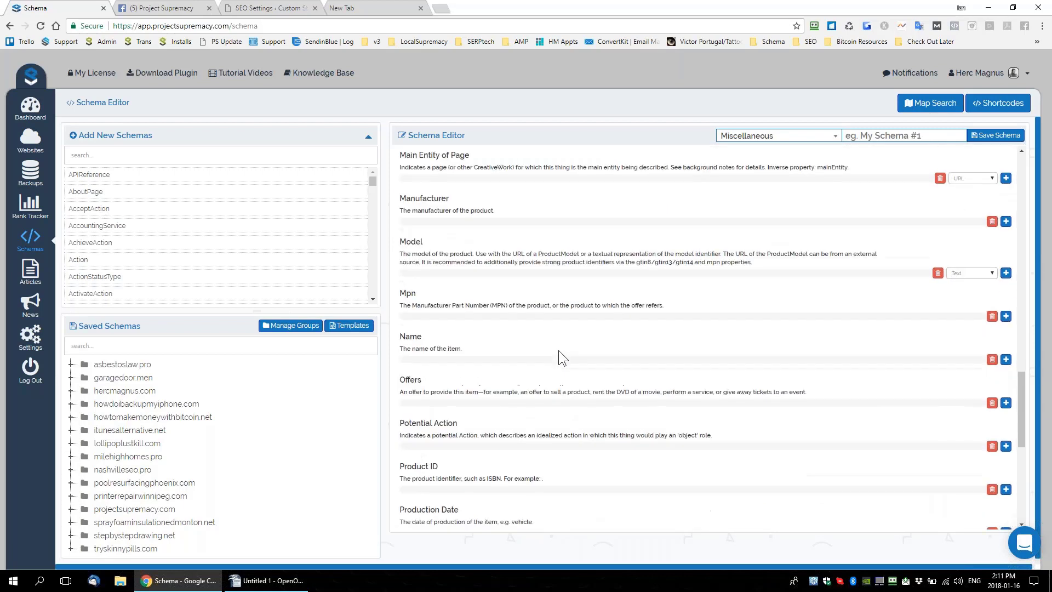
left_click_drag(476, 304, 391, 300)
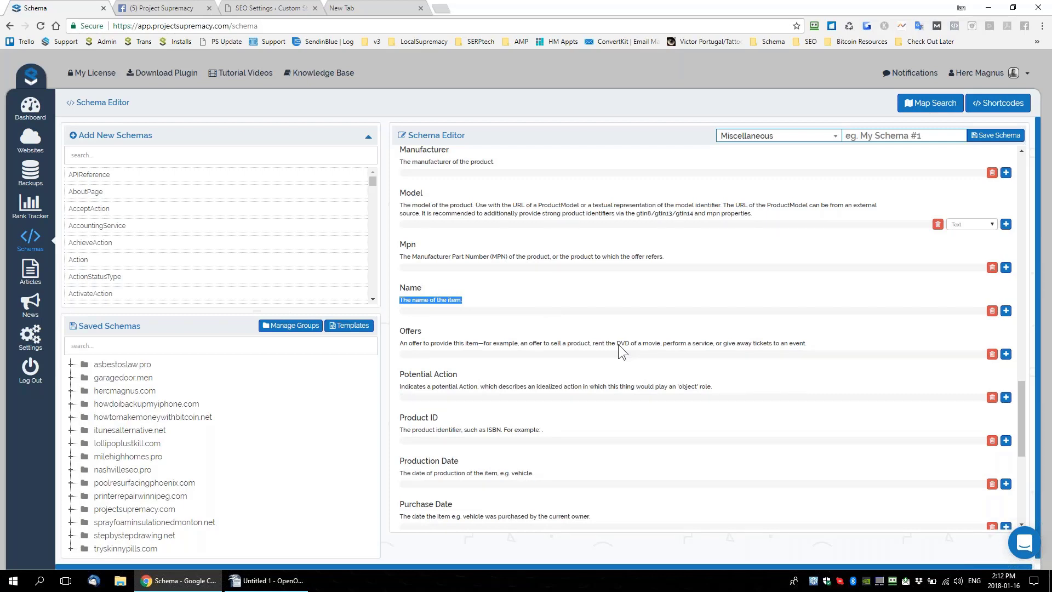
scroll(615, 350, "down", 4)
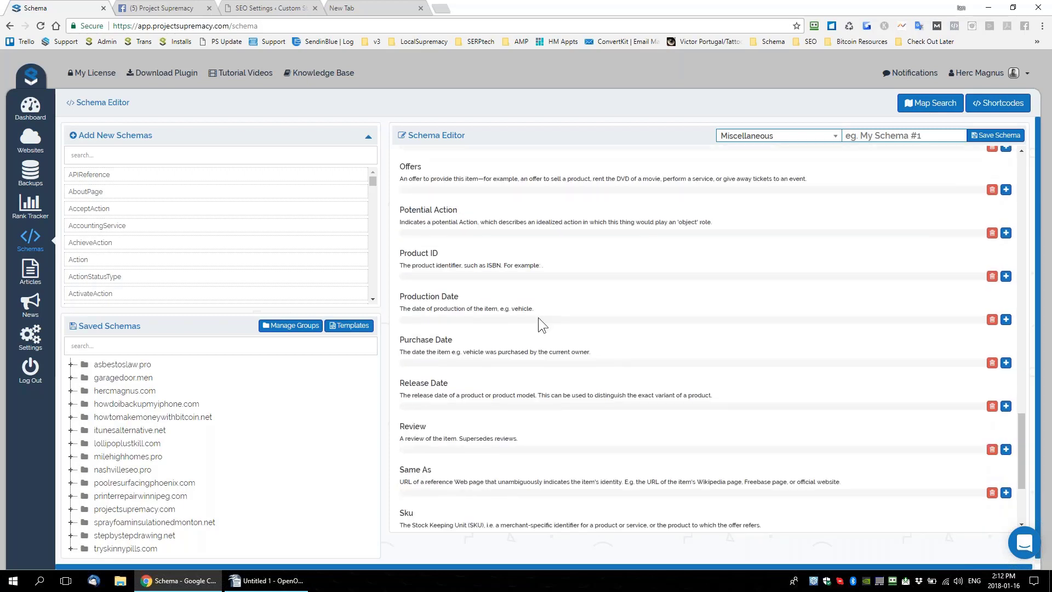
scroll(559, 325, "down", 2)
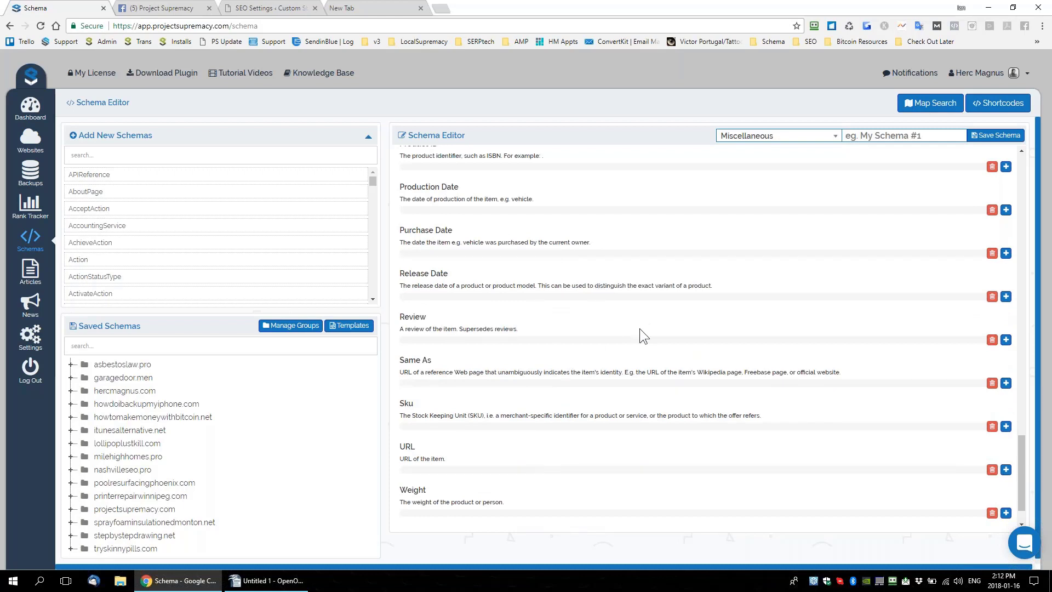
scroll(639, 329, "up", 18)
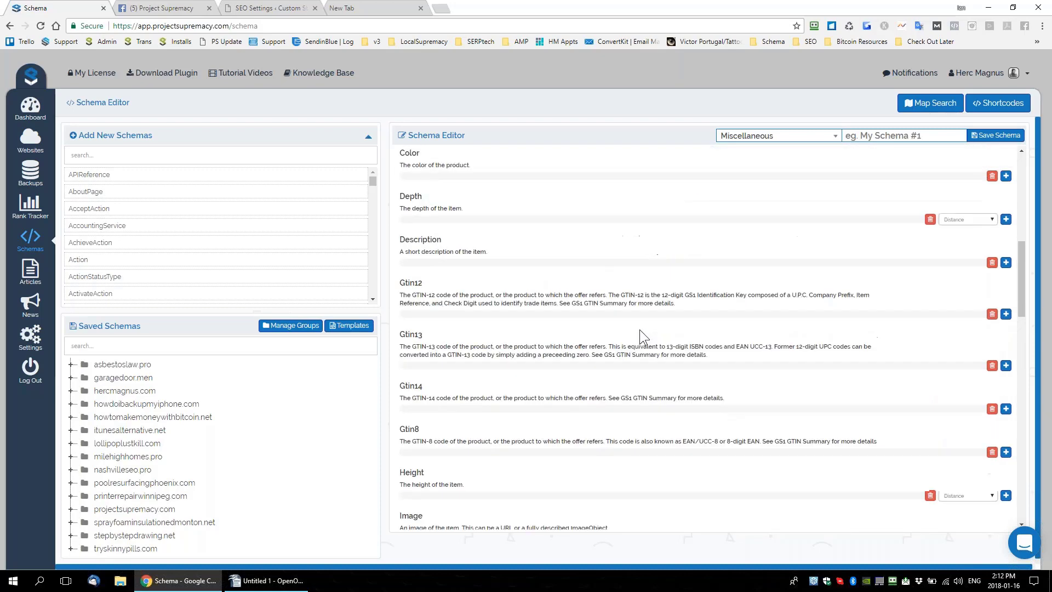
scroll(640, 330, "up", 12)
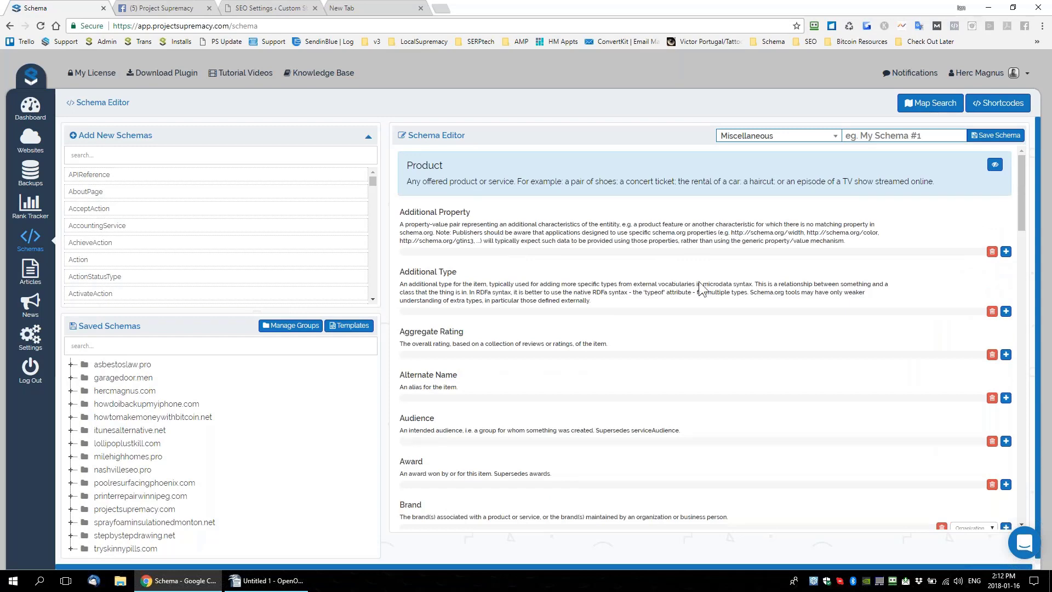
scroll(712, 290, "down", 1)
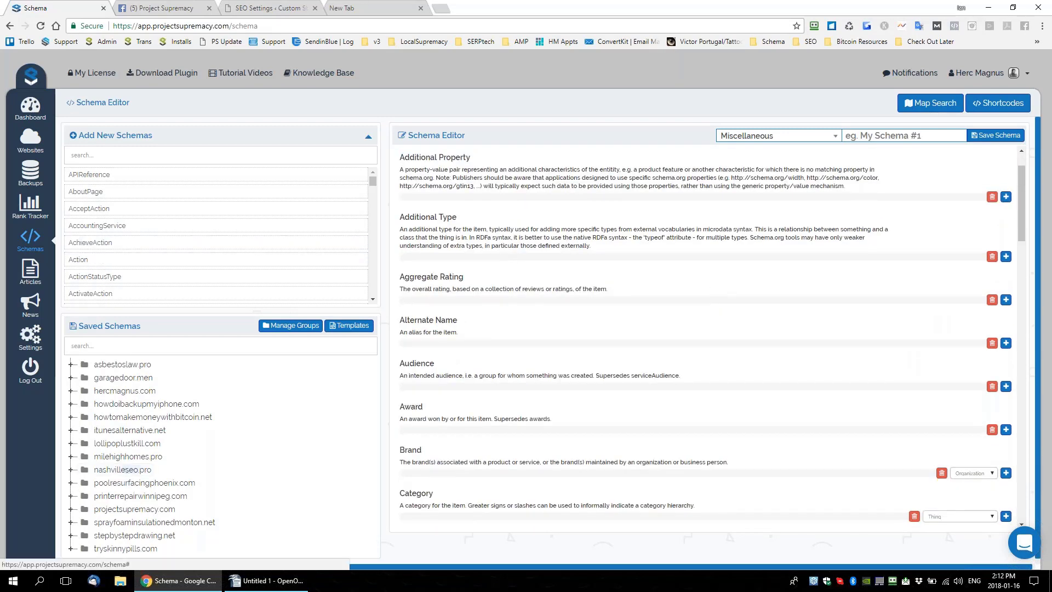
scroll(526, 280, "down", 2)
scroll(483, 246, "up", 3)
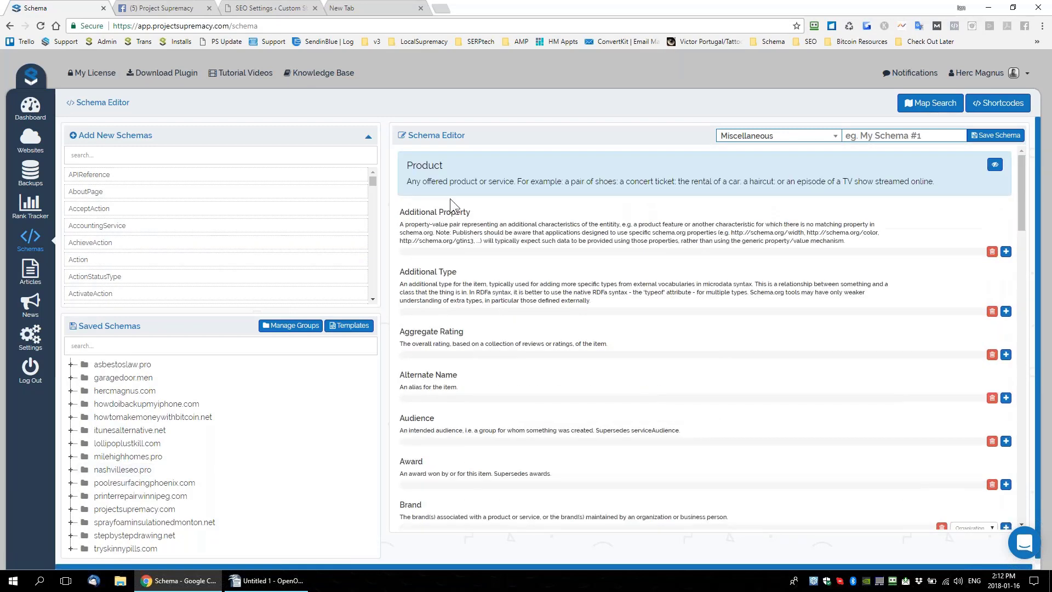
scroll(506, 357, "down", 14)
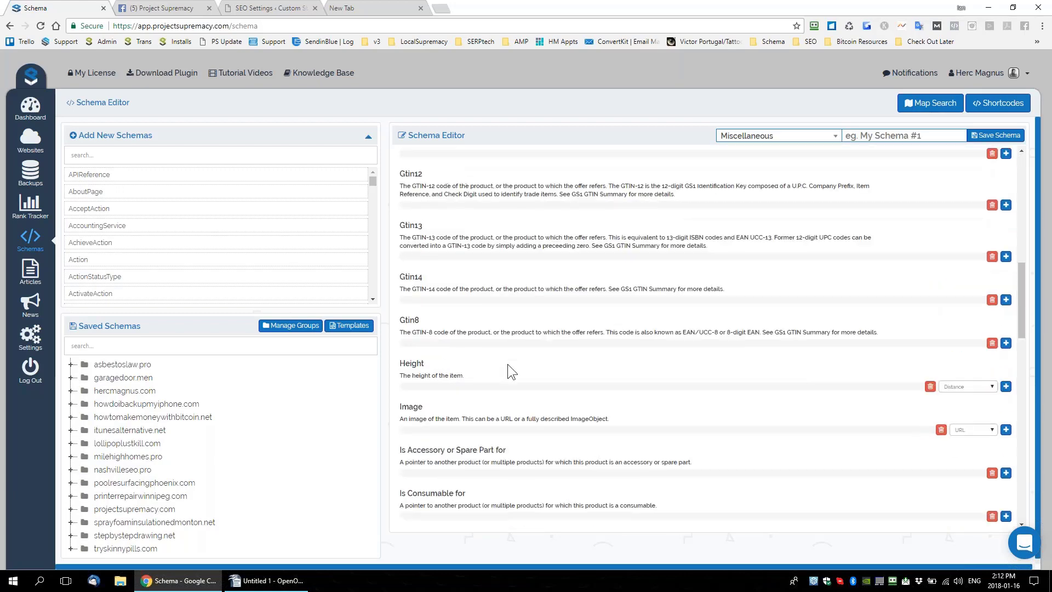
scroll(507, 364, "down", 12)
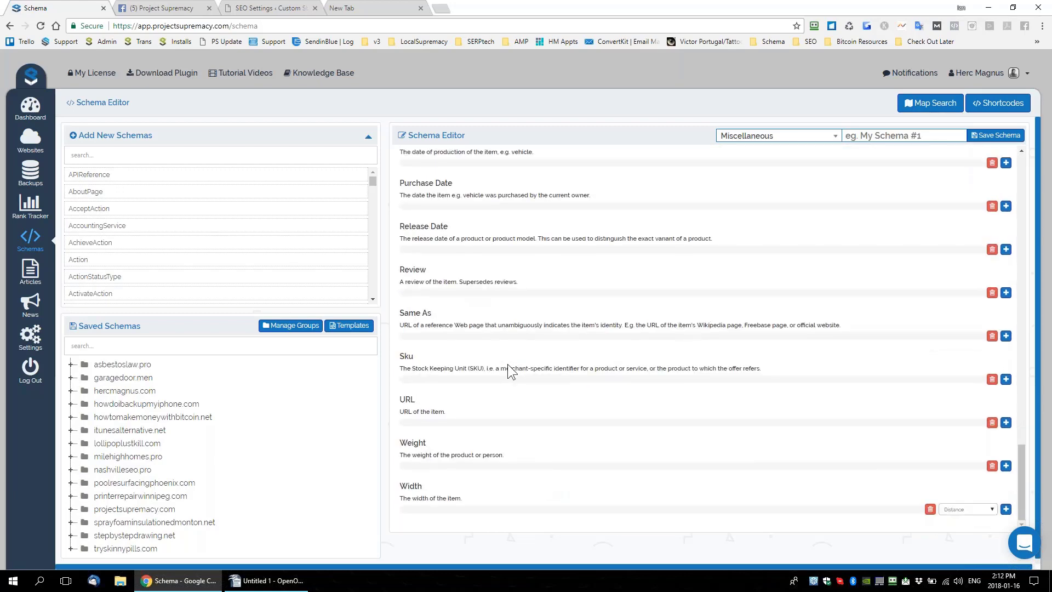
scroll(439, 482, "up", 20)
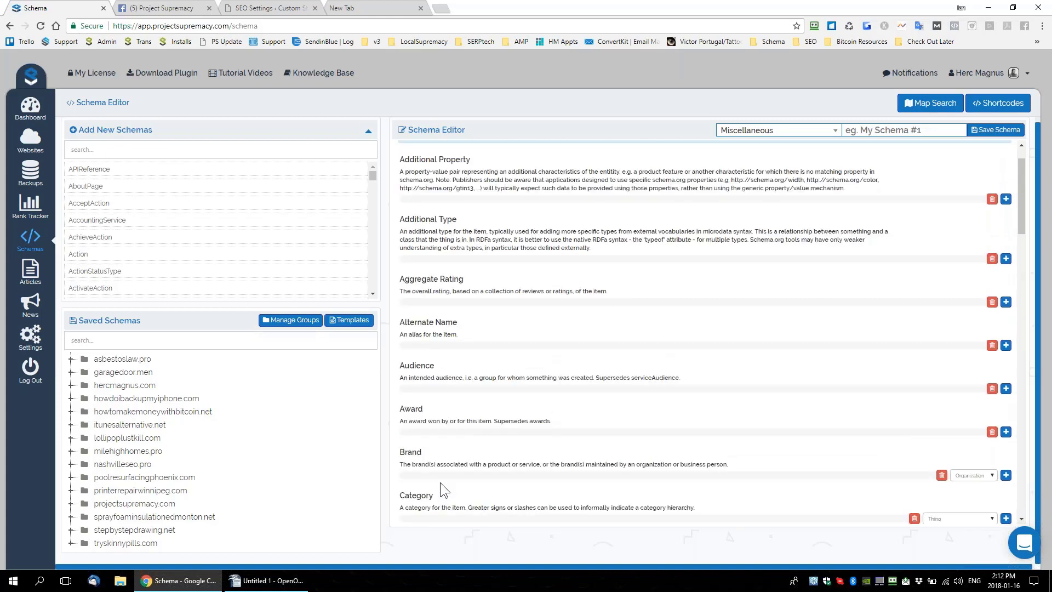
scroll(561, 391, "down", 2)
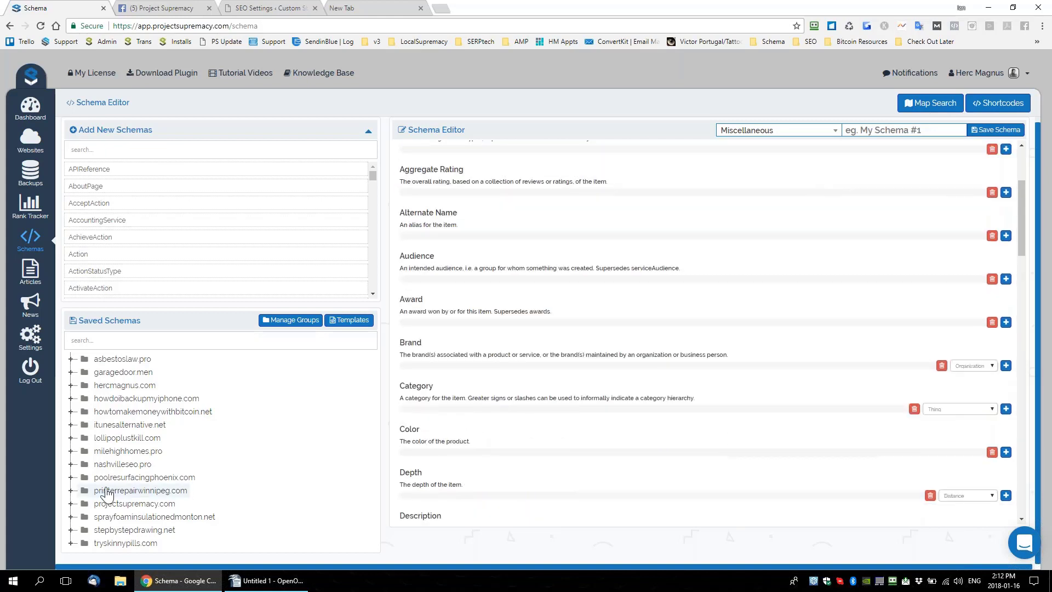
Load the saved Bitclub Network Product schema from the howtomakemoneywithbitcoin.net folder and review it.
left_click(71, 412)
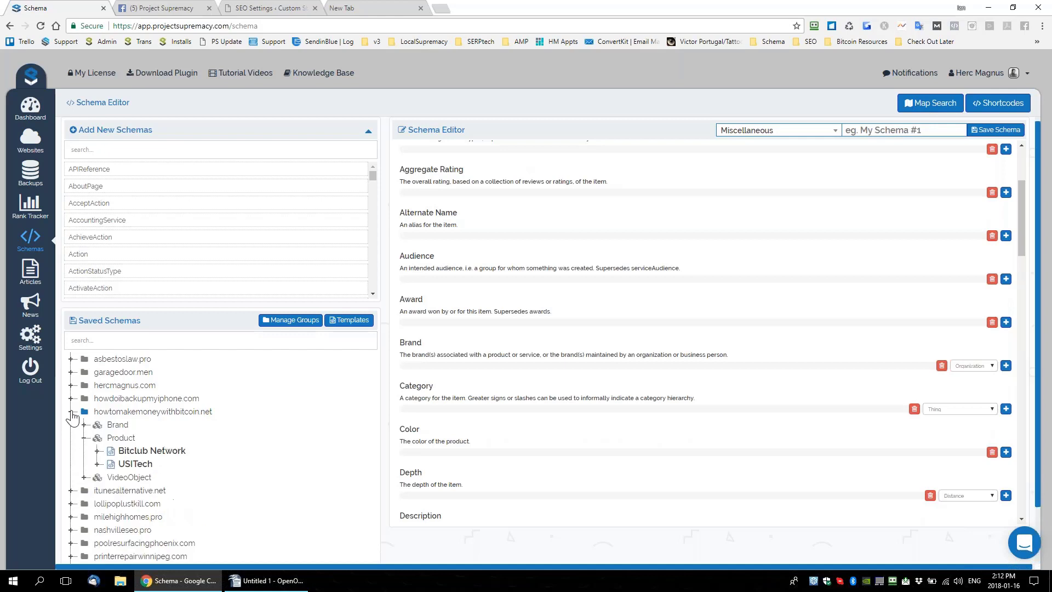
left_click(145, 451)
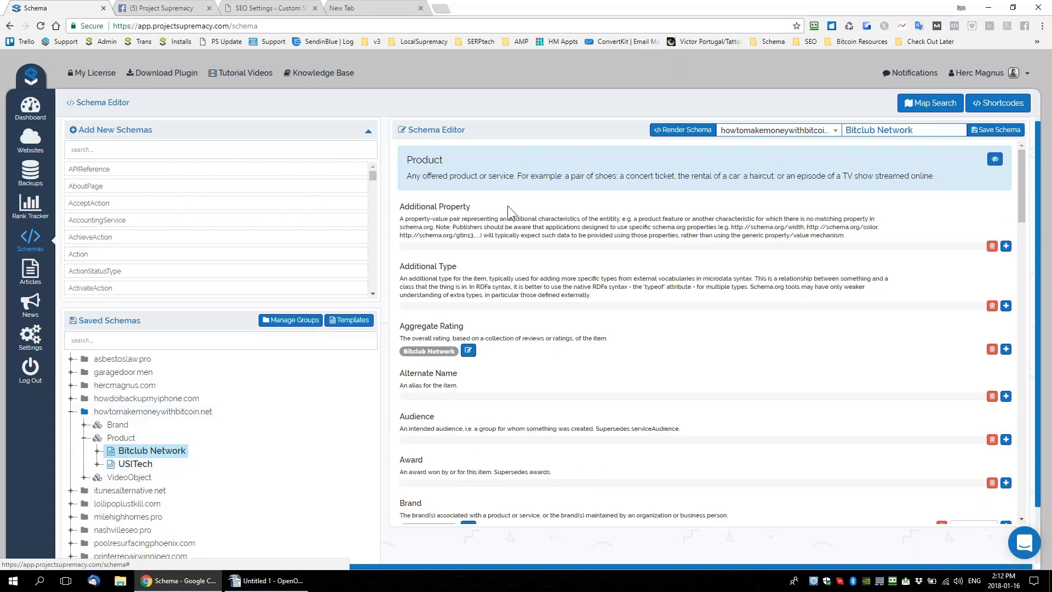
scroll(542, 307, "down", 6)
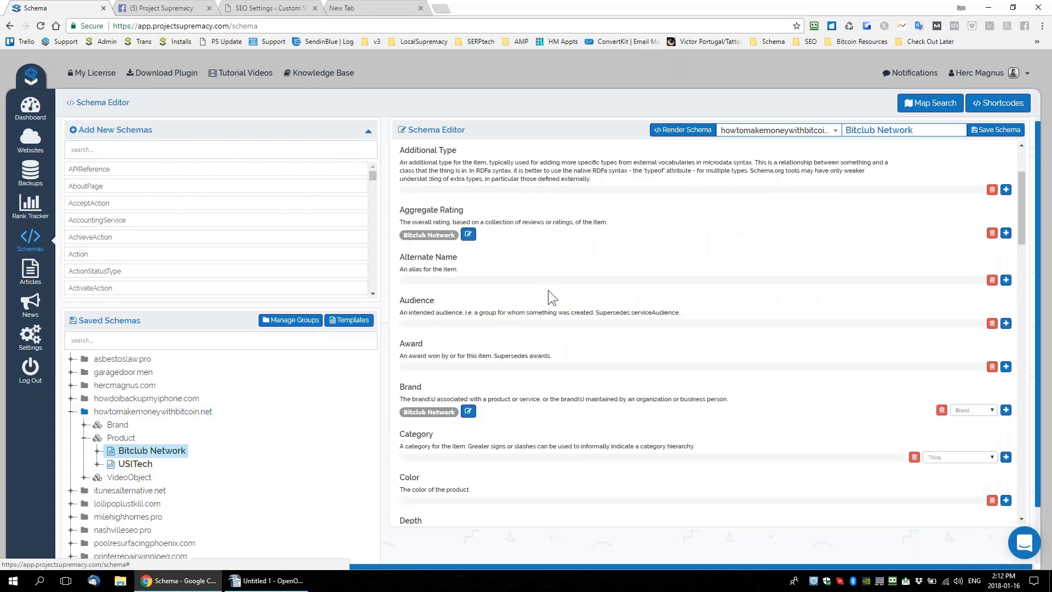
scroll(549, 313, "down", 4)
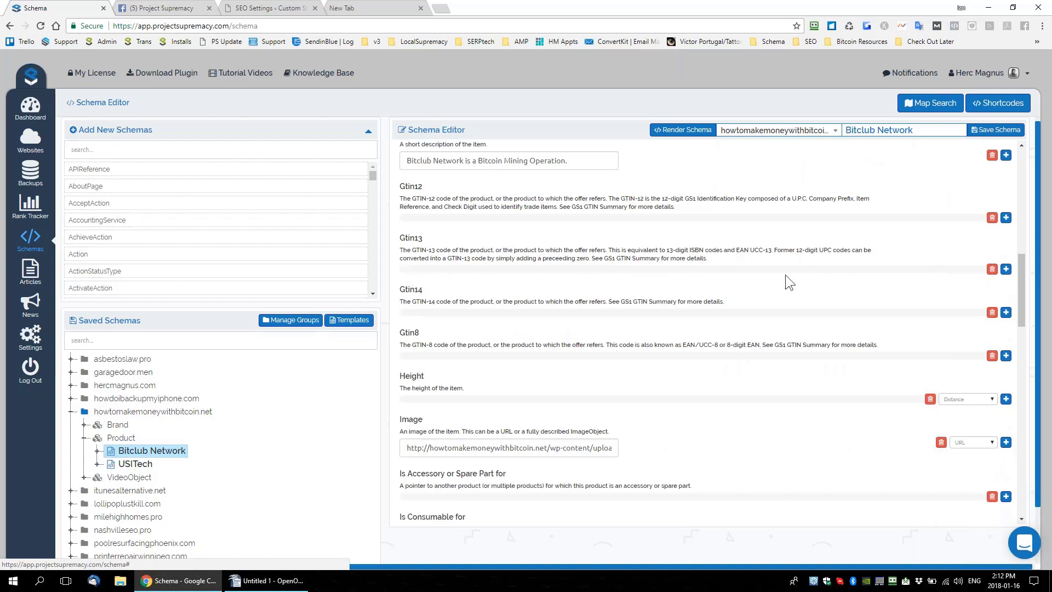
scroll(828, 279, "up", 10)
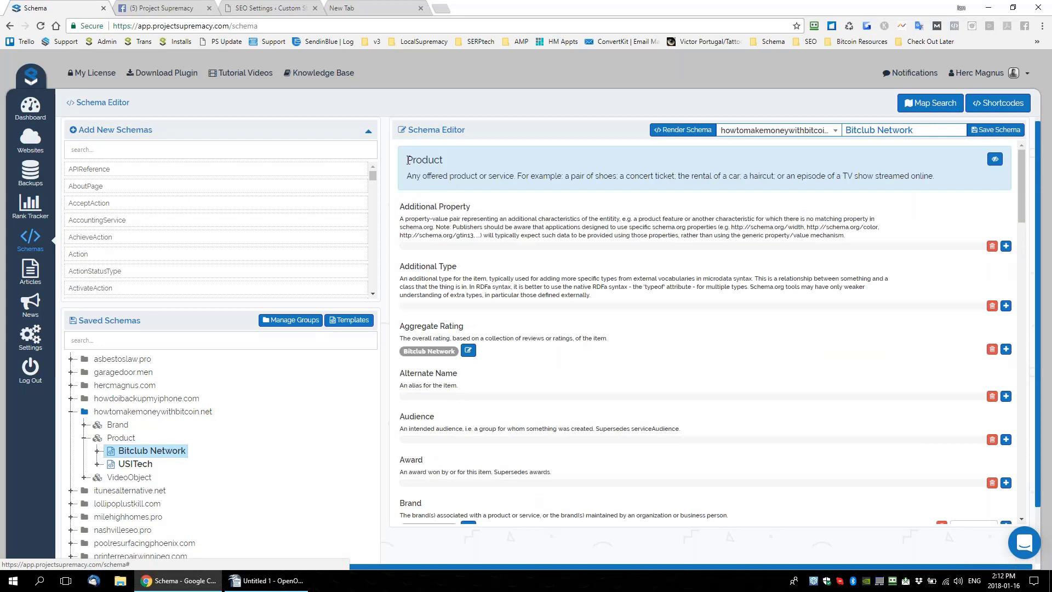
Toggle empty properties off, on and off again, leaving only Bitclub Network's filled properties visible.
left_click(994, 160)
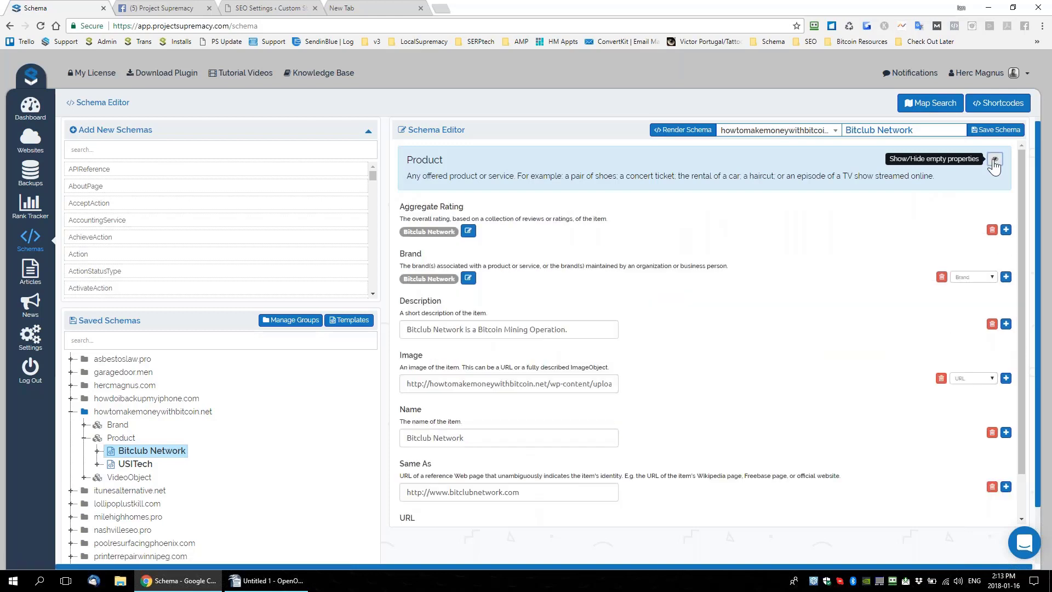
scroll(746, 258, "down", 1)
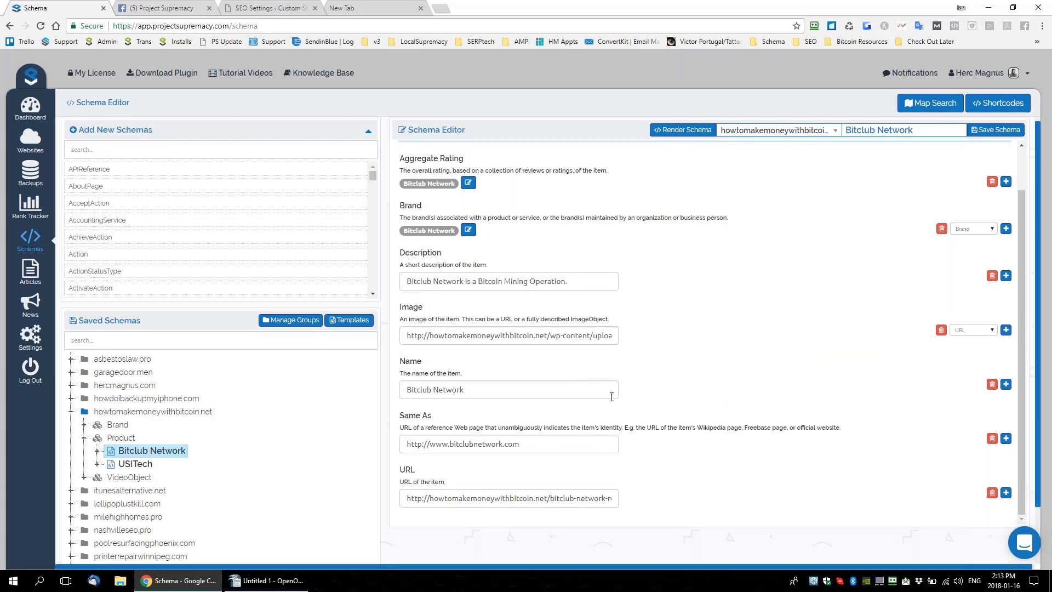
scroll(681, 299, "up", 1)
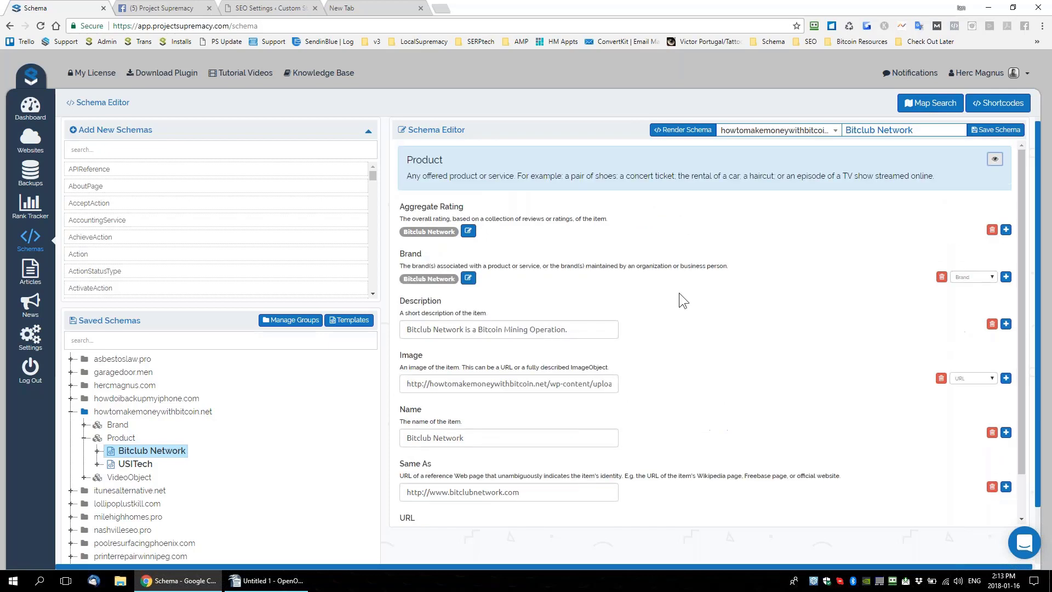
scroll(822, 230, "down", 1)
scroll(791, 237, "up", 1)
scroll(629, 326, "down", 1)
scroll(488, 356, "down", 1)
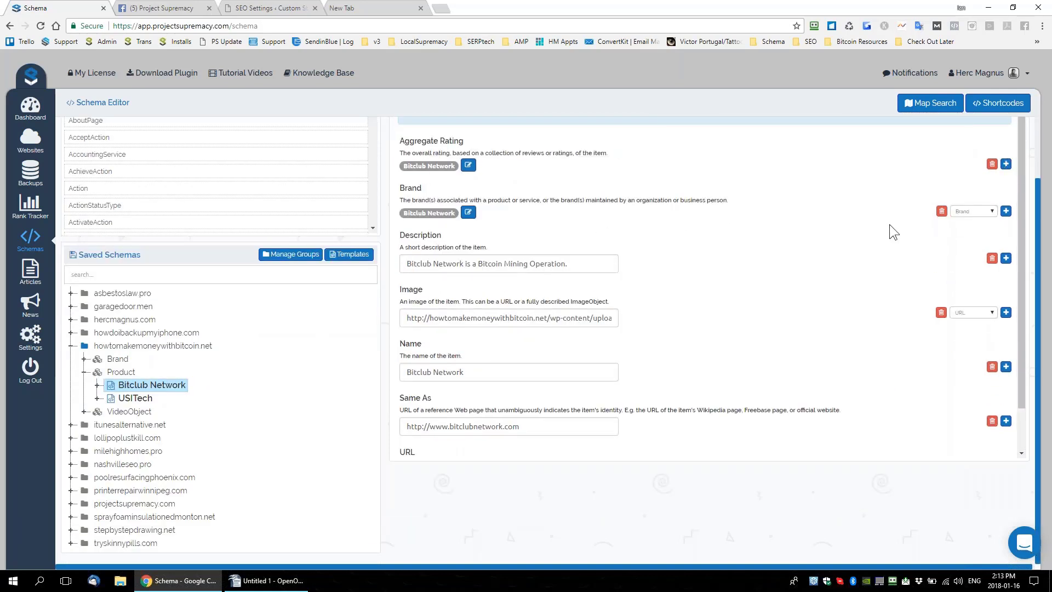
scroll(892, 226, "up", 1)
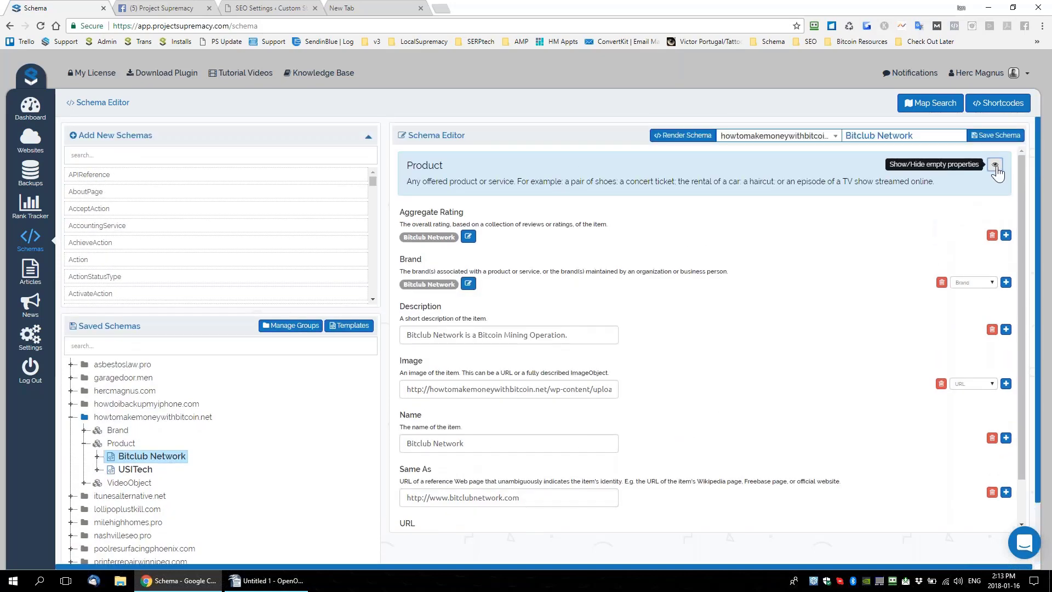
left_click(996, 166)
scroll(690, 274, "down", 1)
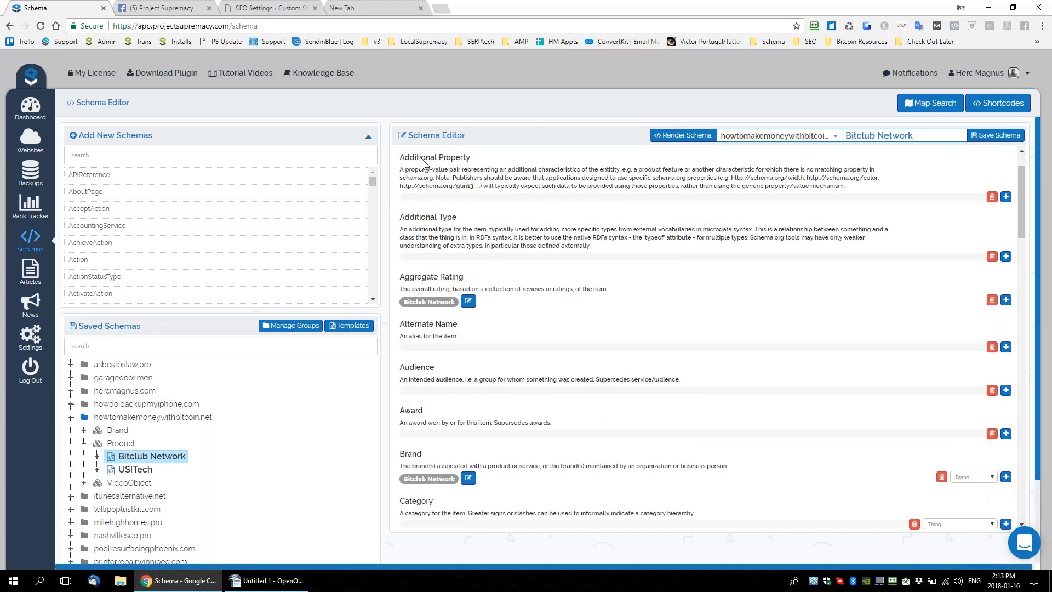
scroll(918, 211, "up", 1)
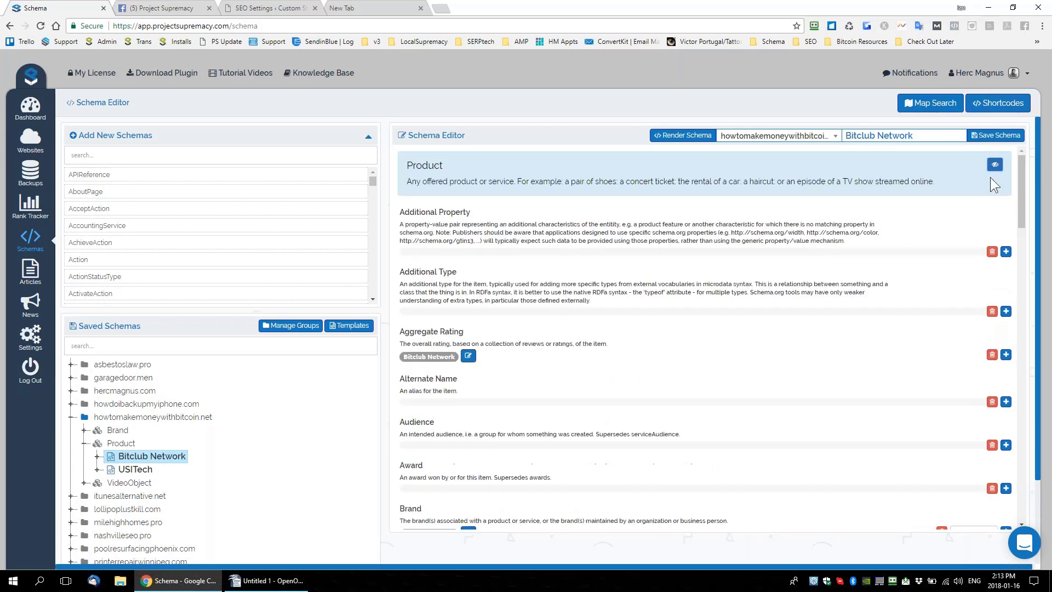
left_click(995, 164)
scroll(690, 313, "down", 3)
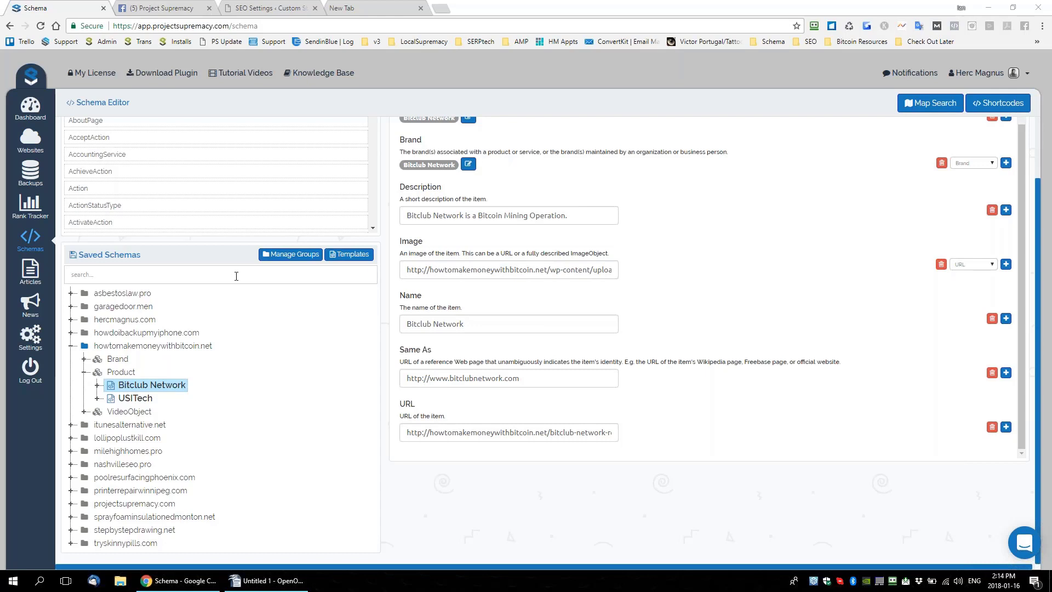
scroll(285, 304, "up", 2)
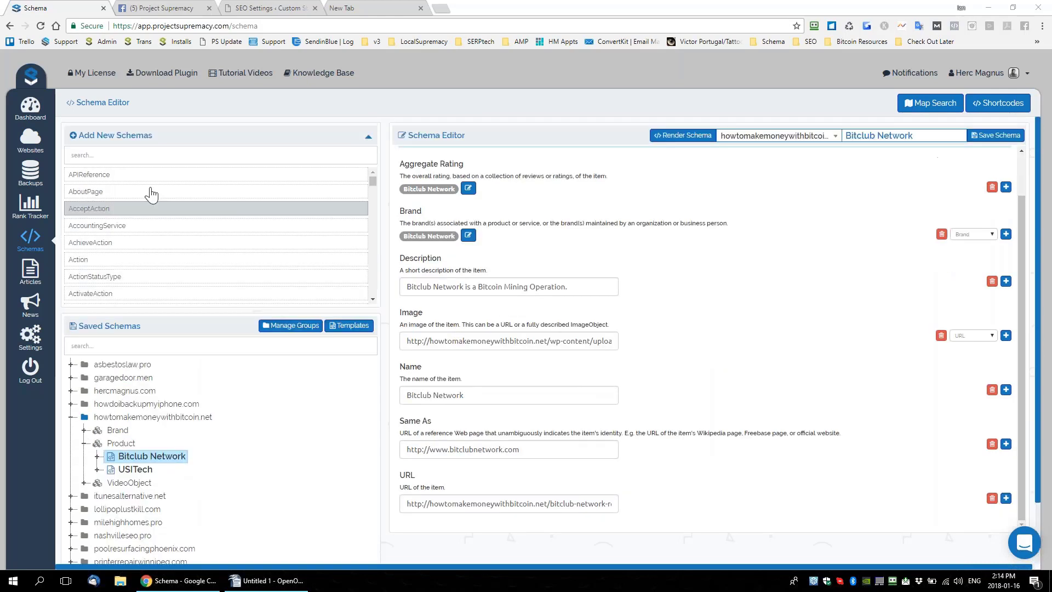
Search schema types for 'pool', then 'contractor', and load a GeneralContractor schema.
left_click(268, 156)
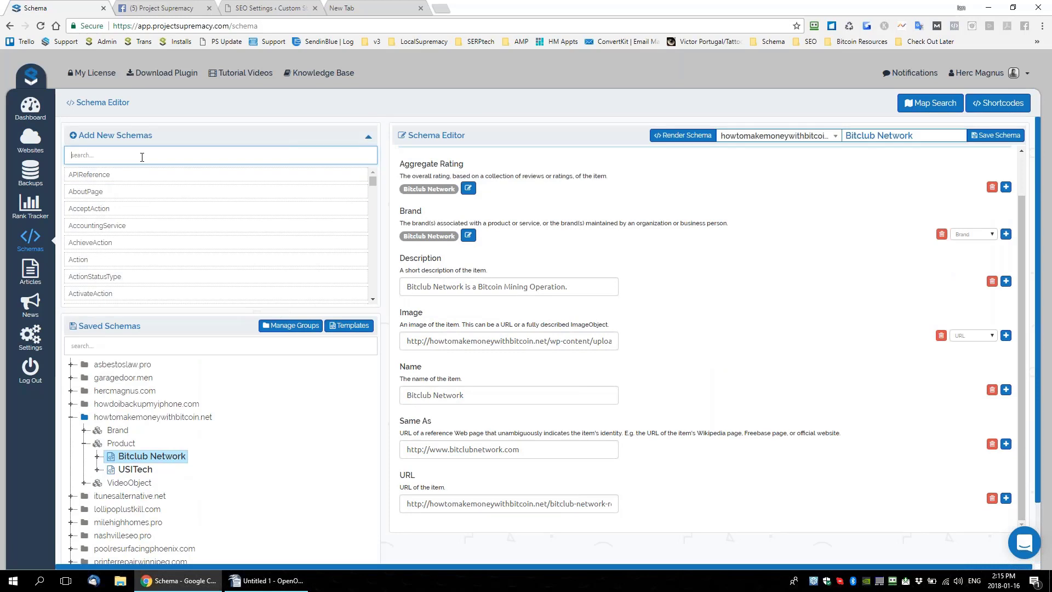
type("pool")
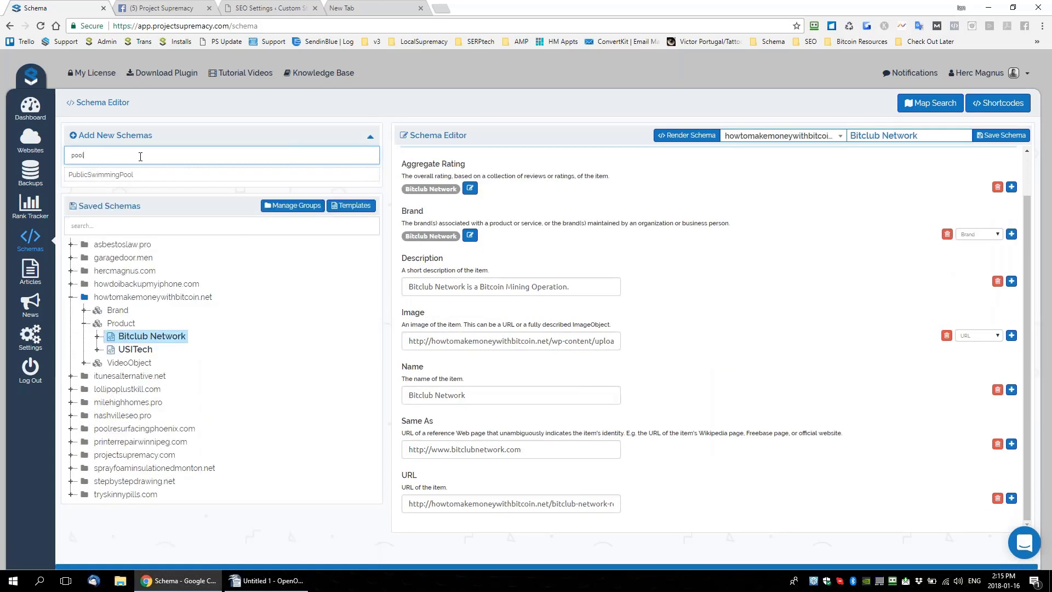
left_click_drag(140, 156, 67, 157)
left_click(127, 159)
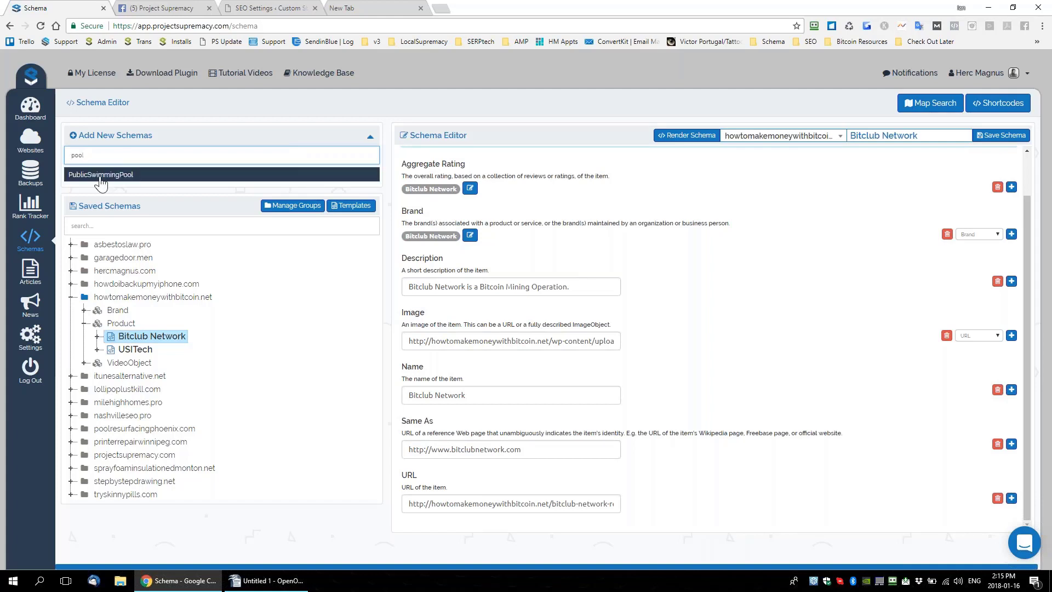
left_click_drag(120, 155, 17, 148)
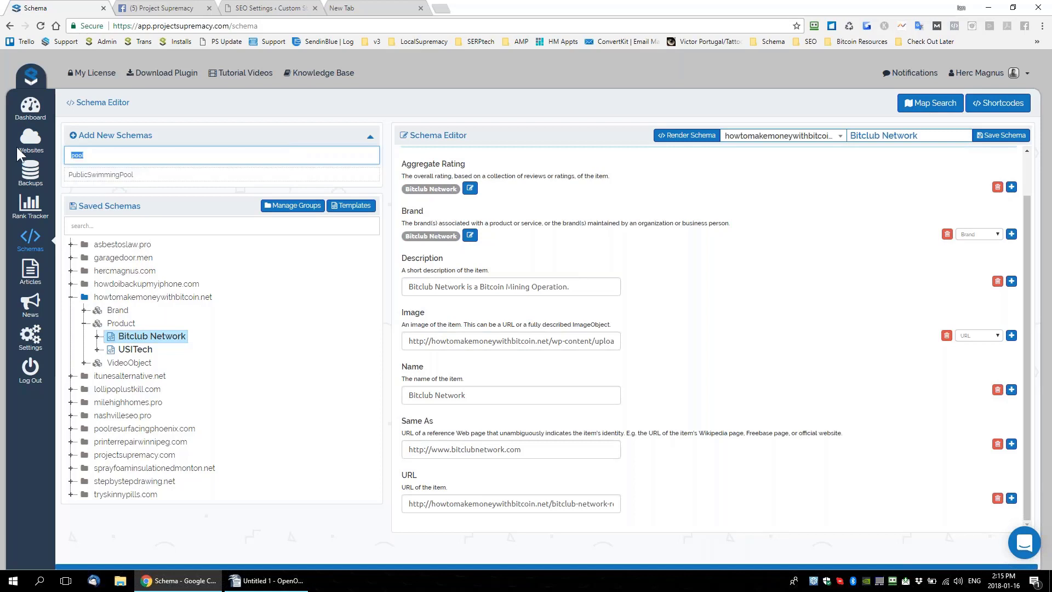
type("contractor")
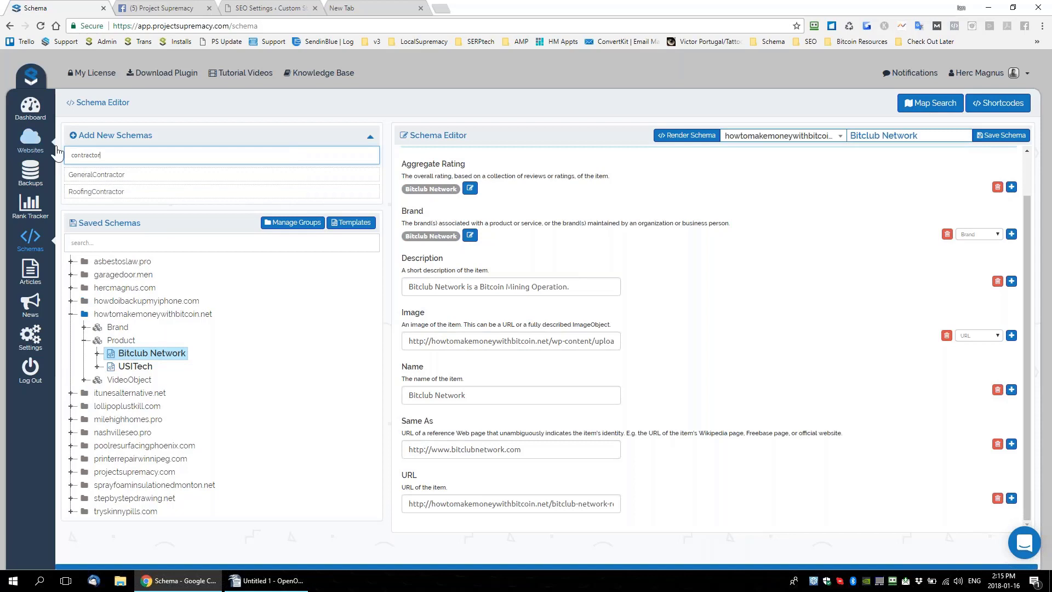
left_click(104, 176)
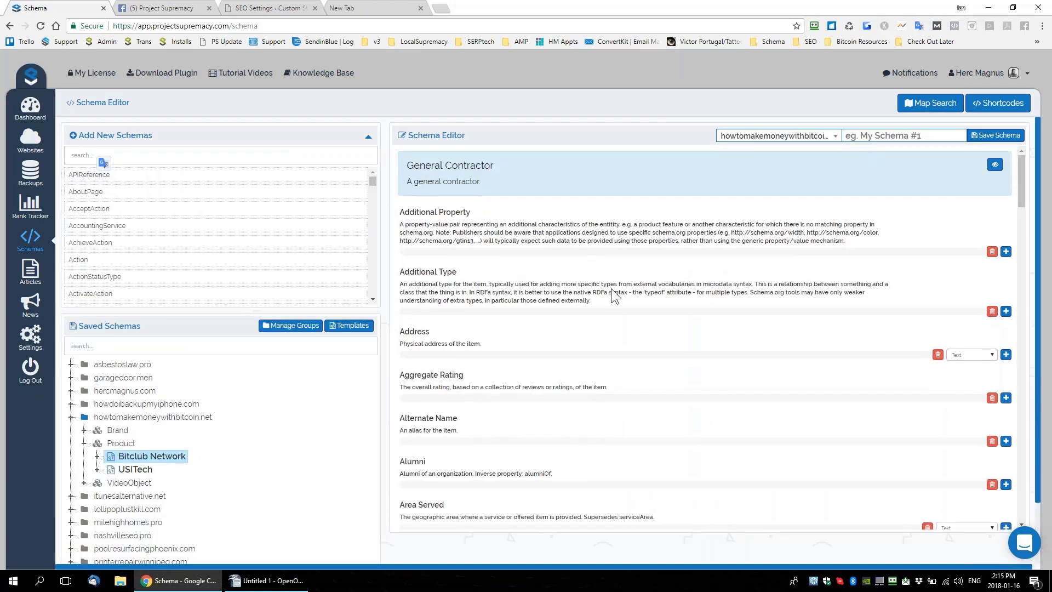
scroll(623, 305, "down", 3)
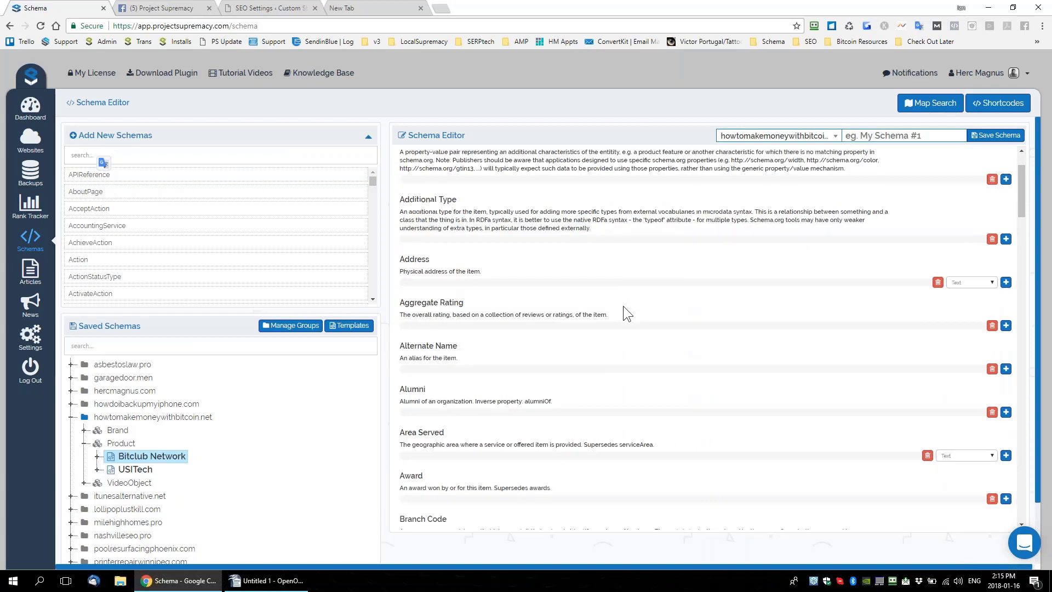
scroll(623, 306, "down", 4)
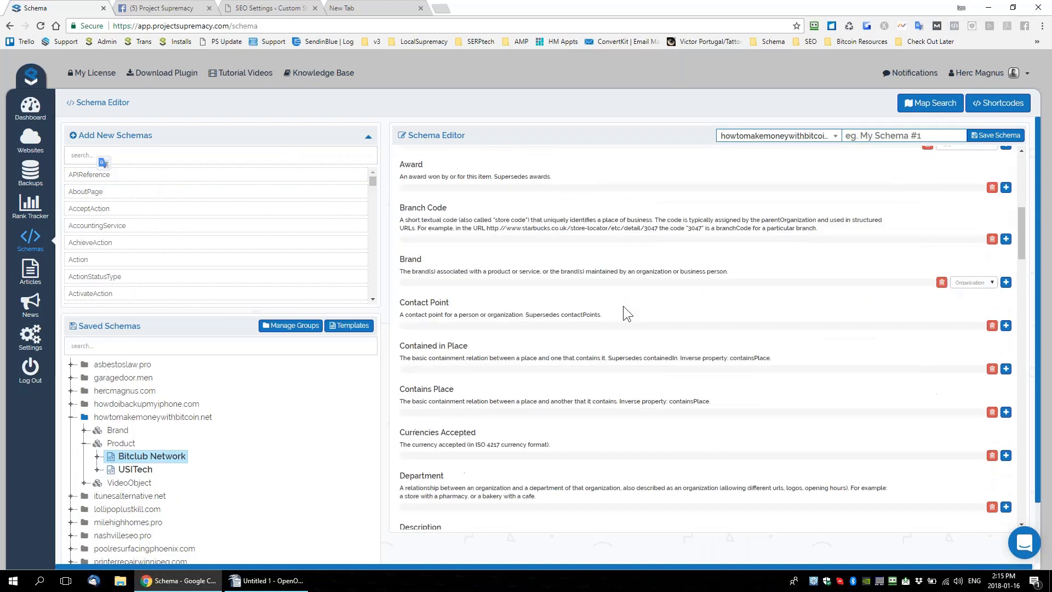
scroll(603, 301, "up", 6)
Replace the search with 'local' and load a new LocalBusiness schema.
left_click(174, 157)
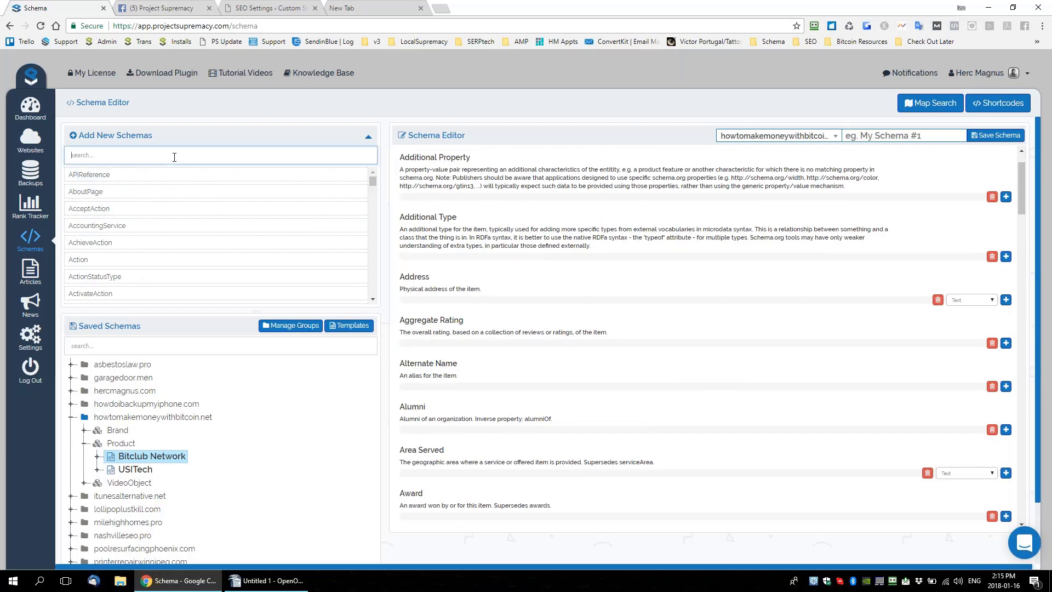
type("org")
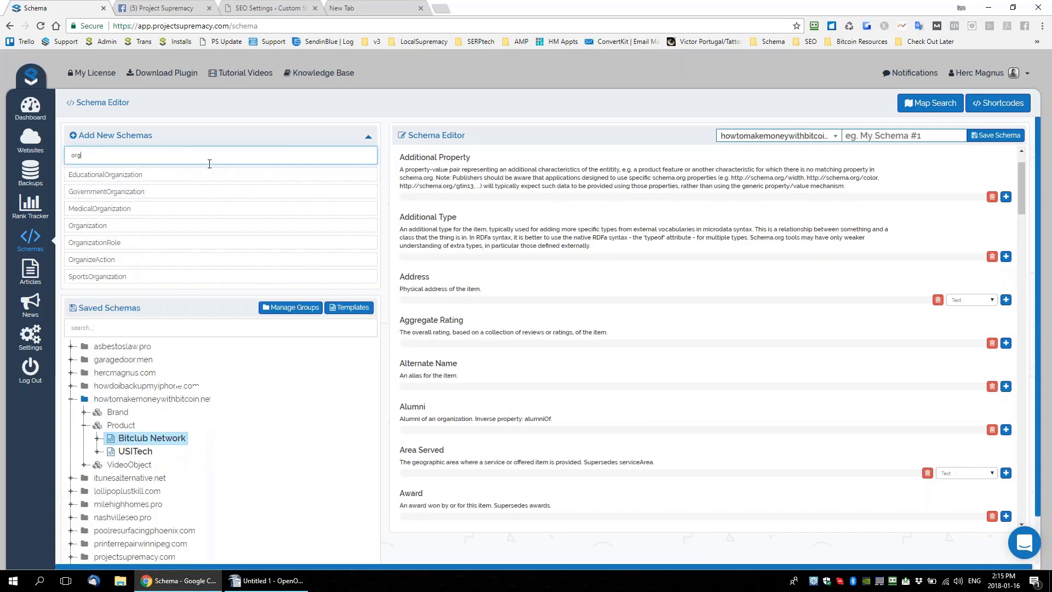
type("ani")
key("ctrl+a")
type("local")
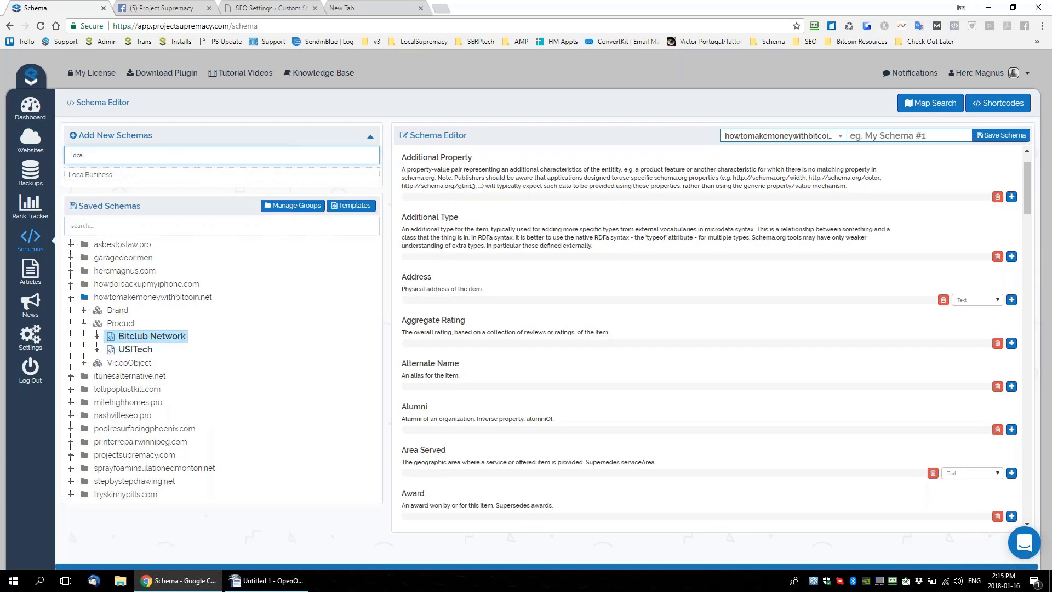
left_click(113, 175)
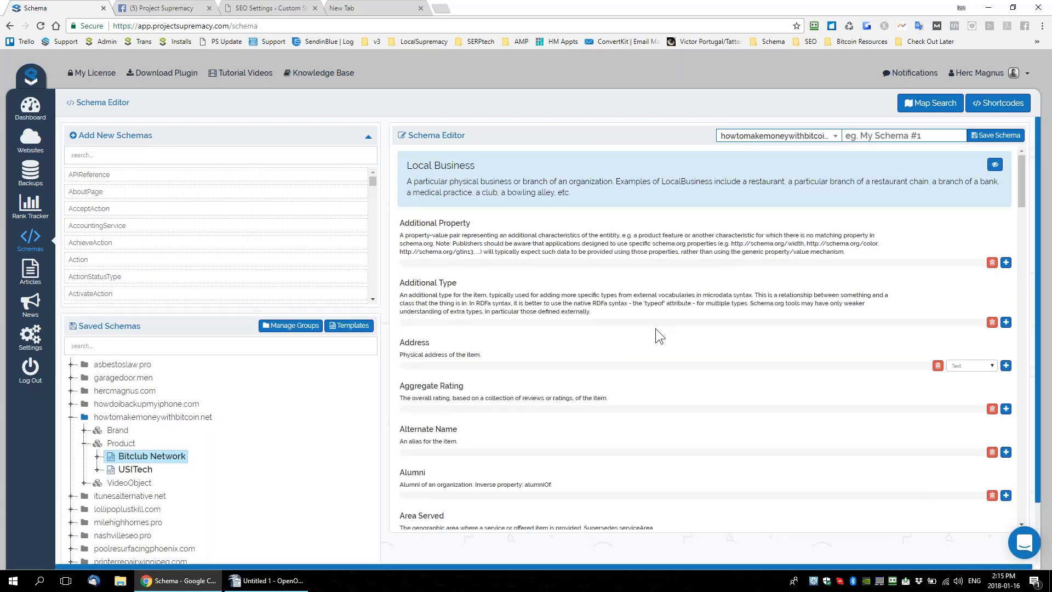
scroll(700, 352, "down", 6)
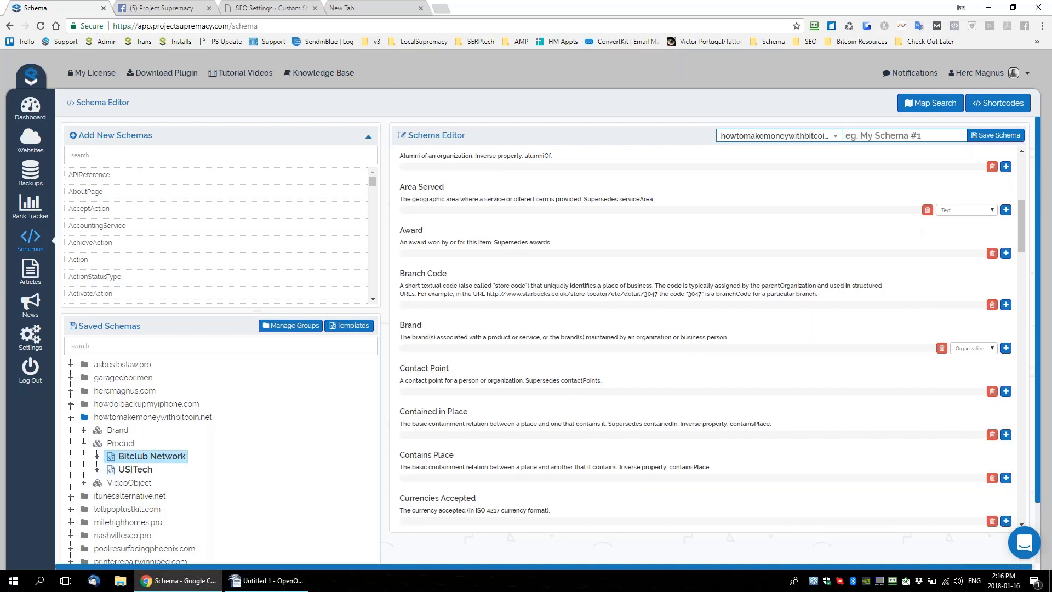
Open supremacy.digital in the empty new tab.
left_click(380, 12)
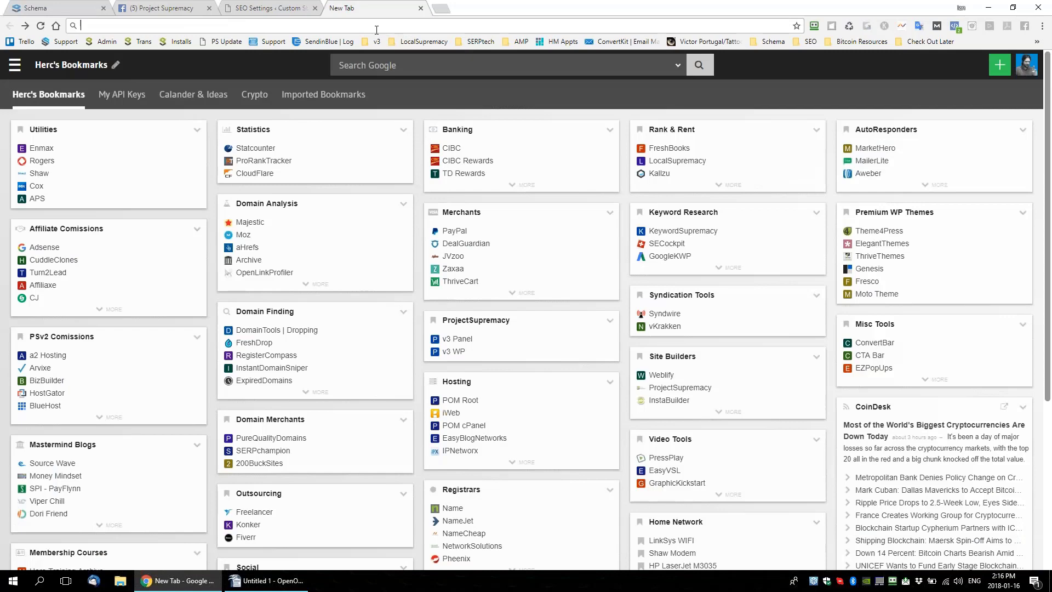
type("supremacy")
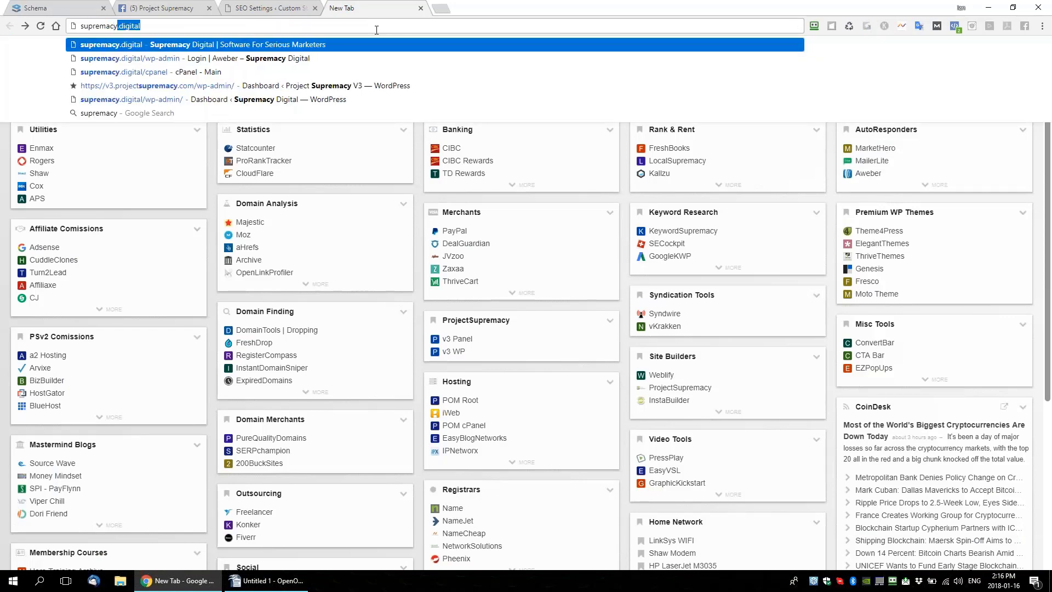
type(".g")
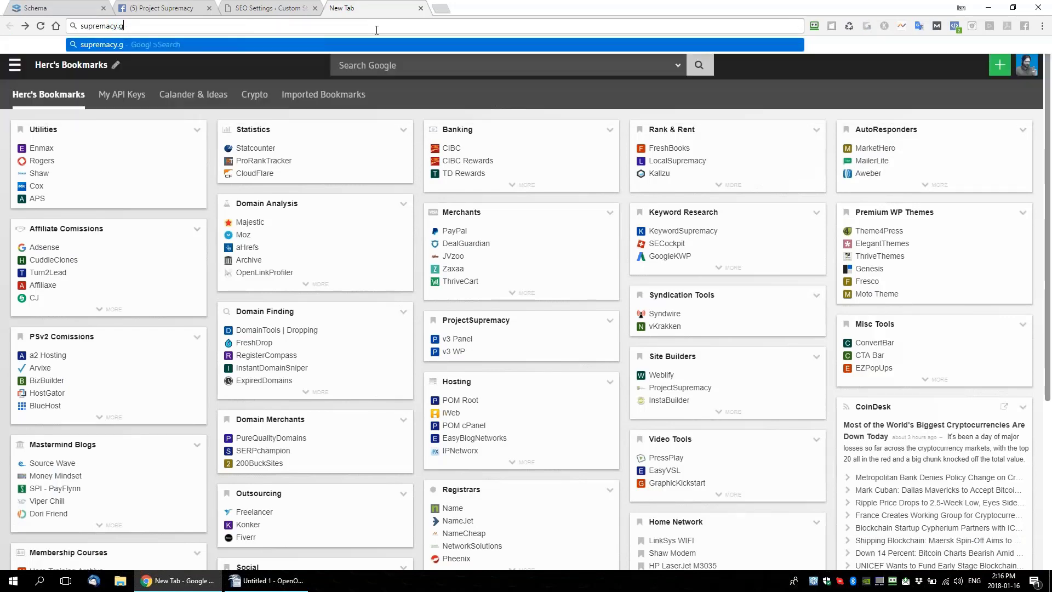
key("BackSpace")
type("digital")
key("Return")
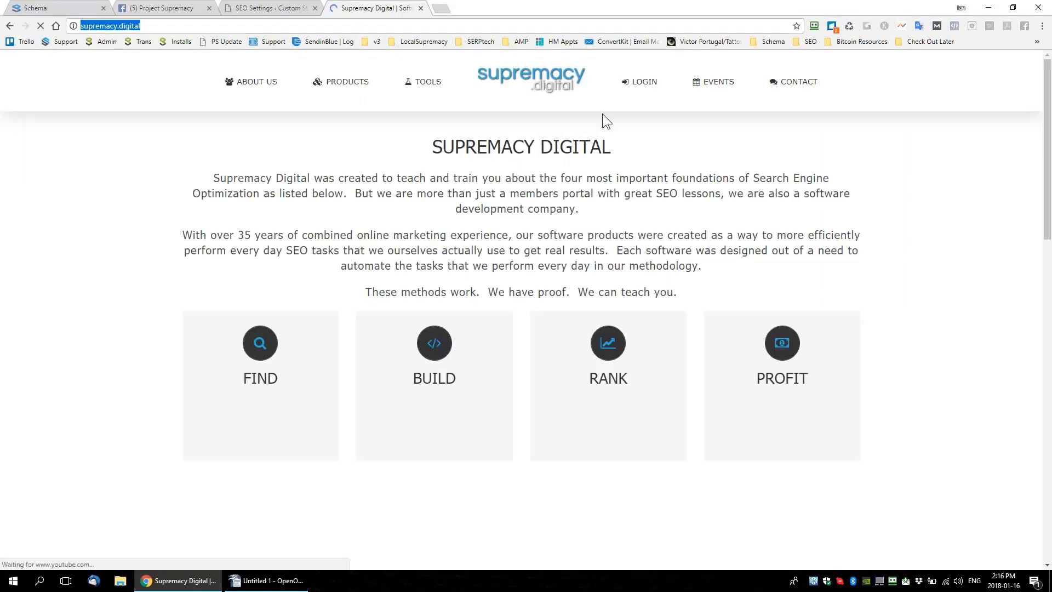
triple_click(521, 147)
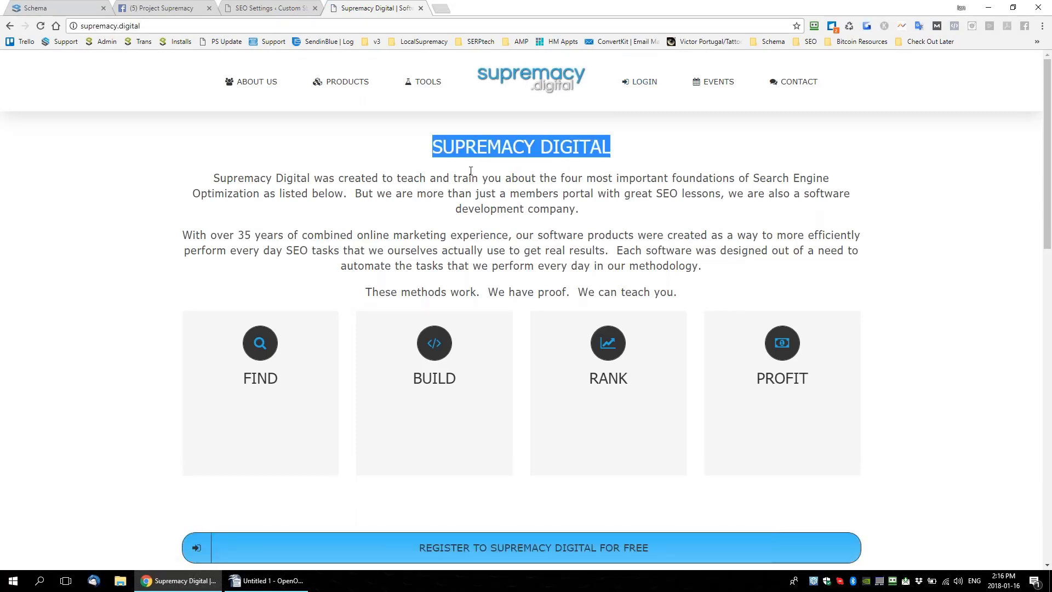
In another new tab, type 'howto' and select the suggested address's usi-tech-review path.
left_click(441, 9)
type("howto")
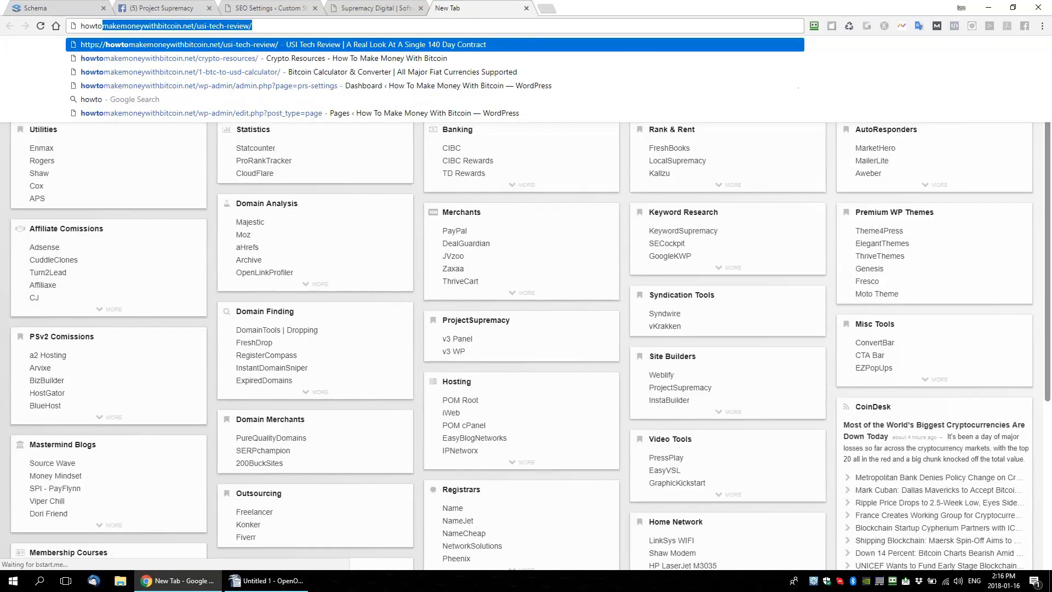
key("Right")
key("shift+Left")
key("shift+Left")
key("shift+Left")
key("shift+Left")
key("shift+Left")
key("shift+Left")
key("shift+Left")
key("shift+Left")
key("shift+Left")
key("shift+Left")
key("shift+Left")
key("shift+Left")
key("shift+Left")
key("shift+Left")
key("shift+Left")
key("shift+Left")
key("shift+Left")
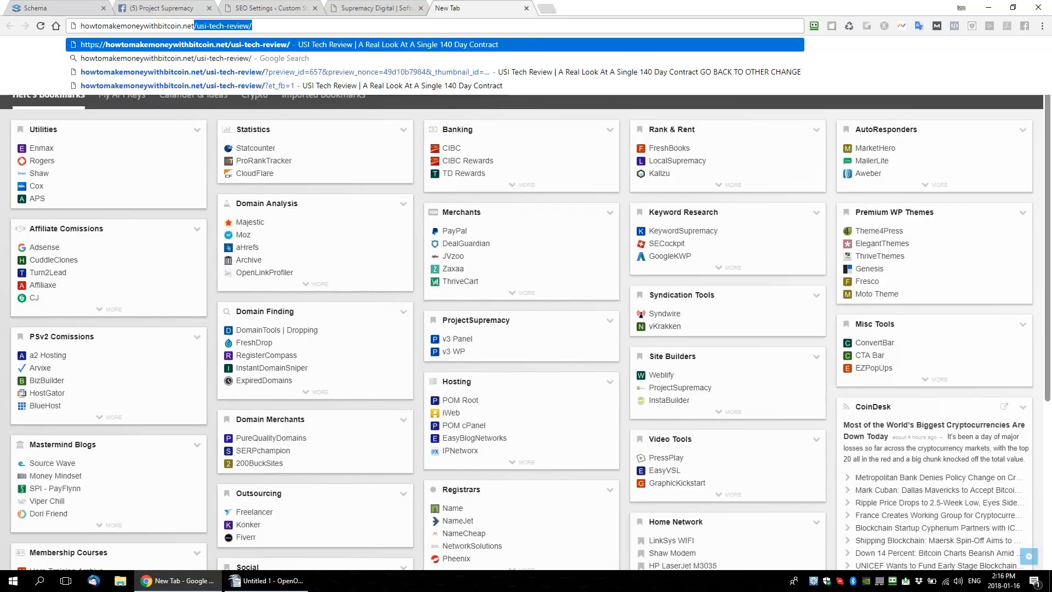
key("Right")
key("Left")
key("shift+Left")
key("shift+Left")
key("shift+Left")
key("shift+Left")
key("shift+Left")
key("shift+Left")
key("shift+Left")
key("shift+Left")
key("shift+Left")
key("shift+Left")
key("shift+Left")
key("shift+Left")
key("shift+Left")
key("shift+Left")
key("shift+Left")
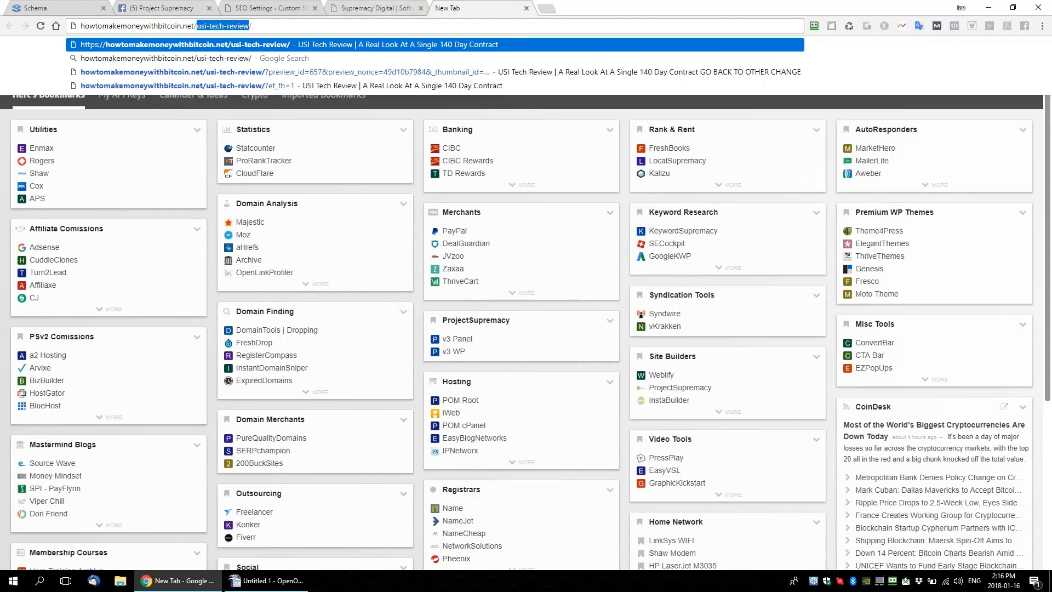
left_click(276, 26)
left_click_drag(258, 27, 198, 26)
left_click(311, 30)
left_click_drag(285, 31, 199, 32)
left_click(197, 31)
left_click_drag(197, 29, 287, 35)
left_click_drag(285, 34, 198, 22)
Select the supremacy.digital address, then go back to the Schema Editor tab.
left_click(365, 10)
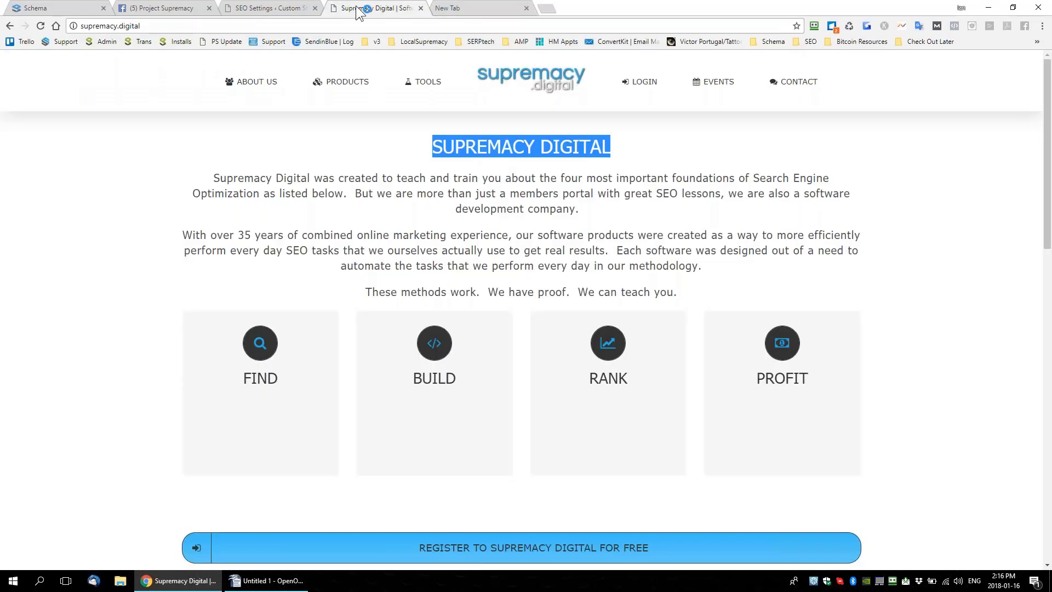
left_click(157, 26)
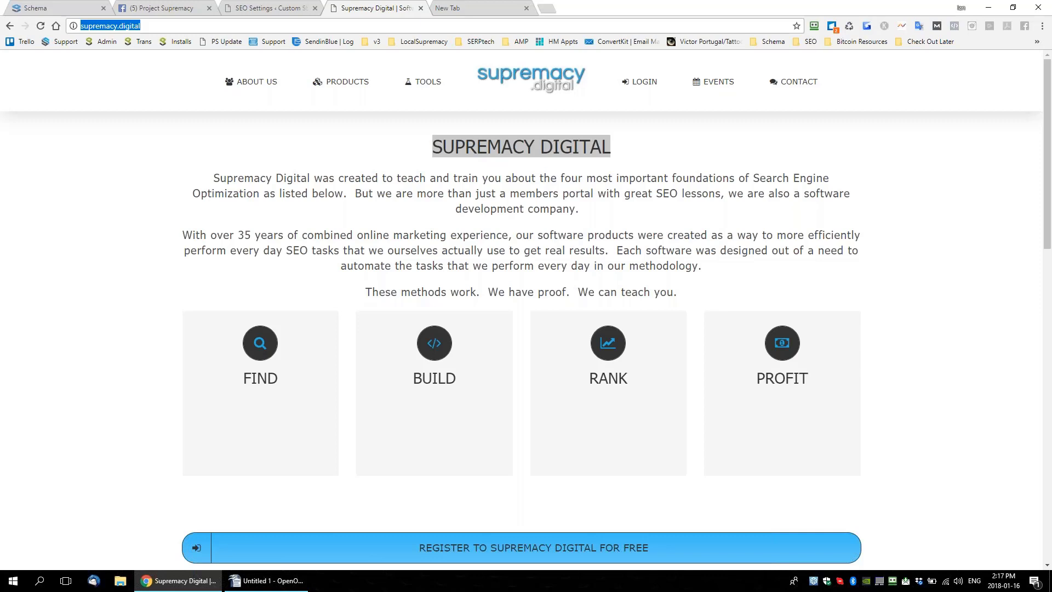
left_click(33, 8)
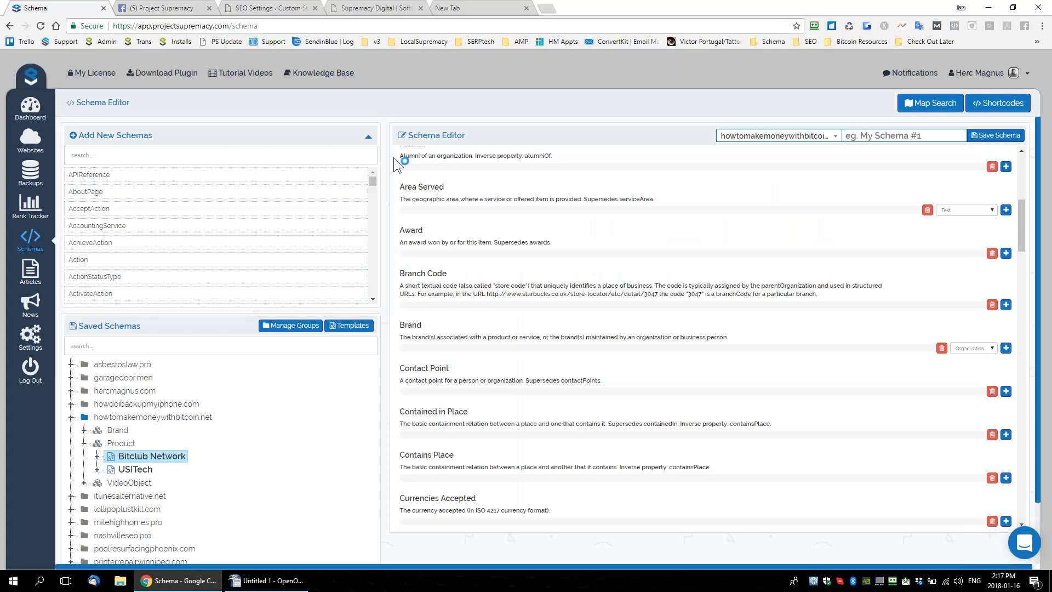
left_click(368, 140)
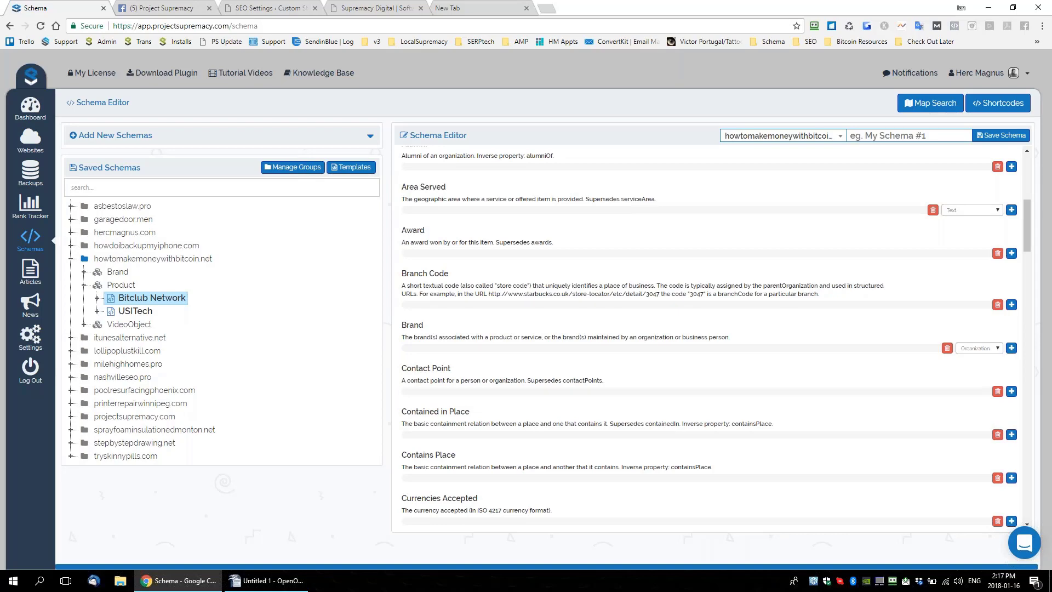
left_click(370, 136)
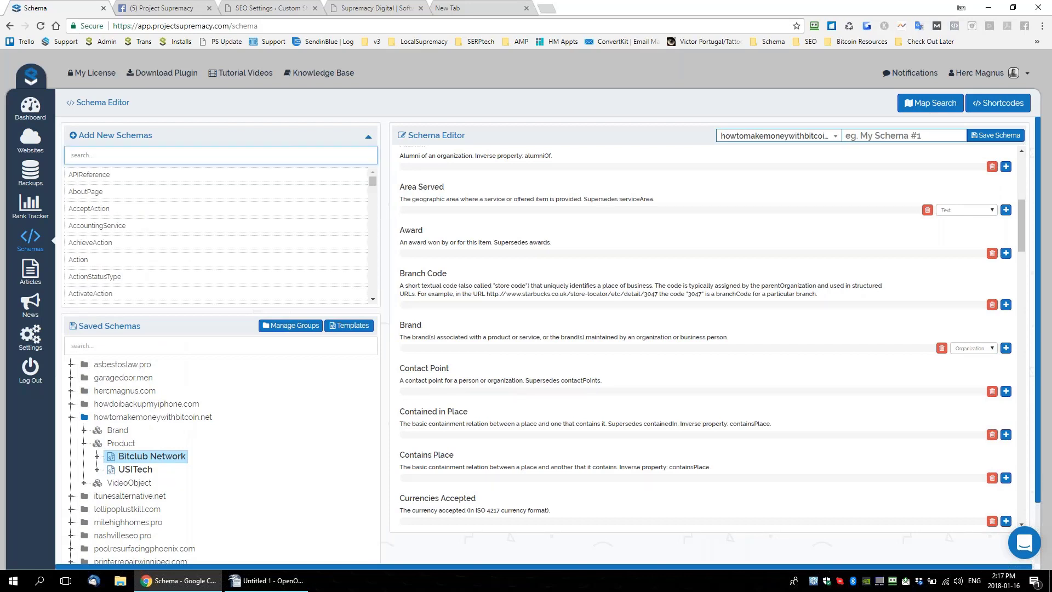
type("hair")
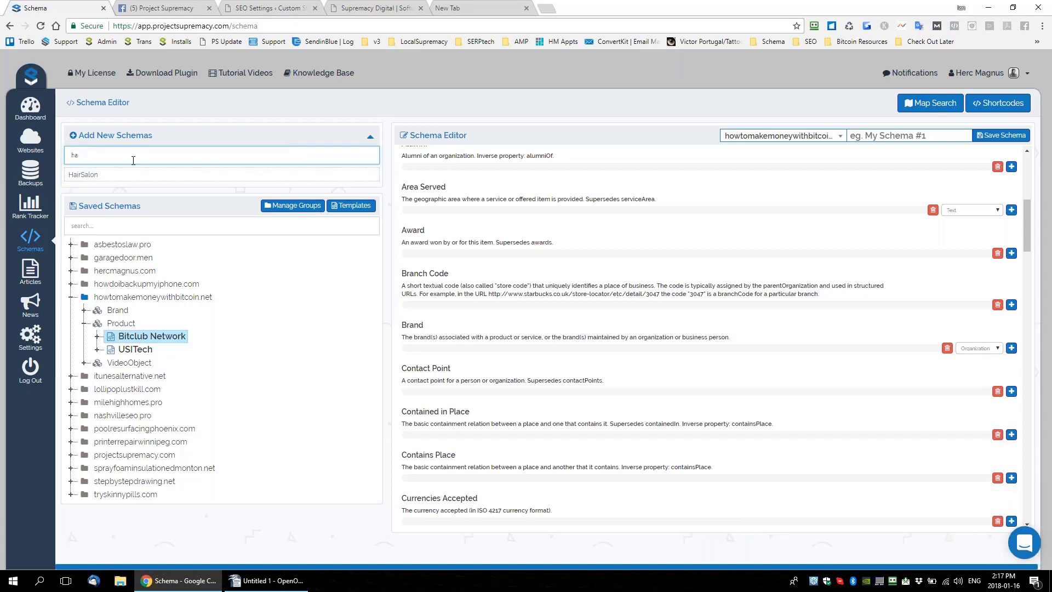
key("BackSpace")
key("BackSpace")
type("orgina")
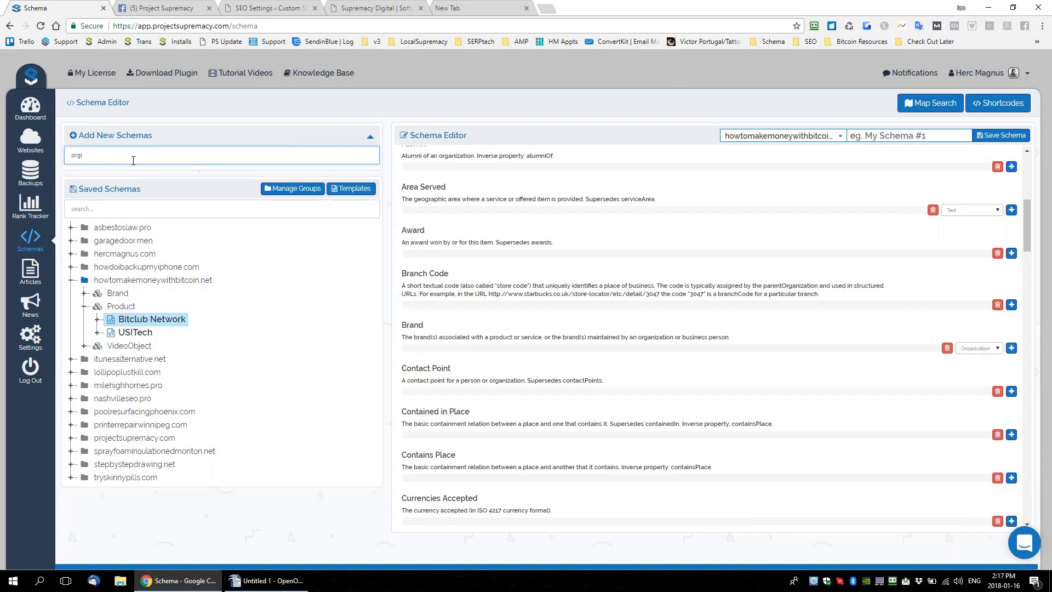
key("BackSpace")
key("BackSpace")
key("BackSpace")
key("BackSpace")
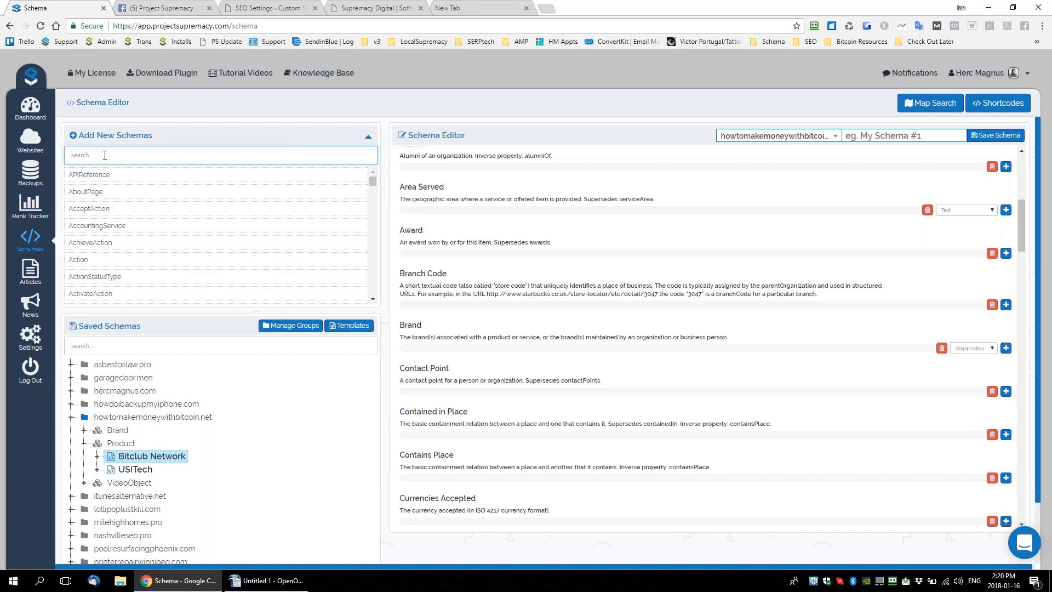
Reload the Schemas page to discard the Local Business schema and highlight the getting-started instructions.
left_click(31, 237)
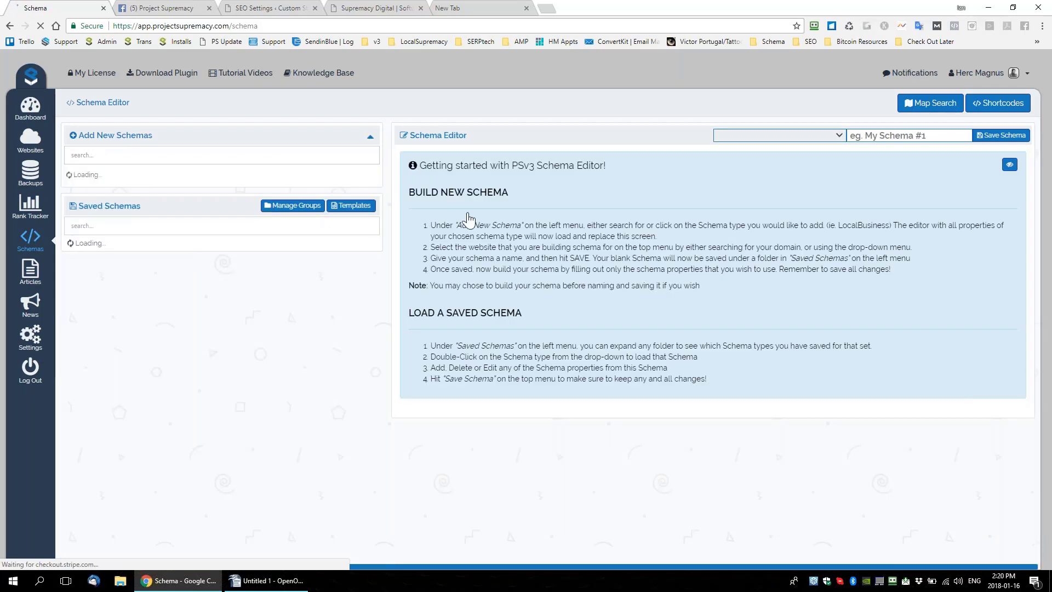
left_click_drag(418, 167, 737, 377)
left_click(432, 187)
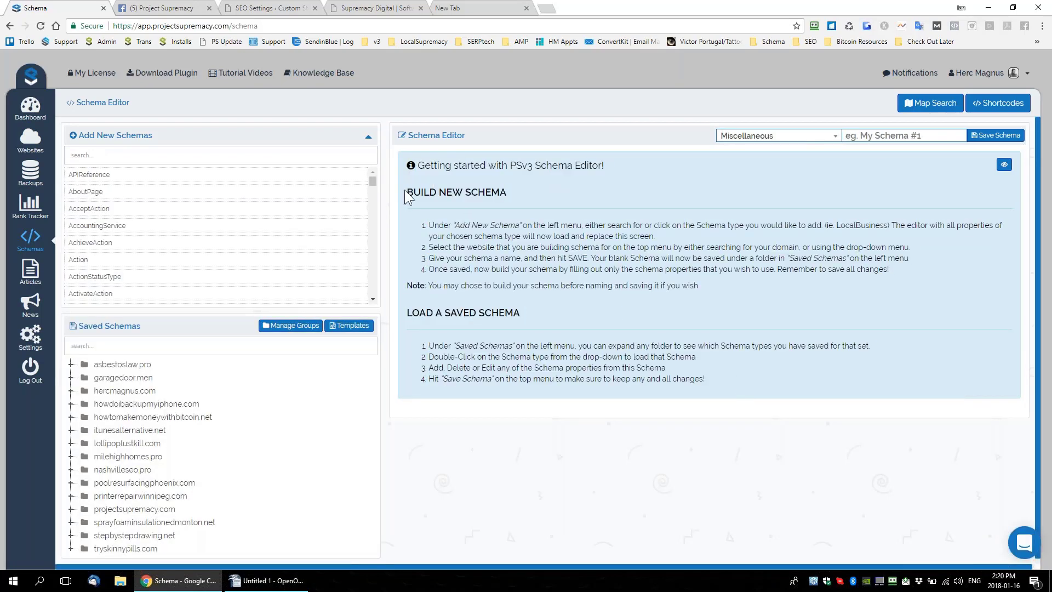
mouse_move(407, 193)
left_mouse_down()
mouse_move(517, 217)
mouse_move(668, 290)
mouse_move(521, 316)
mouse_move(724, 291)
mouse_move(623, 282)
mouse_move(430, 225)
mouse_move(408, 200)
left_mouse_up()
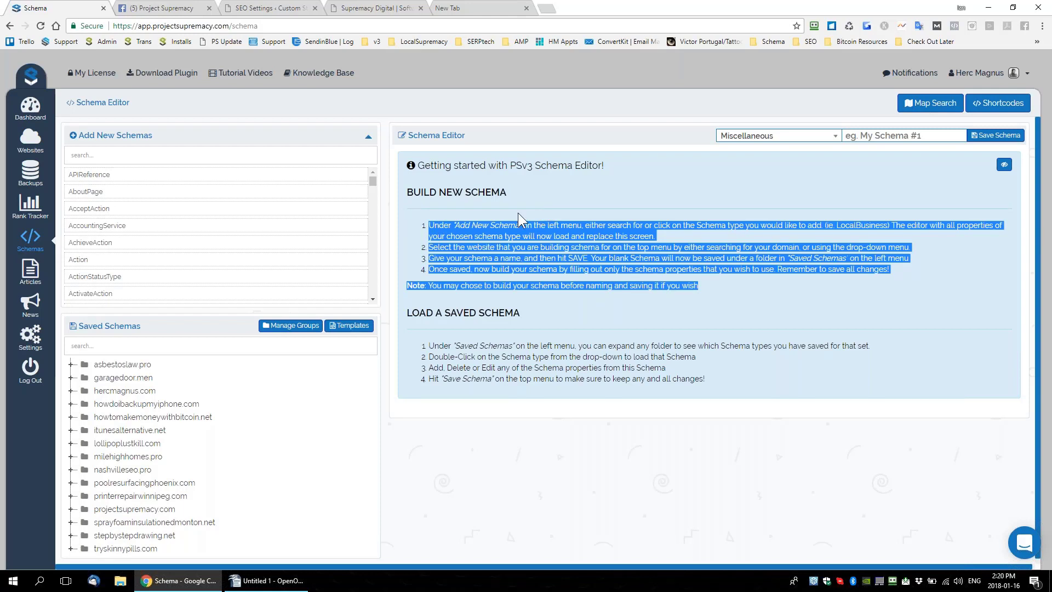
left_click_drag(708, 379, 404, 311)
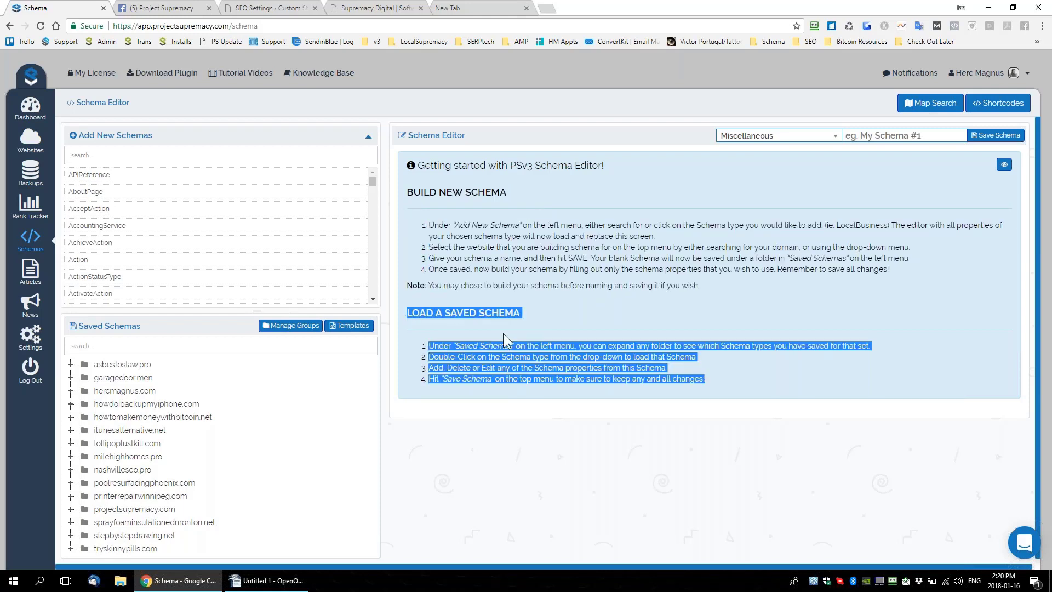
left_click(171, 155)
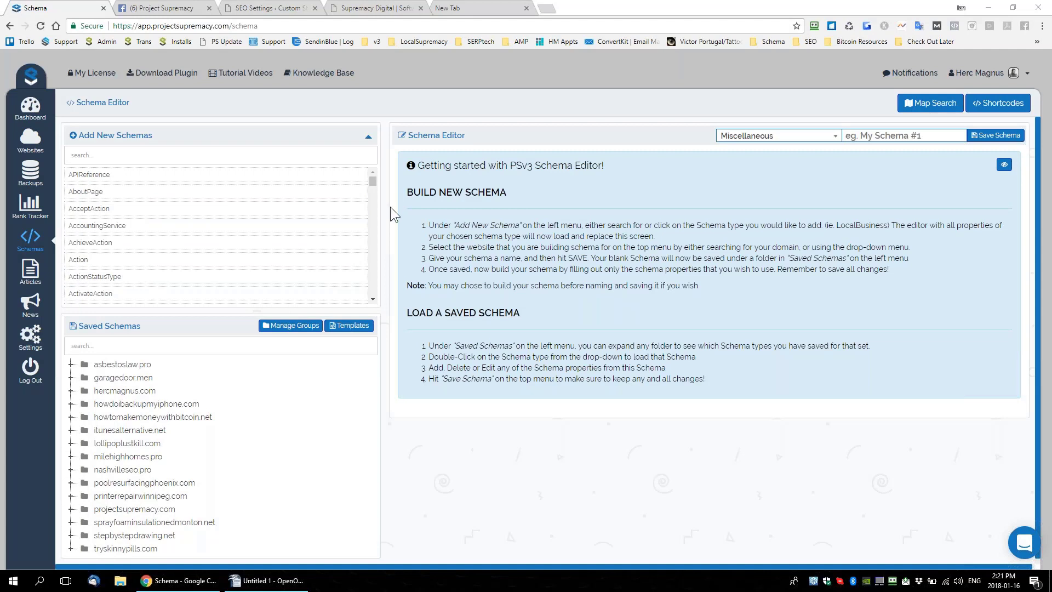
Scroll down the Schema Editor's getting-started guide and schema lists.
scroll(390, 206, "down", 1)
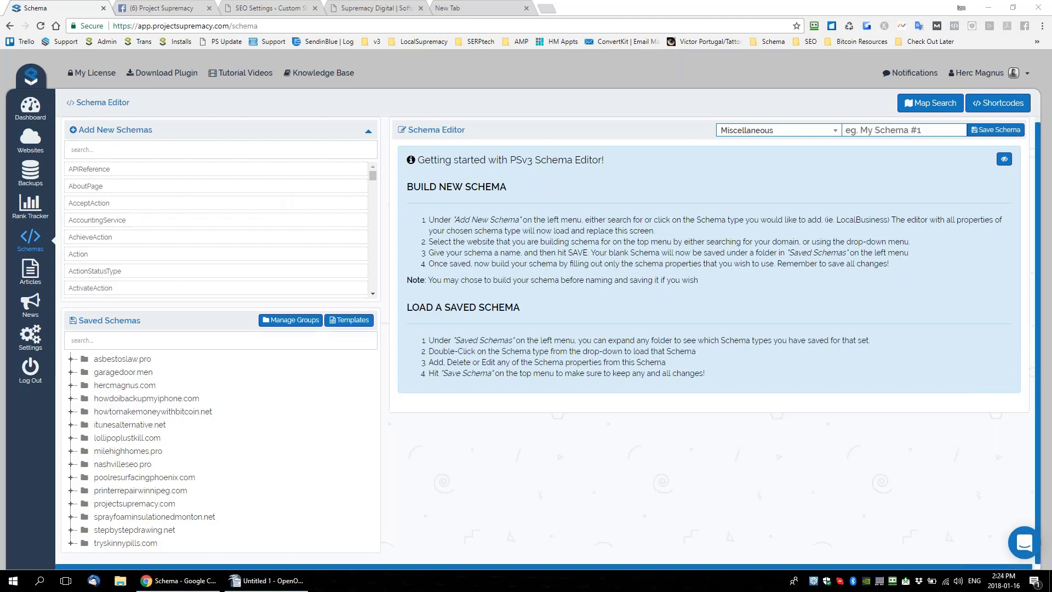
Try 'po' and 'org' in the schema-type search, clear it, and switch to the new tab.
left_click(266, 156)
type("pool")
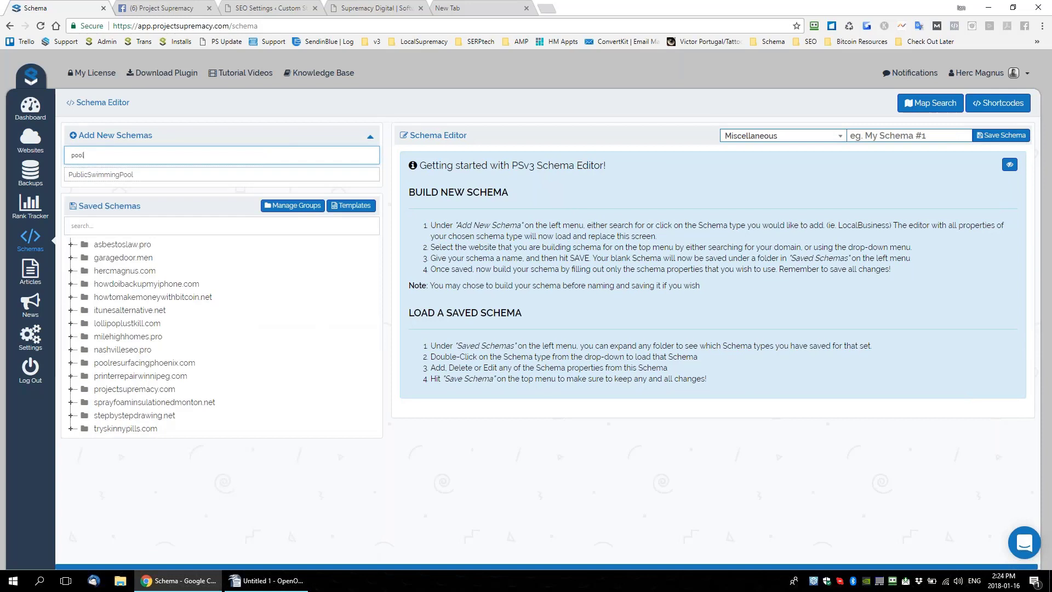
key("ctrl+a")
type("org")
key("BackSpace")
key("BackSpace")
key("BackSpace")
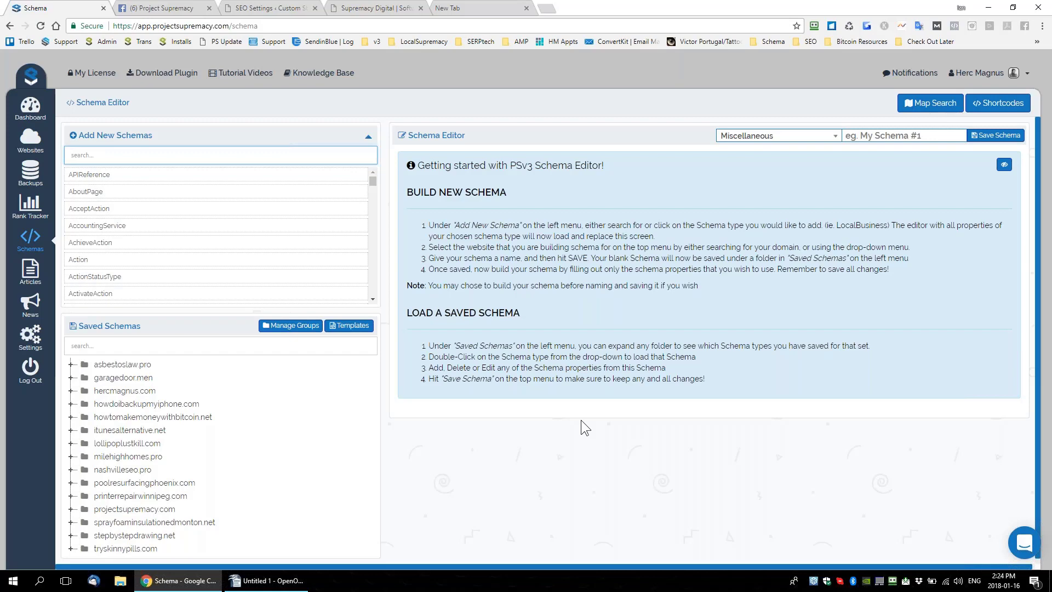
left_click(471, 7)
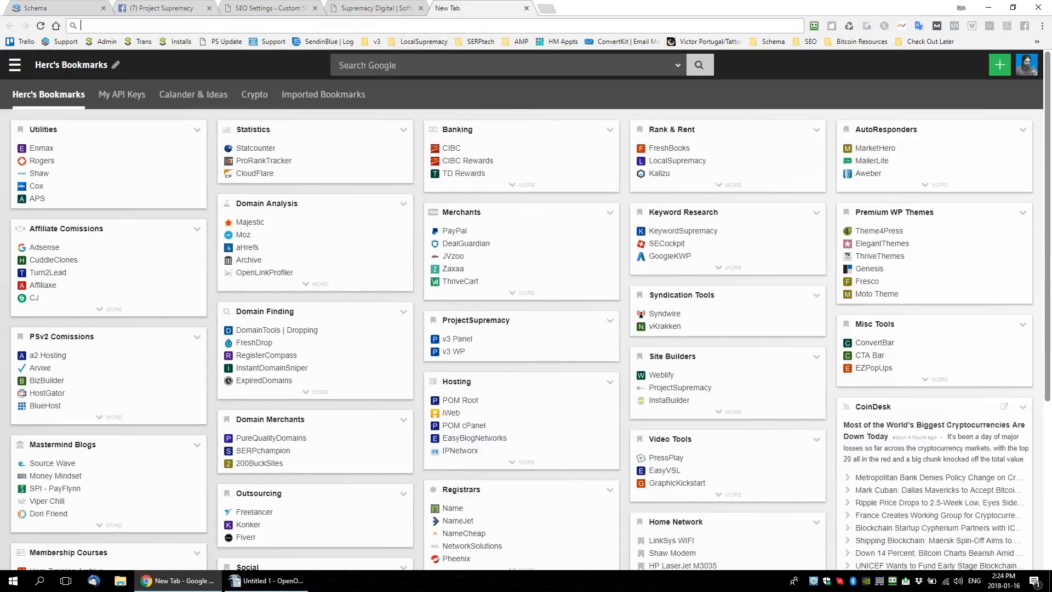
Load google.com in the new tab.
type("google.com")
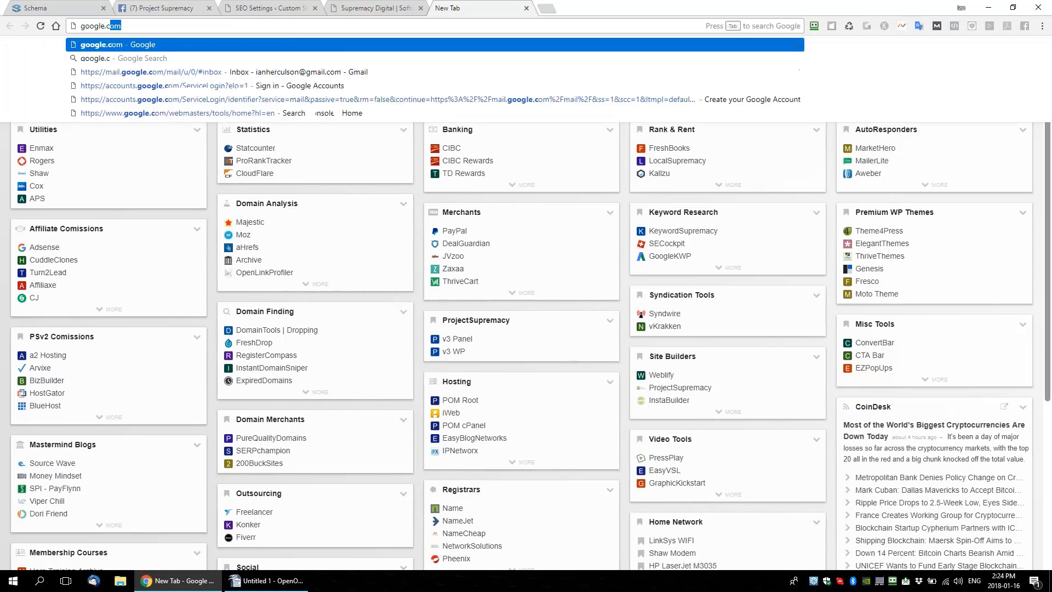
key("Return")
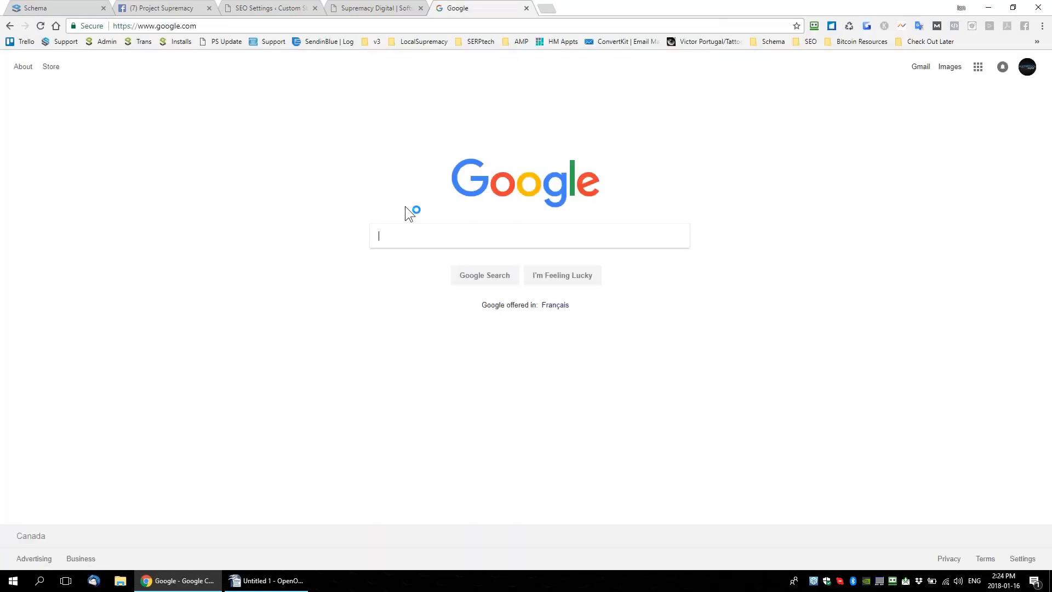
left_click_drag(407, 207, 353, 181)
left_click(653, 174)
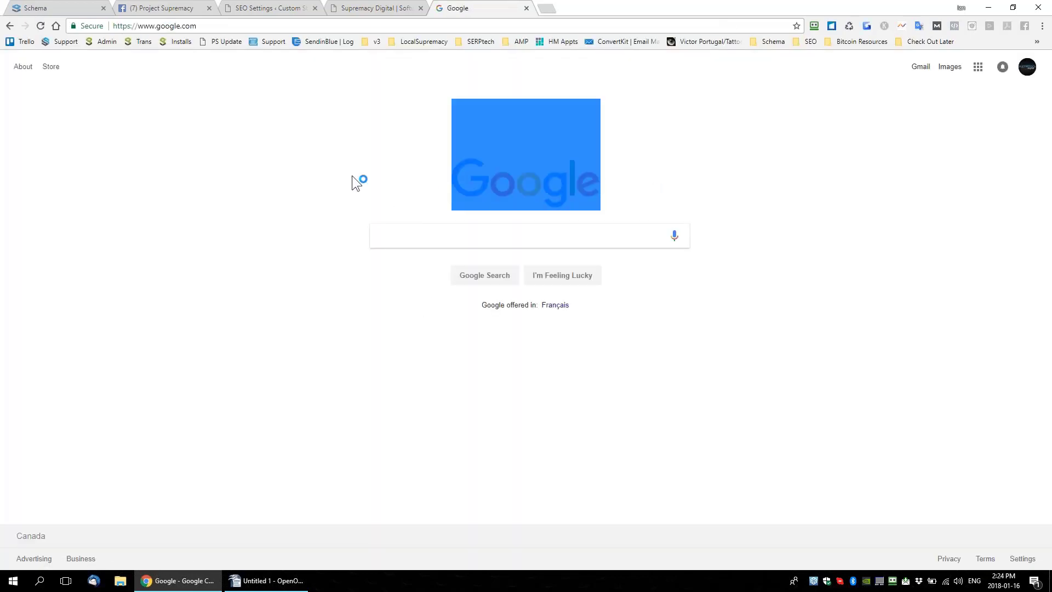
left_click(347, 176)
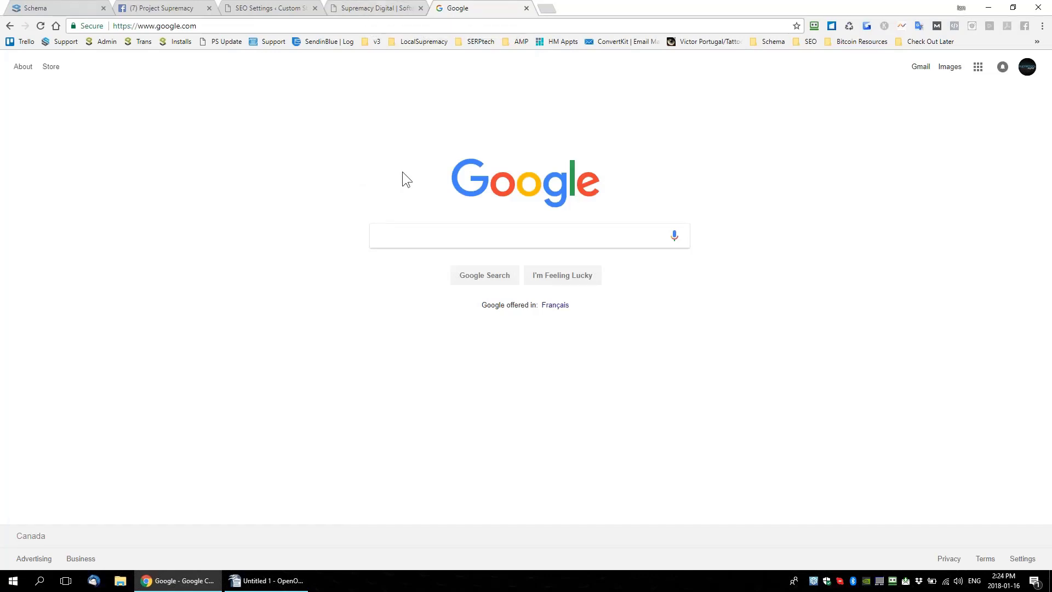
Cycle through the Supremacy Digital and SEO Settings tabs, ending on the Schema Editor.
left_click(359, 8)
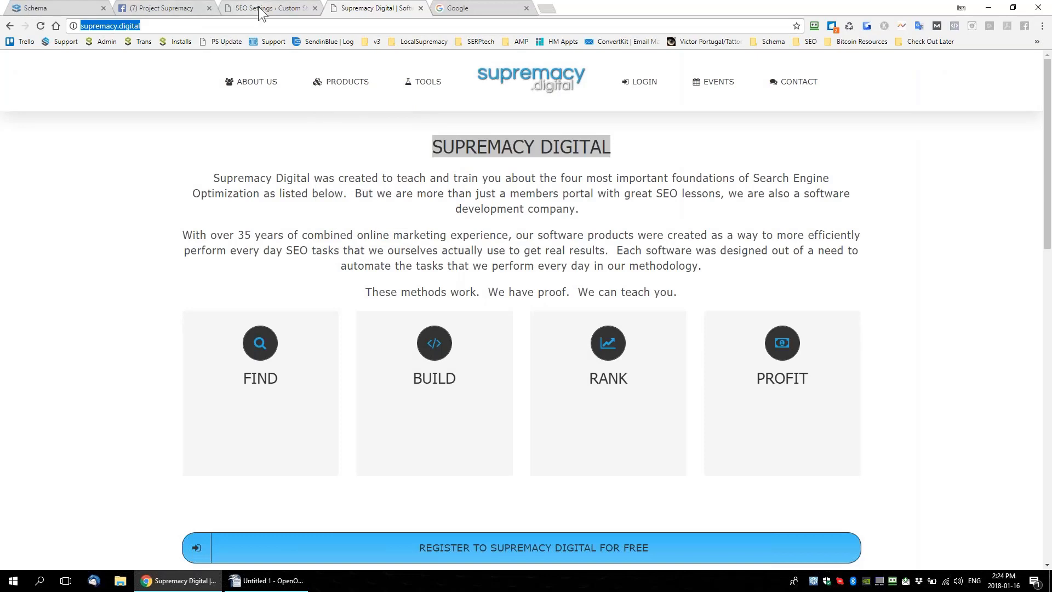
left_click(253, 8)
left_click(78, 6)
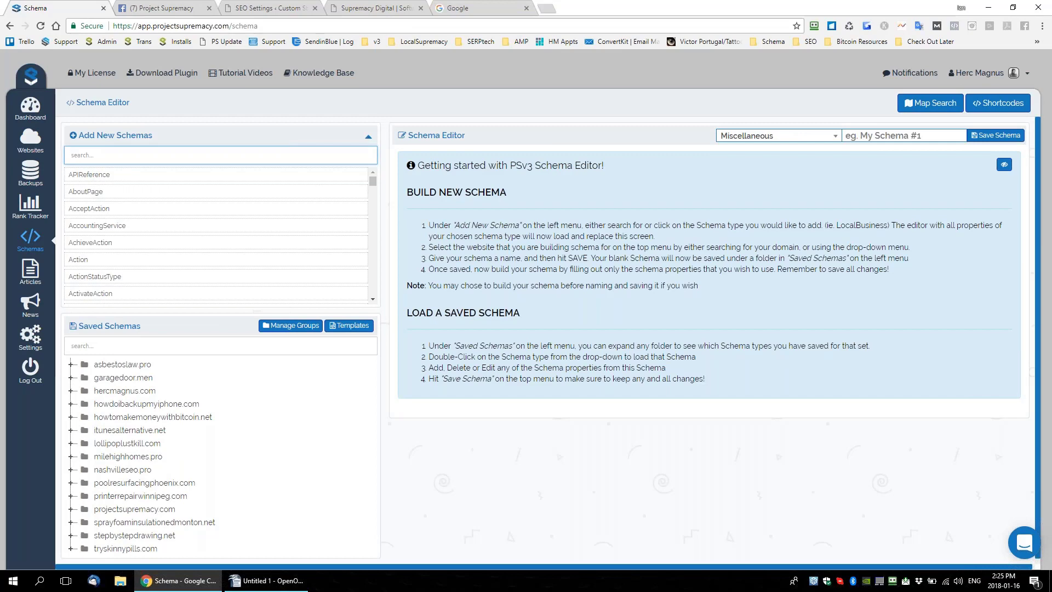
left_click(285, 8)
left_click(376, 8)
left_click(271, 10)
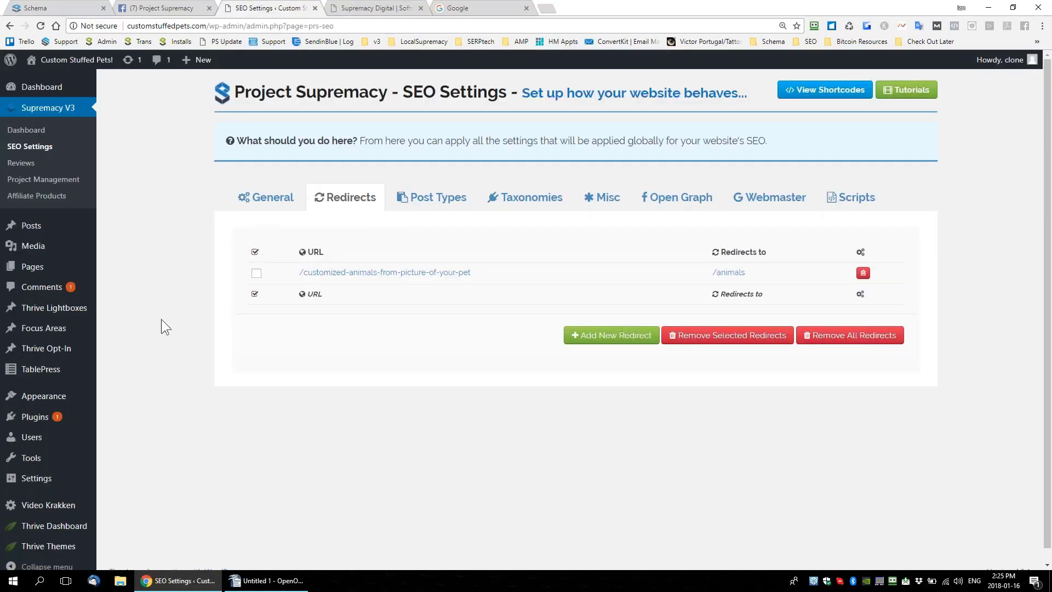
left_click(384, 8)
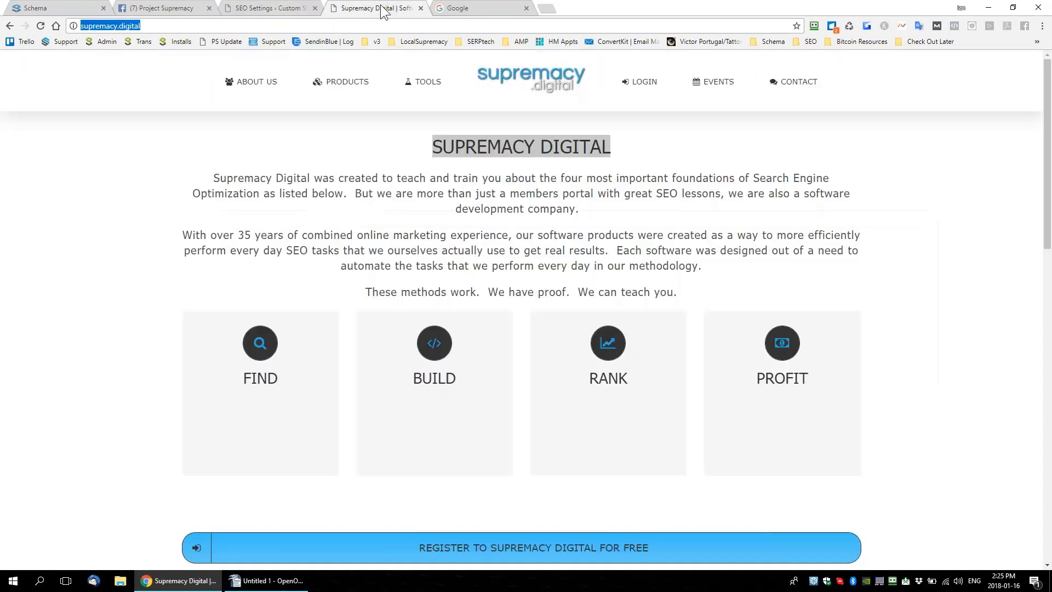
left_click(85, 11)
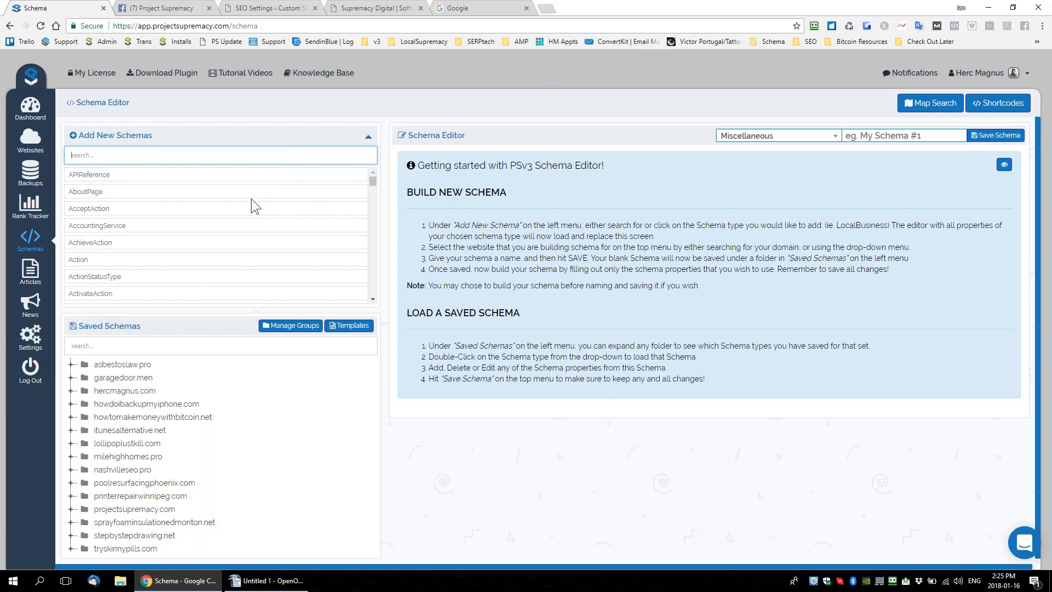
Search 'professional' and load a new ProfessionalService schema.
type("professional")
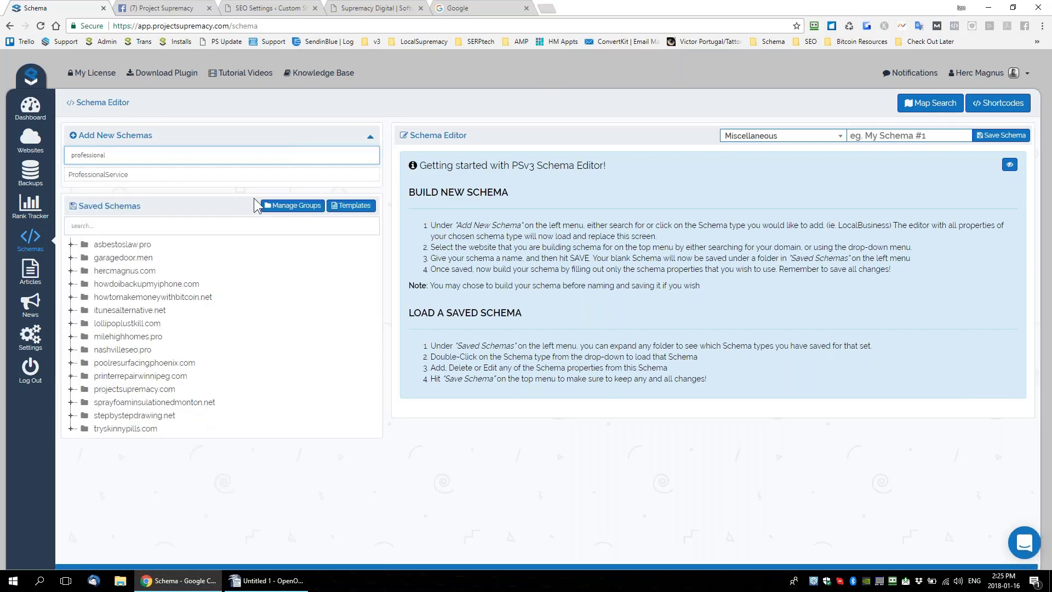
left_click(117, 178)
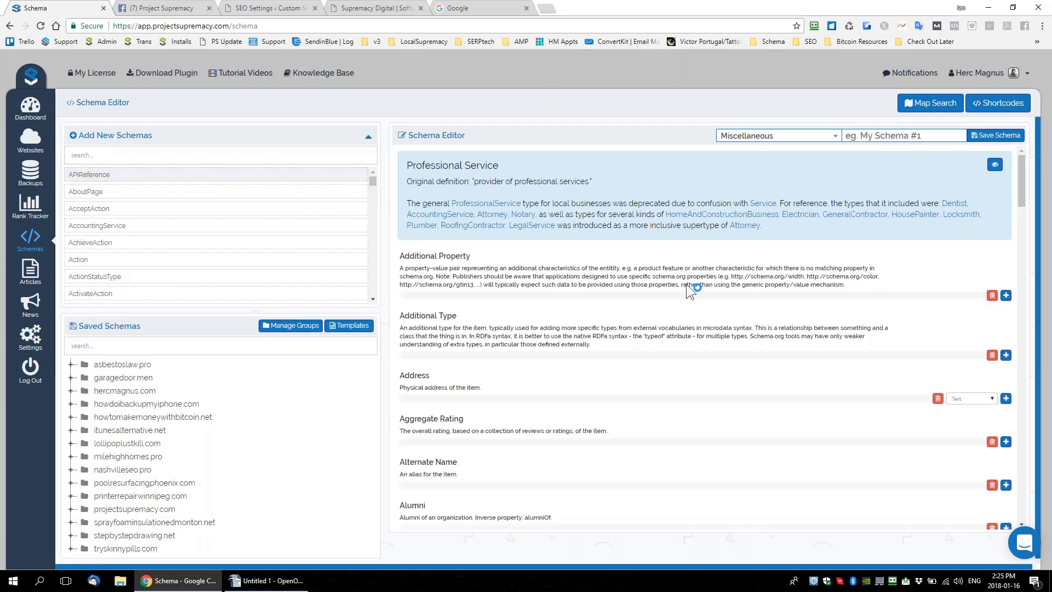
left_click_drag(424, 182, 583, 189)
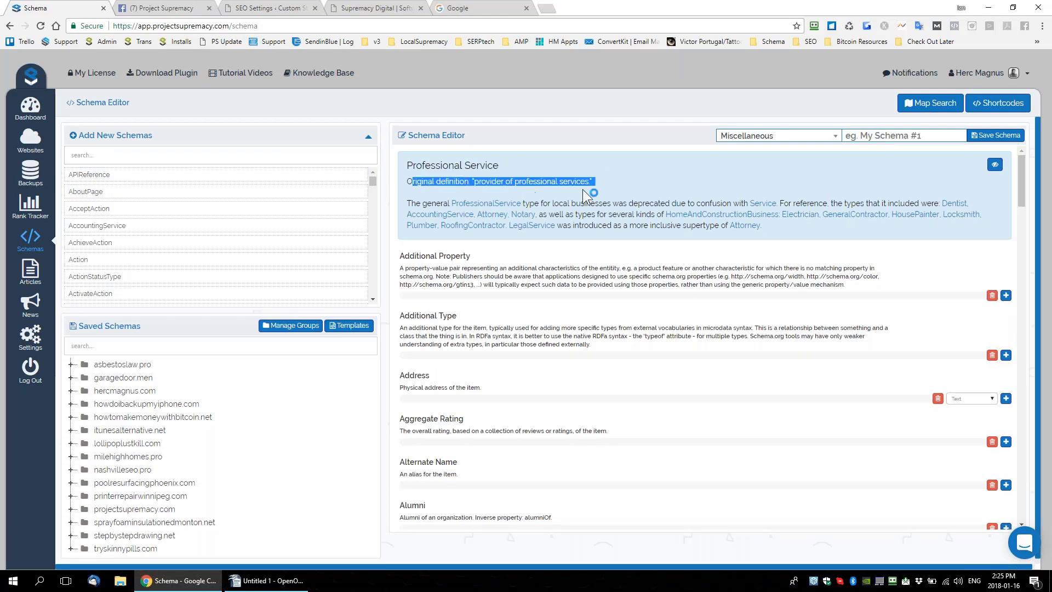
left_click(610, 186)
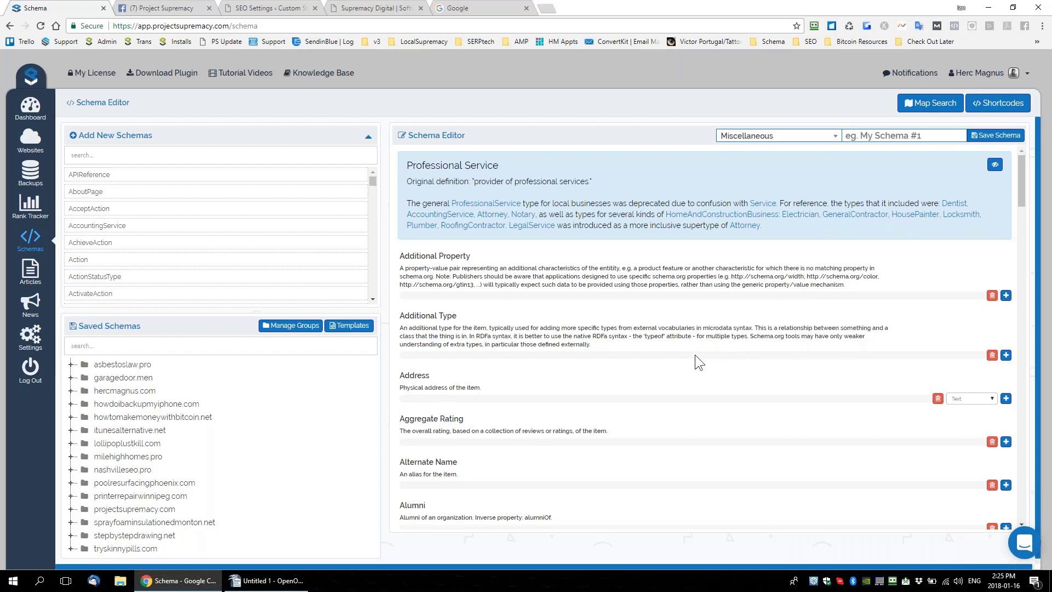
Add a Description value reading 'We are A Pool Builder!!!'.
scroll(695, 354, "down", 6)
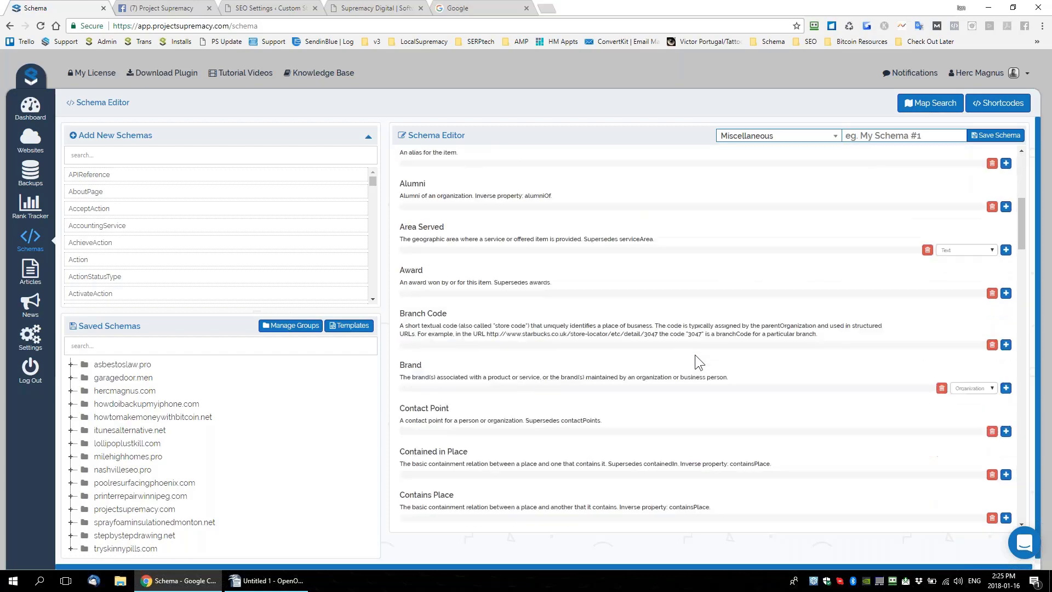
scroll(695, 355, "down", 4)
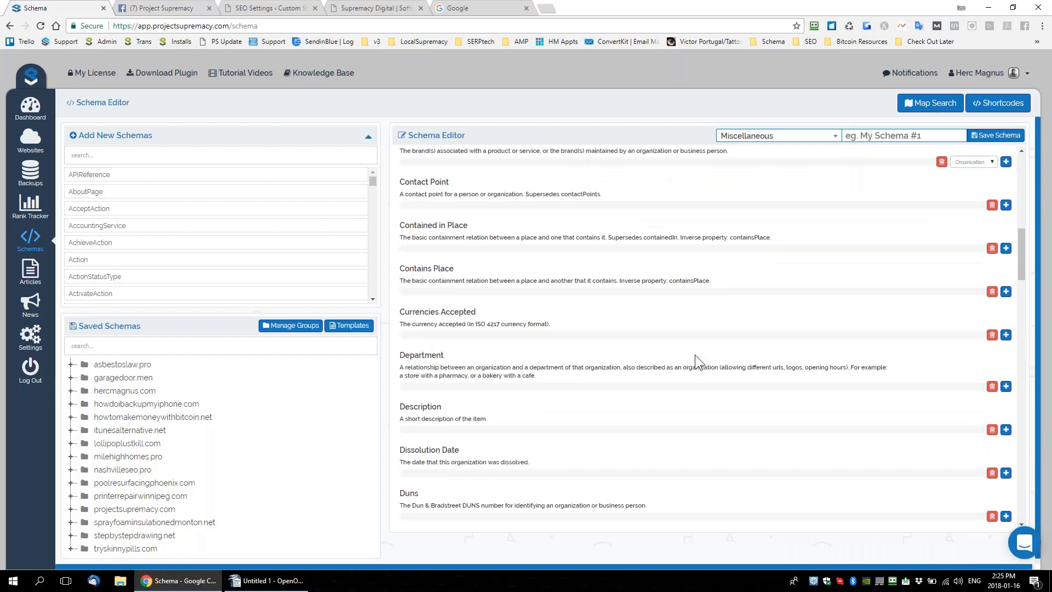
scroll(695, 354, "down", 2)
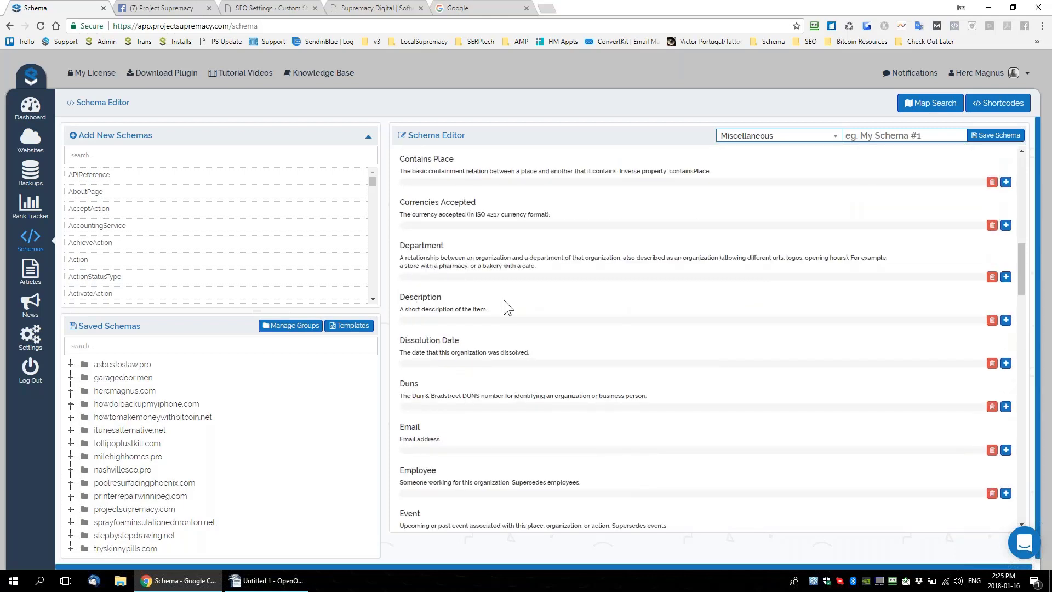
left_click(1006, 321)
type("are A Poo")
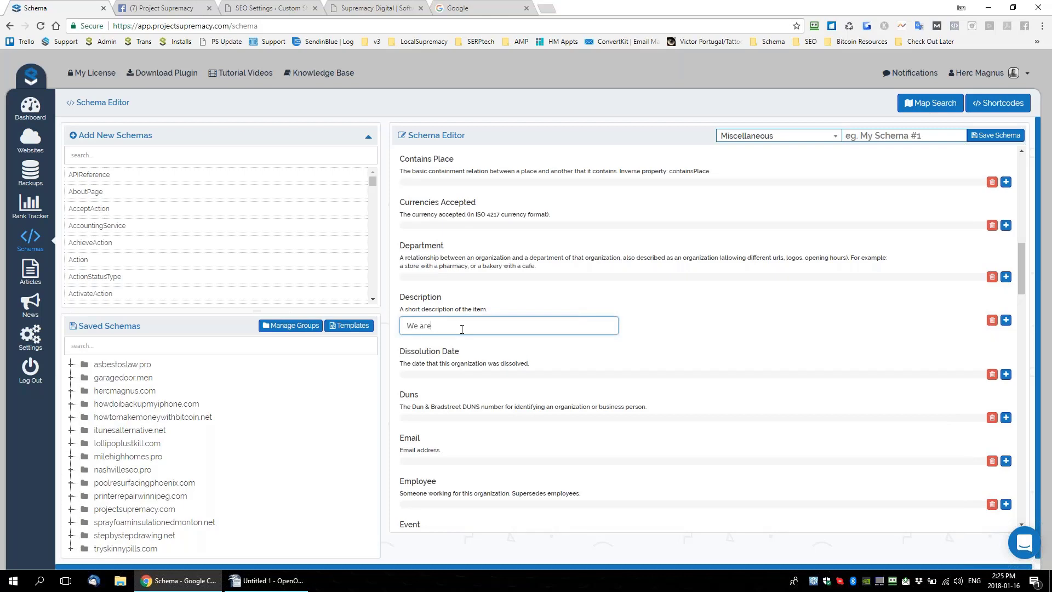
type("l Buuil")
key("BackSpace")
type("ilder!!!")
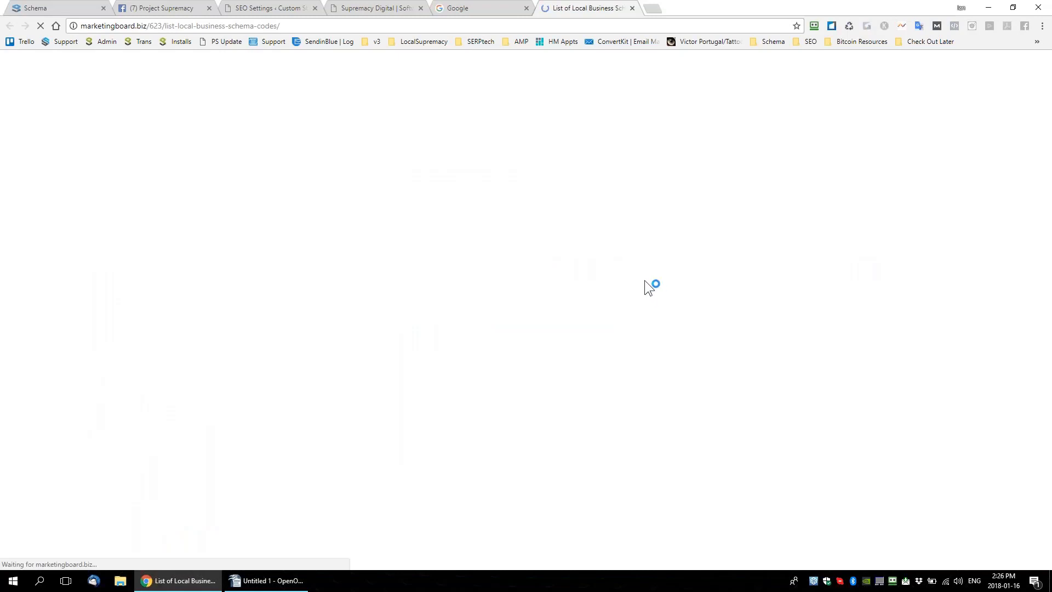
scroll(736, 270, "down", 7)
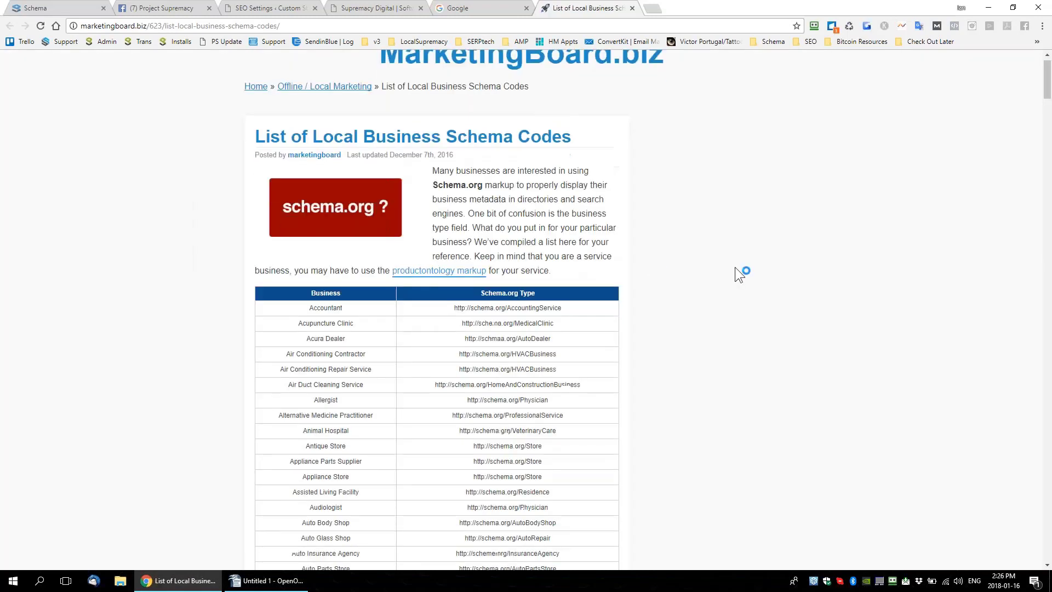
scroll(437, 309, "down", 6)
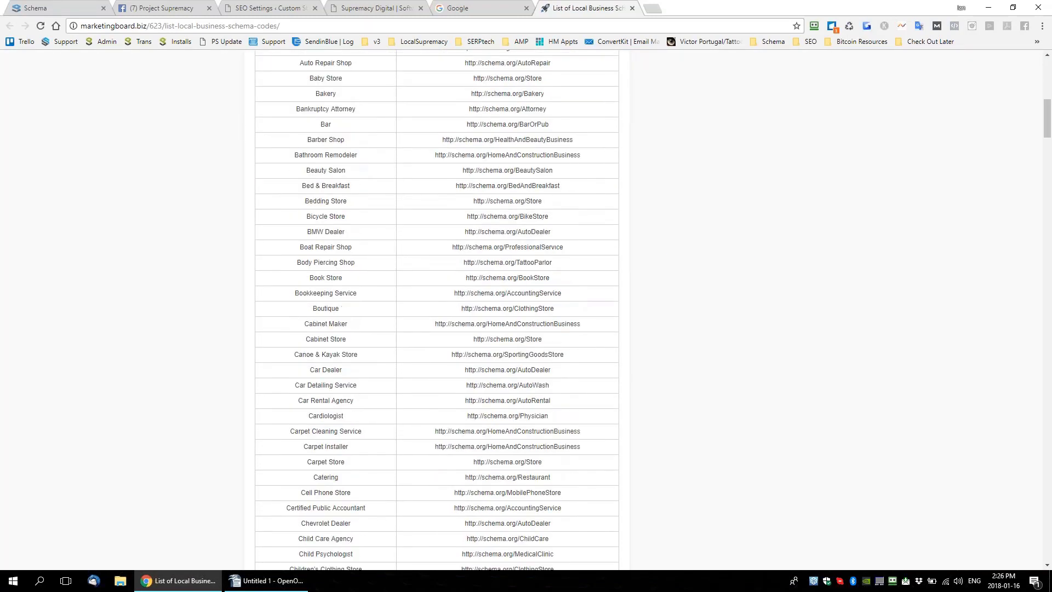
scroll(436, 309, "down", 7)
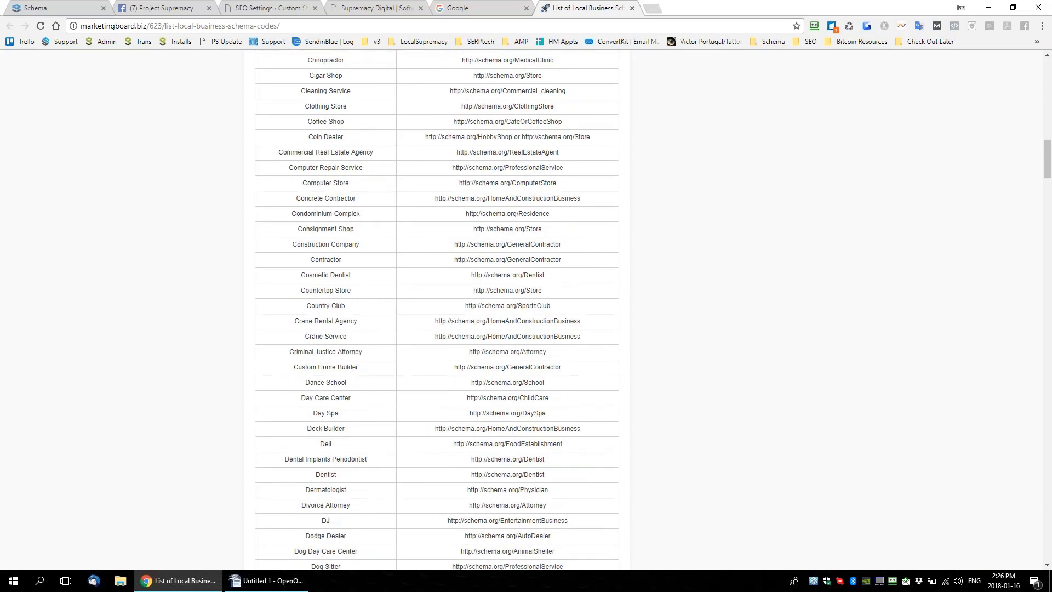
key("ctrl+f")
type("pool")
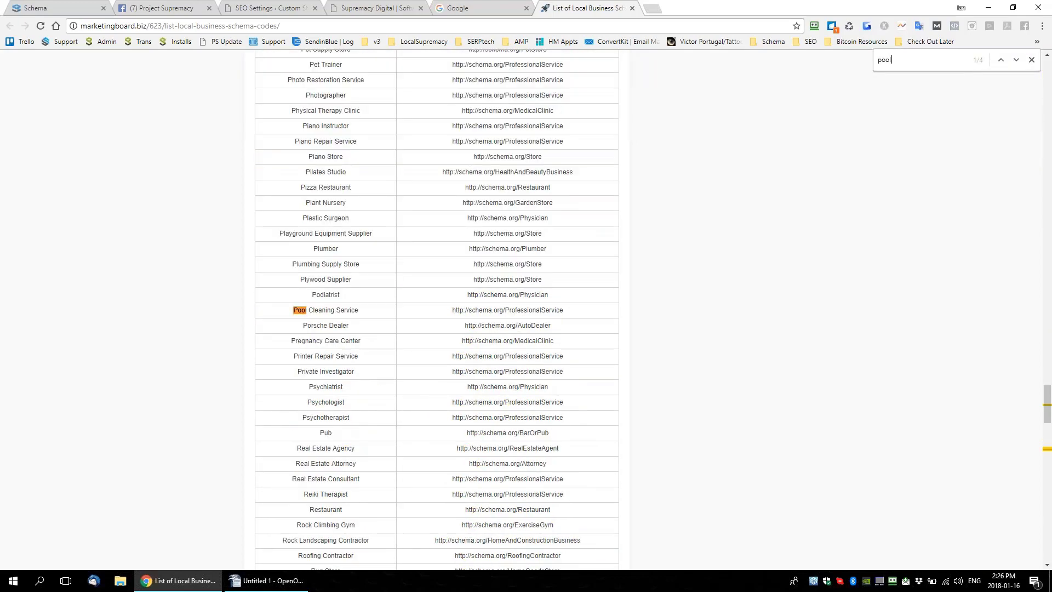
scroll(739, 266, "down", 1)
left_click_drag(360, 255, 308, 255)
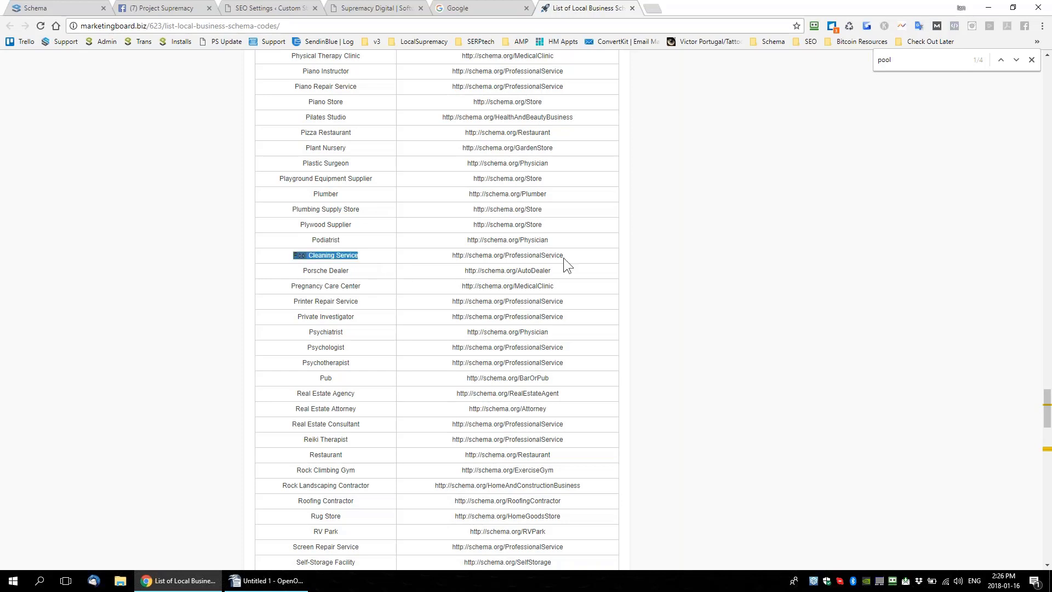
left_click_drag(563, 258, 425, 258)
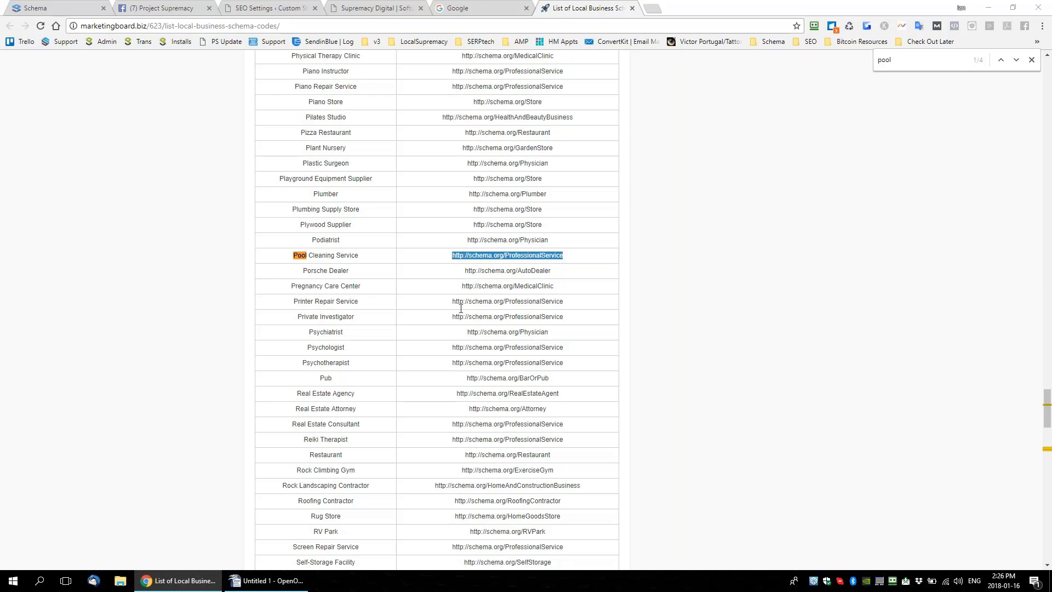
left_click(368, 261)
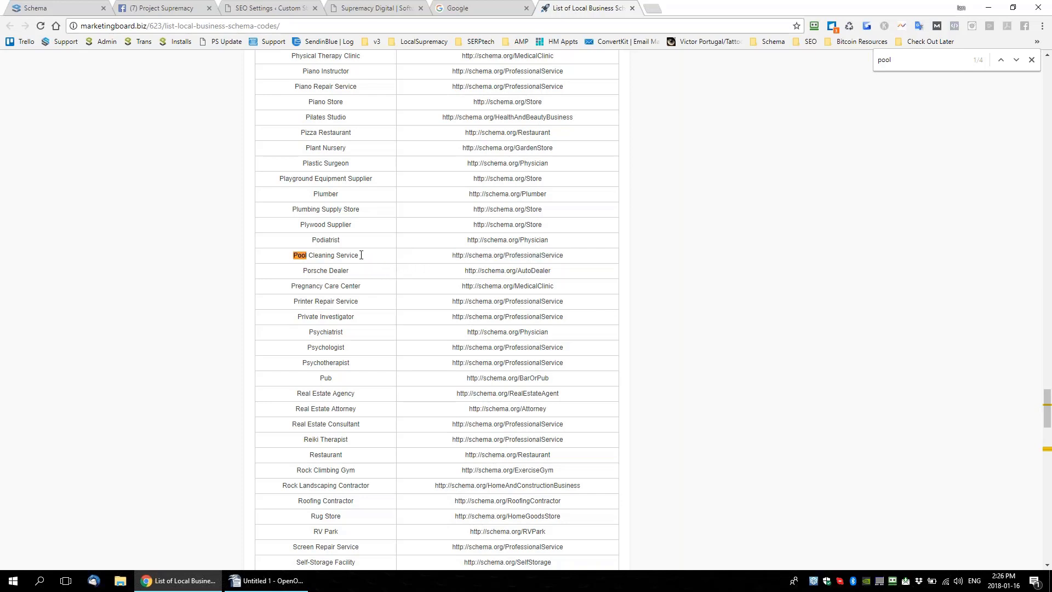
left_click_drag(351, 256, 287, 255)
left_click_drag(451, 256, 578, 254)
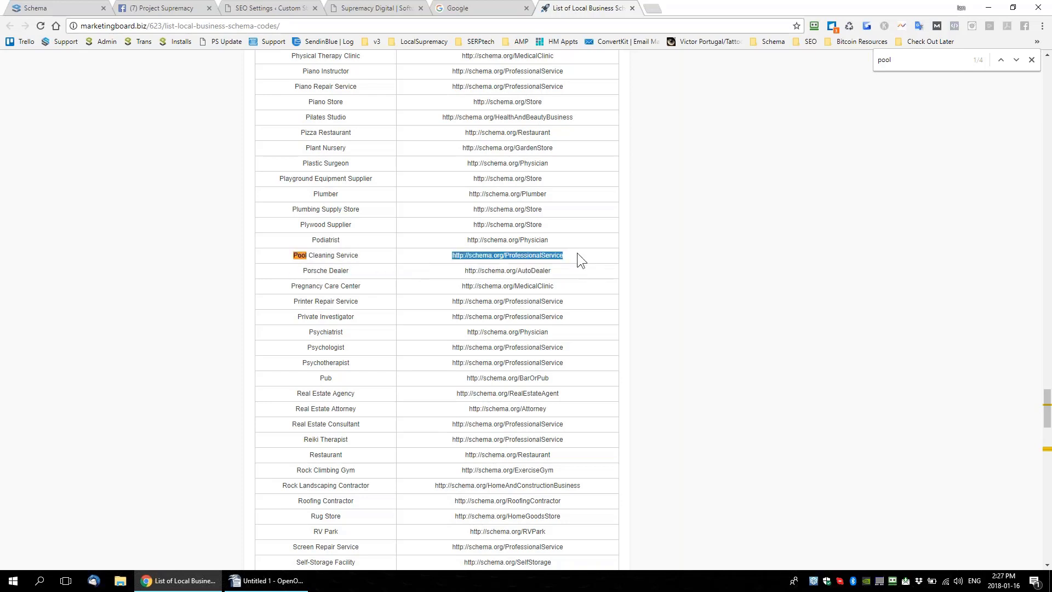
left_click_drag(364, 241, 302, 239)
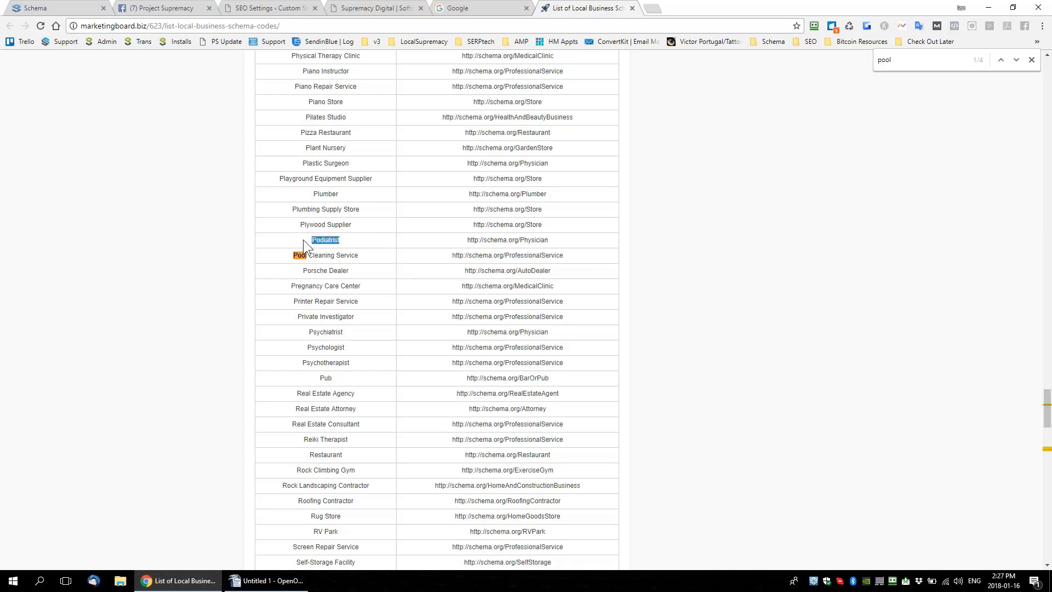
left_click_drag(451, 241, 550, 241)
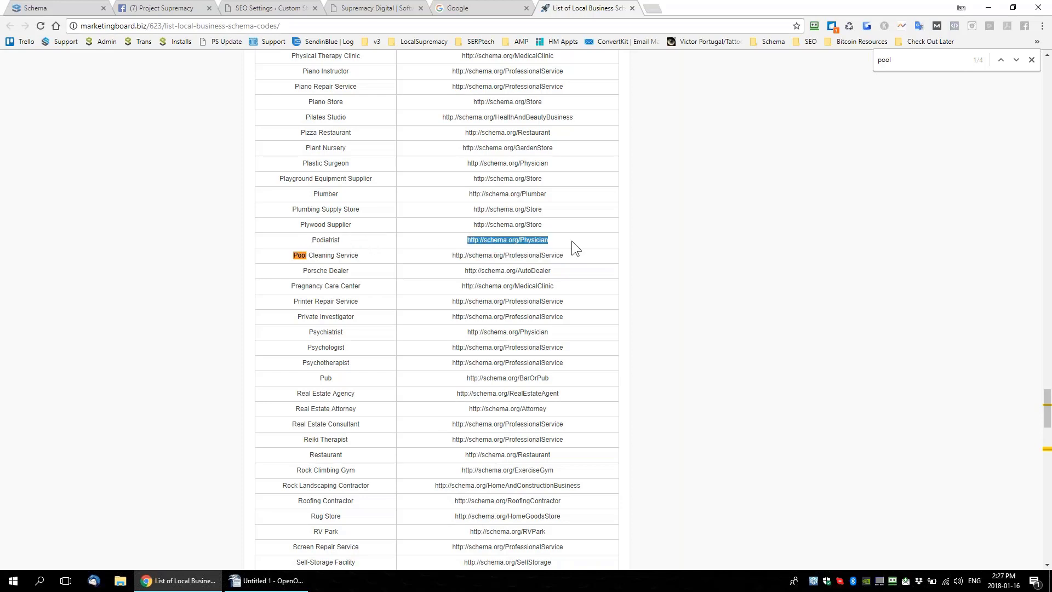
left_click_drag(368, 226, 300, 225)
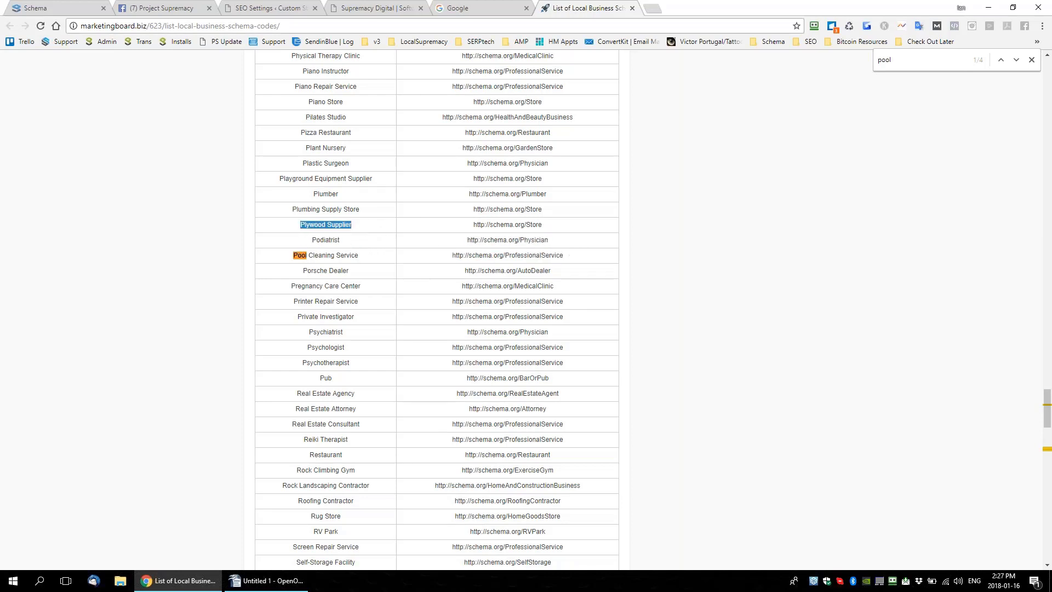
left_click_drag(467, 225, 568, 231)
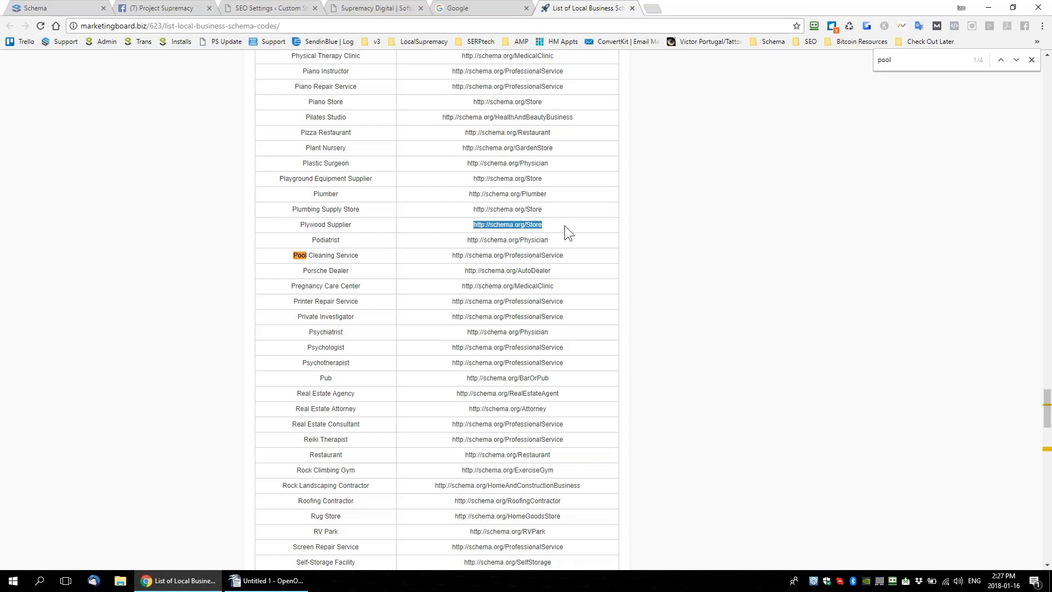
scroll(569, 236, "up", 12)
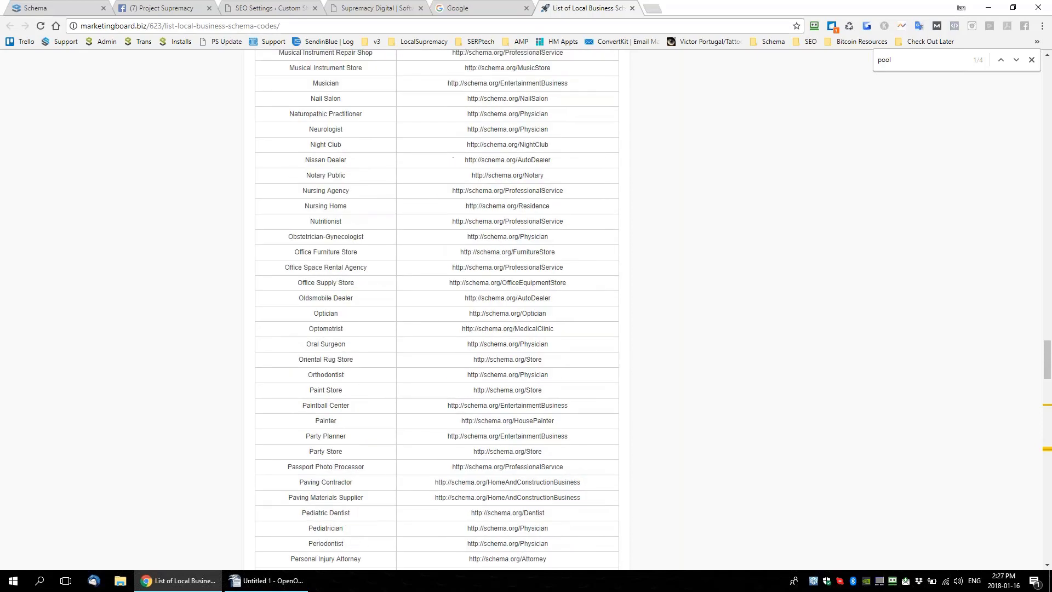
scroll(505, 272, "up", 20)
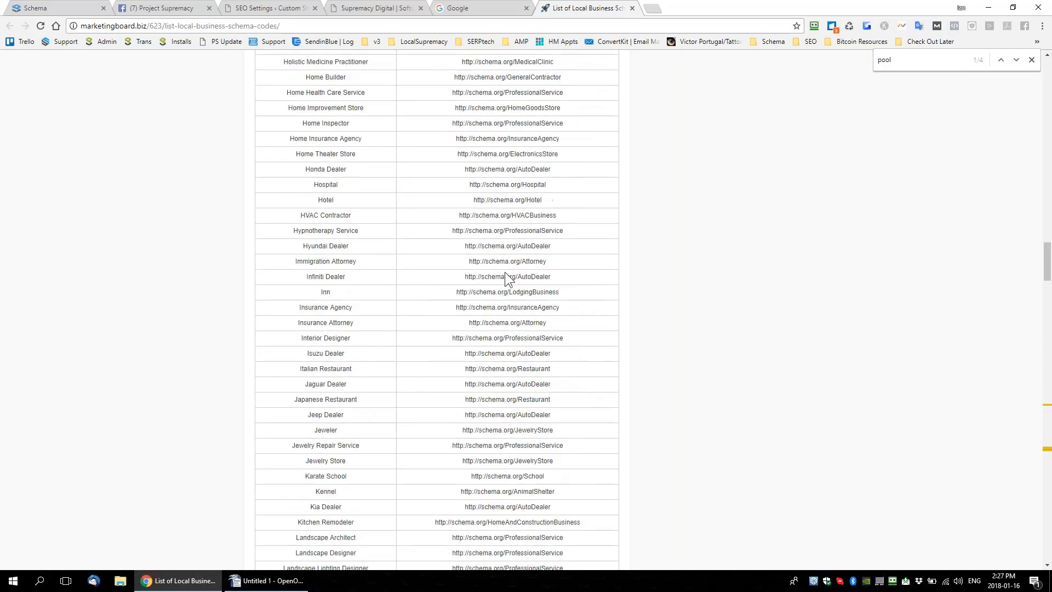
scroll(504, 272, "up", 20)
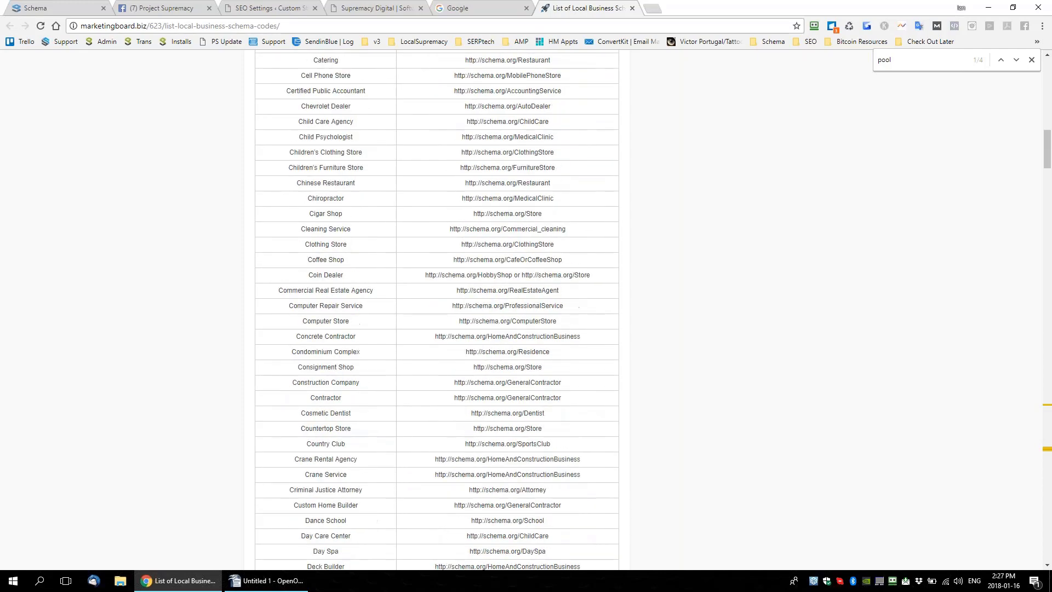
scroll(504, 272, "up", 12)
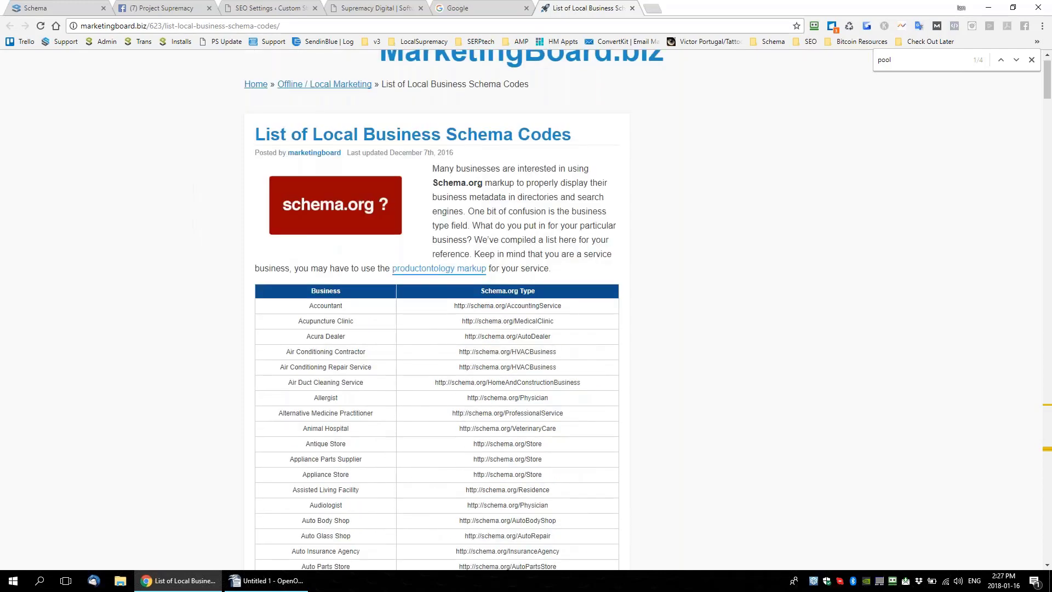
scroll(868, 145, "down", 8)
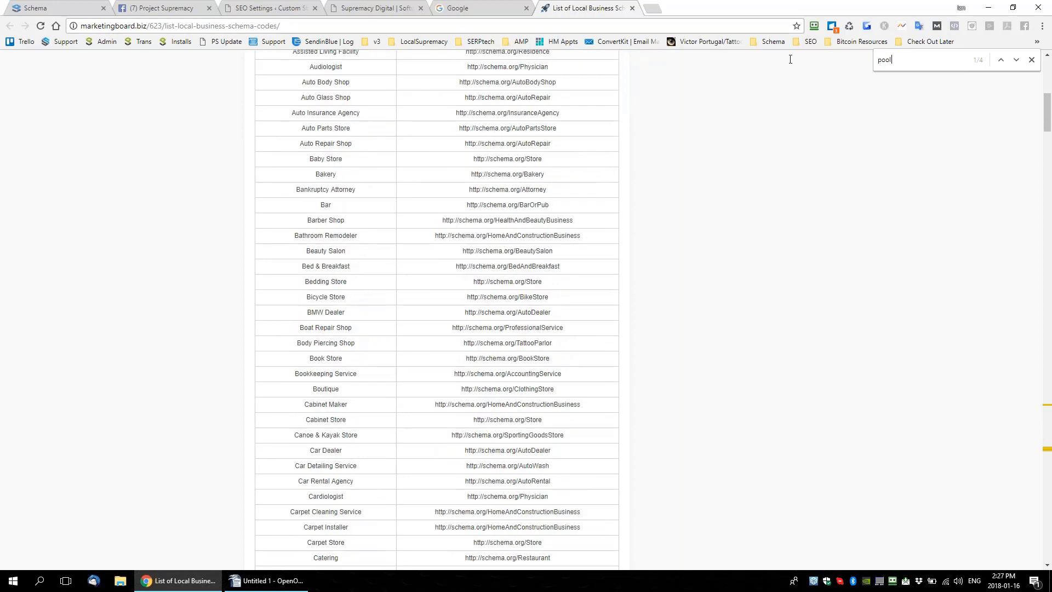
Search the page for 'hair' and highlight Waxing Hair Removal Service and its HealthAndBeautyBusiness type.
key("ctrl+a")
type("hair")
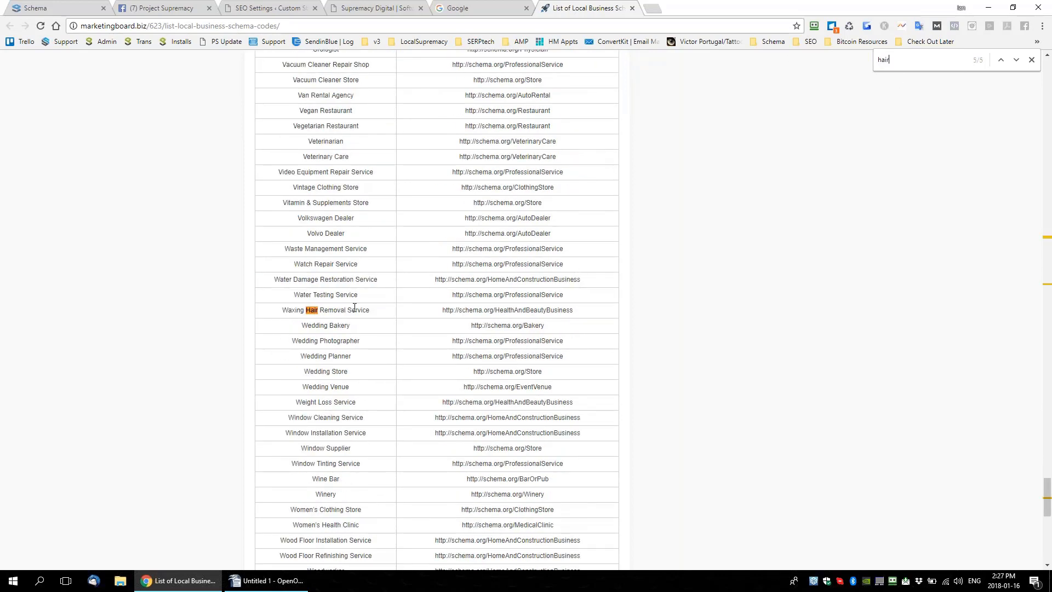
left_click_drag(432, 310, 585, 309)
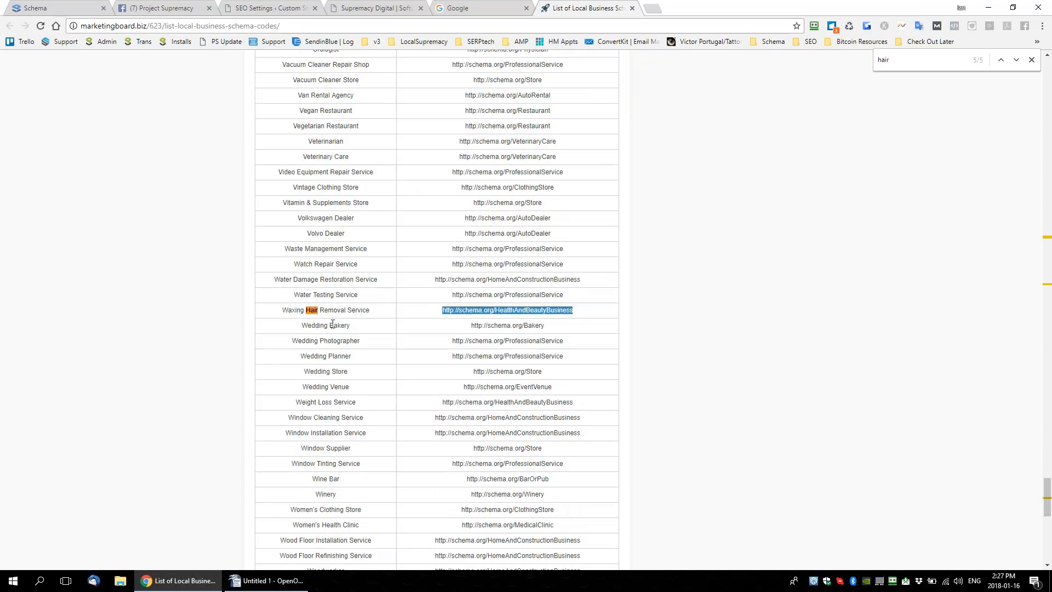
left_click_drag(370, 310, 264, 311)
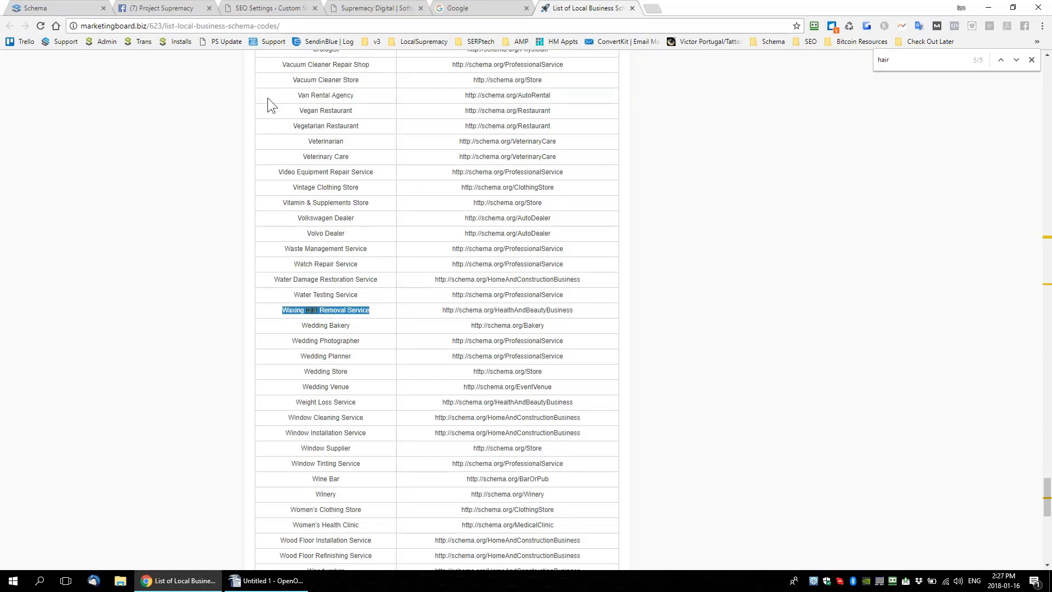
Search the Schema Editor types for 'hair', then highlight HealthAndBeautyBusiness in the codes list.
left_click(61, 8)
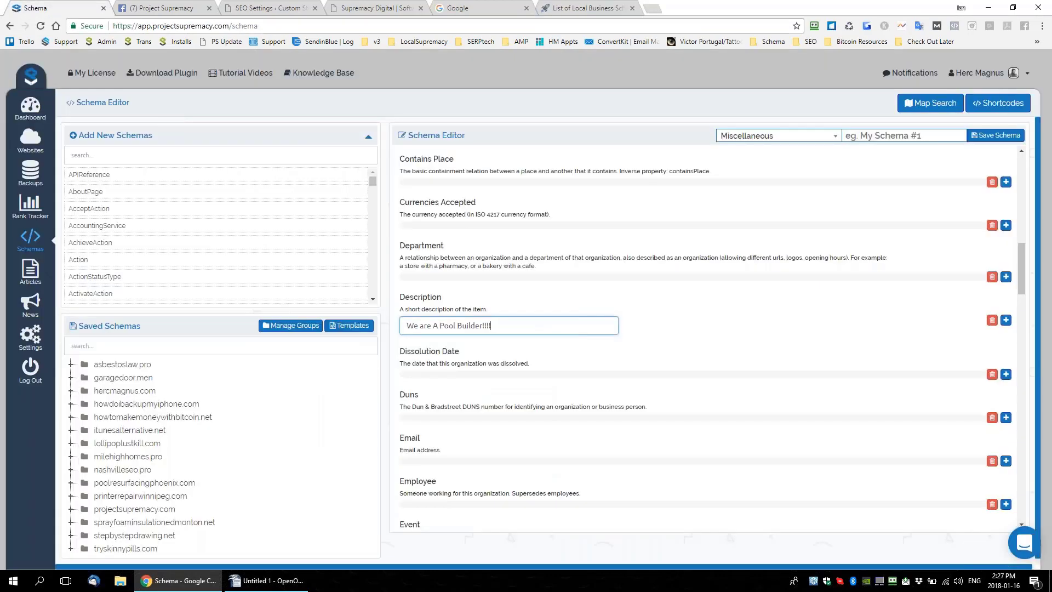
left_click(150, 156)
type("hair")
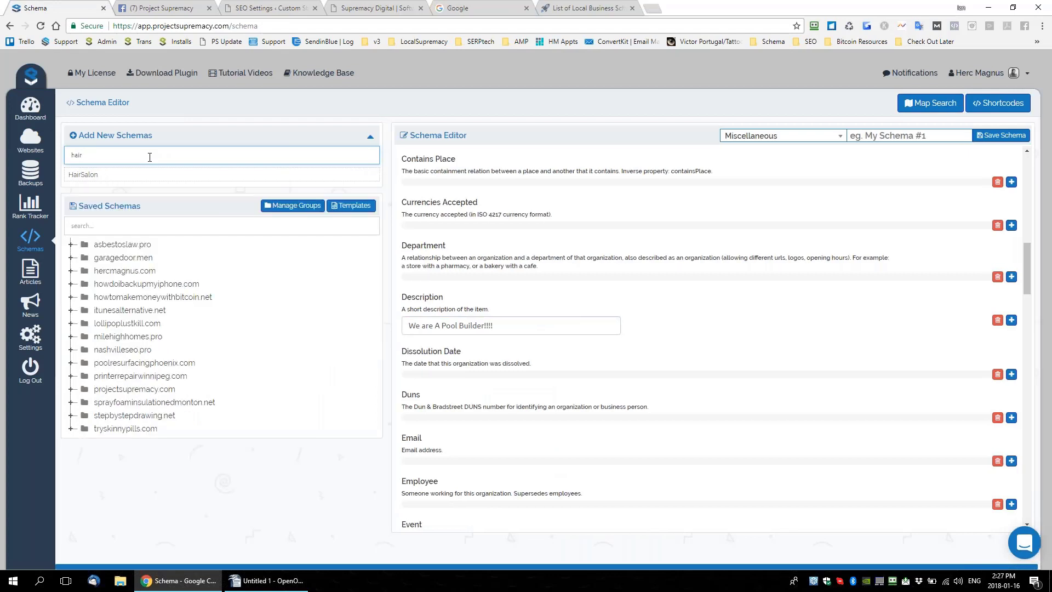
left_click(584, 9)
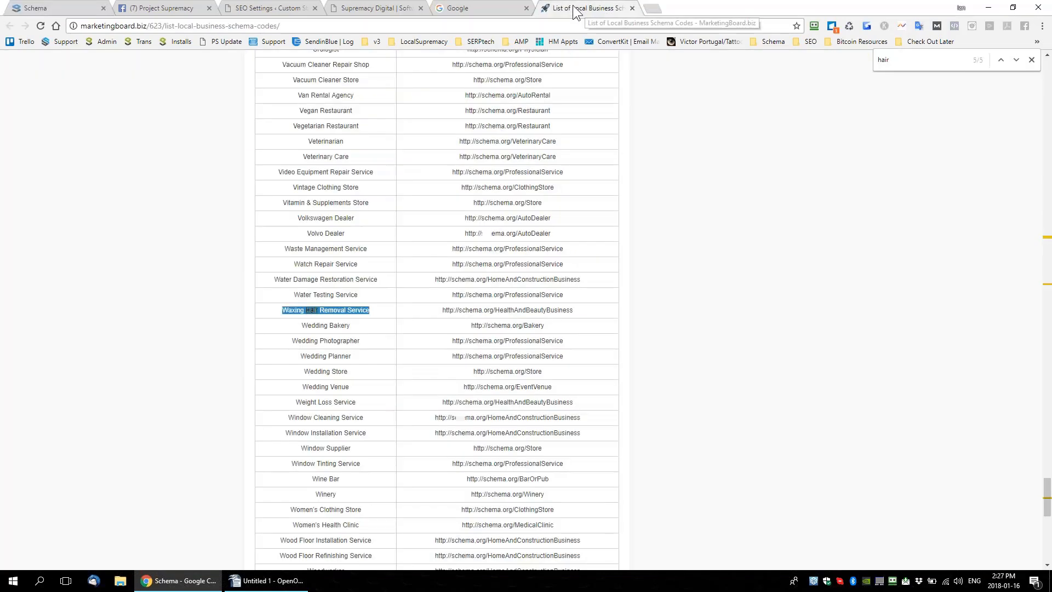
left_click_drag(591, 307, 512, 312)
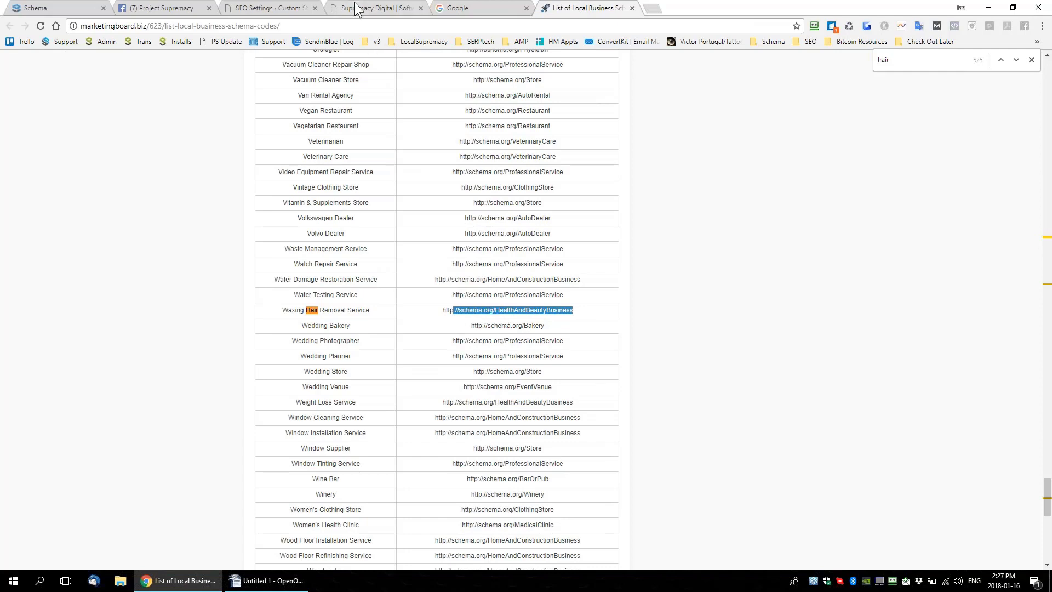
Search the schema types for 'health' and return to the schema codes list.
left_click(30, 9)
type("health")
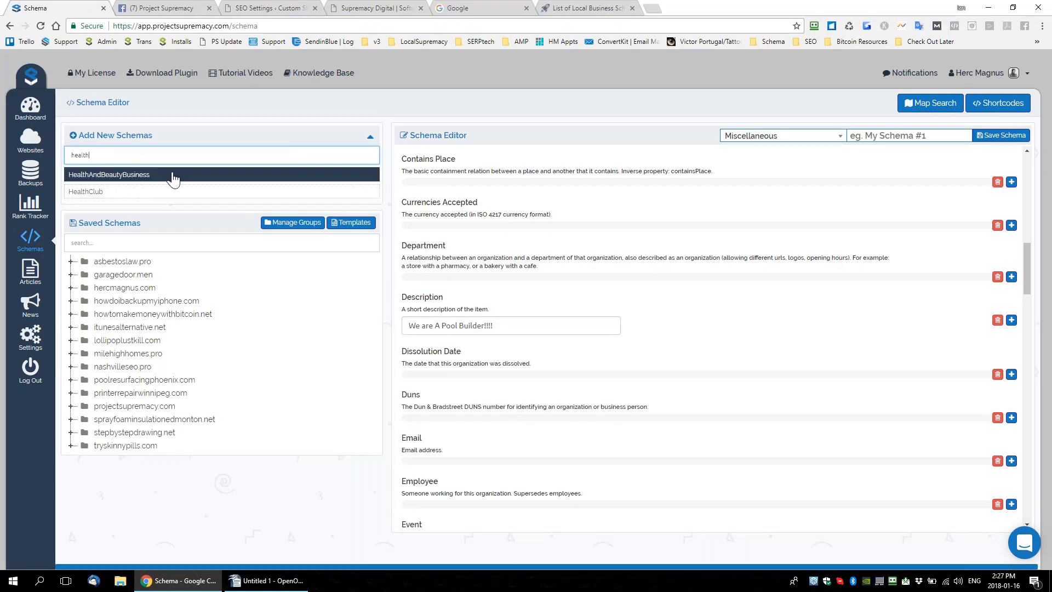
left_click(586, 7)
scroll(566, 228, "down", 1)
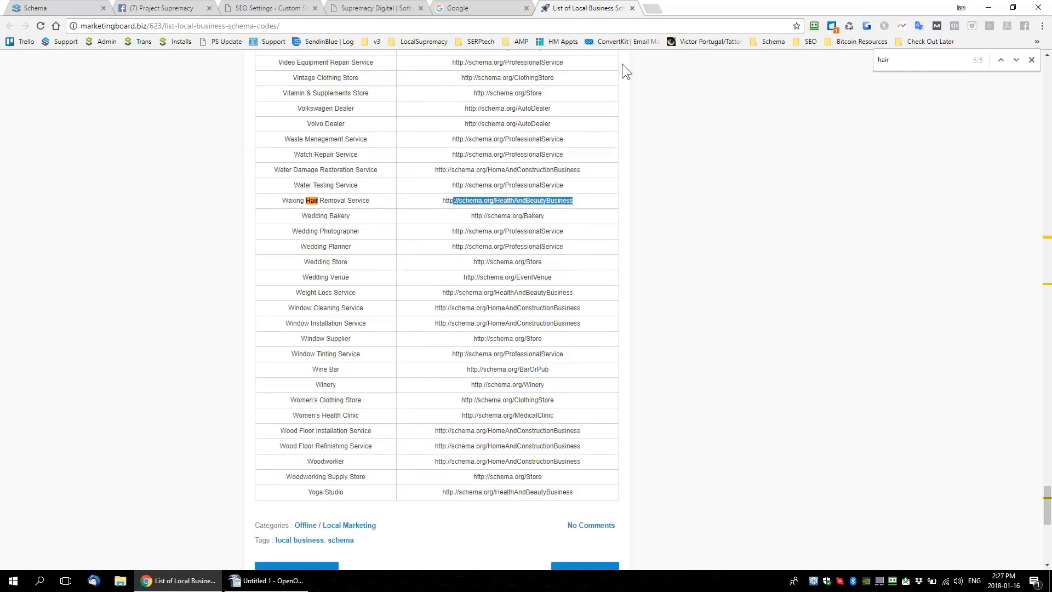
Copy the marketingboard.biz schema codes page address and bring the OpenOffice Writer notes forward.
scroll(420, 209, "down", 2)
scroll(533, 349, "up", 8)
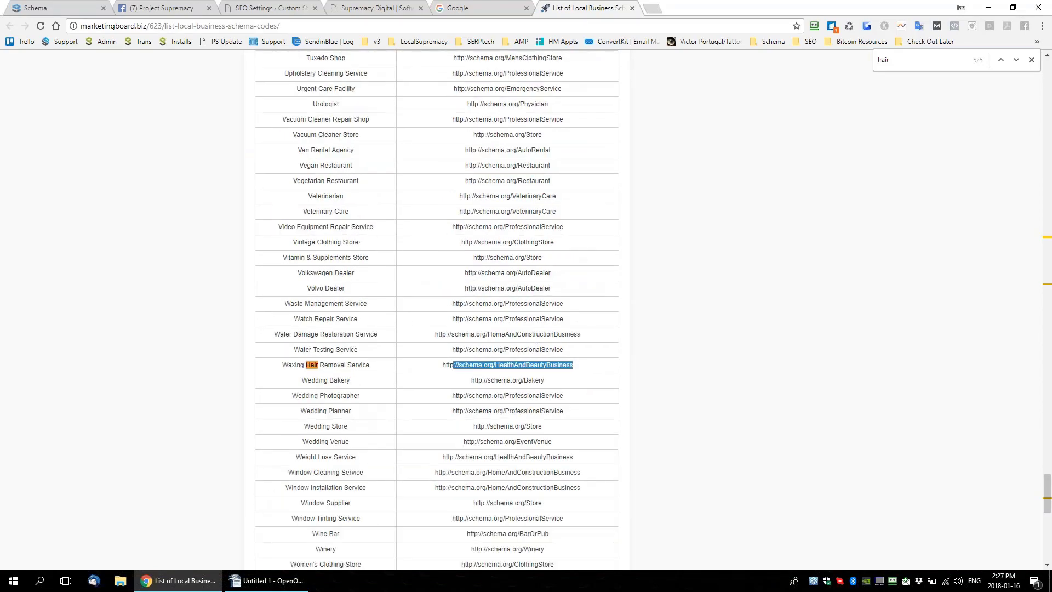
scroll(533, 349, "up", 15)
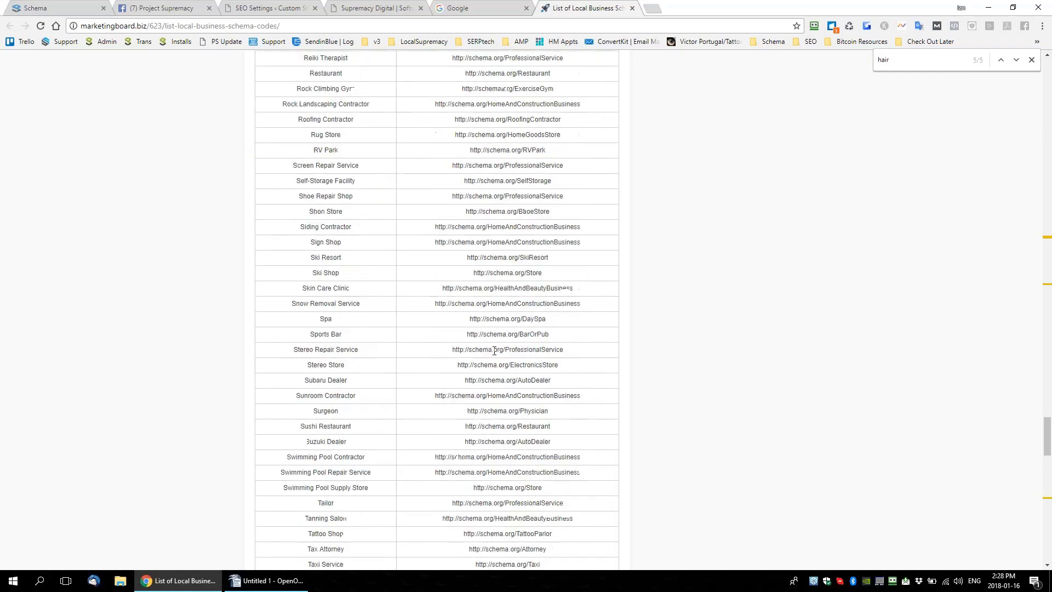
scroll(399, 232, "up", 15)
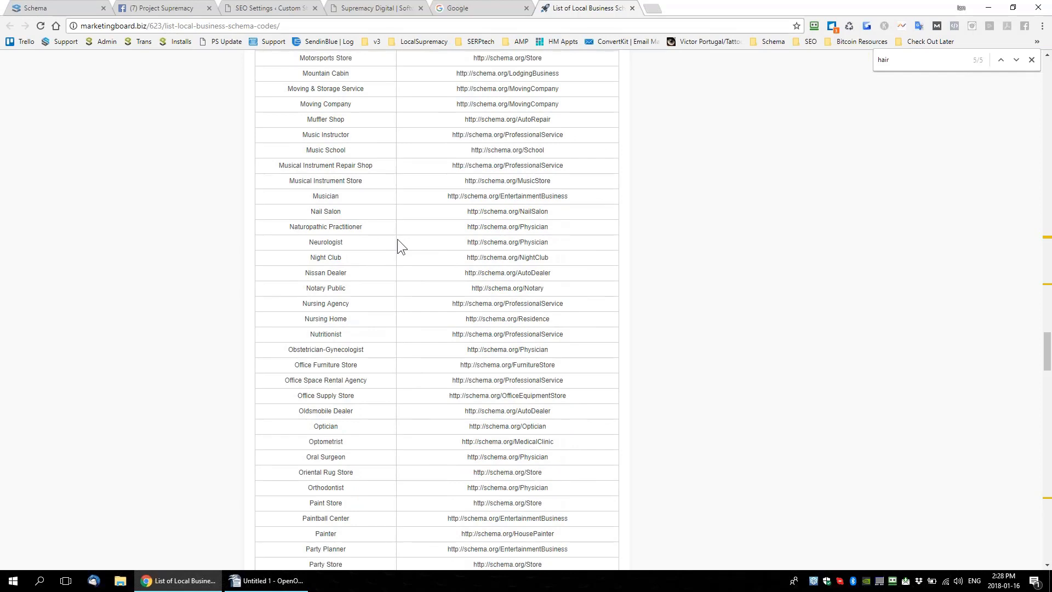
left_click(241, 26)
right_click(242, 25)
left_click(274, 67)
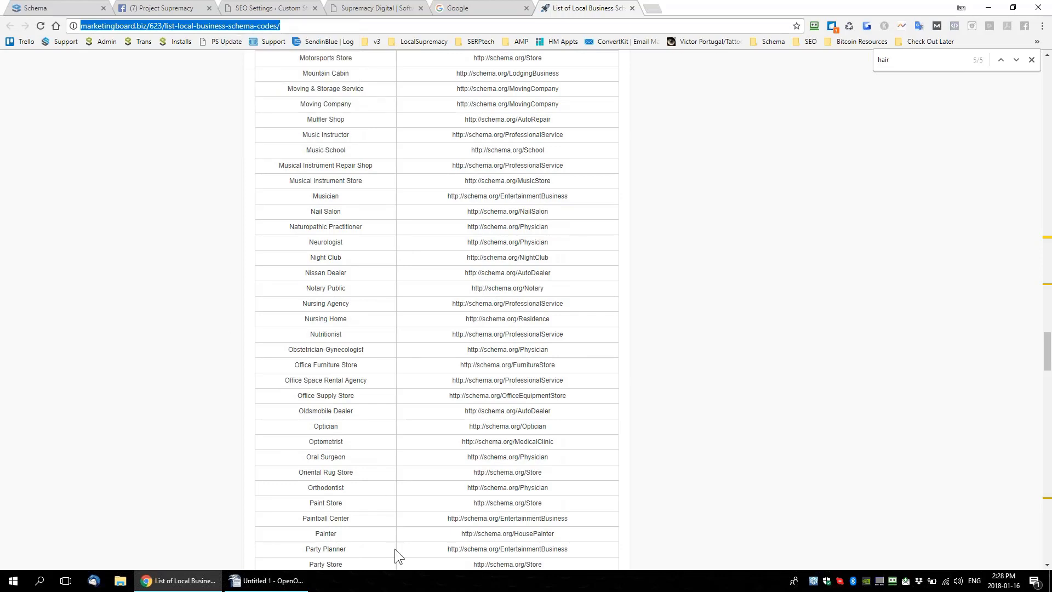
left_click(267, 580)
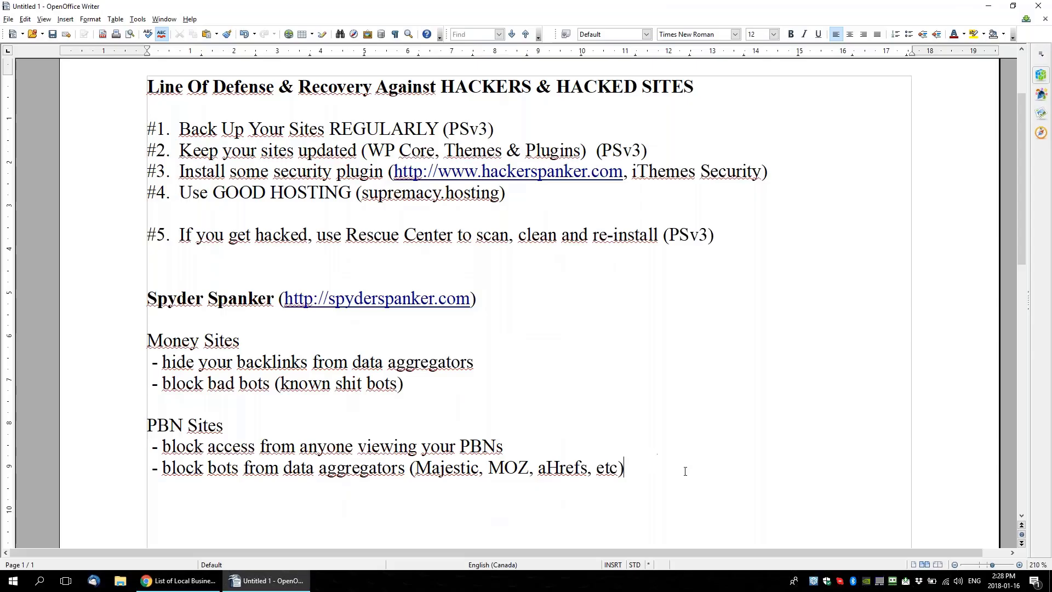
Add a new 'Schema Suggestion Types:' heading line below the existing notes.
key("Return")
key("Return")
type("Schema Sugg")
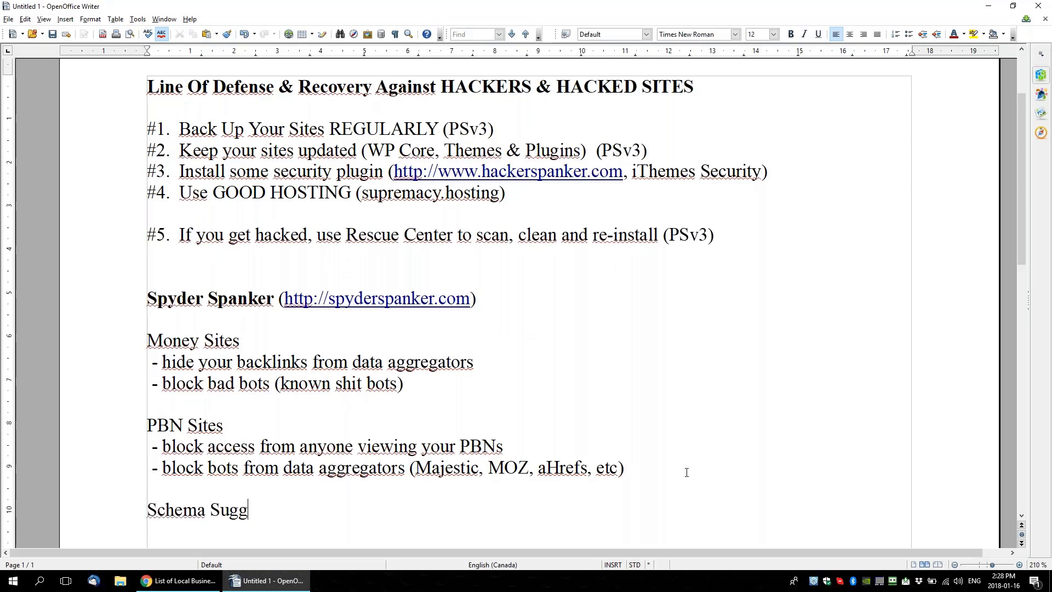
type("estion Types:")
key("Return")
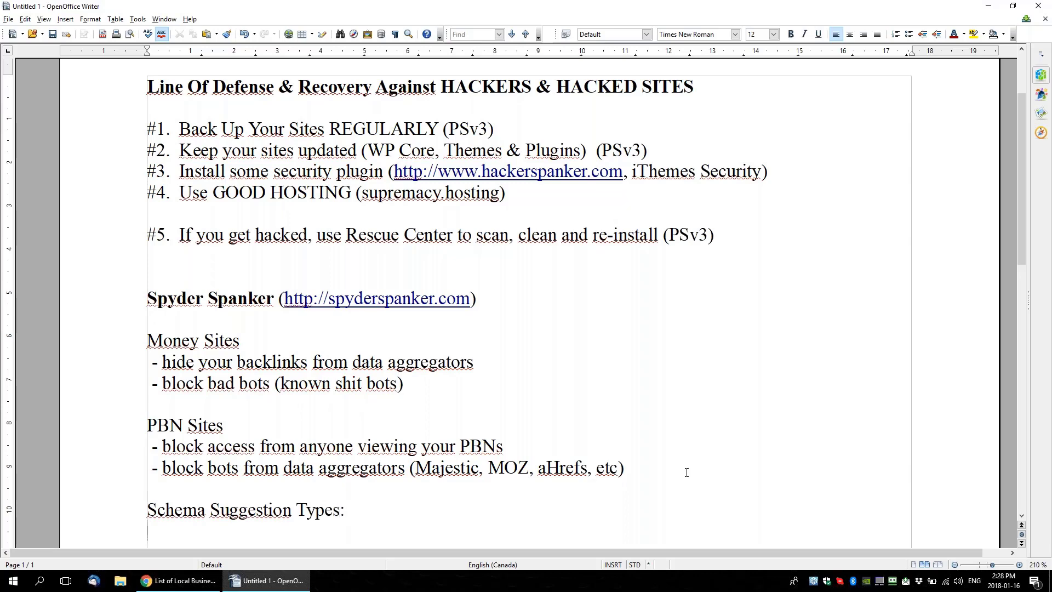
Paste the marketingboard.biz schema codes address beneath the heading as a hyperlink.
key("ctrl+v")
scroll(746, 384, "down", 3)
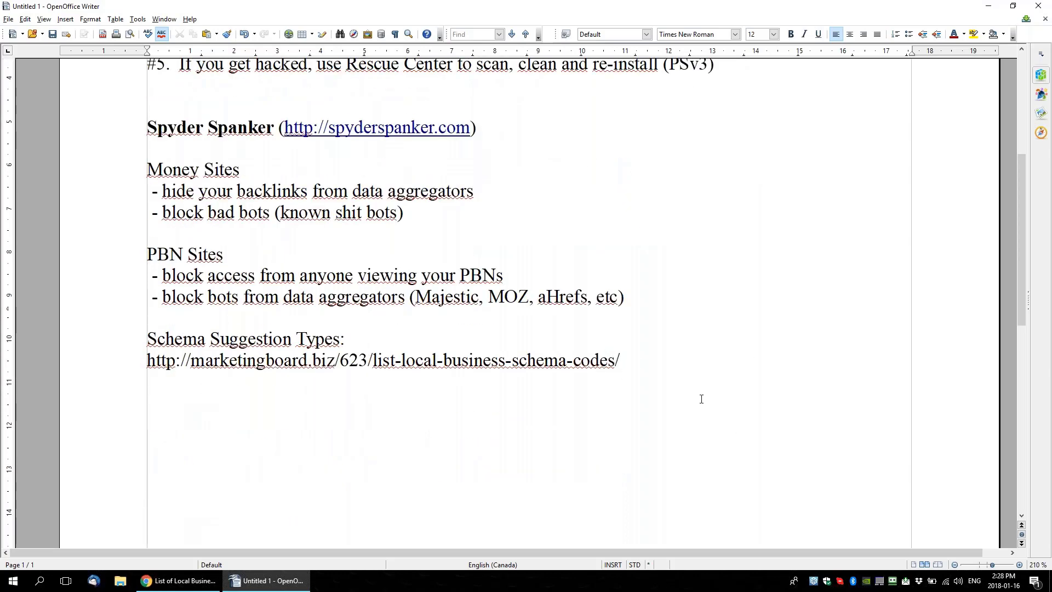
key("Return")
key("BackSpace")
scroll(708, 395, "up", 3)
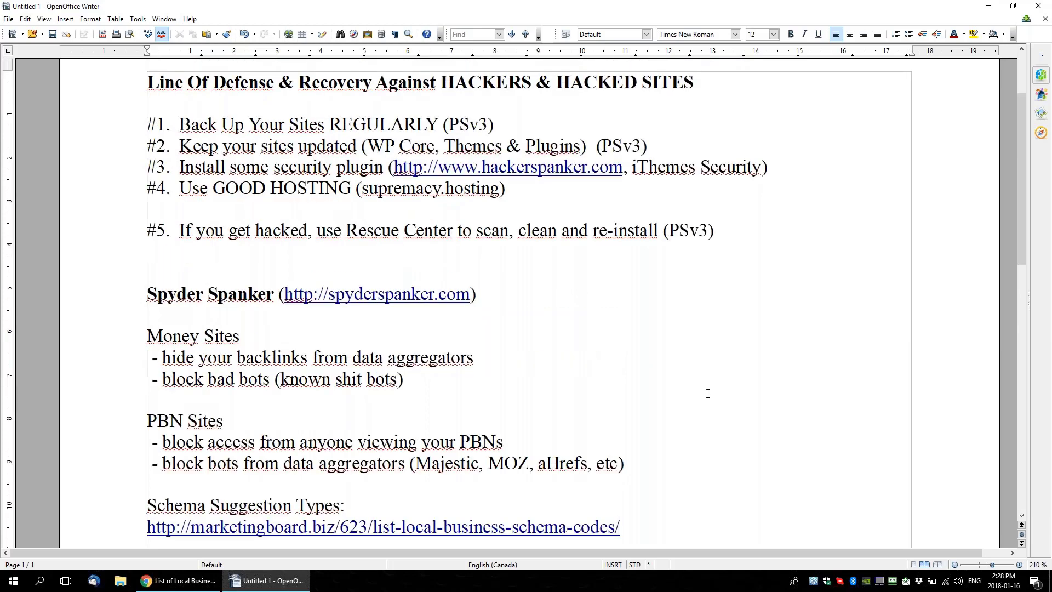
scroll(708, 393, "up", 2)
scroll(550, 380, "down", 3)
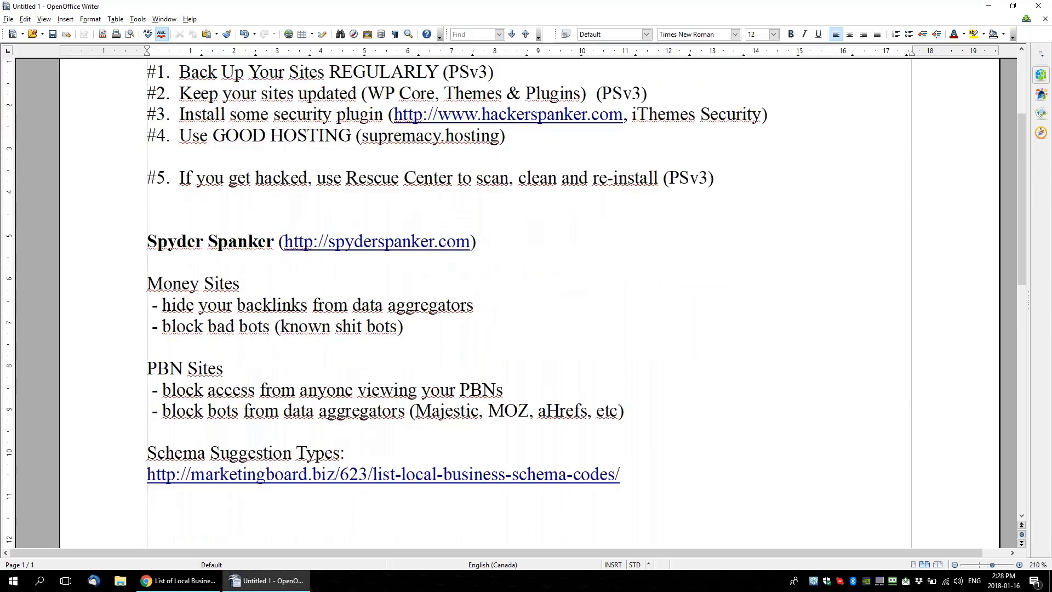
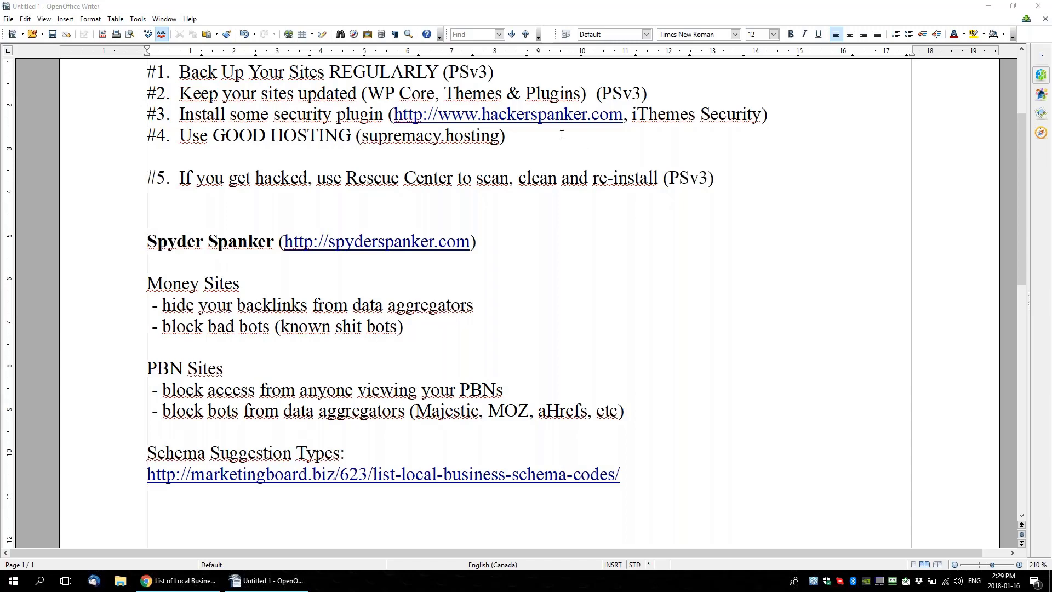
Switch to Chrome and look through the open tabs, returning to the local business schema list.
left_click(178, 580)
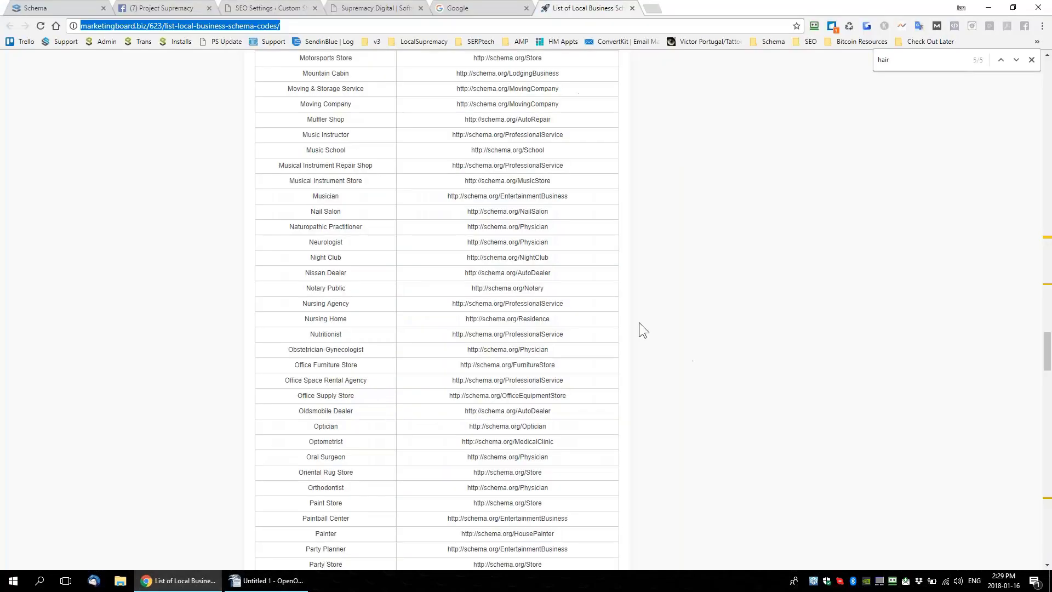
left_click(376, 8)
left_click(271, 8)
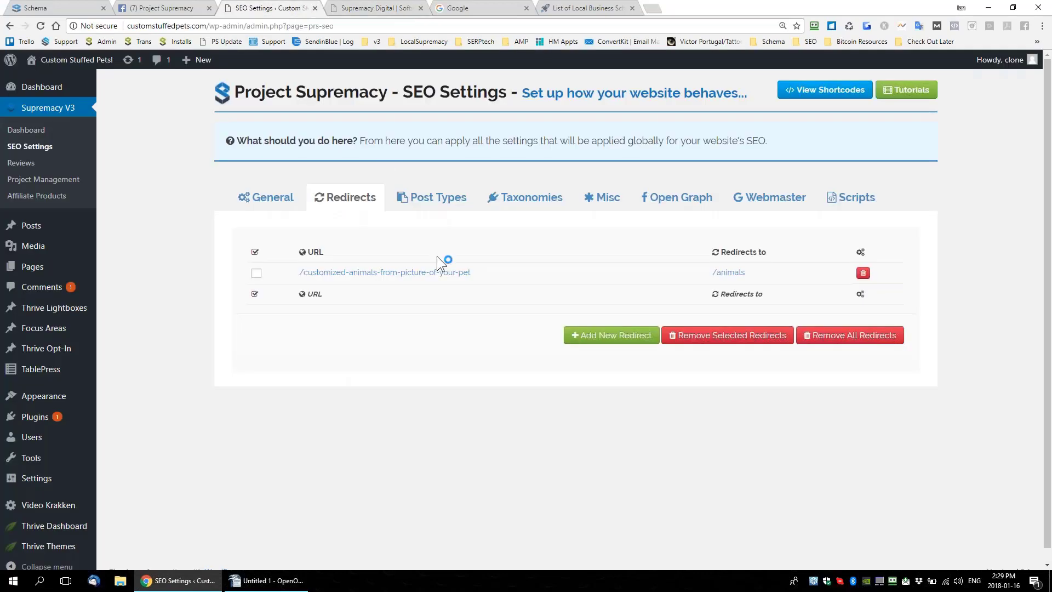
left_click(584, 8)
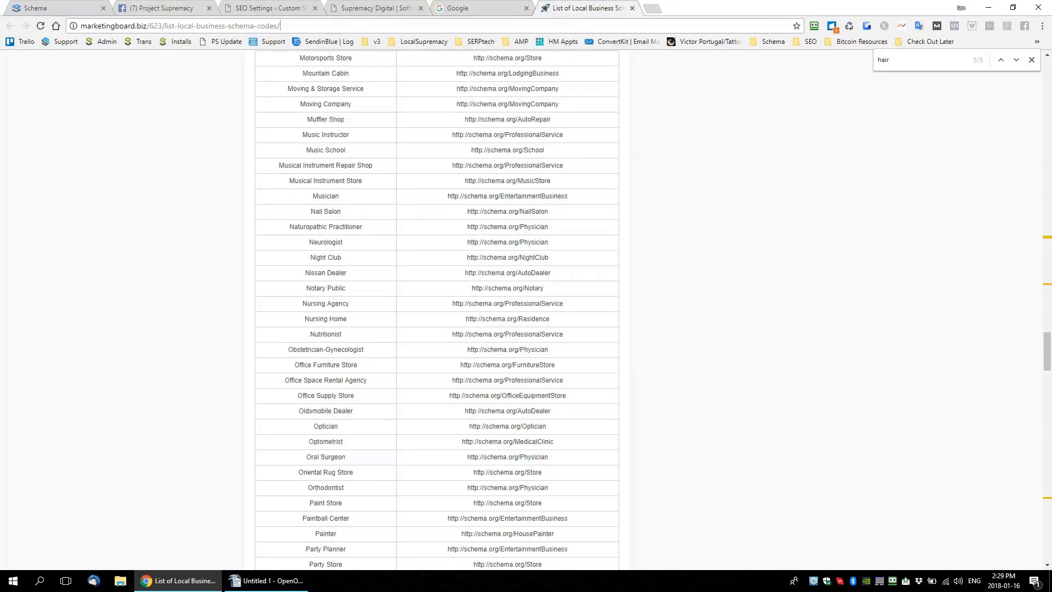
Load the howtomakemoneywithbitcoin.net WordPress Project Supremacy settings page (page=prs-settings).
left_click(570, 23)
type("howtomakemoneywithbitcoin.net/usi-tech-review/")
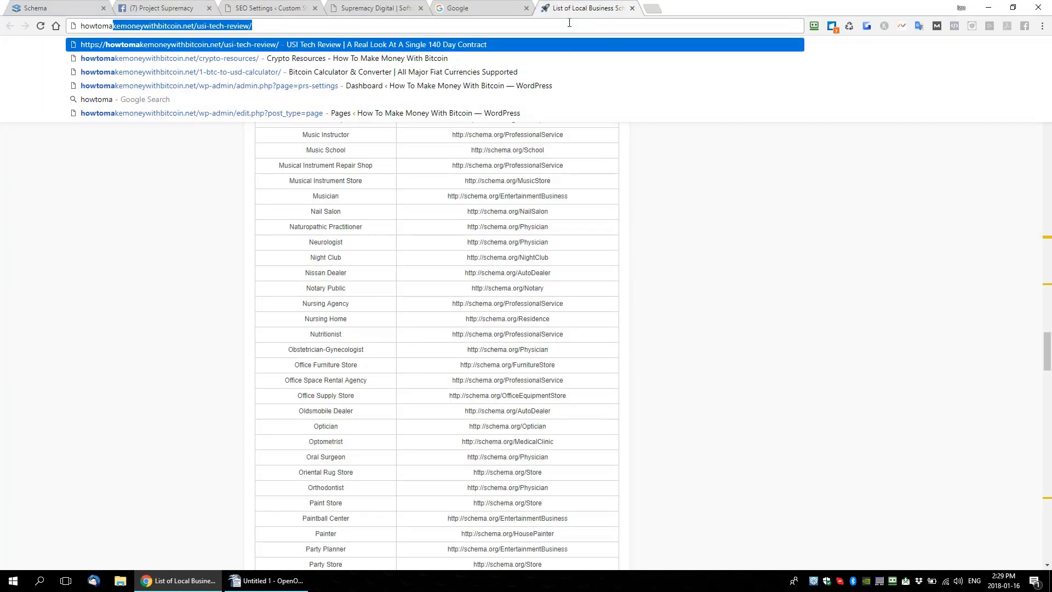
key("Right")
key("shift+Left")
key("shift+Left")
key("shift+Left")
key("shift+Left")
key("shift+Left")
key("shift+Left")
key("shift+Left")
key("shift+Left")
key("shift+Left")
key("shift+Left")
key("shift+Left")
key("shift+Left")
key("shift+Left")
key("shift+Left")
key("shift+Left")
key("shift+Left")
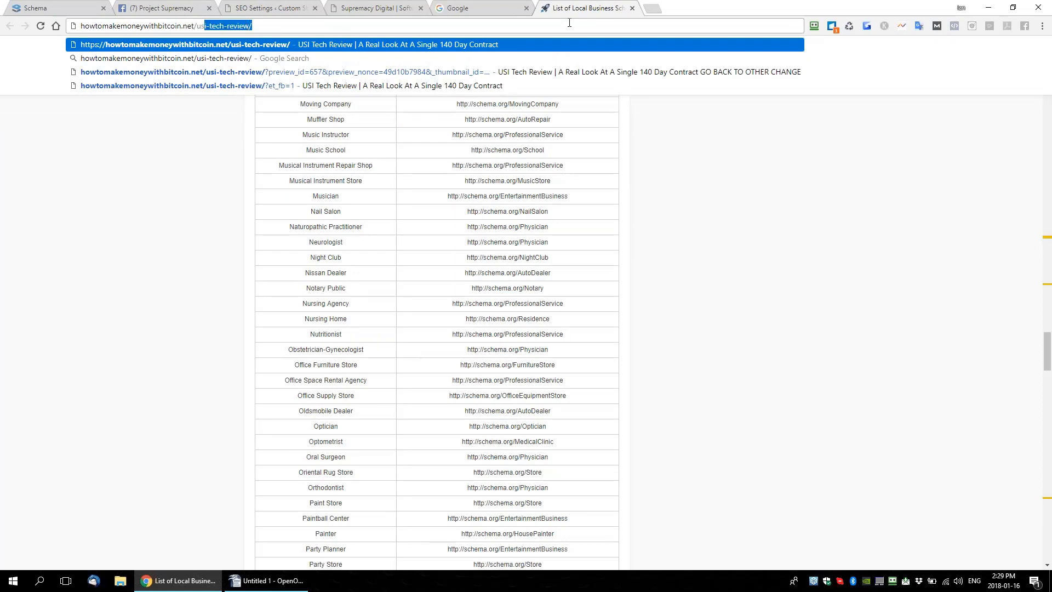
type("wp-ad")
key("Return")
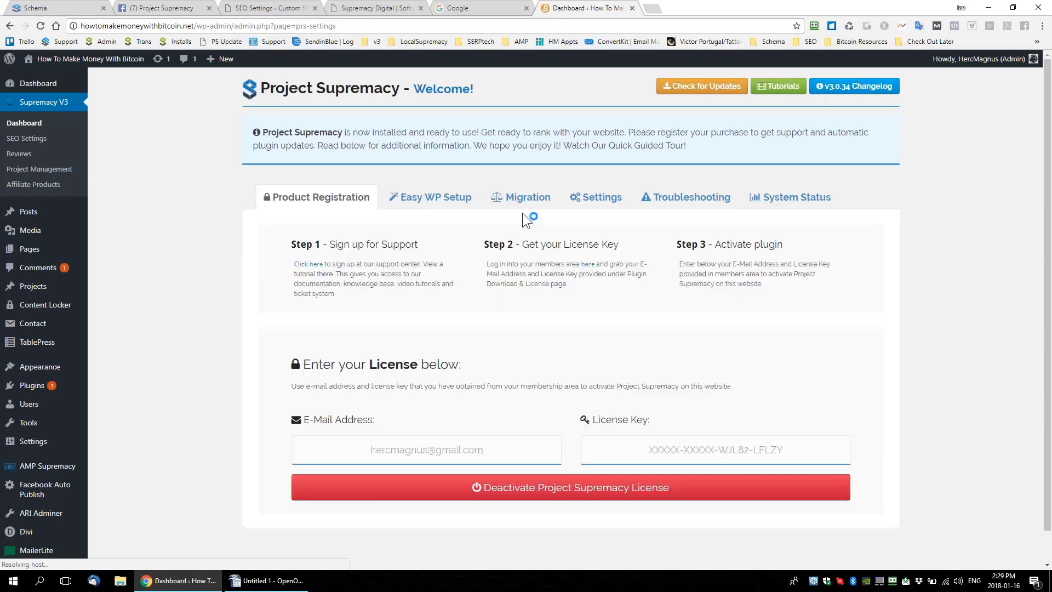
Open project #1 for howtomakemoneywithbitcoin.net and tick, then untick, two BUYING keywords.
left_click(32, 169)
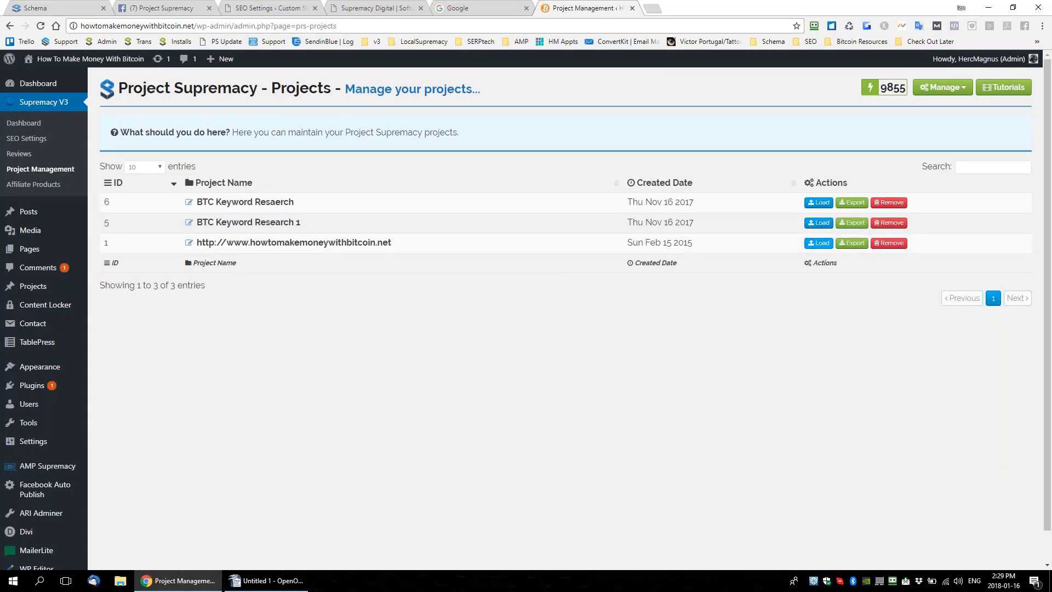
left_click(819, 243)
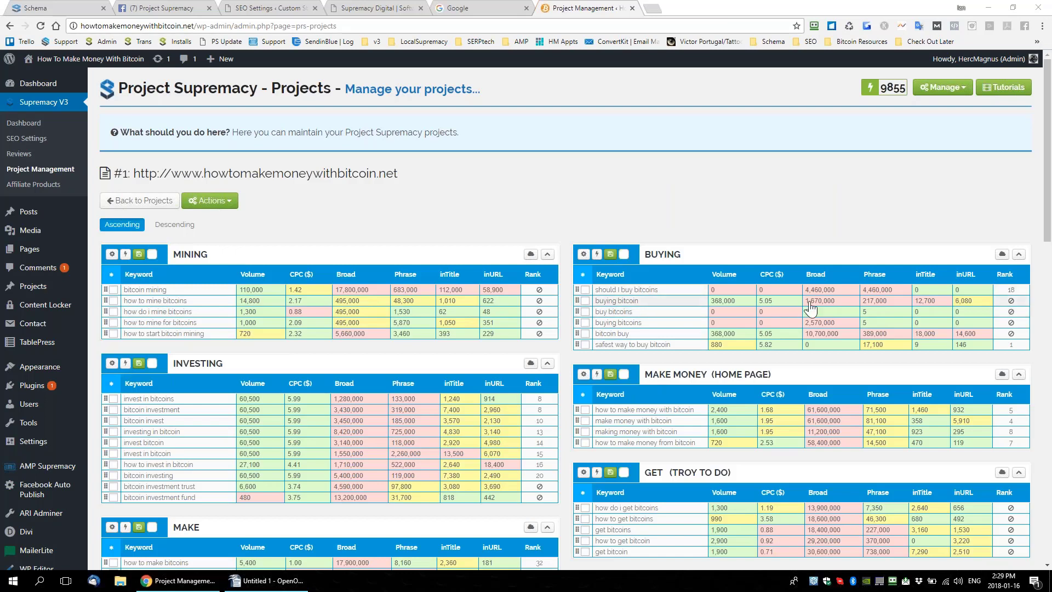
left_click(585, 291)
left_click(586, 300)
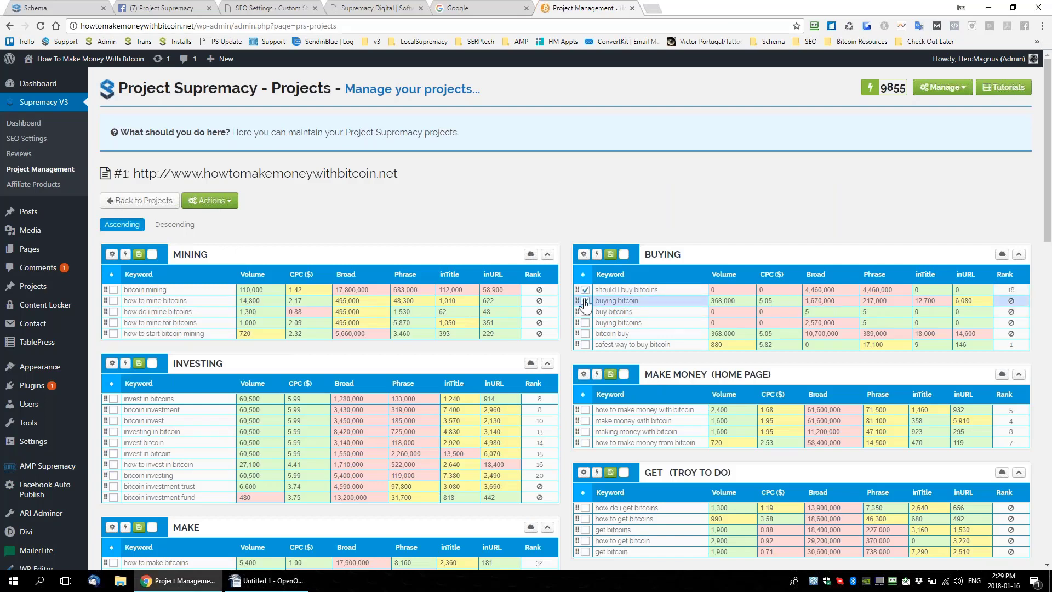
left_click(586, 300)
left_click(585, 291)
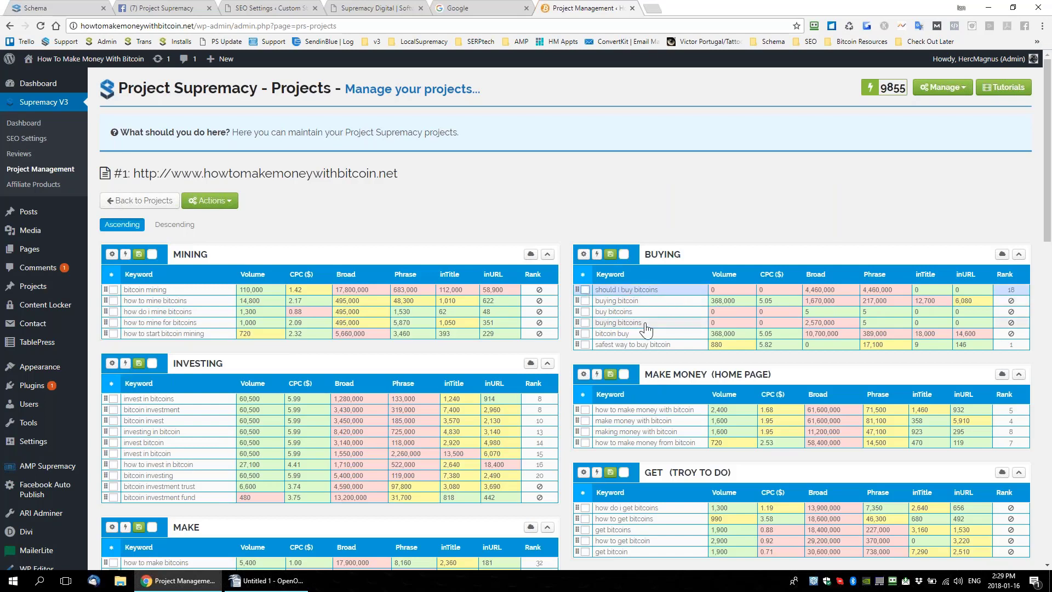
Tick and untick the buying bitcoins, buy bitcoins and should i buy bitcoins keywords.
left_click(585, 322)
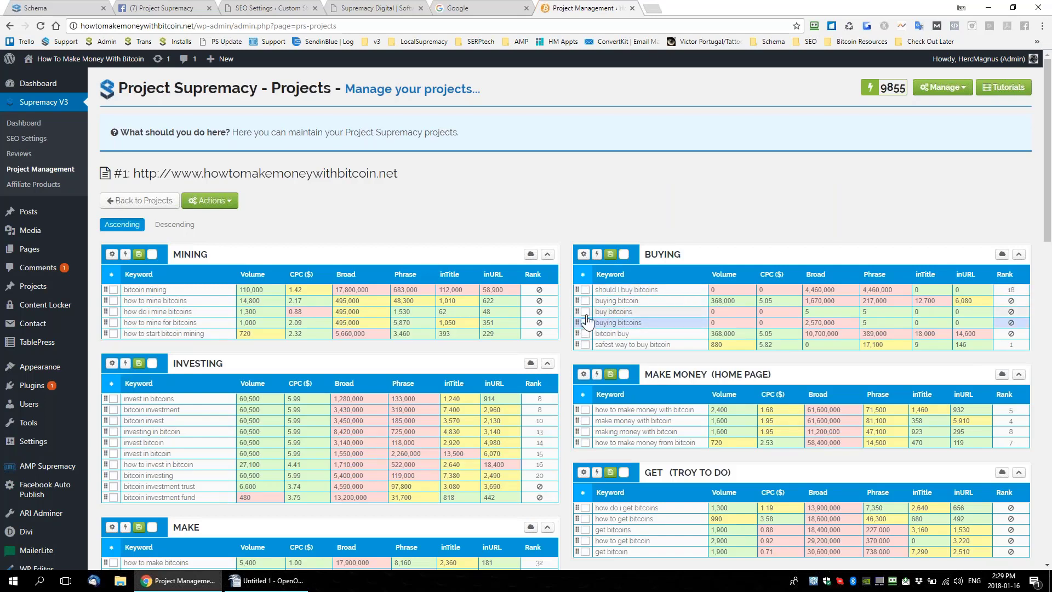
left_click(586, 323)
left_click(585, 311)
left_click(586, 289)
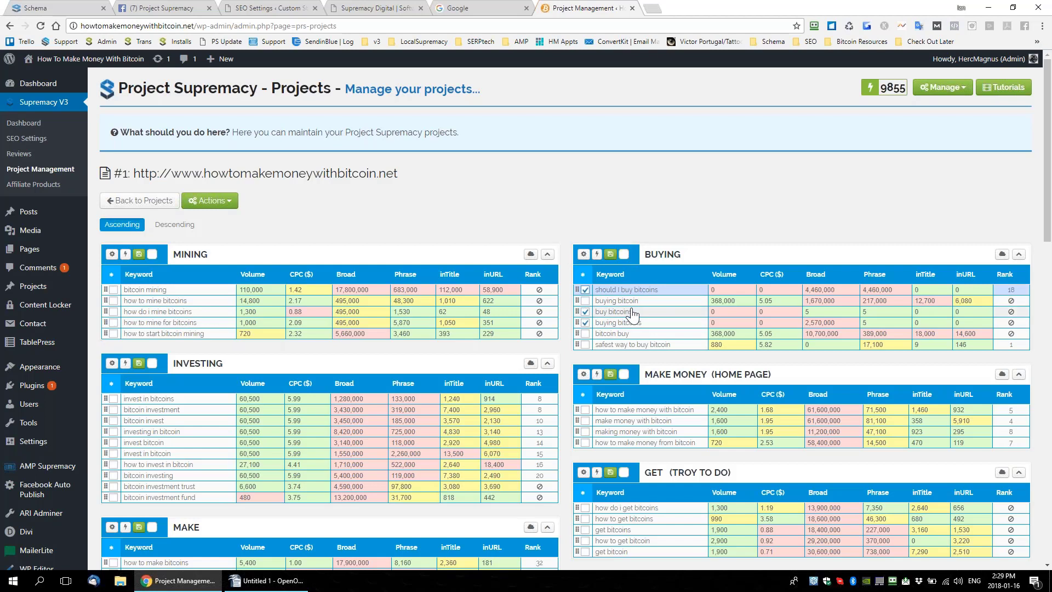
left_click(587, 290)
left_click(586, 312)
left_click(586, 323)
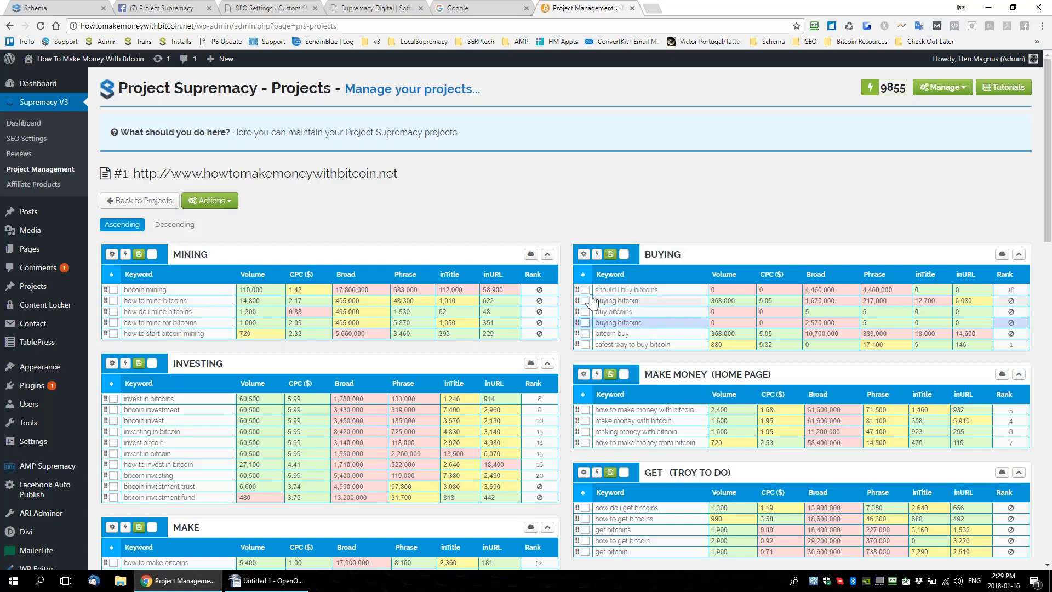
left_click(597, 255)
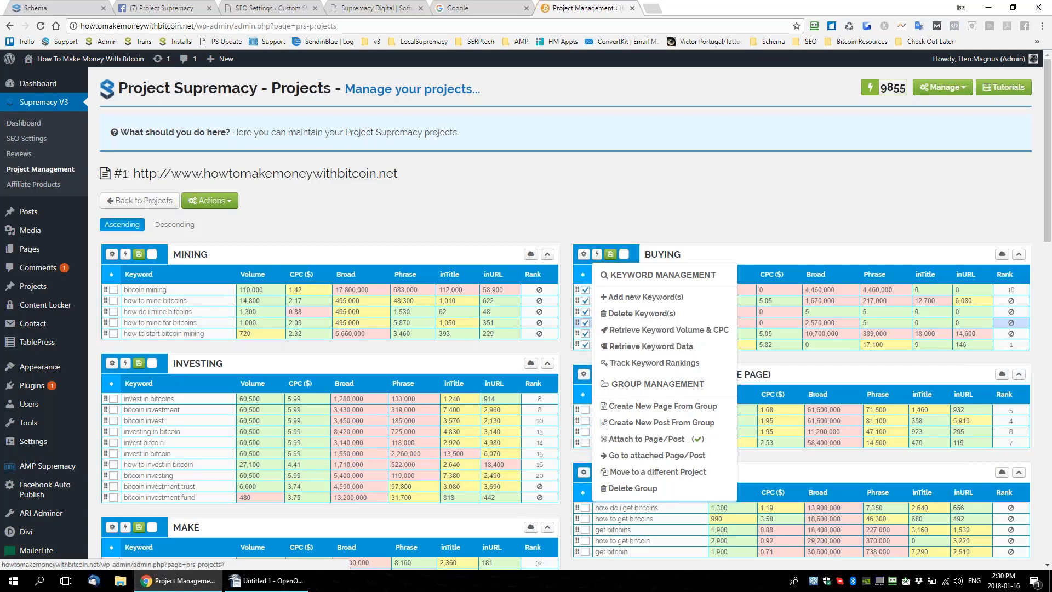
Check all six BUYING keywords and retrieve their volume and CPC, e.g. 12,100 and 4.00.
left_click(705, 257)
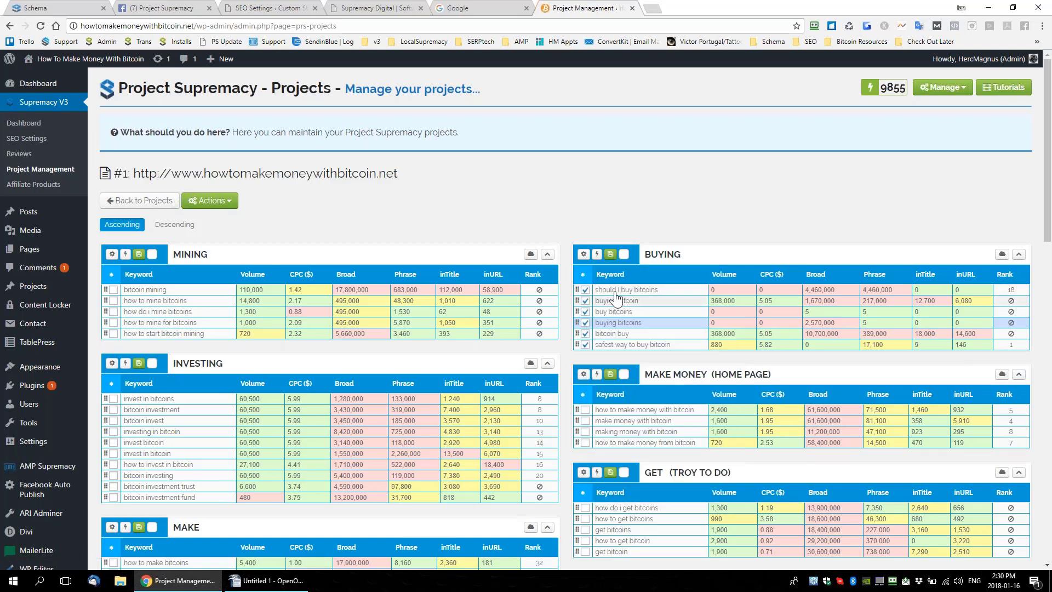
left_click(604, 257)
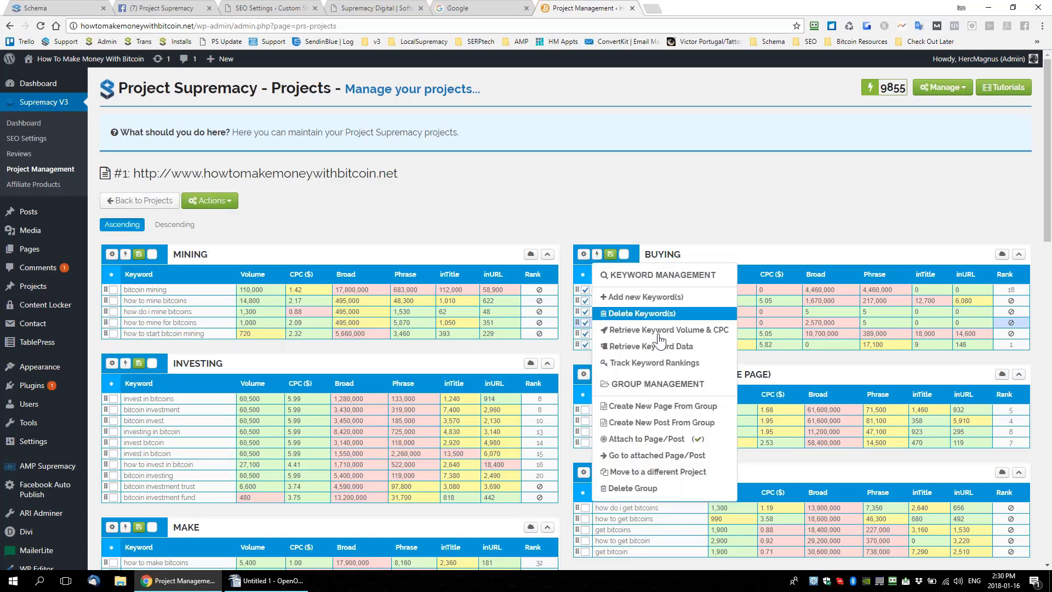
left_click(662, 351)
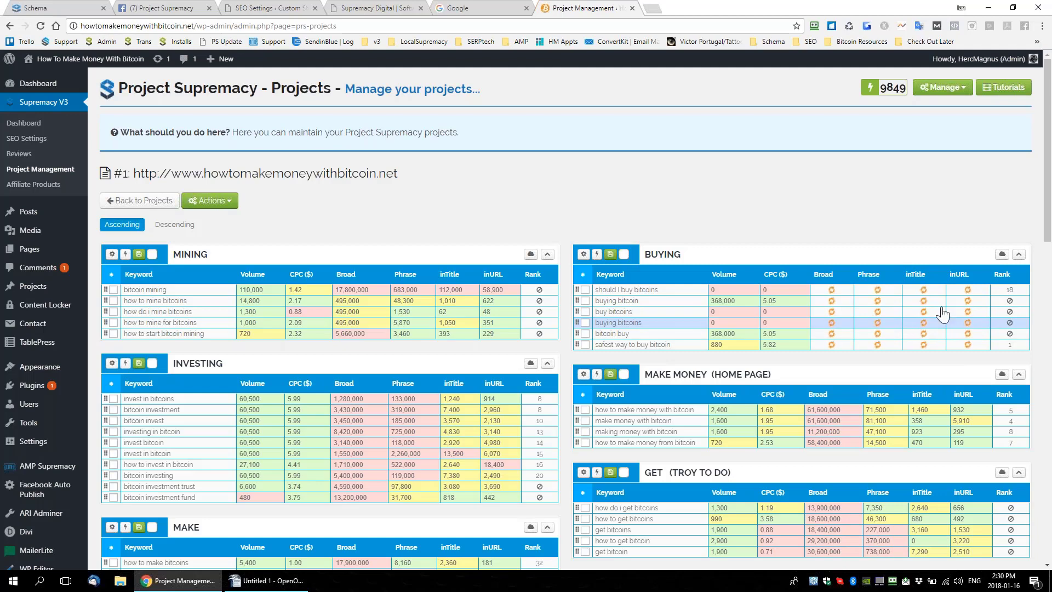
left_click(583, 275)
left_click(597, 254)
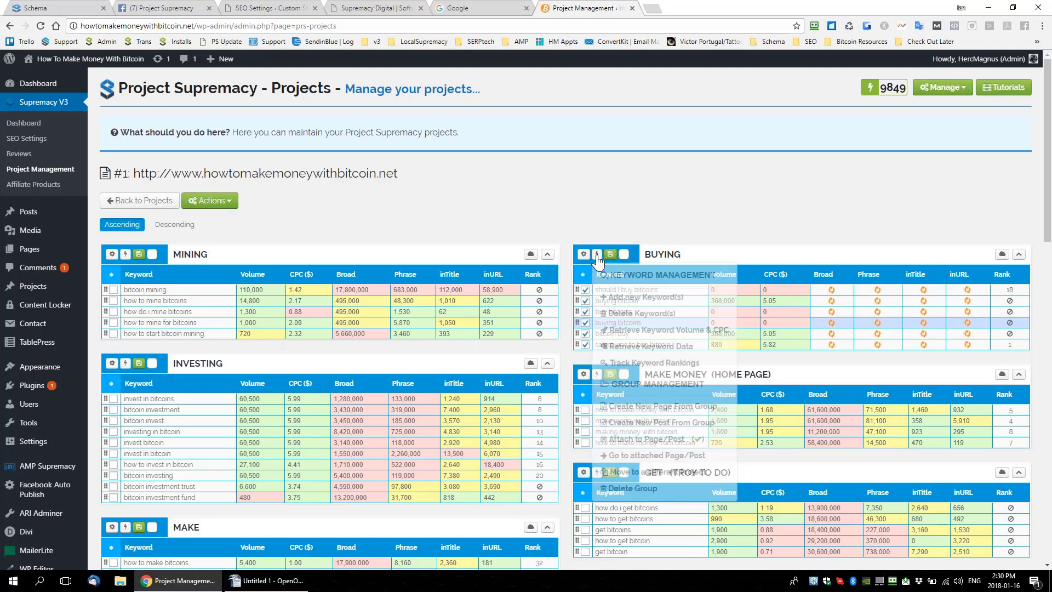
left_click(661, 329)
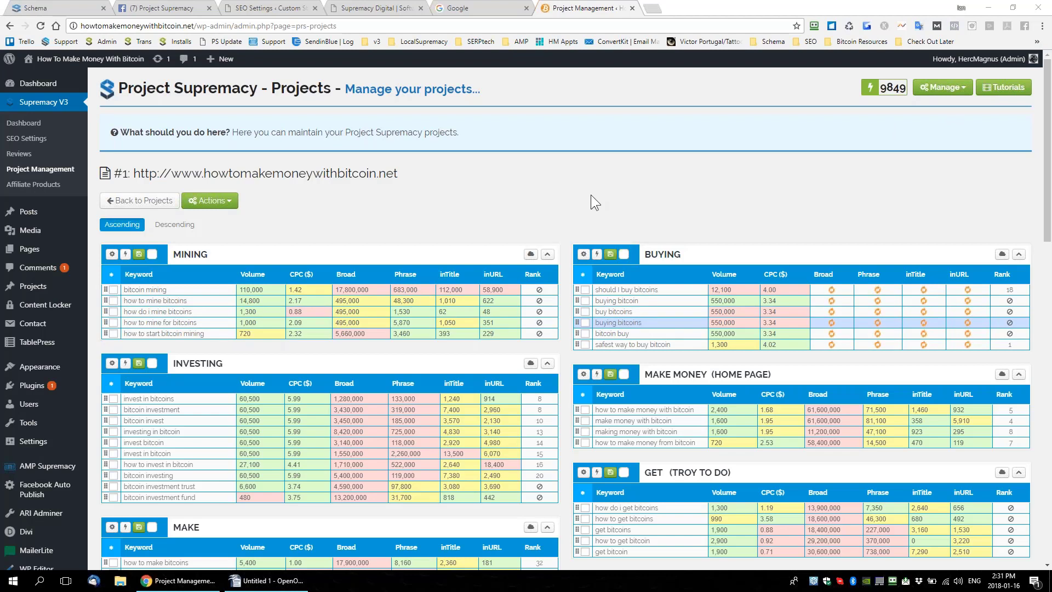
left_click(942, 87)
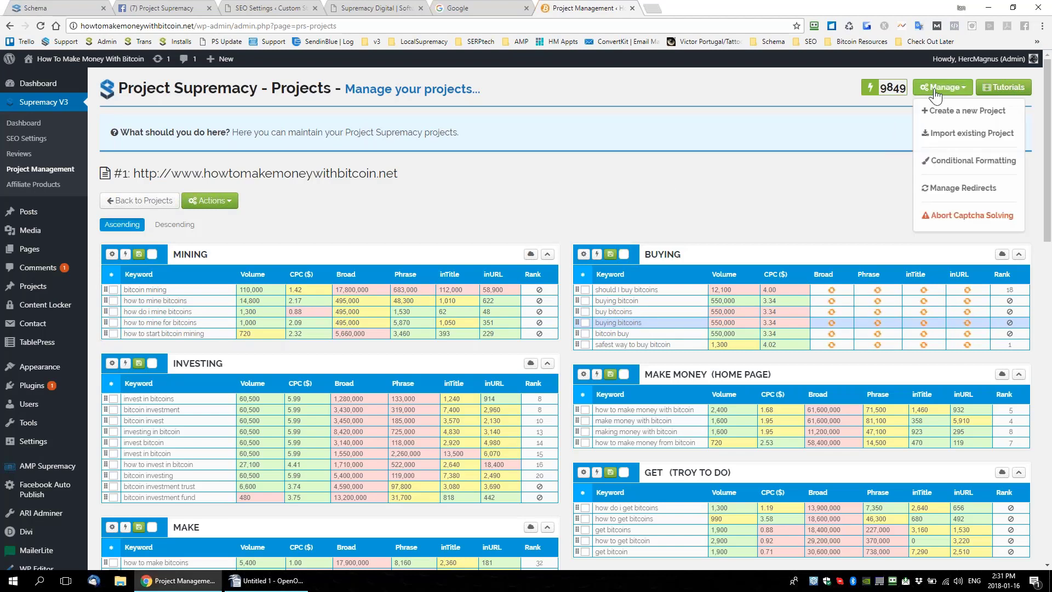
Browse the formatting templates, then reopen the setup and pick the blank '---' template.
left_click(973, 164)
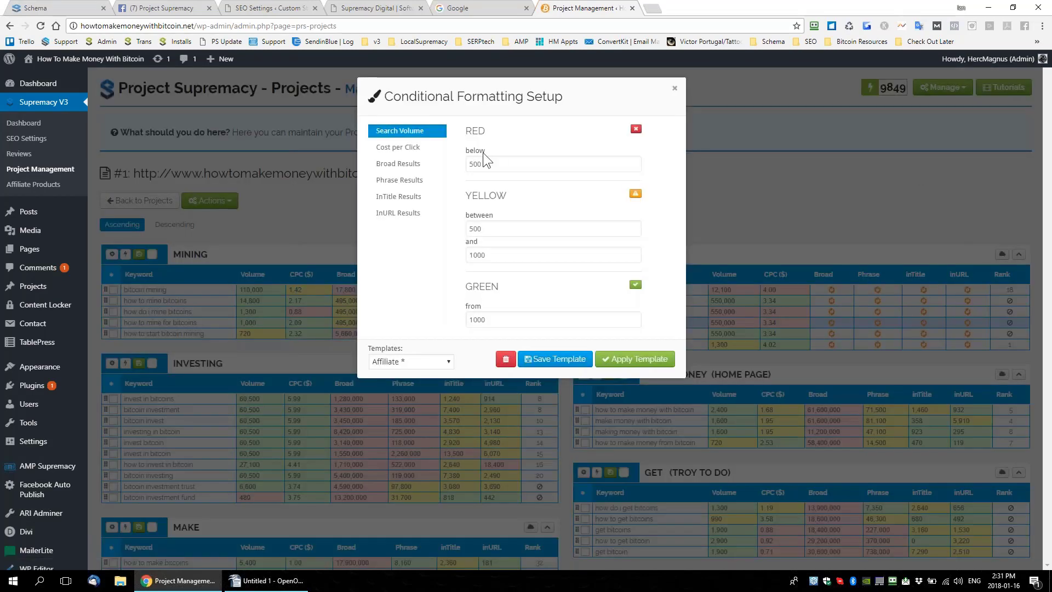
left_click(413, 364)
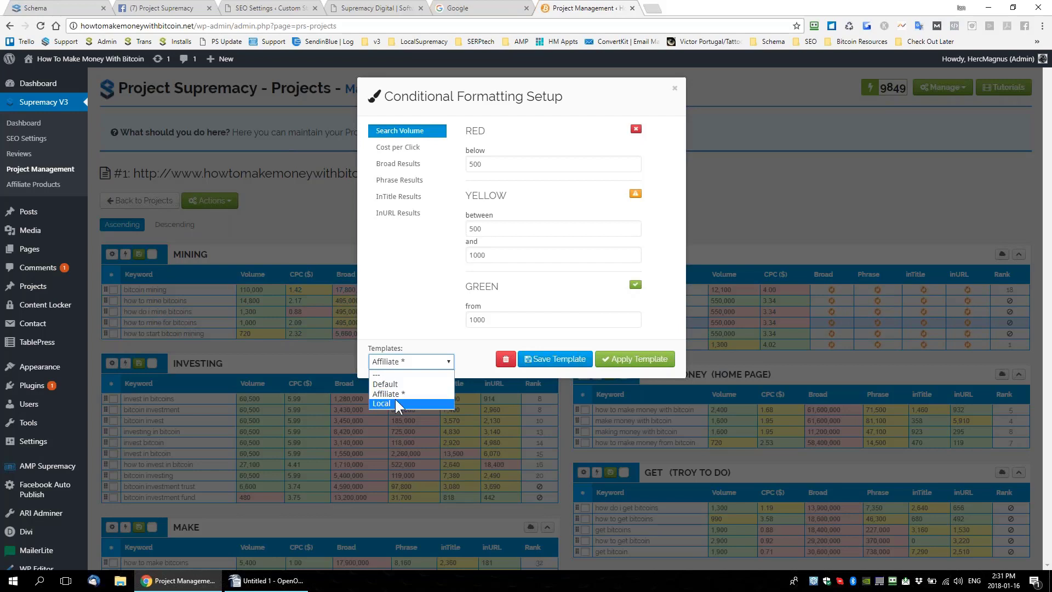
left_click(378, 282)
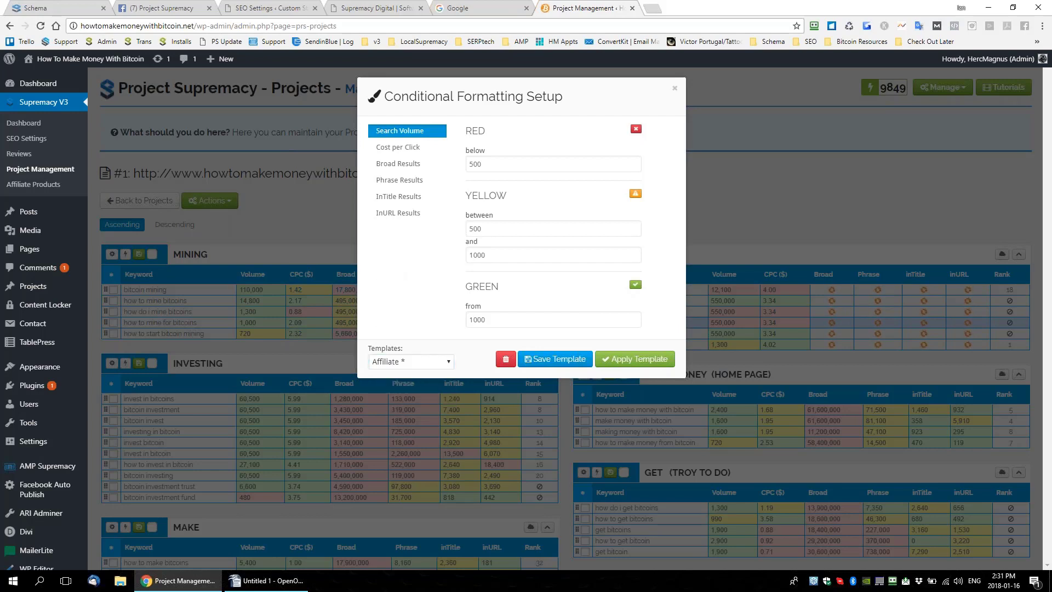
left_click(676, 89)
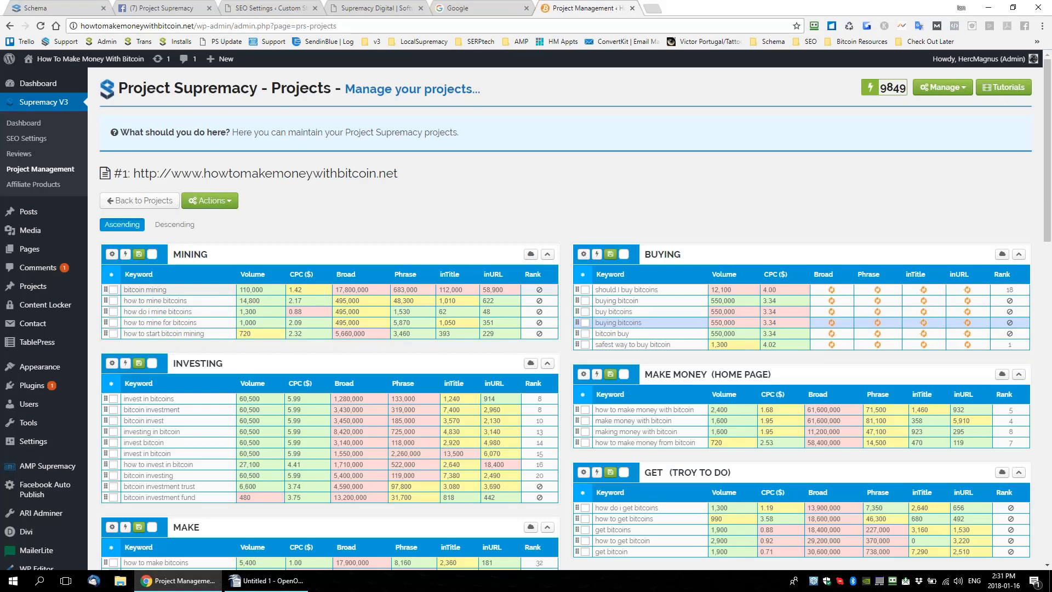
left_click(944, 87)
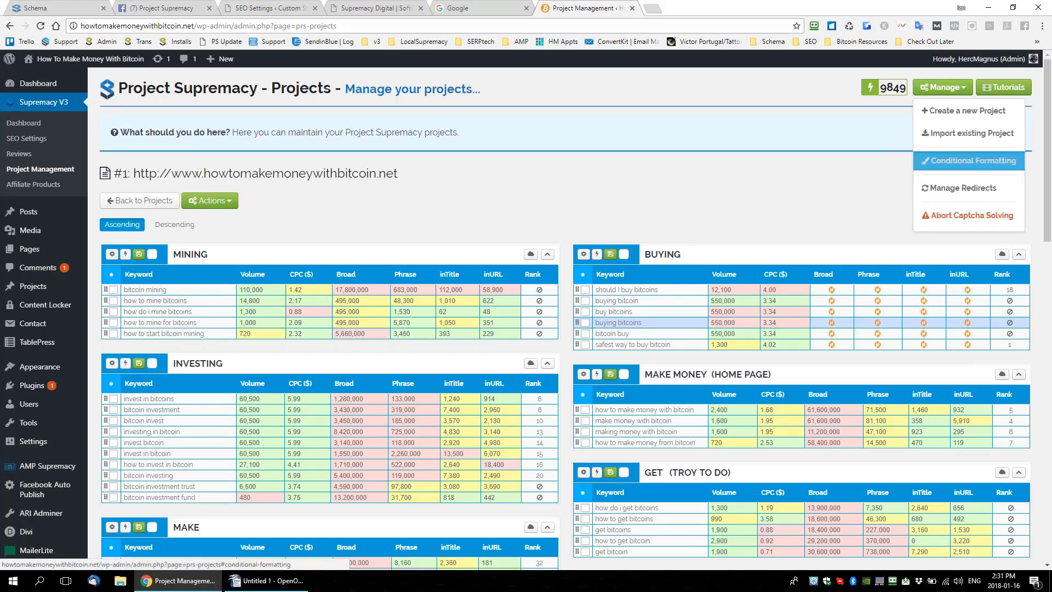
left_click(971, 161)
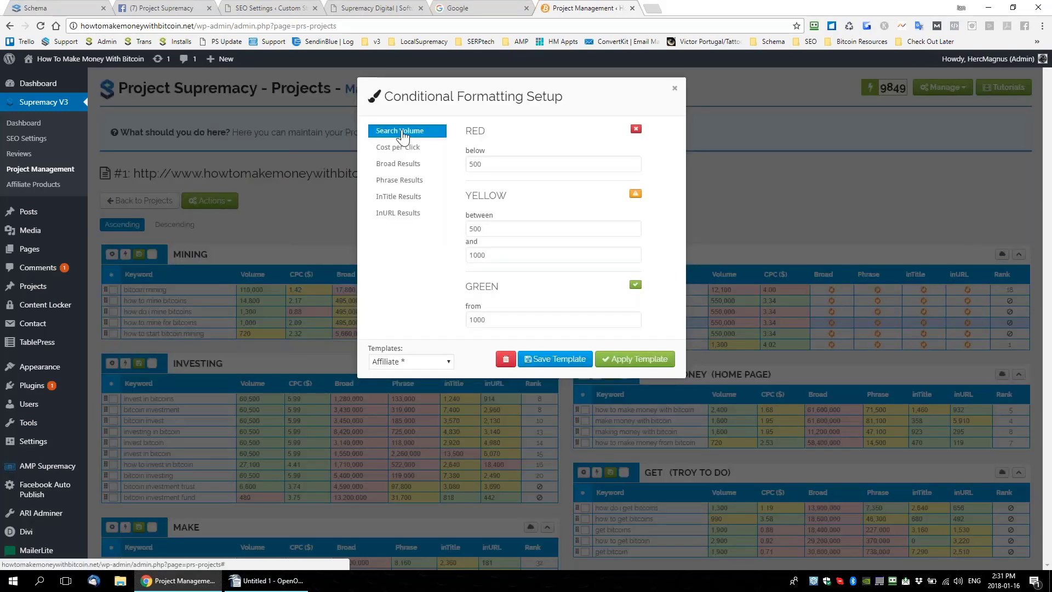
double_click(503, 165)
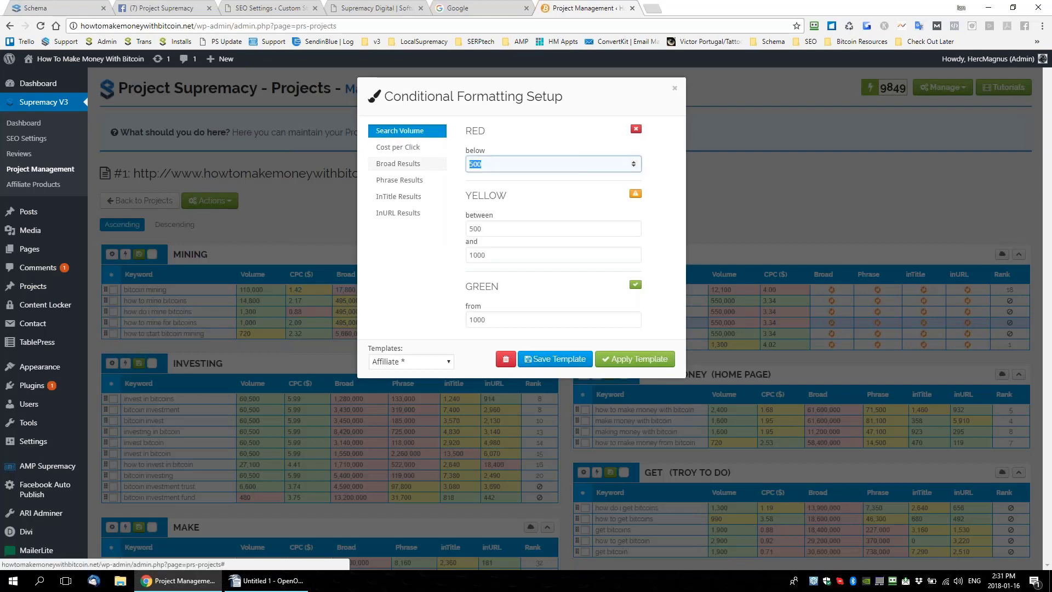
left_click(422, 364)
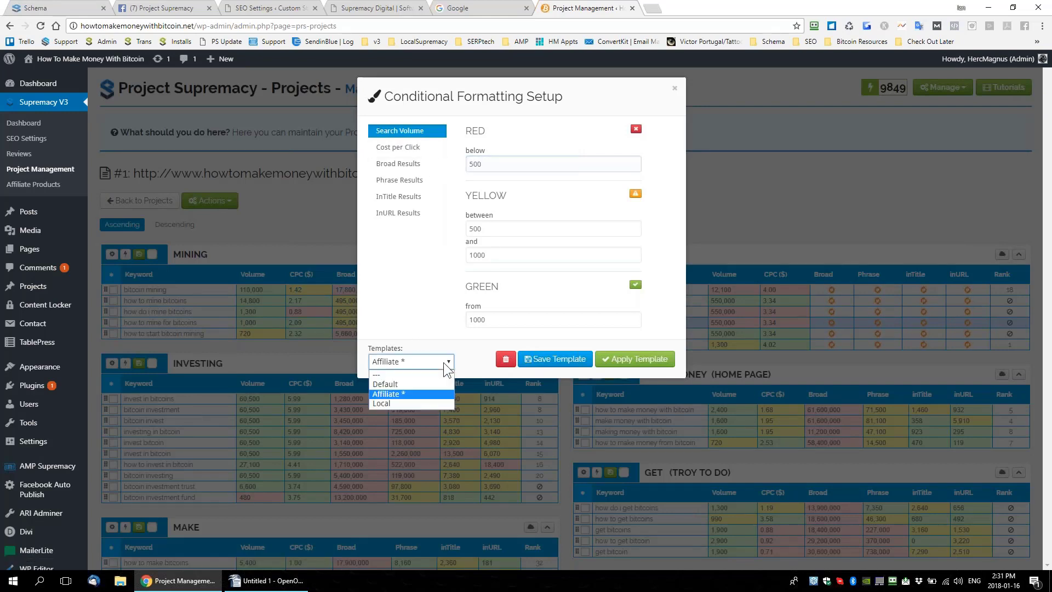
left_click(381, 375)
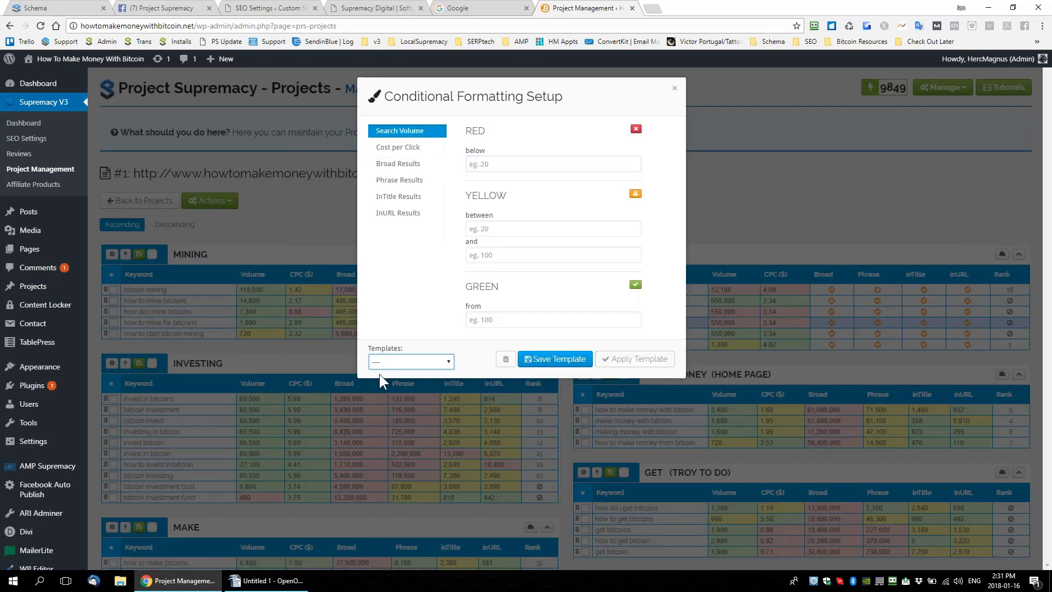
Set Search Volume colouring to red below 5000 and green from 10000.
left_click(499, 163)
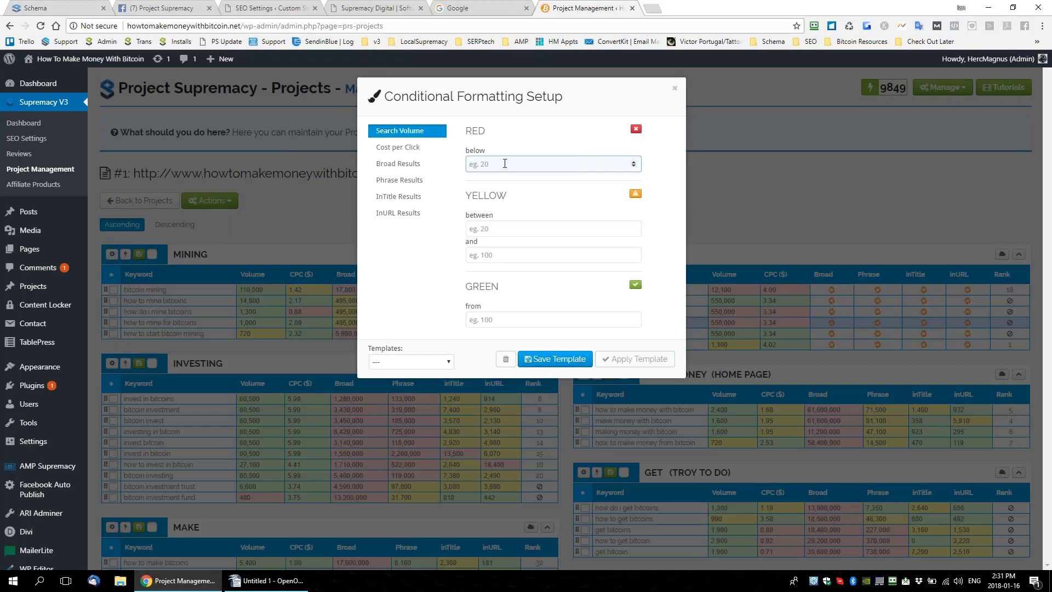
type("5000")
left_click(500, 320)
type("10000")
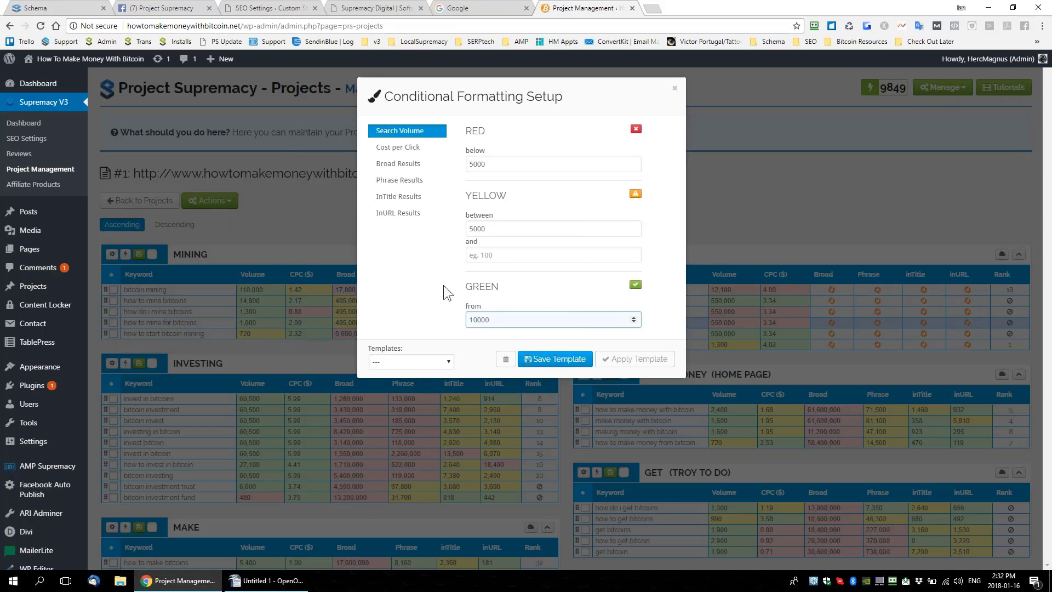
left_click(440, 291)
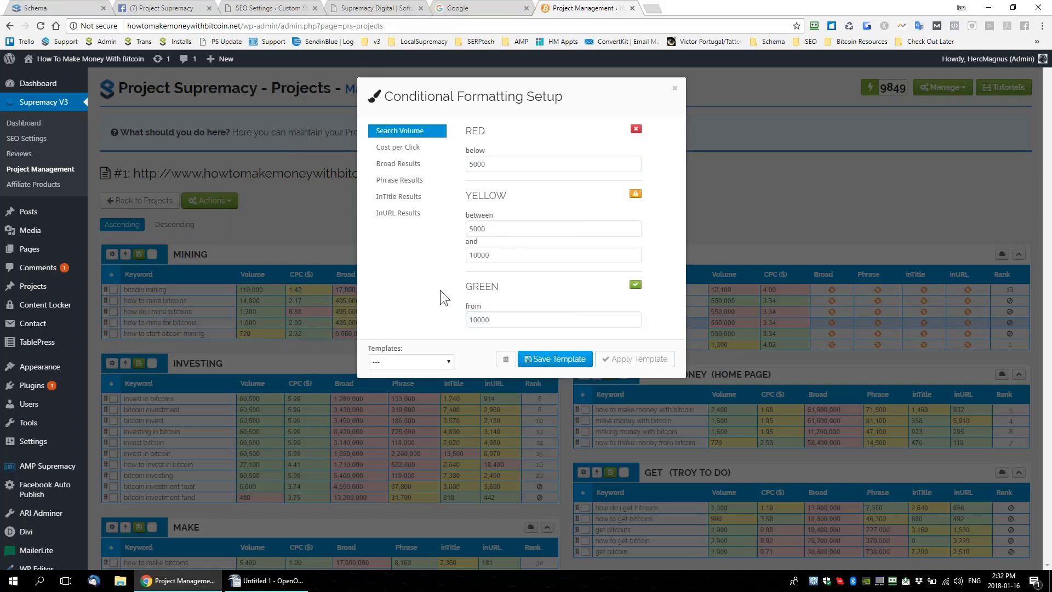
Set Cost per Click colouring to red below 5 and green from 10.
left_click(395, 147)
left_click(502, 166)
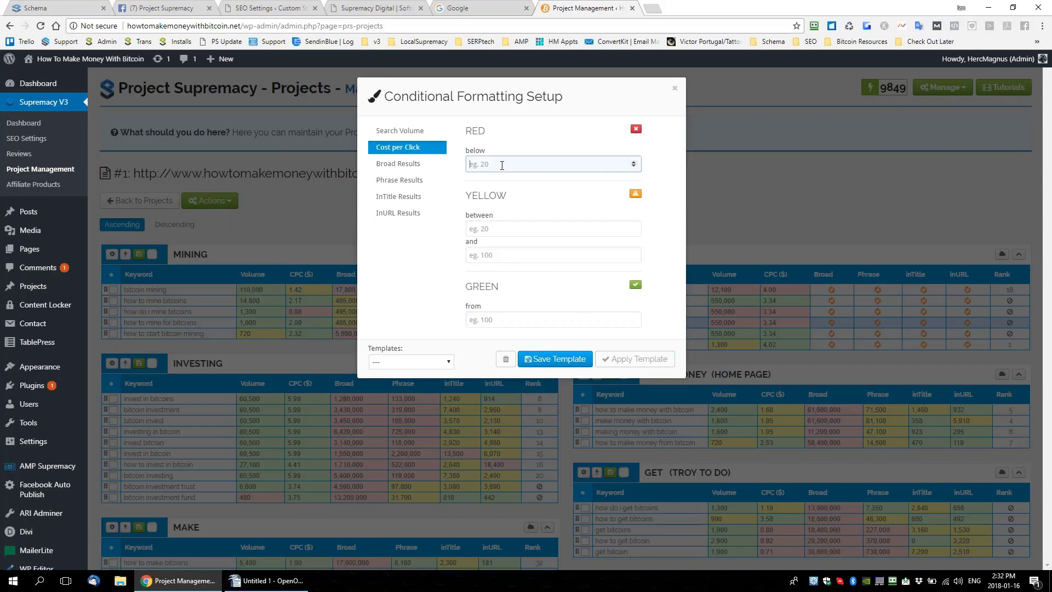
type("5")
left_click(497, 319)
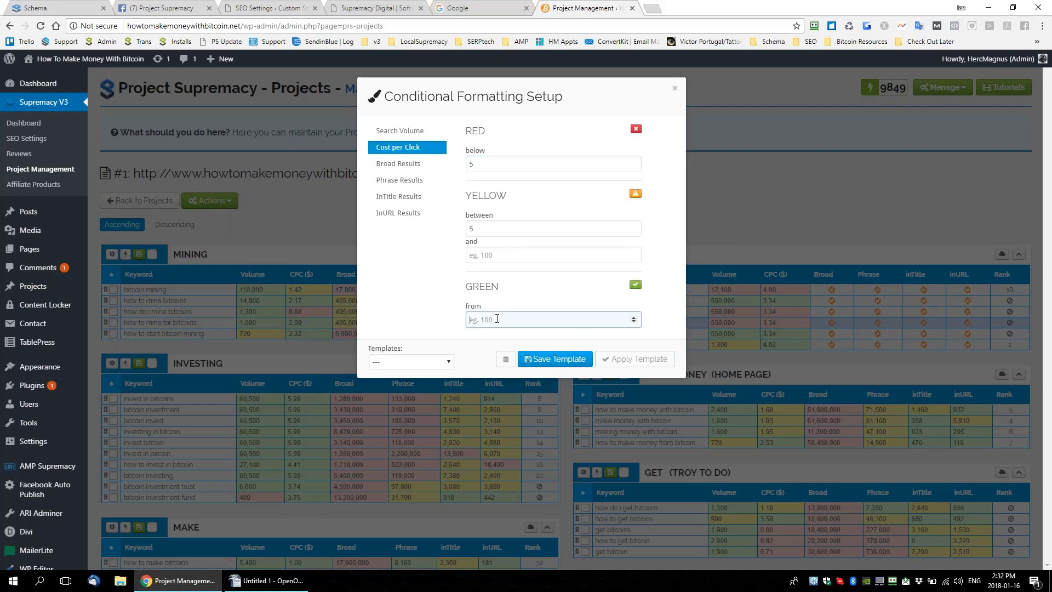
type("10")
left_click(413, 276)
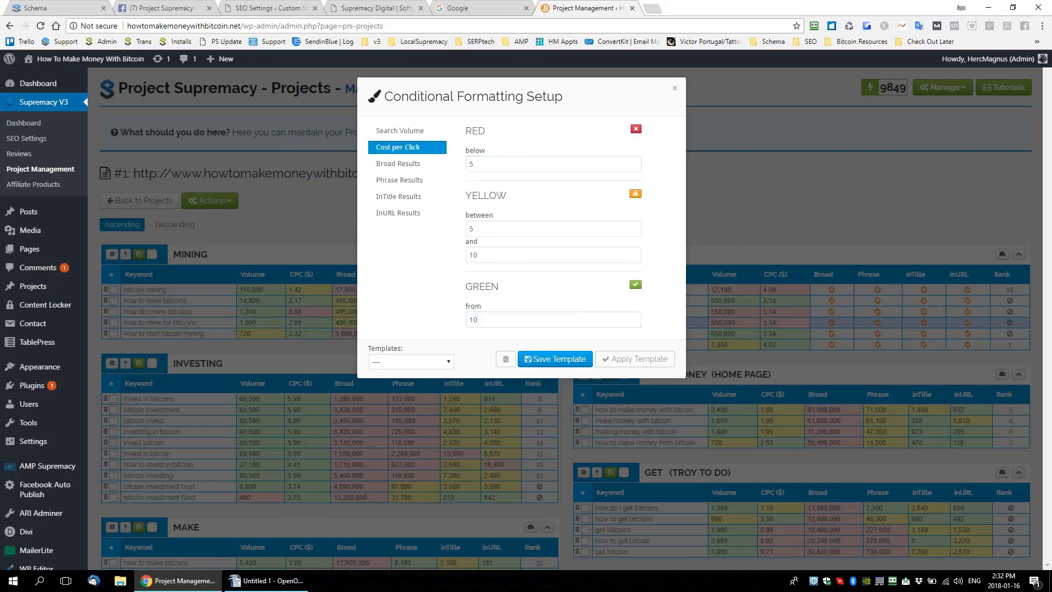
left_click(390, 166)
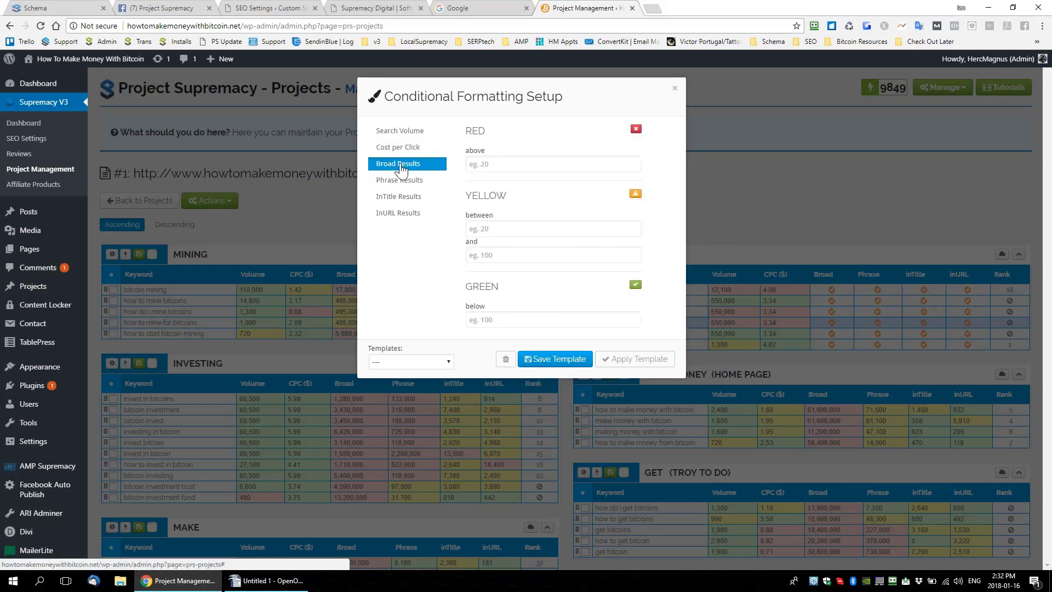
Set Broad Results red above 5000000, green below 2000000, and Phrase Results 500000 / 200000.
left_click(514, 165)
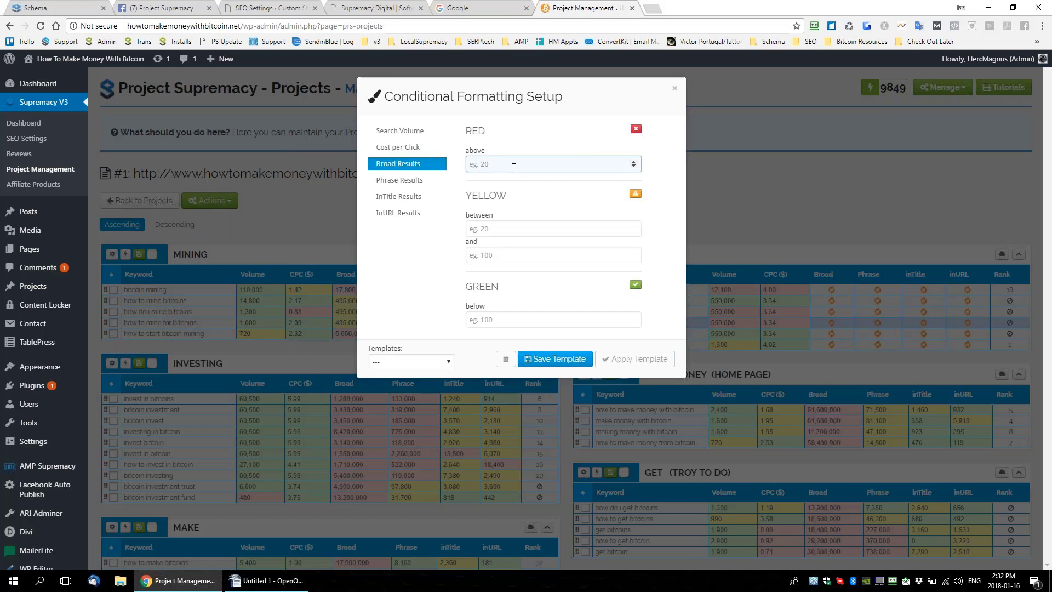
type("5000000")
left_click(493, 321)
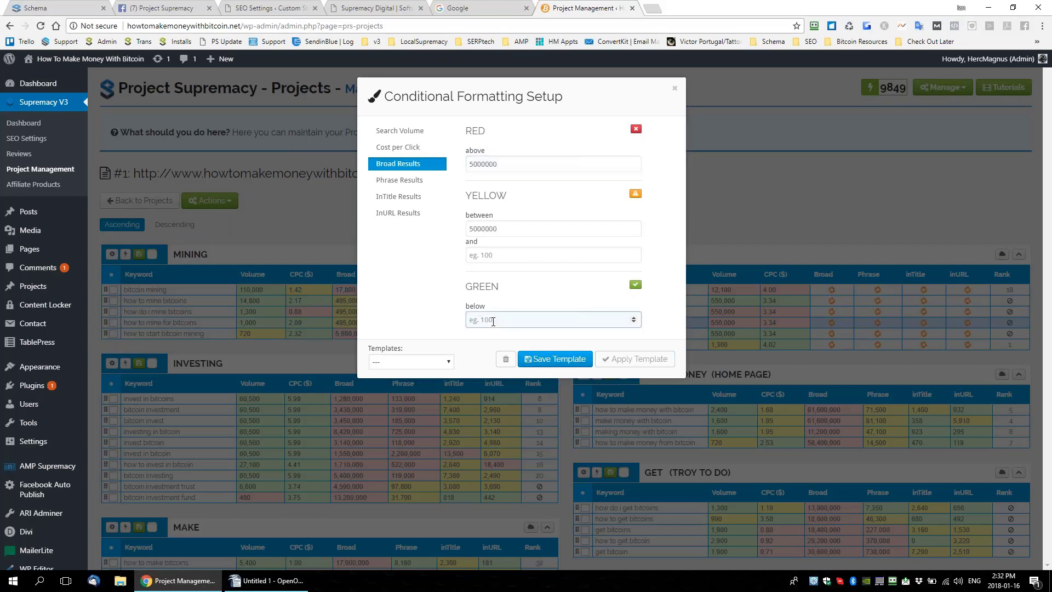
type("2000000")
left_click(449, 296)
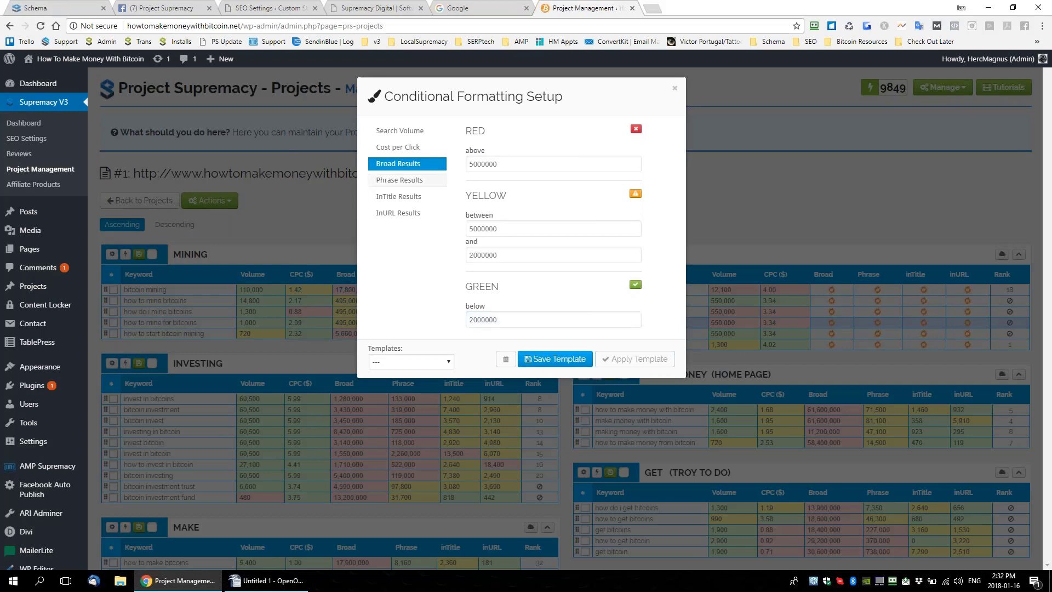
left_click(494, 164)
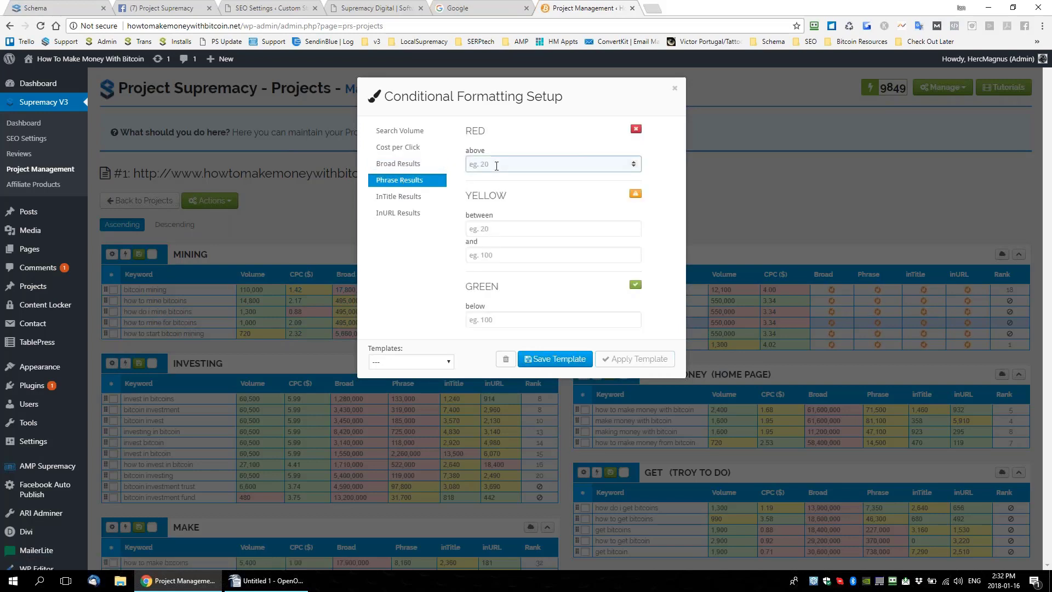
type("500000")
left_click(501, 320)
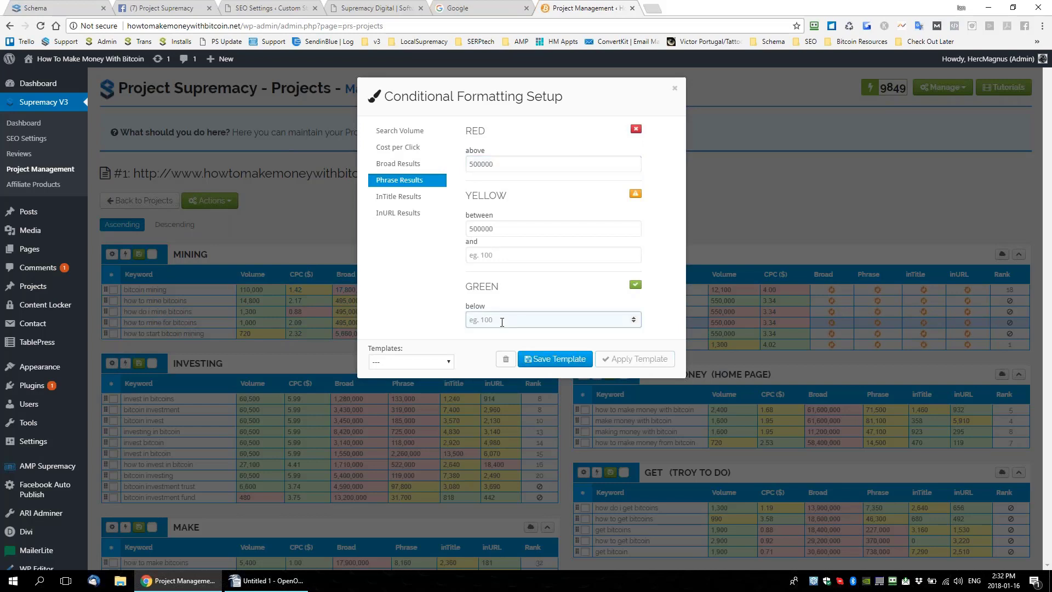
type("20000")
Set InTitle and InURL Results to red above 50000 and green below 20000.
left_click(405, 196)
left_click(524, 166)
type("50000")
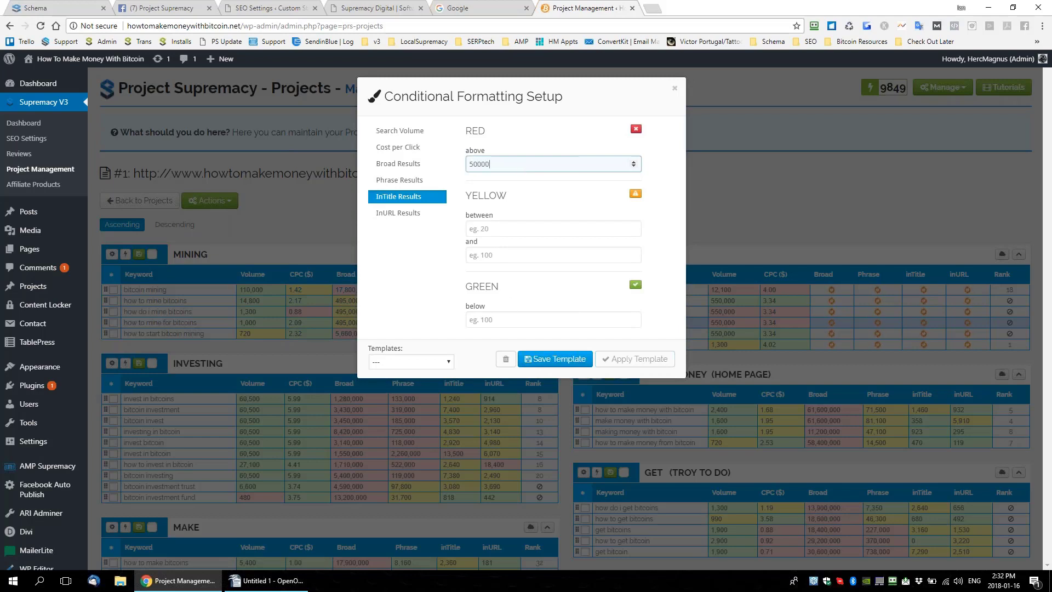
key("BackSpace")
type("0")
left_click(497, 317)
type("50")
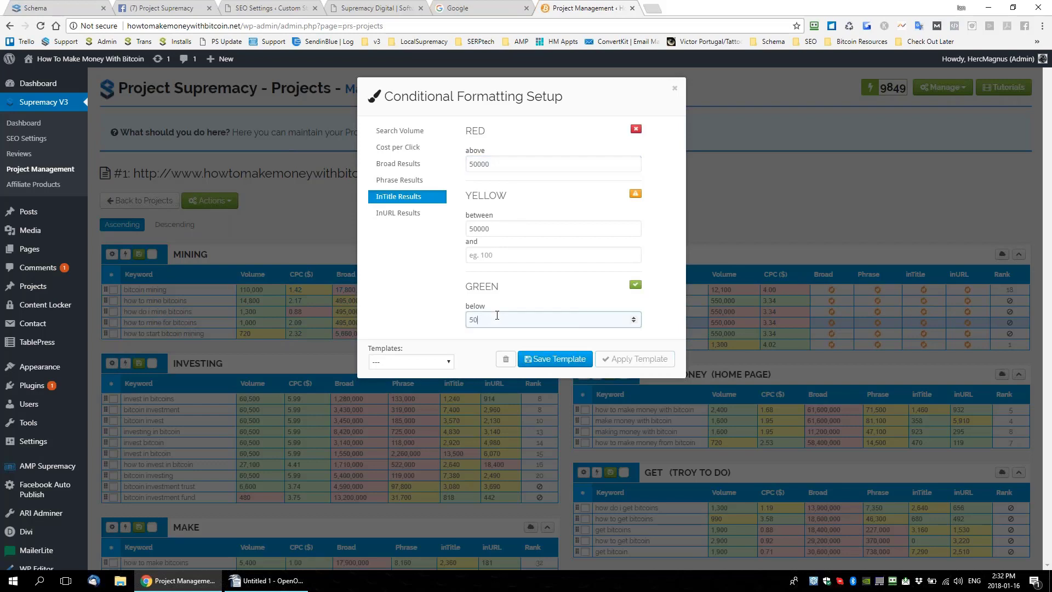
type("000")
left_click(429, 213)
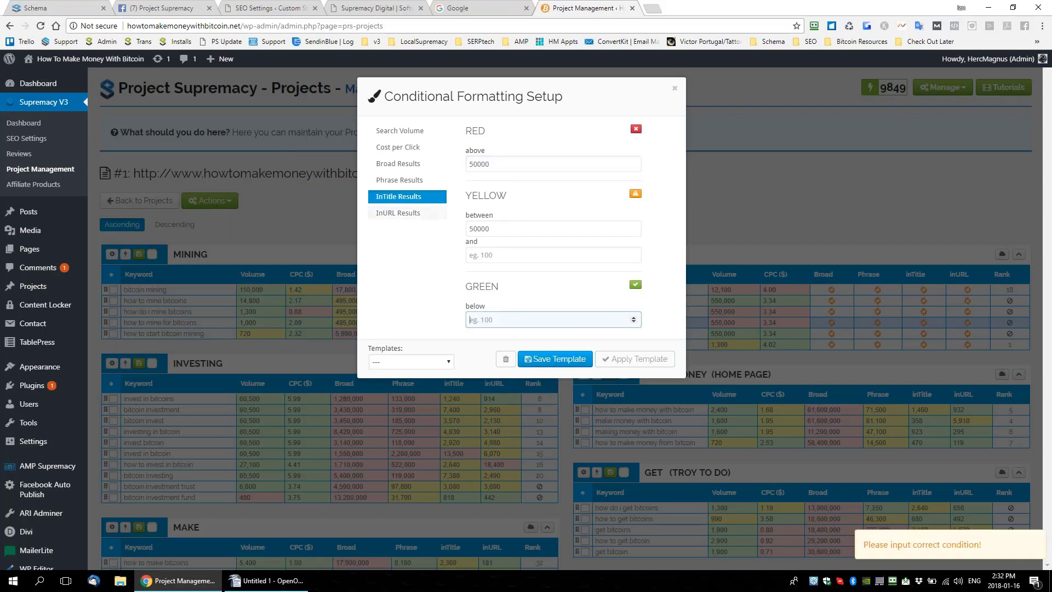
left_click(533, 158)
type("50000")
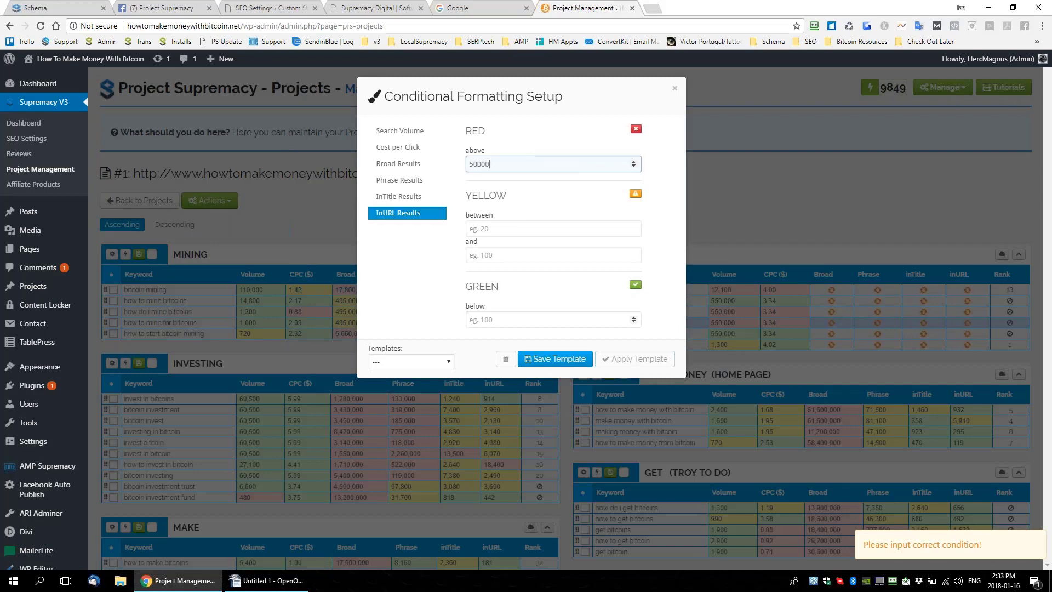
left_click(534, 320)
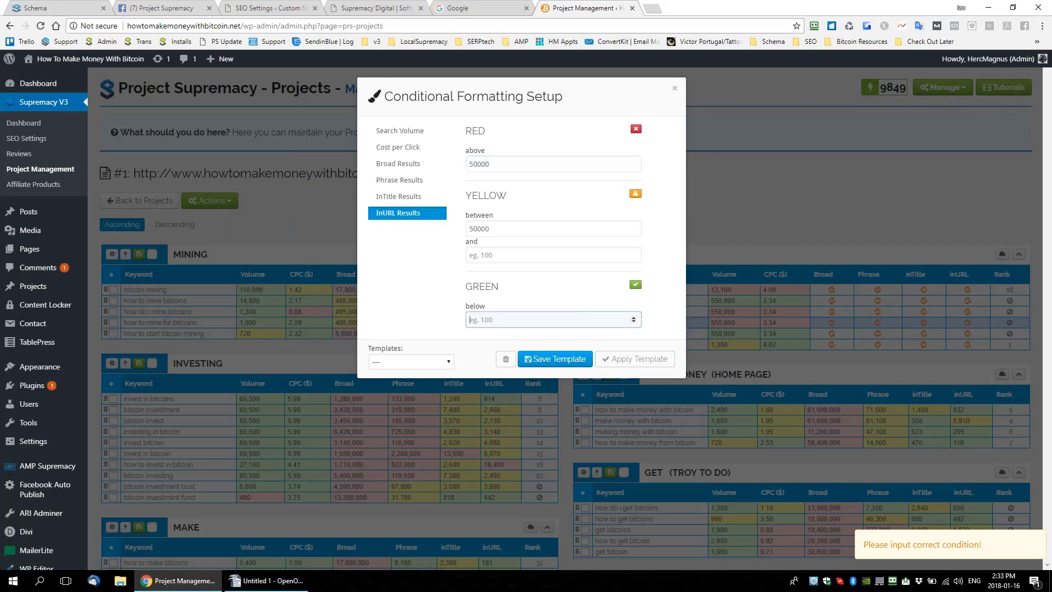
type("20000")
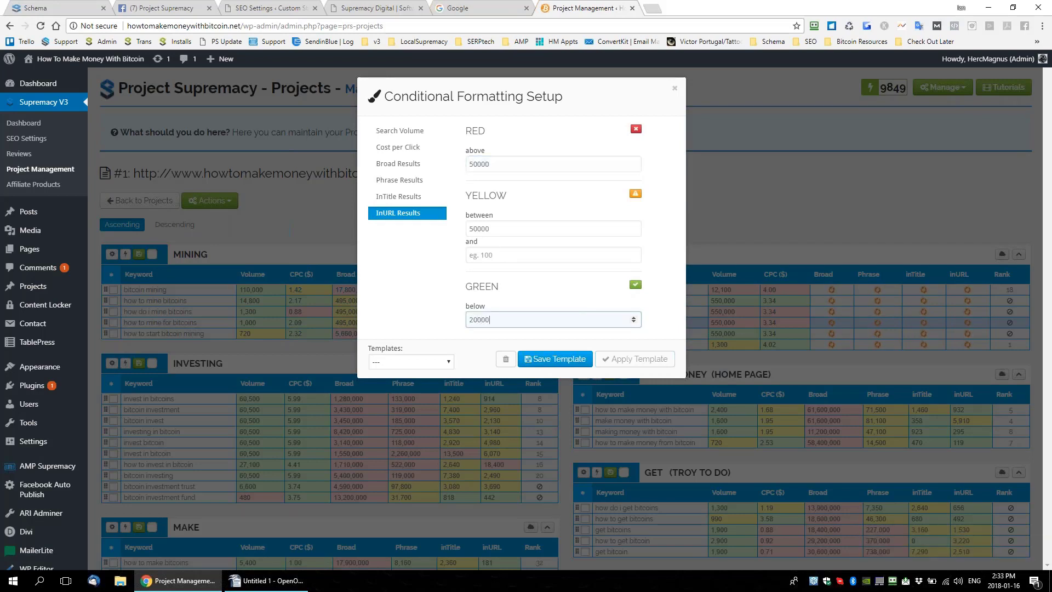
Correct the InTitle green value, review each results tab, and save the thresholds as a new template.
left_click(406, 196)
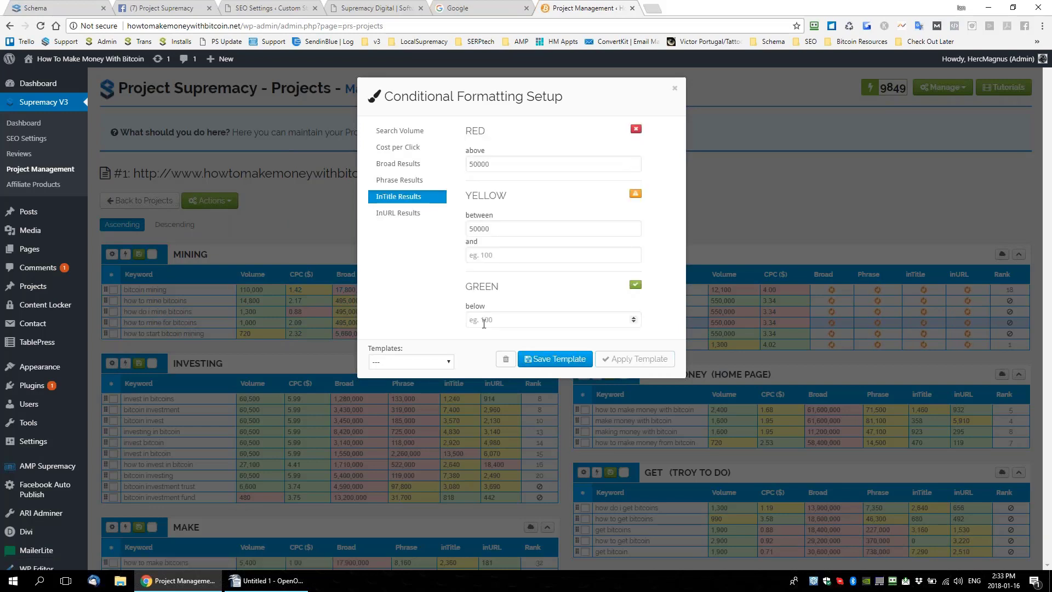
type("20000")
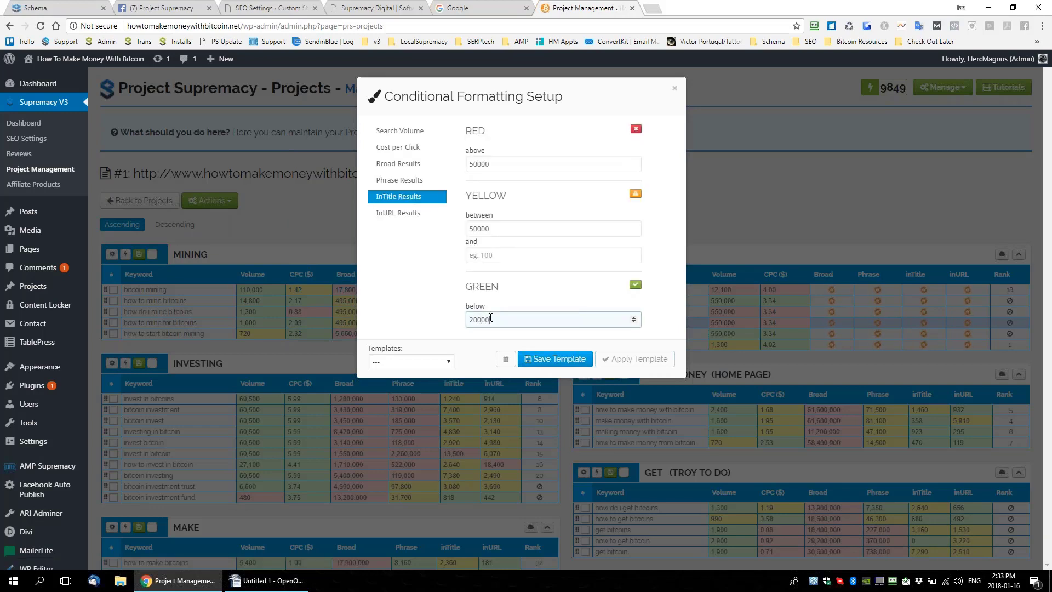
left_click(391, 183)
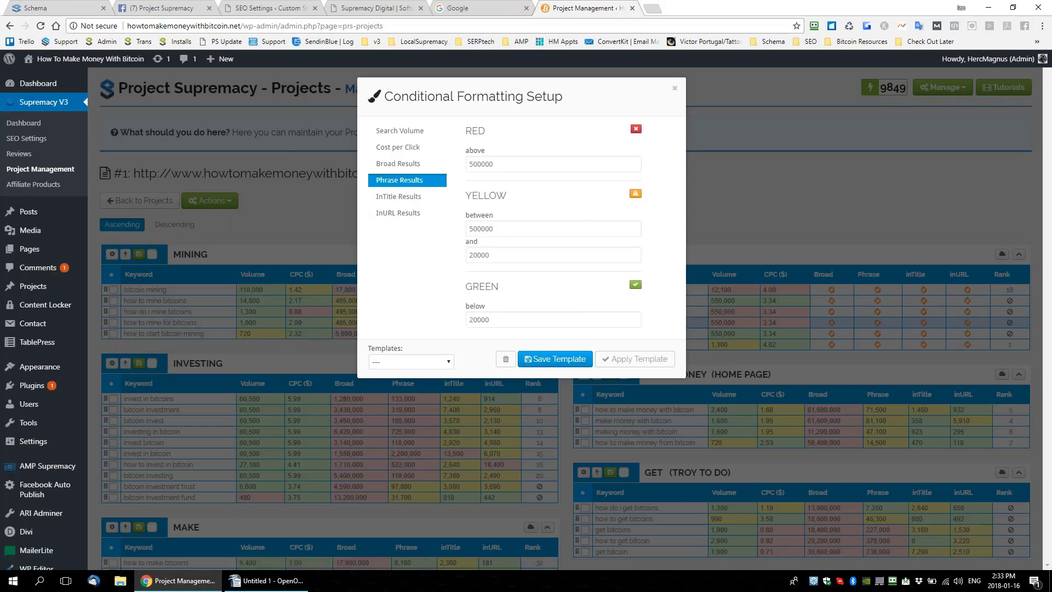
left_click(504, 320)
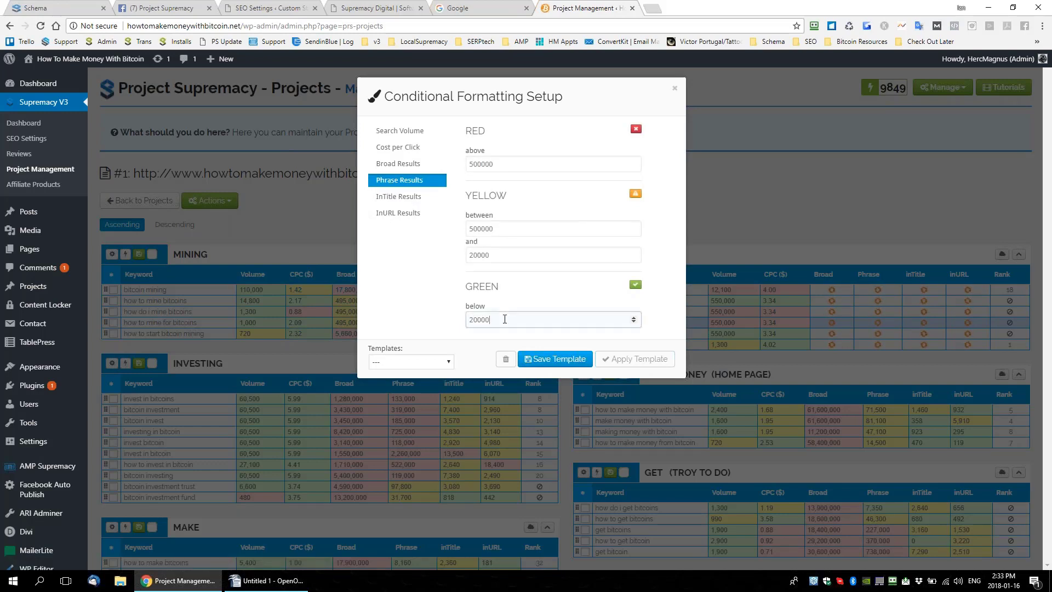
left_click(398, 164)
left_click(405, 197)
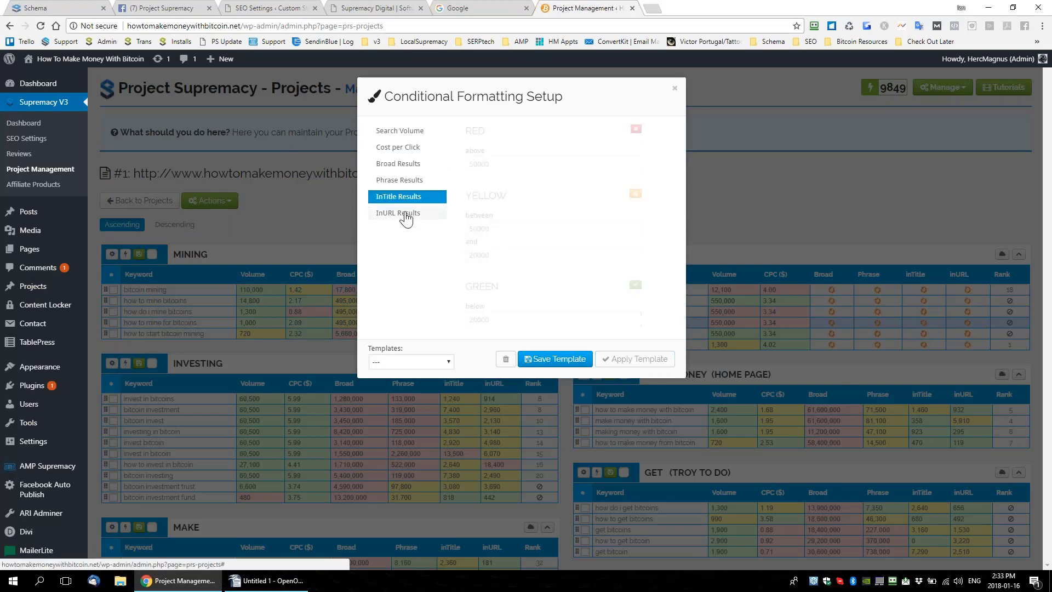
left_click(406, 215)
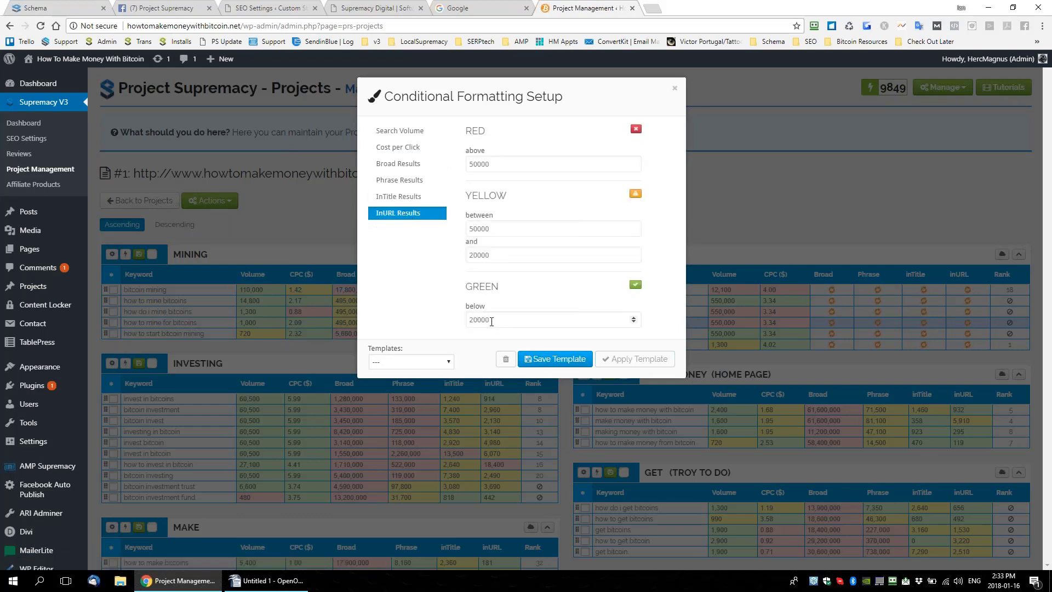
left_click(556, 359)
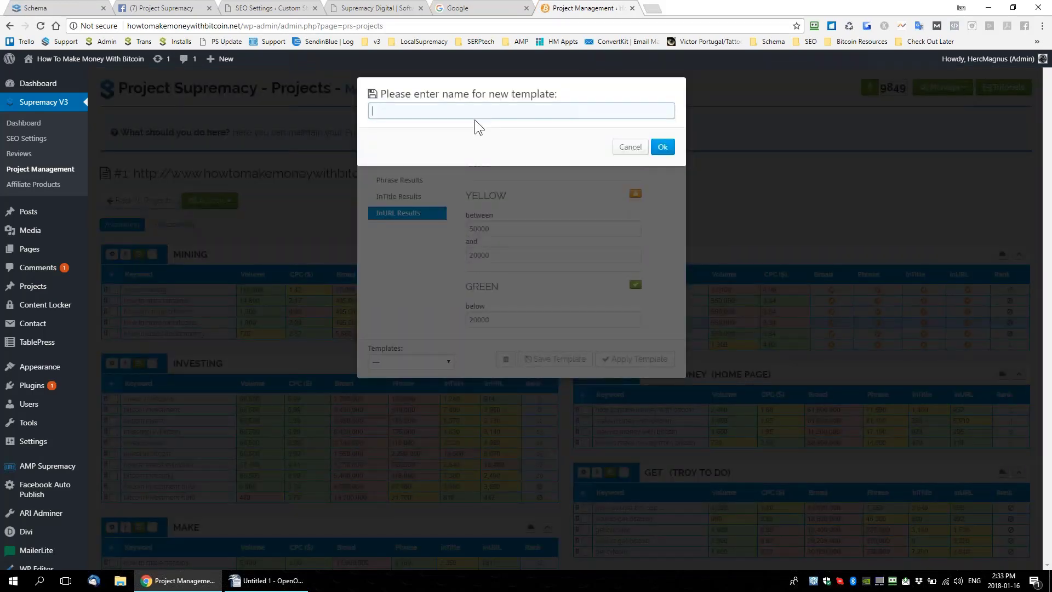
Name the new template 'Super Competitive' and close the Conditional Formatting Setup.
type("supe")
key("BackSpace")
key("BackSpace")
key("BackSpace")
key("BackSpace")
type("Super Competitive")
key("Return")
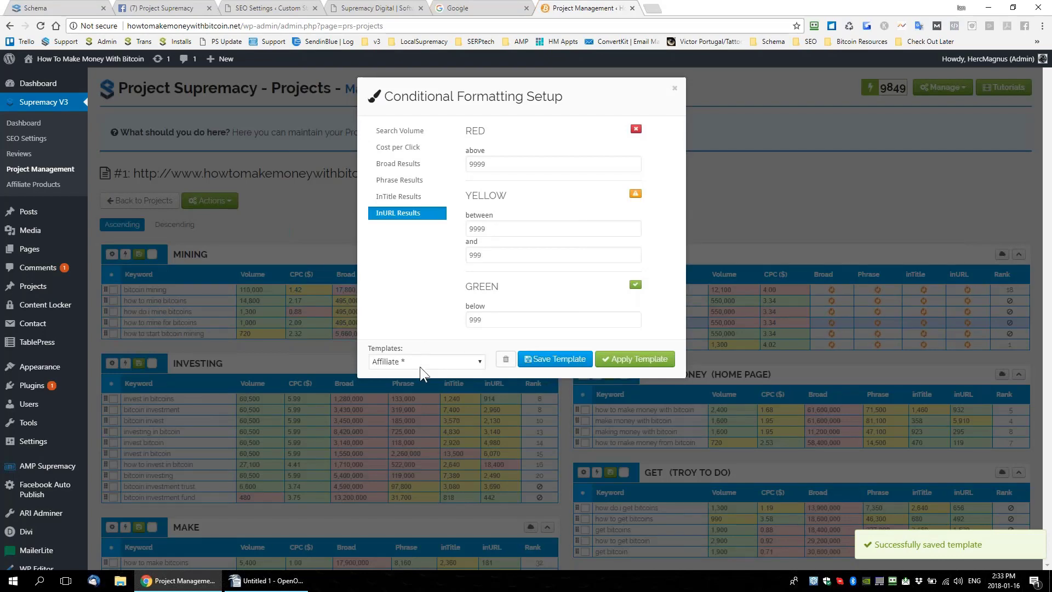
left_click(828, 186)
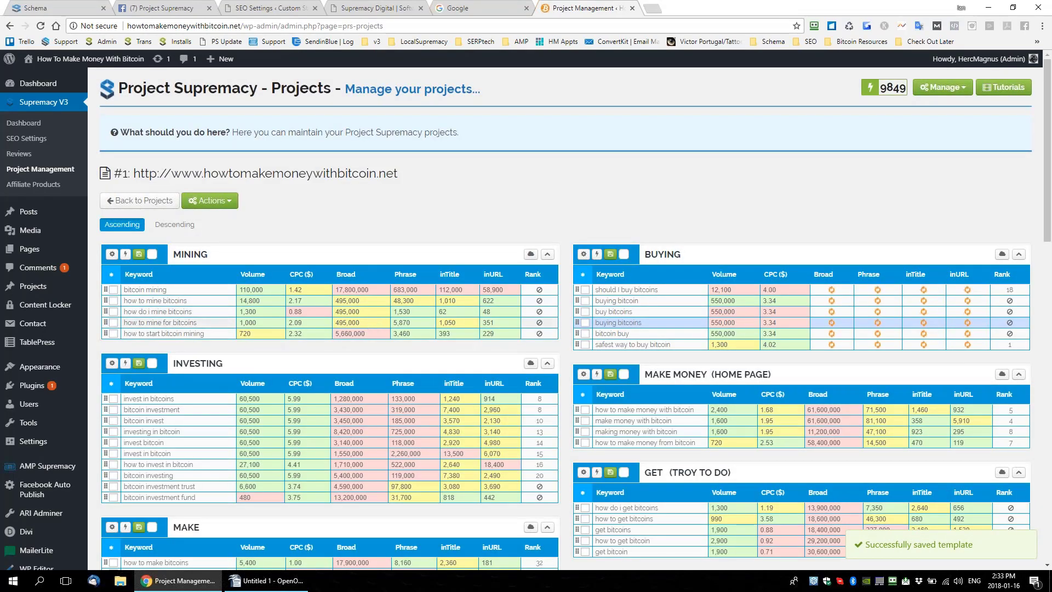
Apply the Super Competitive template to the keyword tables and close the setup.
left_click(943, 87)
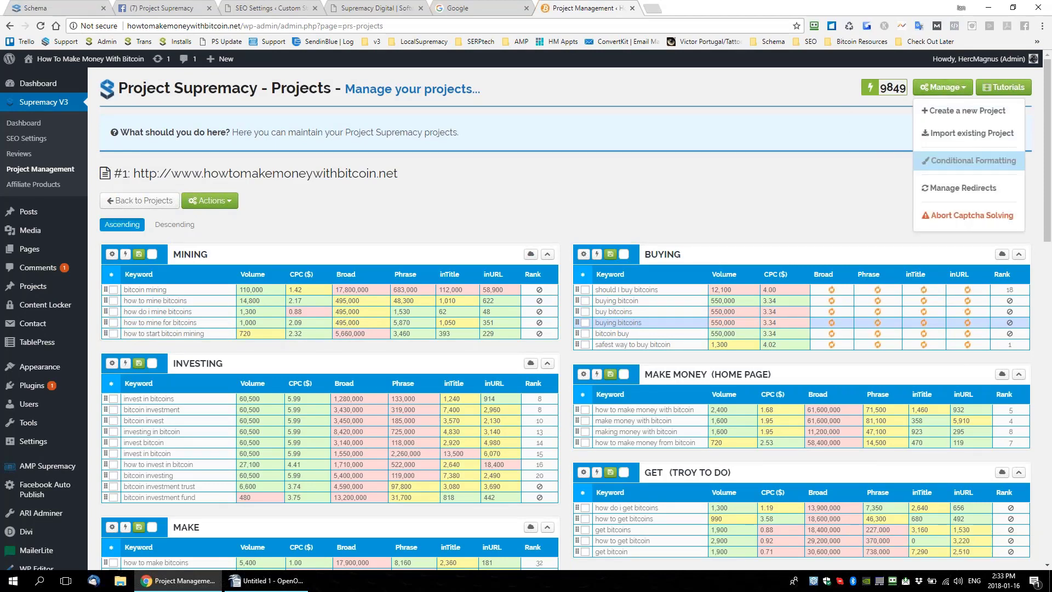
left_click(966, 160)
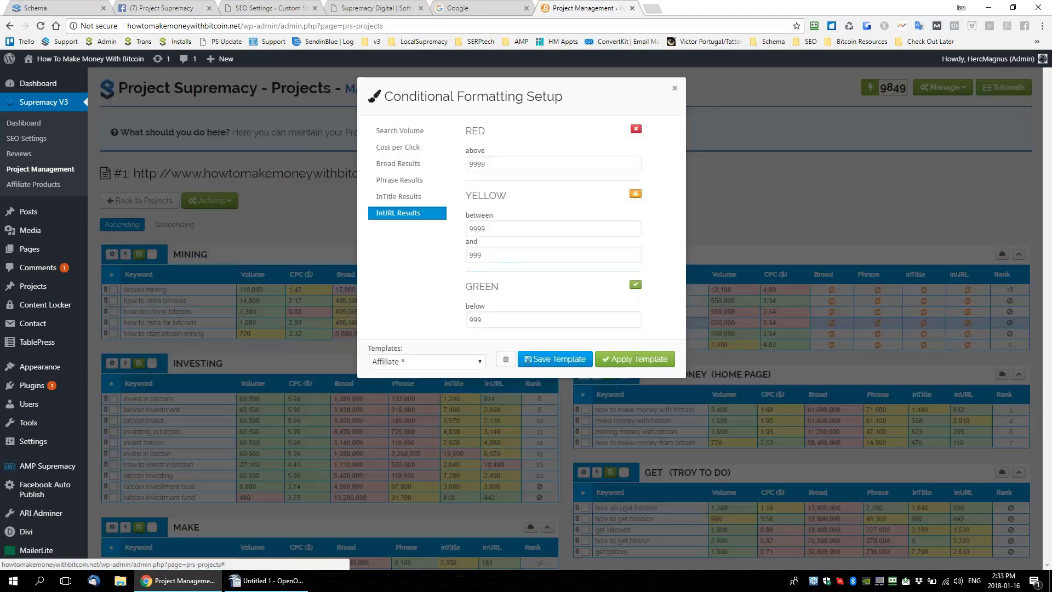
left_click(415, 360)
left_click(412, 409)
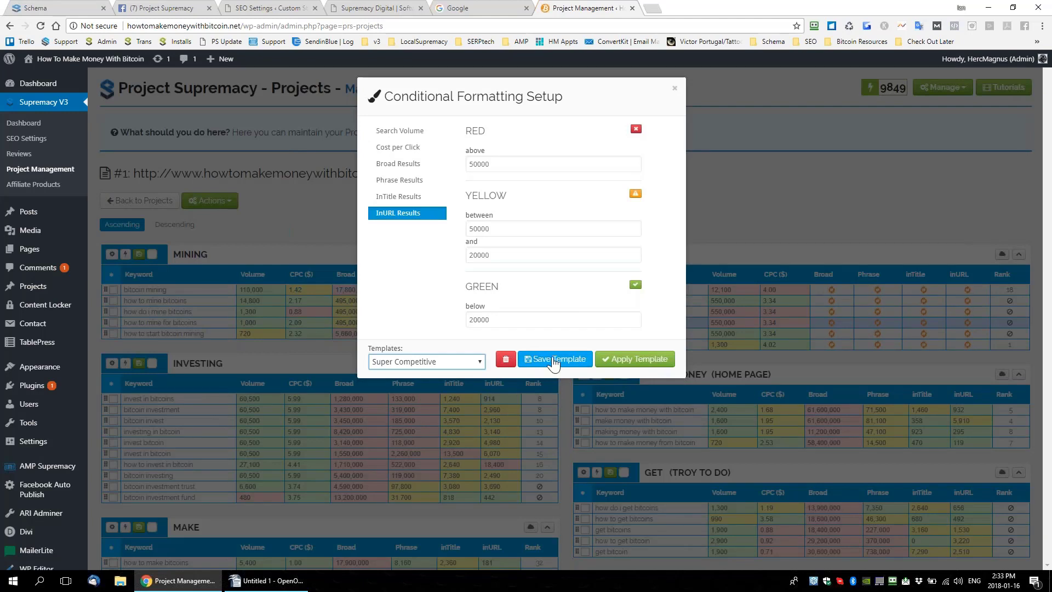
left_click(640, 359)
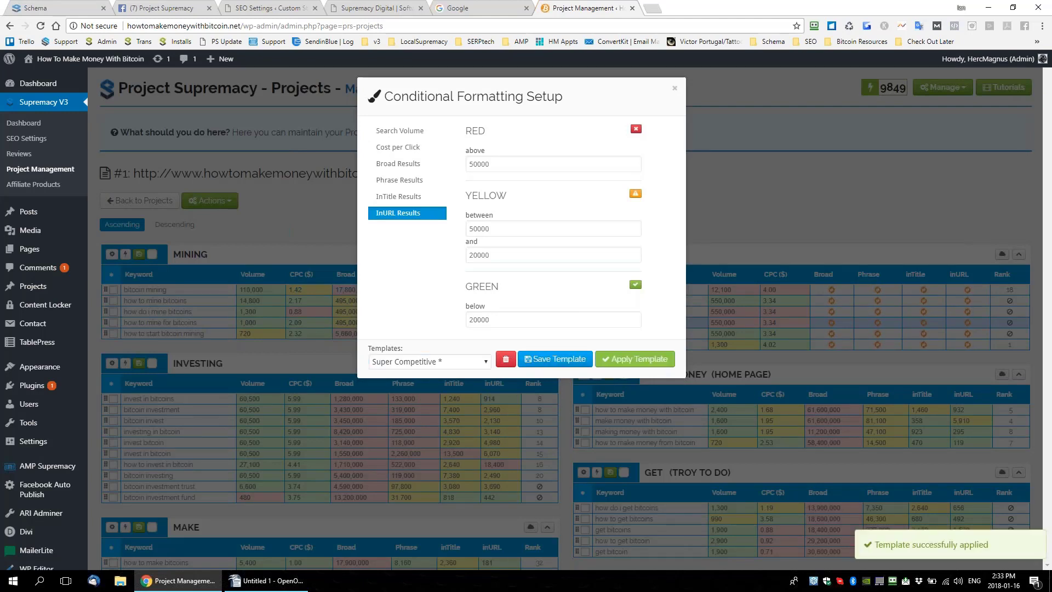
left_click(817, 183)
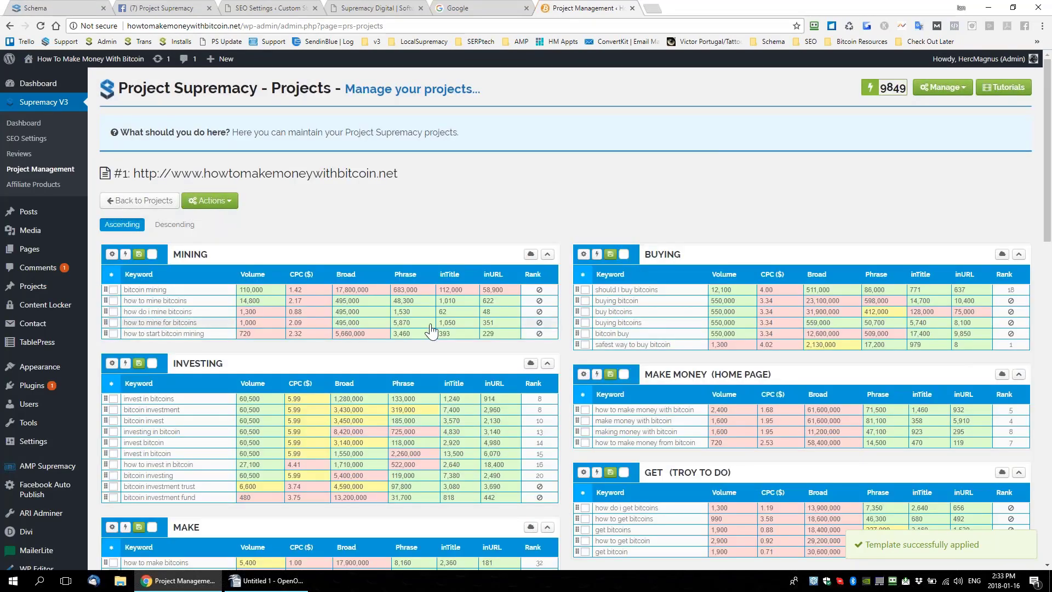
Reload the howtomakemoneywithbitcoin.net project and scroll through its newly coloured keyword tables.
scroll(470, 270, "down", 1)
scroll(470, 270, "down", 2)
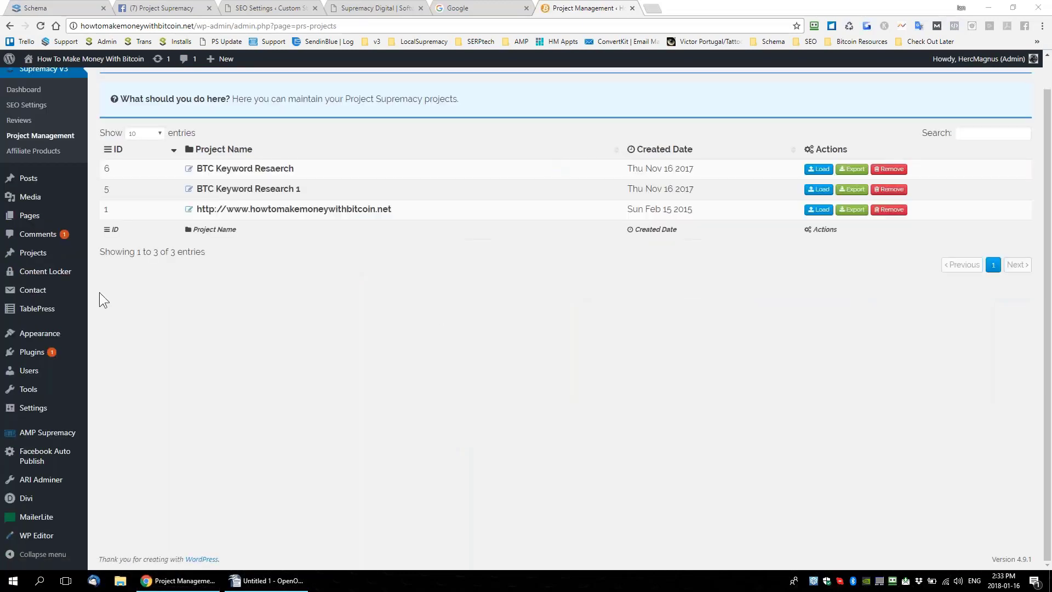
left_click(819, 210)
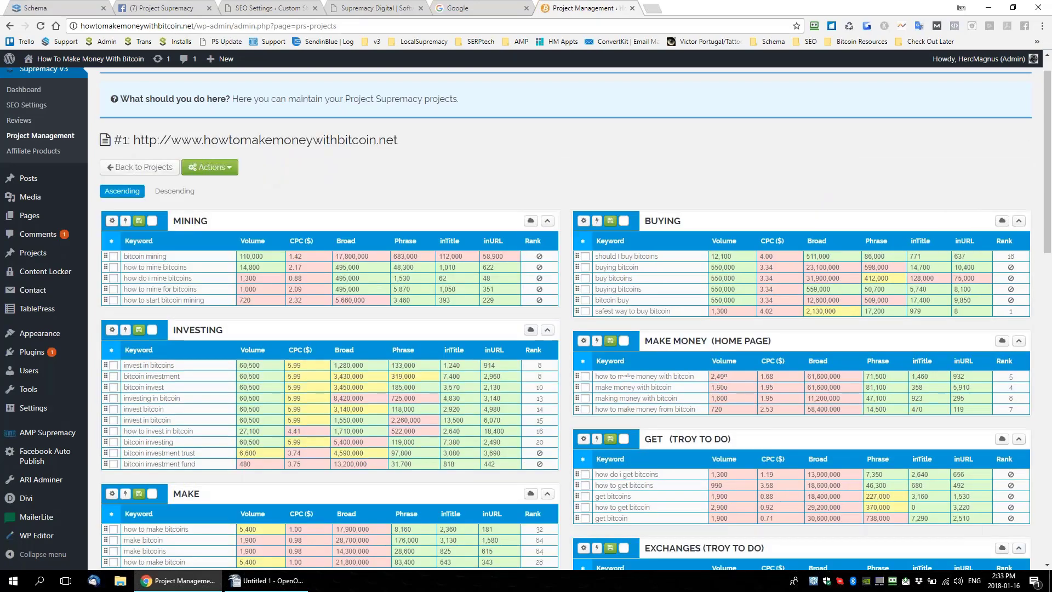
scroll(550, 347, "down", 1)
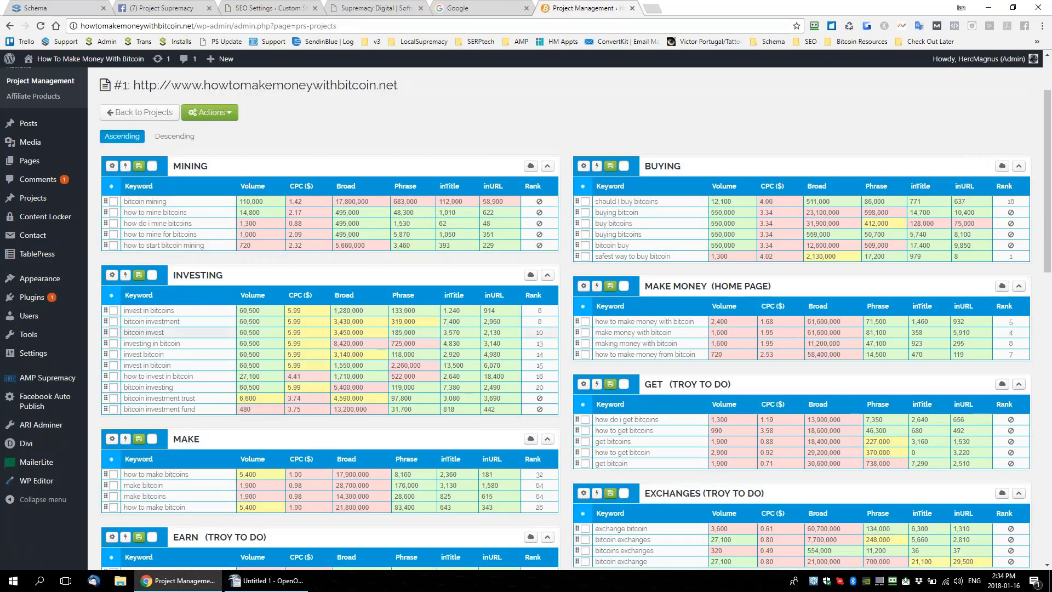
scroll(325, 346, "down", 2)
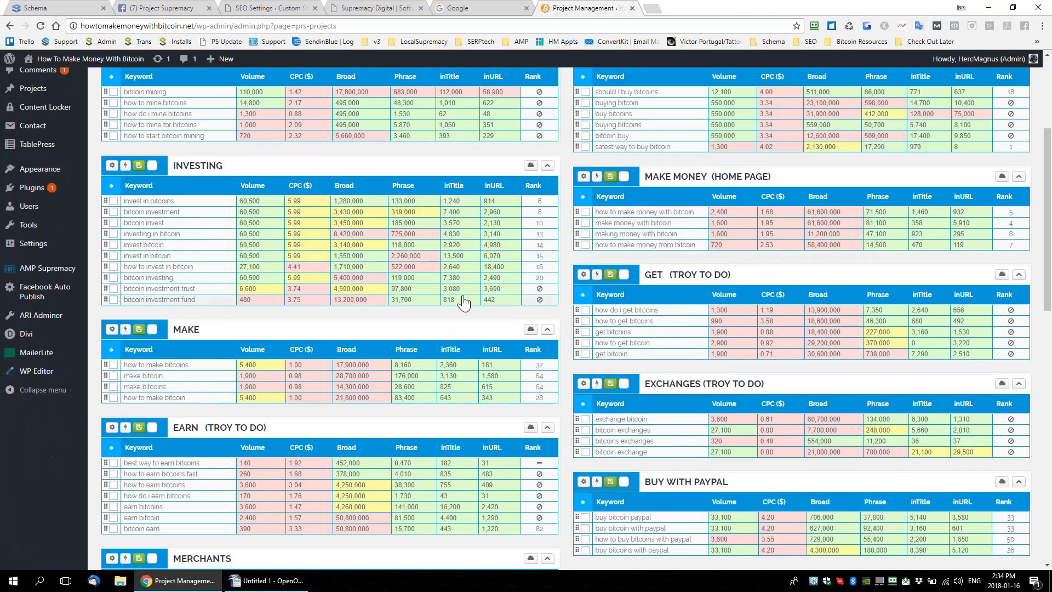
scroll(464, 302, "up", 4)
left_click(941, 87)
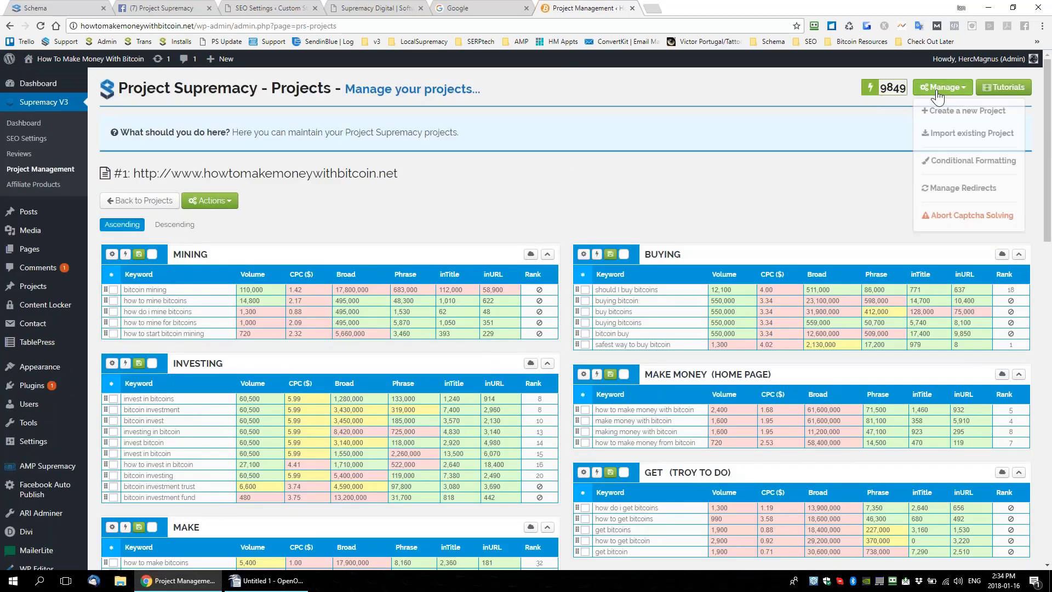
Apply the Local colour template, then switch back to Super Competitive and close the setup.
left_click(967, 160)
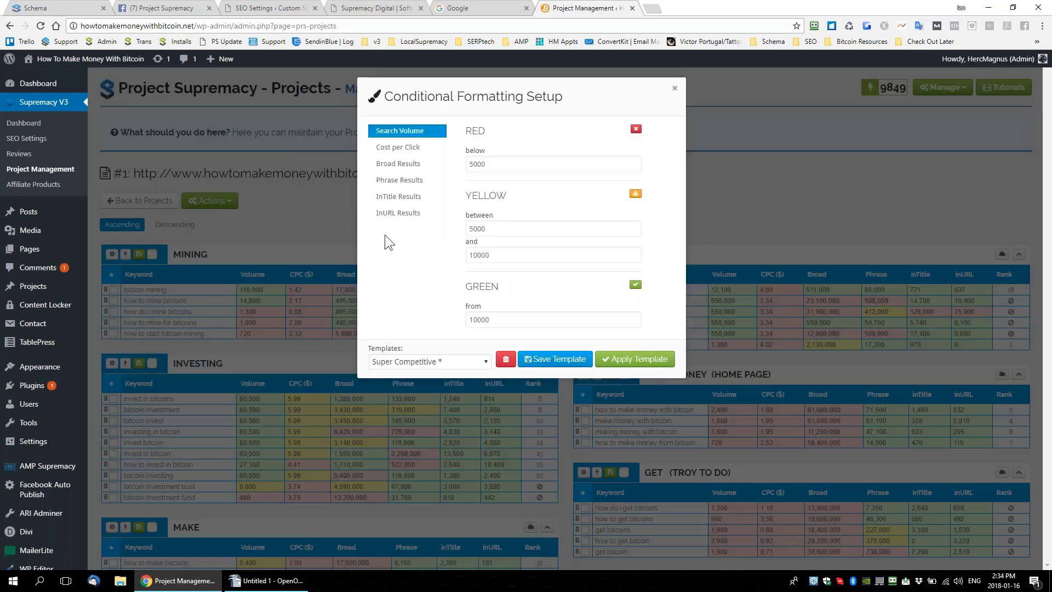
left_click(403, 363)
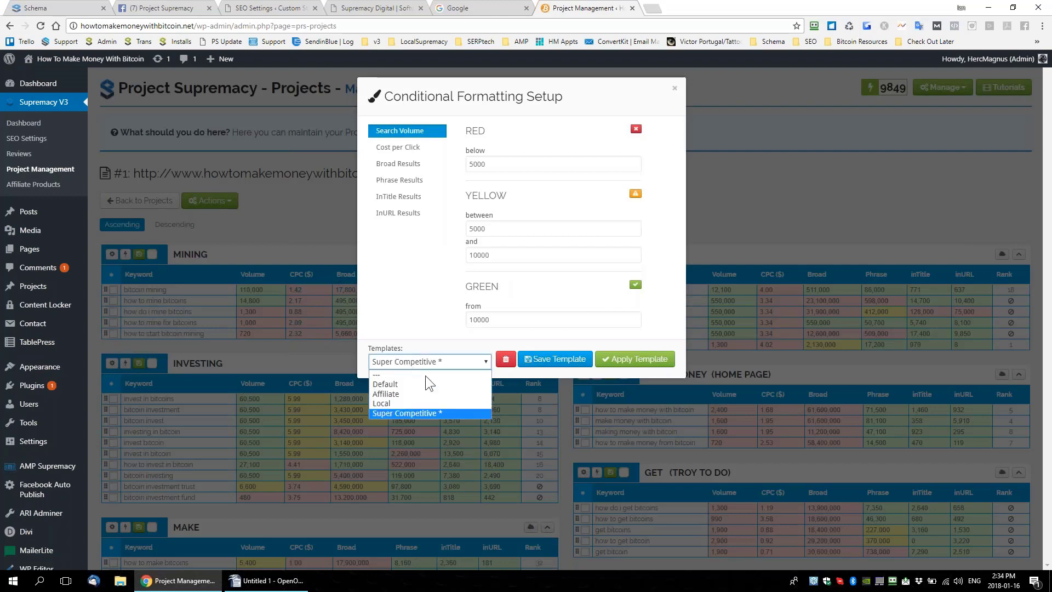
left_click(382, 403)
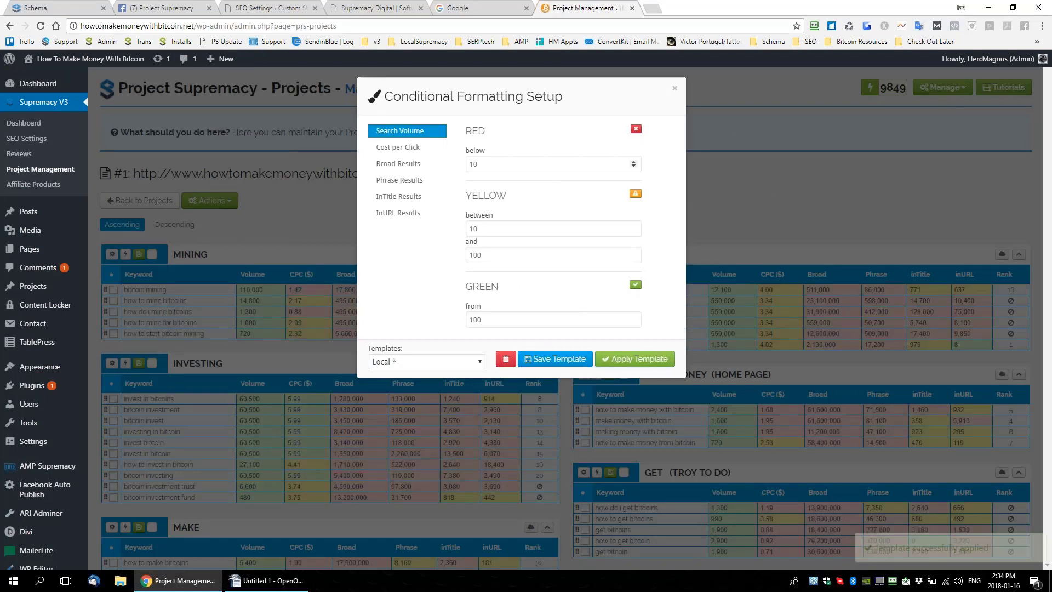
left_click(400, 362)
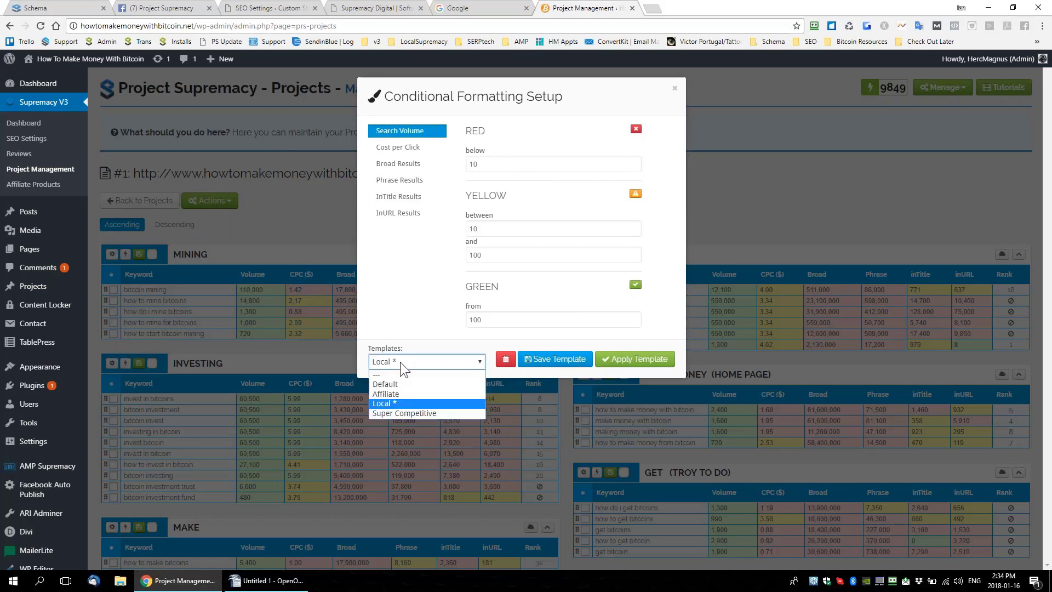
left_click(405, 413)
left_click(735, 214)
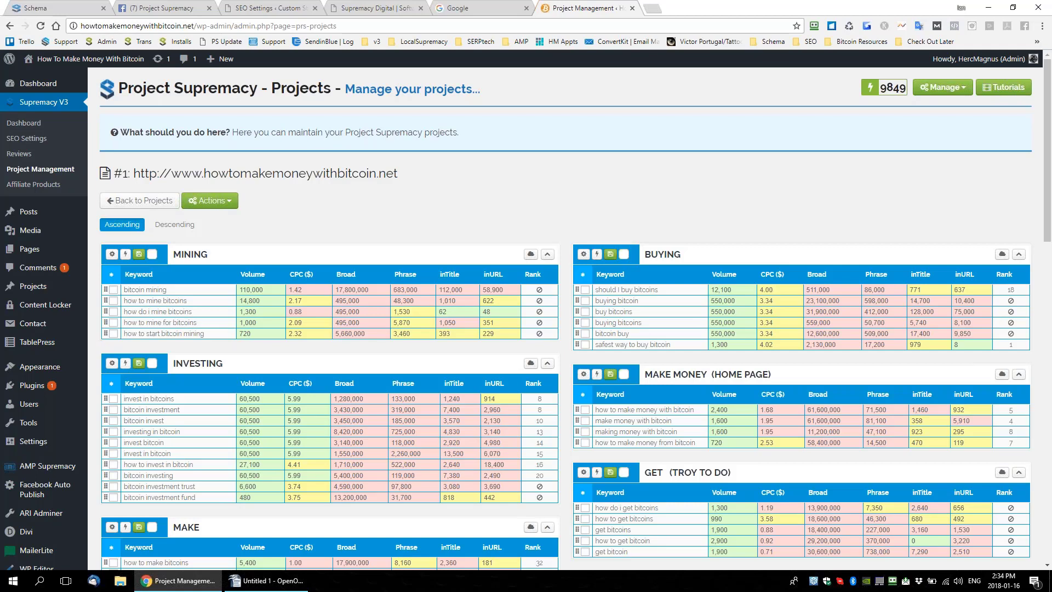
left_click(60, 8)
Search the Add New Schemas types for 'Pool', then clear the search.
type("Pool")
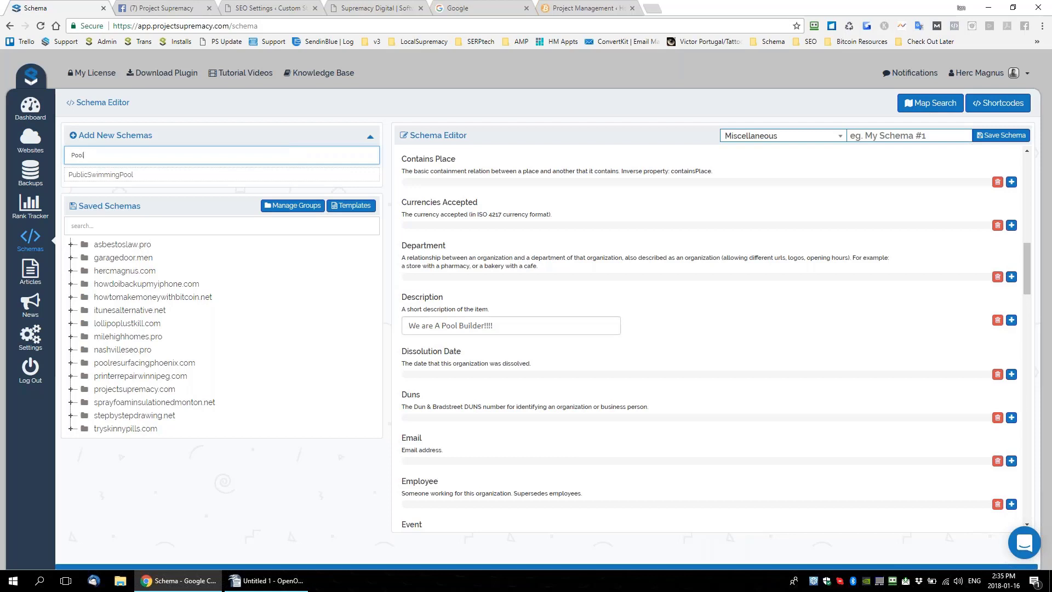
key("BackSpace")
key("BackSpace")
key("BackSpace")
key("BackSpace")
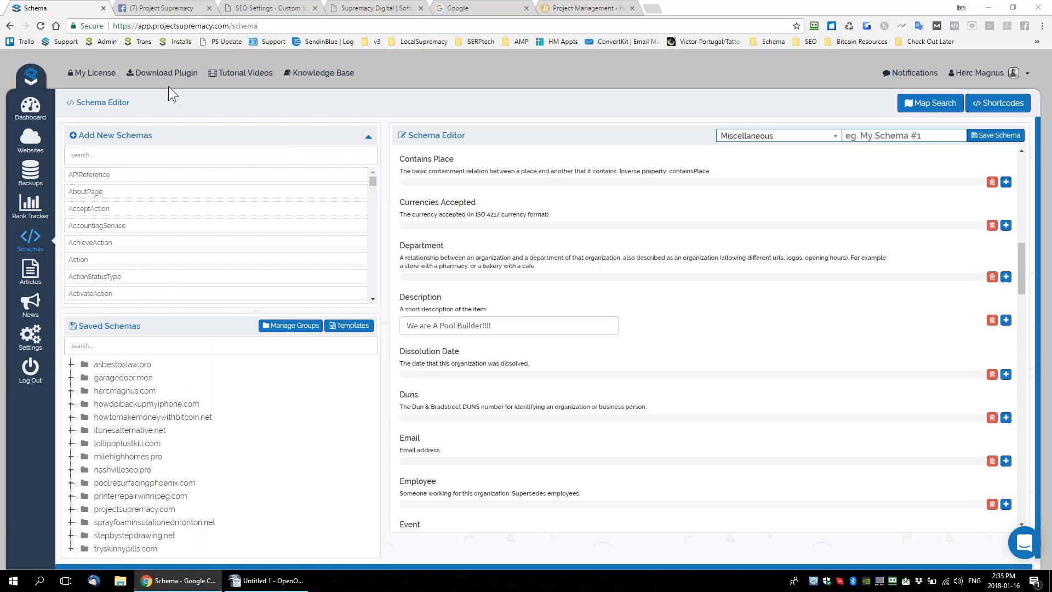
Start a new post in the Project Supremacy Facebook group, mentioning a first member.
left_click(164, 8)
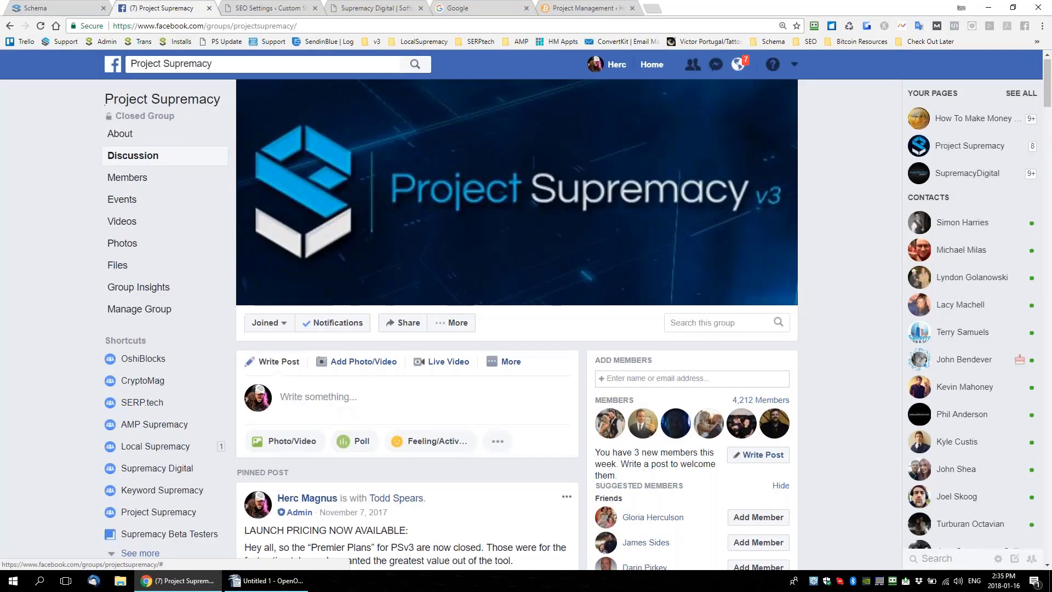
scroll(363, 296, "down", 2)
left_click(363, 296)
type("Ti")
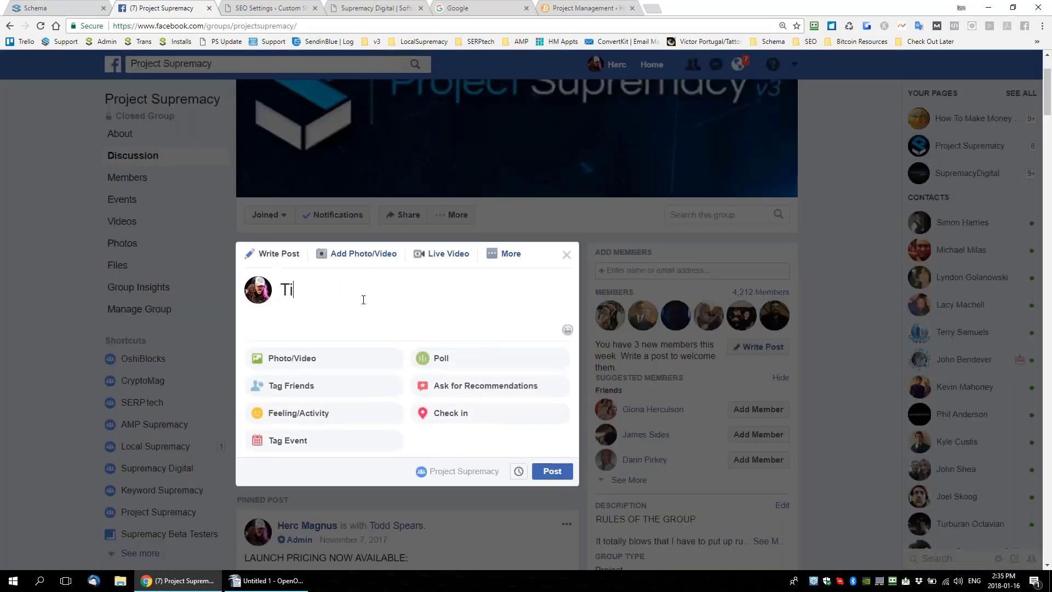
type("mothy")
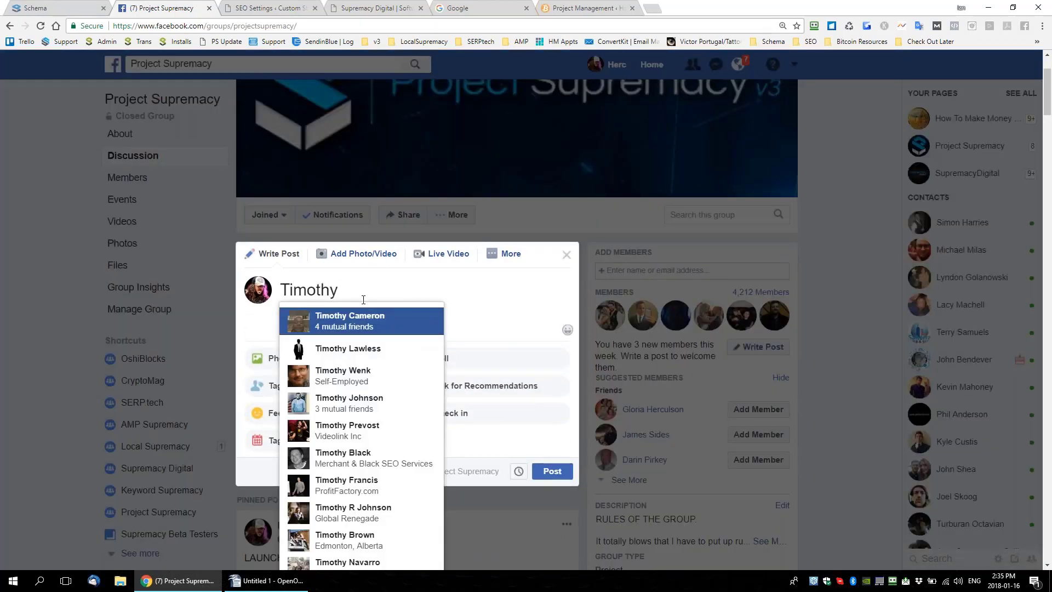
key("Down")
key("Return")
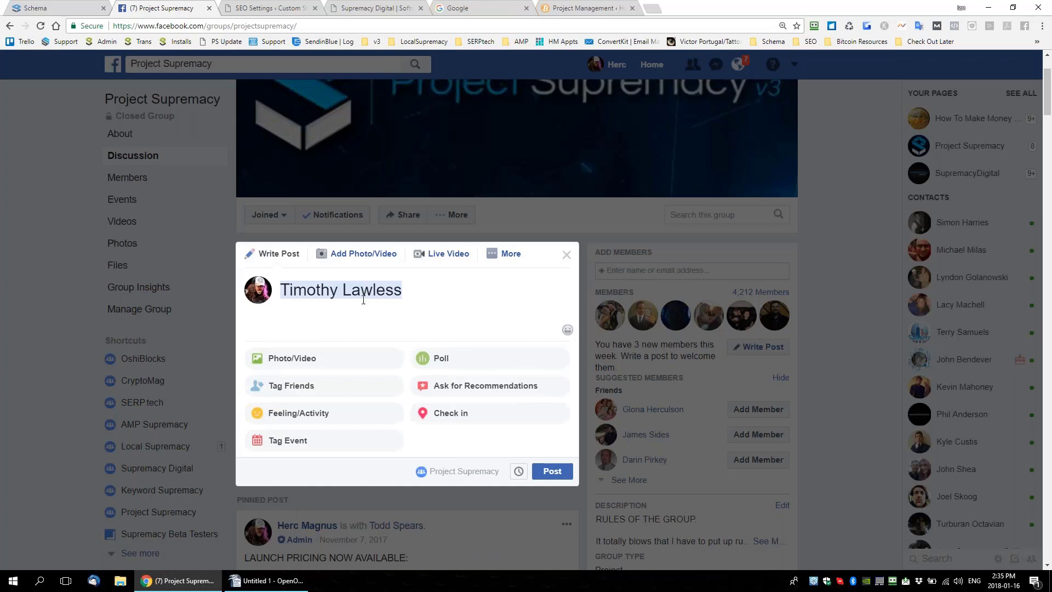
Add 'ask your schema questions here for mucho help', tag a second member, and publish the post.
type("ask your schema ")
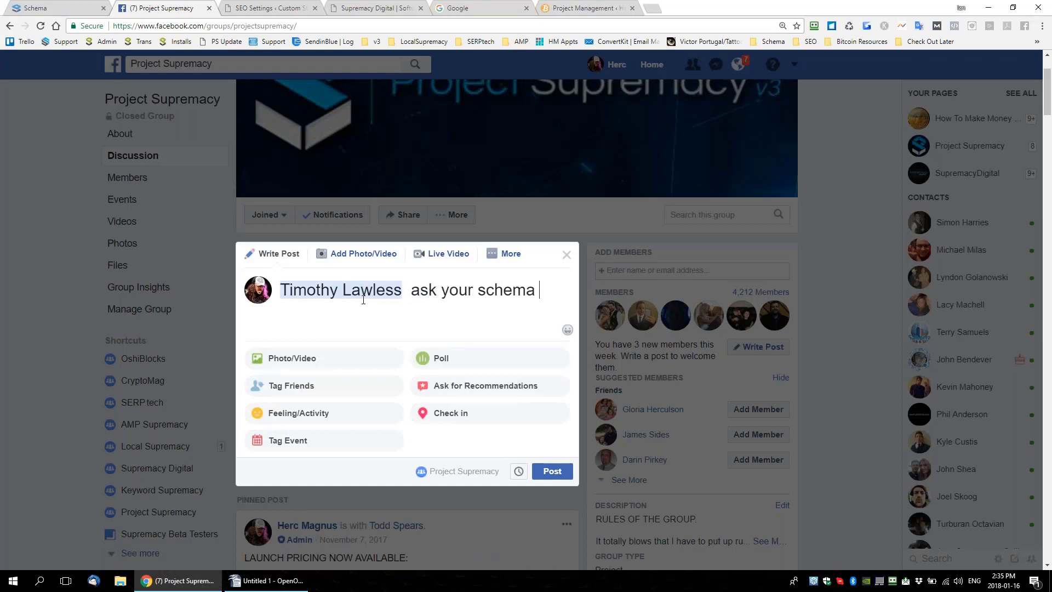
type("questions here for mu")
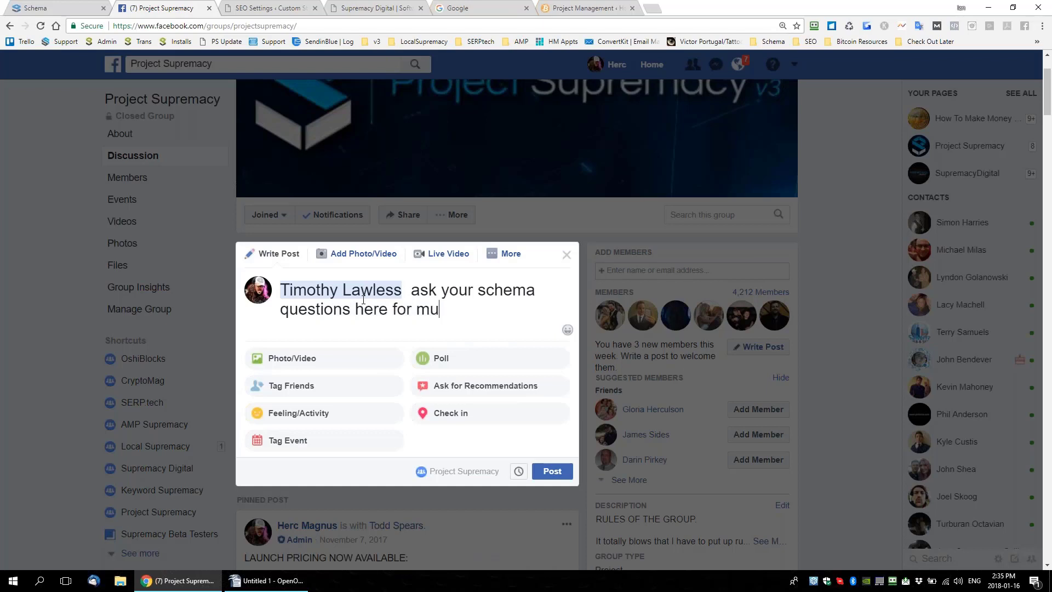
type("cho help b")
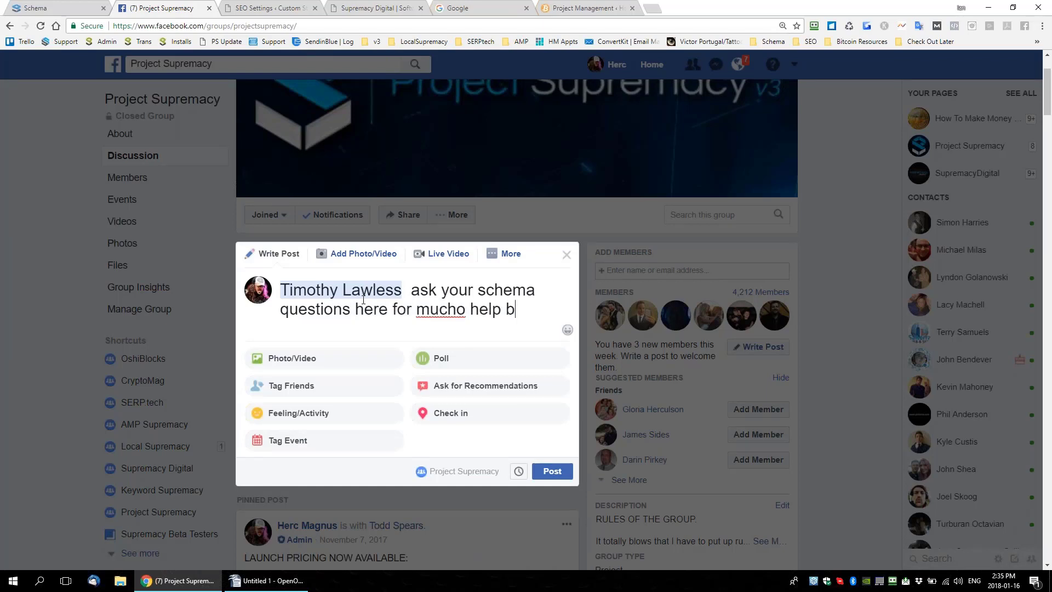
type("y Terry")
key("Return")
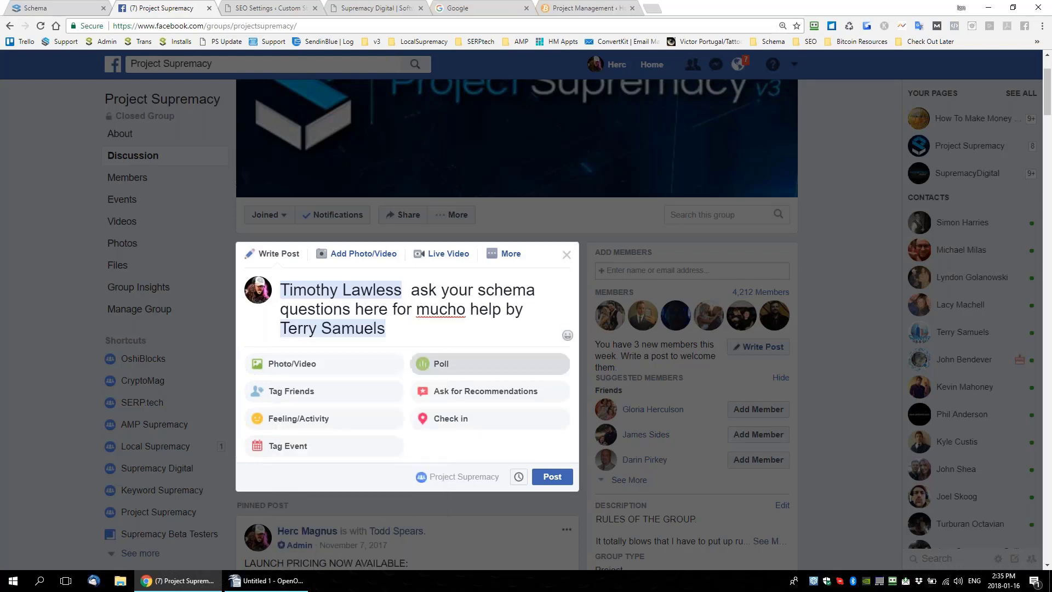
left_click(548, 477)
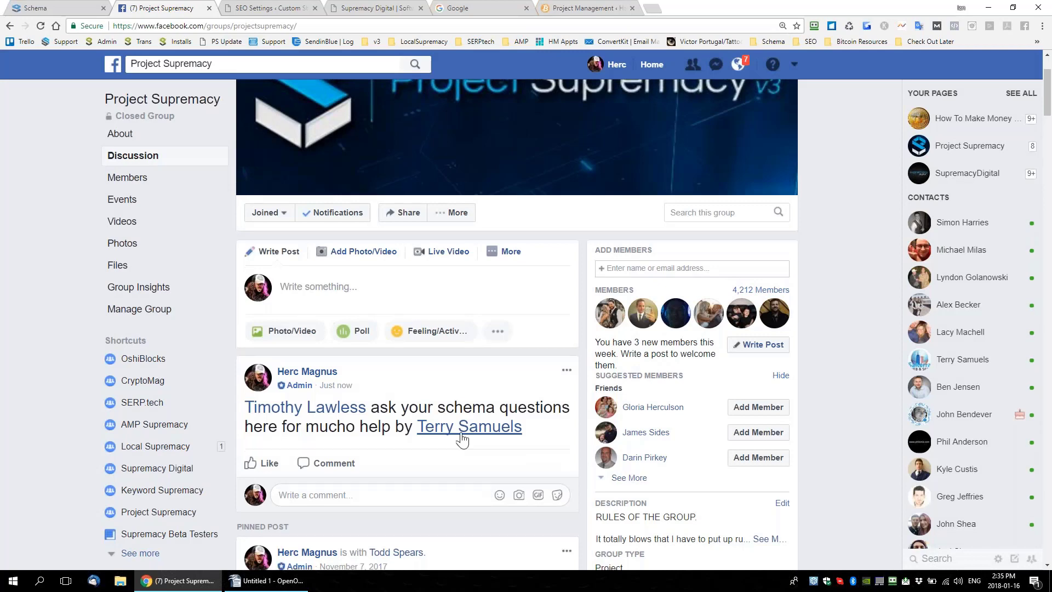
scroll(461, 437, "down", 3)
scroll(447, 390, "up", 3)
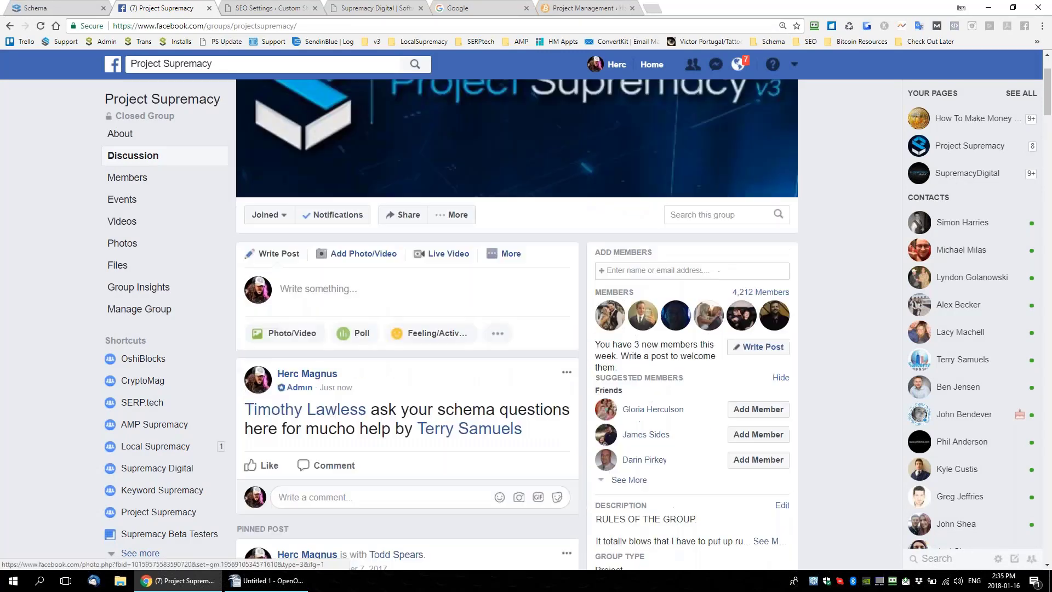
scroll(447, 389, "down", 3)
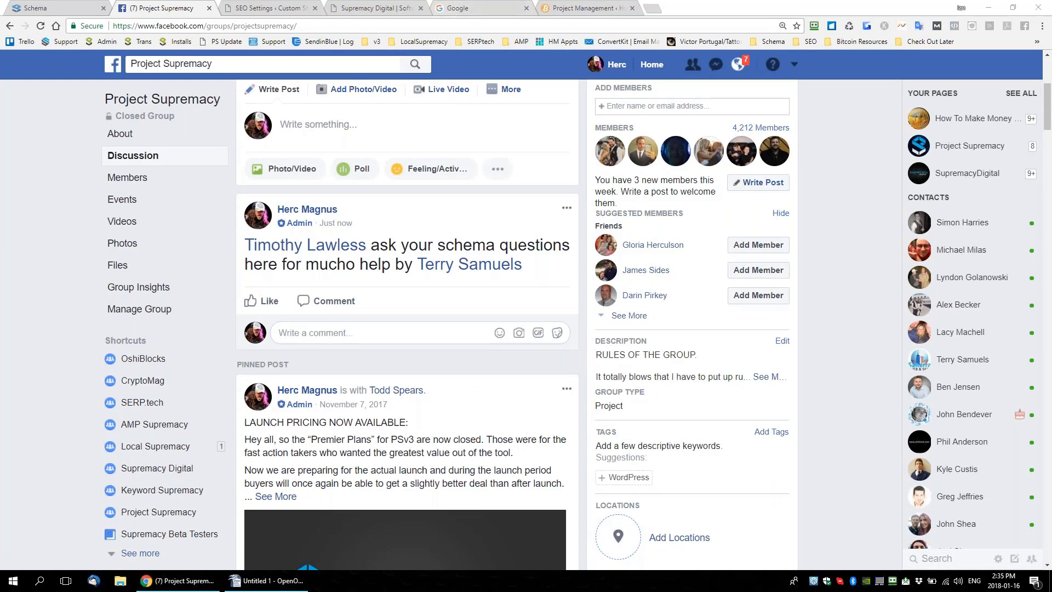
Glance at the Supremacy Digital and Project Management tabs, then open Websites from the schema editor.
left_click(366, 8)
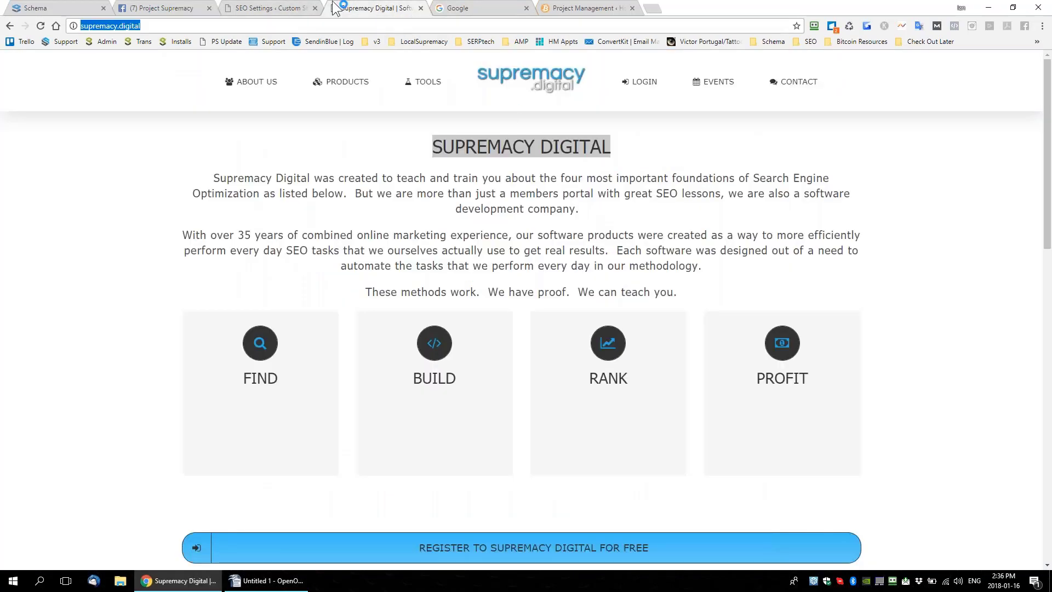
left_click(581, 8)
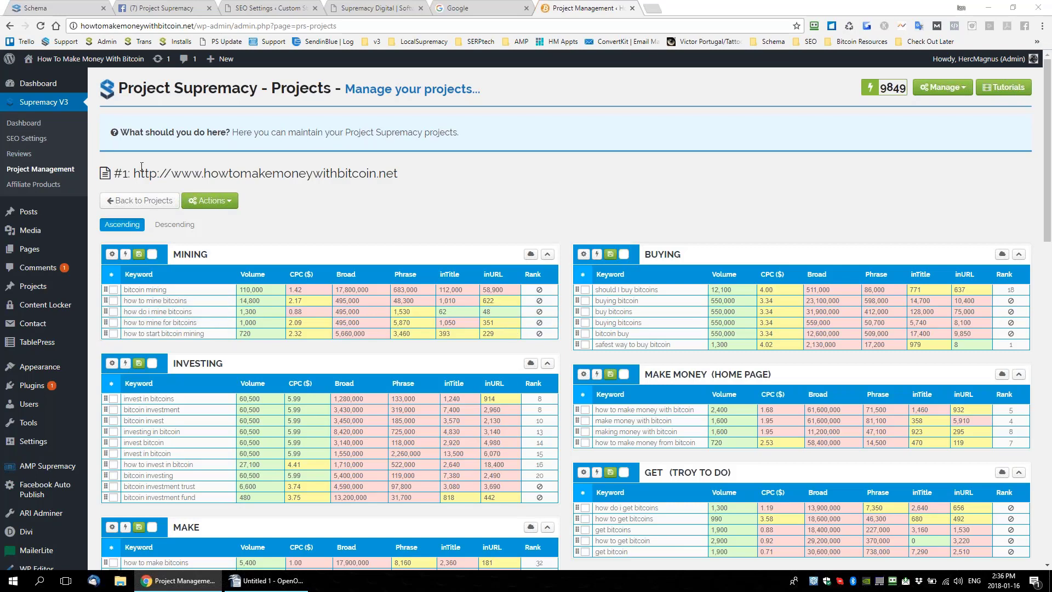
left_click(64, 9)
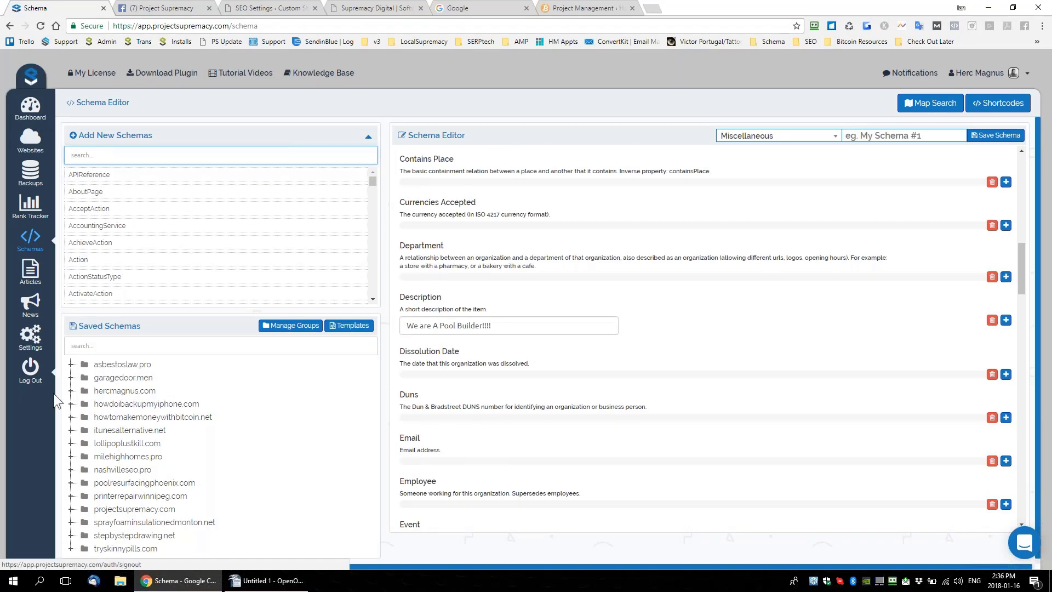
left_click(30, 139)
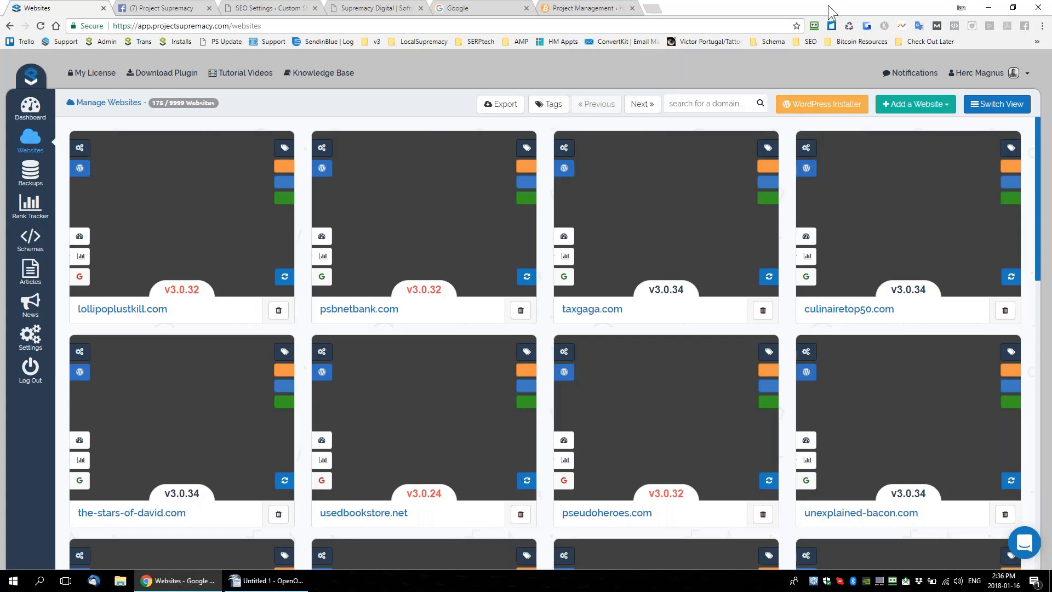
Open trello.com in a new tab and go to the PSv3 board.
left_click(651, 9)
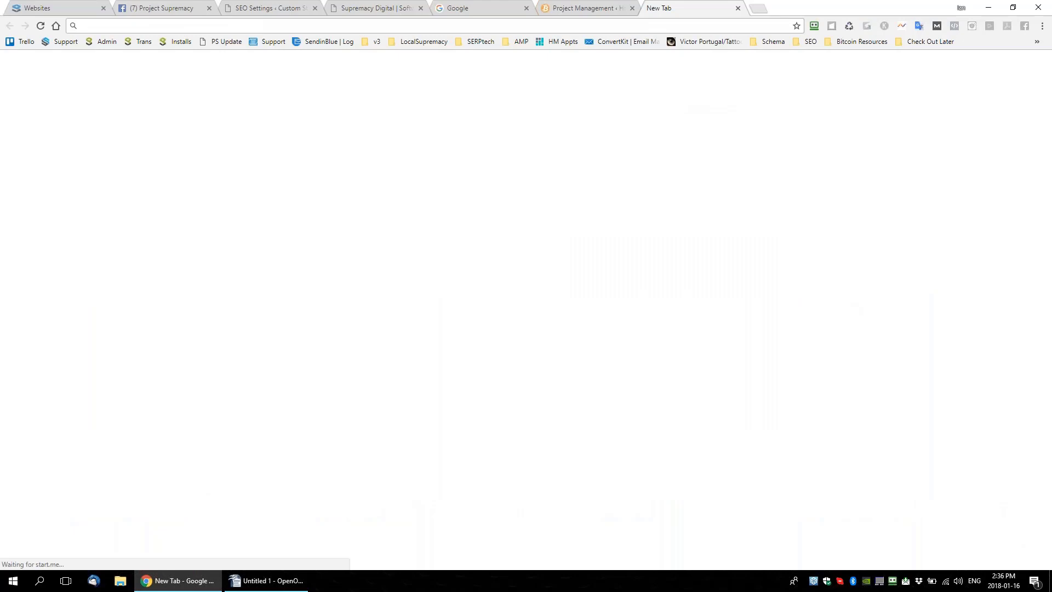
type("trello.c")
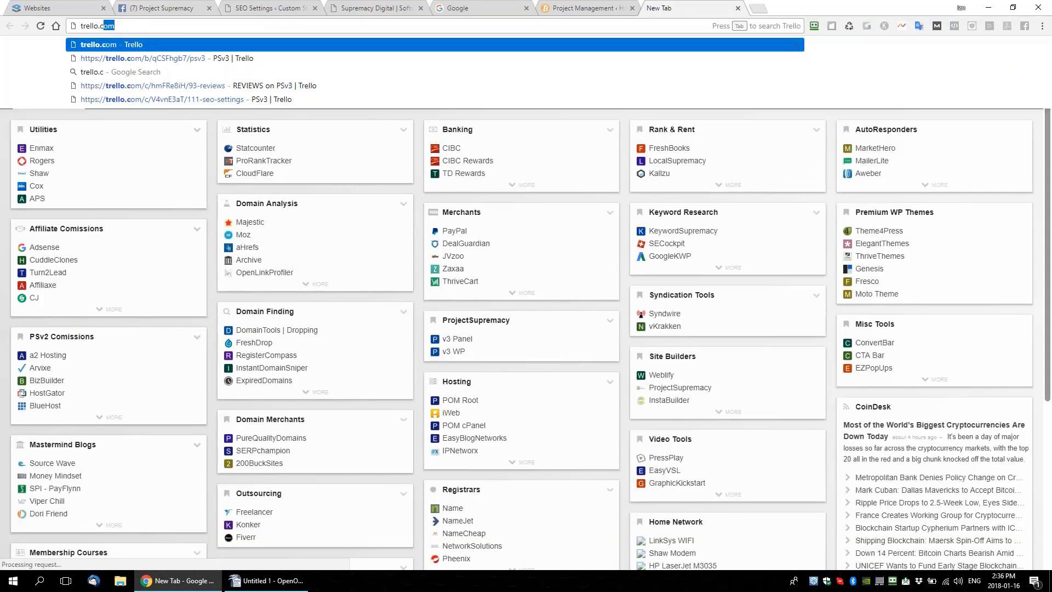
key("Return")
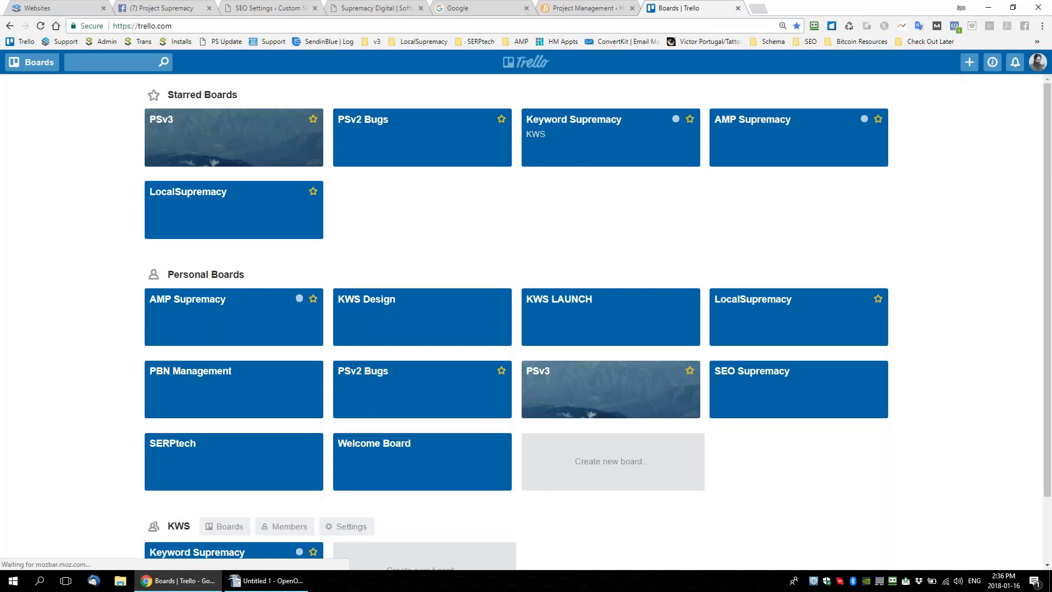
left_click(224, 127)
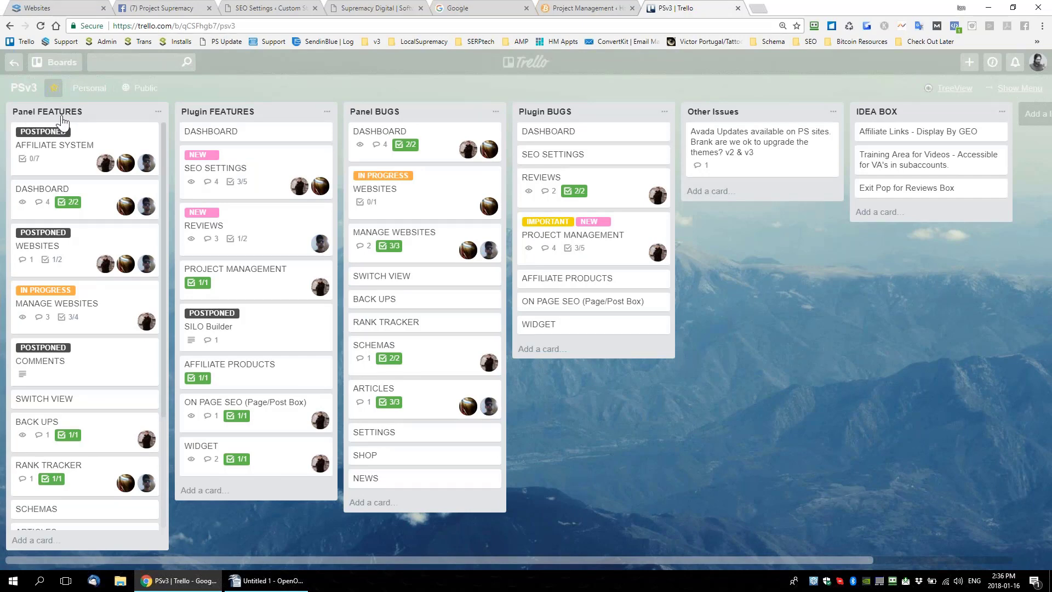
Reload the Manage Websites list and select its address, then return to the PSv3 Trello board.
left_click(34, 8)
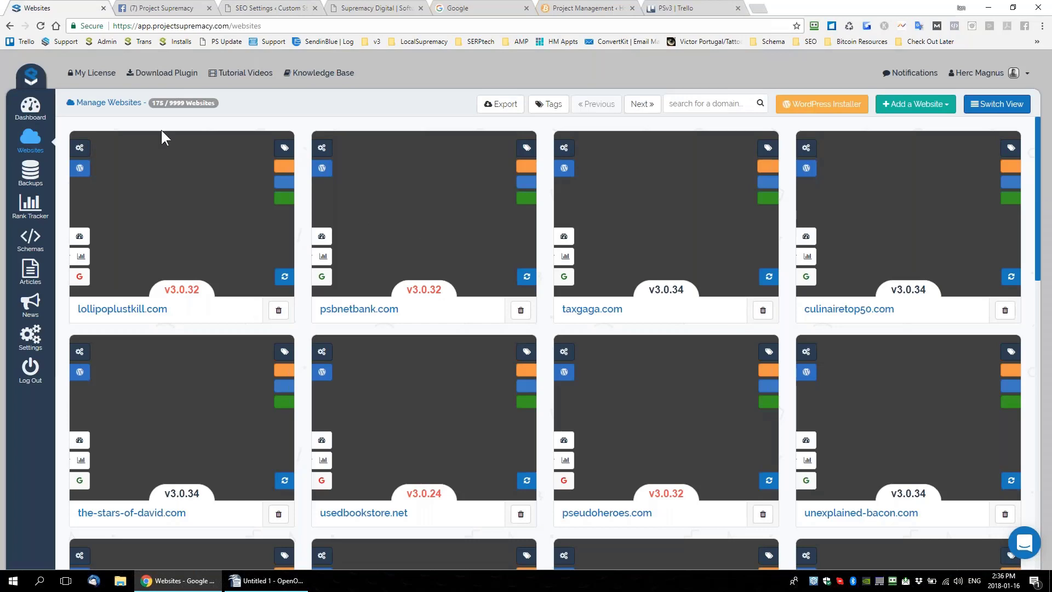
left_click(34, 142)
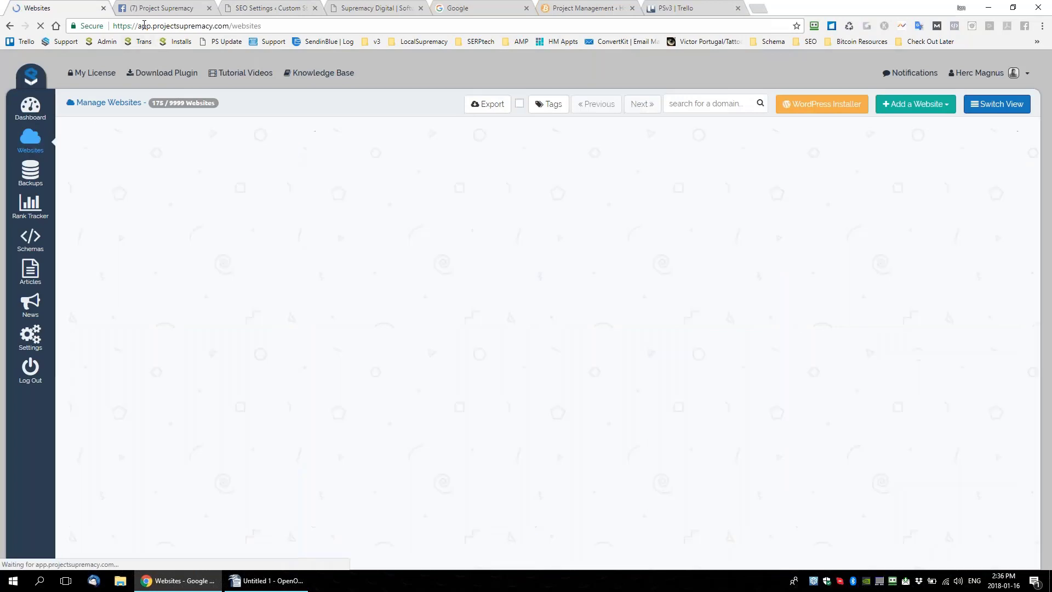
left_click_drag(138, 26, 296, 30)
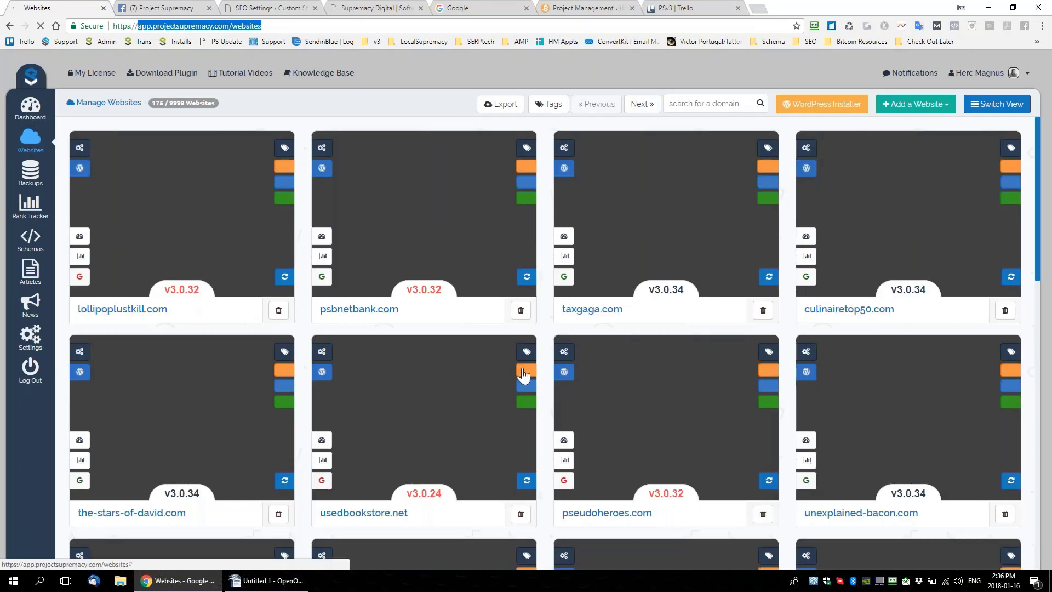
mouse_move(528, 378)
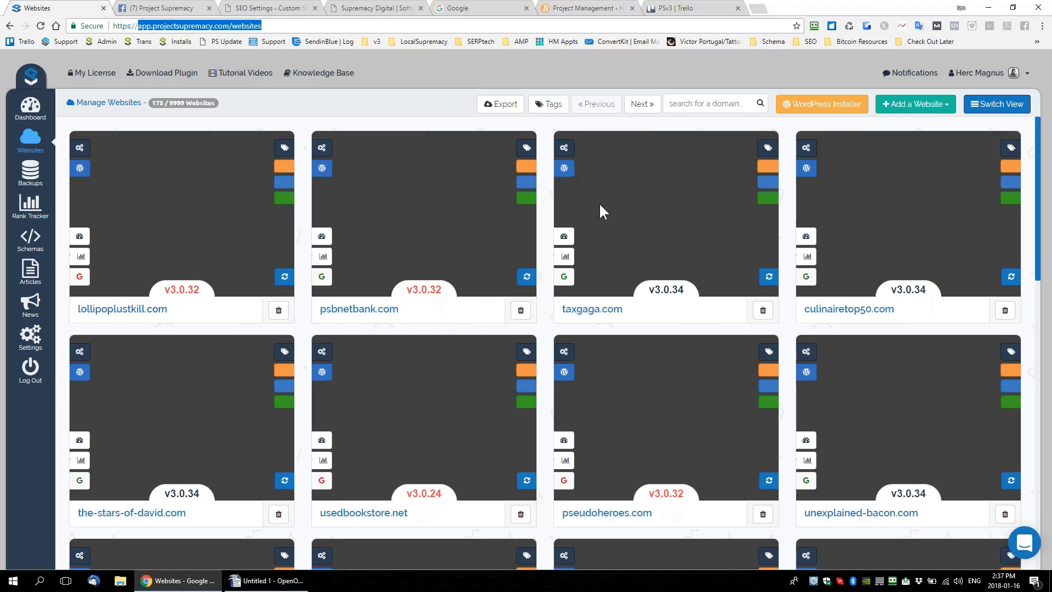
left_click(543, 9)
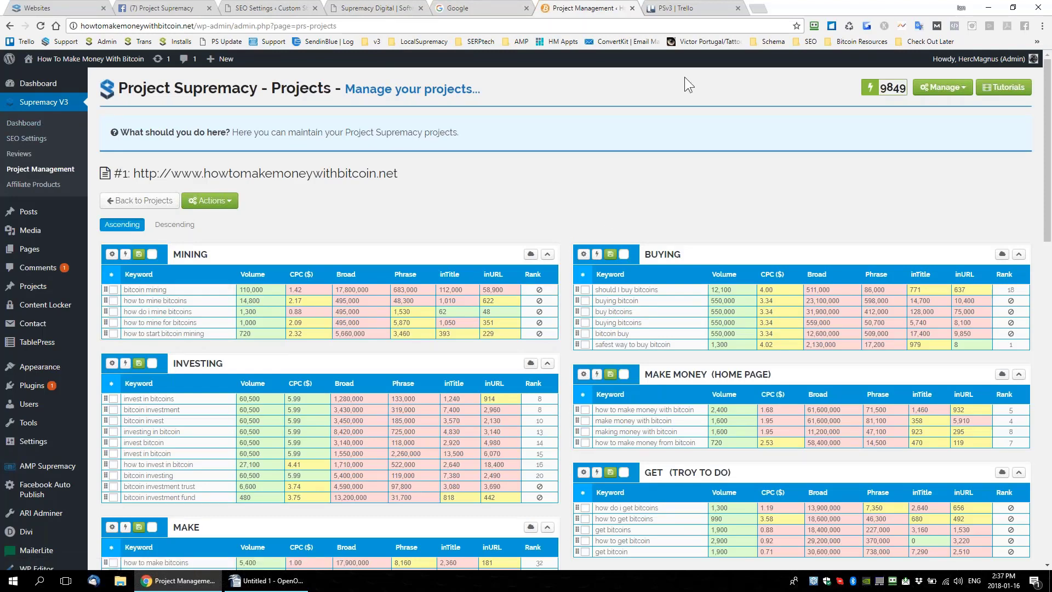
left_click(698, 4)
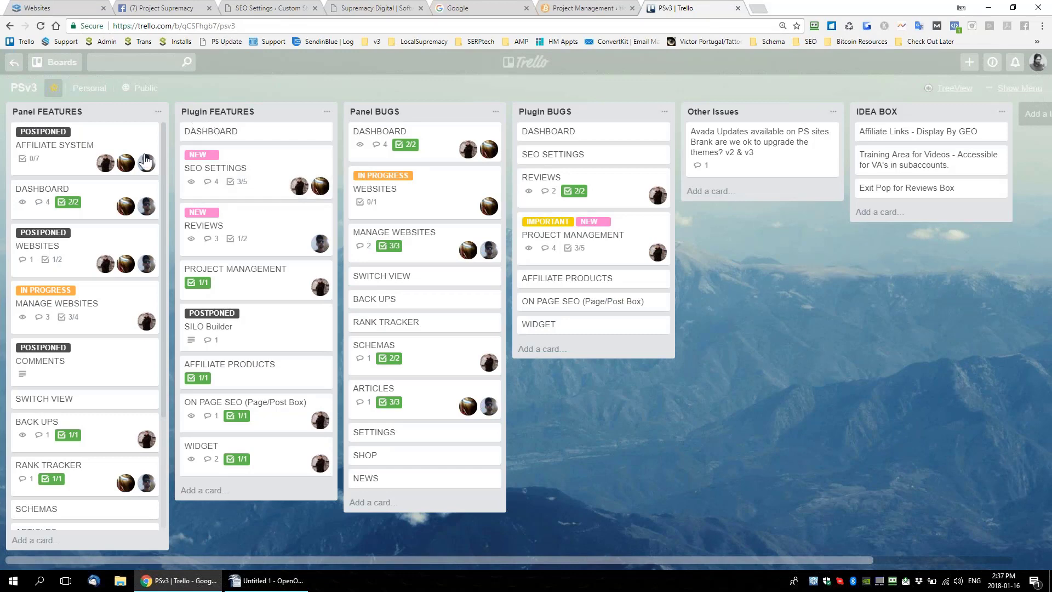
Open and close the AFFILIATE SYSTEM card, then go back to the Manage Websites grid.
left_click(58, 159)
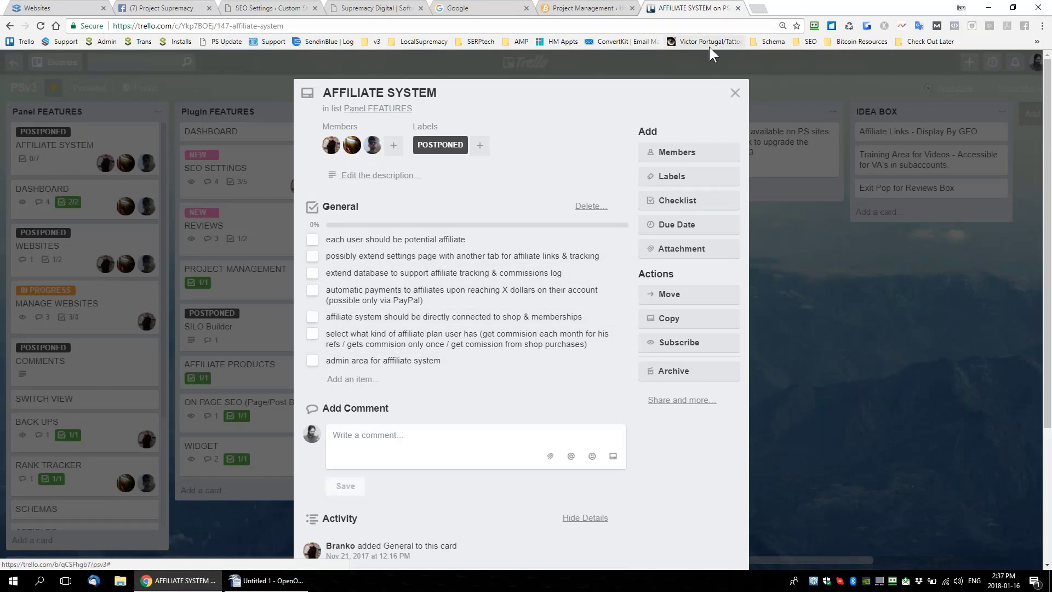
left_click(735, 94)
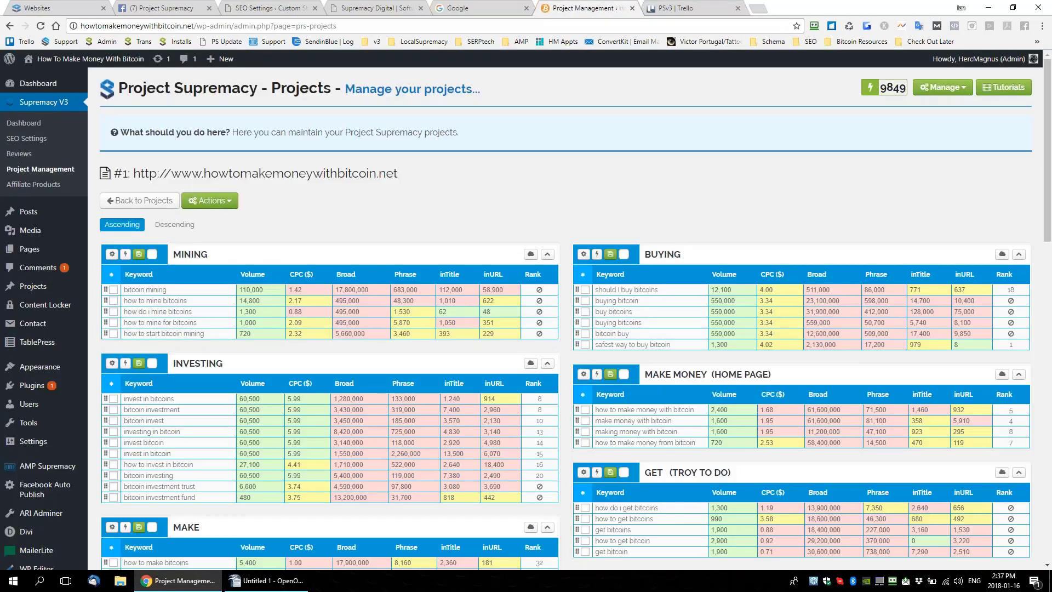
left_click(587, 8)
left_click(58, 9)
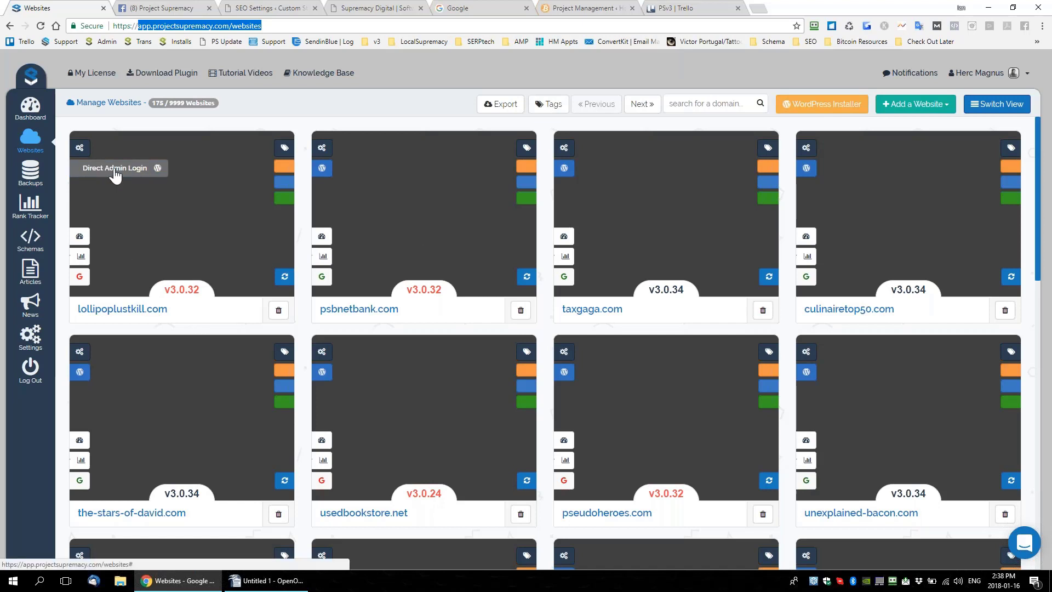
Briefly log into lollipoplustkill.com's admin, then view the site's installed plugins in Project Supremacy.
left_click(115, 173)
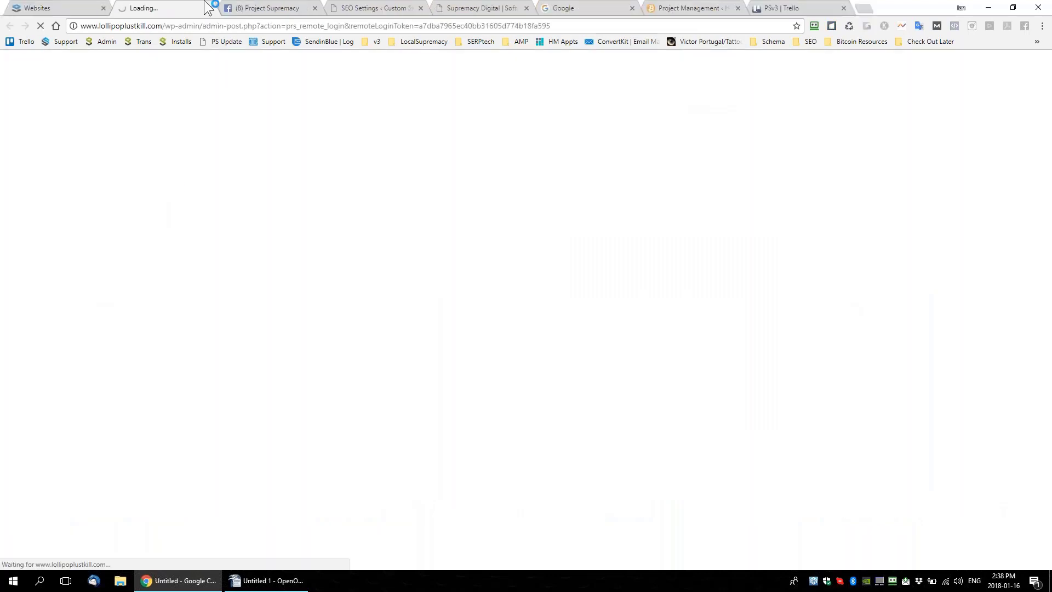
left_click(209, 7)
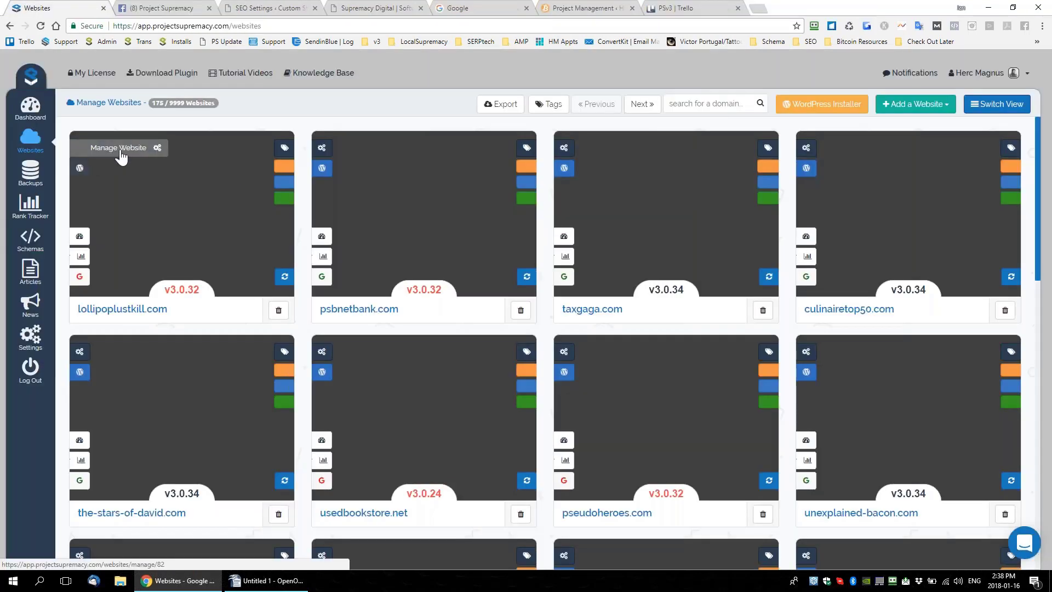
left_click(113, 159)
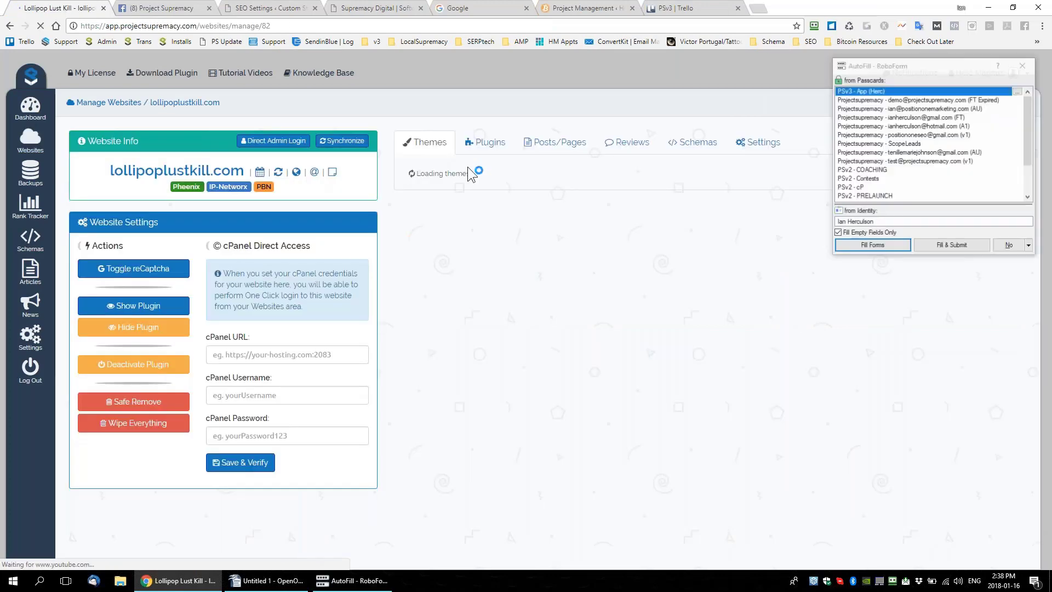
left_click(488, 147)
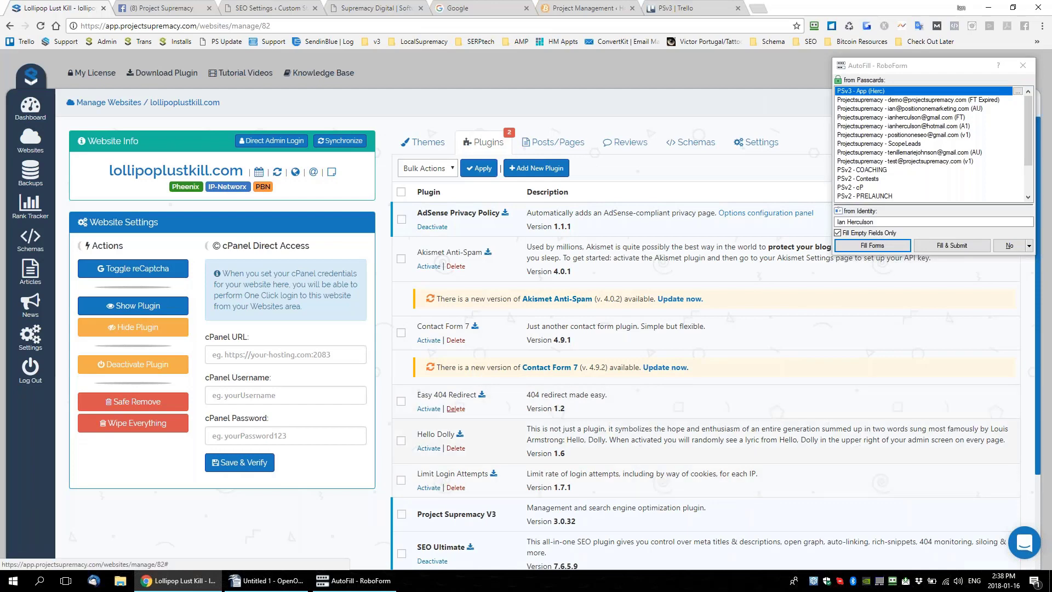
Tick AMP Supremacy and Official StatCounter Plugin under Add New Plugin > My Plugins, close it, and open Settings.
left_click(541, 168)
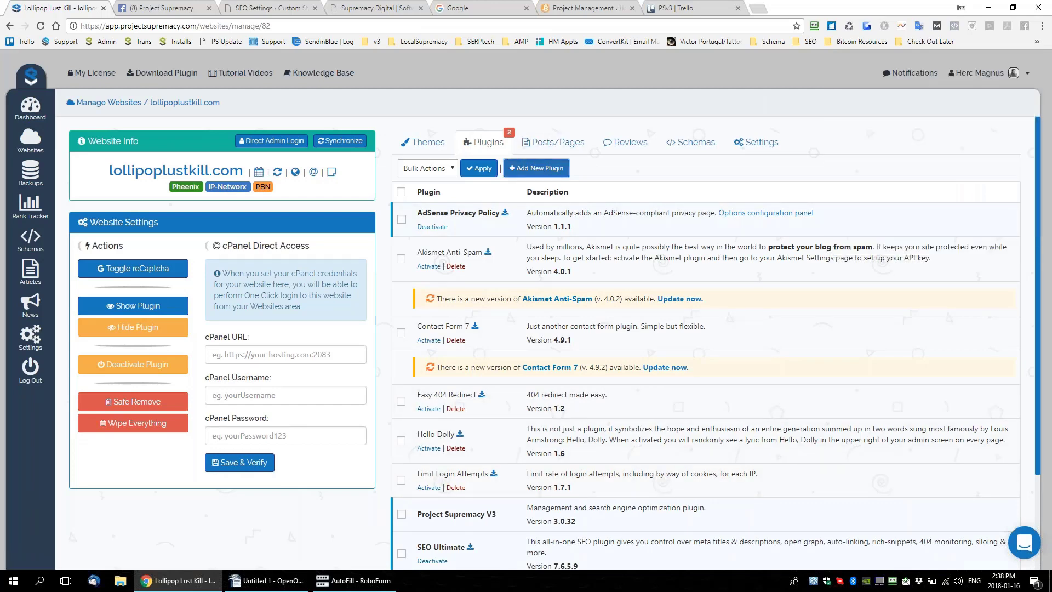
left_click(496, 115)
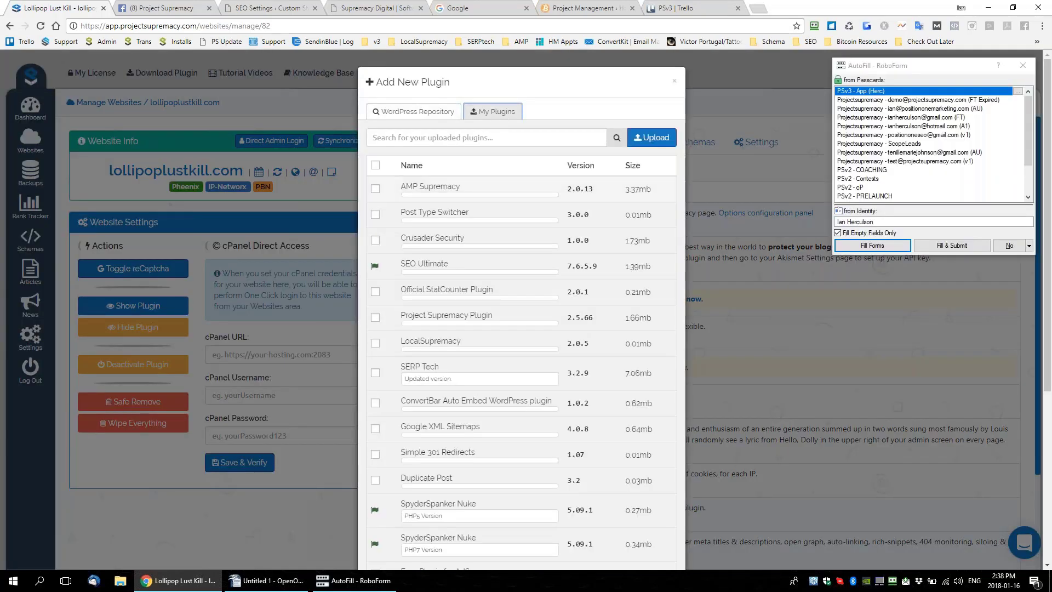
scroll(478, 313, "down", 5)
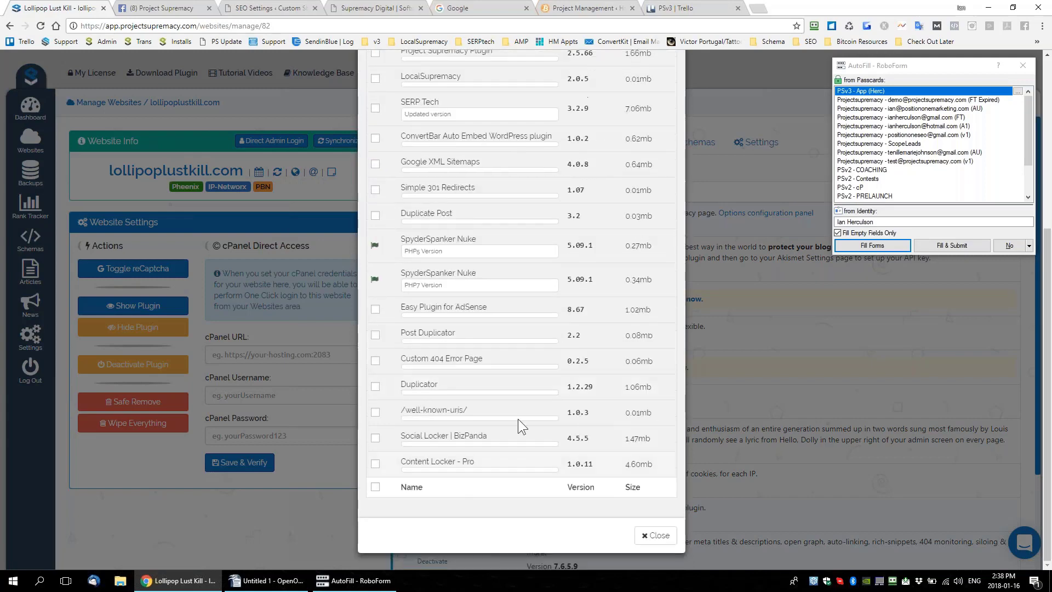
scroll(515, 387, "up", 5)
left_click(376, 143)
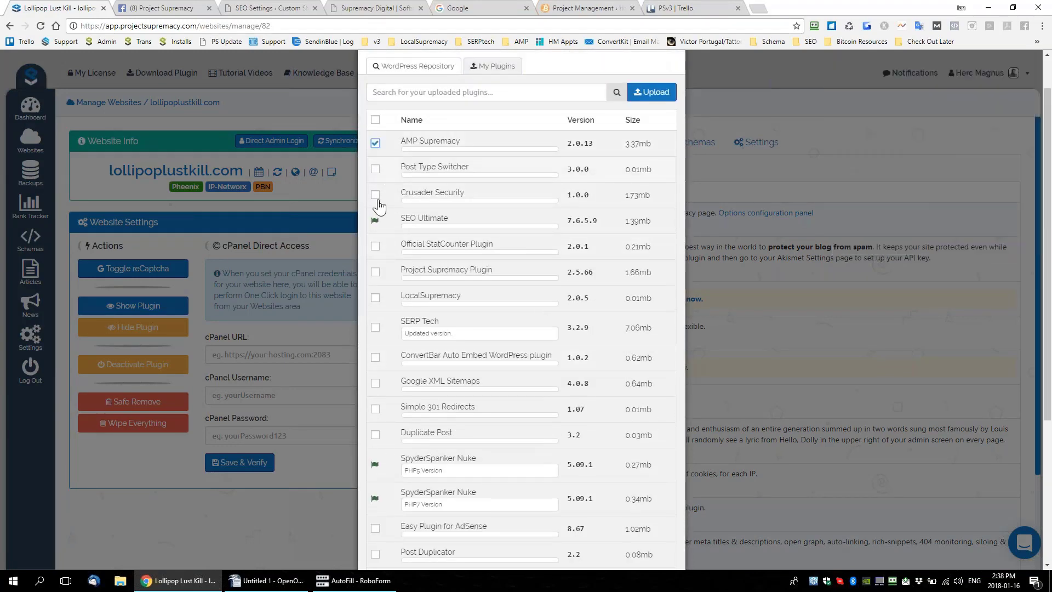
left_click(376, 246)
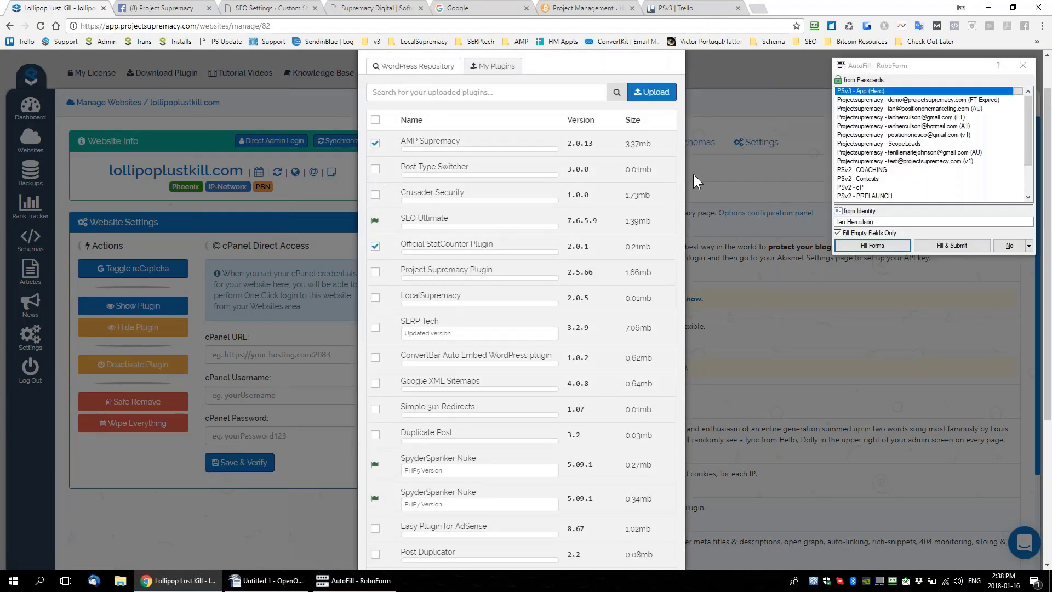
scroll(680, 117, "up", 2)
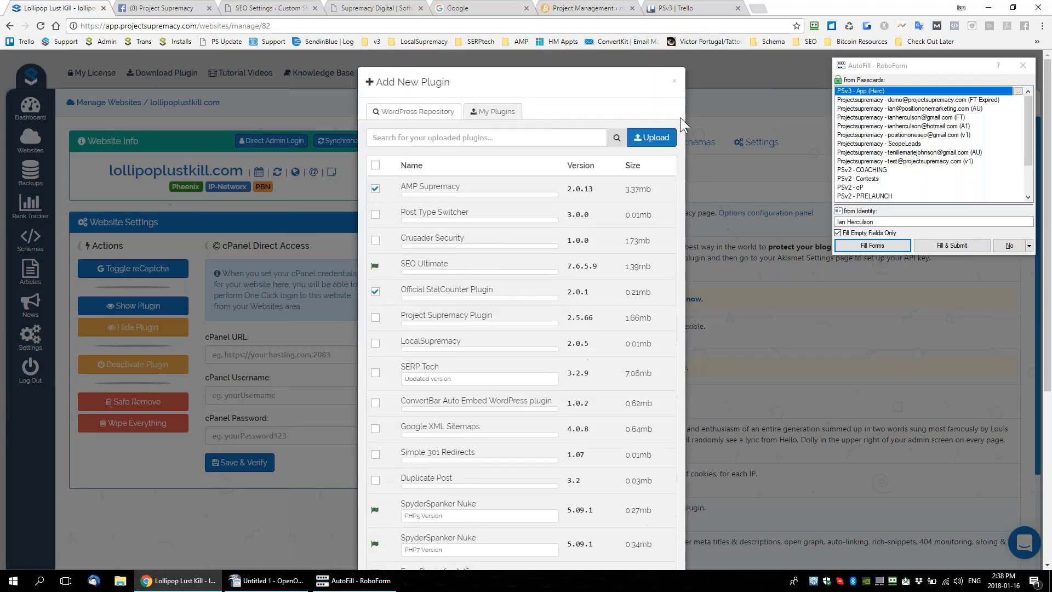
left_click(675, 80)
left_click(675, 81)
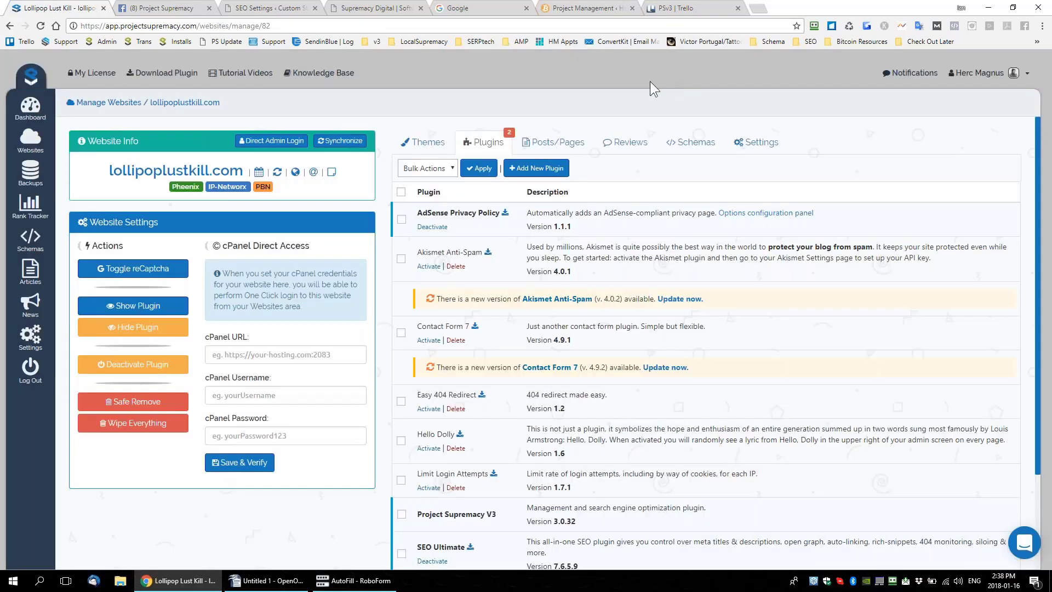
left_click(31, 335)
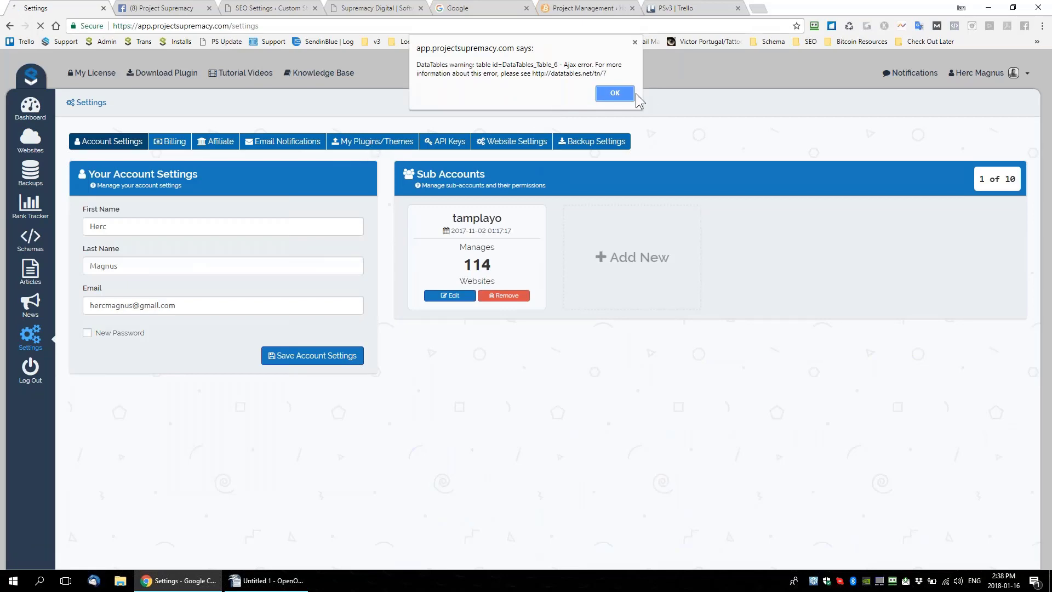
Dismiss the DataTables alert and review the 21 uploaded plugins under My Plugins/Themes.
left_click(619, 93)
left_click(373, 142)
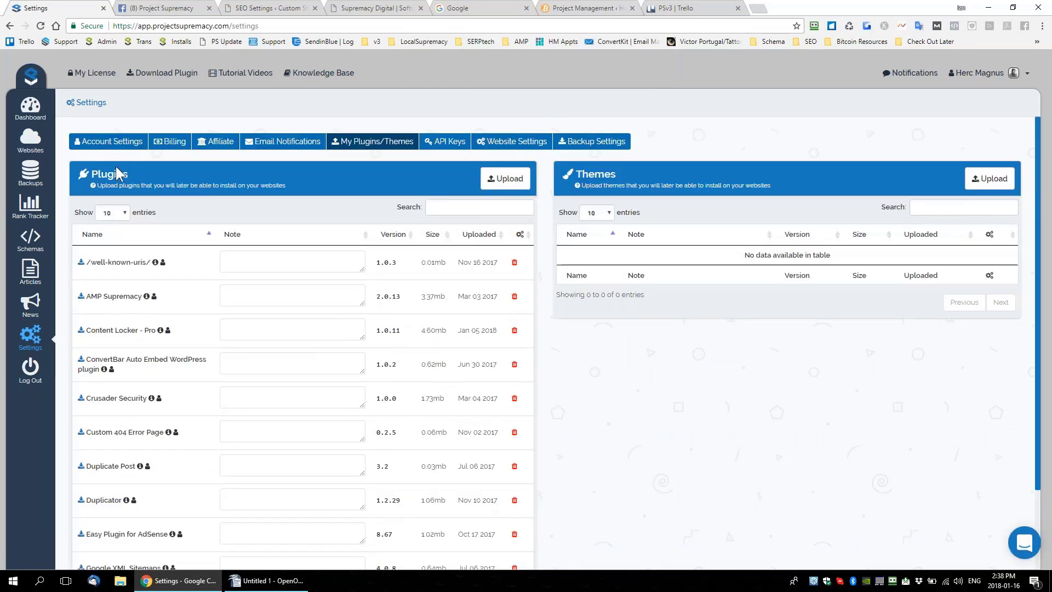
double_click(100, 176)
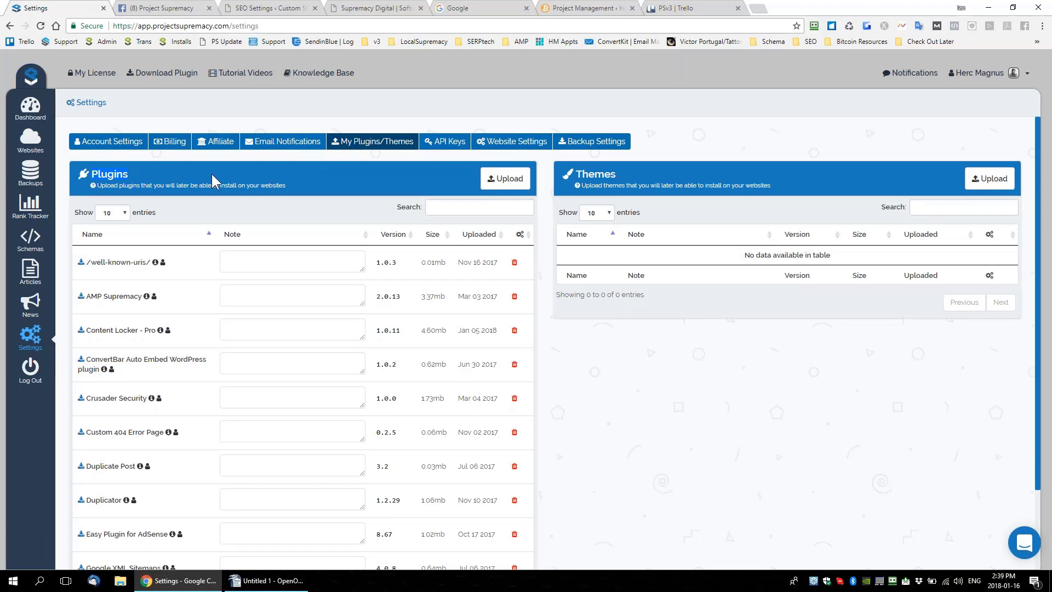
scroll(209, 413, "down", 2)
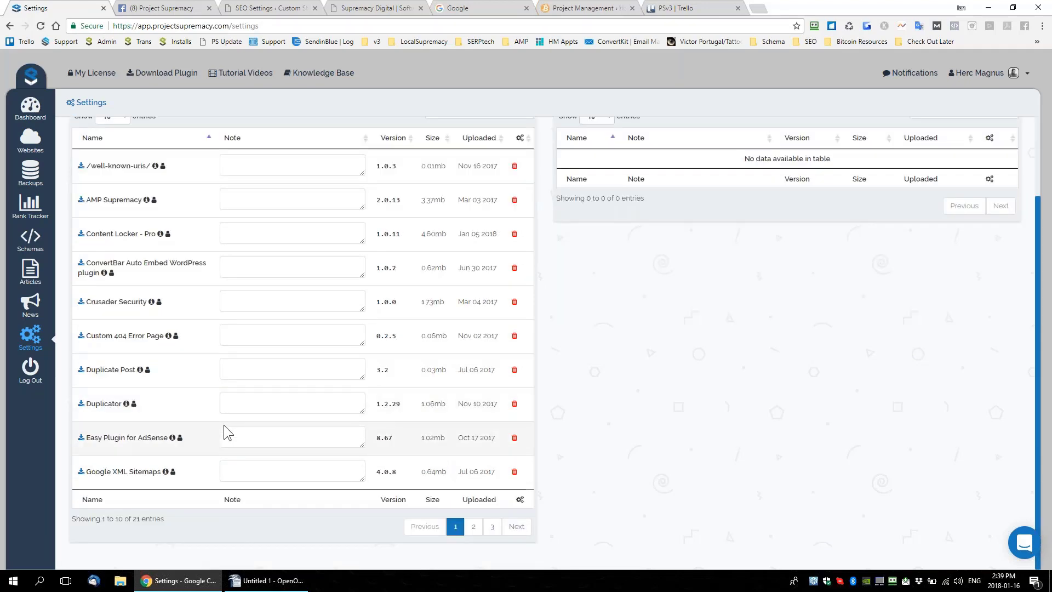
scroll(224, 426, "up", 2)
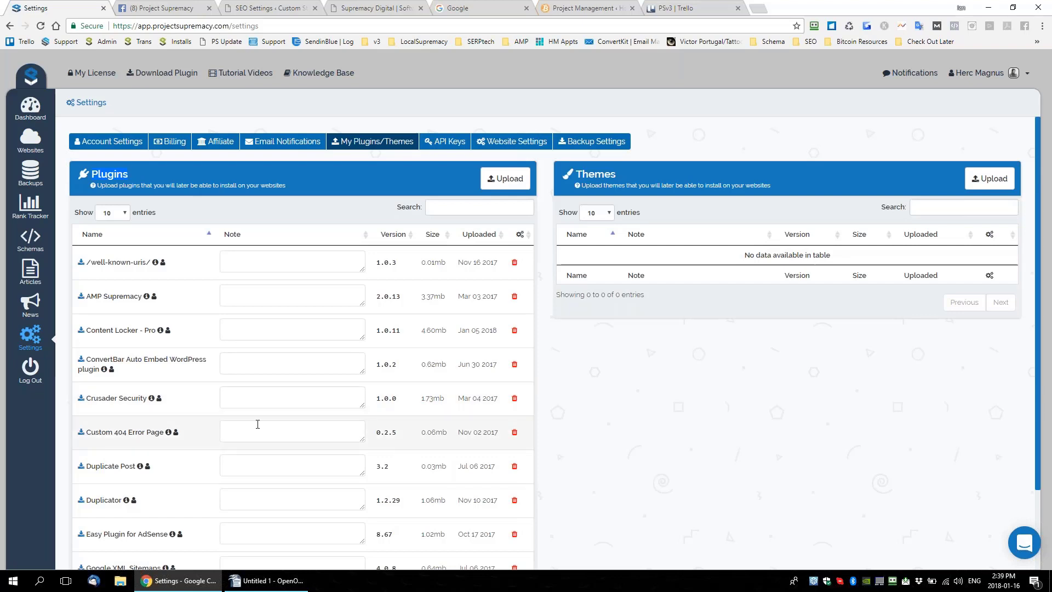
scroll(257, 424, "down", 1)
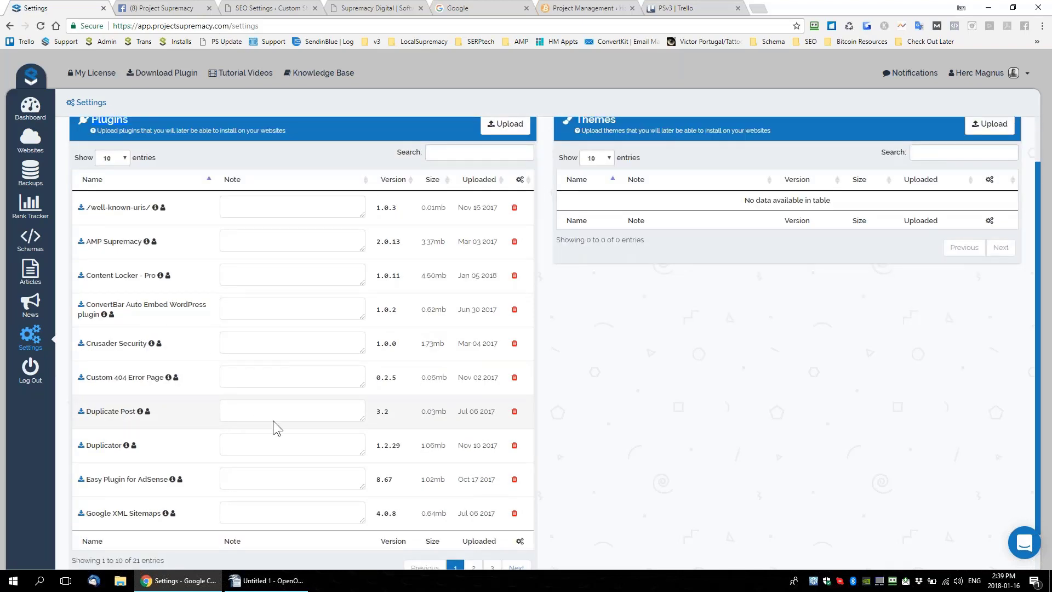
scroll(824, 366, "up", 1)
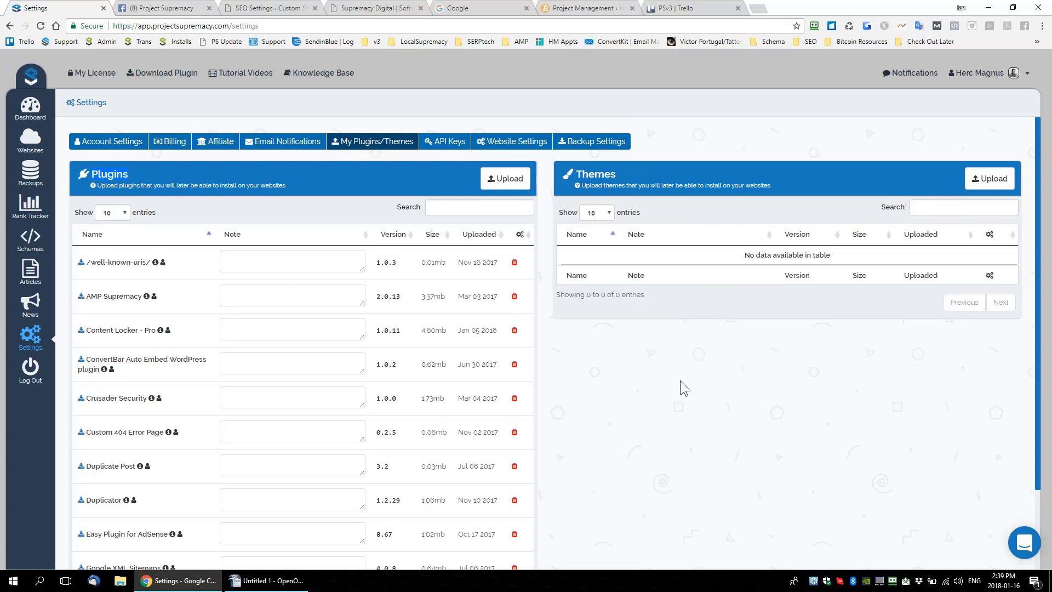
scroll(680, 380, "down", 1)
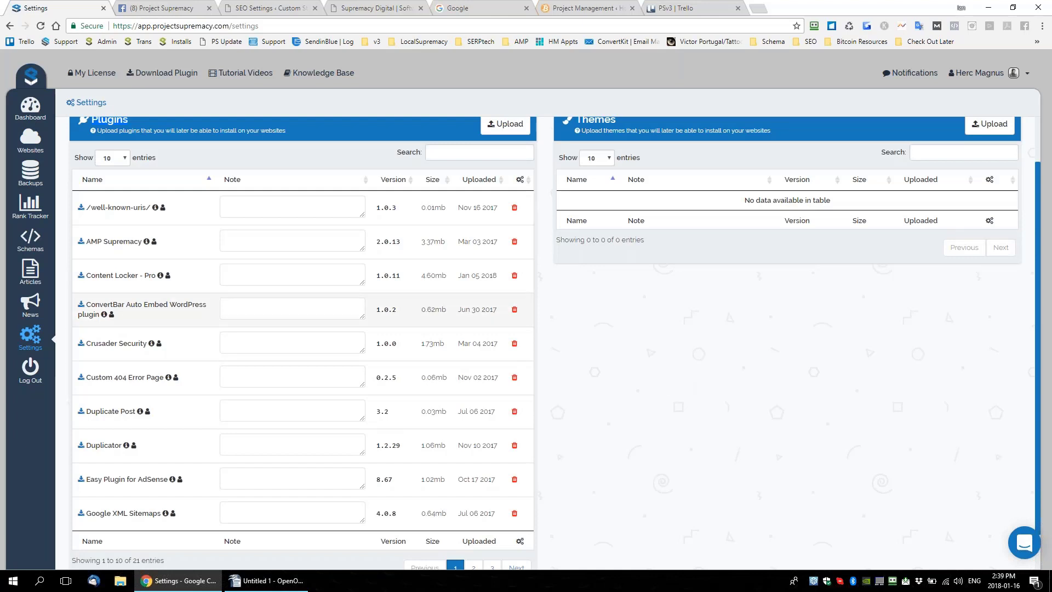
scroll(308, 308, "up", 1)
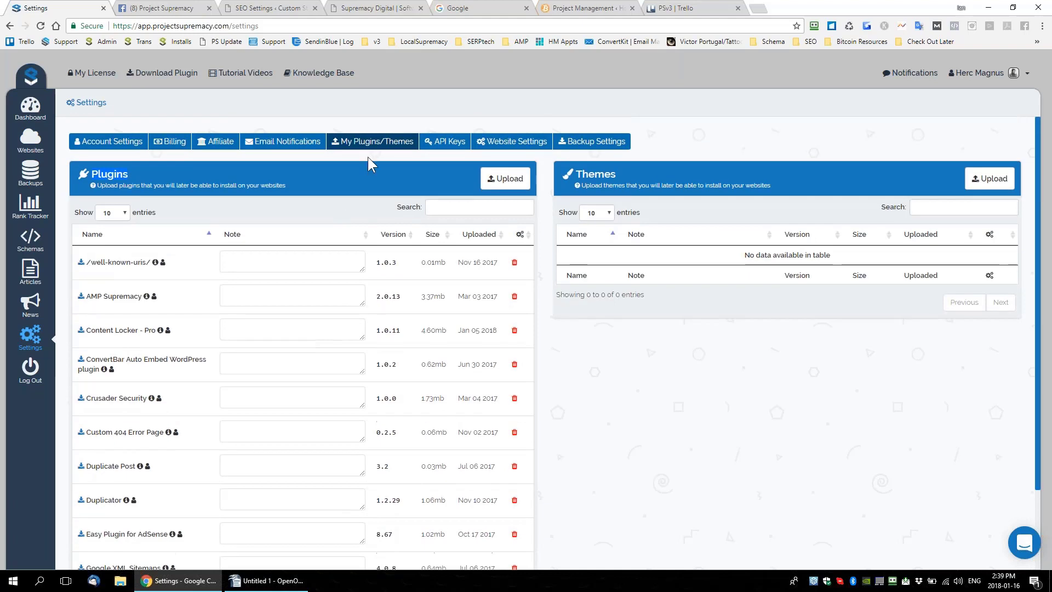
scroll(307, 343, "down", 1)
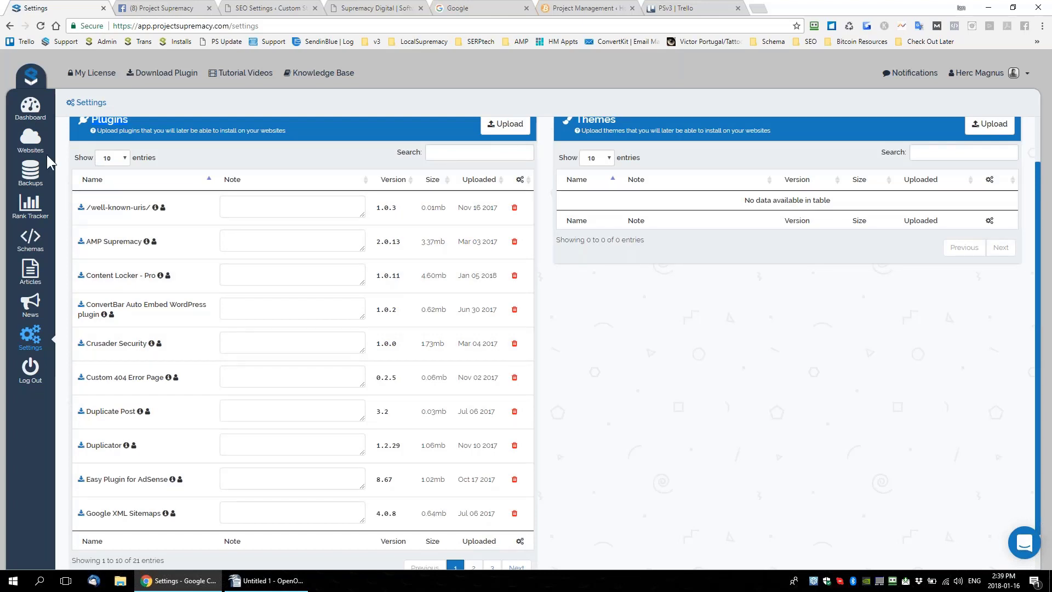
Return to Websites and briefly use Direct Admin Login for lollipoplustkill.com.
left_click(30, 140)
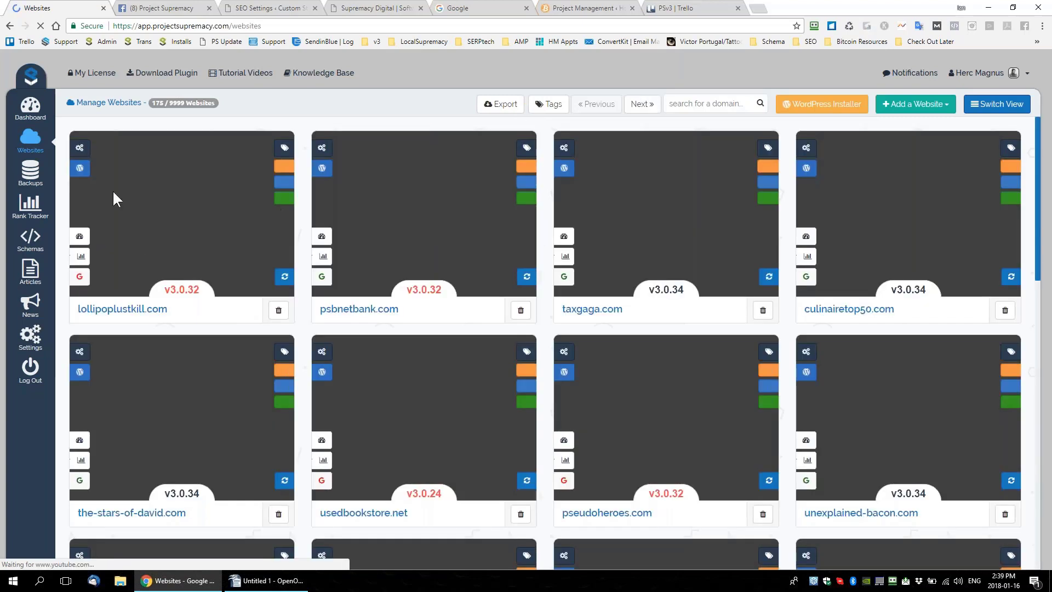
left_click(80, 168)
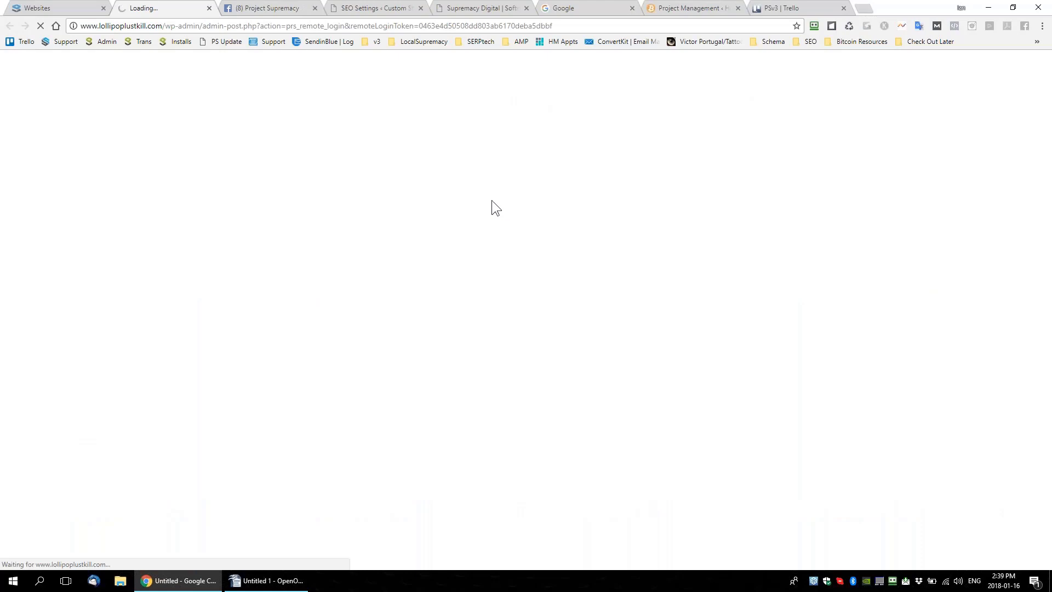
left_click(209, 7)
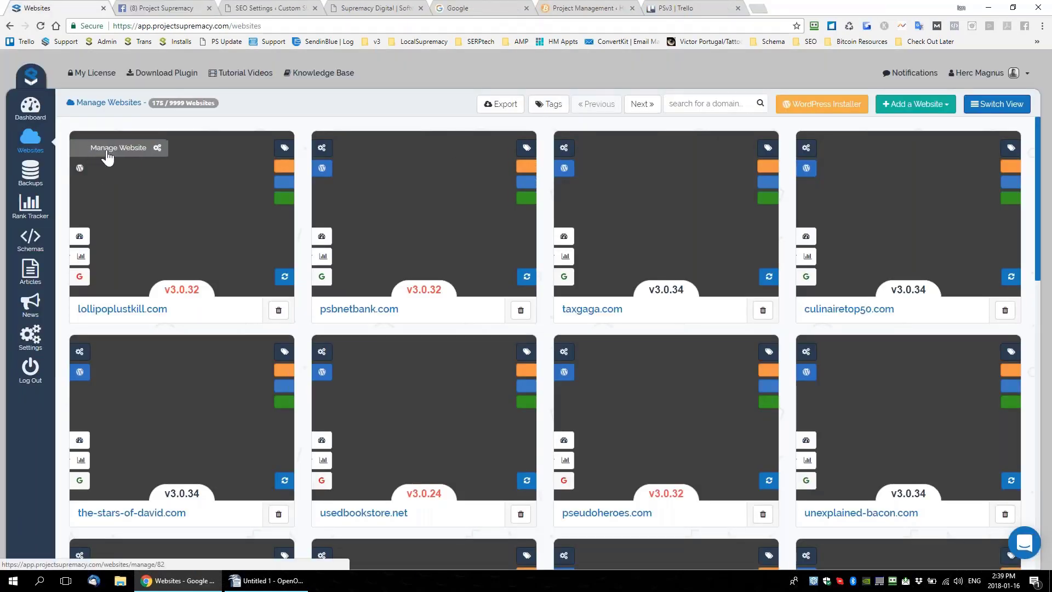
Open lollipoplustkill.com's Add New Plugin dialog, close it and the autofill popup, then return to PSv3.
left_click(157, 148)
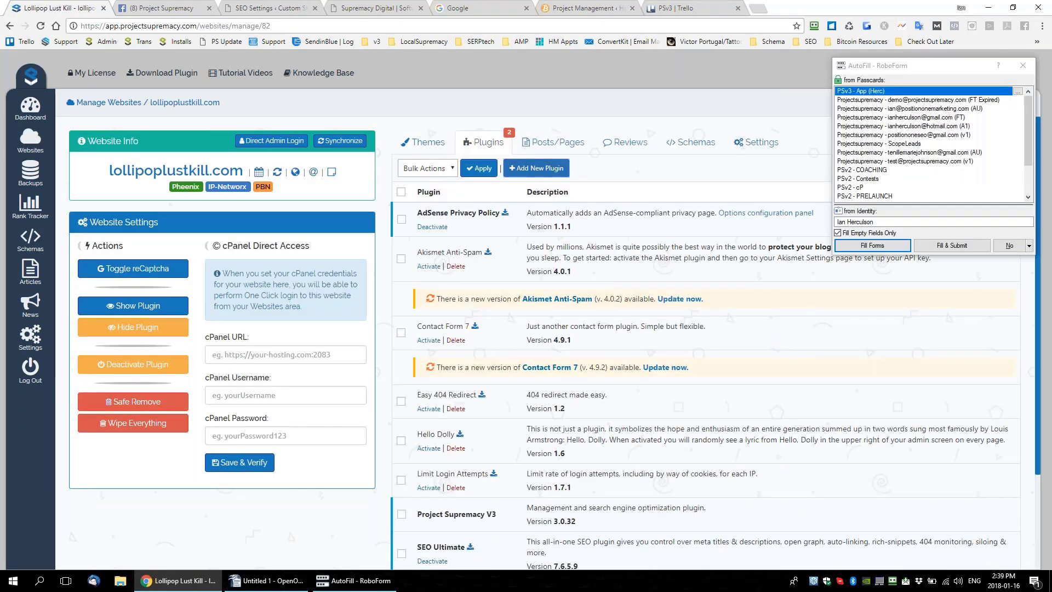
left_click(540, 168)
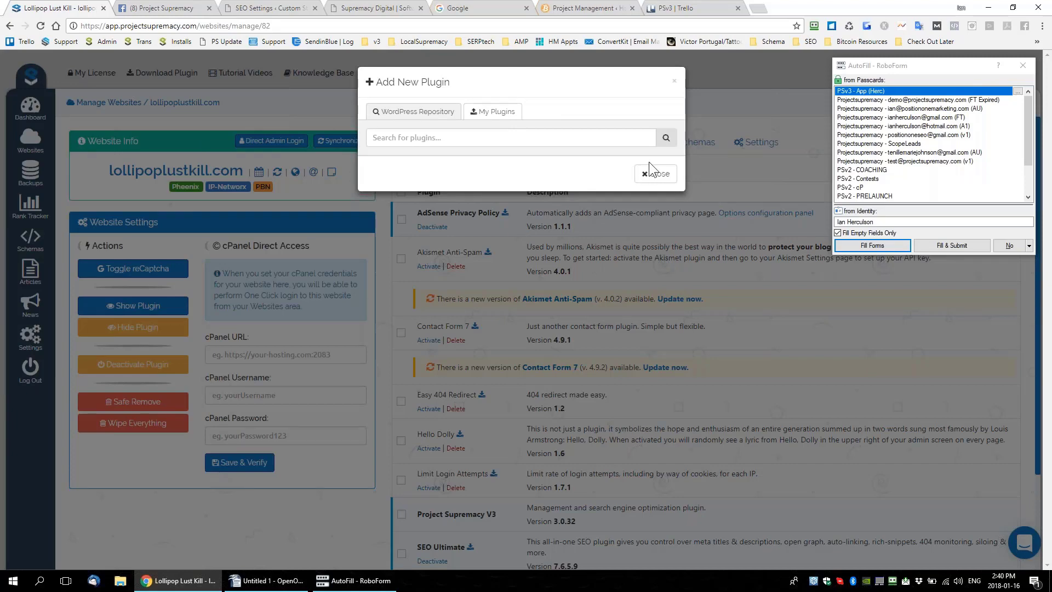
left_click(674, 81)
left_click(1022, 66)
left_click(671, 82)
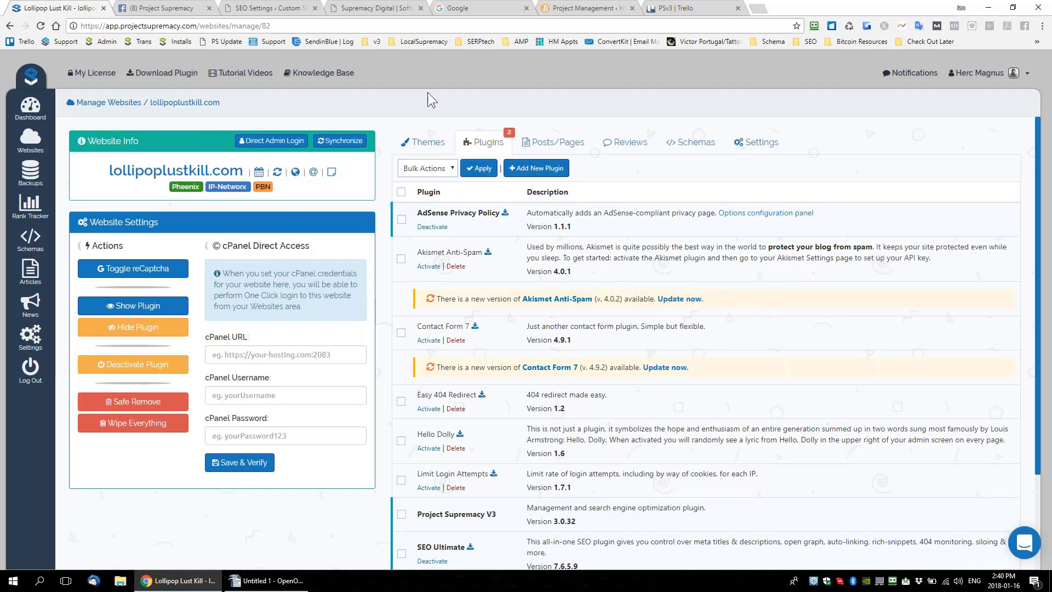
left_click(692, 12)
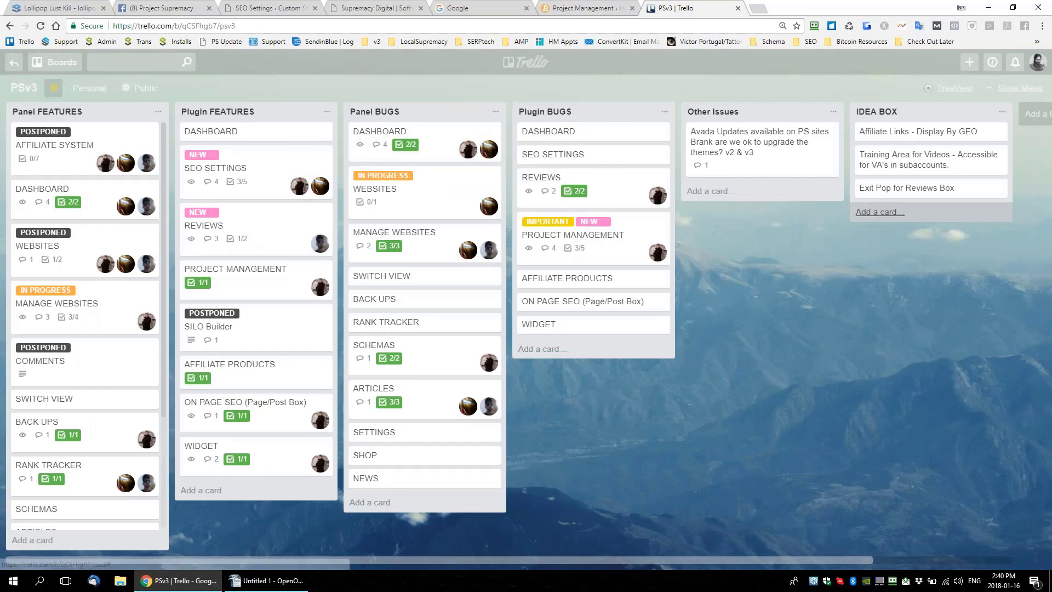
Add a 'Plugig Groups' card to IDEA BOX and correct its title to 'Plugin Groups'.
left_click(888, 214)
type("Plugig Gr")
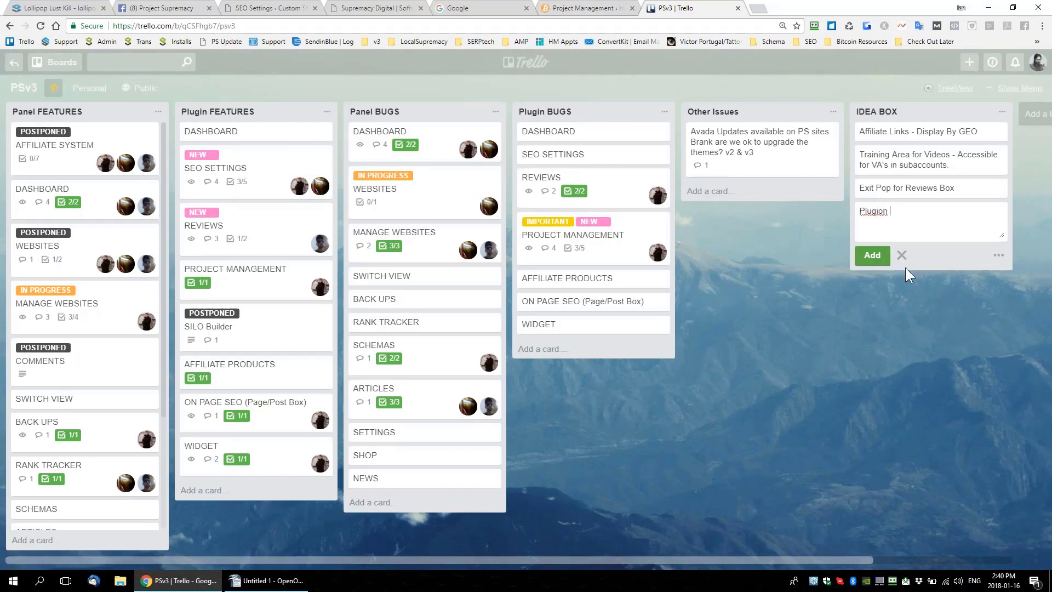
type("oups")
left_click(873, 255)
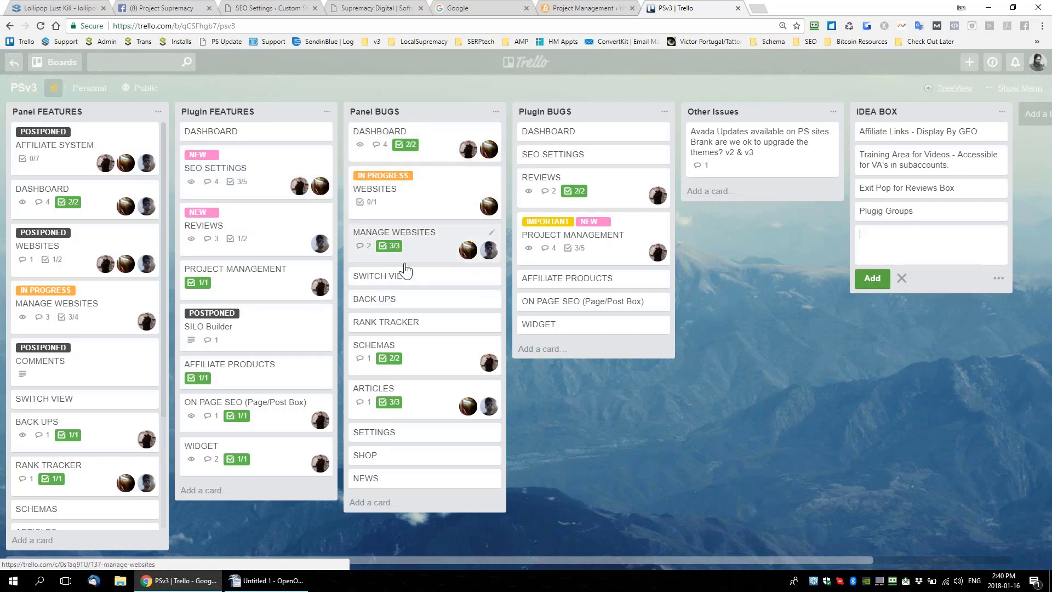
left_click(881, 218)
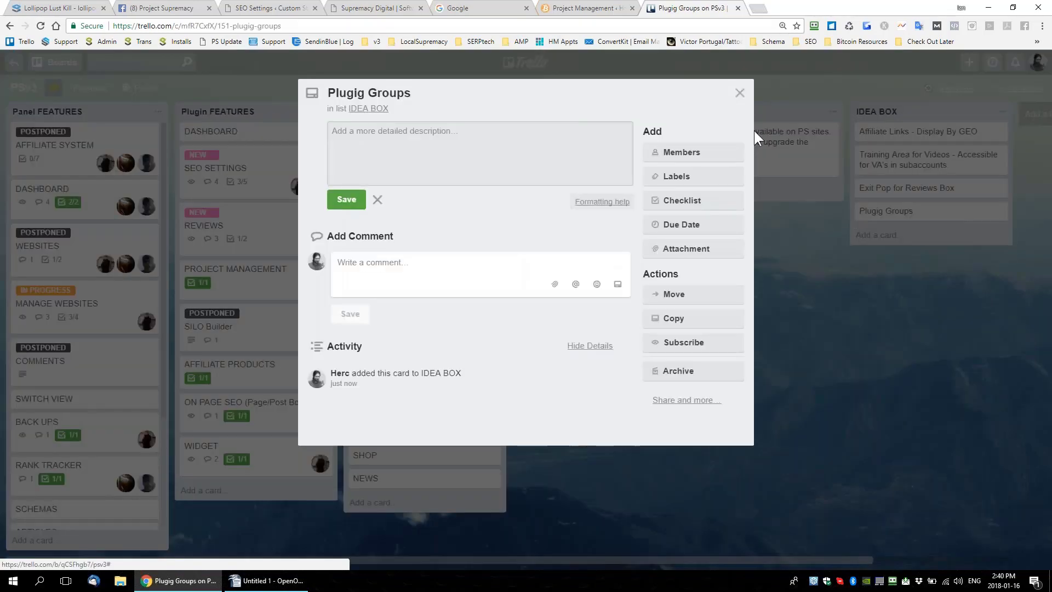
left_click(367, 94)
left_click_drag(365, 94, 358, 94)
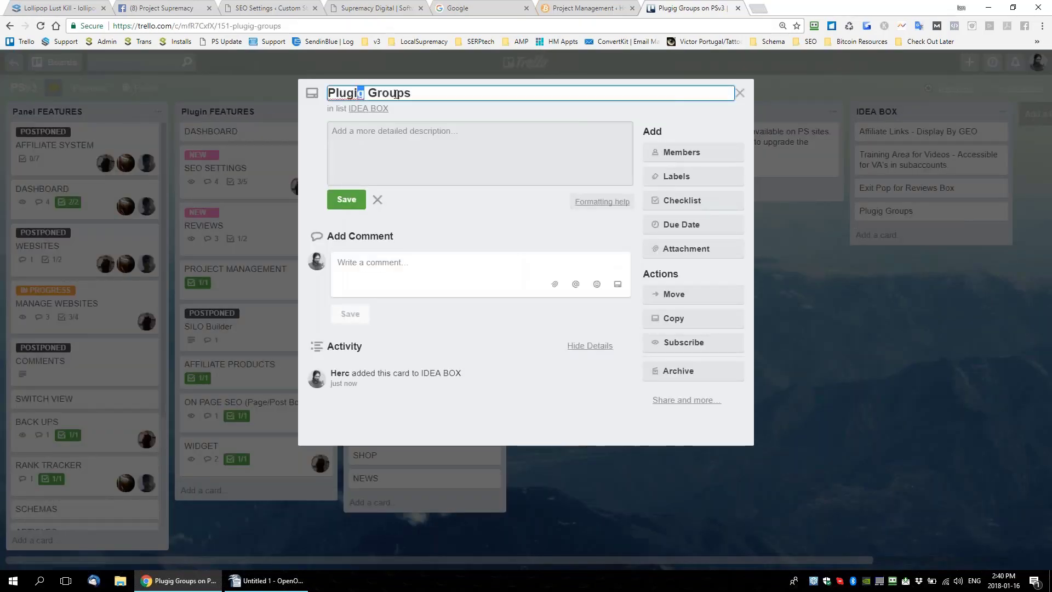
type("n")
key("Return")
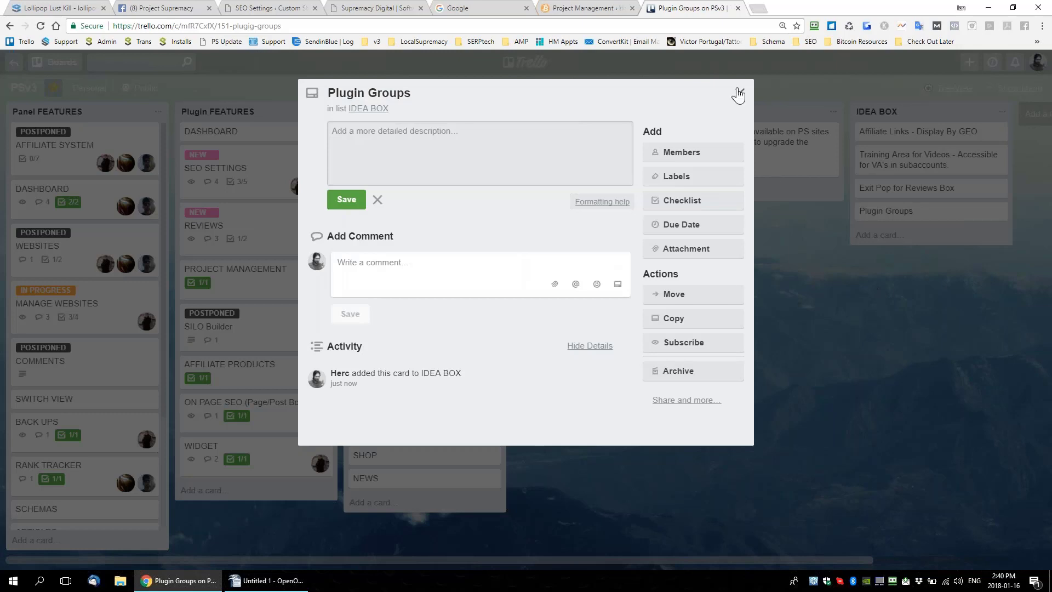
left_click(834, 257)
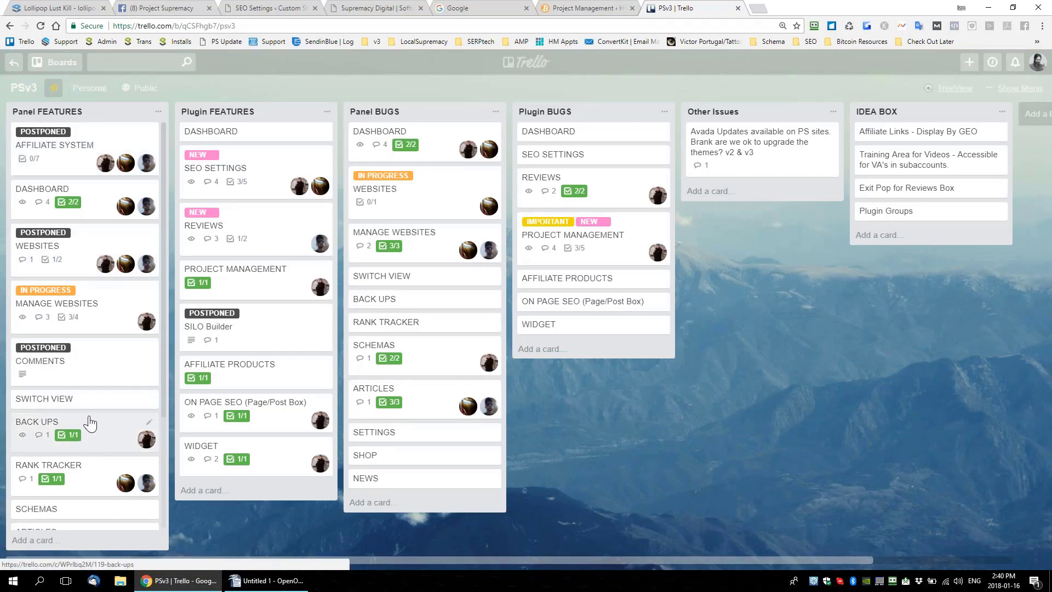
scroll(91, 433, "down", 3)
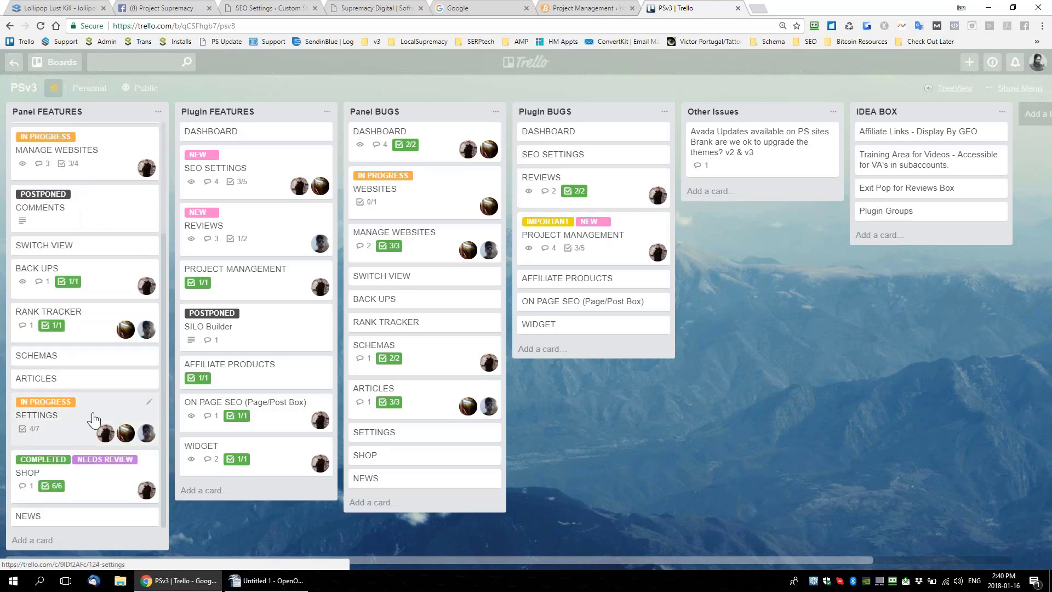
left_click(50, 7)
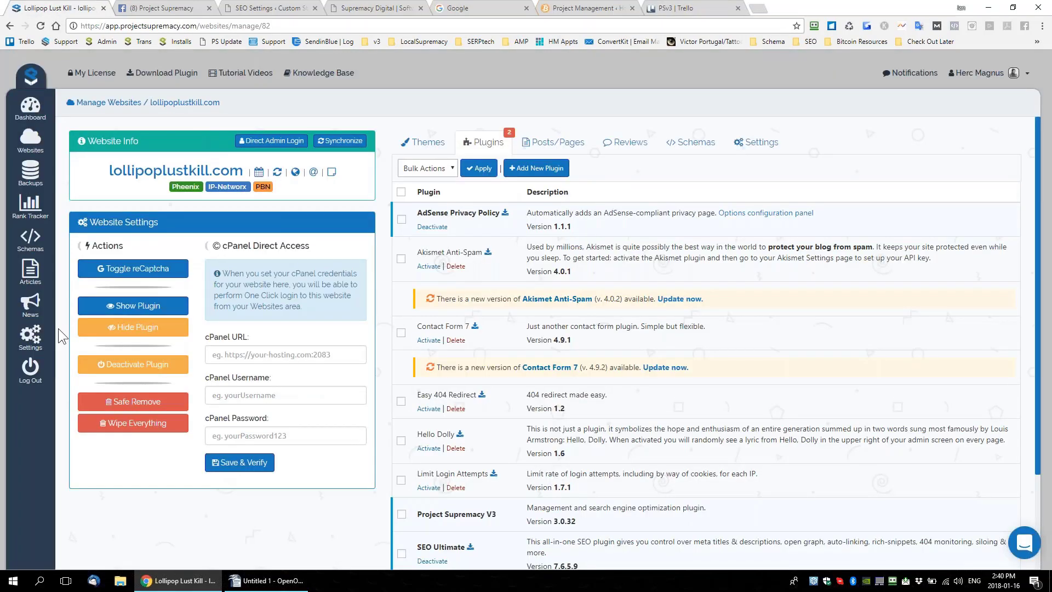
left_click(30, 336)
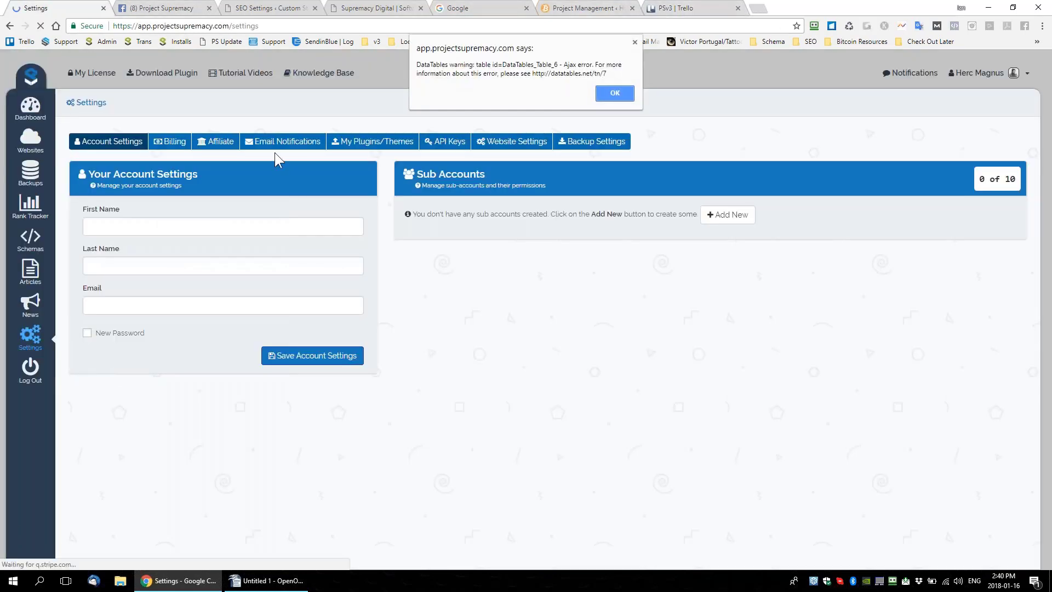
left_click(710, 8)
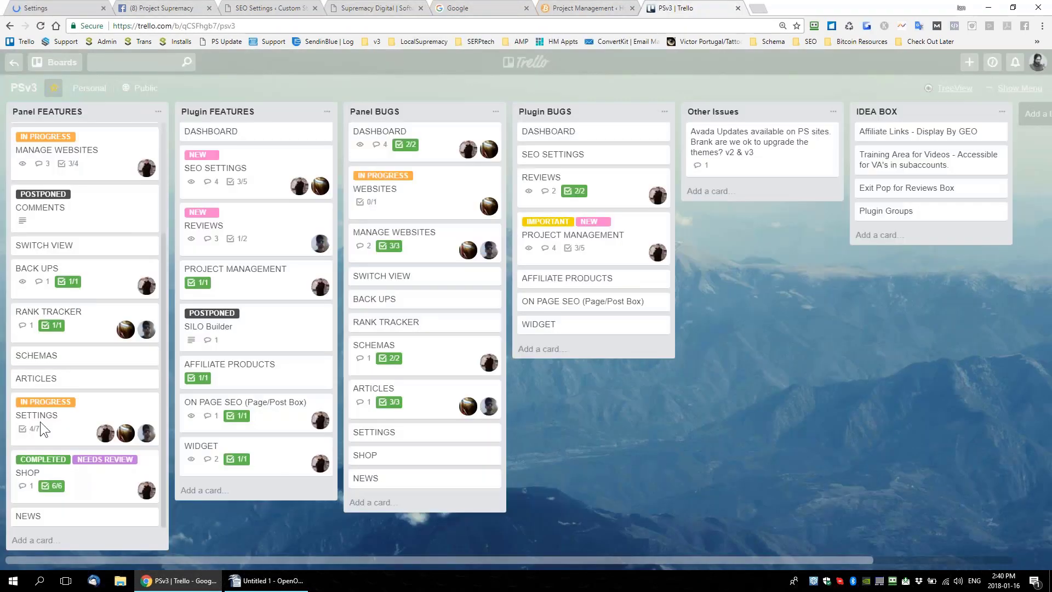
Add a 'Create Plugin Groups' item to the SETTINGS card's Plugins/Themes checklist, then return to Facebook.
left_click(62, 440)
scroll(470, 247, "down", 2)
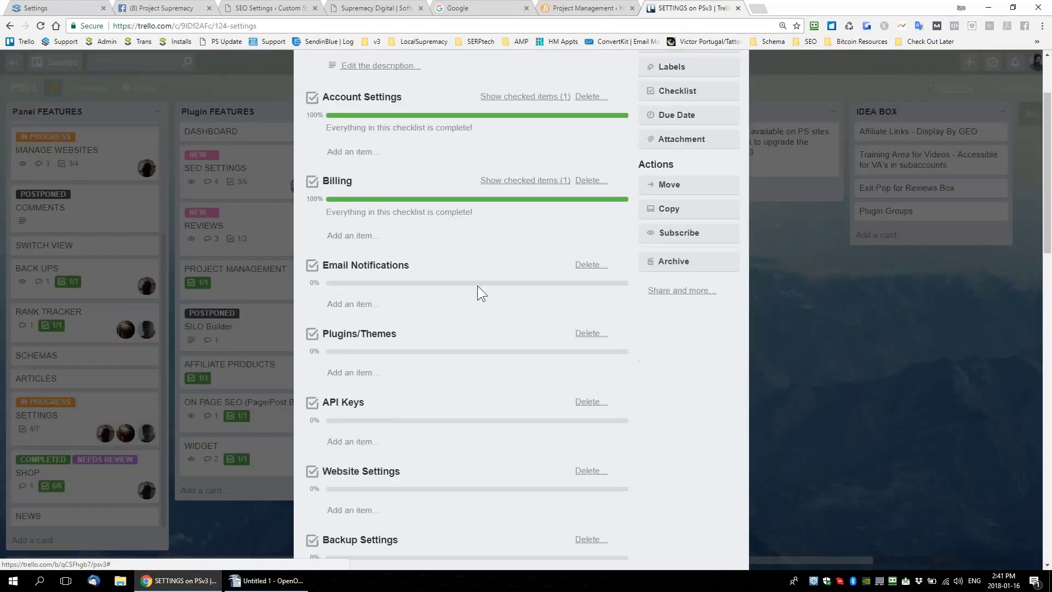
scroll(478, 286, "down", 1)
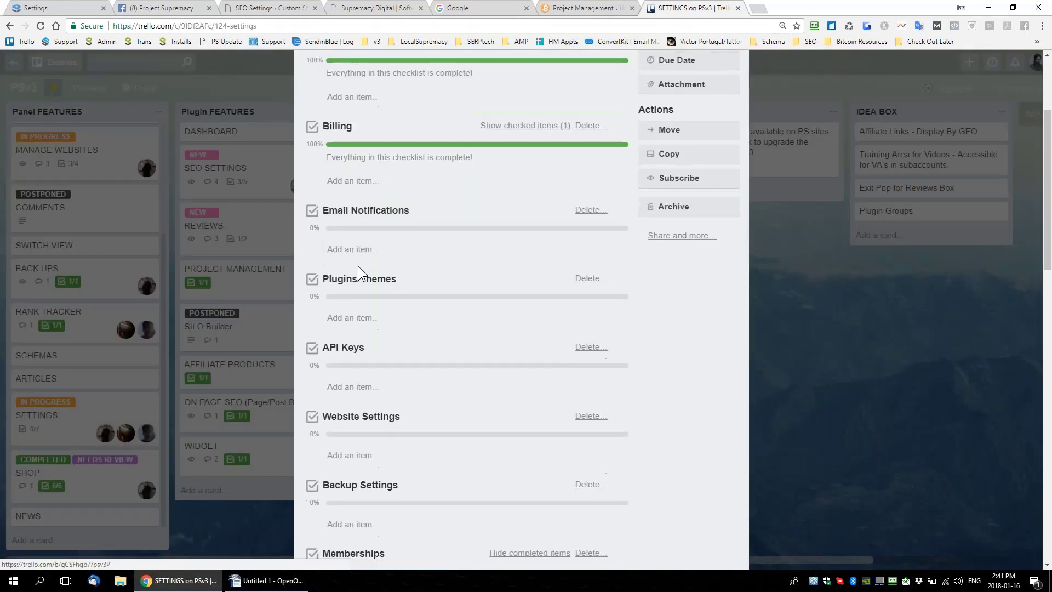
left_click(338, 323)
type("G")
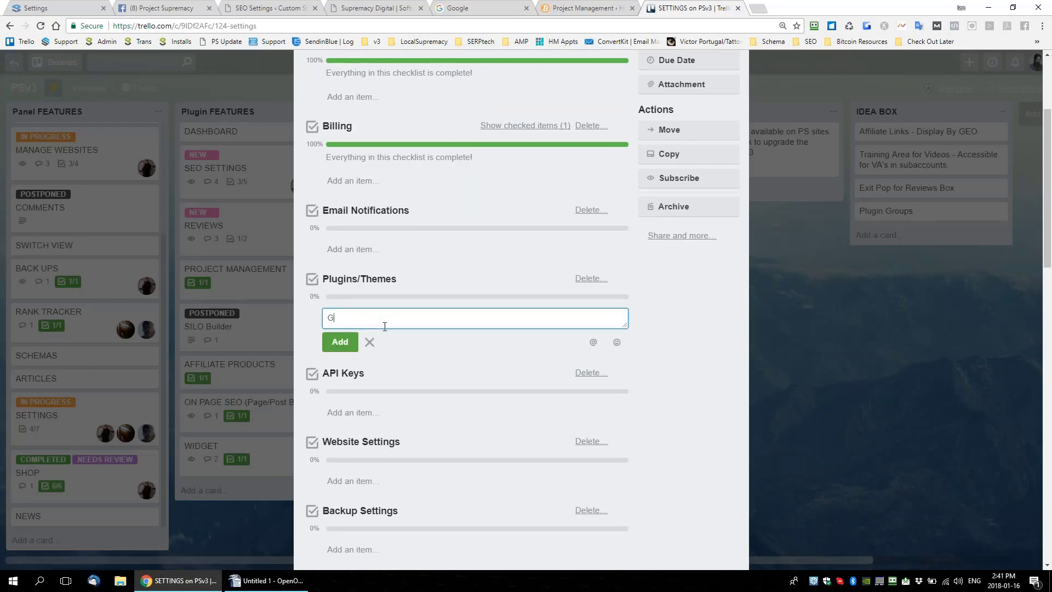
key("BackSpace")
type("Create Plugin Groups")
key("Return")
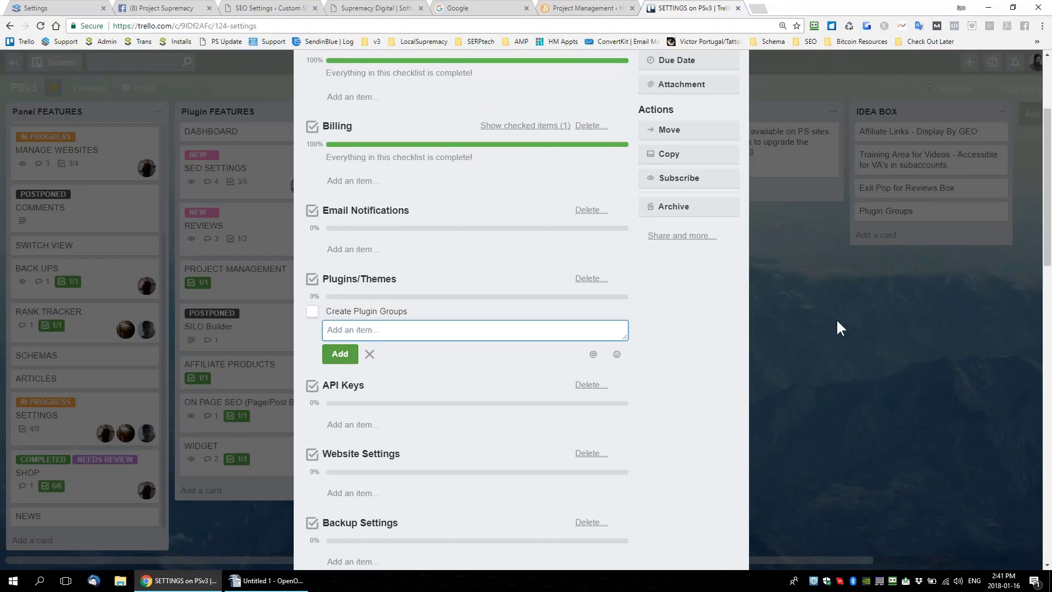
scroll(840, 324, "up", 2)
left_click(735, 94)
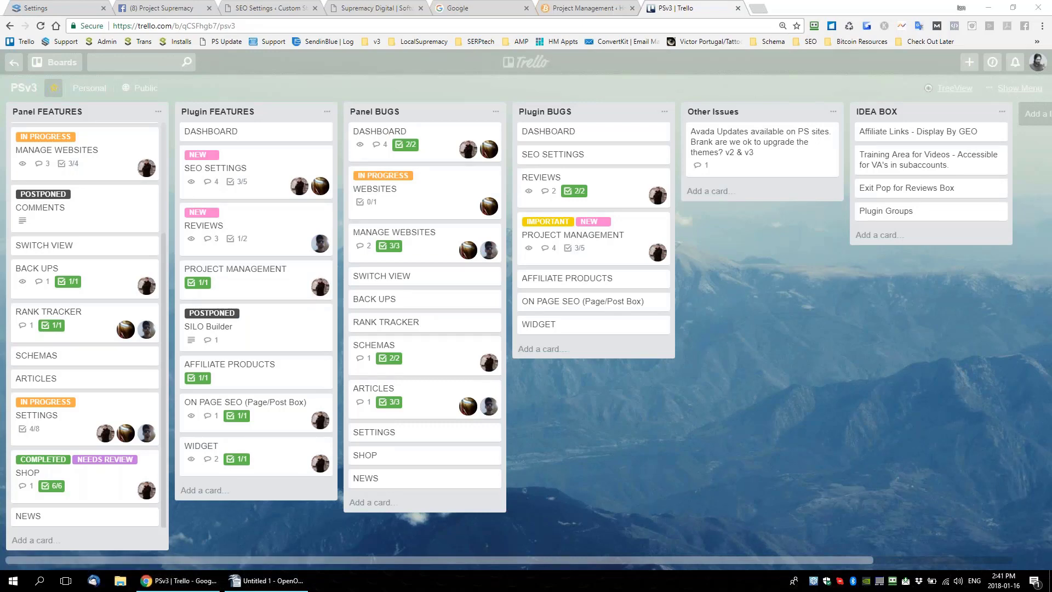
left_click(139, 10)
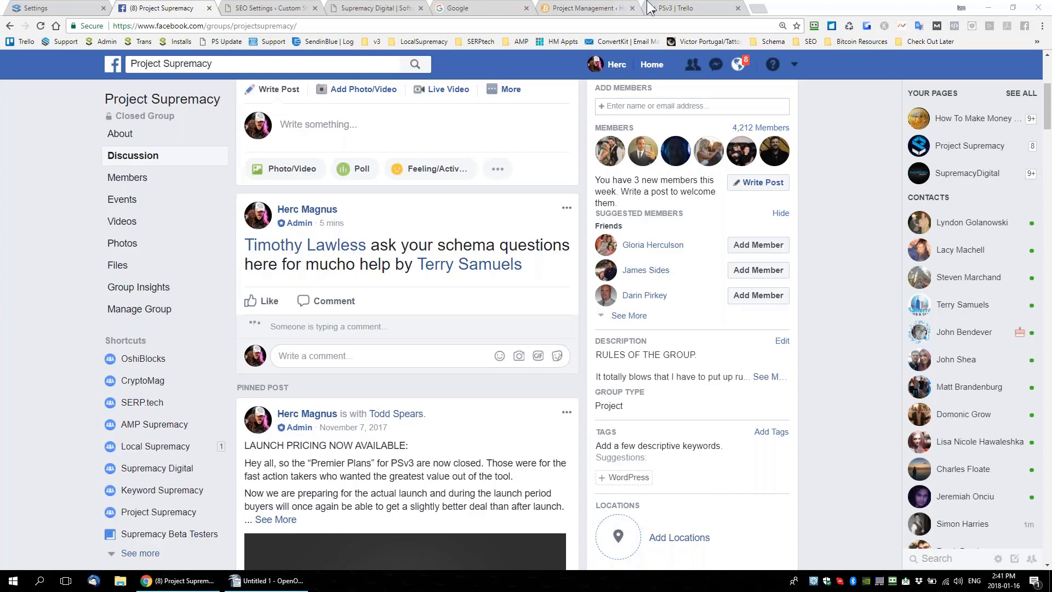
Load schema.org in a new Chrome tab and select its web address.
left_click(758, 8)
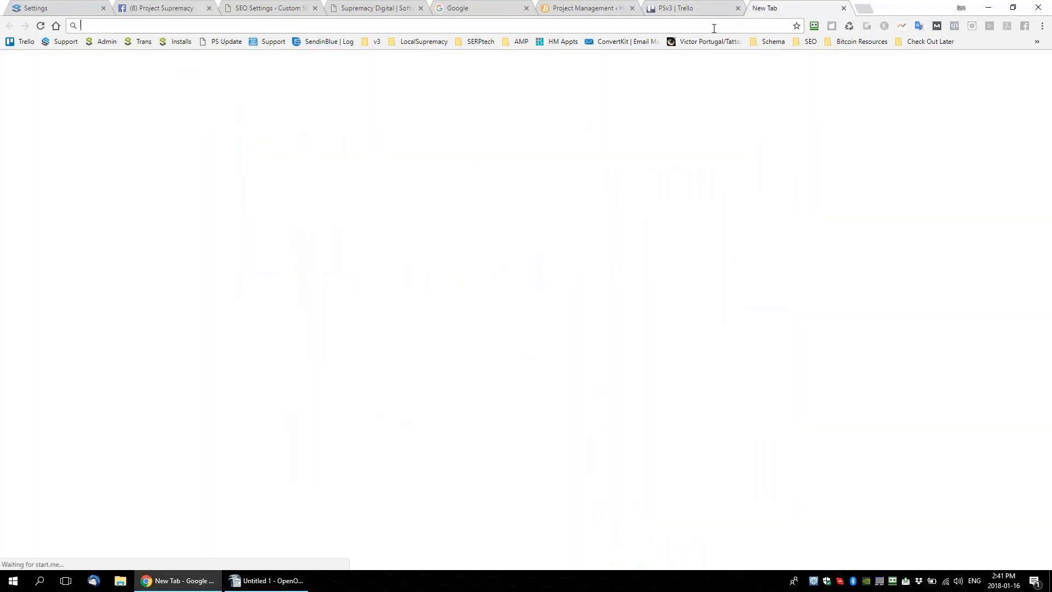
type("schema.")
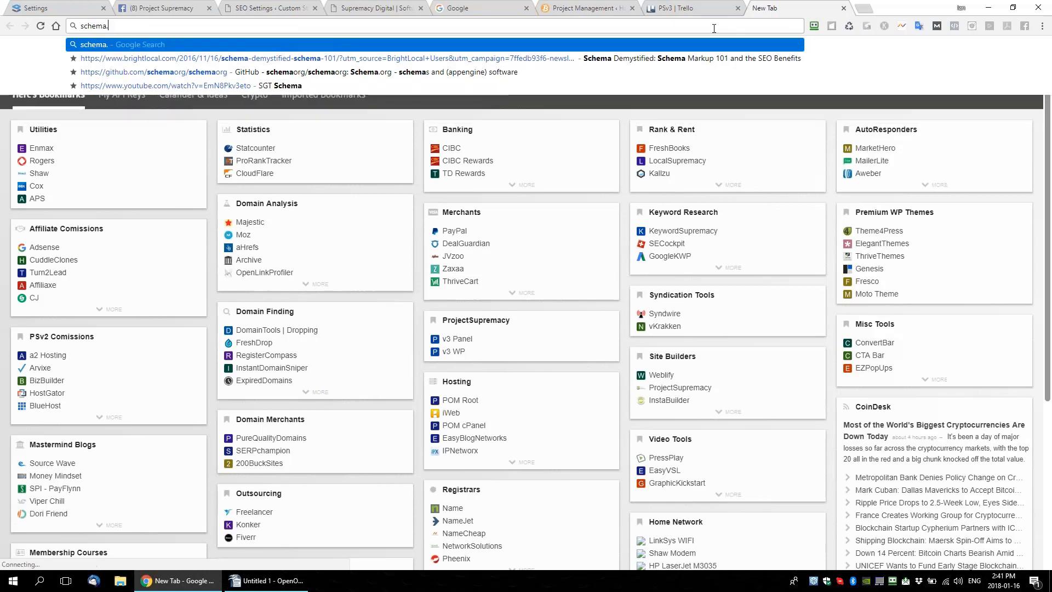
type("org")
key("Return")
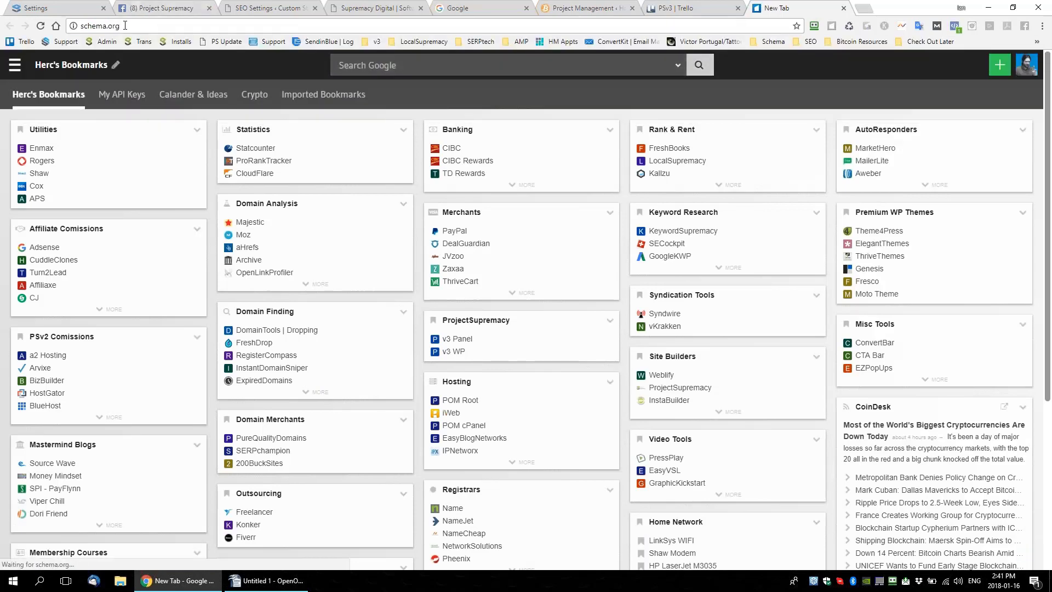
left_click(125, 25)
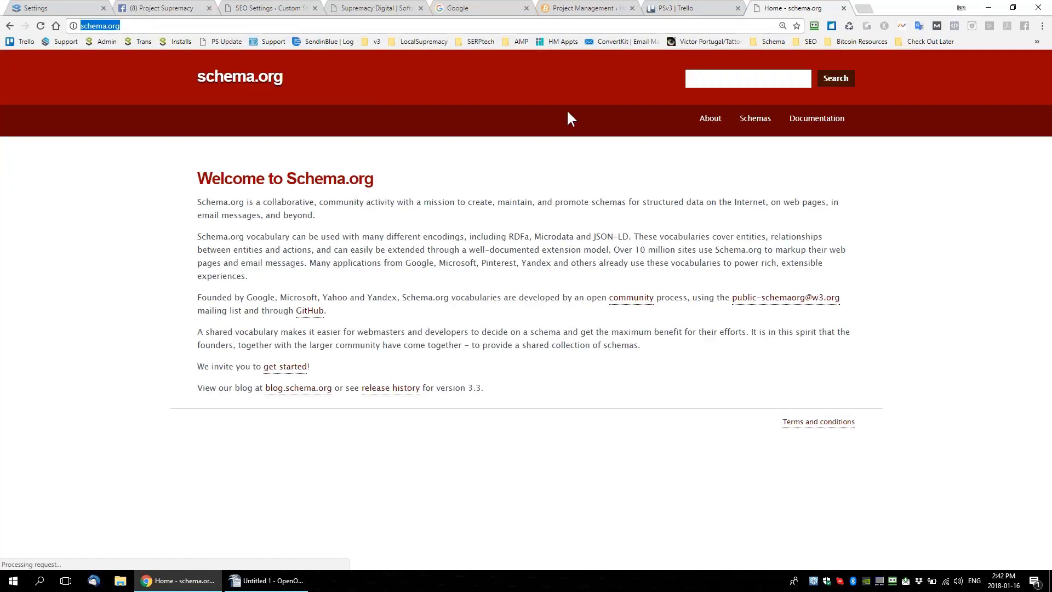
left_click(732, 81)
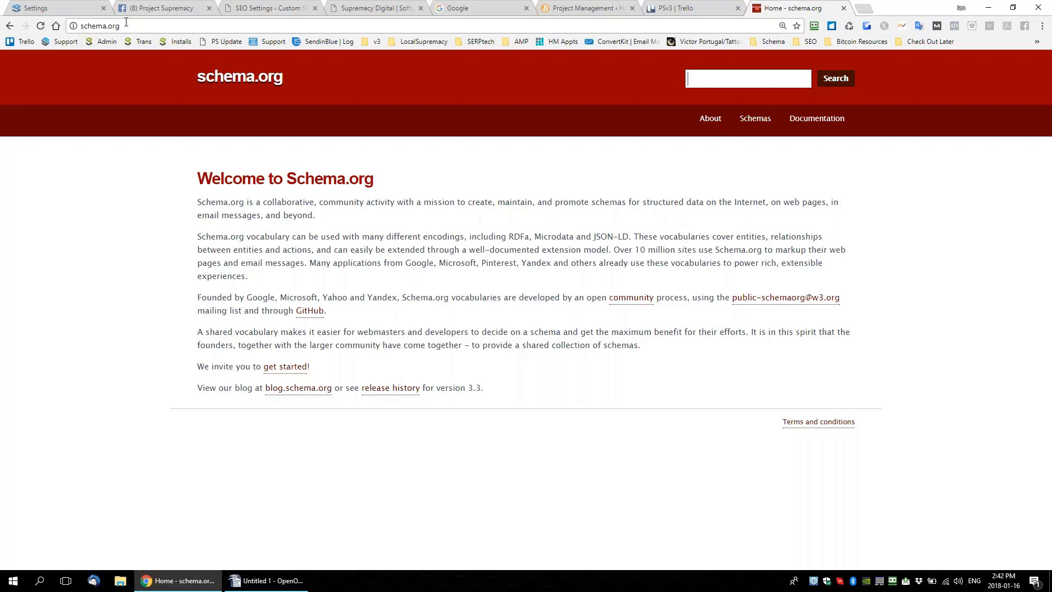
left_click_drag(122, 26, 79, 26)
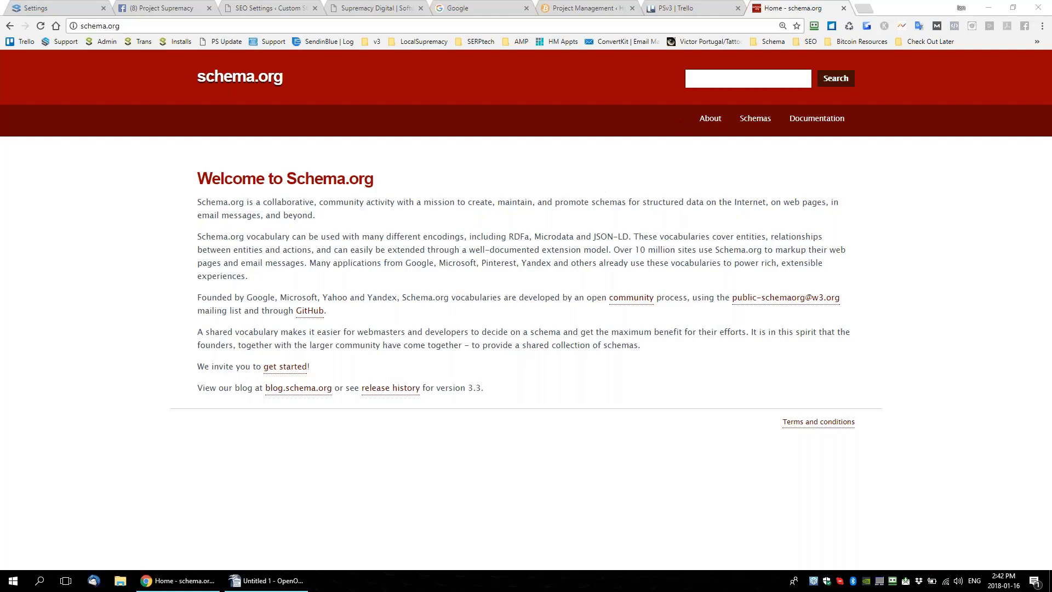
Search schema.org for 'pool' and scroll through the results.
left_click(692, 78)
type("pool")
key("Return")
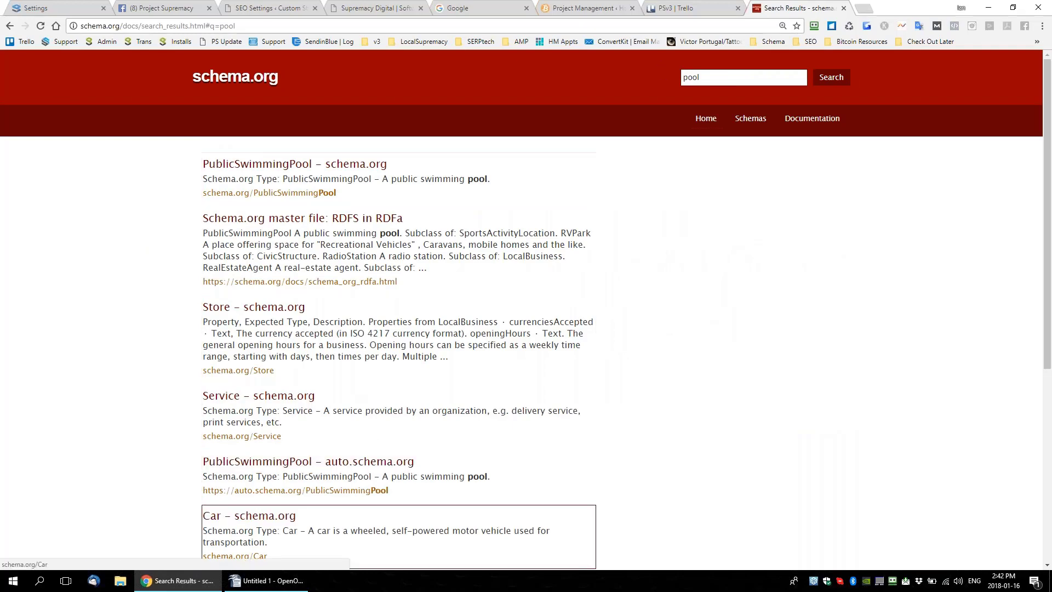
scroll(296, 454, "down", 3)
scroll(339, 461, "down", 3)
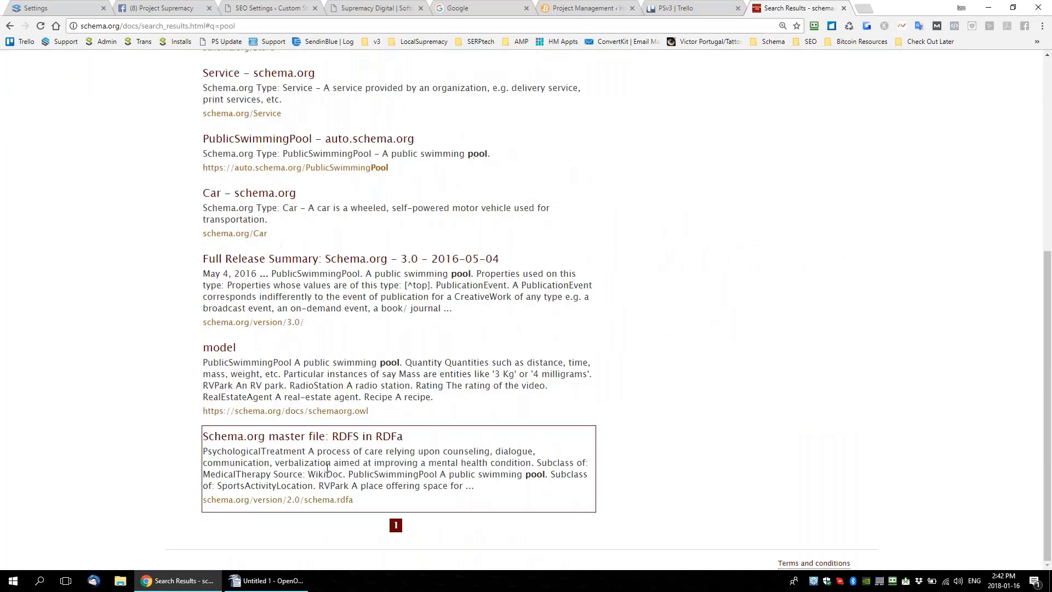
scroll(328, 467, "up", 6)
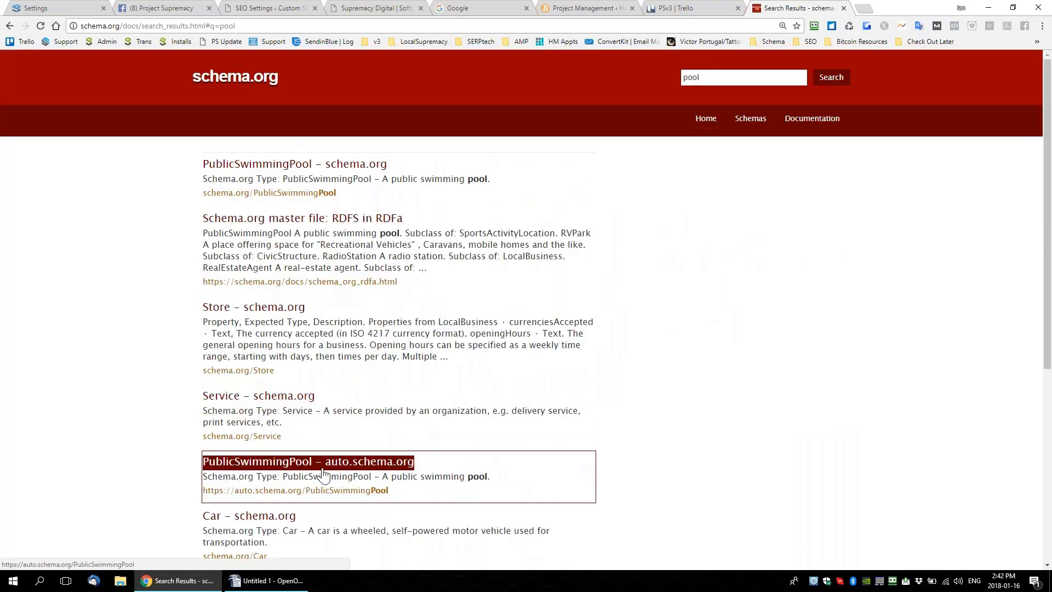
Open the Schemas overview page and look over its types and properties.
left_click(757, 119)
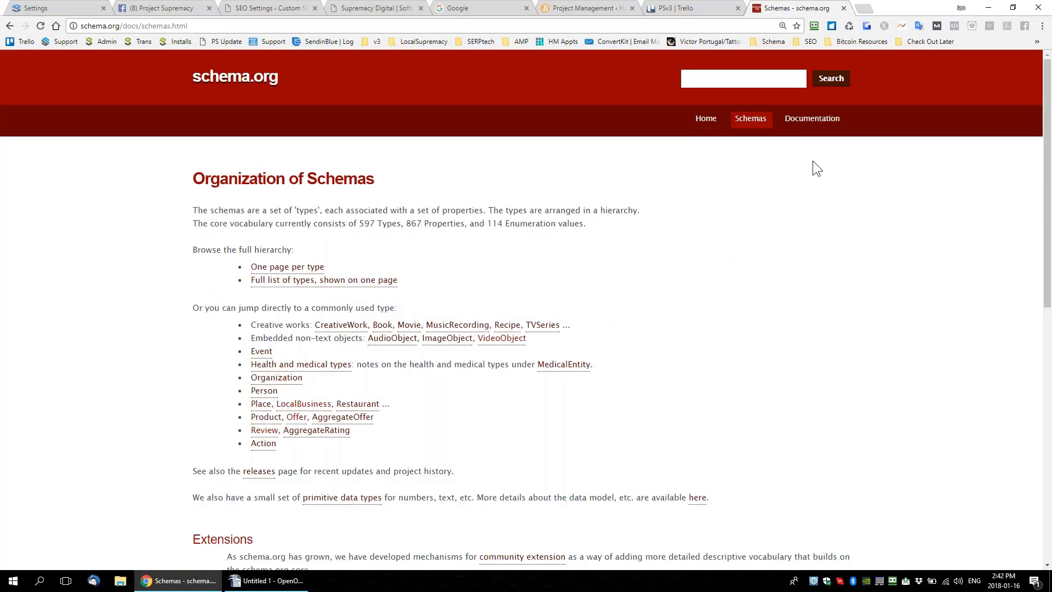
scroll(679, 274, "down", 10)
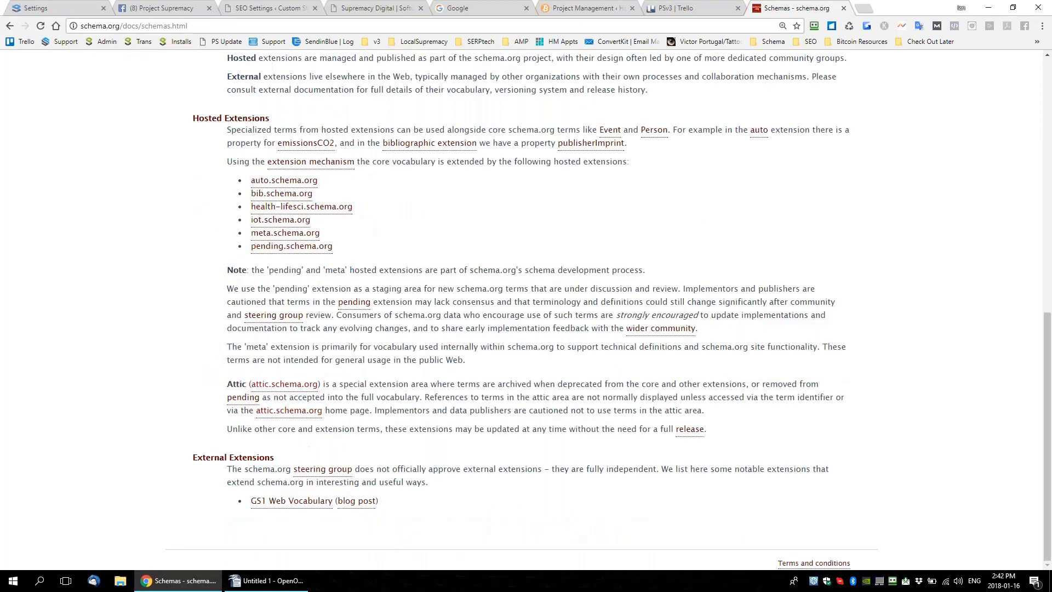
scroll(666, 276, "up", 9)
scroll(662, 275, "up", 2)
left_click_drag(299, 83, 192, 77)
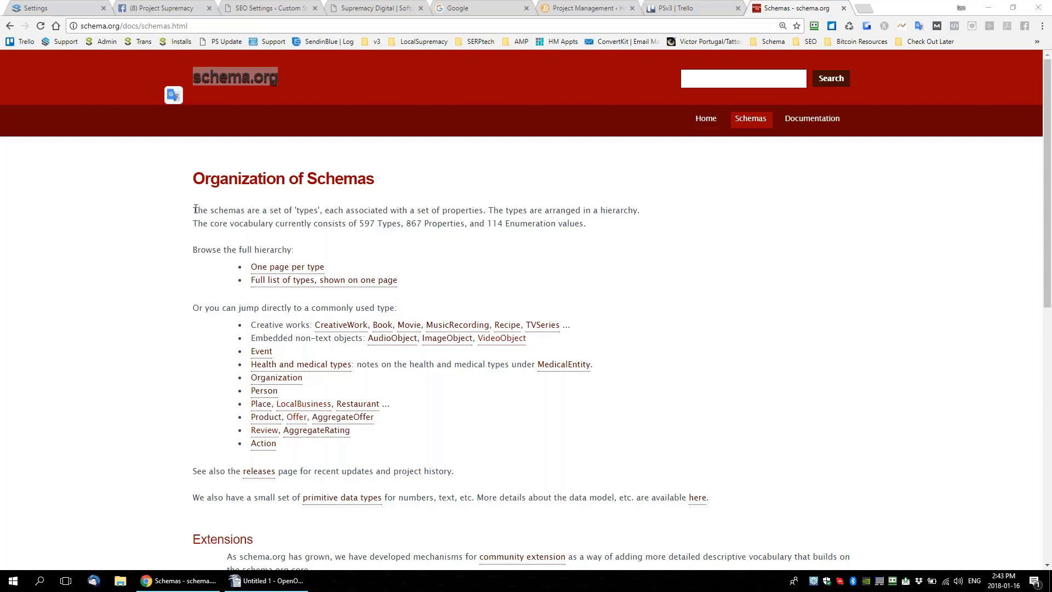
scroll(195, 209, "down", 3)
scroll(194, 209, "up", 3)
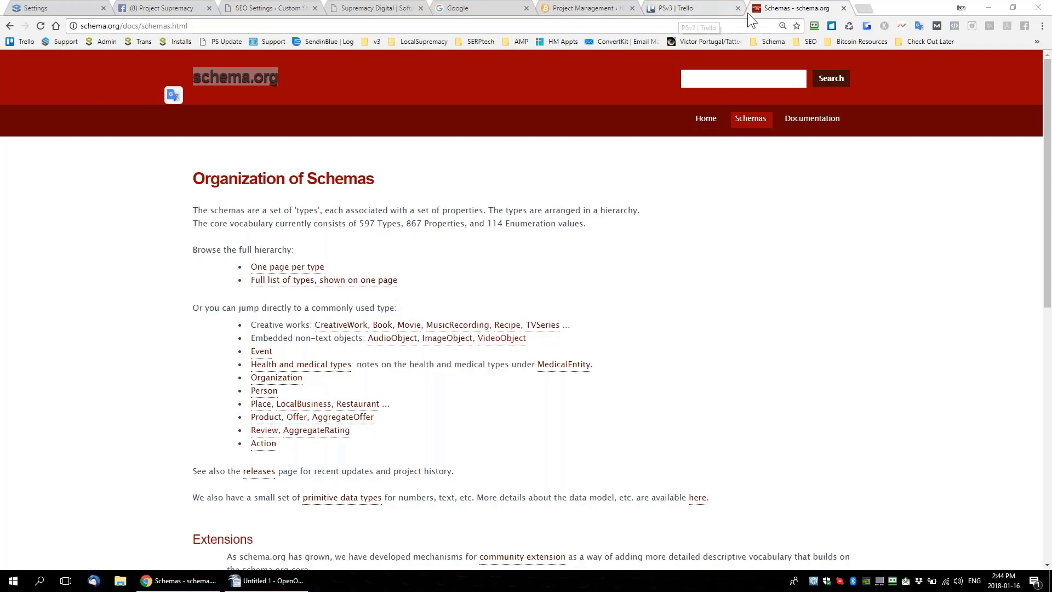
Search YouTube for 'Project Supremacy' and open the channel's uploaded videos.
left_click(737, 30)
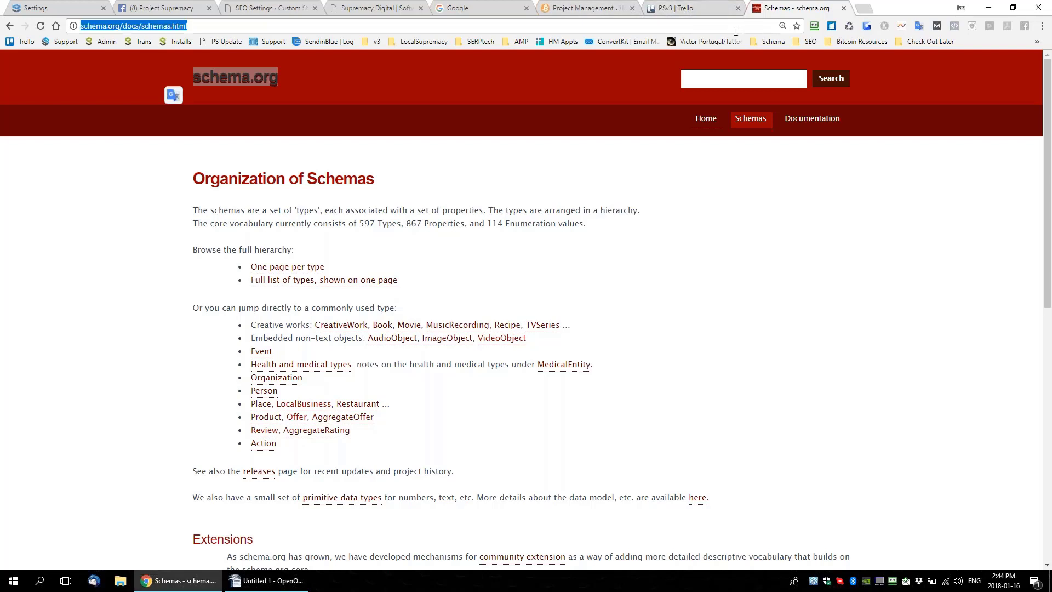
type("youtube.")
key("Return")
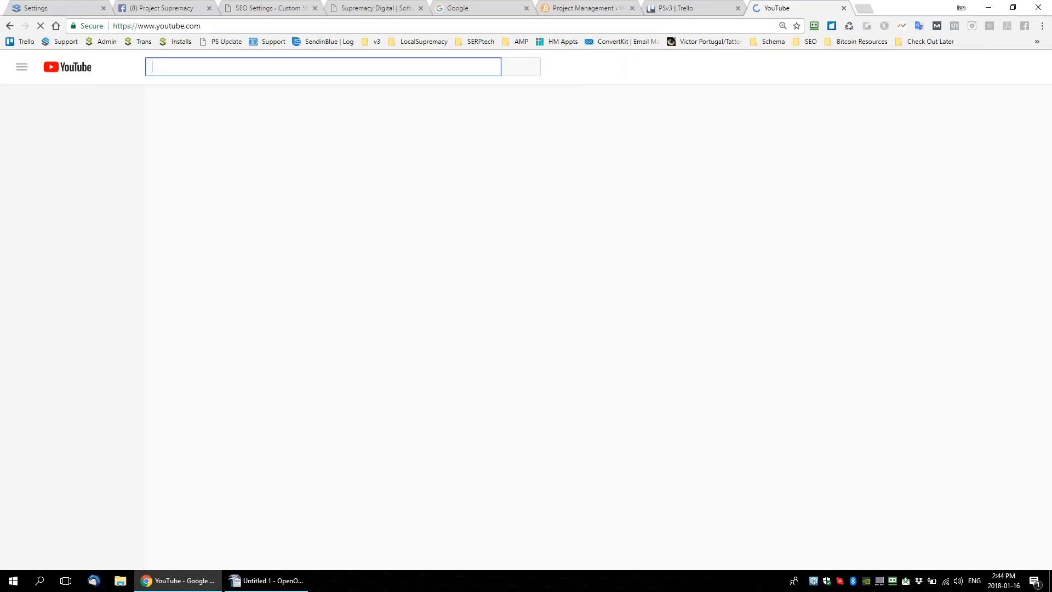
type("OPE")
key("BackSpace")
key("BackSpace")
key("BackSpace")
type("Pro")
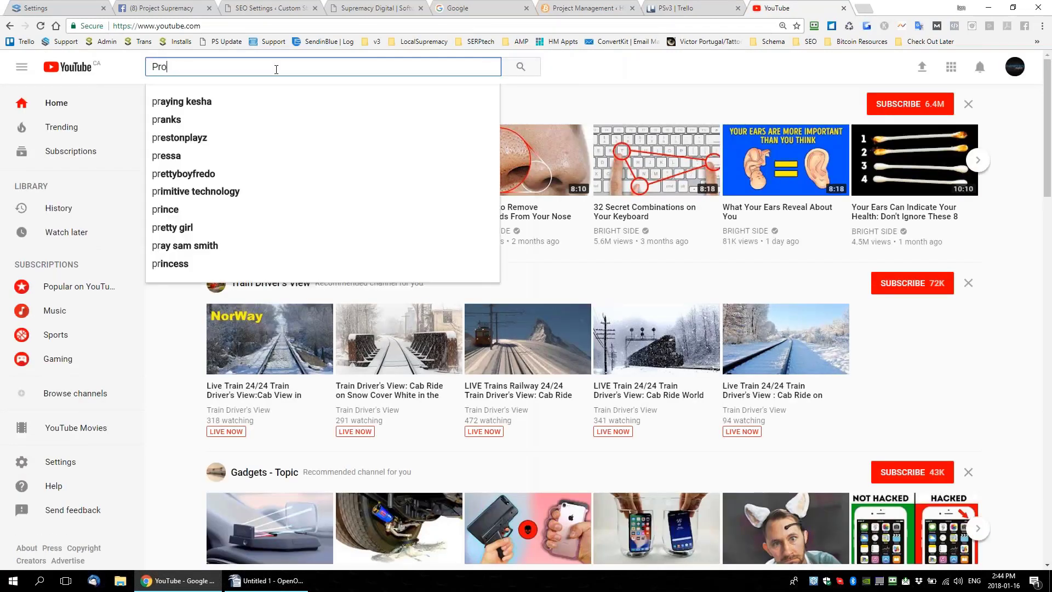
type("ject Supremacy")
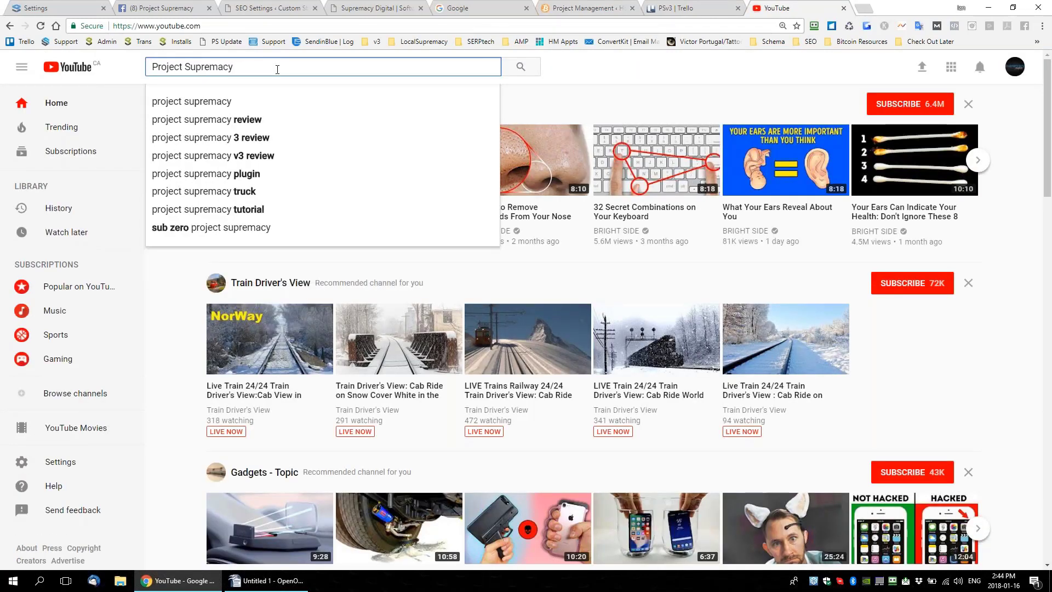
left_click(166, 103)
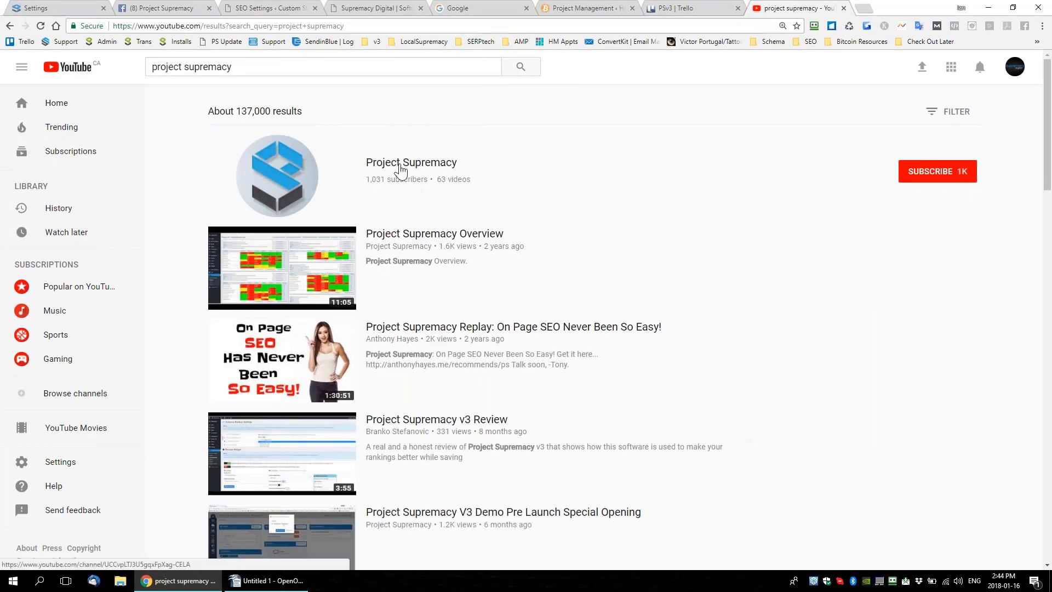
left_click(401, 167)
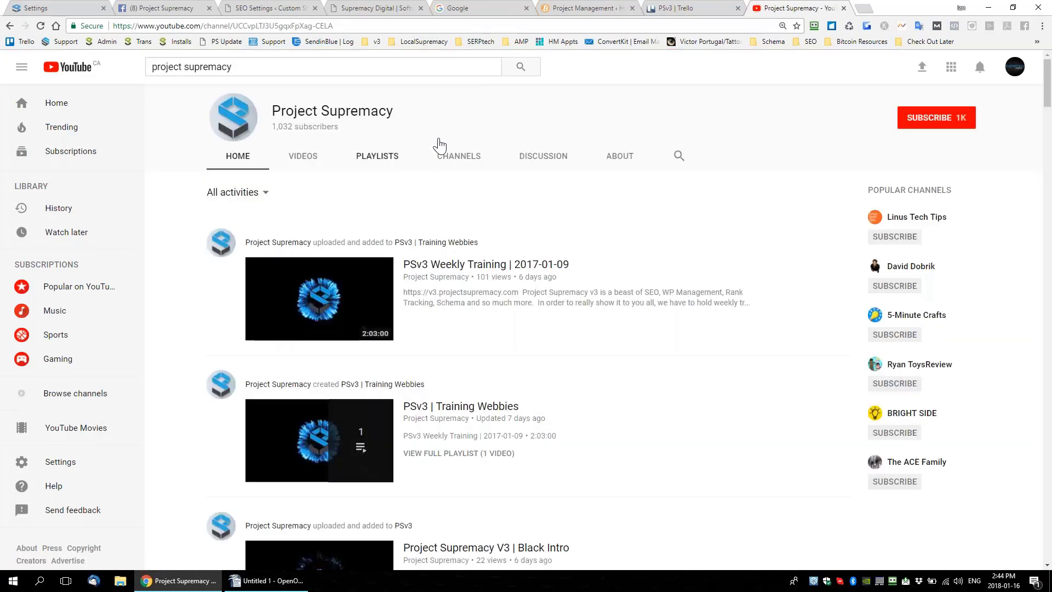
left_click(304, 157)
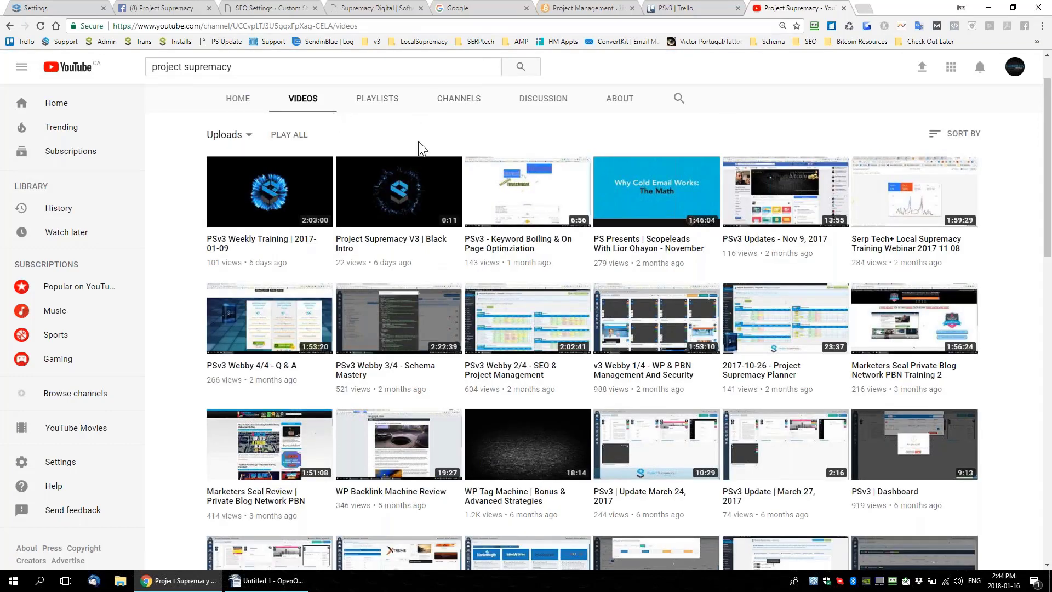
Refine the search to 'project supremacy schema' and scroll through the results.
left_click(253, 67)
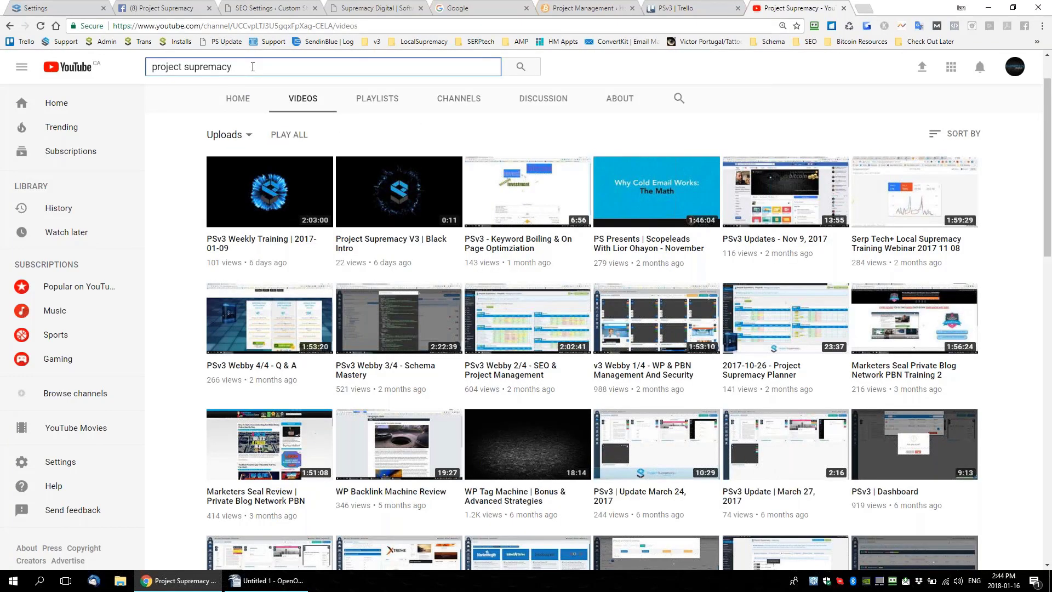
type("schema")
key("Return")
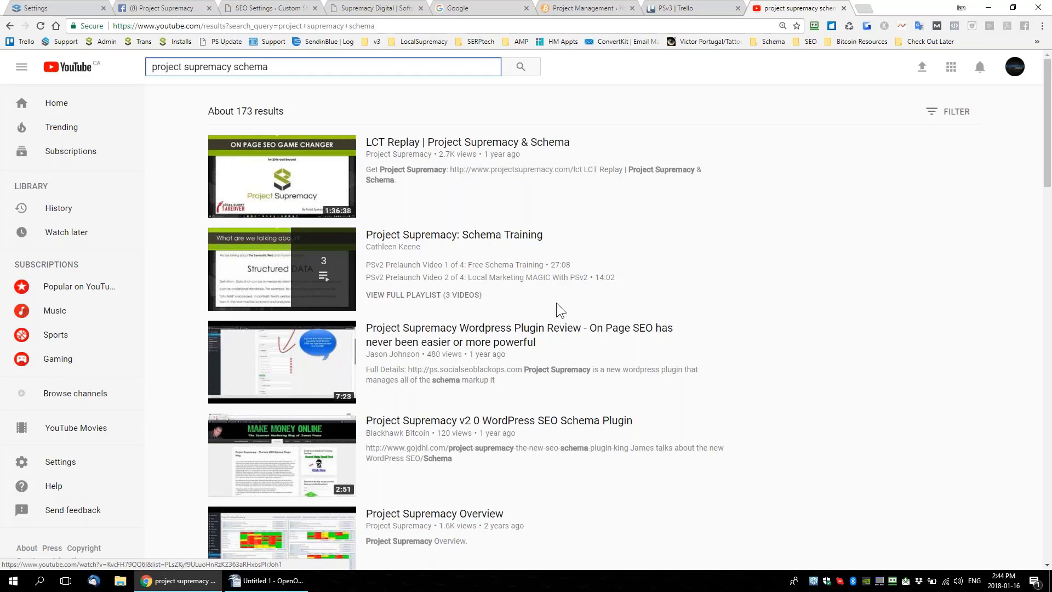
scroll(559, 309, "down", 8)
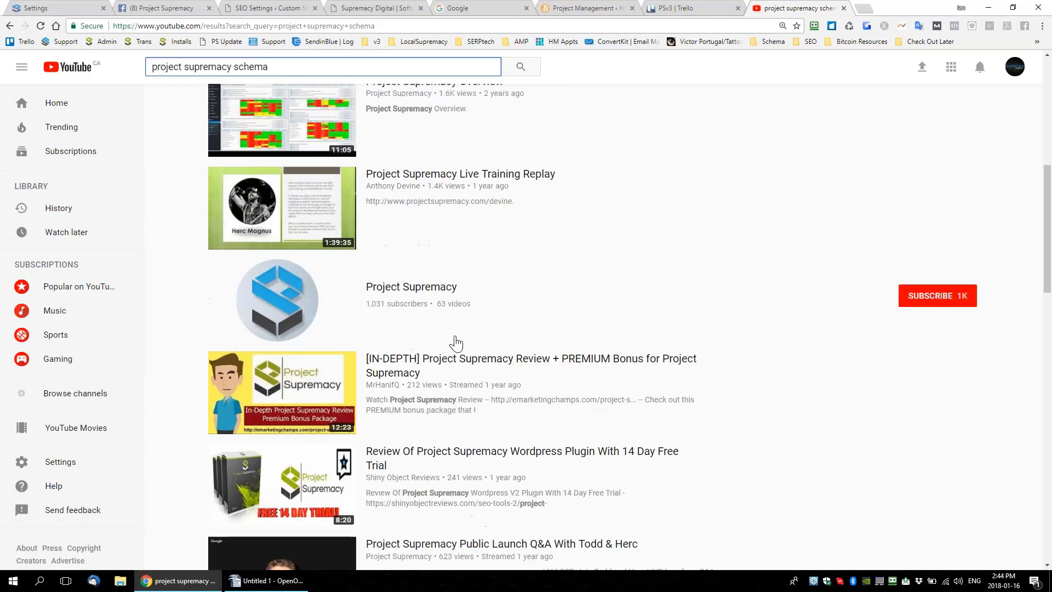
scroll(455, 343, "down", 12)
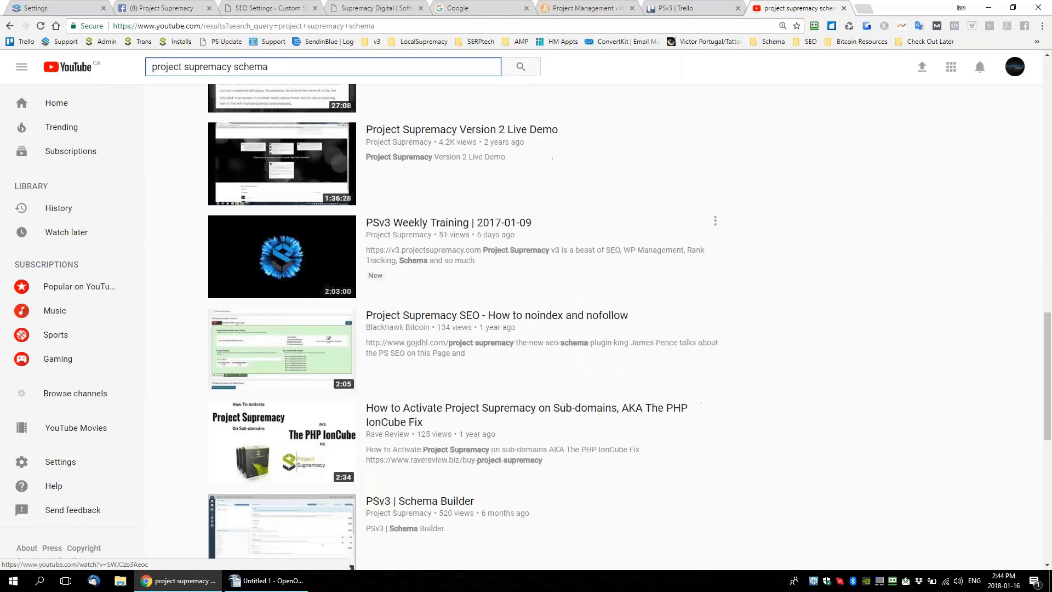
scroll(481, 387, "down", 7)
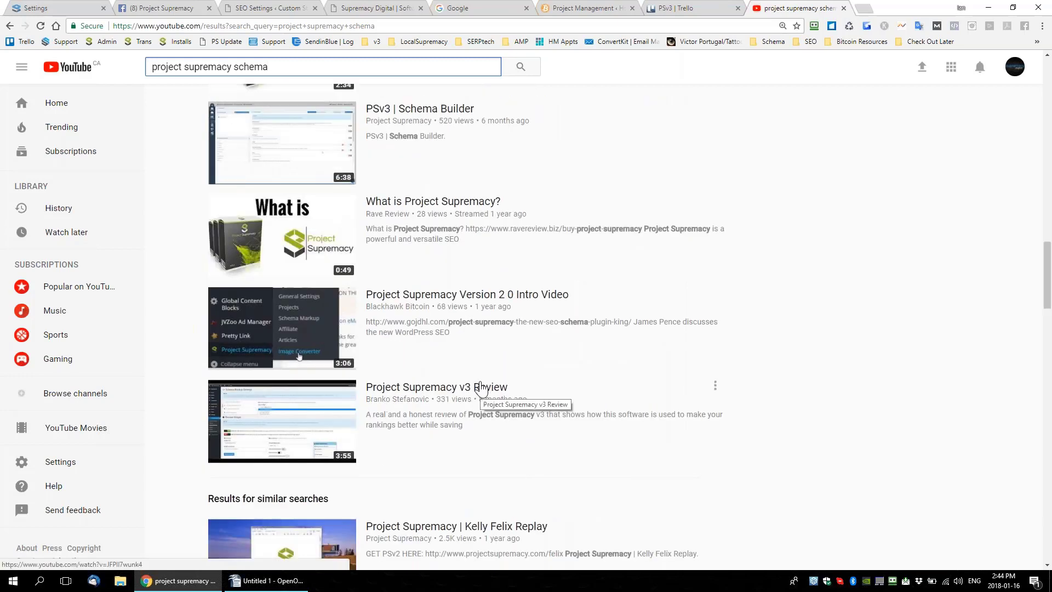
scroll(481, 388, "down", 5)
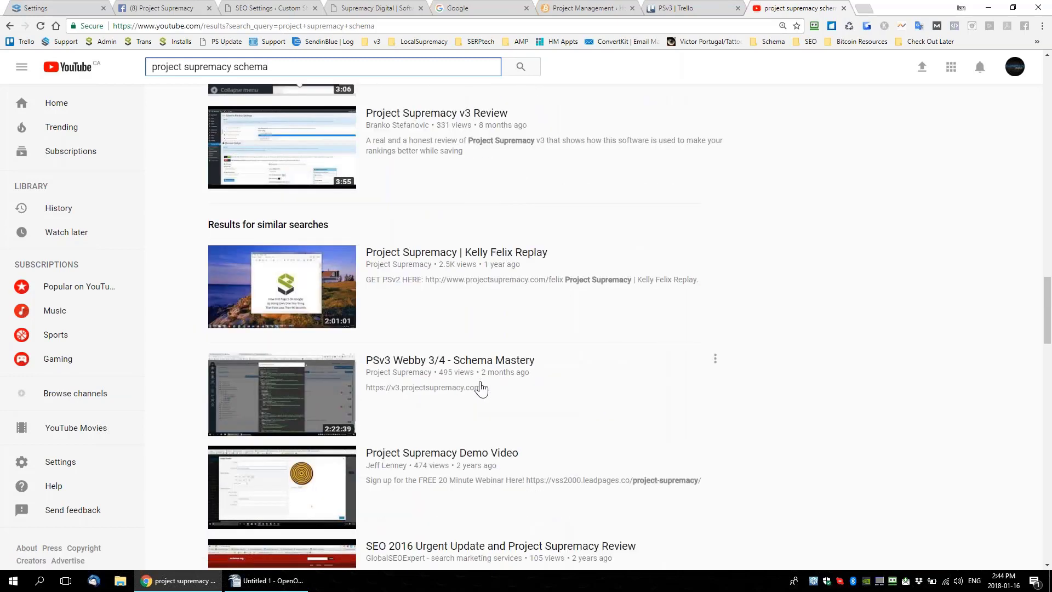
scroll(481, 388, "down", 3)
scroll(491, 341, "down", 5)
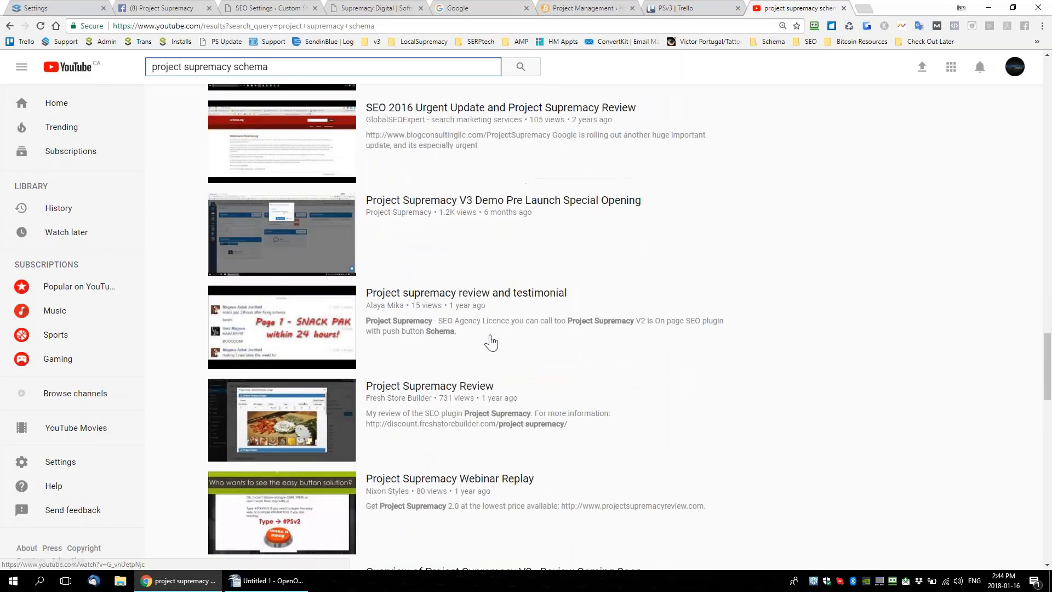
scroll(492, 342, "up", 20)
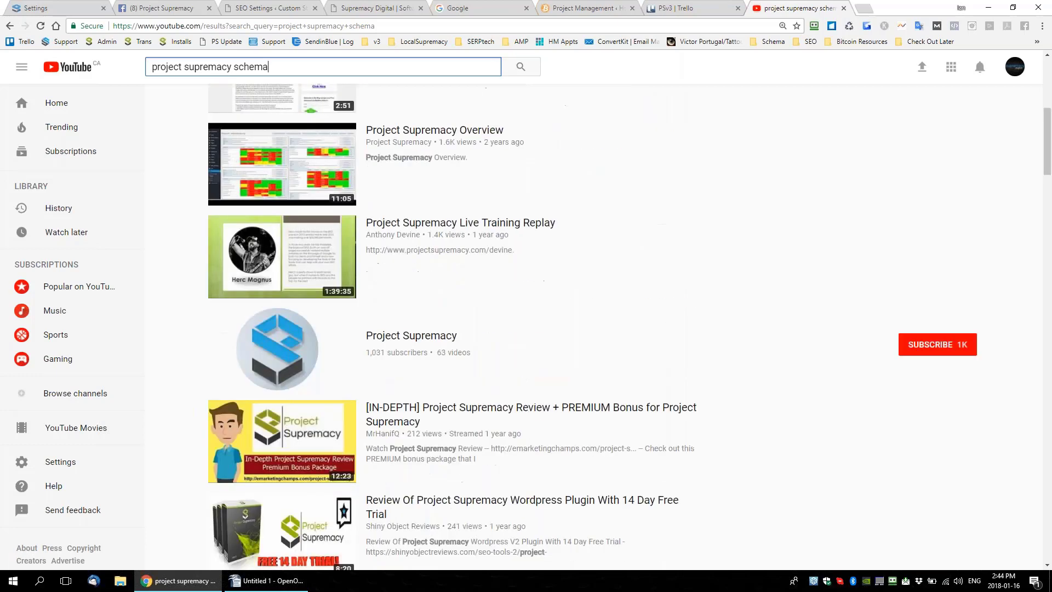
scroll(491, 341, "up", 7)
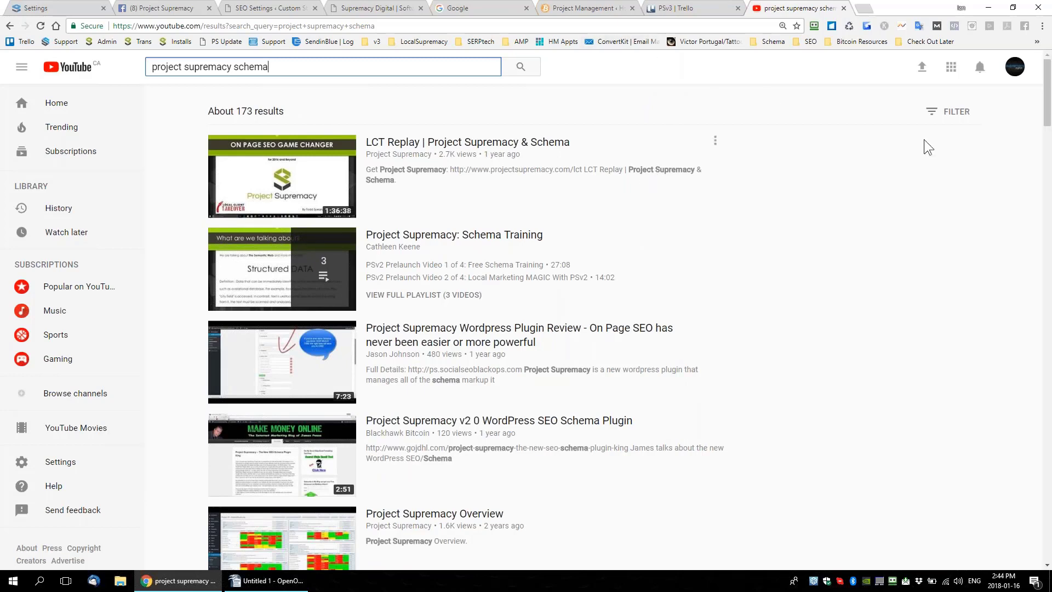
Expand the search filter options and look over the results again.
left_click(958, 112)
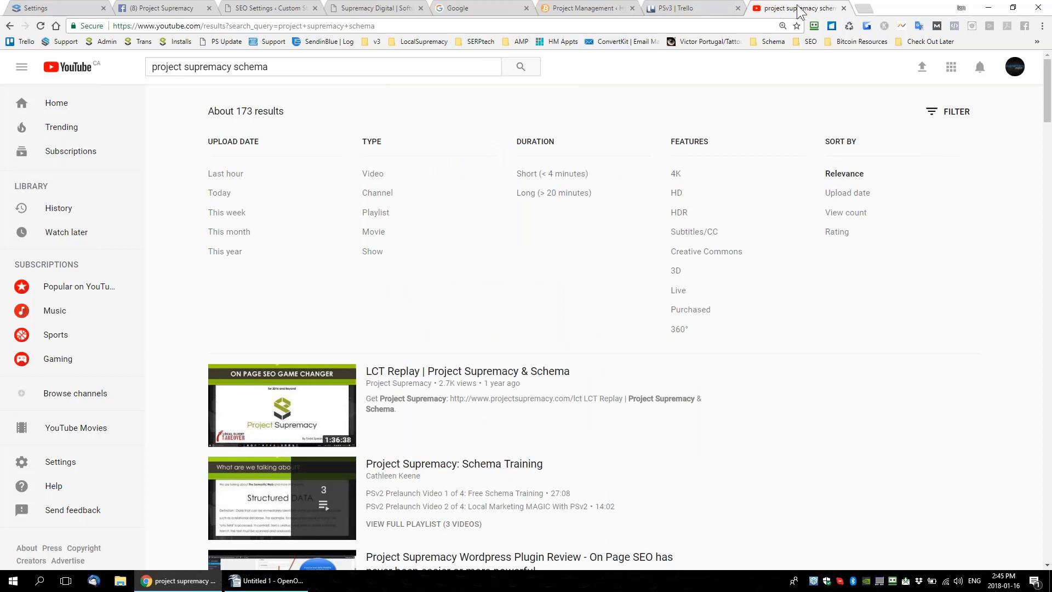
left_click(708, 31)
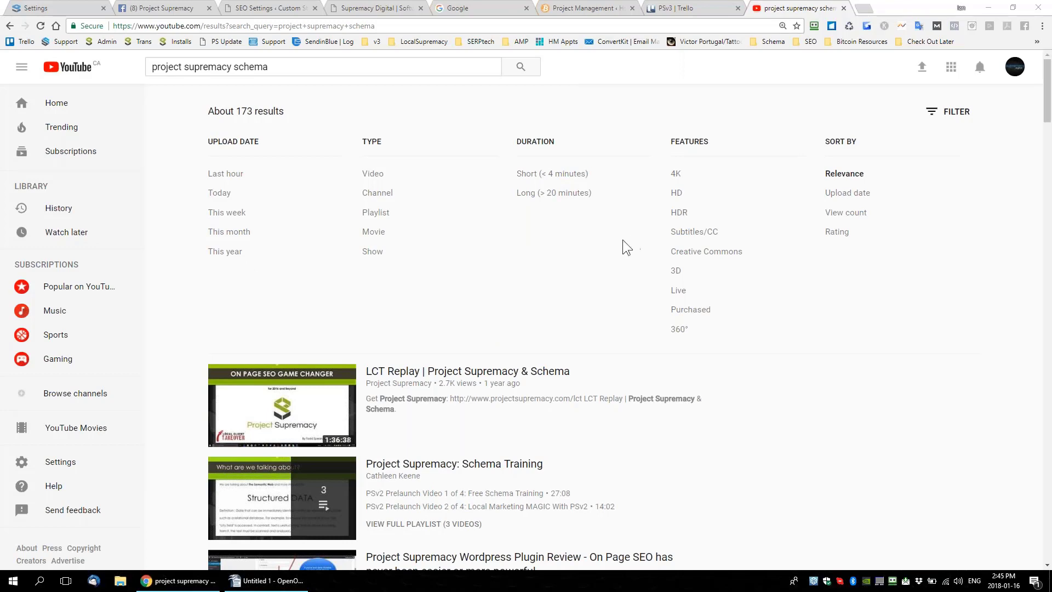
scroll(594, 287, "down", 2)
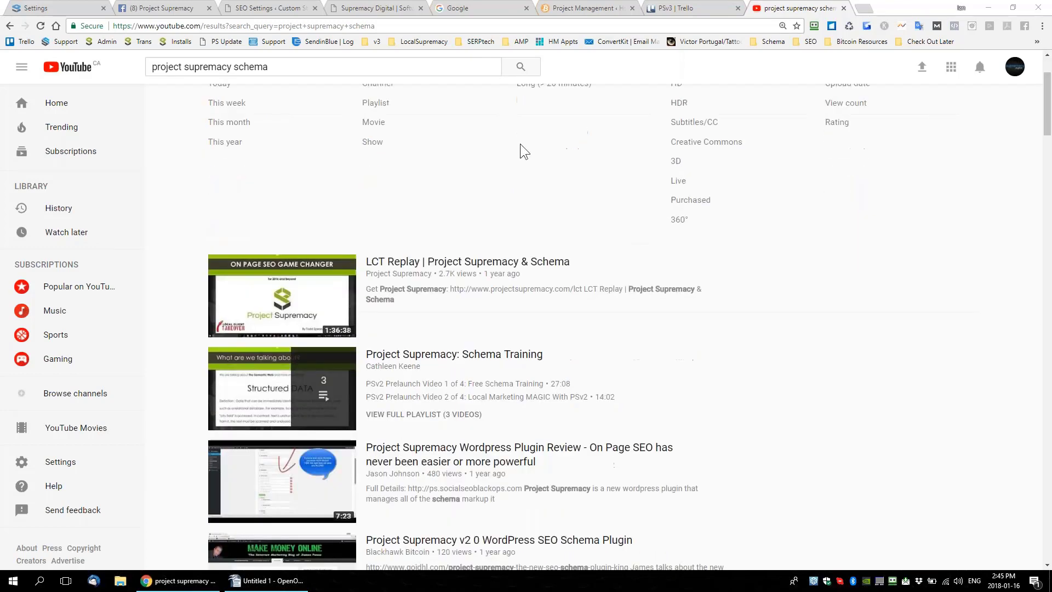
scroll(526, 328, "down", 2)
scroll(517, 323, "down", 12)
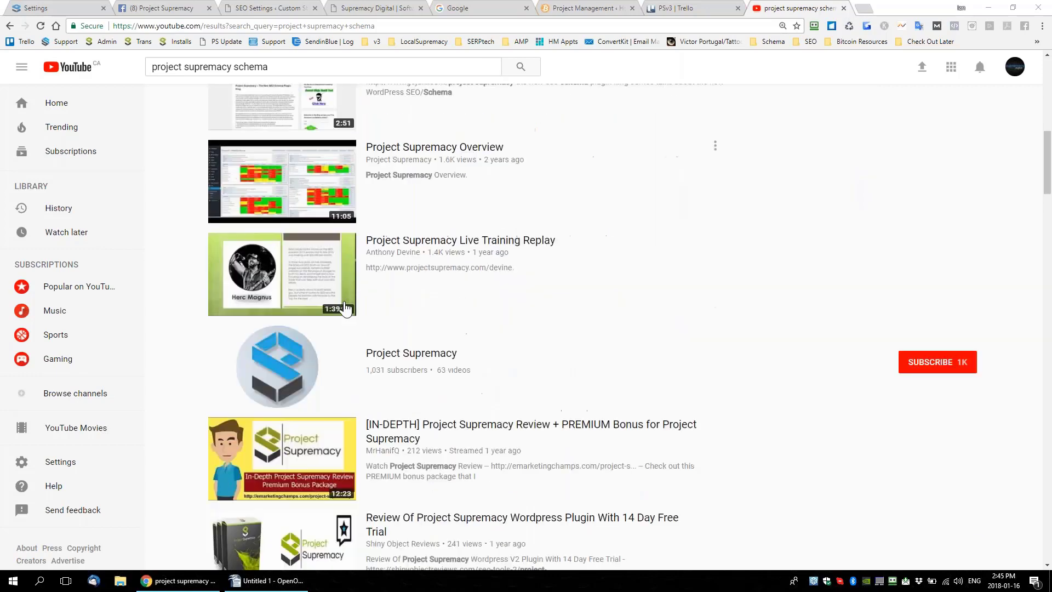
scroll(467, 364, "up", 15)
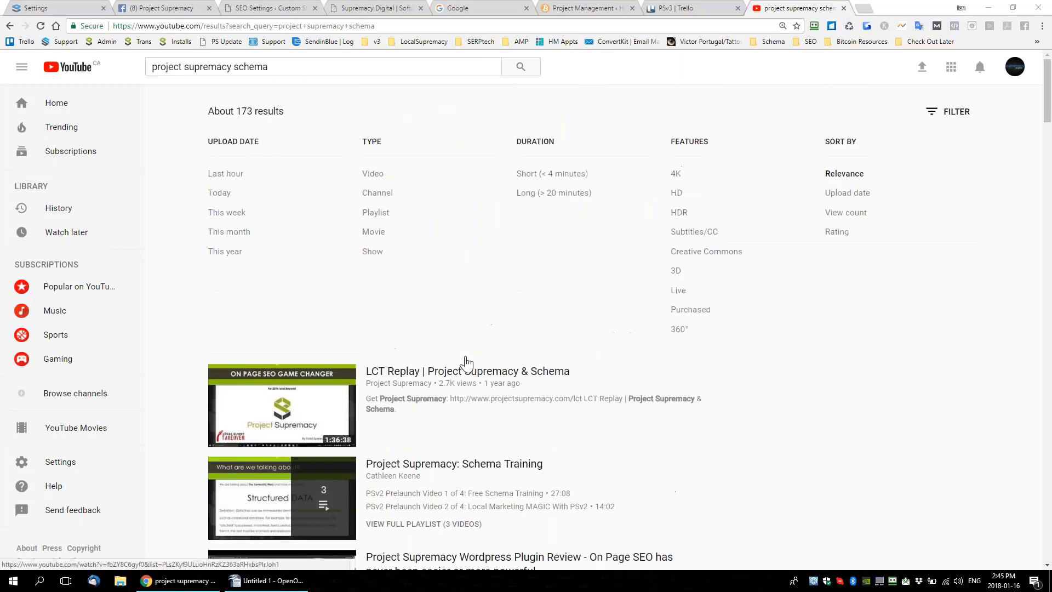
Browse the Supremacy Digital home page down to LATEST STORIES, then switch to the Project Supremacy Facebook group.
left_click(378, 8)
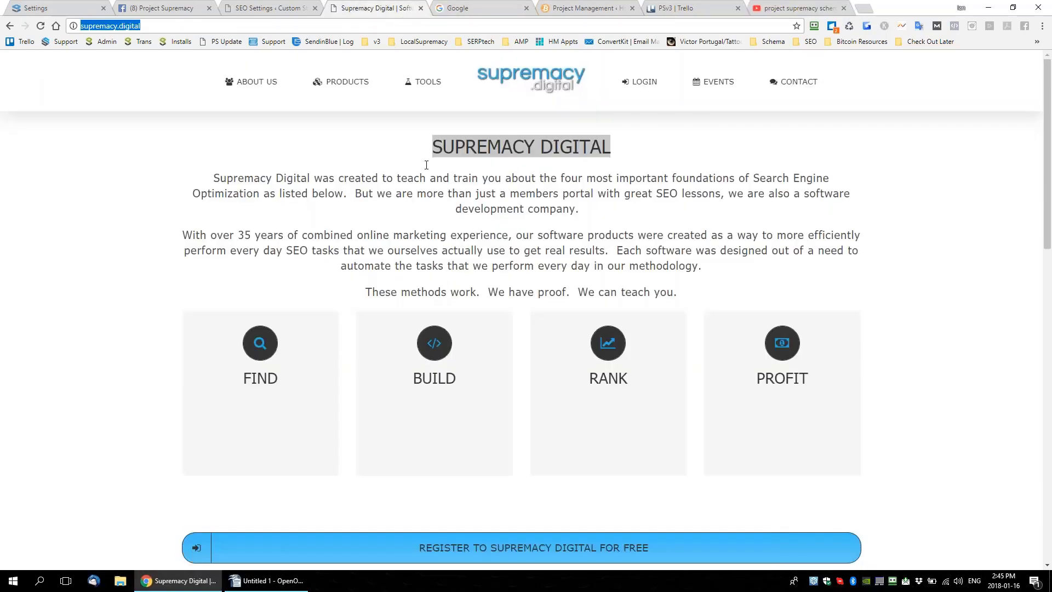
mouse_move(341, 82)
scroll(516, 348, "down", 3)
scroll(524, 347, "down", 7)
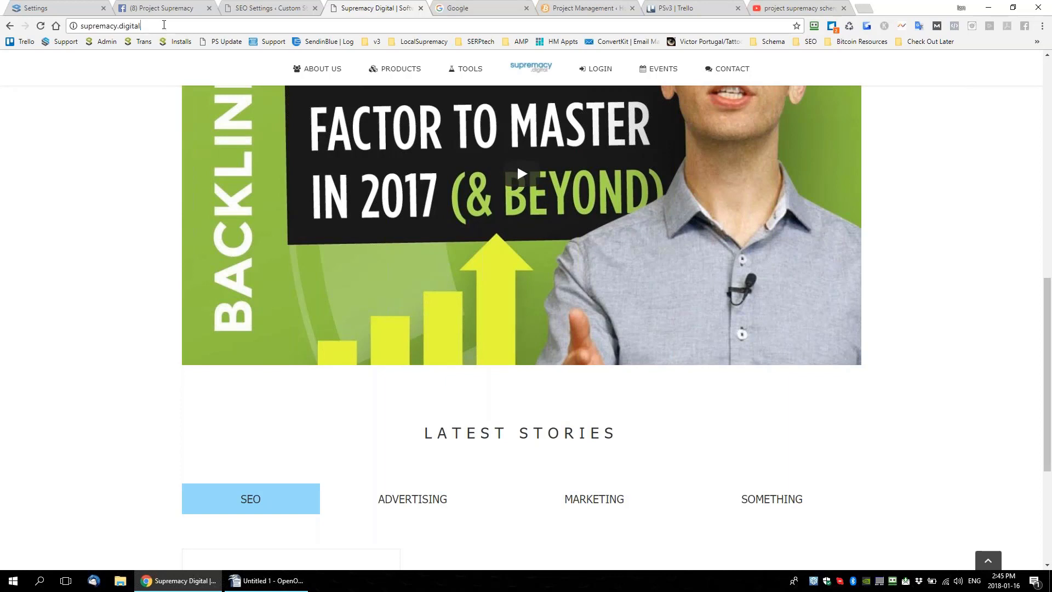
mouse_move(399, 74)
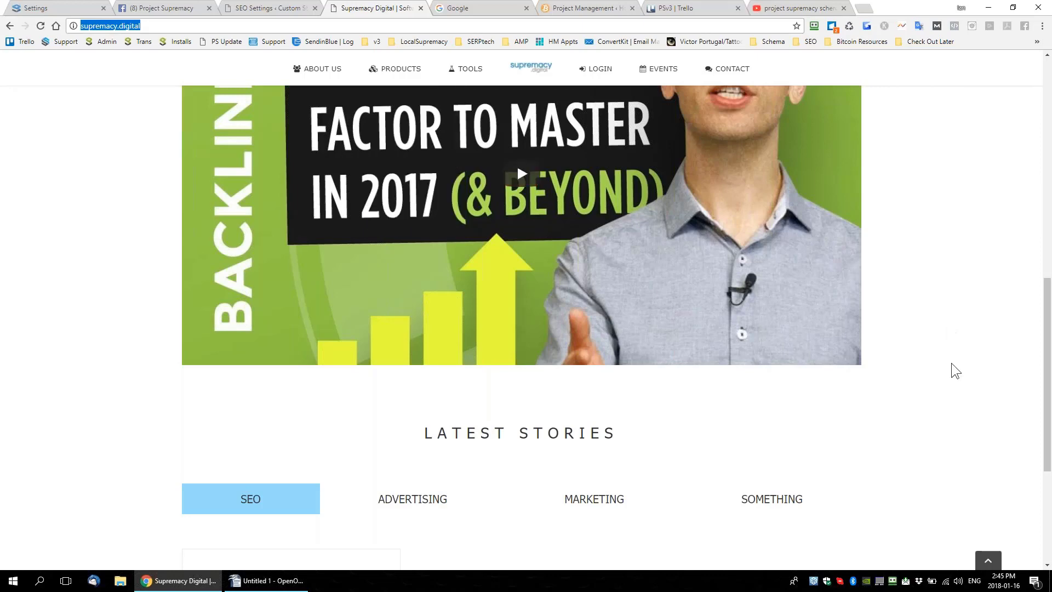
scroll(957, 371, "up", 3)
scroll(957, 371, "up", 4)
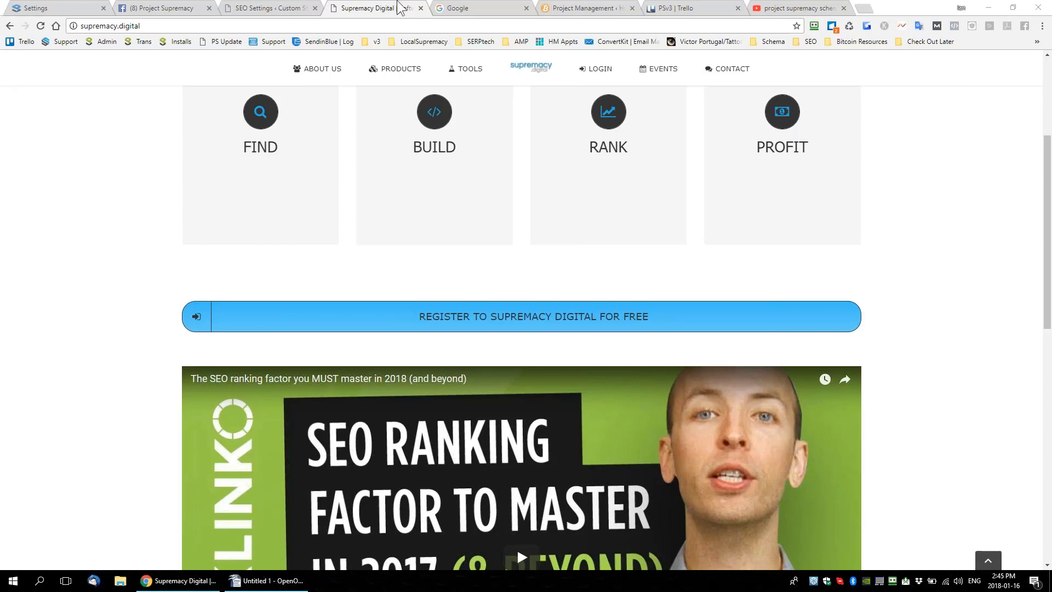
left_click(175, 9)
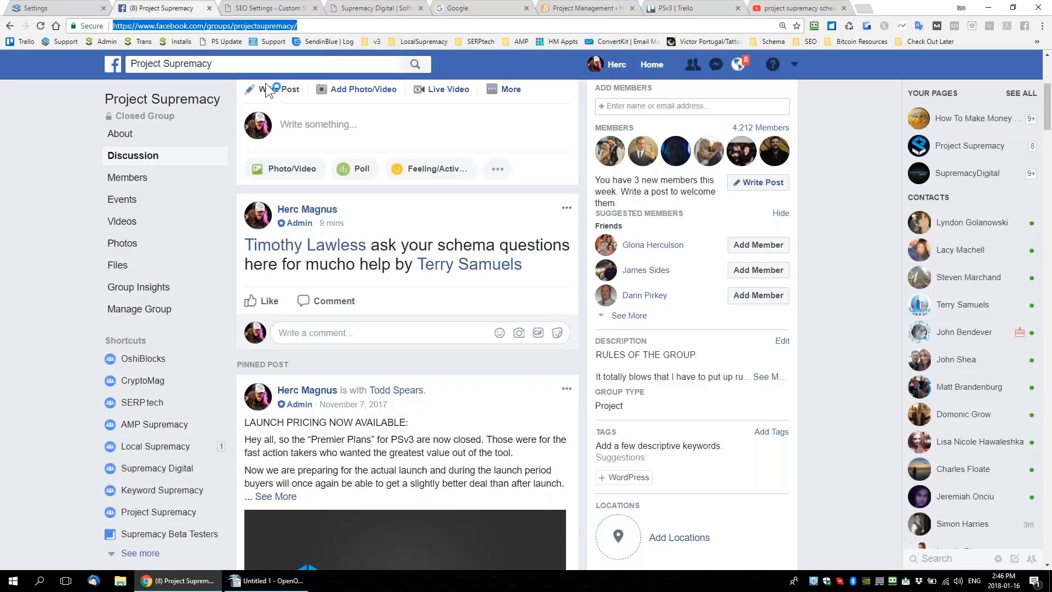
Search Facebook for the person's name and open their profile.
left_click(267, 68)
type("herca")
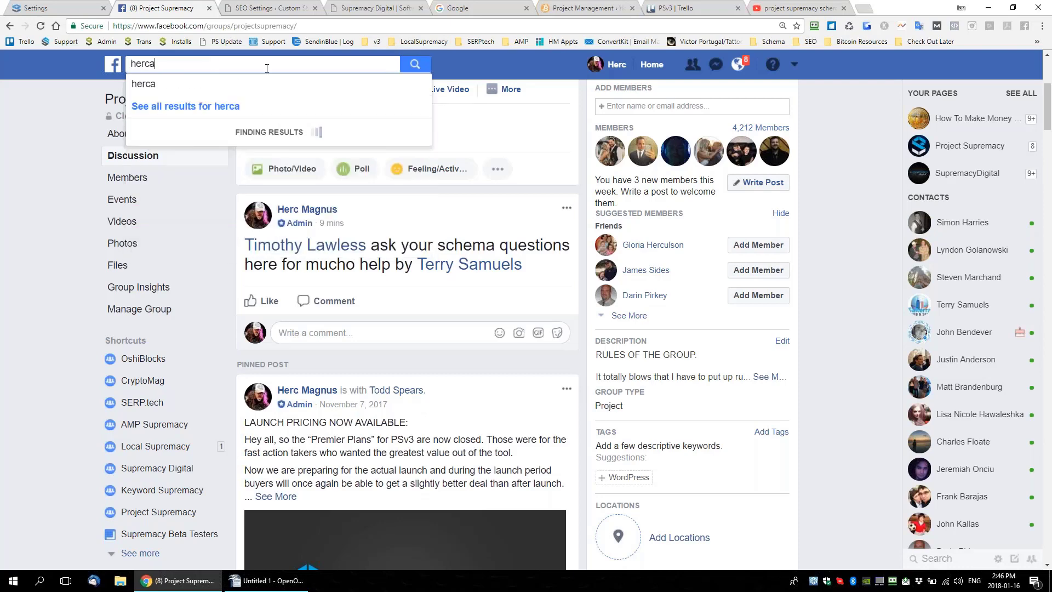
key("BackSpace")
type("magnus")
key("Return")
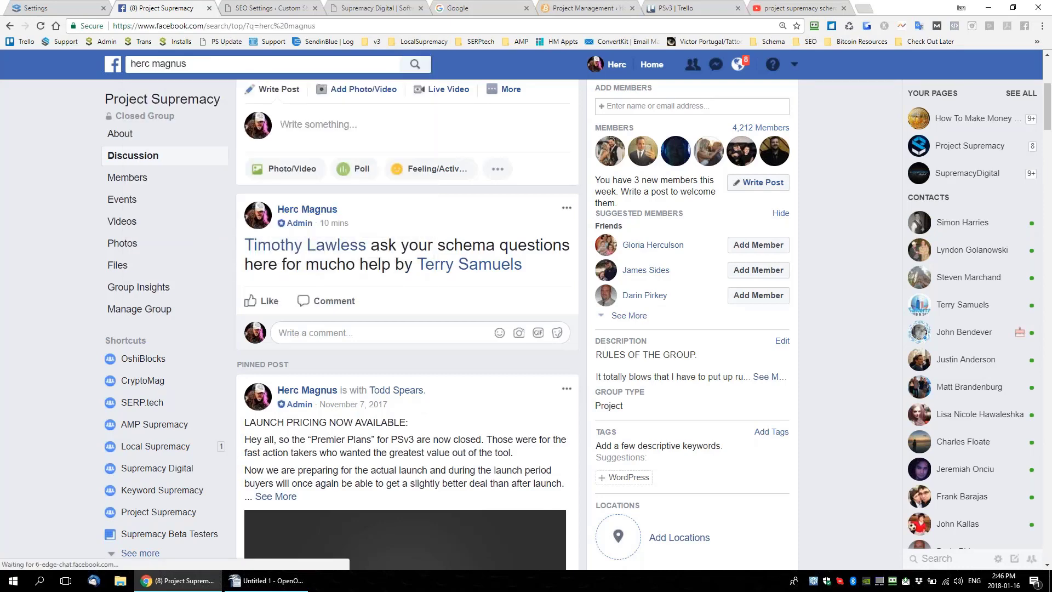
left_click(300, 166)
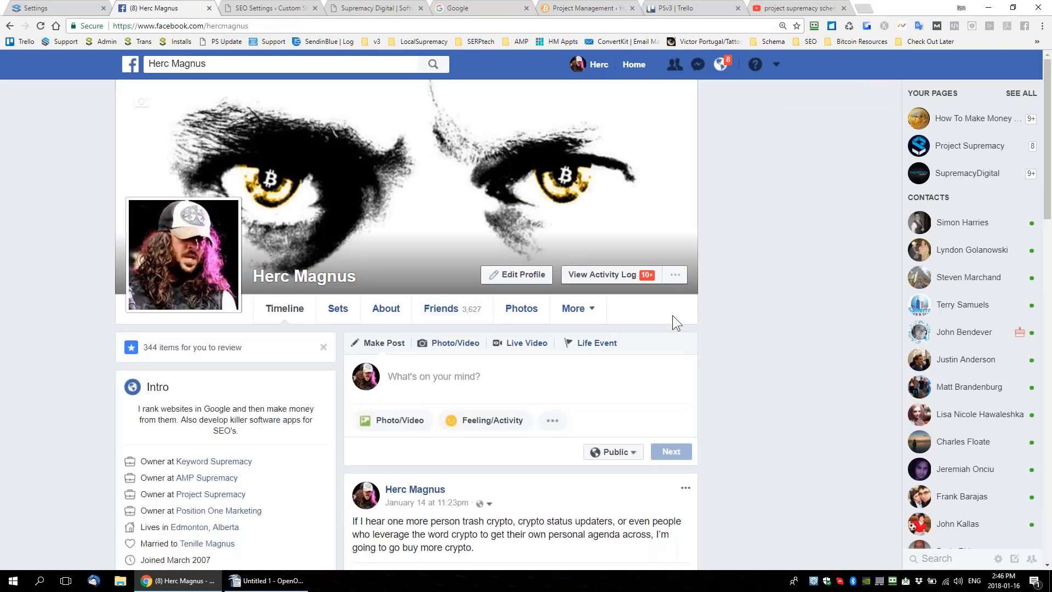
scroll(678, 323, "down", 2)
scroll(511, 325, "up", 2)
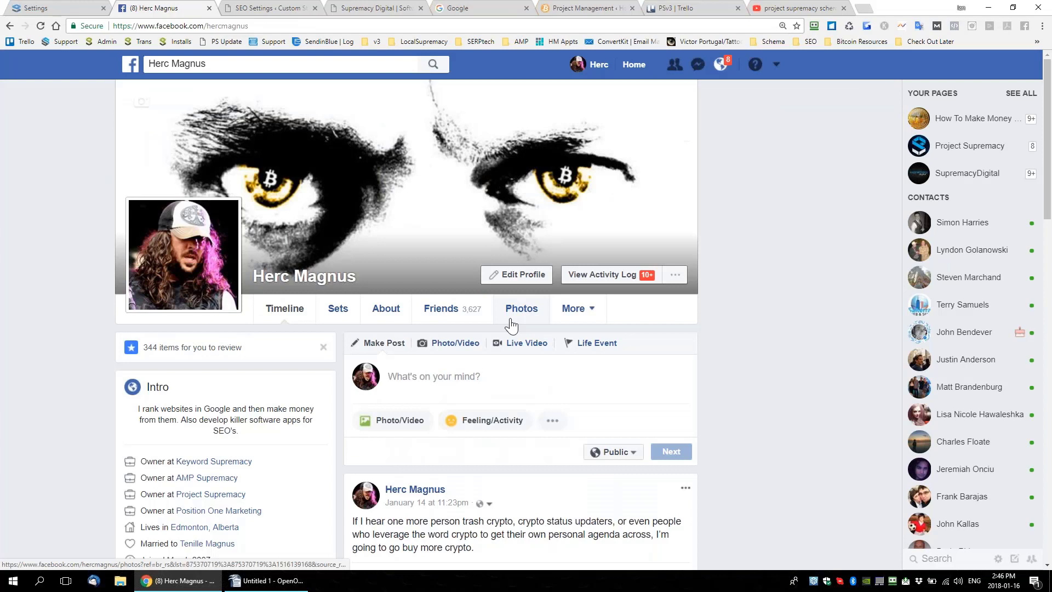
Extend the name search with 'live videos' and view the results.
left_click(314, 66)
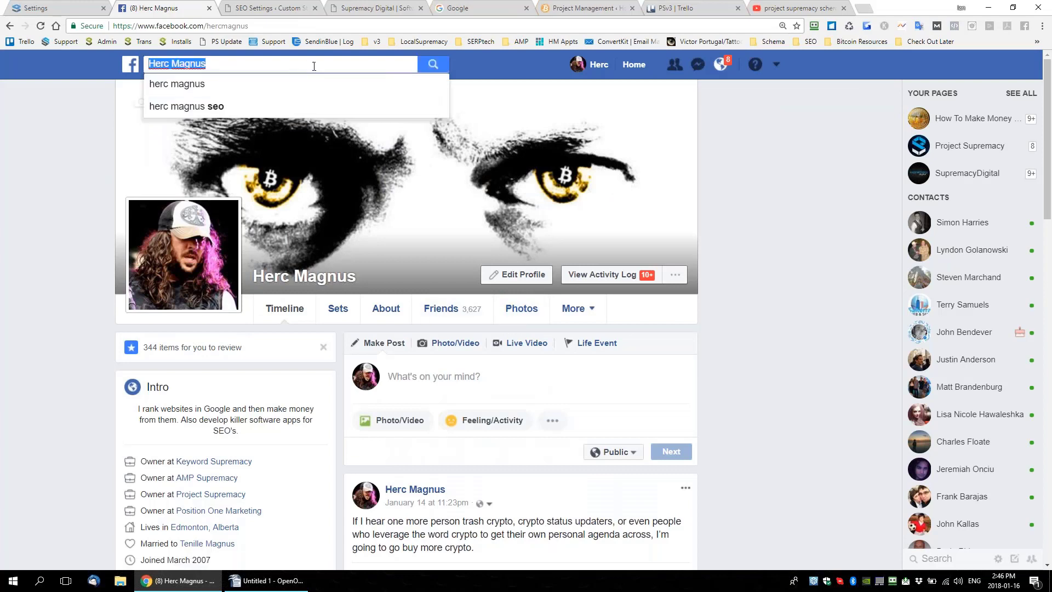
left_click(310, 66)
type("liv")
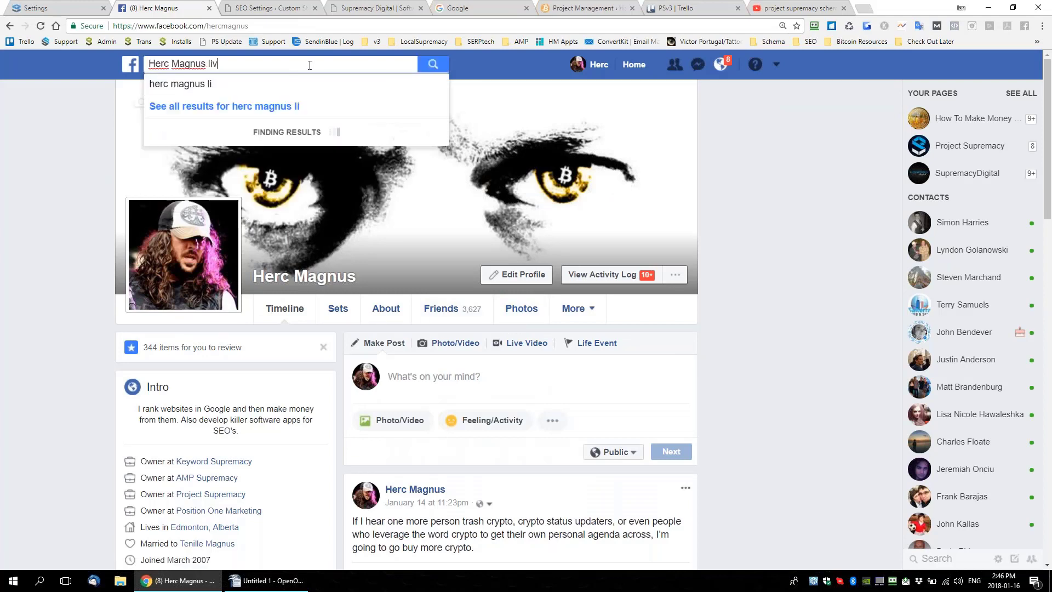
type("e videos")
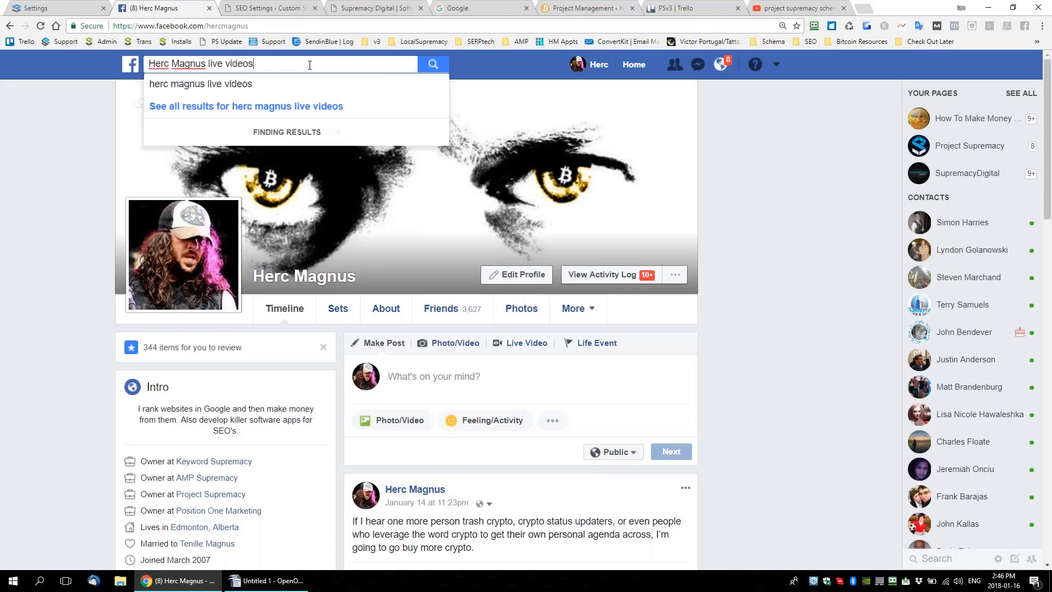
key("Return")
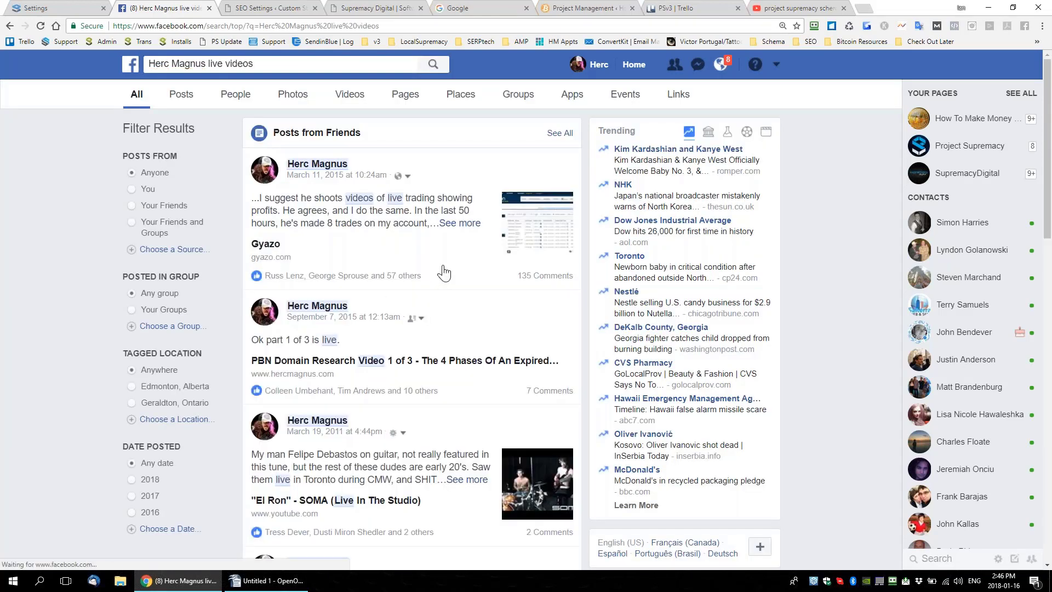
scroll(443, 274, "down", 7)
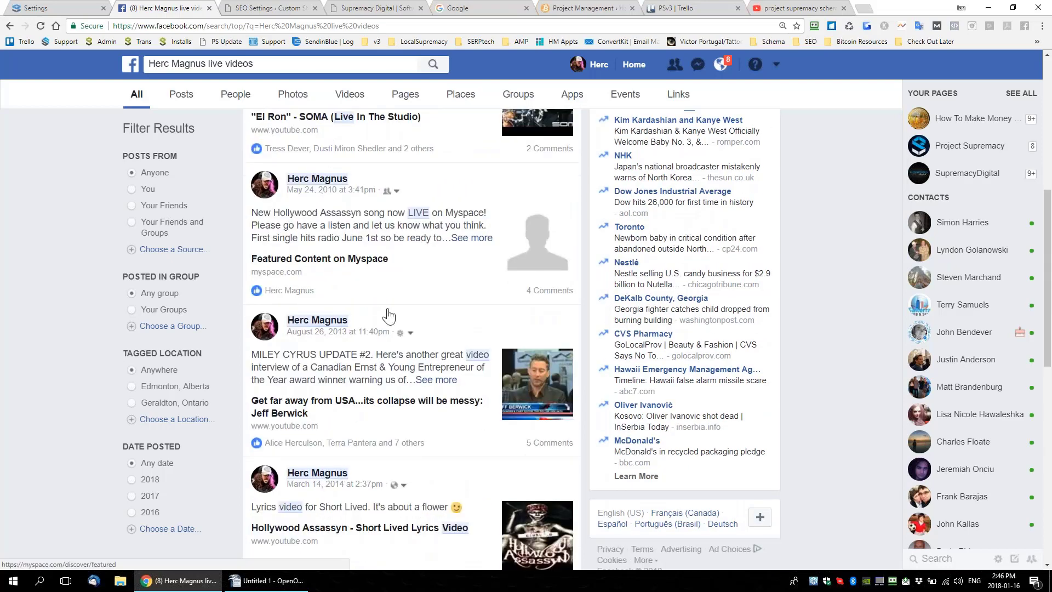
scroll(398, 364, "up", 7)
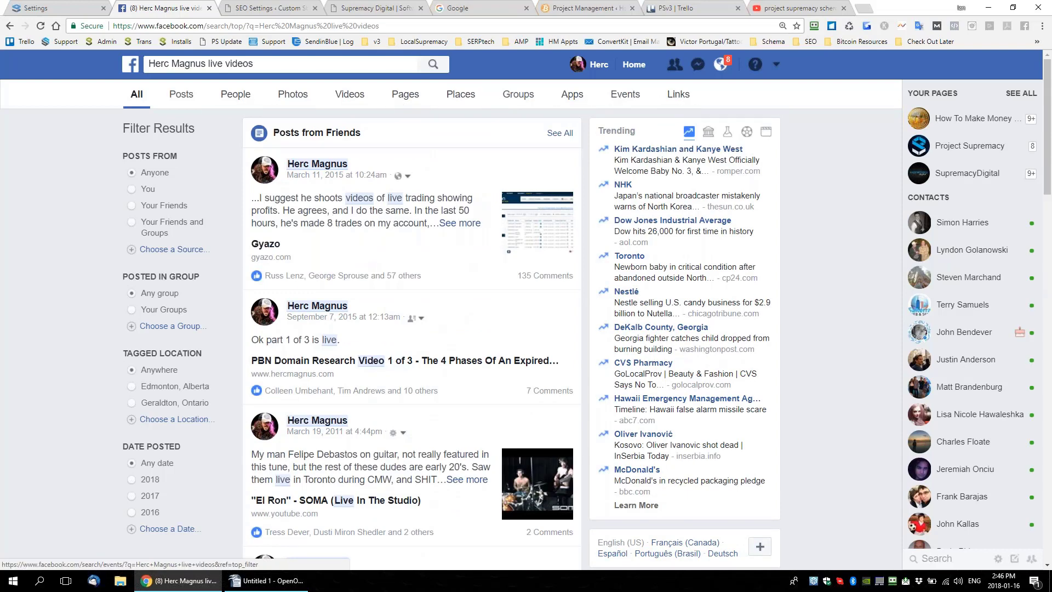
Filter the 'live videos' results to Videos and scroll through the listed clips.
left_click(348, 95)
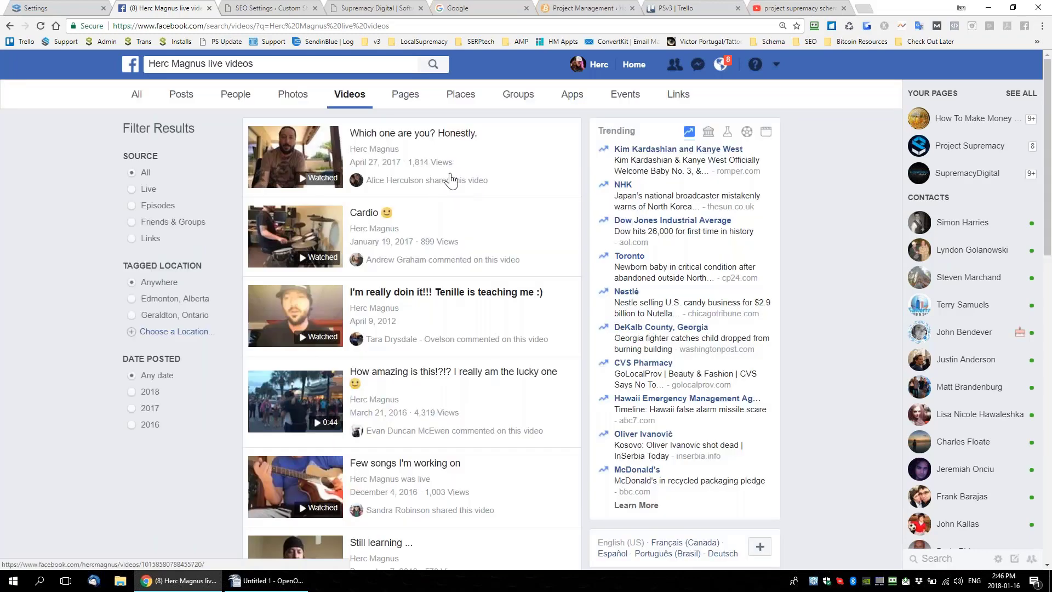
scroll(490, 217, "down", 9)
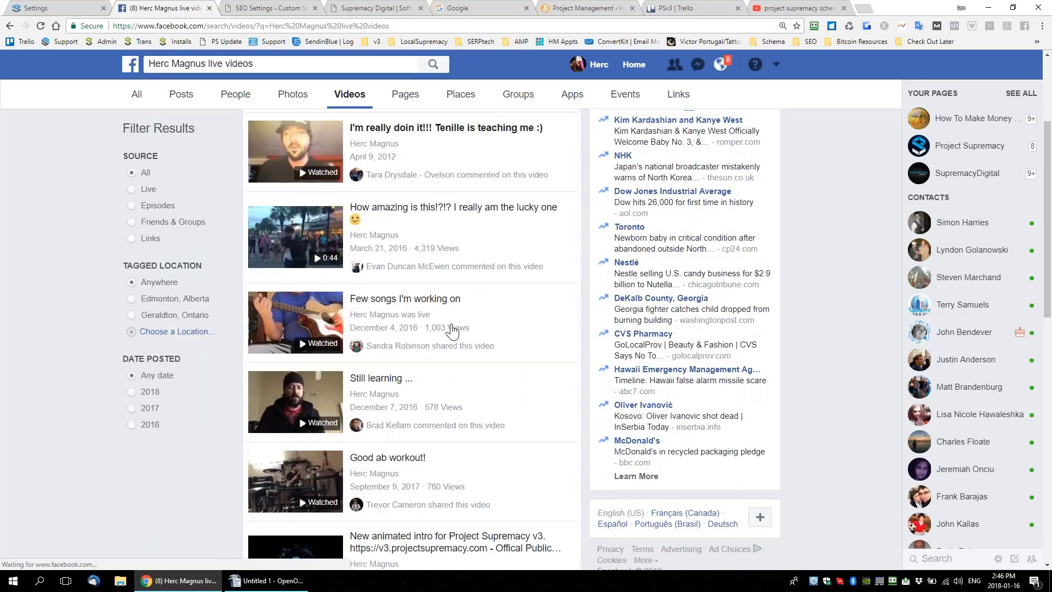
scroll(466, 344, "down", 10)
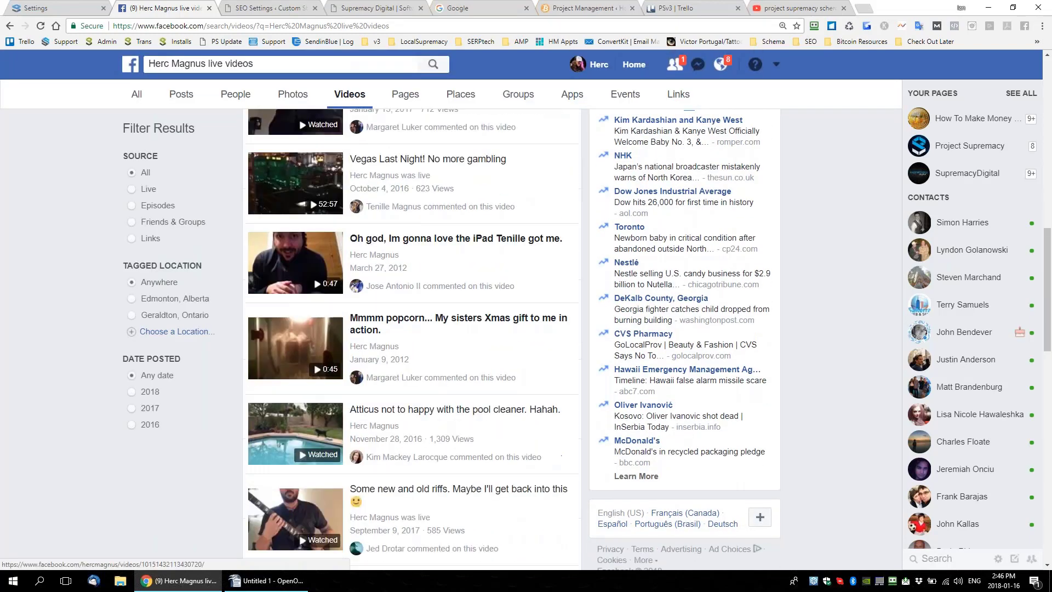
scroll(411, 340, "down", 6)
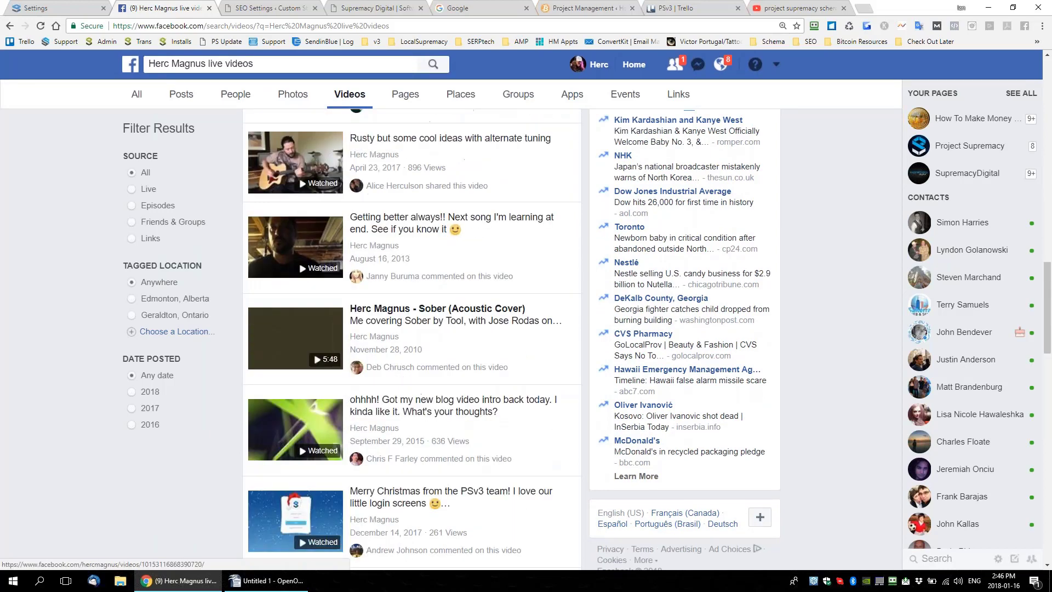
scroll(411, 340, "down", 2)
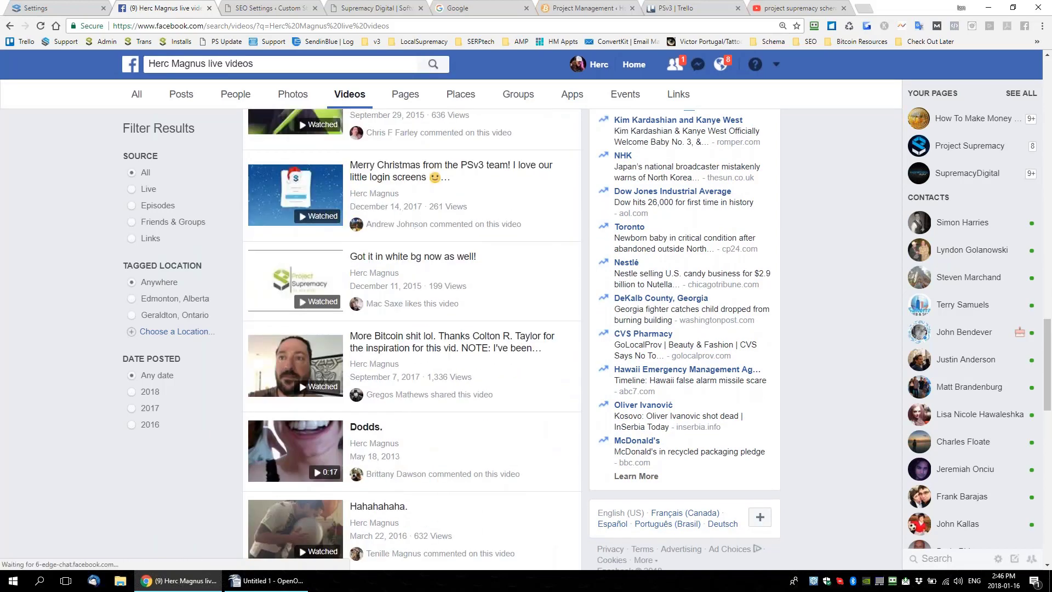
scroll(411, 339, "down", 4)
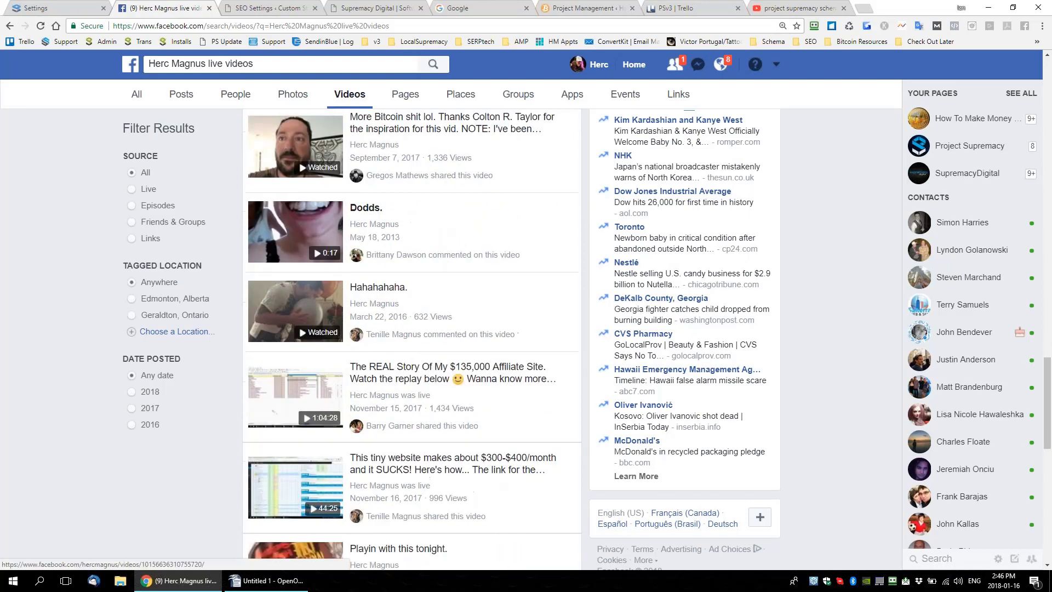
scroll(411, 339, "down", 9)
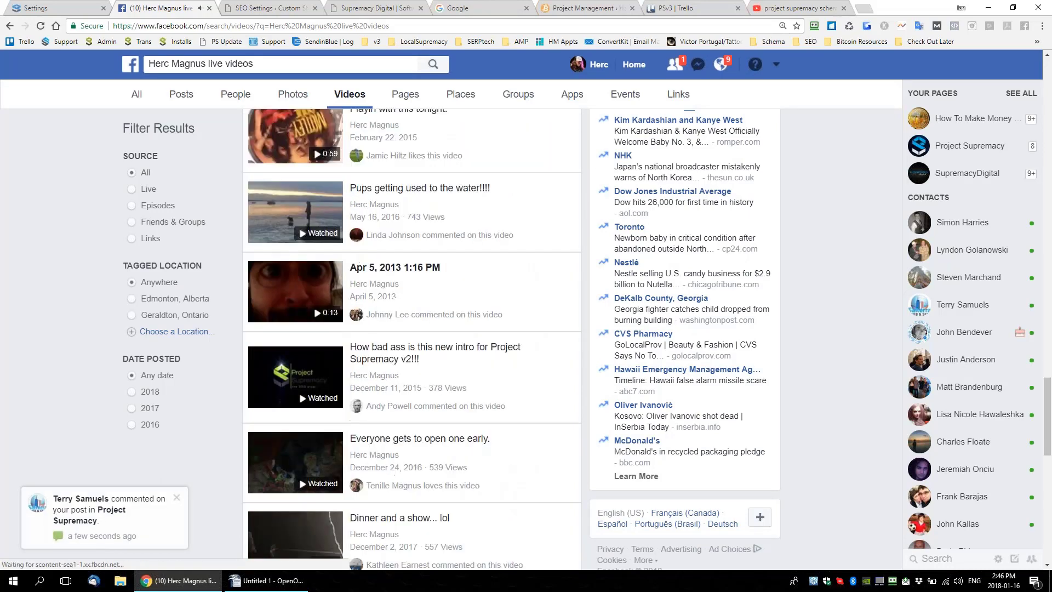
scroll(413, 337, "down", 12)
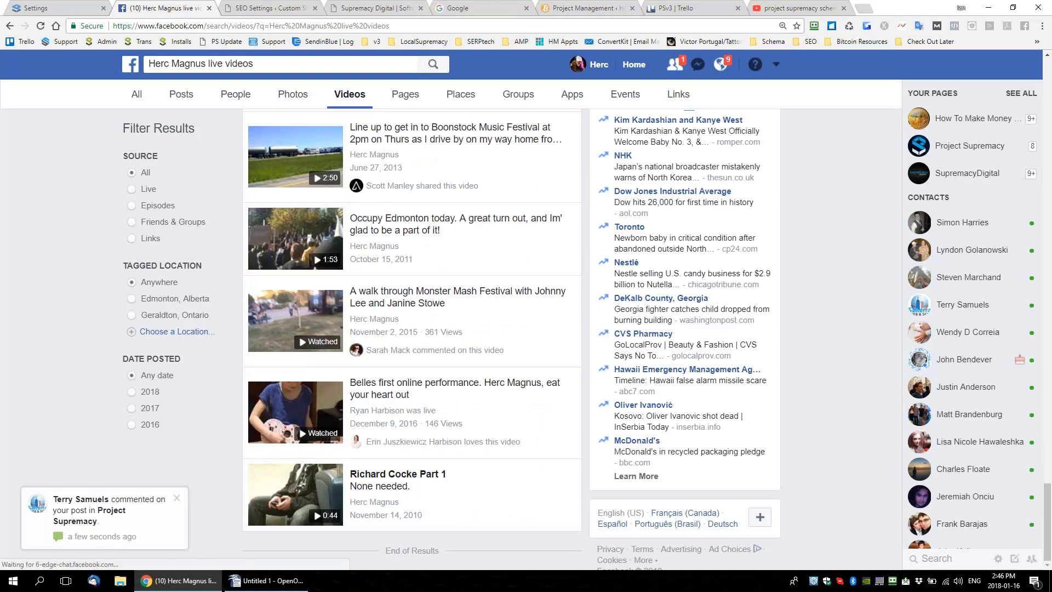
scroll(490, 491, "up", 20)
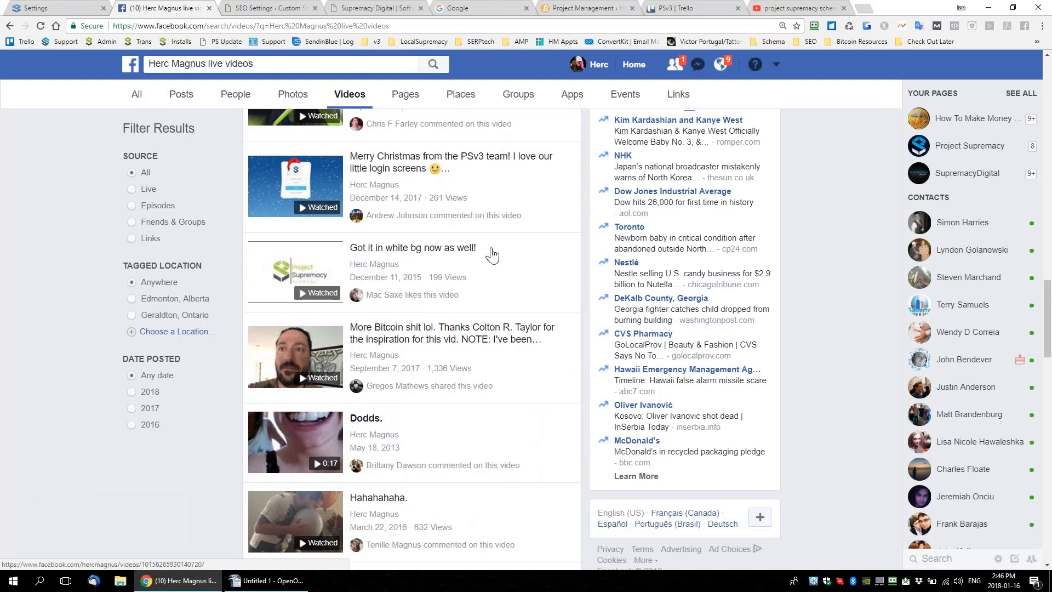
scroll(493, 252, "down", 10)
scroll(467, 258, "up", 10)
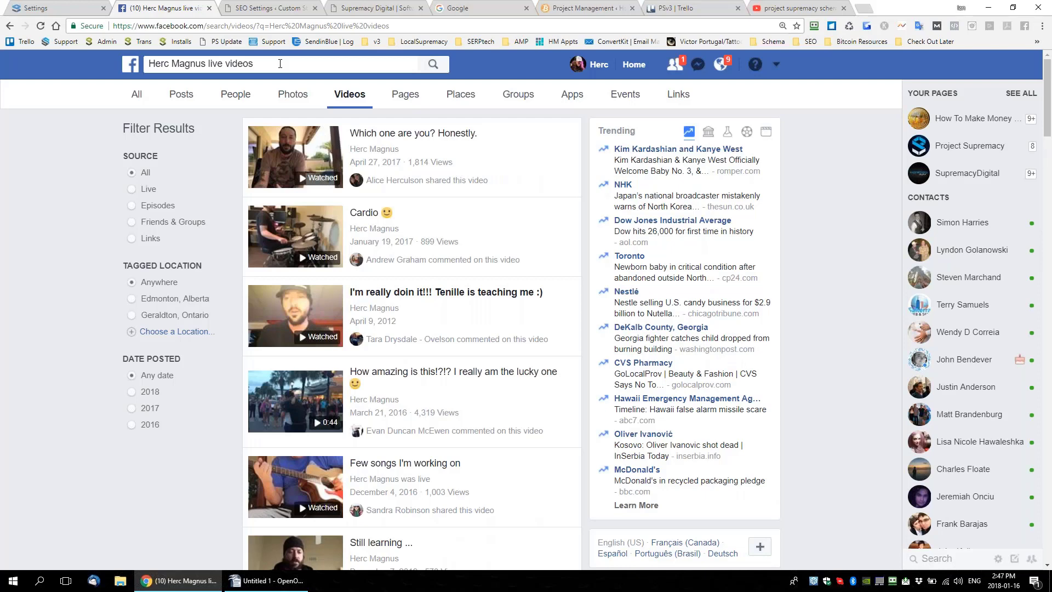
Glance at Supremacy Digital, close the Google tab, and select the Project Management tab's address.
left_click(386, 14)
scroll(511, 255, "up", 4)
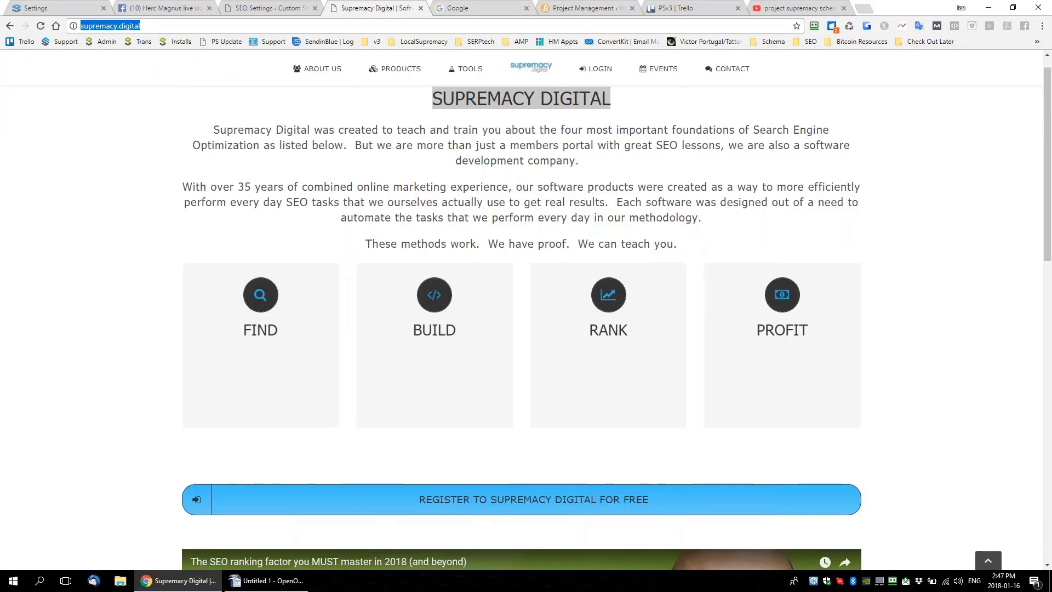
mouse_move(338, 89)
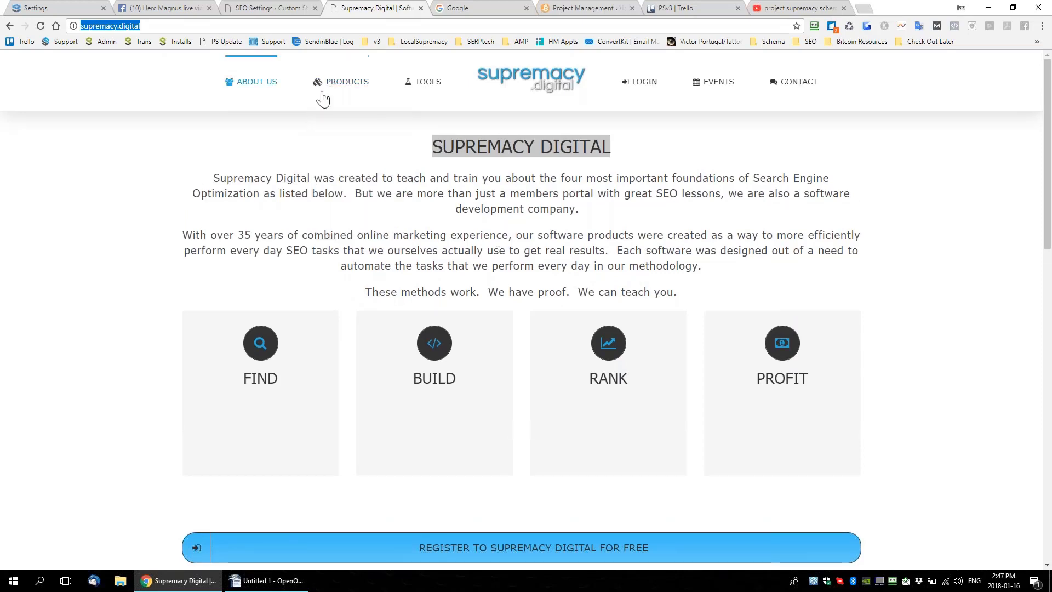
left_click(515, 11)
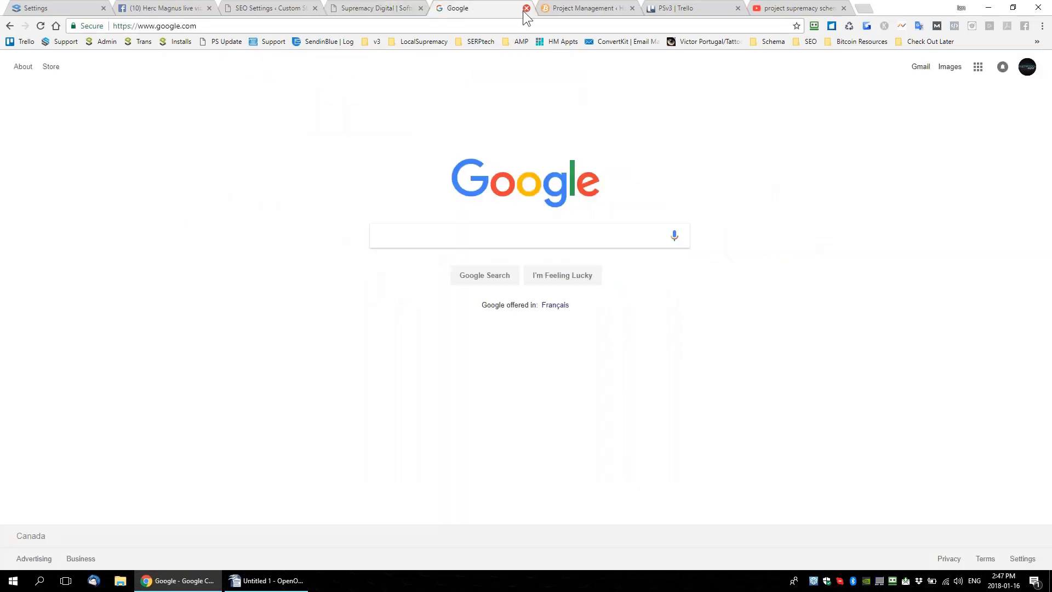
left_click(527, 8)
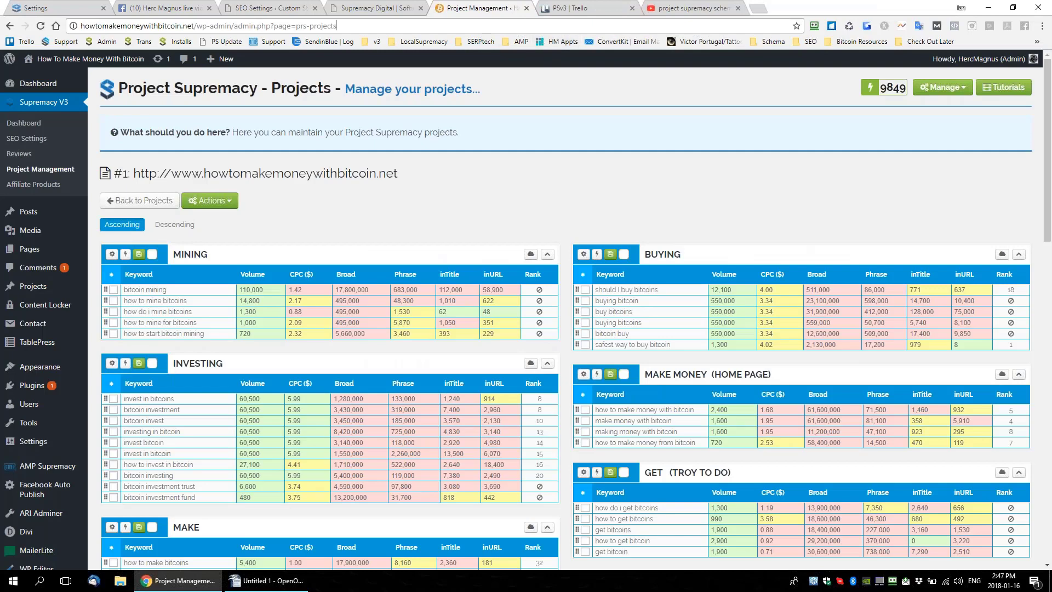
left_click(482, 29)
Load cuddleclones.com/wp-admin, which returns 404 Not Found, and select the address.
type("cuddle")
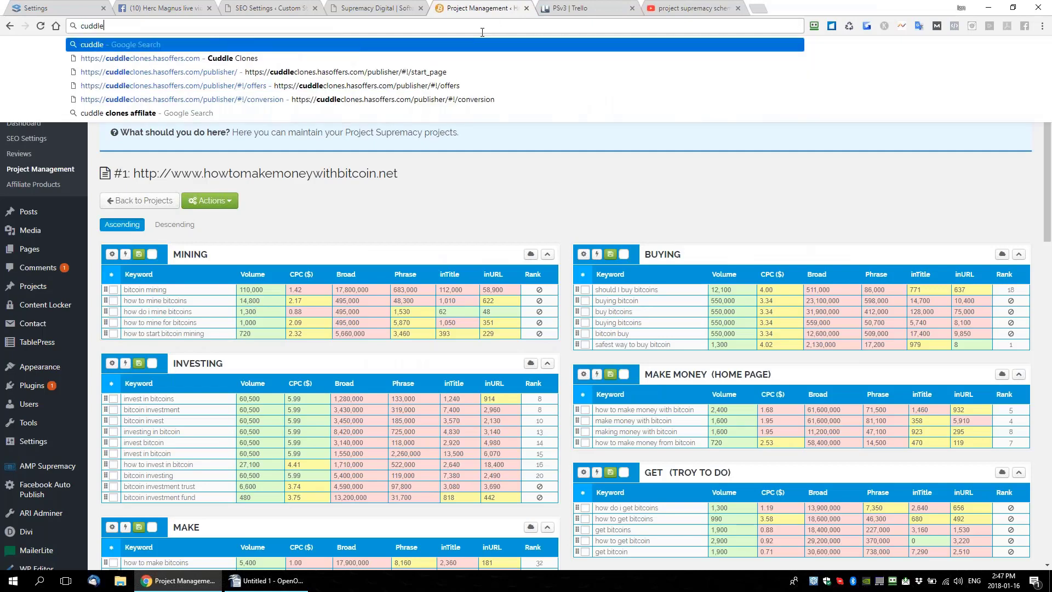
type("clones.com")
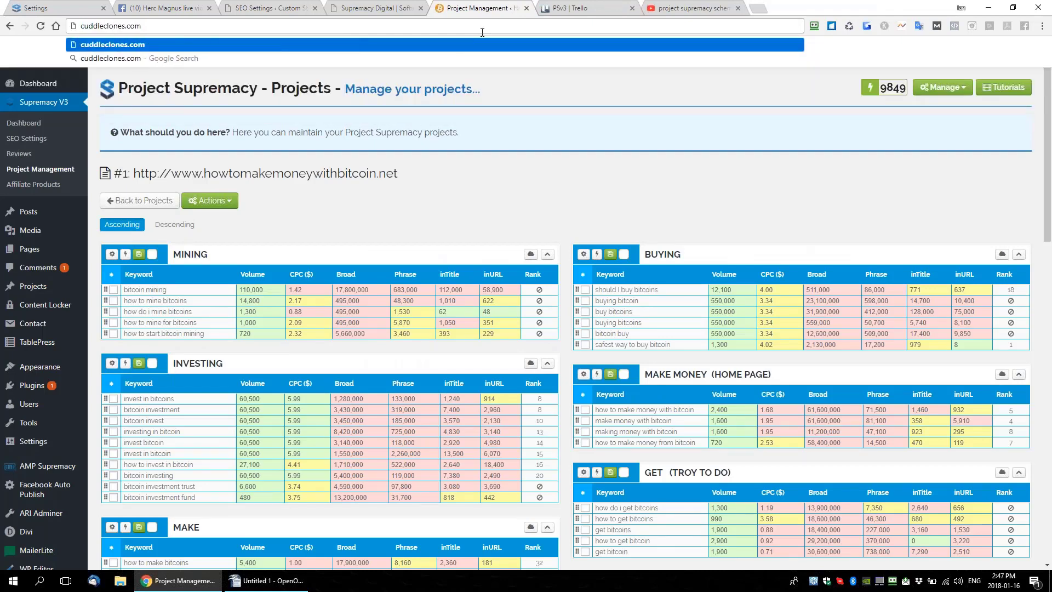
type("/wp-admin")
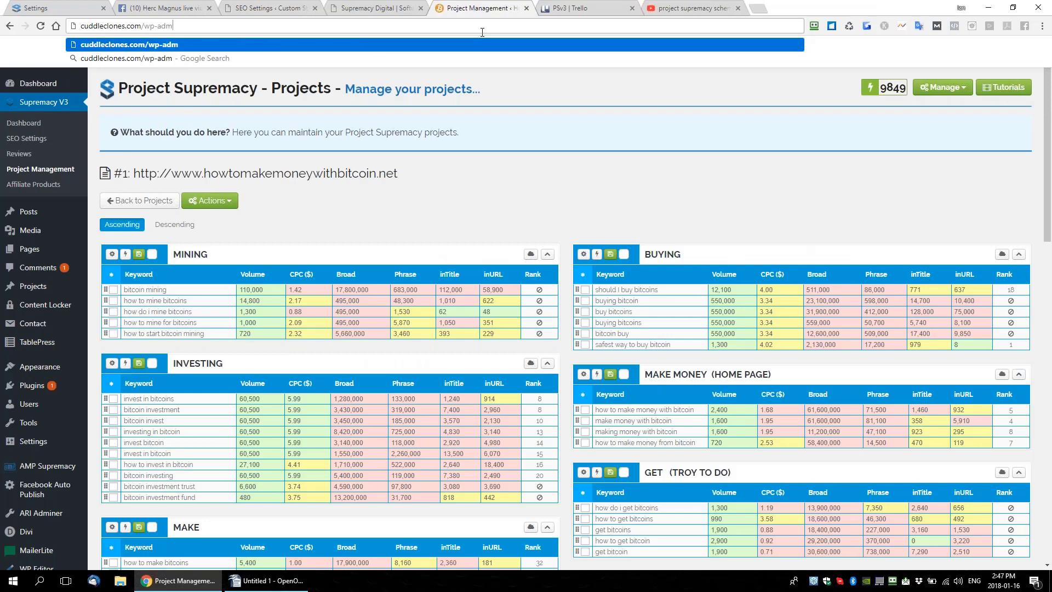
key("Return")
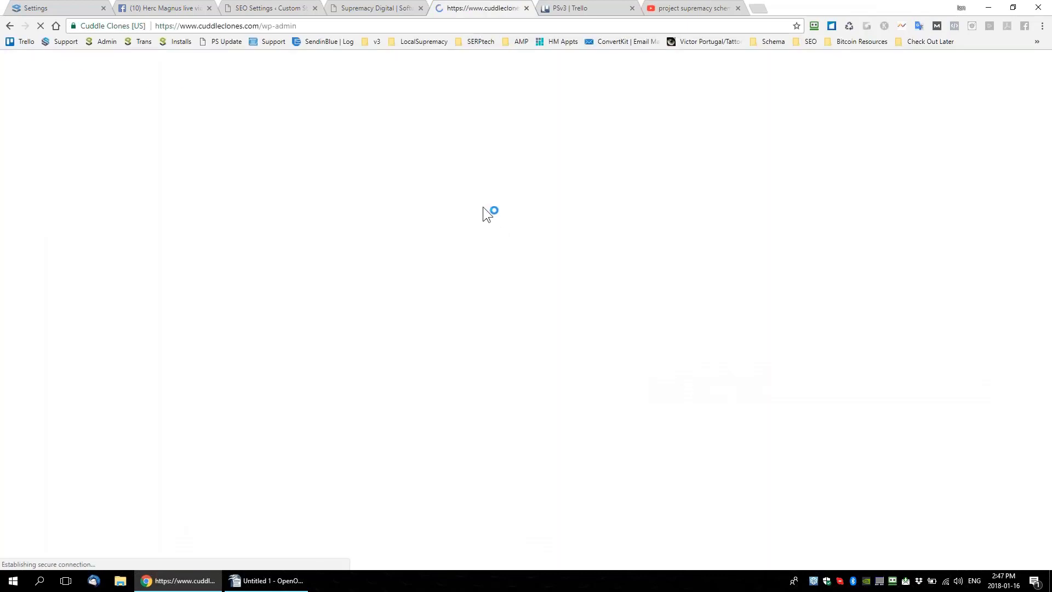
left_click(274, 27)
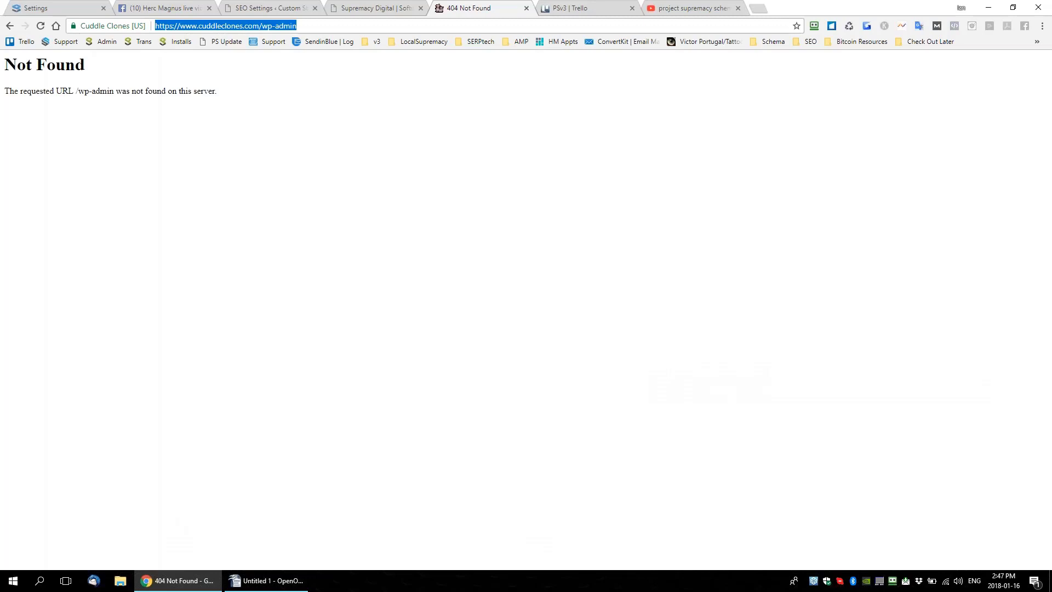
Remove 'live videos' from the Facebook search and open the owner's profile from the results.
left_click(174, 9)
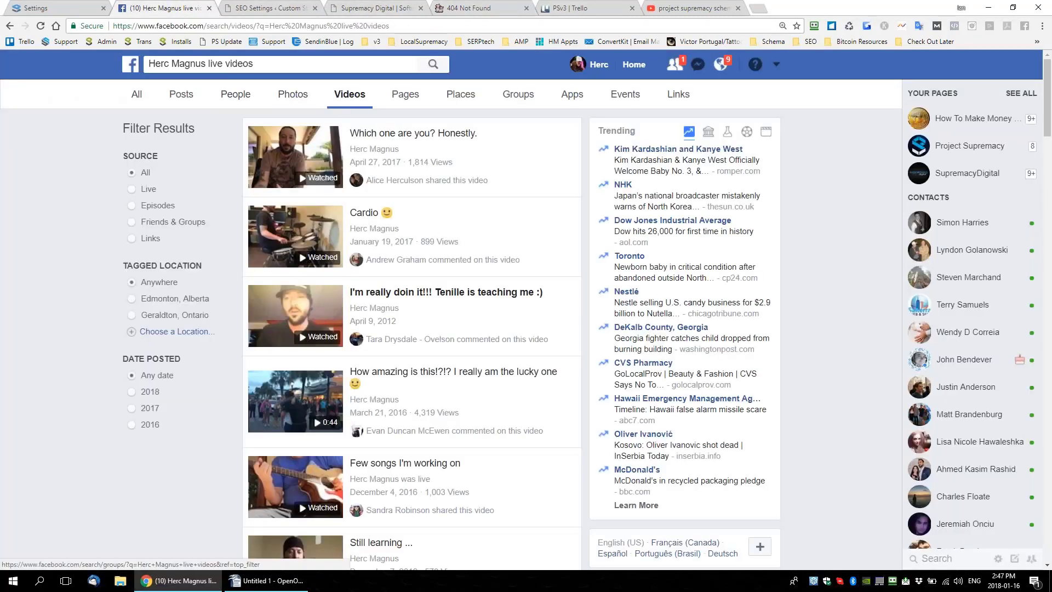
left_click(137, 95)
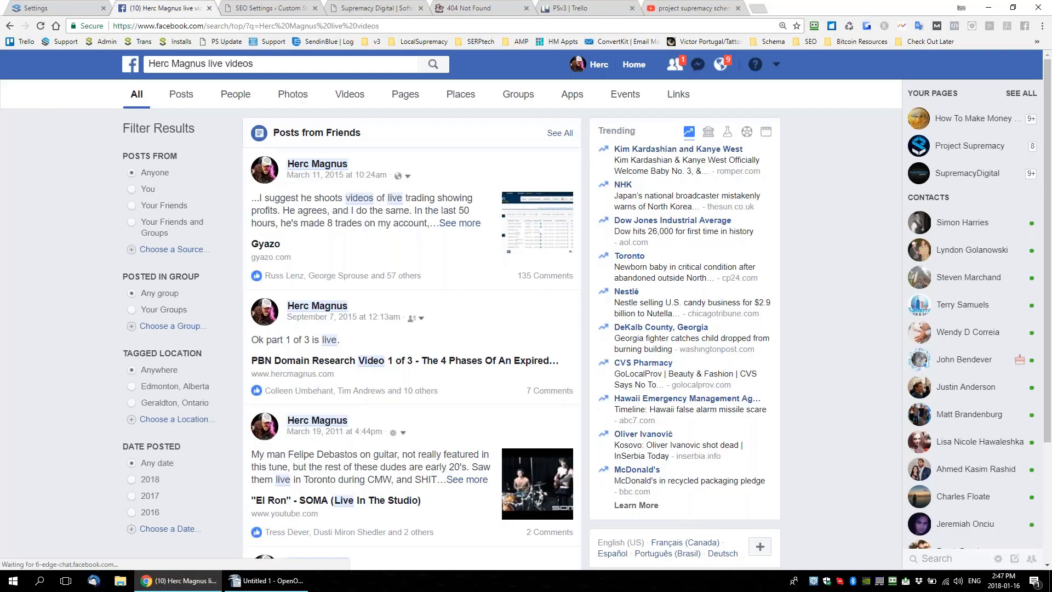
left_click(339, 65)
left_click(224, 64)
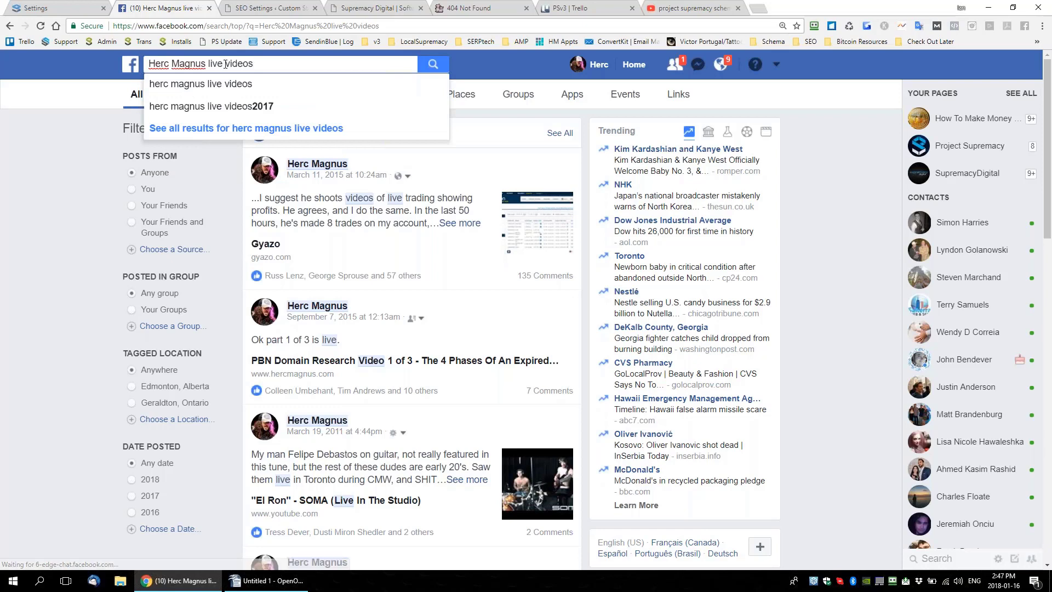
left_click(286, 65)
key("BackSpace")
key("BackSpace")
key("BackSpace")
key("BackSpace")
key("BackSpace")
key("BackSpace")
key("BackSpace")
key("BackSpace")
key("BackSpace")
key("BackSpace")
key("BackSpace")
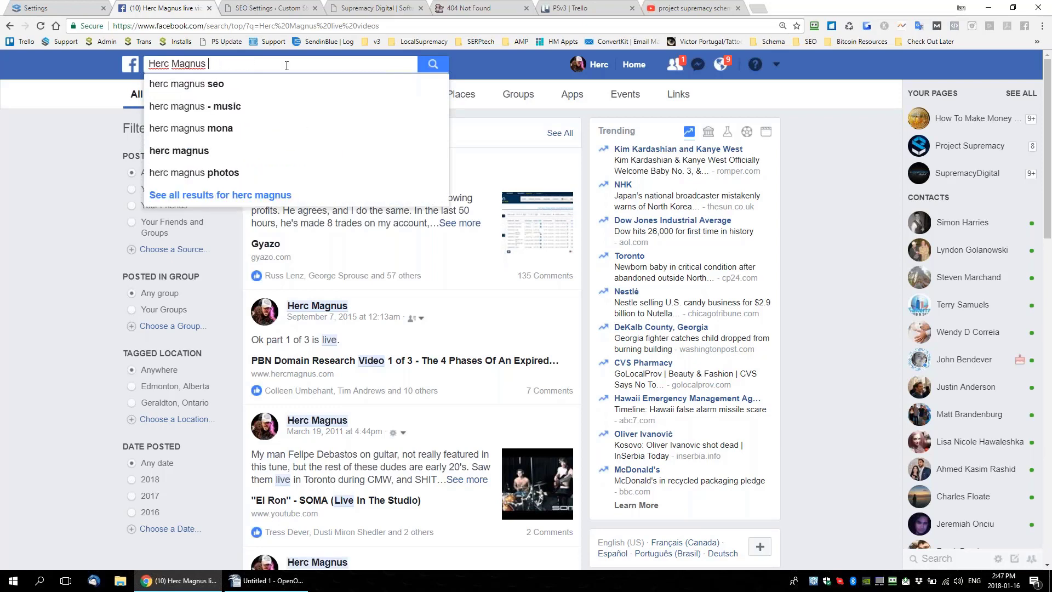
key("Return")
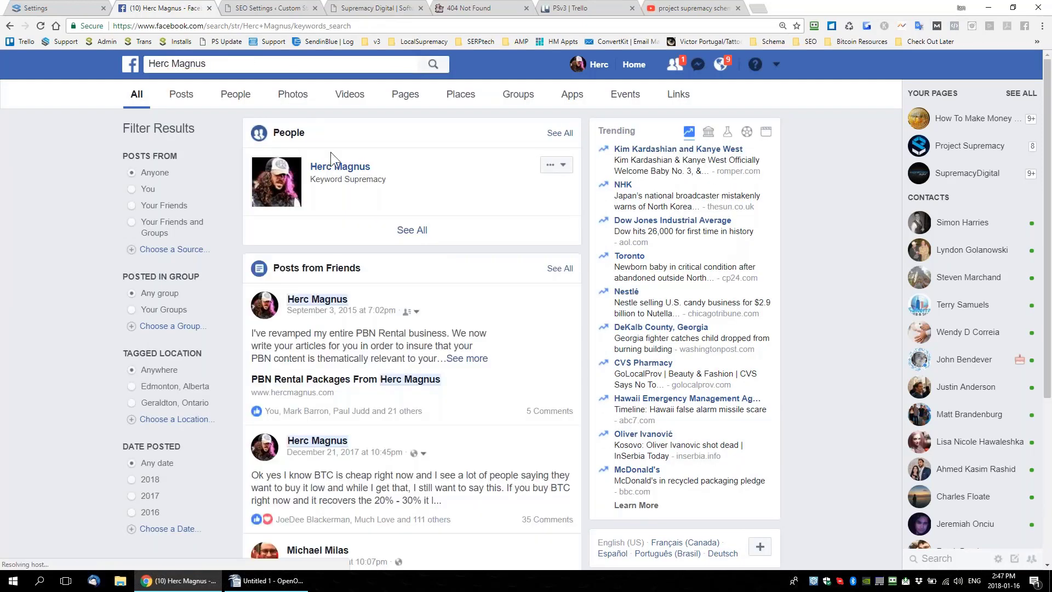
left_click(339, 166)
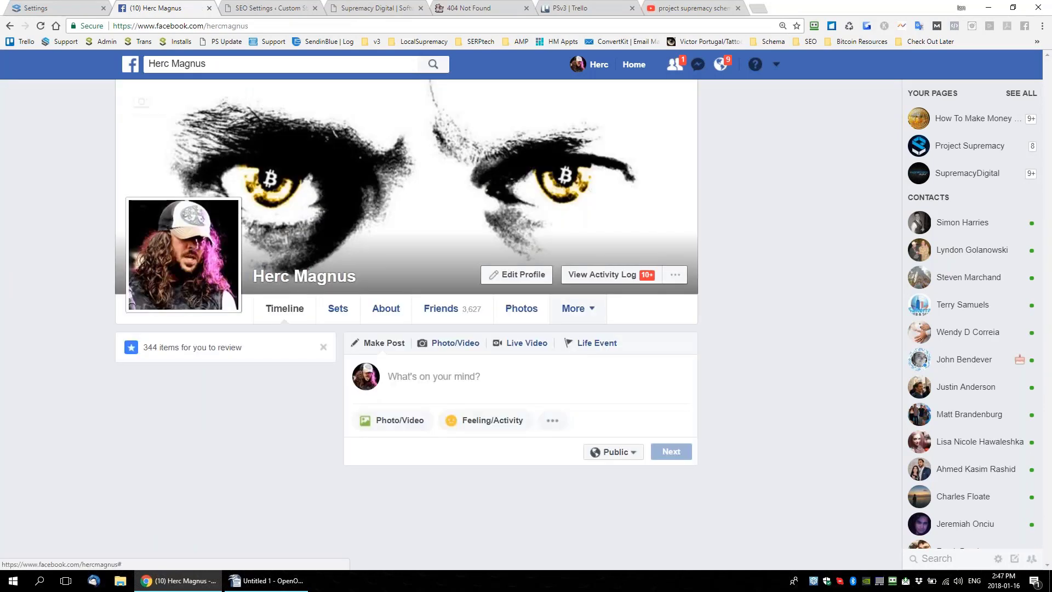
Scroll the profile timeline back through January and December posts to the December 21, 2017 BTC post.
scroll(516, 338, "down", 15)
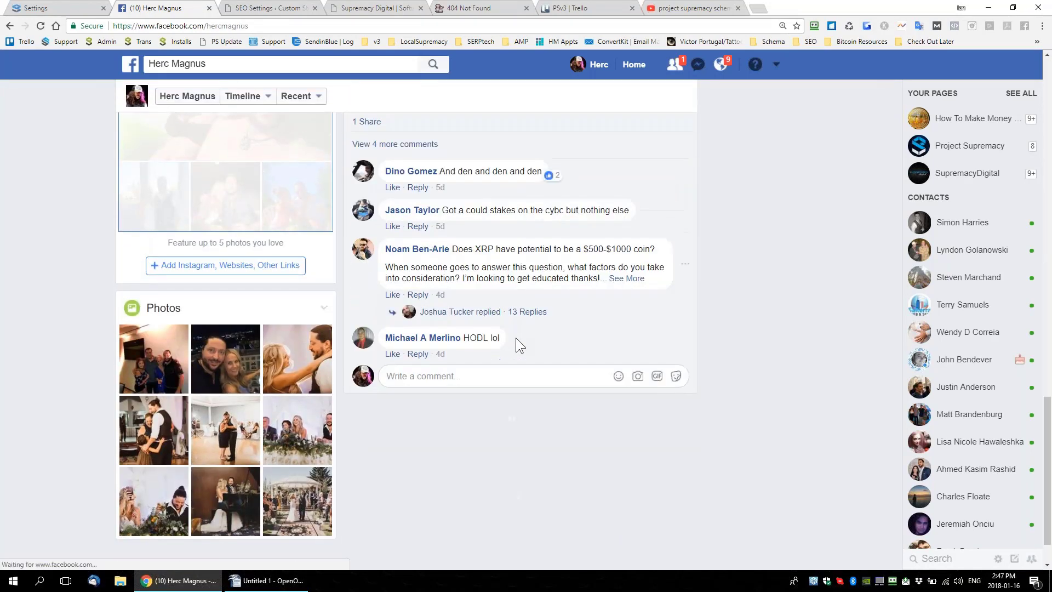
scroll(515, 338, "down", 6)
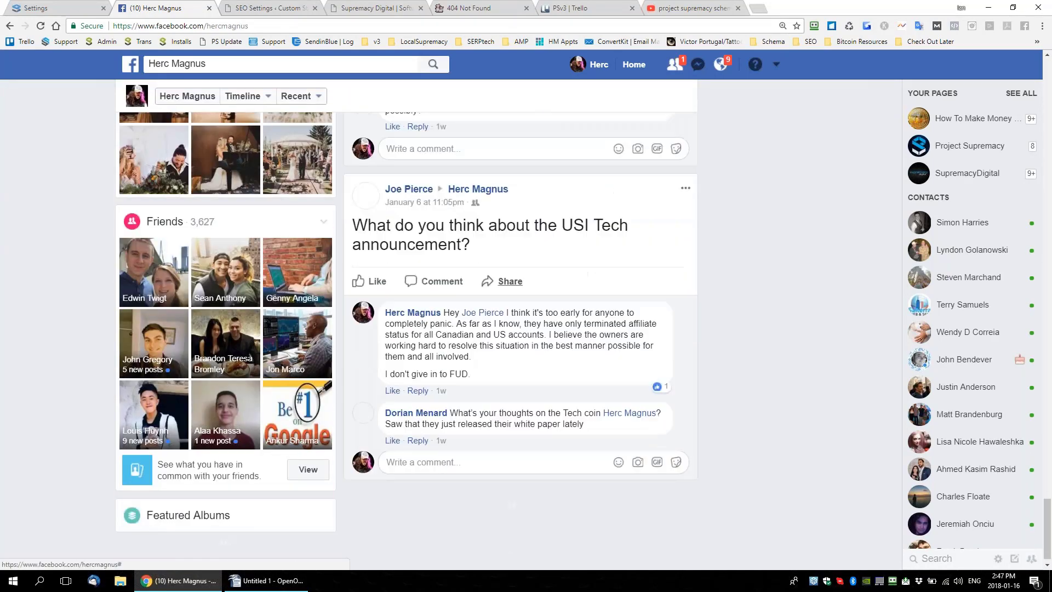
scroll(525, 331, "down", 1)
scroll(529, 335, "down", 15)
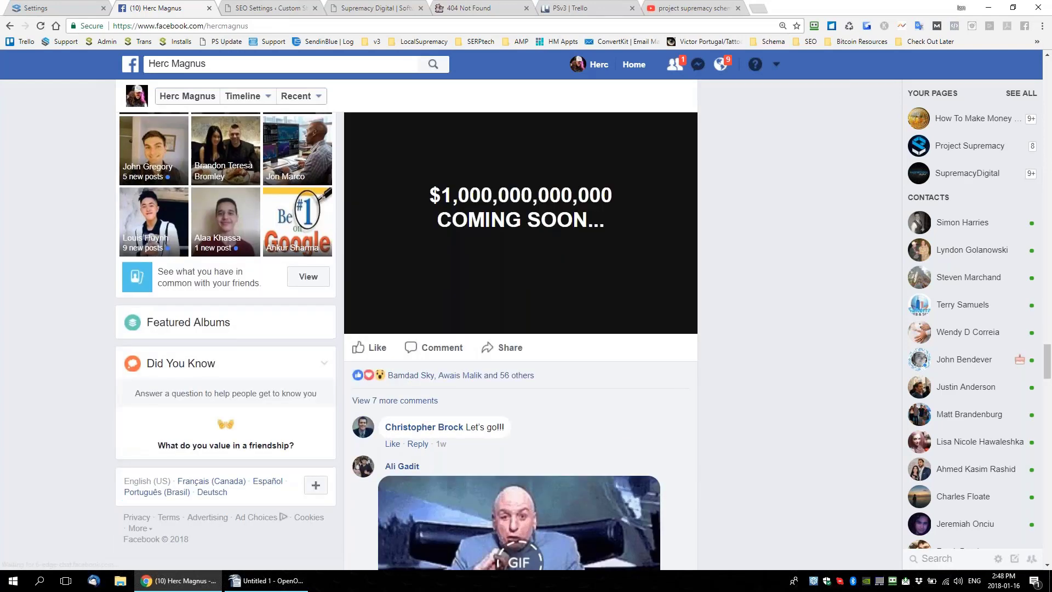
scroll(520, 345, "down", 15)
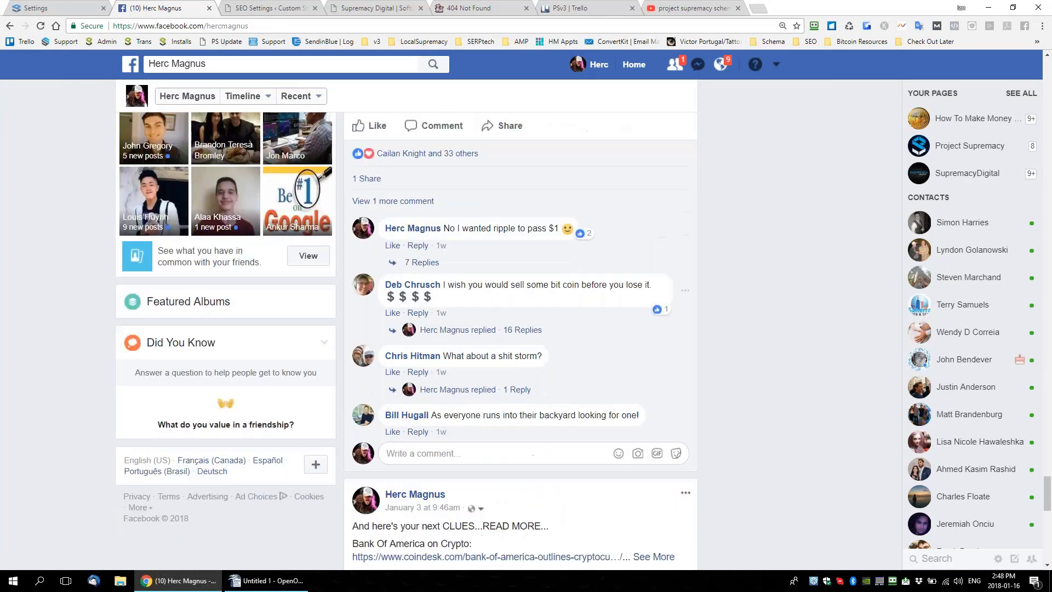
scroll(519, 345, "down", 1)
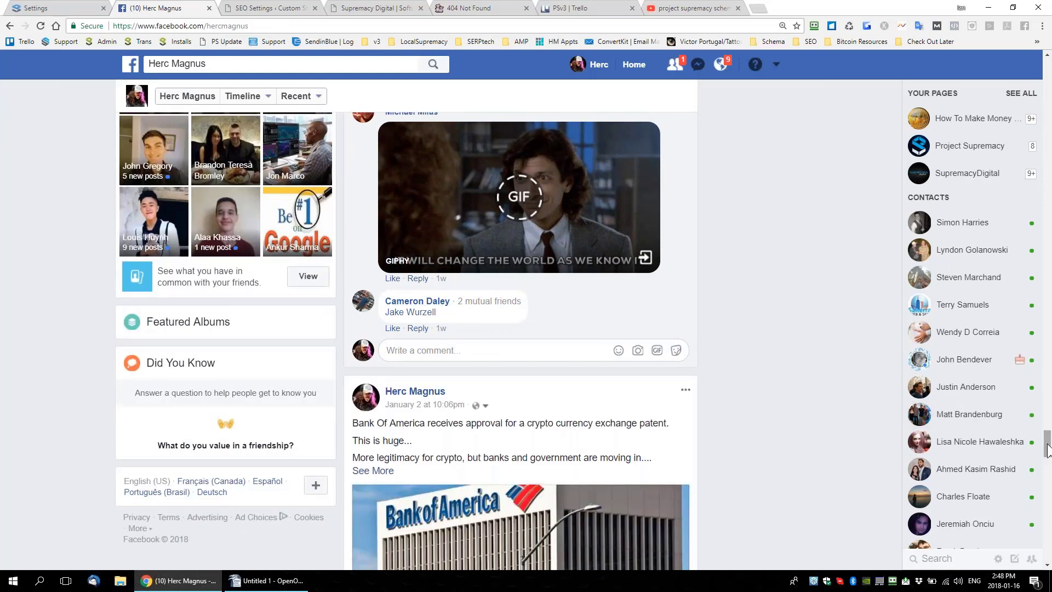
left_click_drag(1047, 445, 1047, 552)
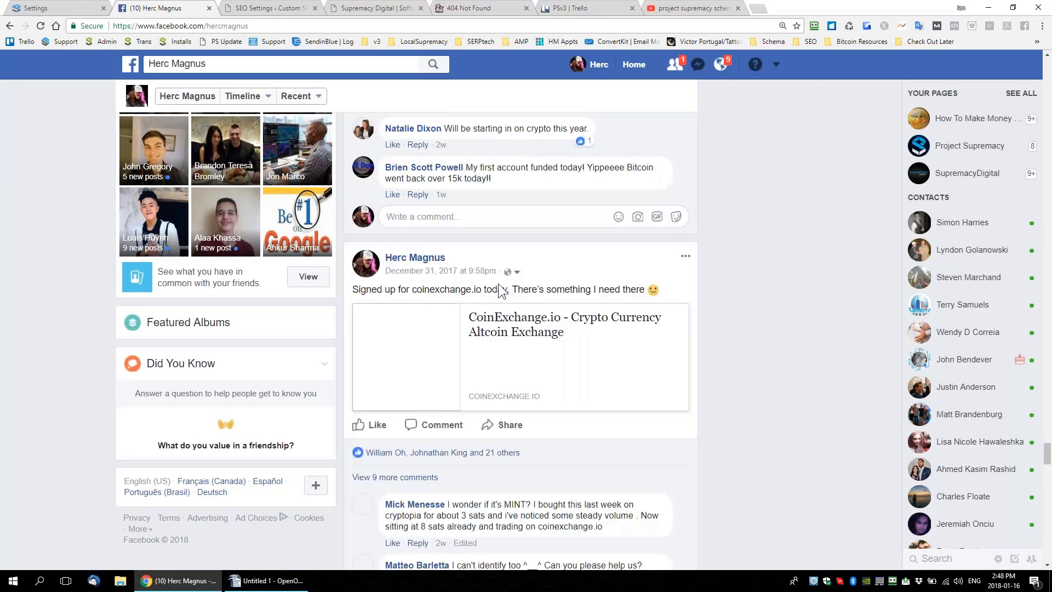
scroll(589, 356, "down", 15)
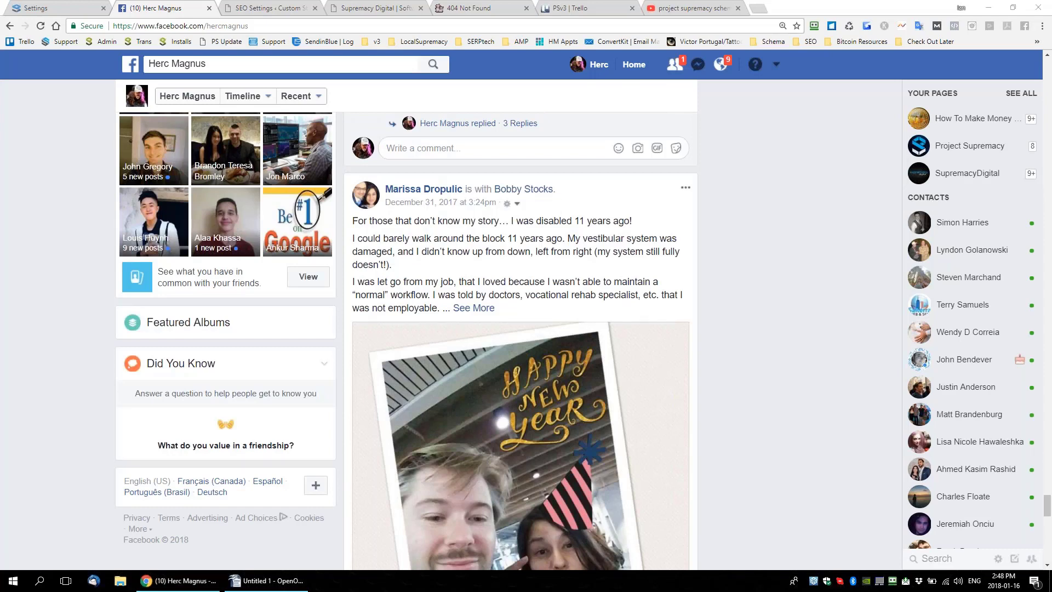
scroll(585, 291, "down", 15)
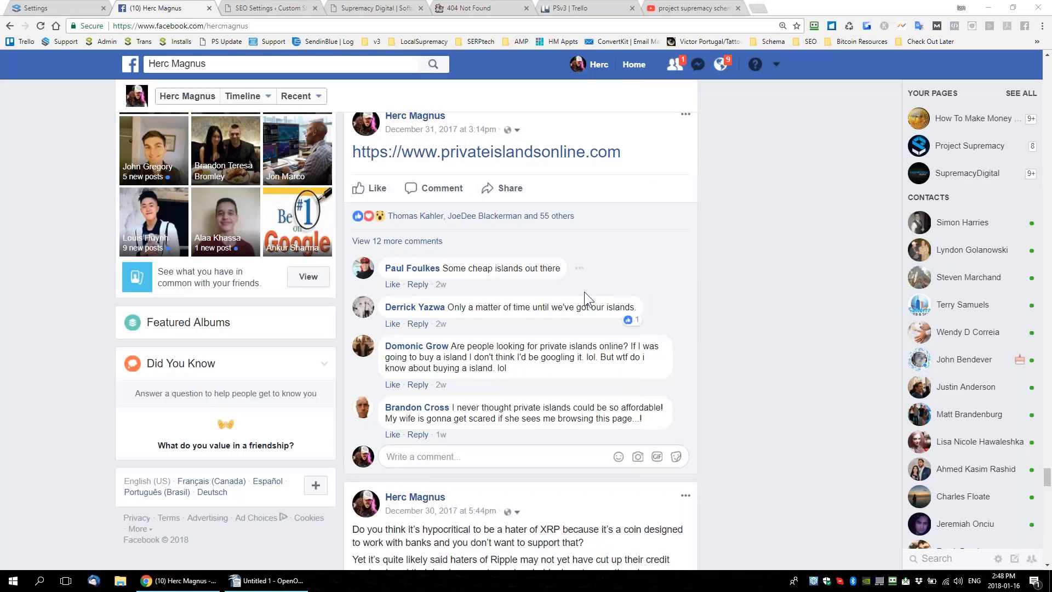
scroll(585, 291, "down", 20)
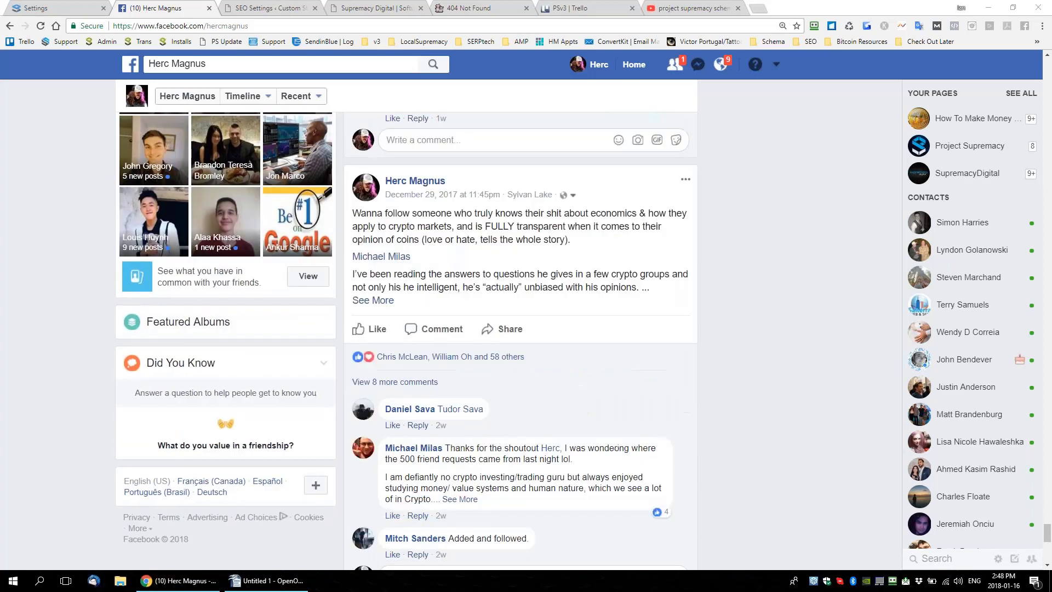
scroll(521, 328, "down", 10)
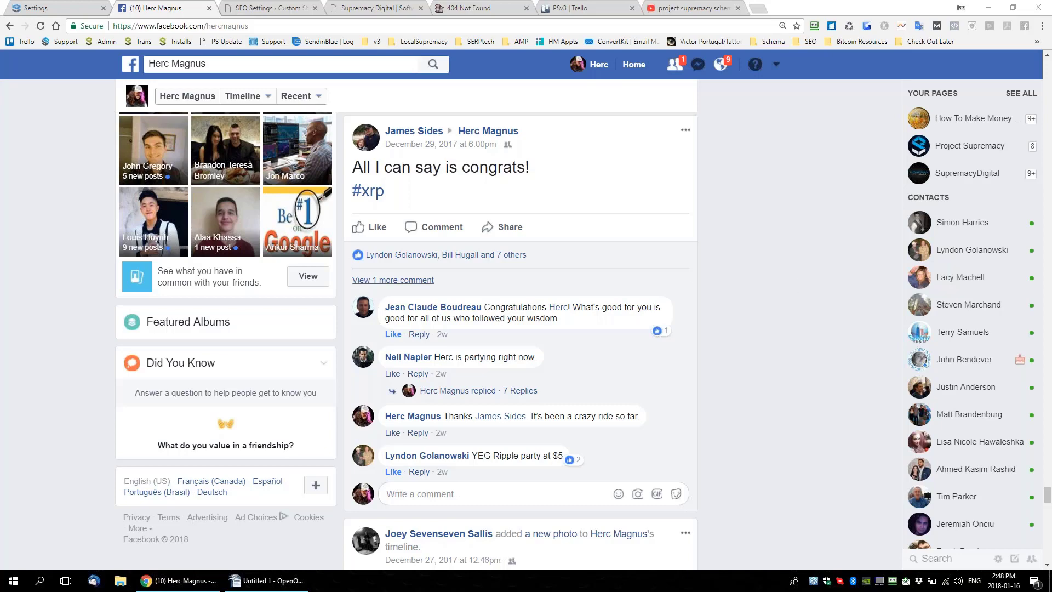
scroll(689, 265, "down", 6)
scroll(592, 294, "down", 20)
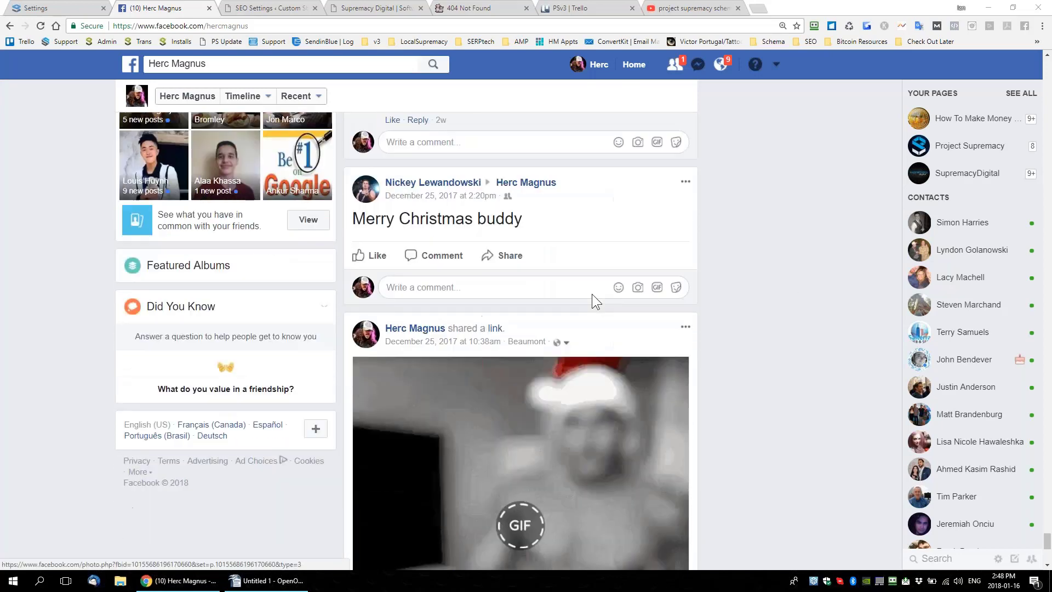
scroll(592, 295, "down", 9)
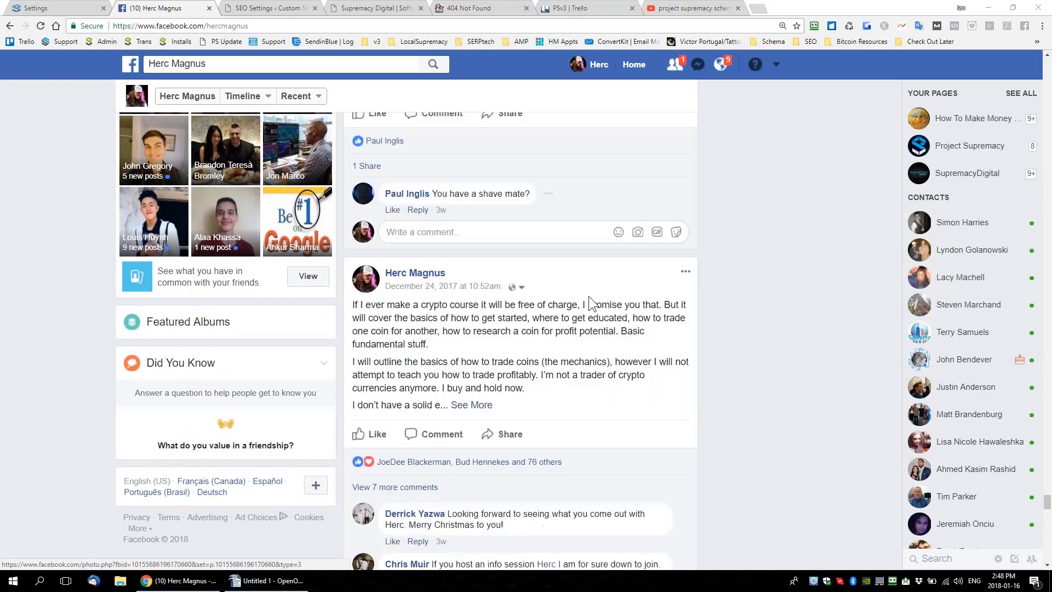
scroll(585, 304, "up", 11)
scroll(584, 298, "down", 3)
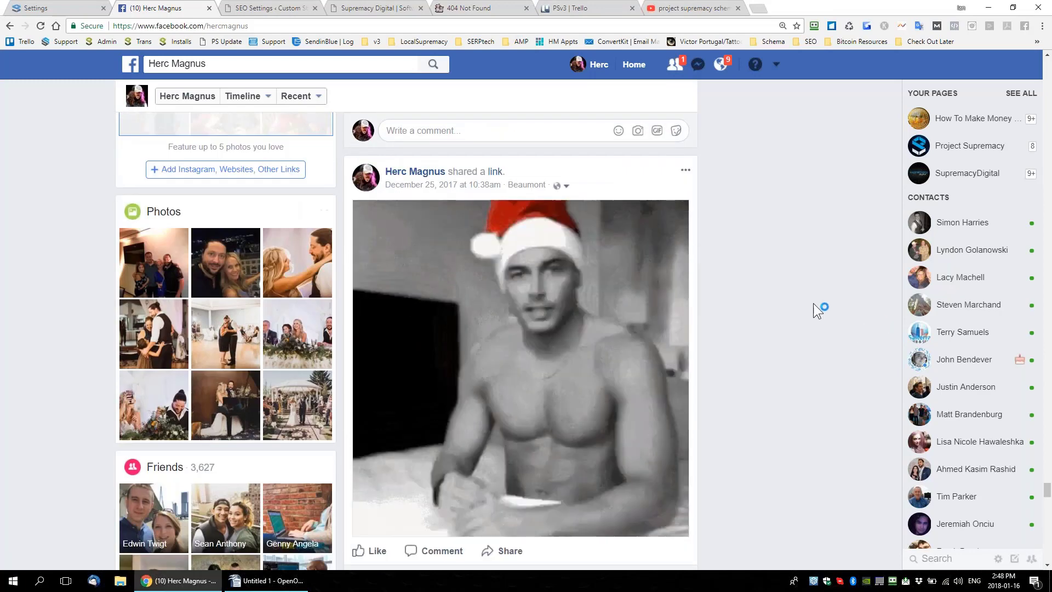
scroll(801, 298, "down", 2)
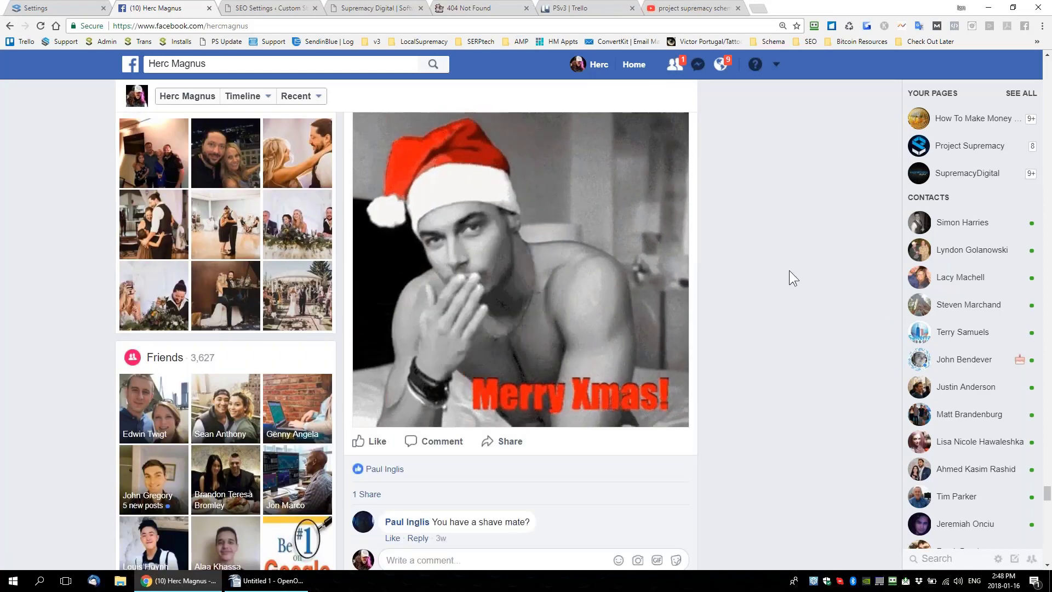
scroll(788, 269, "down", 9)
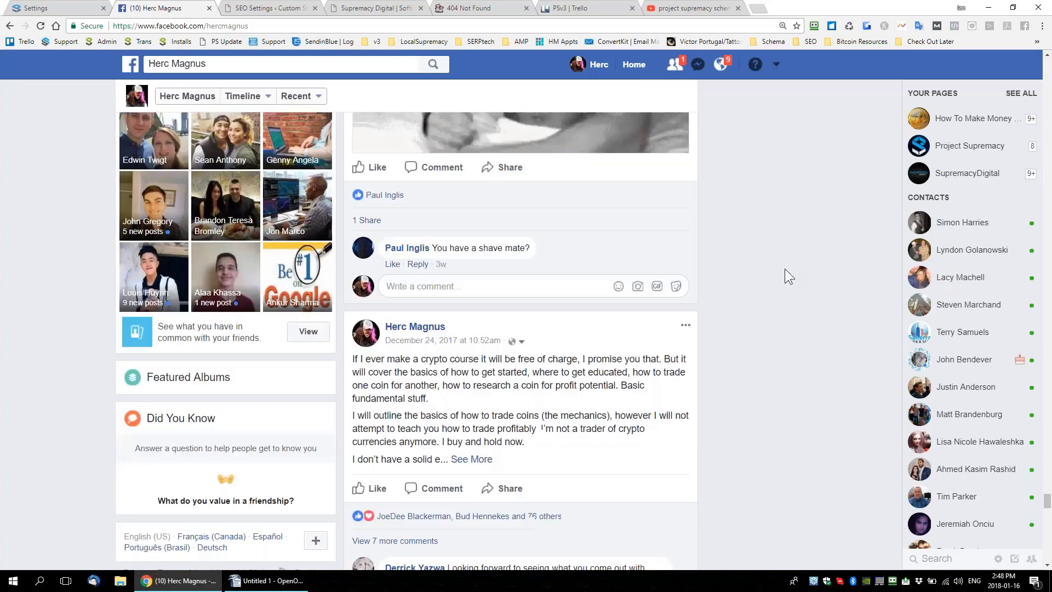
scroll(784, 269, "down", 20)
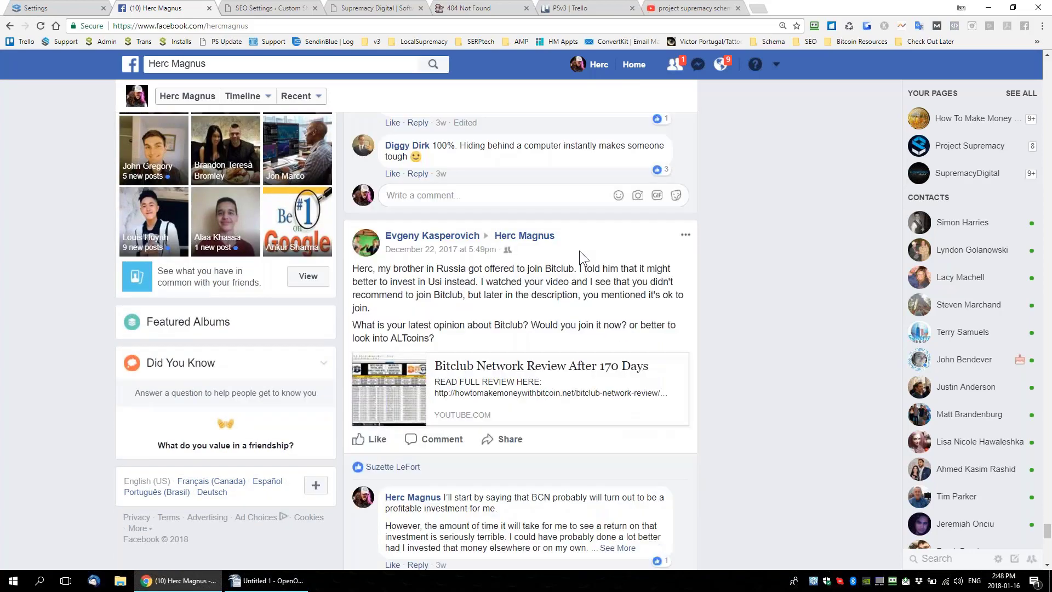
scroll(564, 252, "down", 14)
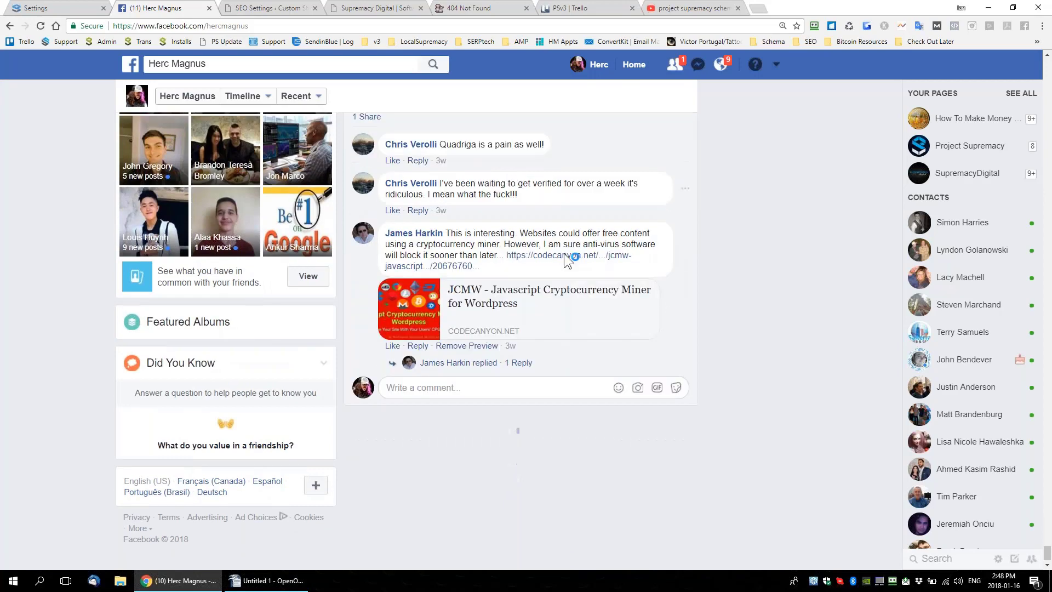
scroll(564, 253, "down", 6)
scroll(564, 253, "up", 5)
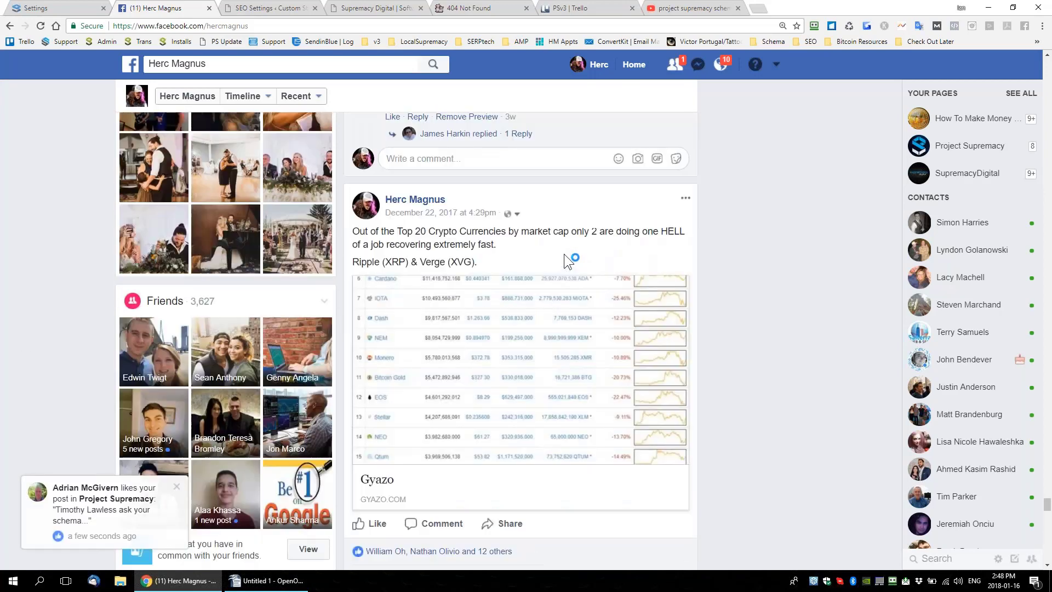
scroll(564, 253, "down", 8)
scroll(563, 258, "down", 15)
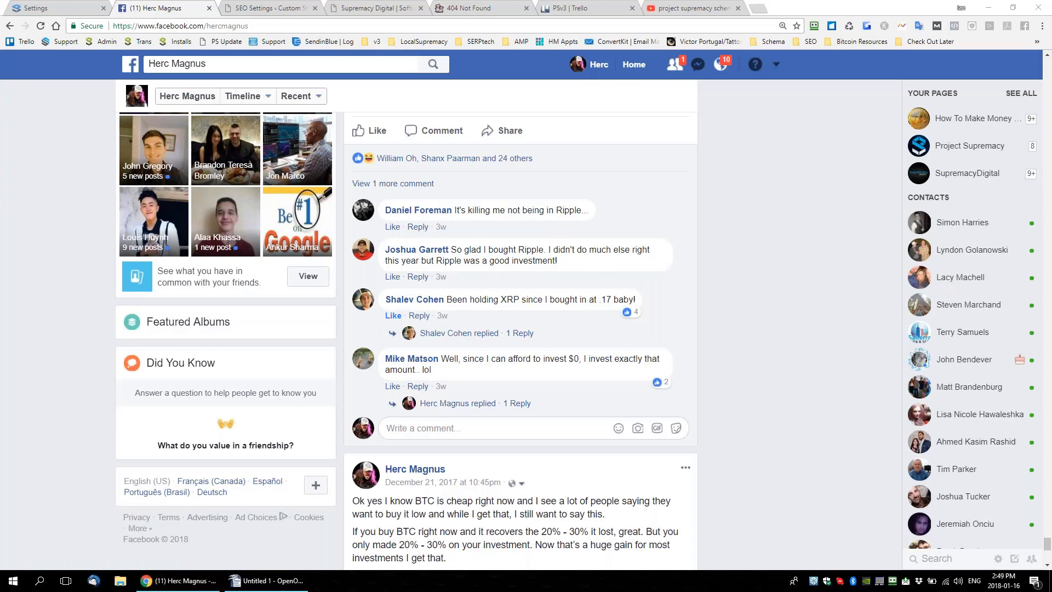
In a new Chrome tab, search Google for 'way back machine' and open the Internet Archive Wayback Machine result.
left_click(759, 9)
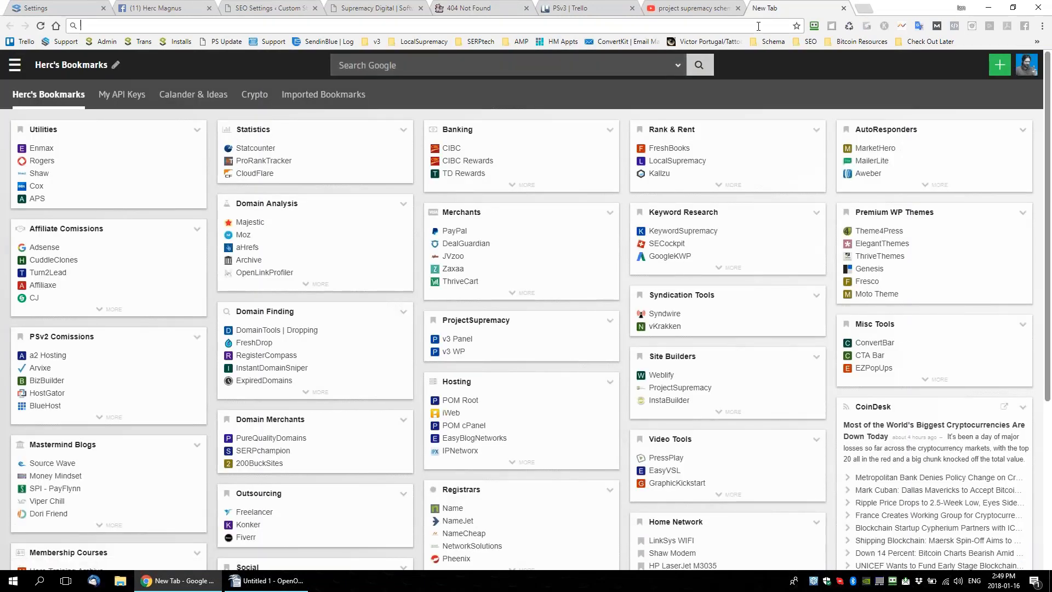
type("way back mach")
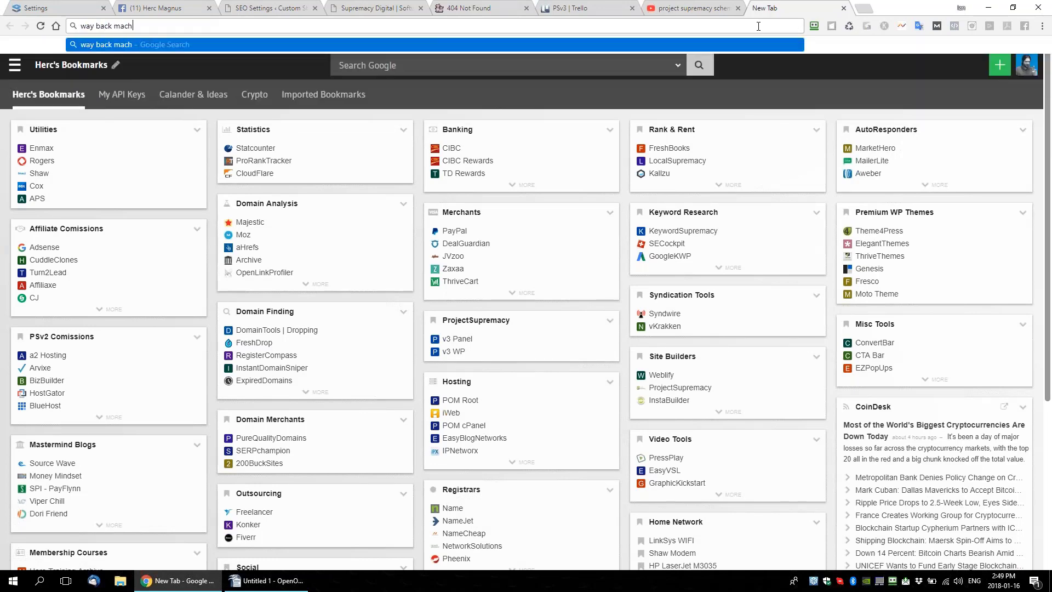
type("ine")
key("Return")
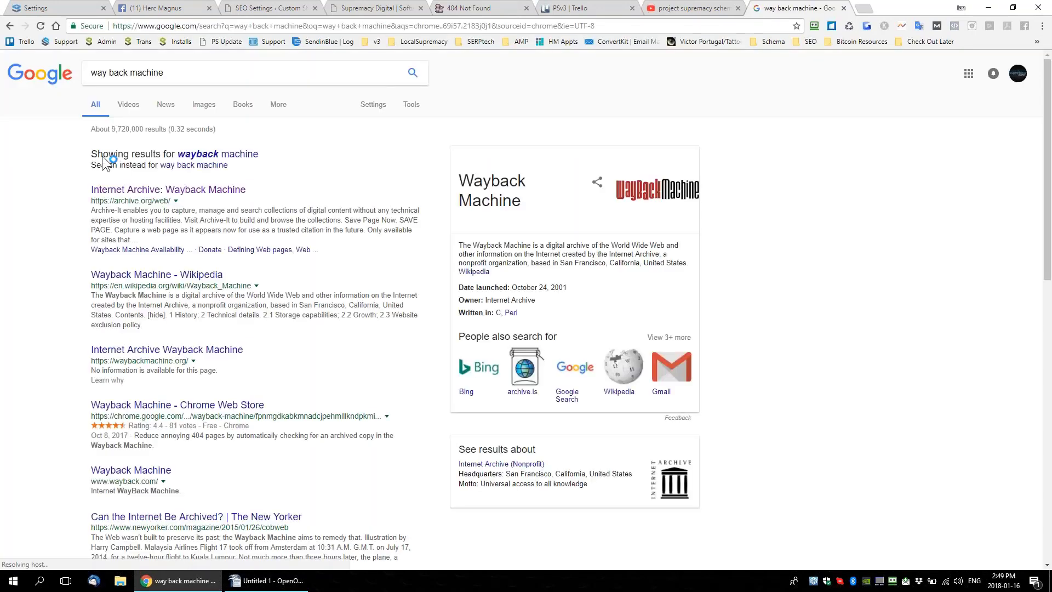
left_click(164, 190)
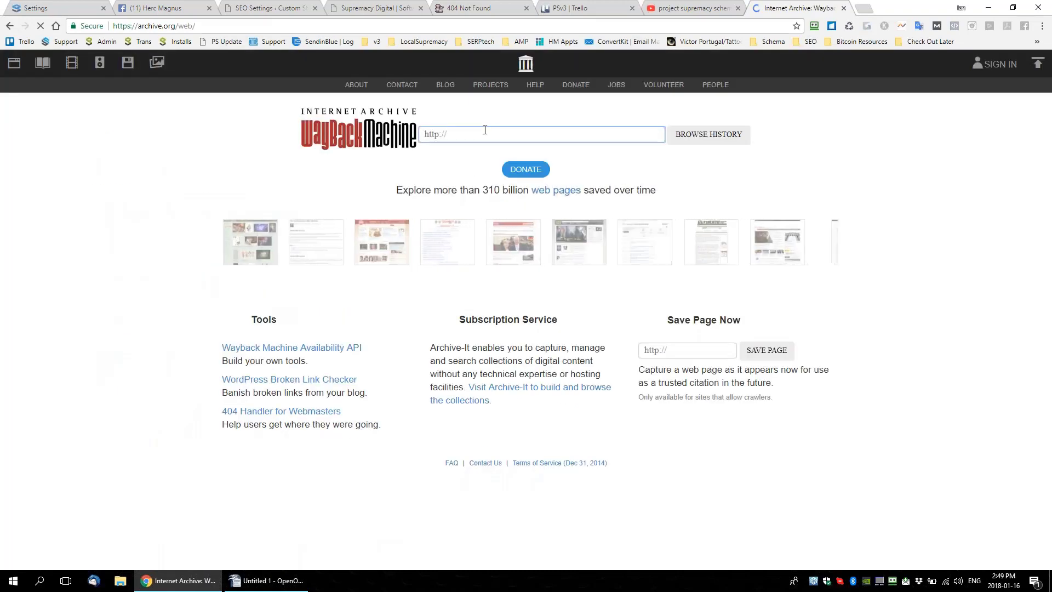
Look up the archive history of 256b.com in the Wayback Machine.
left_click(485, 130)
type("256b.com")
key("Return")
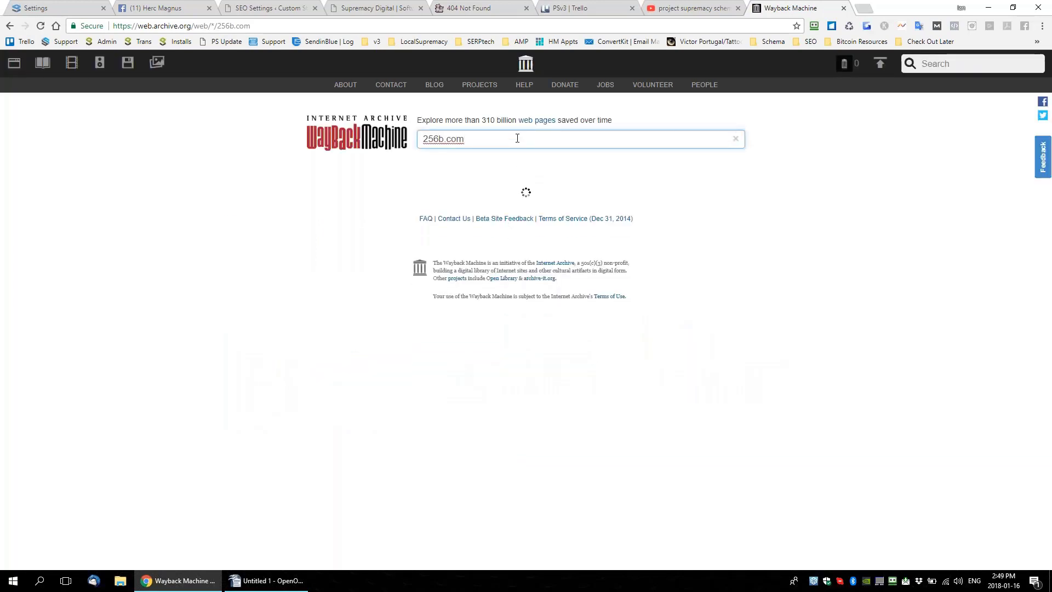
Replace 256b.com with taxgaga.com in the search box and look it up.
left_click_drag(517, 139, 422, 139)
left_click(482, 141)
left_click(475, 137)
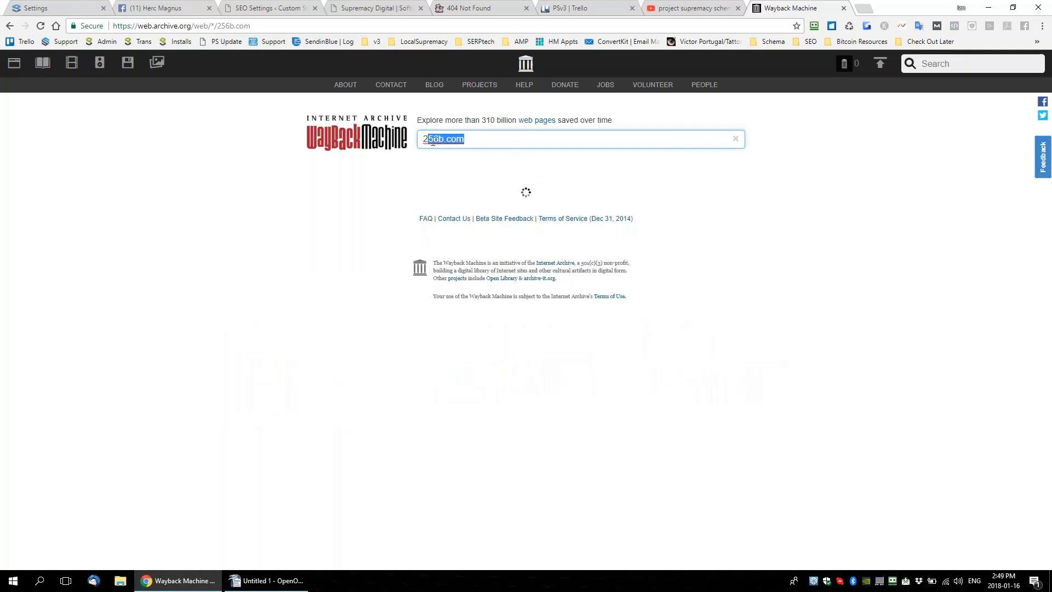
left_click(479, 140)
left_click_drag(479, 137, 419, 139)
type("taxgaga")
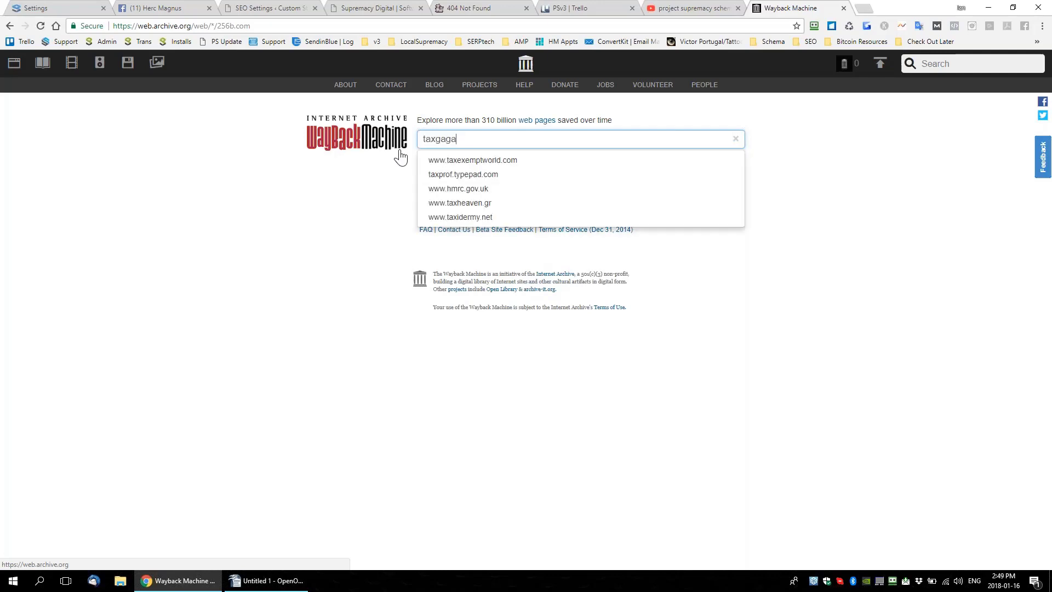
type(".com")
key("Return")
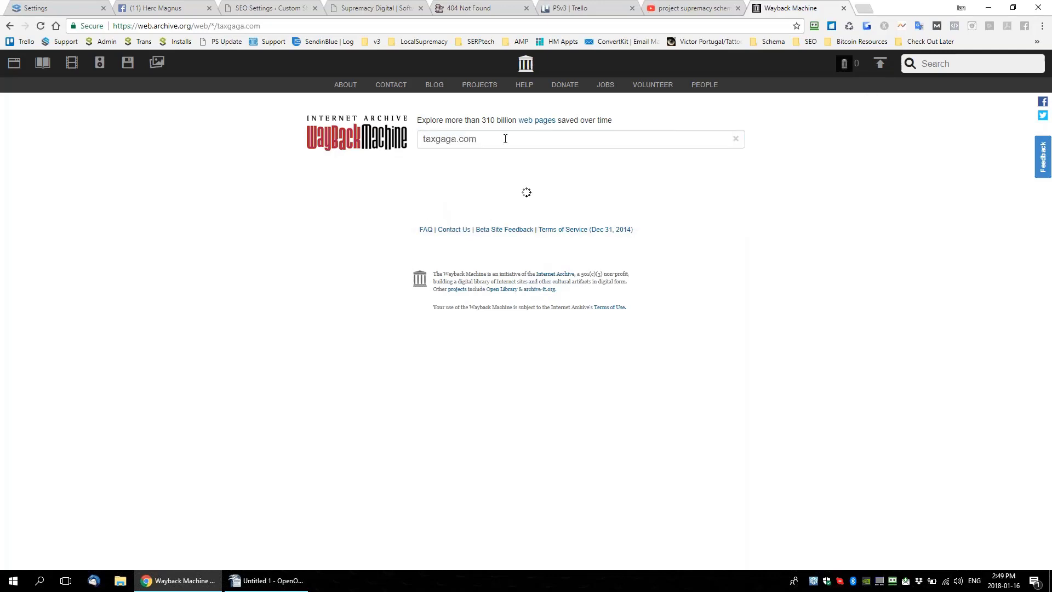
left_click(934, 63)
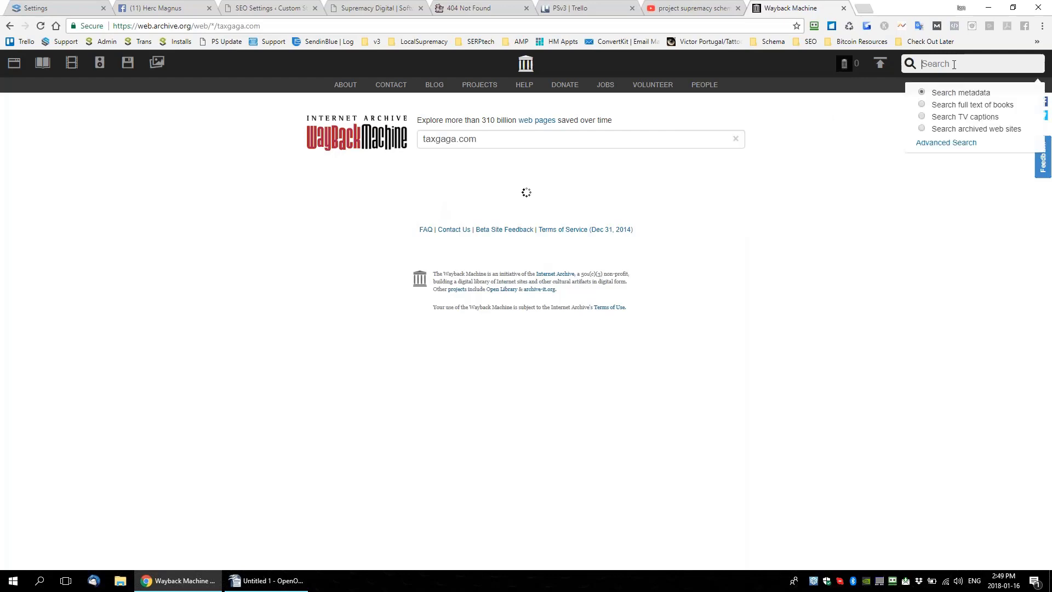
left_click(12, 26)
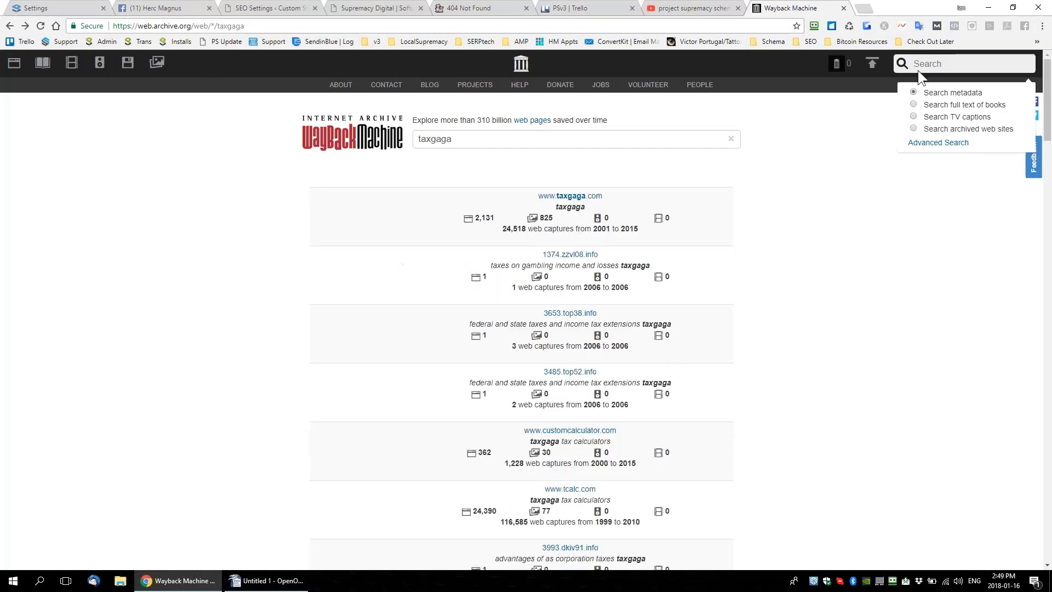
left_click(575, 199)
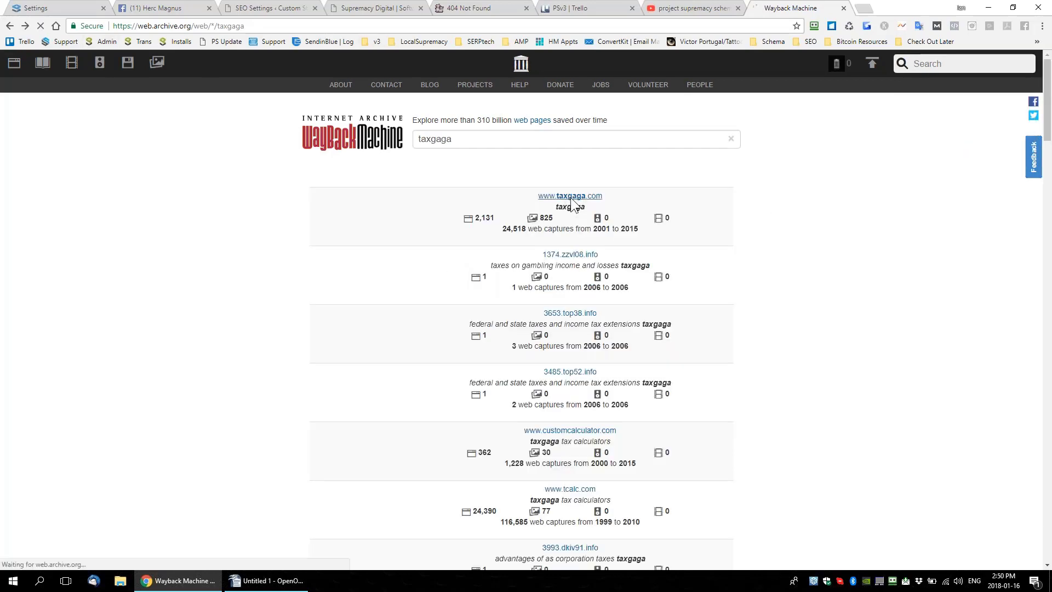
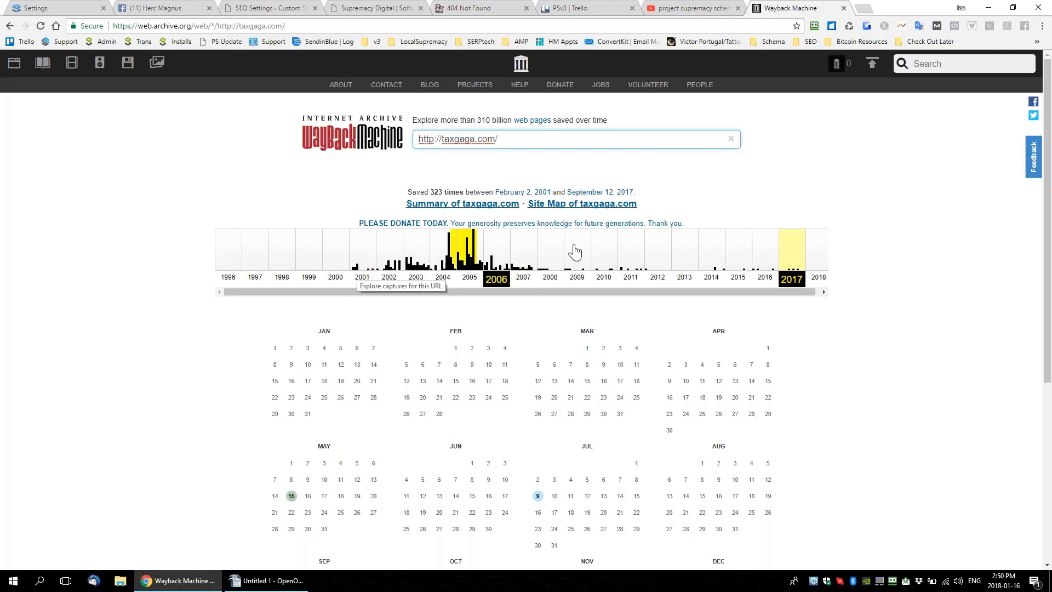
Browse taxgaga.com's 2003 and 2001 captures, view the Feb 2, 2001 snapshot, and return to 2003.
left_click(419, 258)
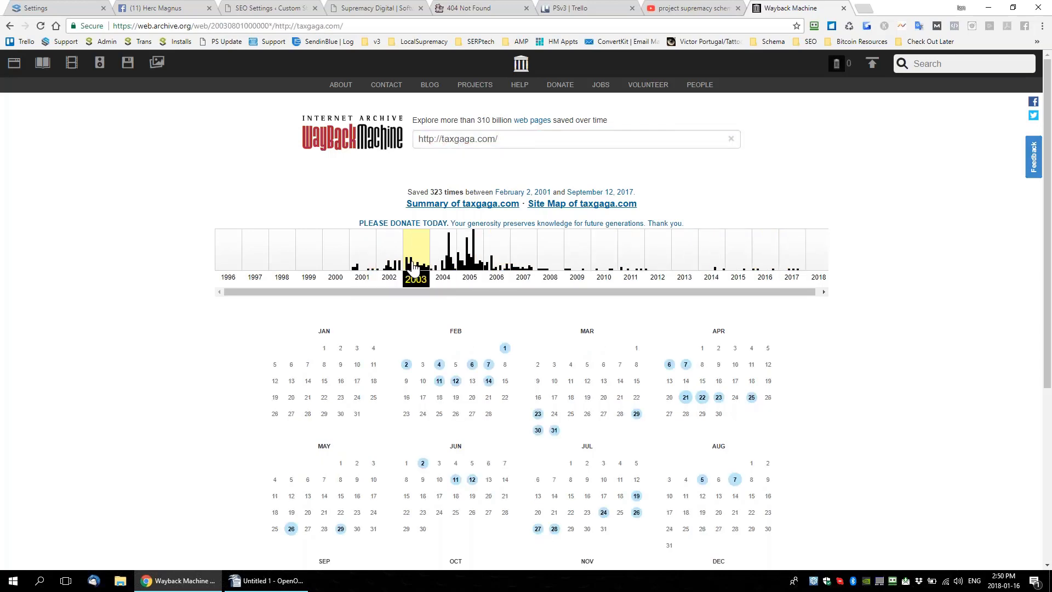
left_click(367, 265)
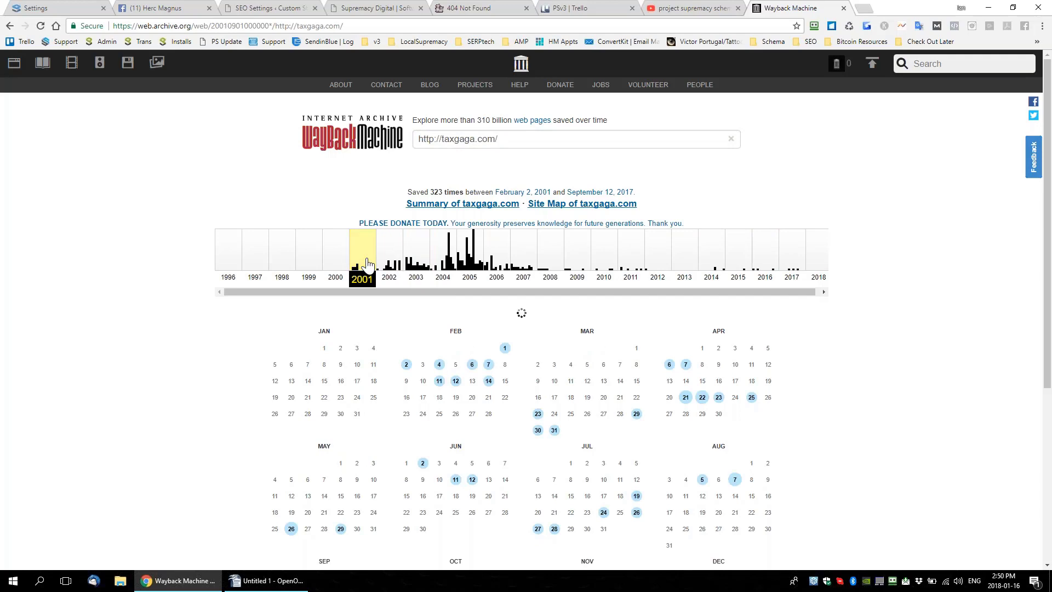
left_click(489, 351)
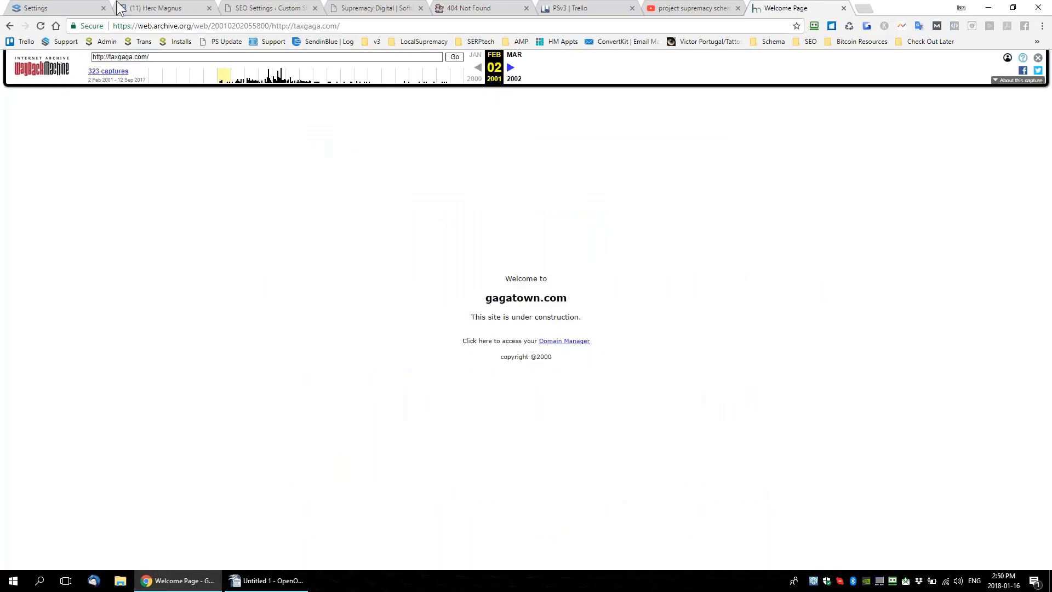
left_click(10, 26)
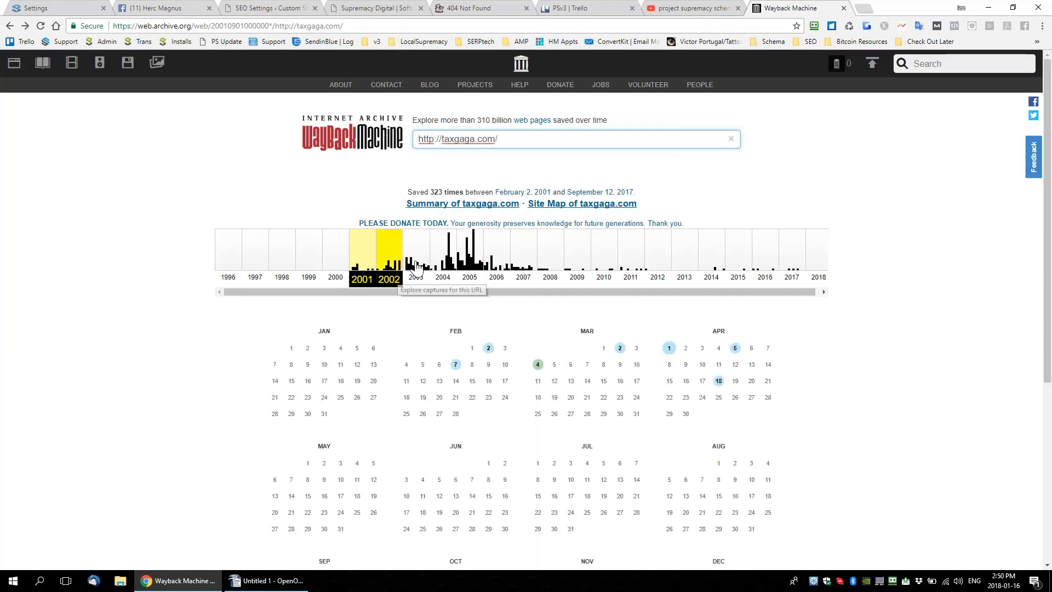
left_click(419, 264)
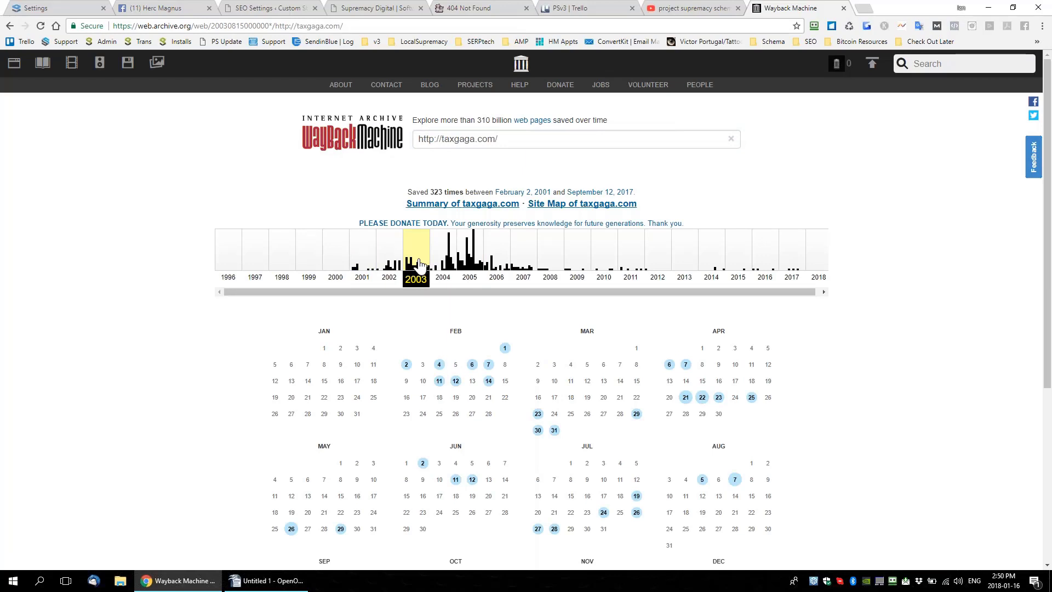
Select the domain part of the address in the Wayback search box.
left_click(516, 142)
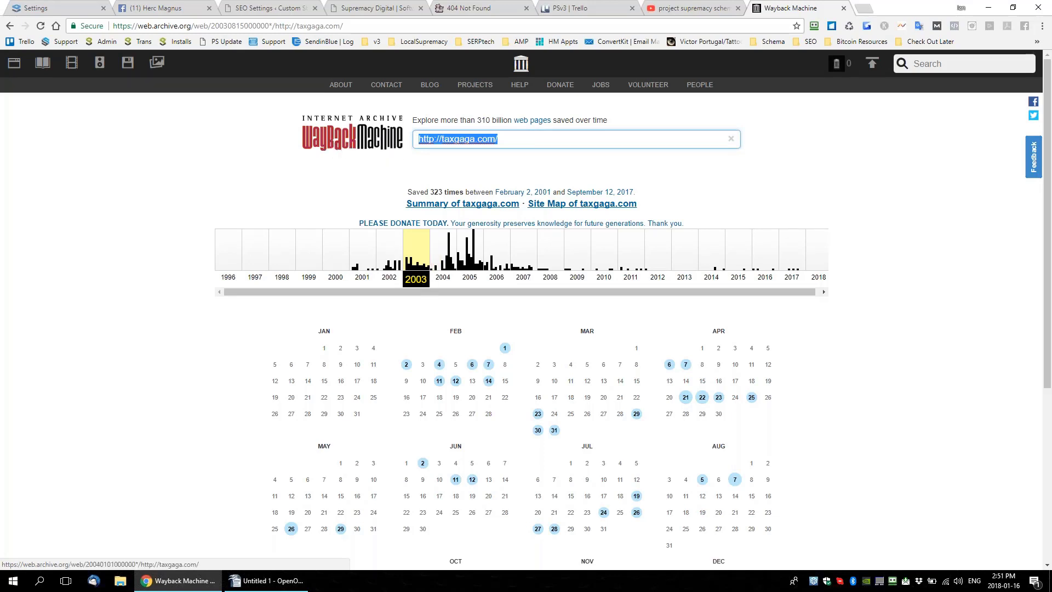
left_click(485, 140)
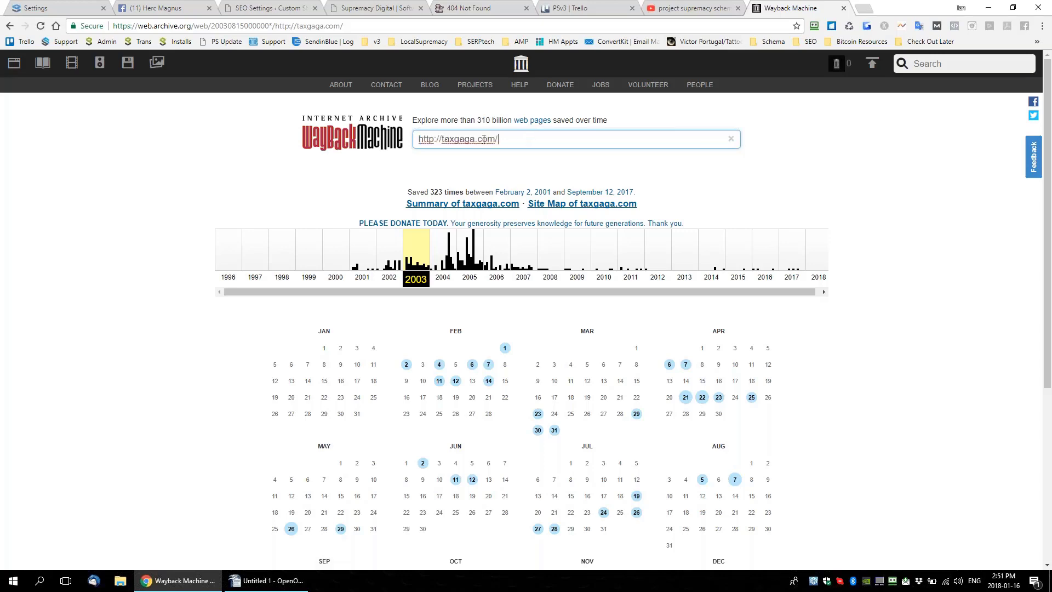
left_click(442, 139, "shift")
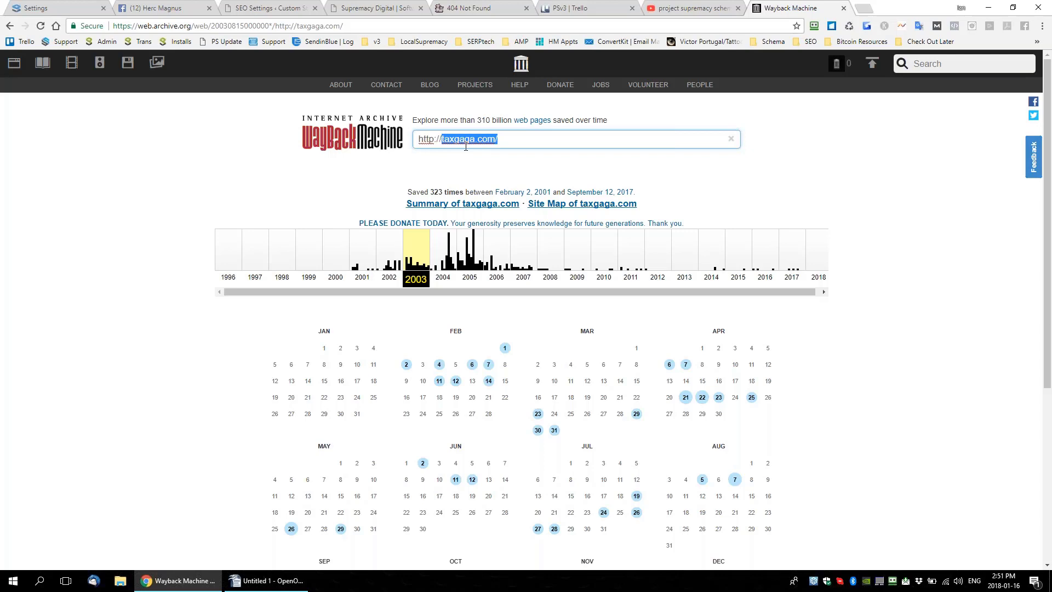
left_click(510, 140)
key("BackSpace")
key("Return")
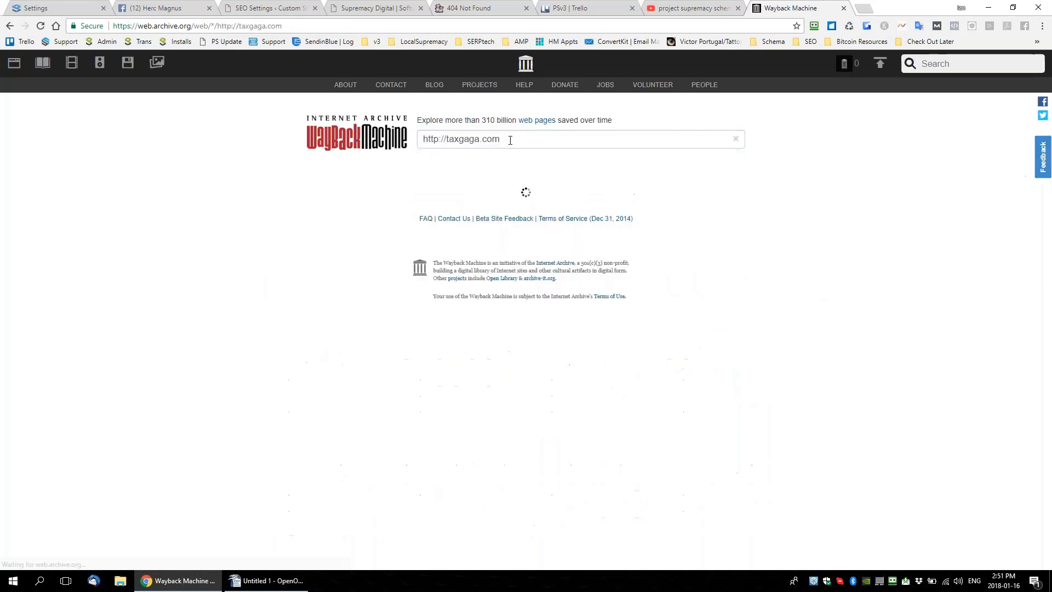
left_click_drag(511, 140, 422, 138)
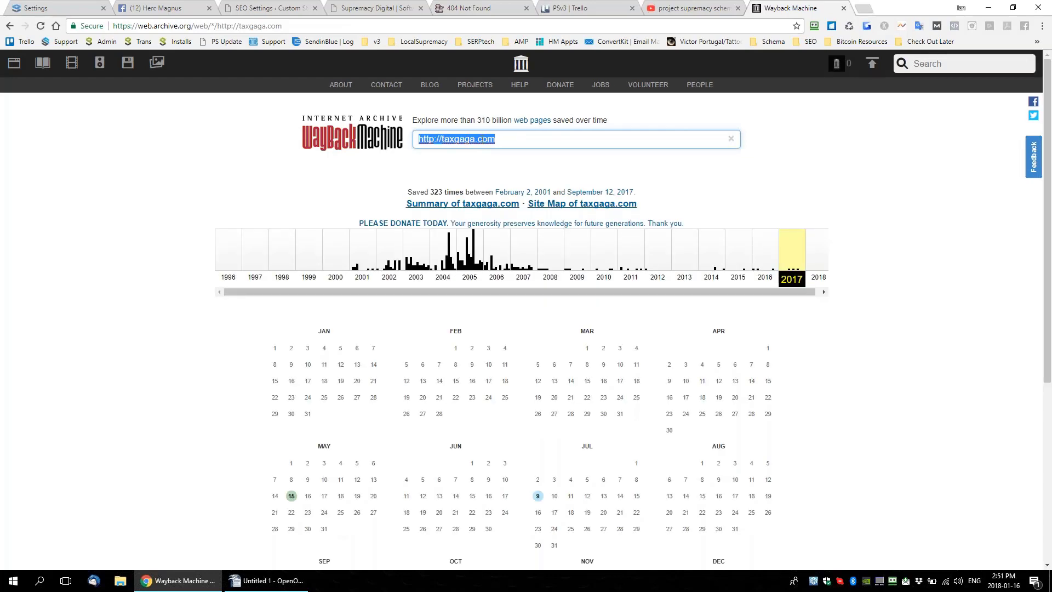
left_click(589, 26)
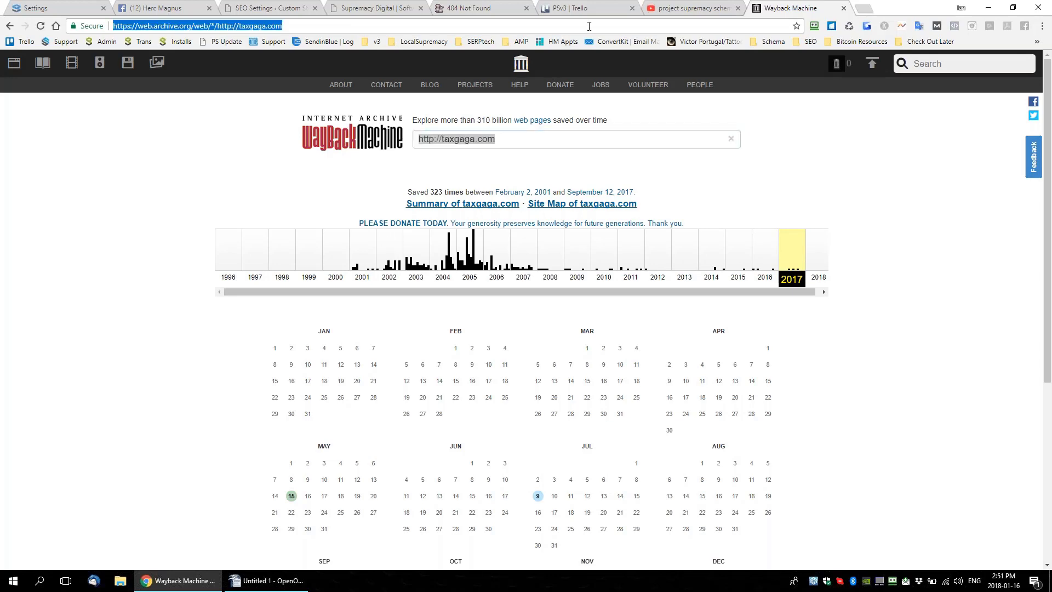
Load hercmagnus.com and scroll through its homepage.
type("hercmagnus.com")
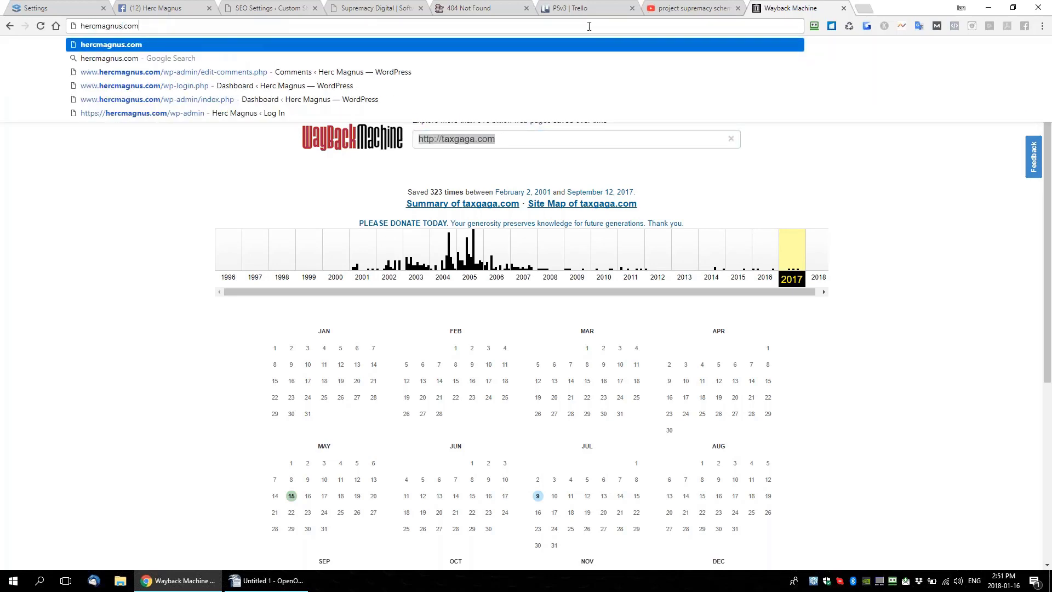
key("Return")
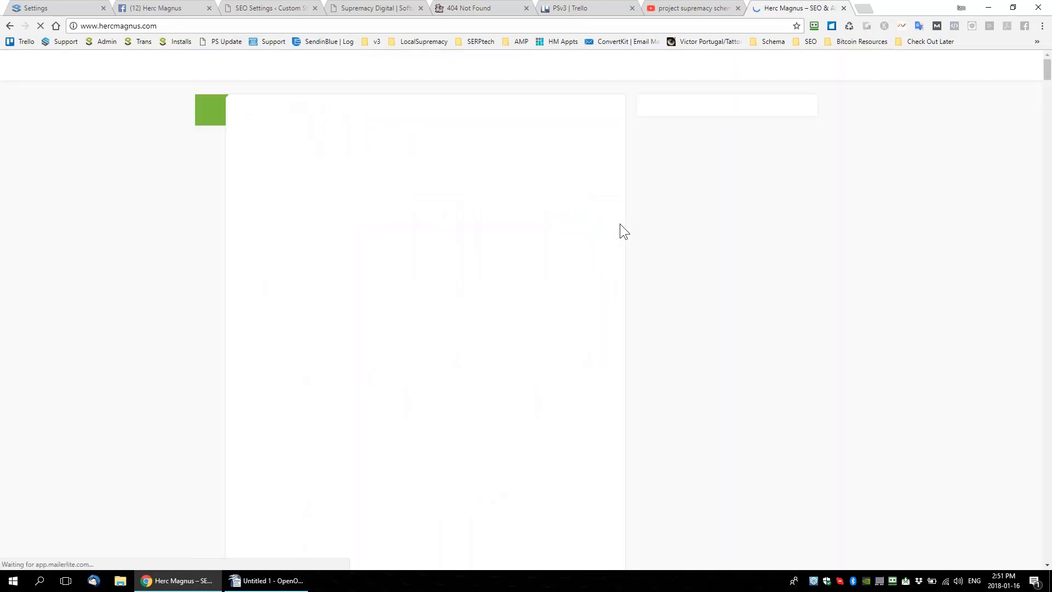
scroll(462, 232, "down", 3)
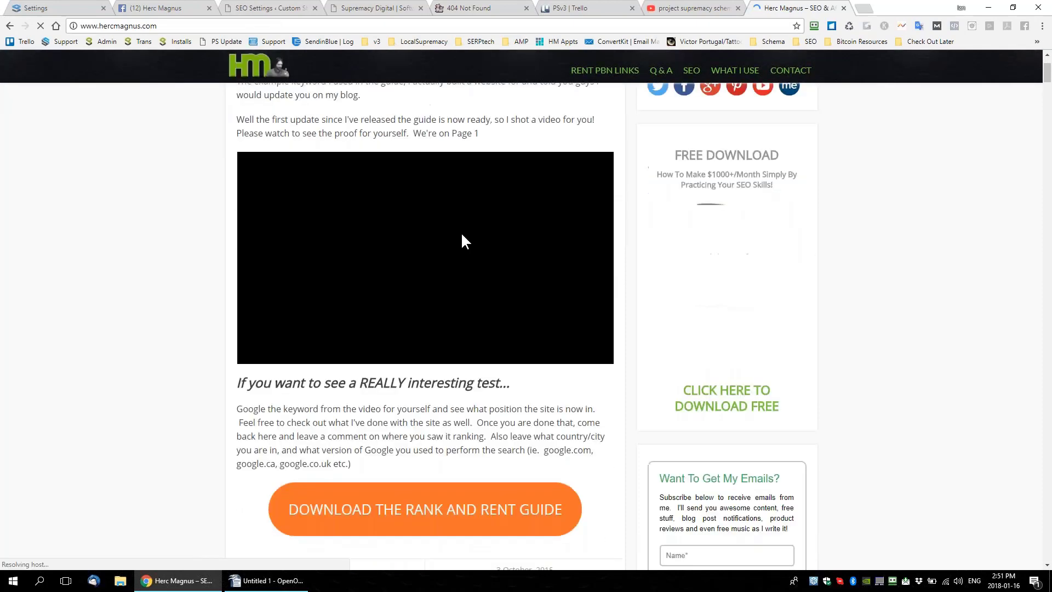
scroll(563, 107, "up", 3)
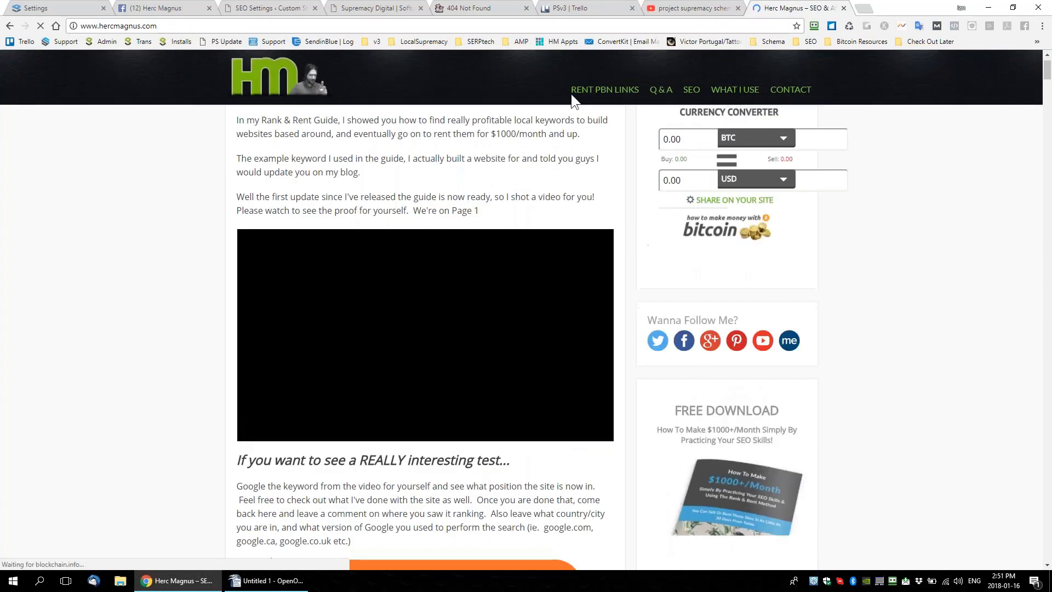
scroll(538, 156, "down", 20)
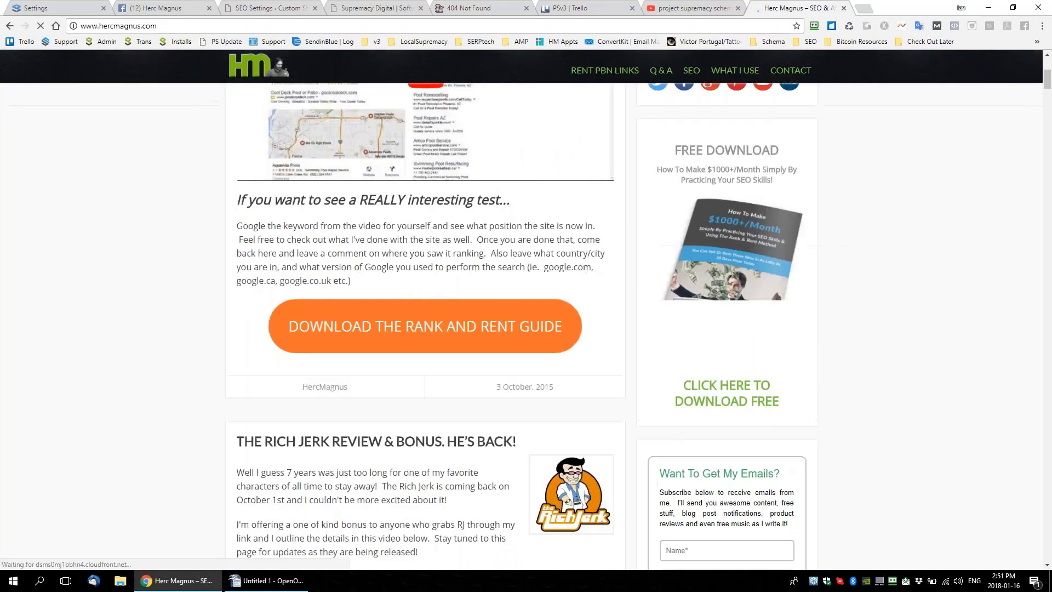
scroll(491, 241, "down", 3)
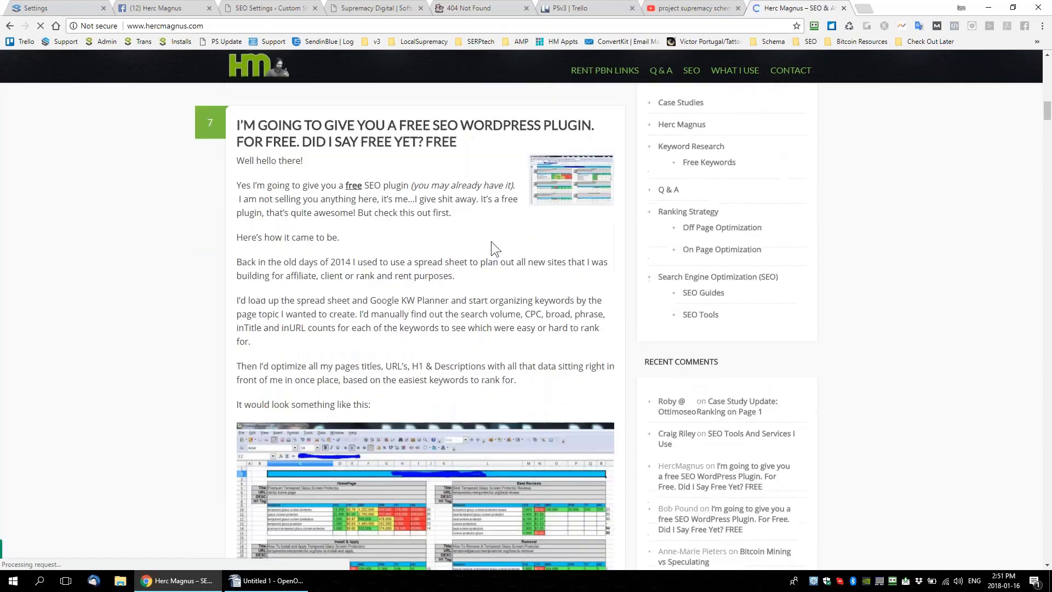
scroll(492, 241, "down", 15)
scroll(491, 251, "up", 20)
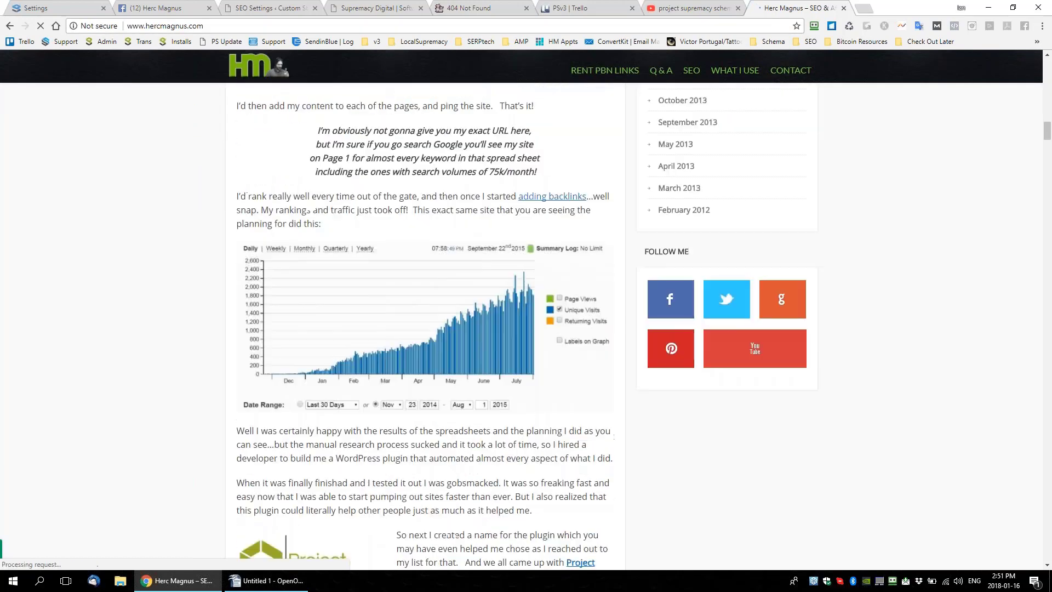
Open the Off Page Optimization category under SEO > Ranking Strategy.
mouse_move(696, 77)
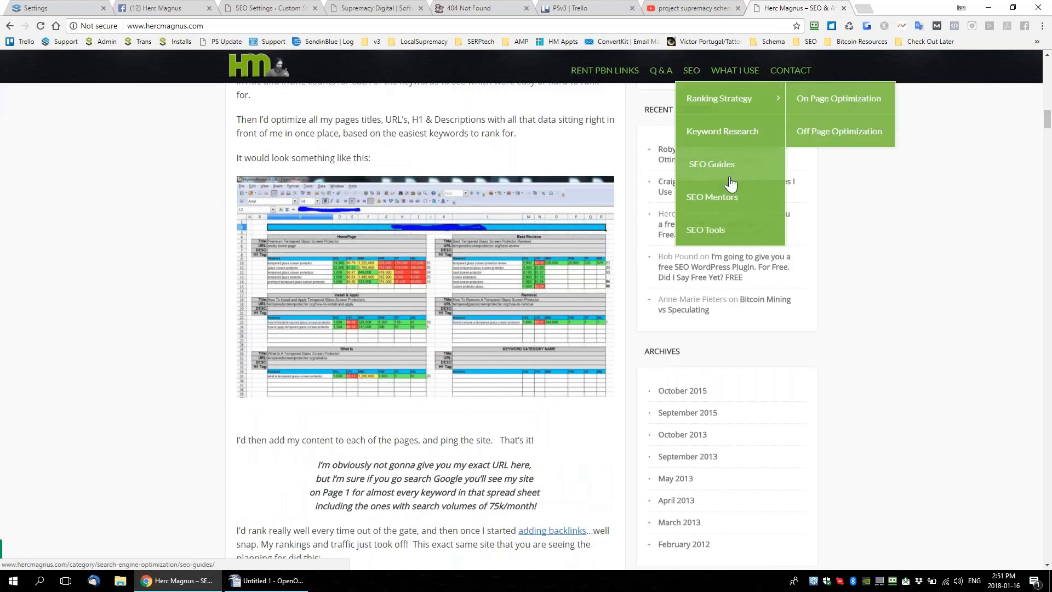
mouse_move(713, 99)
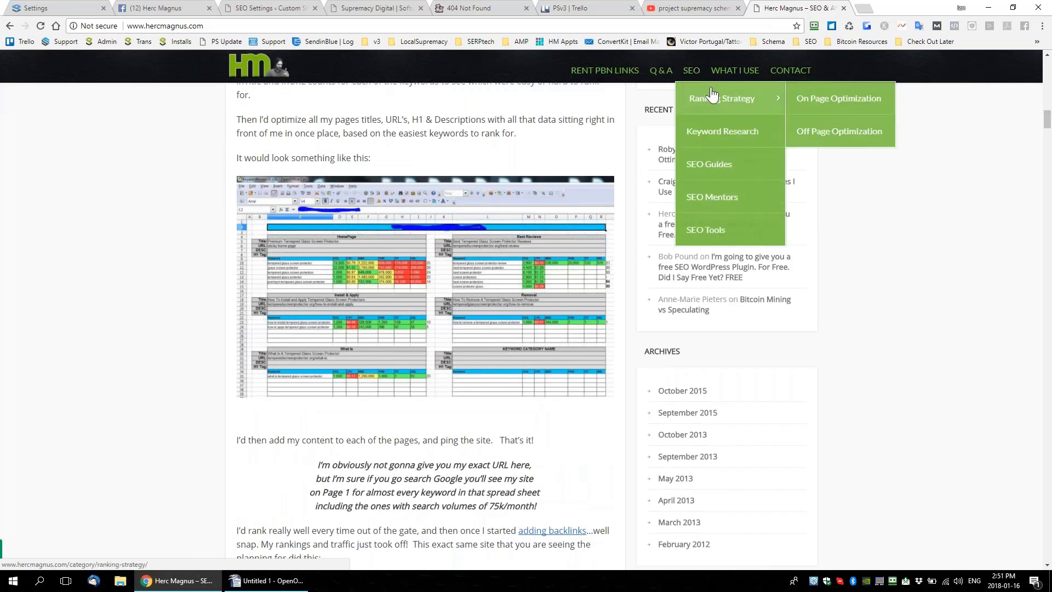
left_click(828, 144)
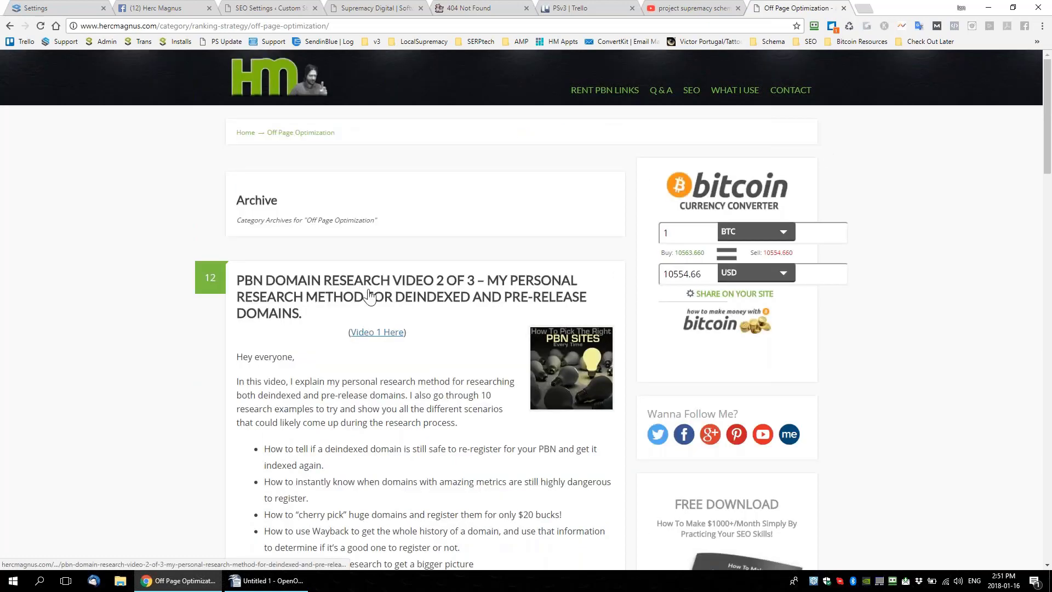
Open the PBN Domain Research Video 1 of 3 post and look over its intro and video.
left_click(378, 335)
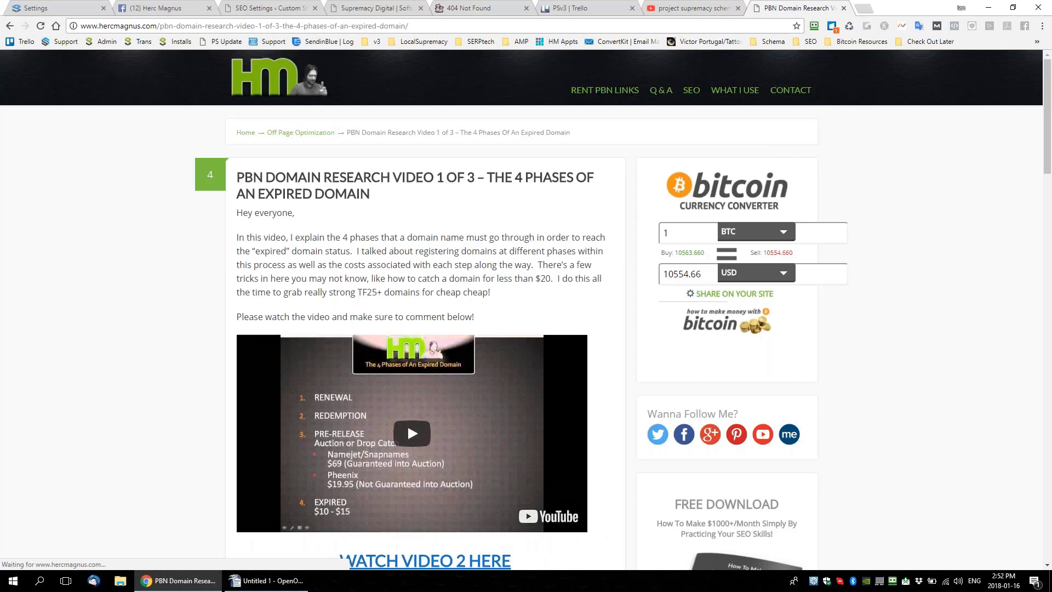
scroll(526, 307, "down", 1)
key("ctrl+l")
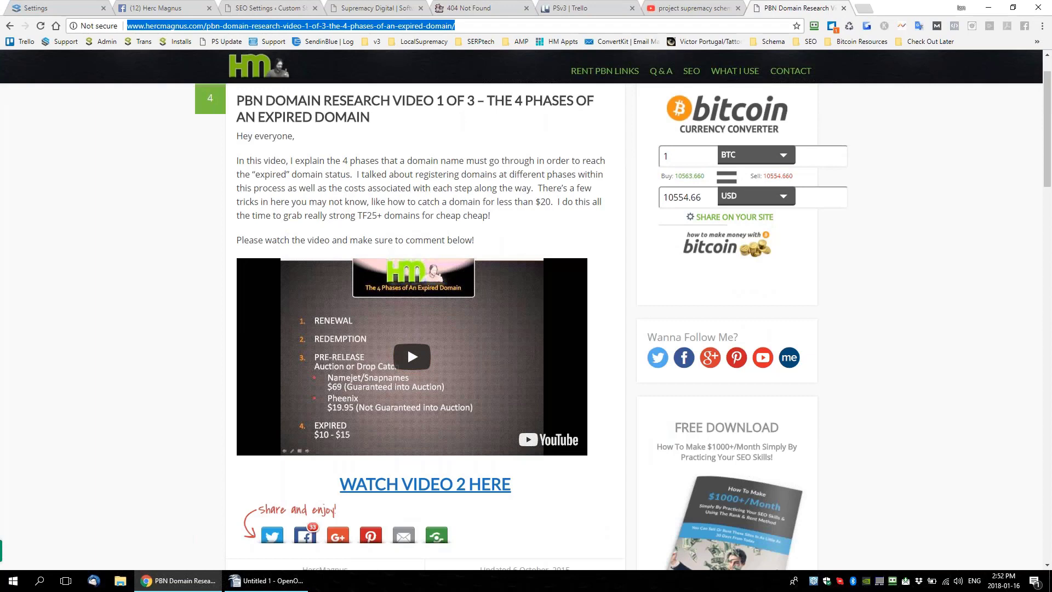
key("alt+Tab")
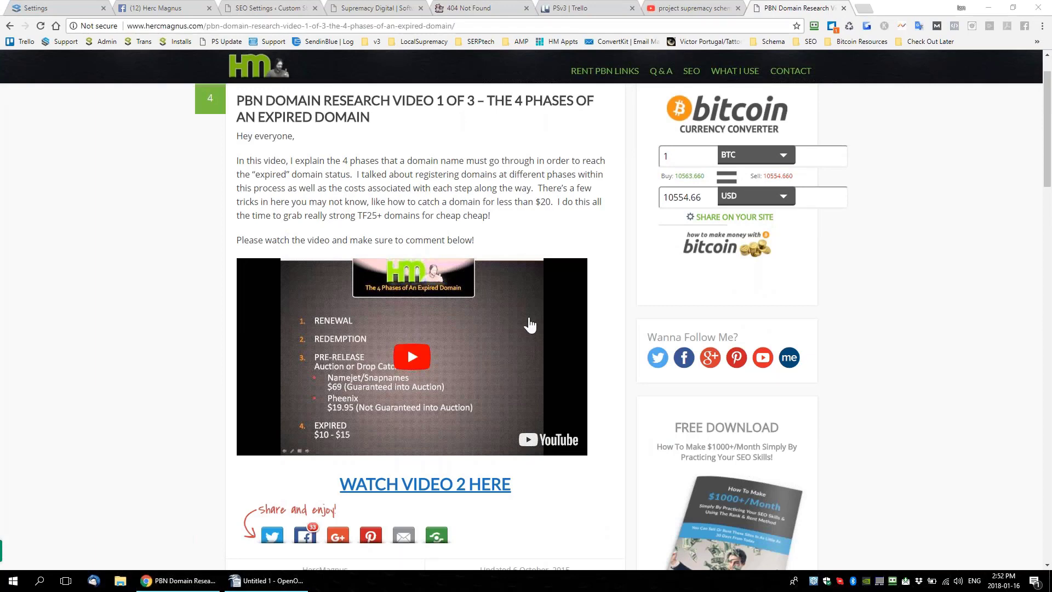
scroll(501, 356, "down", 2)
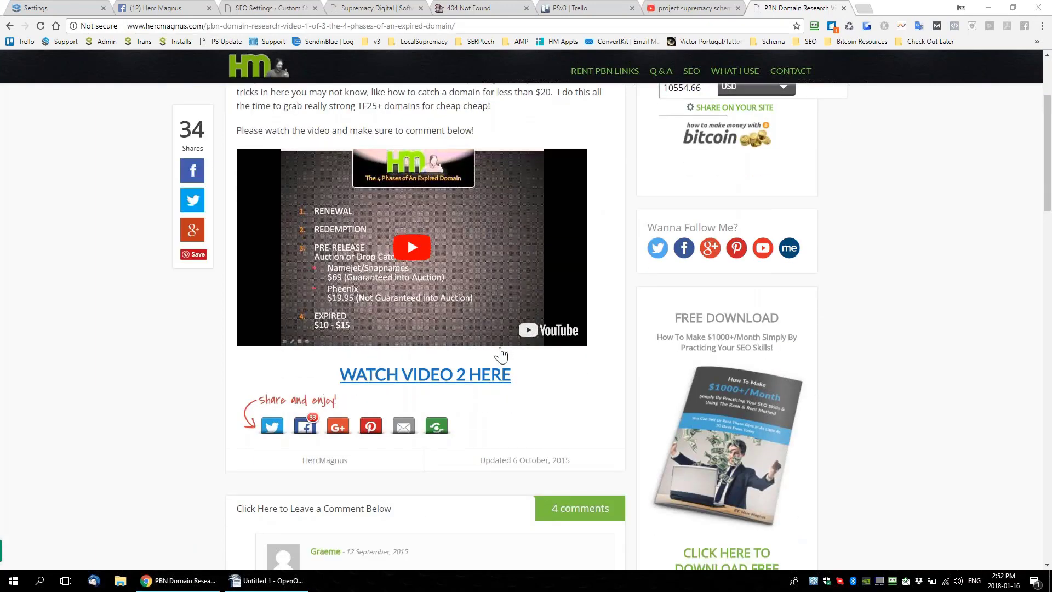
scroll(451, 377, "up", 3)
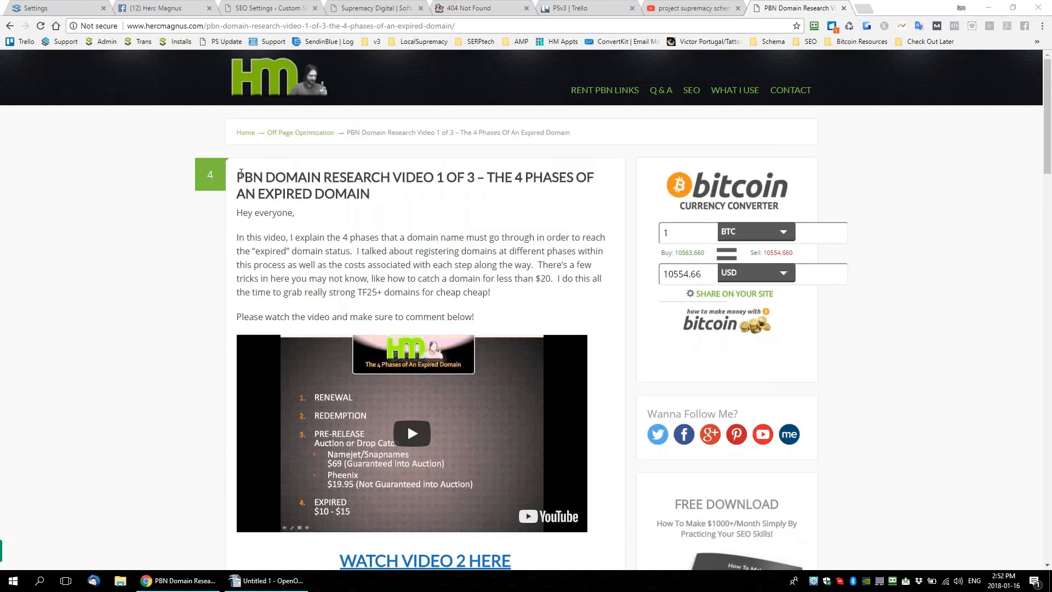
left_click_drag(241, 173, 573, 420)
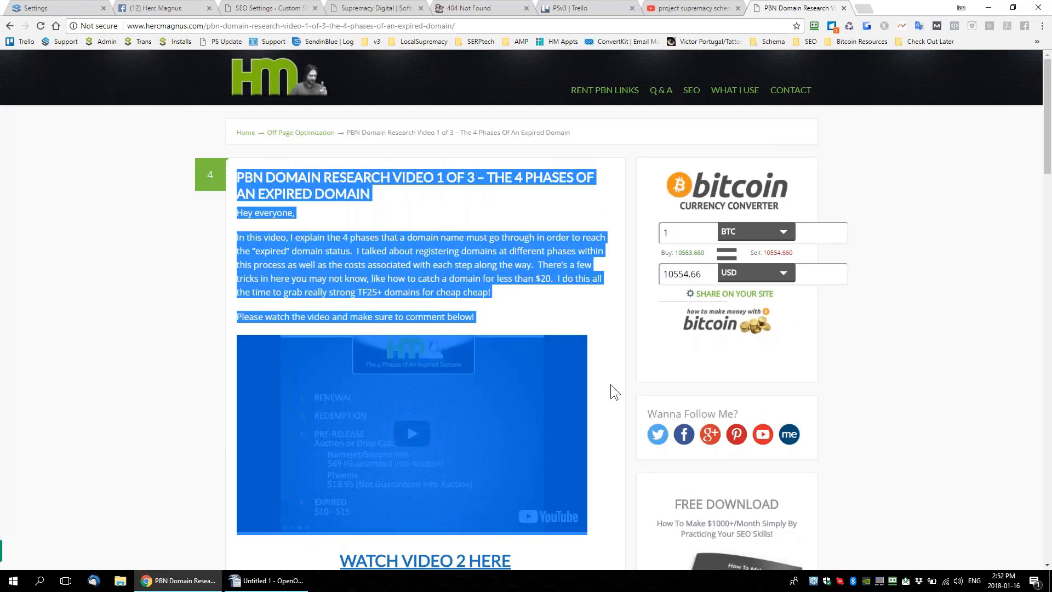
left_click(371, 248)
left_click_drag(268, 238, 495, 312)
left_click(506, 305)
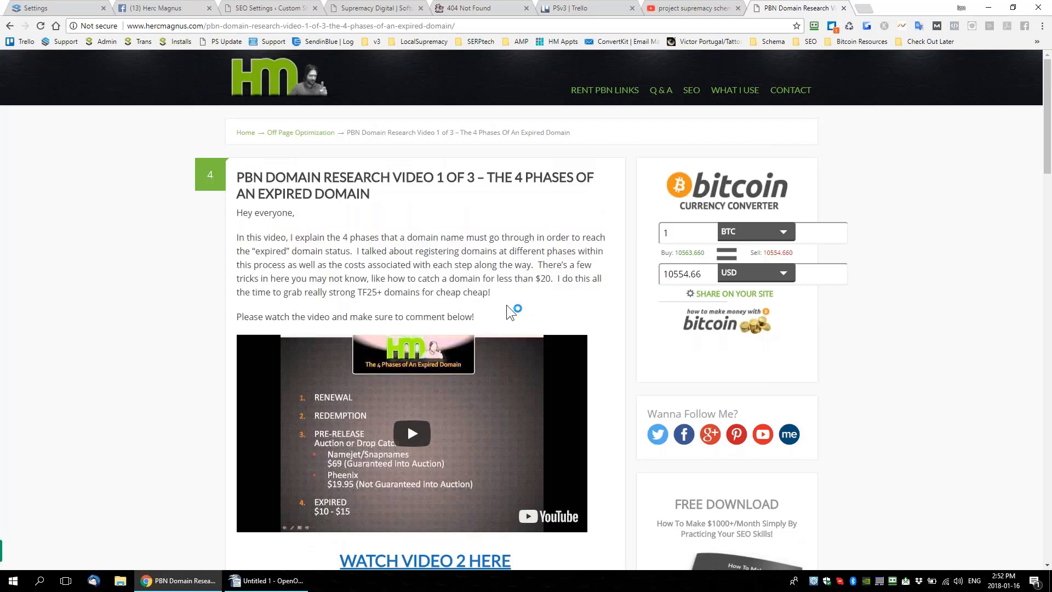
scroll(506, 305, "down", 2)
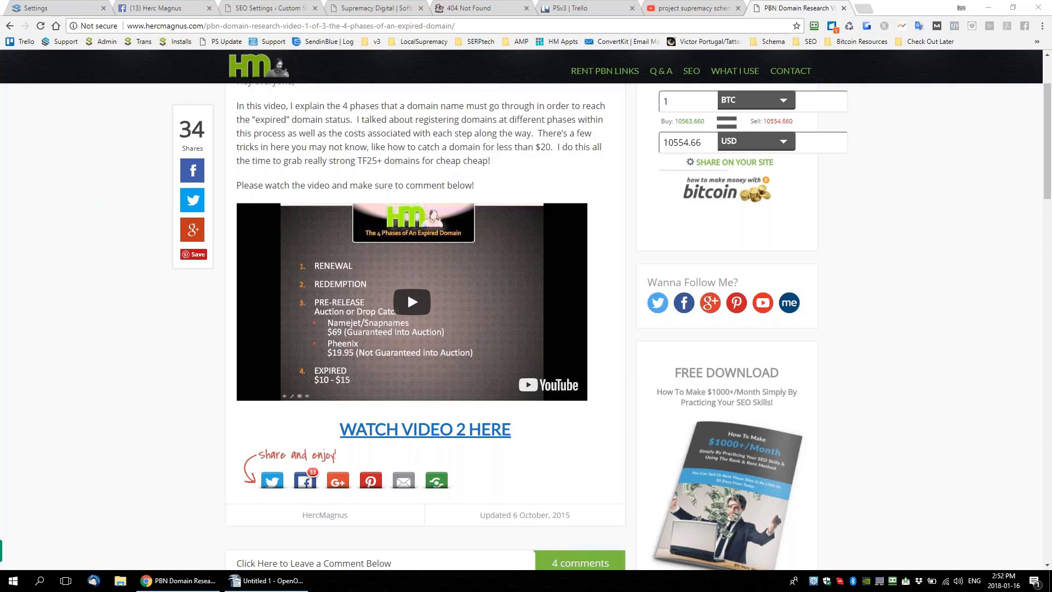
scroll(500, 352, "up", 1)
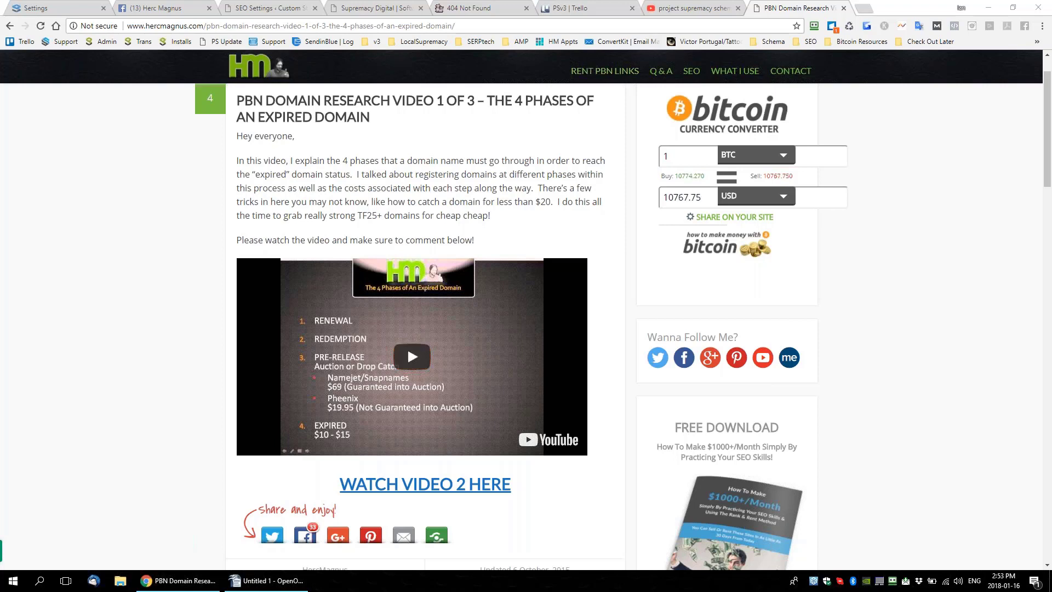
Type 'google' into the address bar, then clear it again.
left_click(608, 28)
type("g")
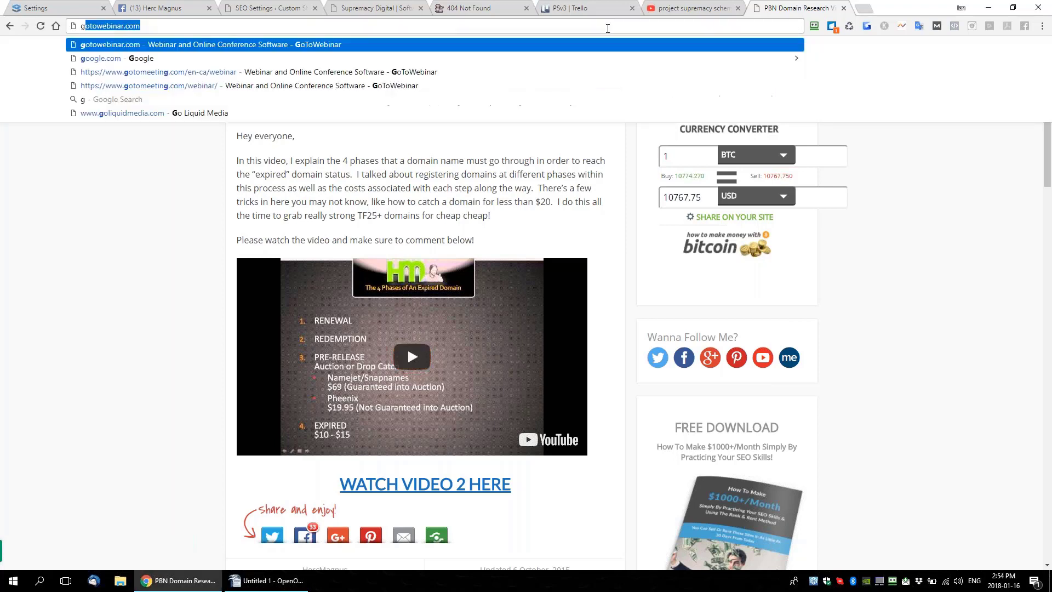
type("oogle")
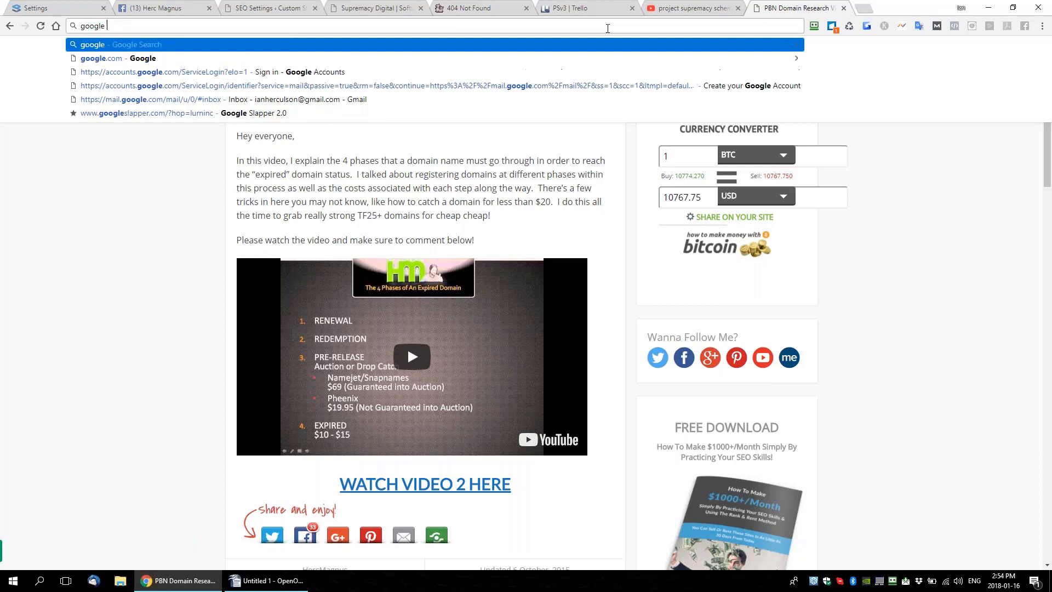
key("ctrl+a")
key("BackSpace")
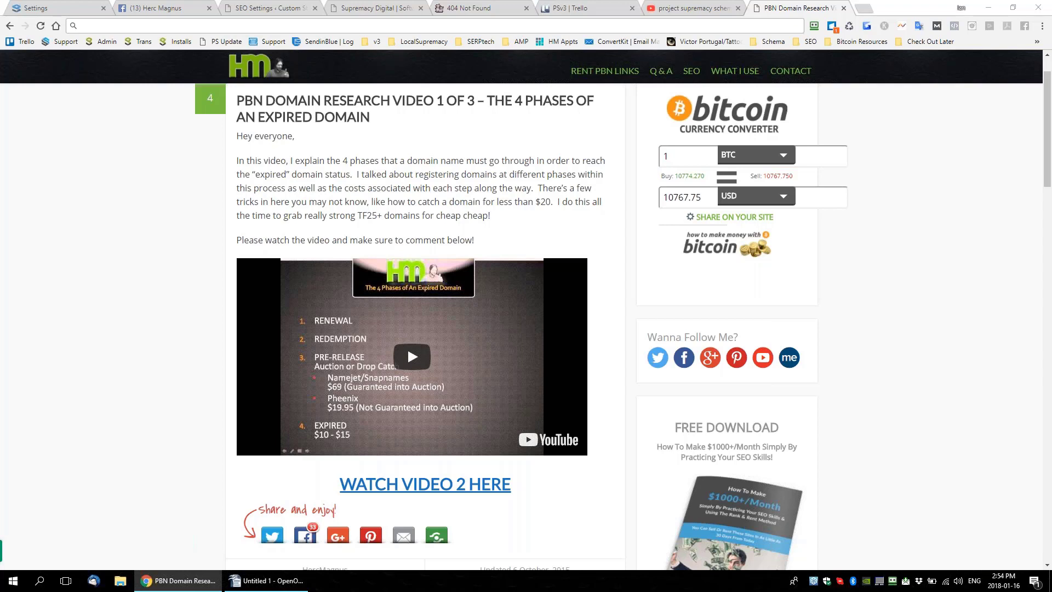
Close the 404, Trello, YouTube, PBN article and Supremacy Digital tabs, landing on Facebook.
left_click(498, 9)
left_click(526, 9)
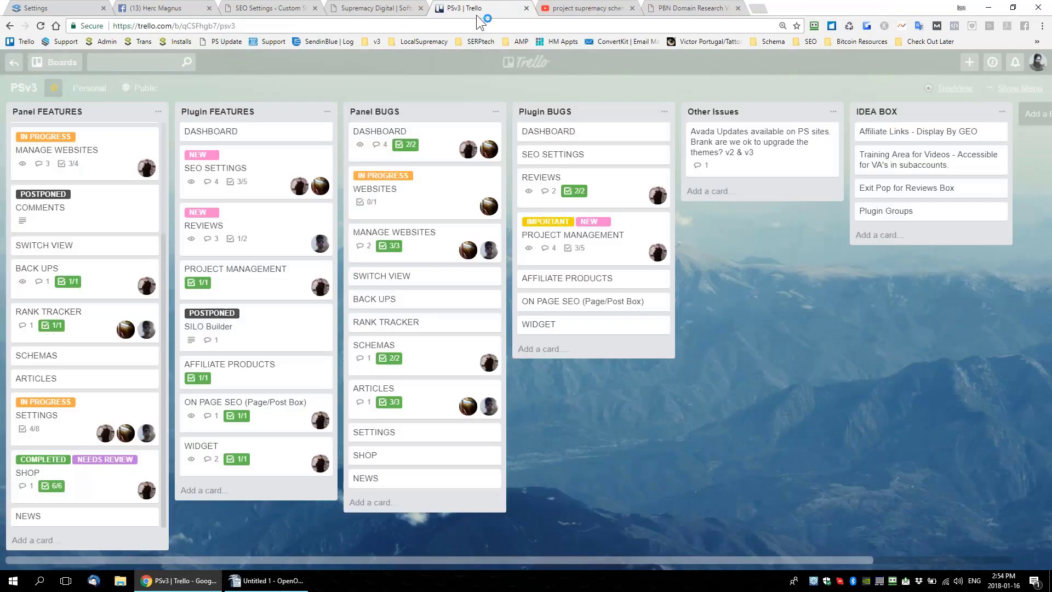
left_click(527, 9)
left_click(526, 8)
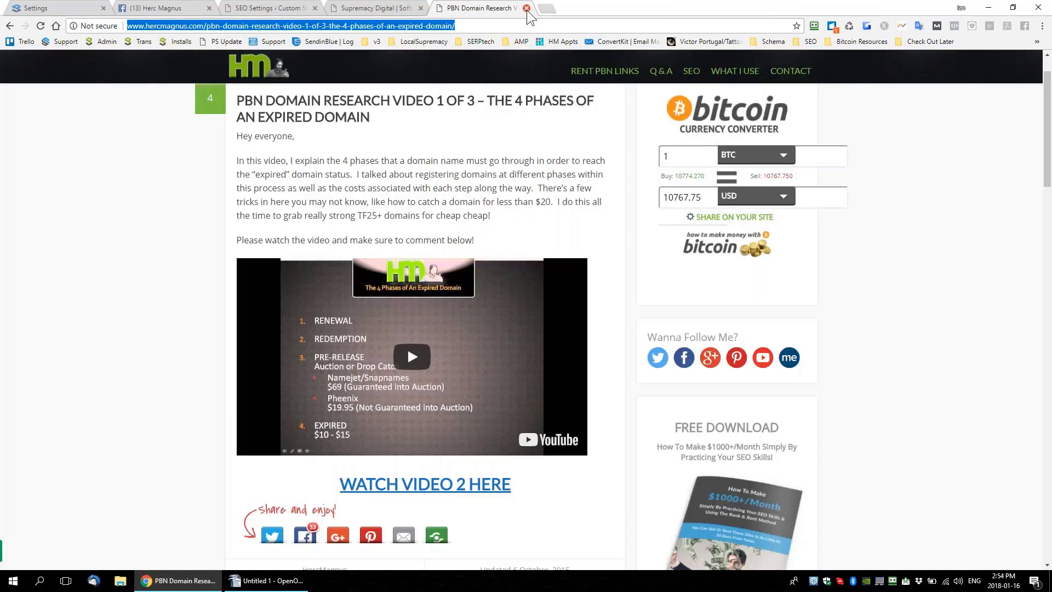
left_click(526, 8)
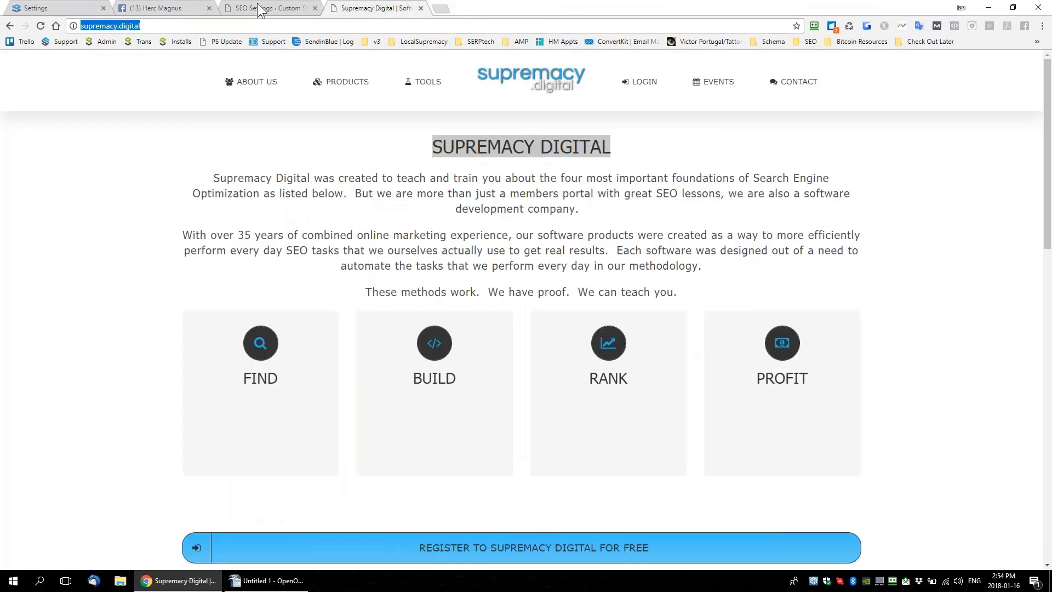
left_click(420, 9)
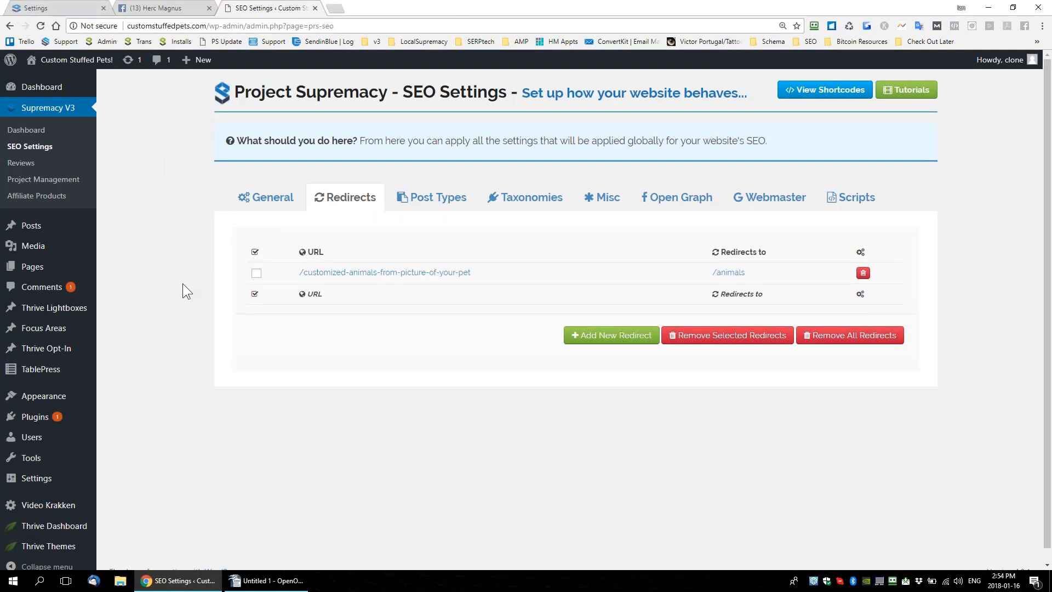
key("ctrl+shift+Tab")
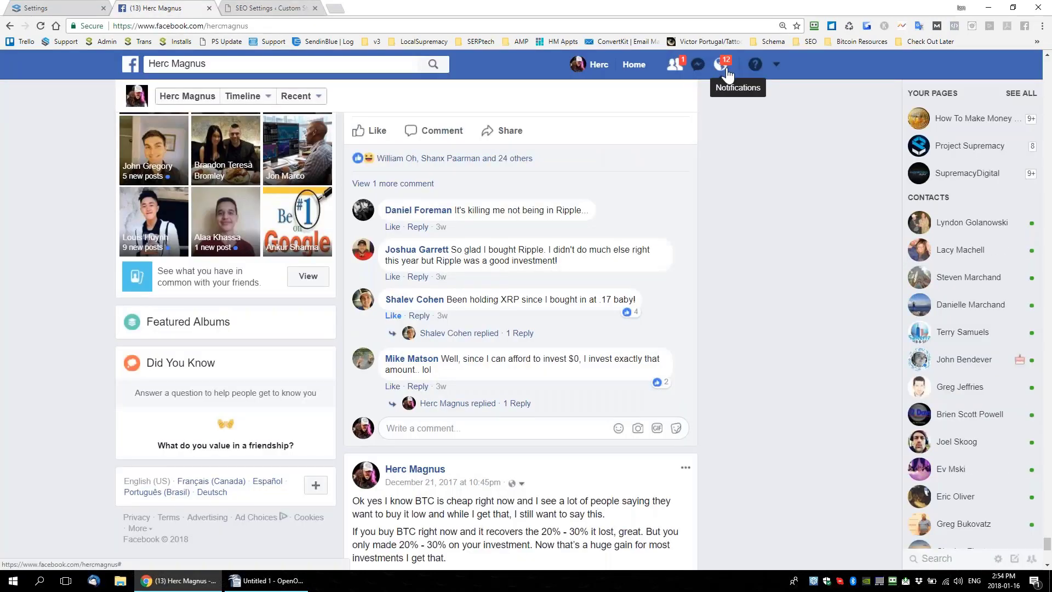
Check Facebook notifications, glance at the Settings and SEO redirects tabs, then return to Facebook.
left_click(723, 65)
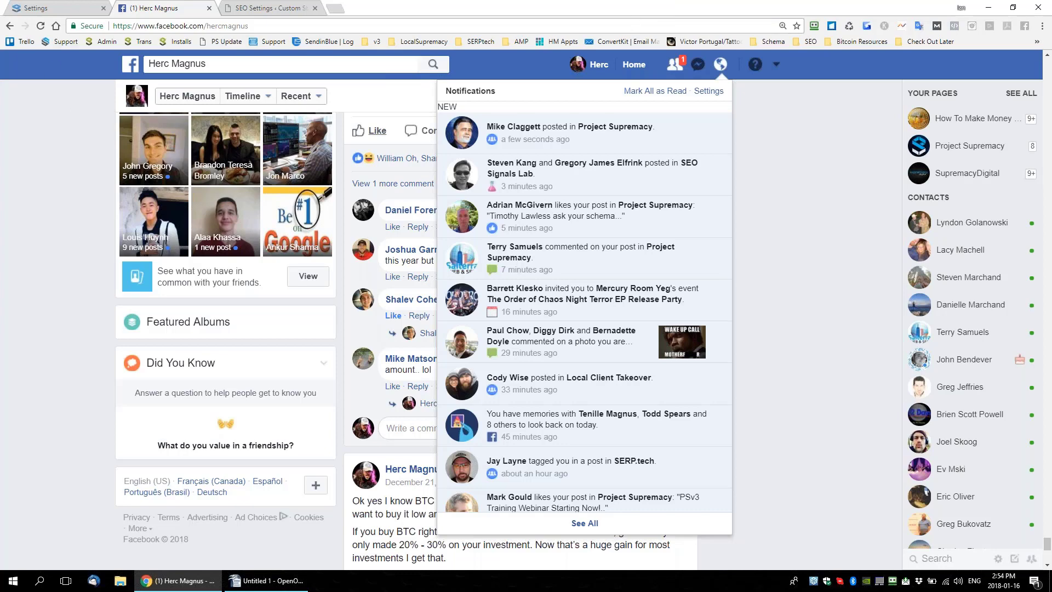
left_click(66, 11)
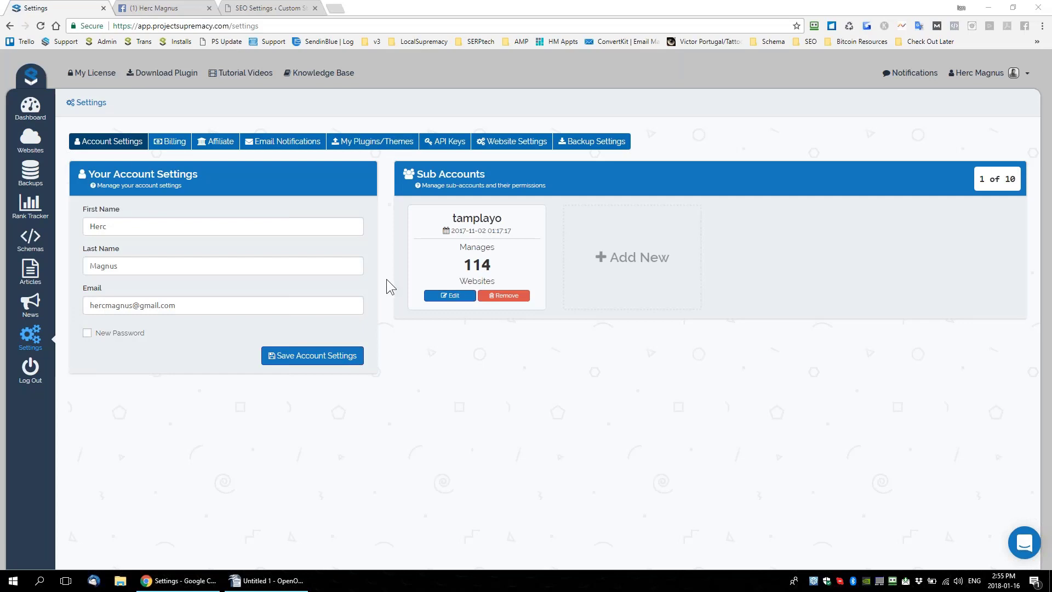
left_click(267, 11)
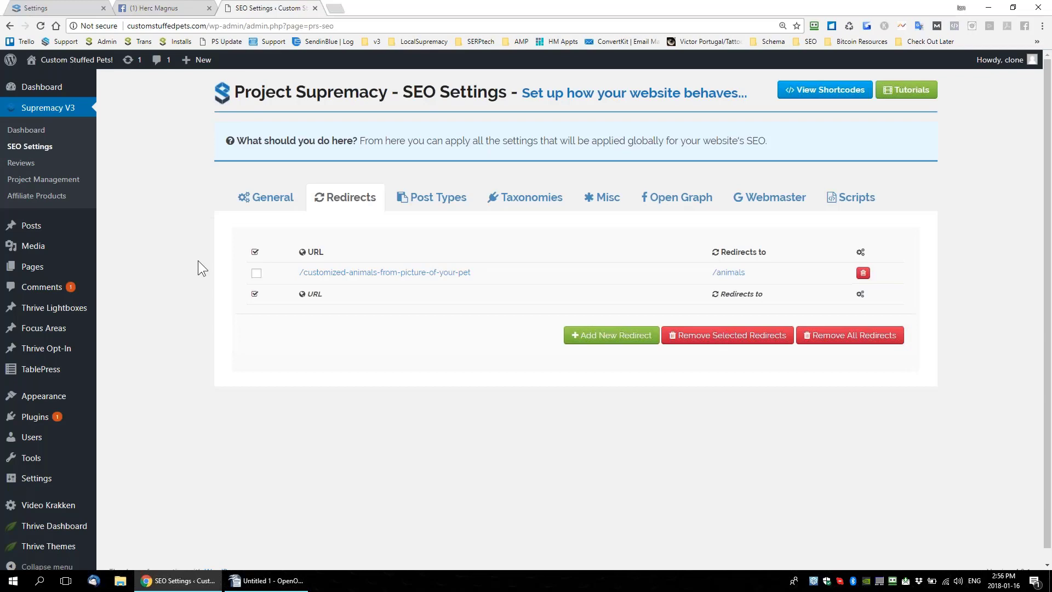
left_click(155, 8)
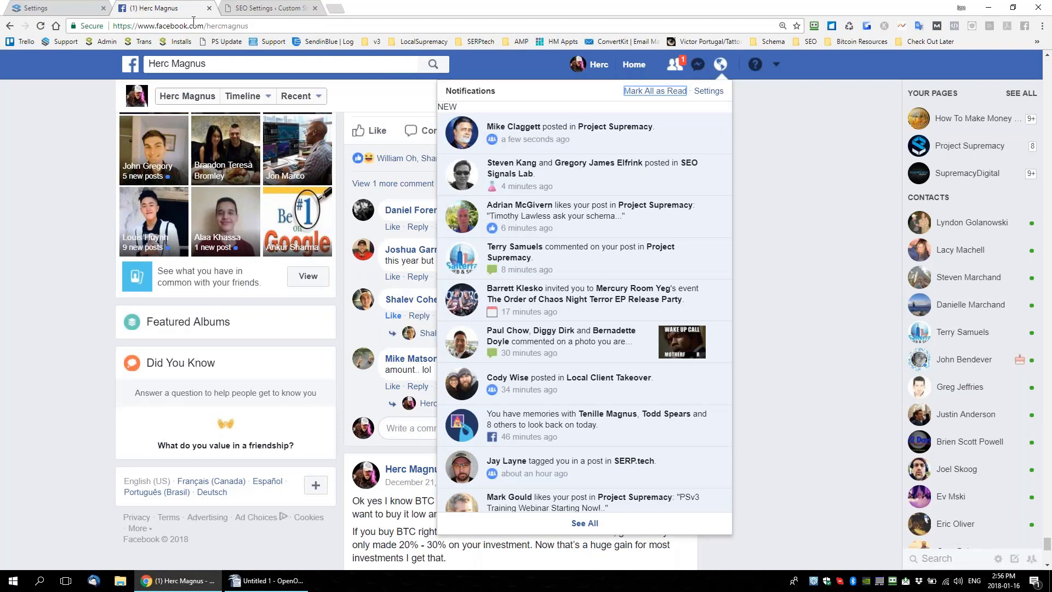
Go to facebook.com/groups/projectsupremacy, the Project Supremacy group page.
left_click_drag(206, 26, 250, 26)
type("gro")
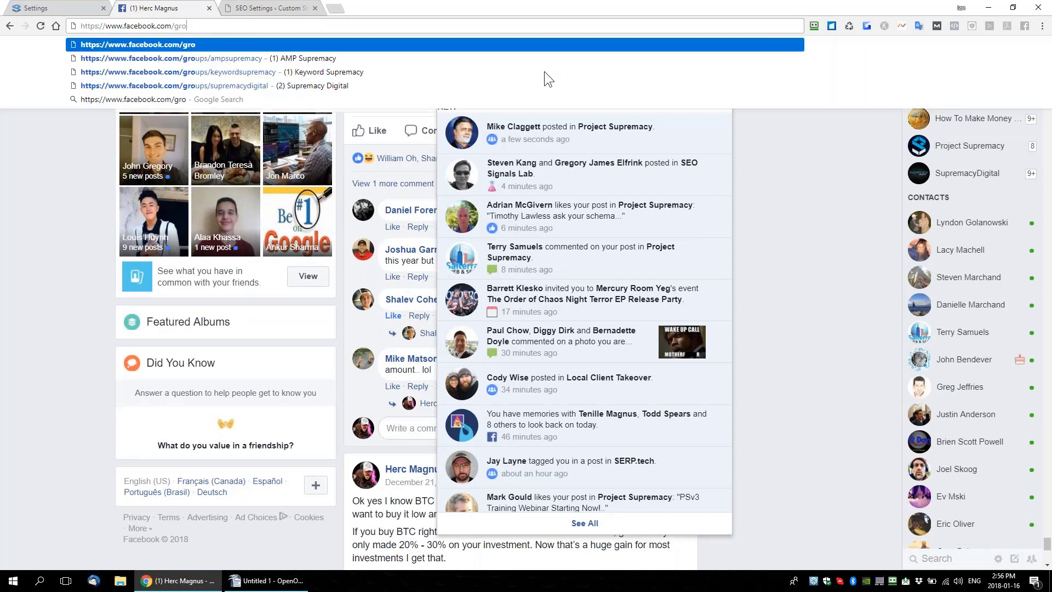
type("ups/")
key("Down")
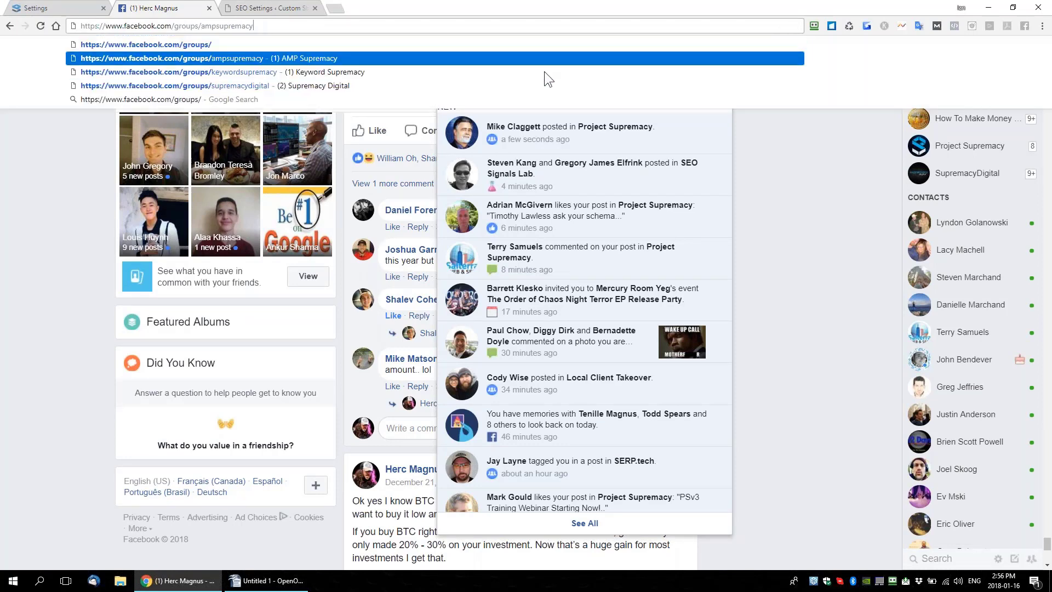
key("shift+Left")
key("shift+Left")
key("shift+Left")
key("shift+Left")
key("shift+Left")
key("shift+Left")
key("shift+Left")
key("shift+Left")
key("shift+Left")
key("shift+Left")
key("shift+Left")
key("shift+Left")
type("projectsupre")
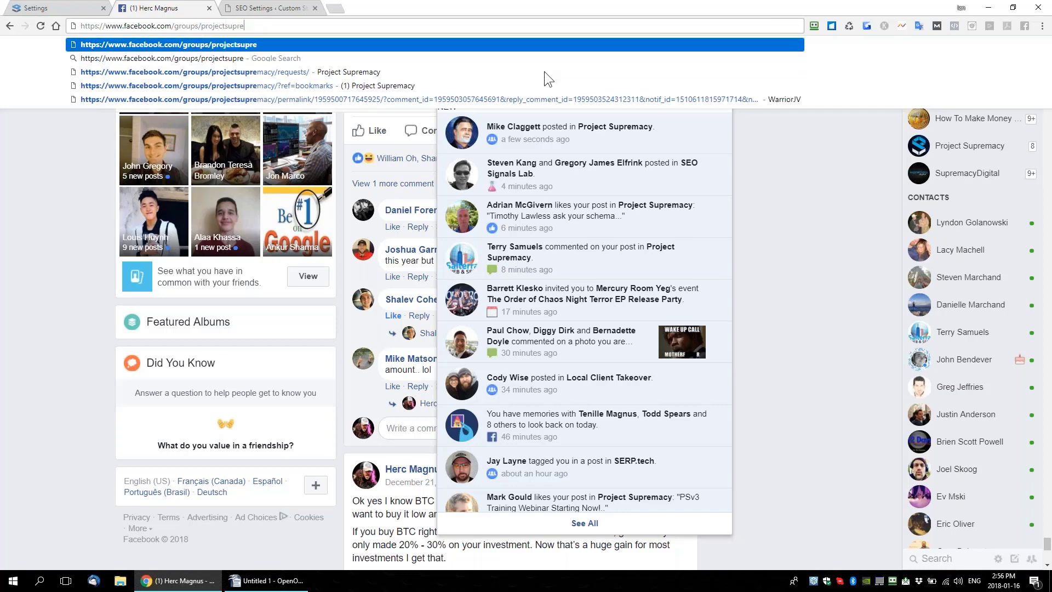
type("macy")
key("Return")
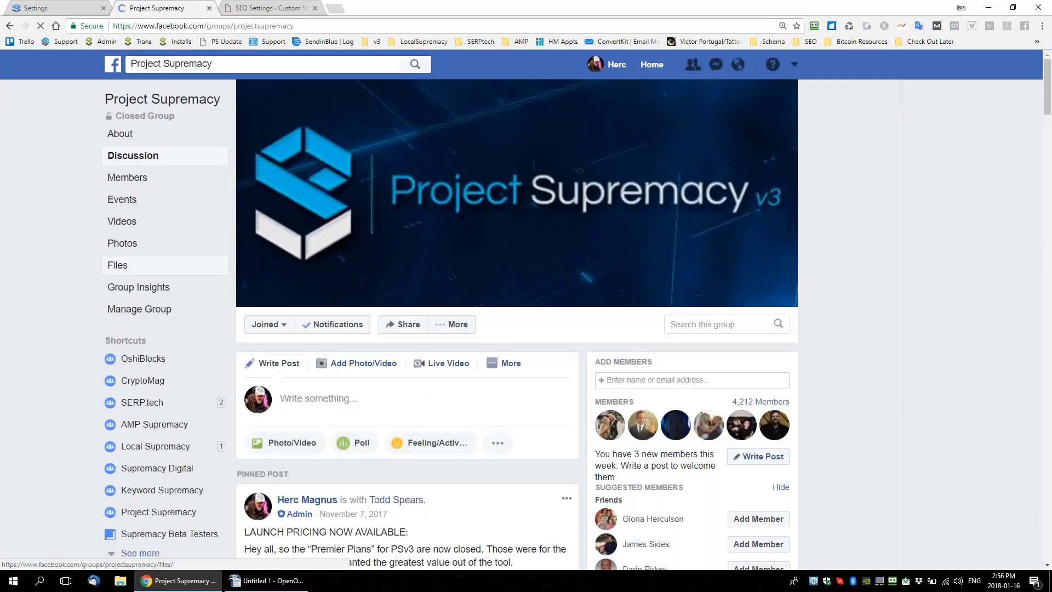
View the group's Files section, then switch to the Project Supremacy Settings tab.
left_click(119, 267)
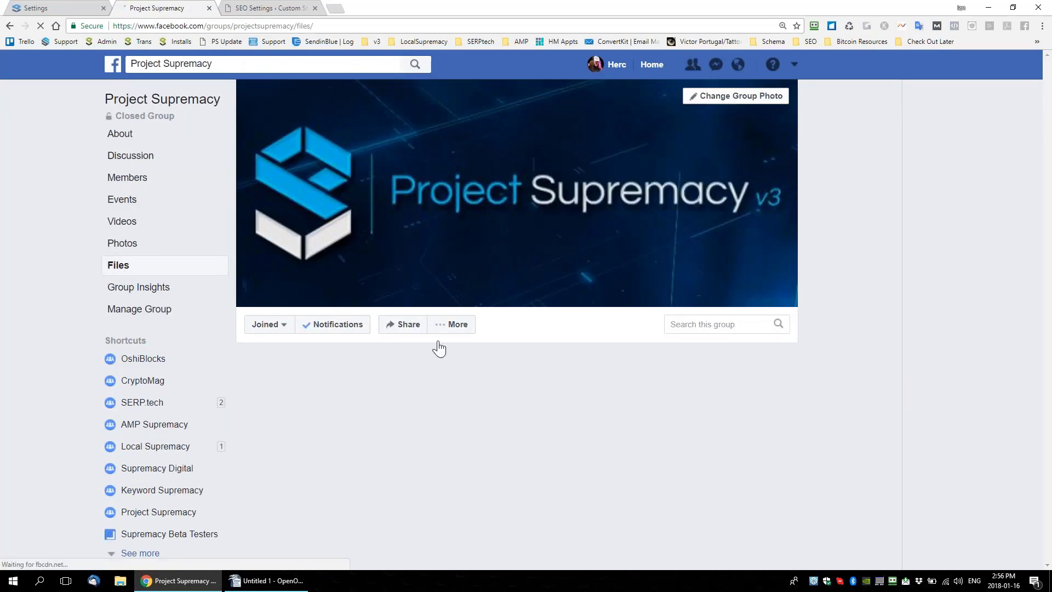
scroll(504, 399, "down", 2)
scroll(455, 374, "up", 2)
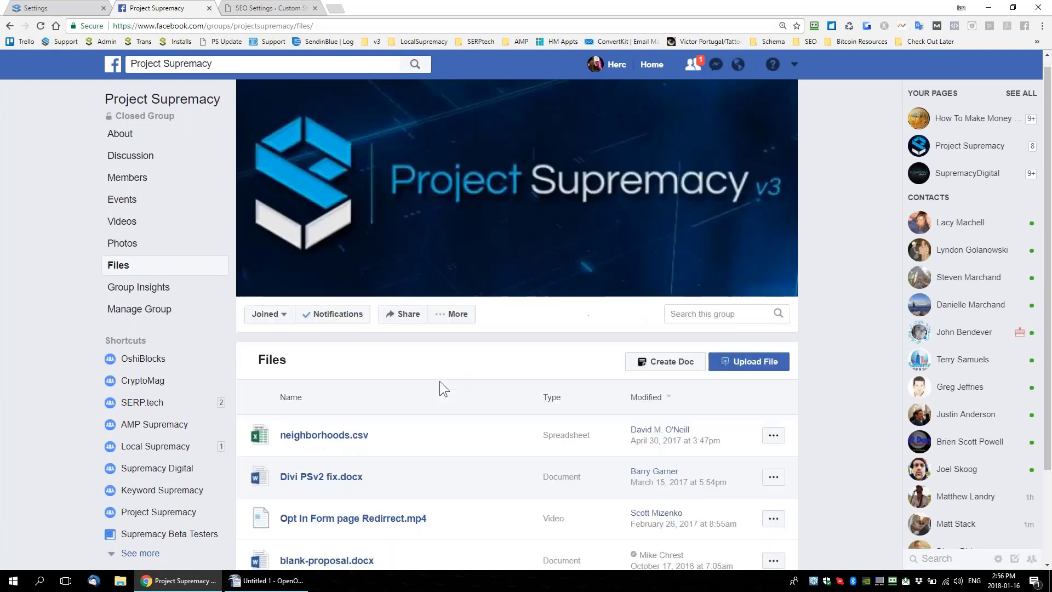
scroll(422, 384, "up", 1)
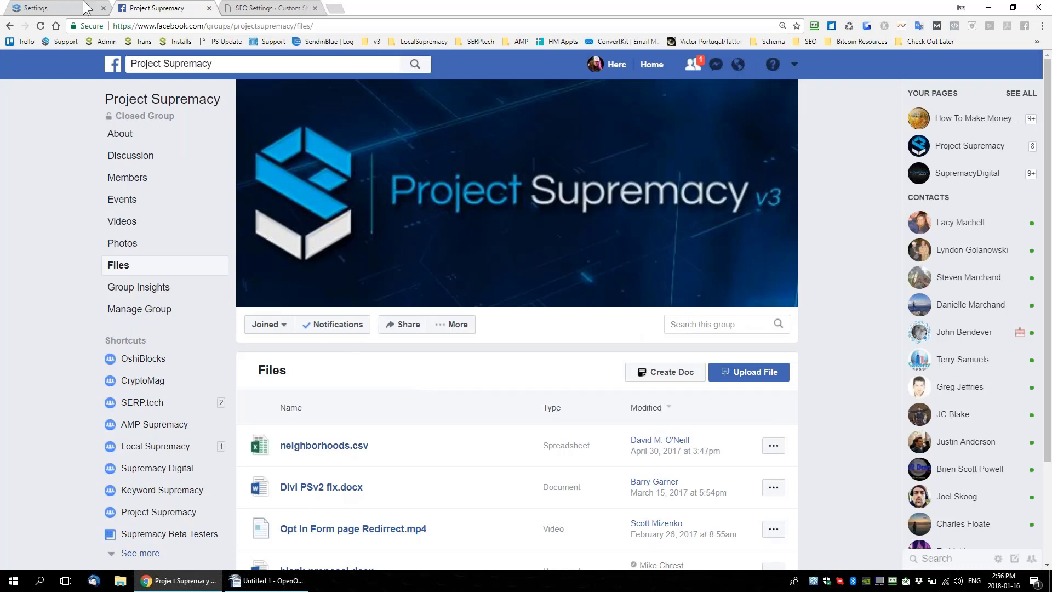
left_click(52, 8)
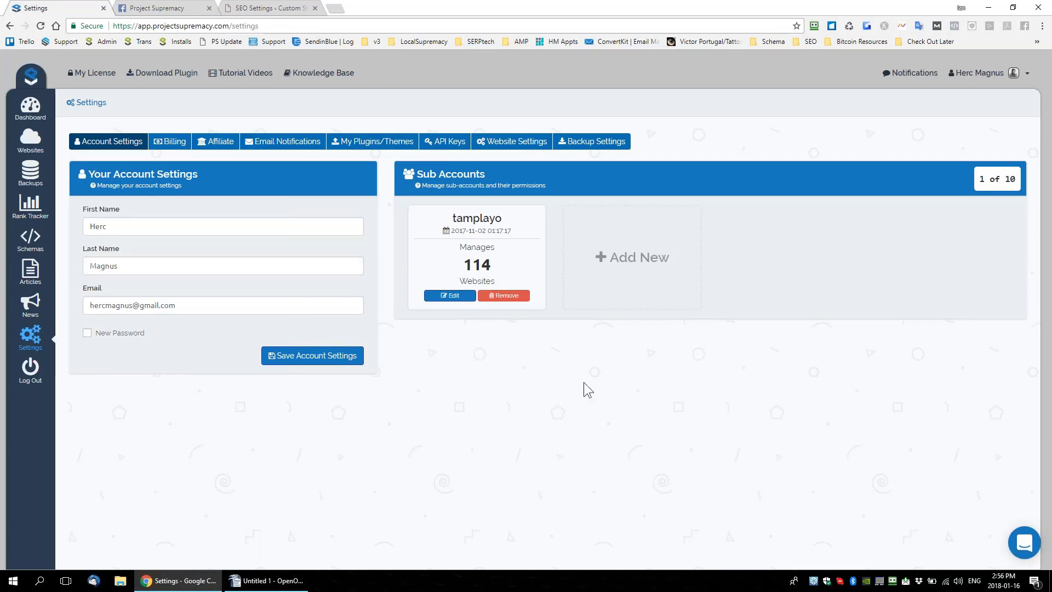
left_click(269, 9)
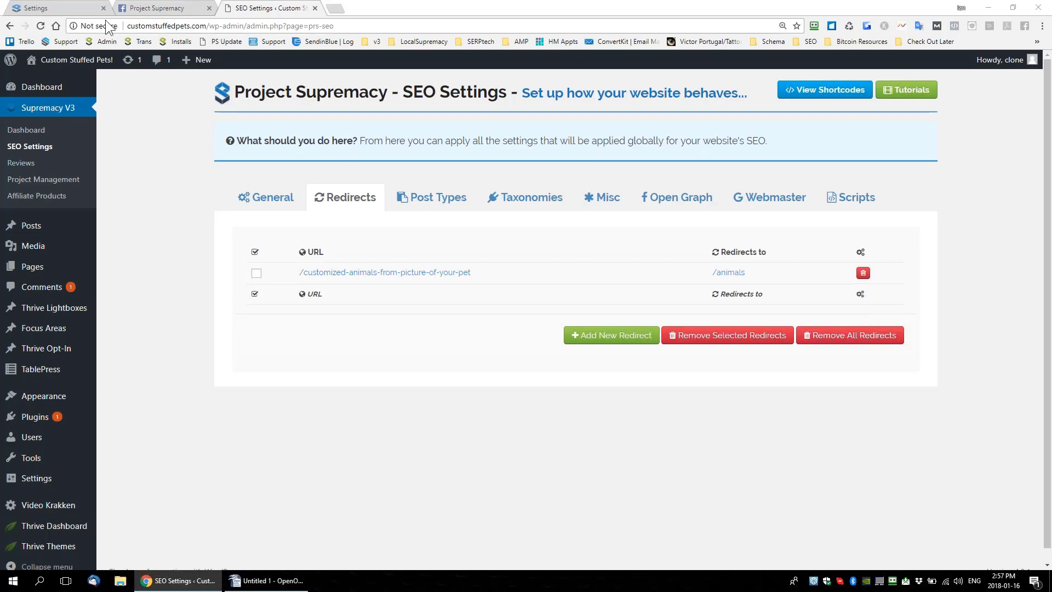
left_click(61, 8)
left_click(282, 28)
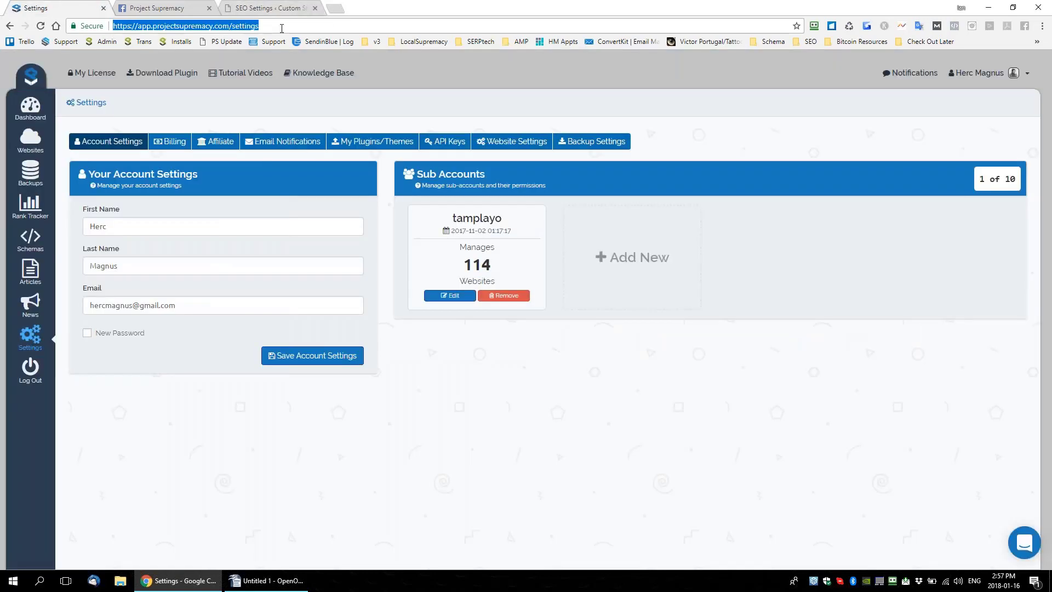
Load v3.projectsupremacy.com and scroll to the PSv3 feature video tabs.
type("v3.p")
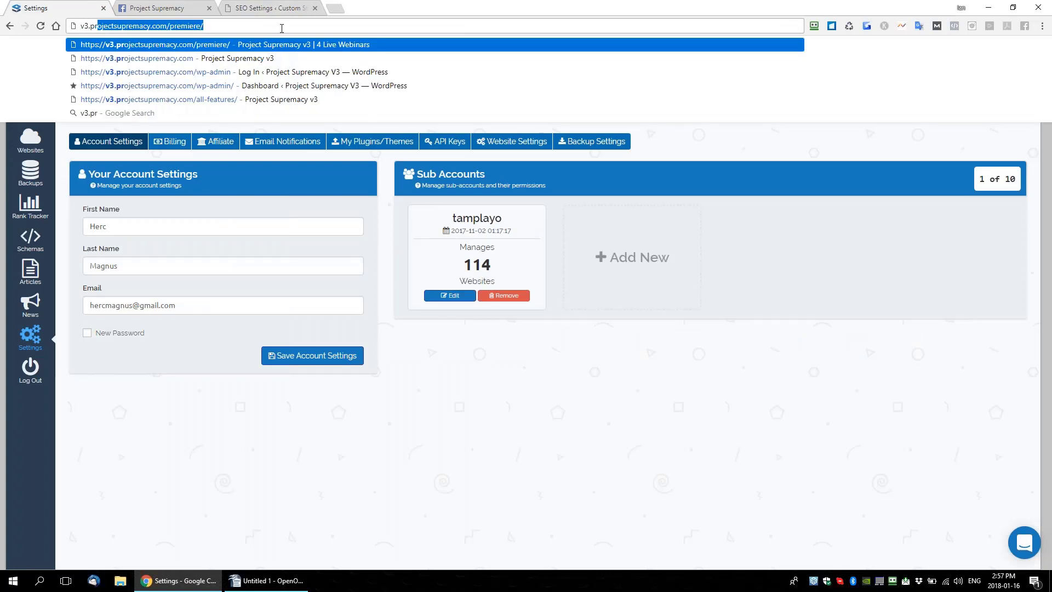
type("rojectsupremacy.com/premier")
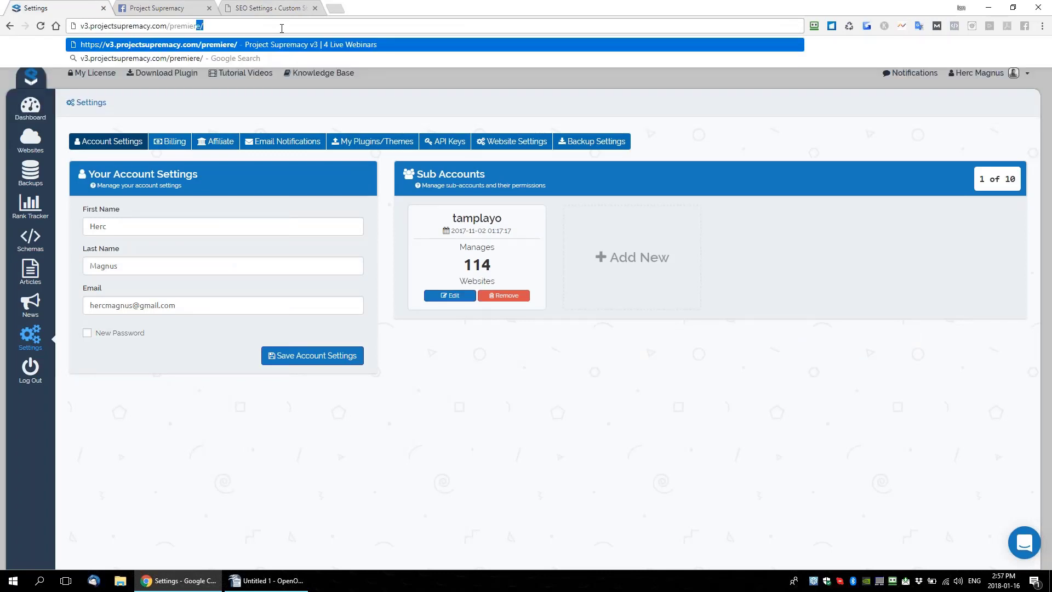
key("Delete")
key("Return")
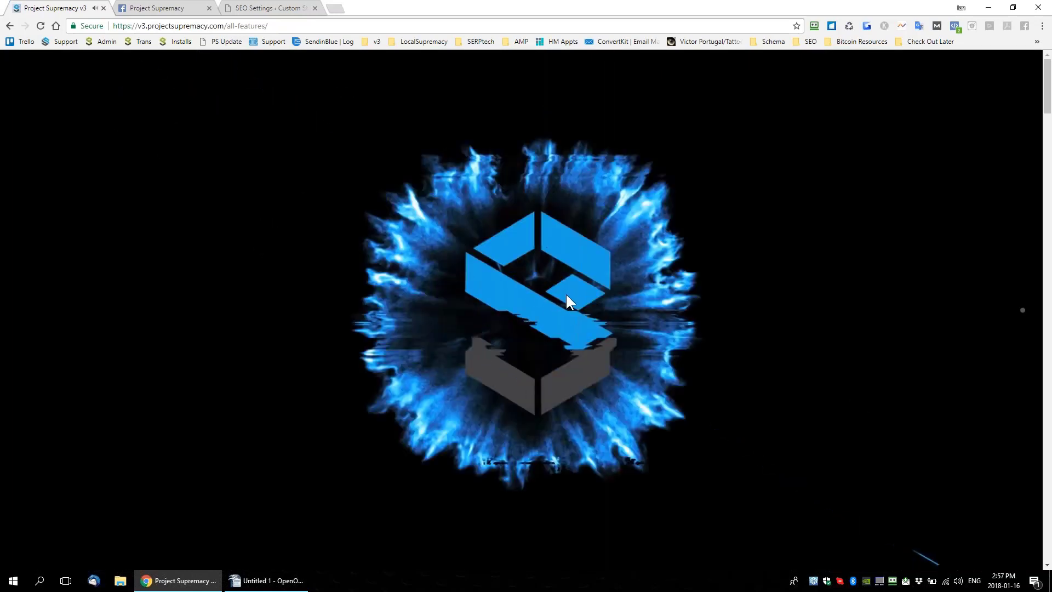
scroll(567, 296, "down", 6)
scroll(567, 299, "down", 6)
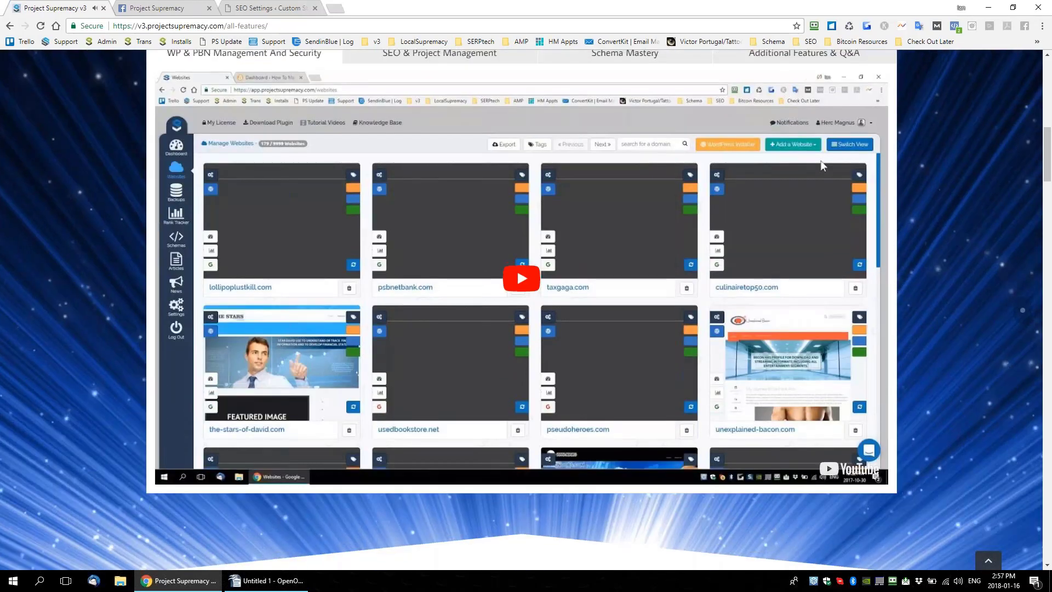
scroll(568, 299, "up", 3)
scroll(566, 305, "up", 6)
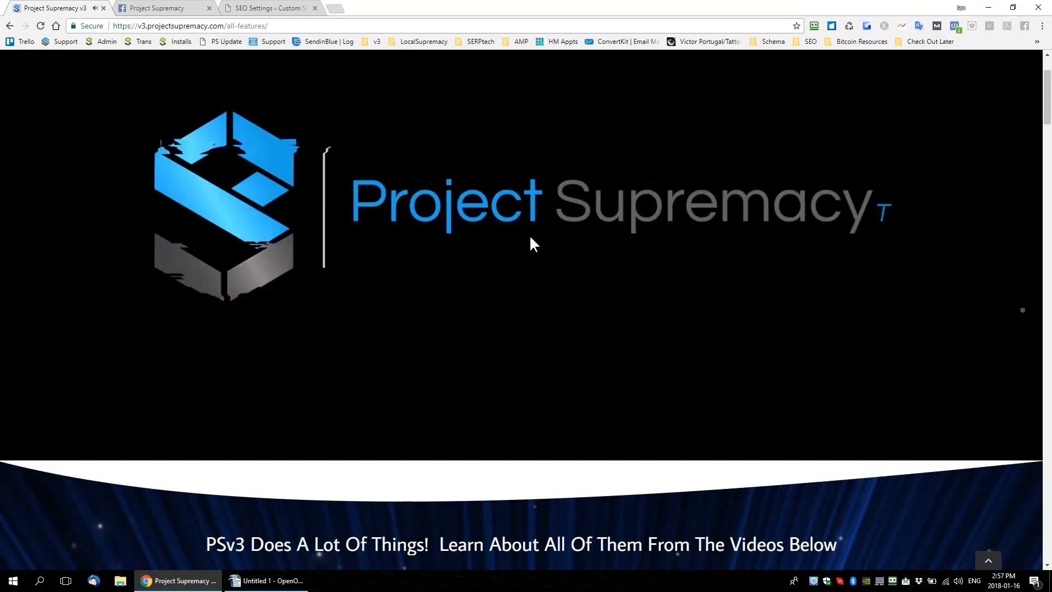
scroll(532, 241, "down", 5)
scroll(529, 235, "down", 4)
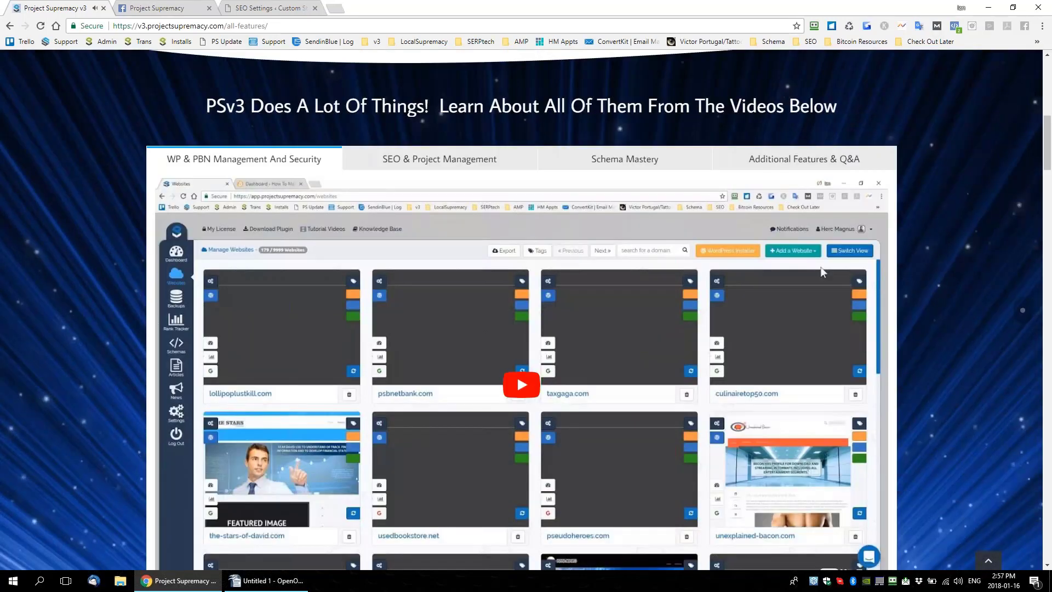
scroll(529, 236, "up", 1)
scroll(1050, 152, "down", 1)
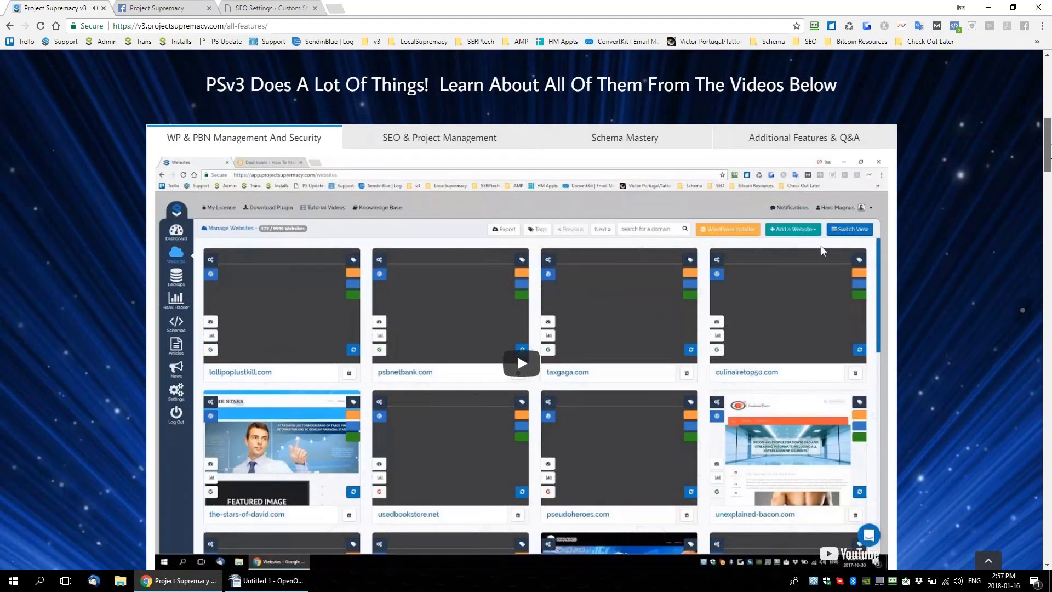